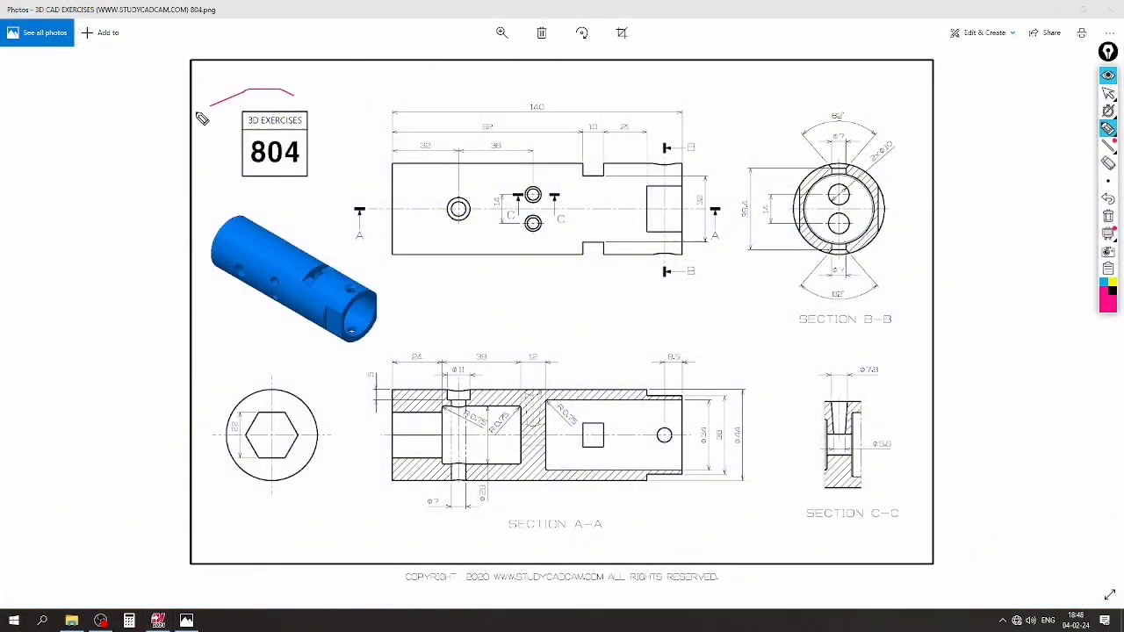
Circle the exercise number 804 on the reference drawing
mouse_move(292, 92)
left_mouse_down()
mouse_move(338, 124)
mouse_move(278, 90)
left_mouse_up()
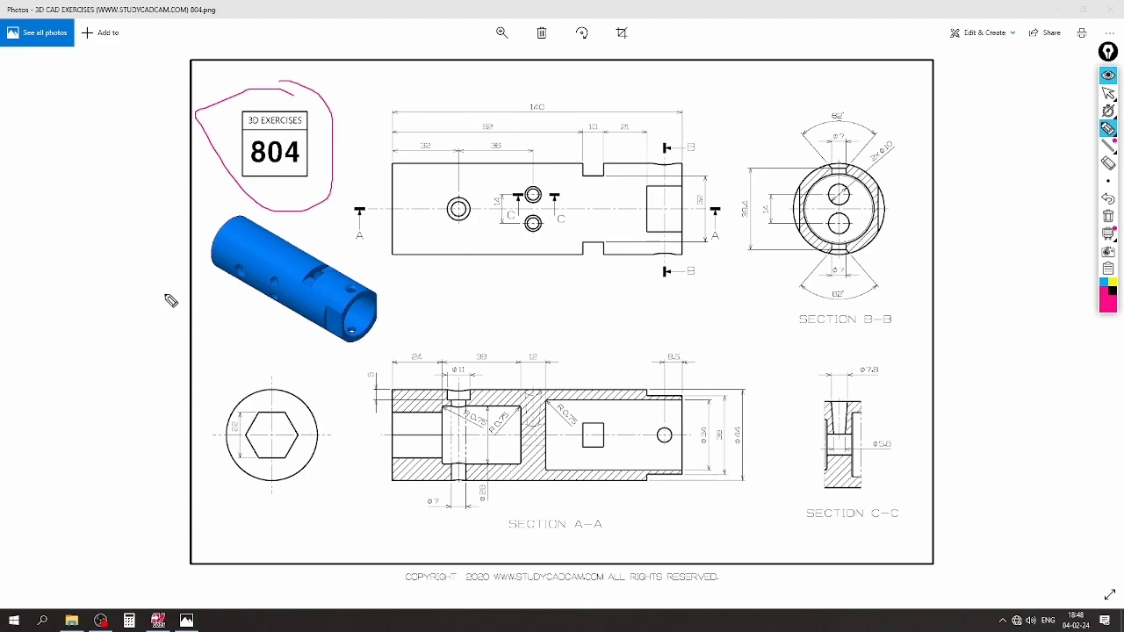
Mark the 3D shaft view, the hexagon end view and its 22 across-flats size
left_click_drag(175, 281, 276, 248)
mouse_move(224, 371)
left_mouse_down()
mouse_move(345, 386)
mouse_move(224, 332)
left_mouse_up()
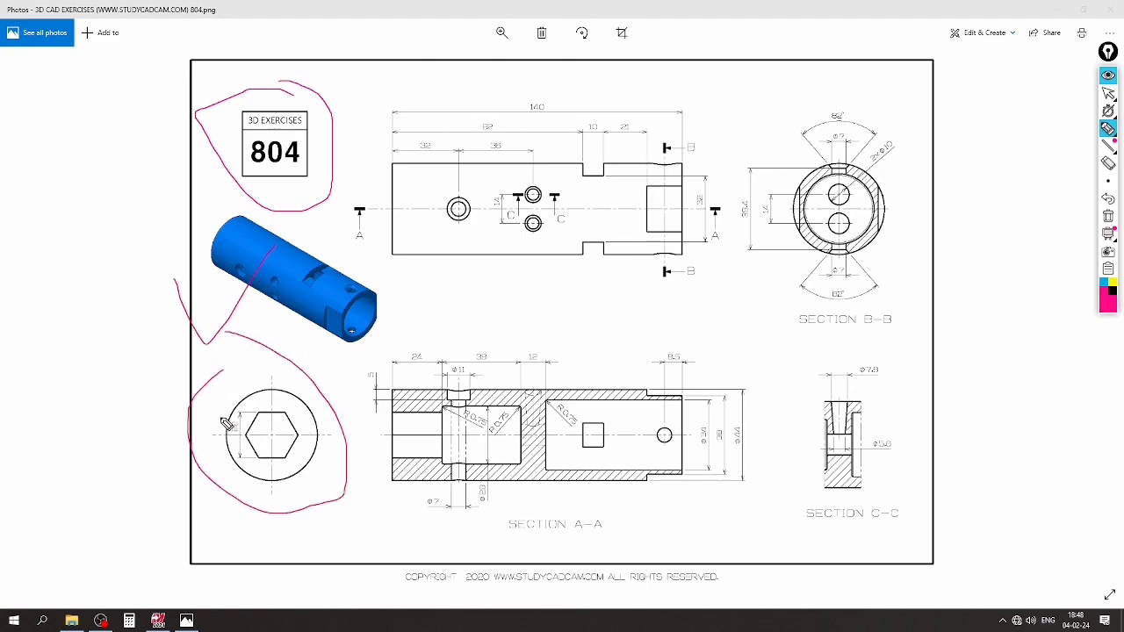
left_click_drag(226, 424, 255, 370)
Tick the 24, 38, 12, 8.5, diameter, 140 and 92 dimensions, then erase all ink
mouse_move(411, 336)
left_mouse_down()
mouse_move(453, 317)
mouse_move(581, 339)
left_mouse_up()
left_click_drag(667, 356, 700, 344)
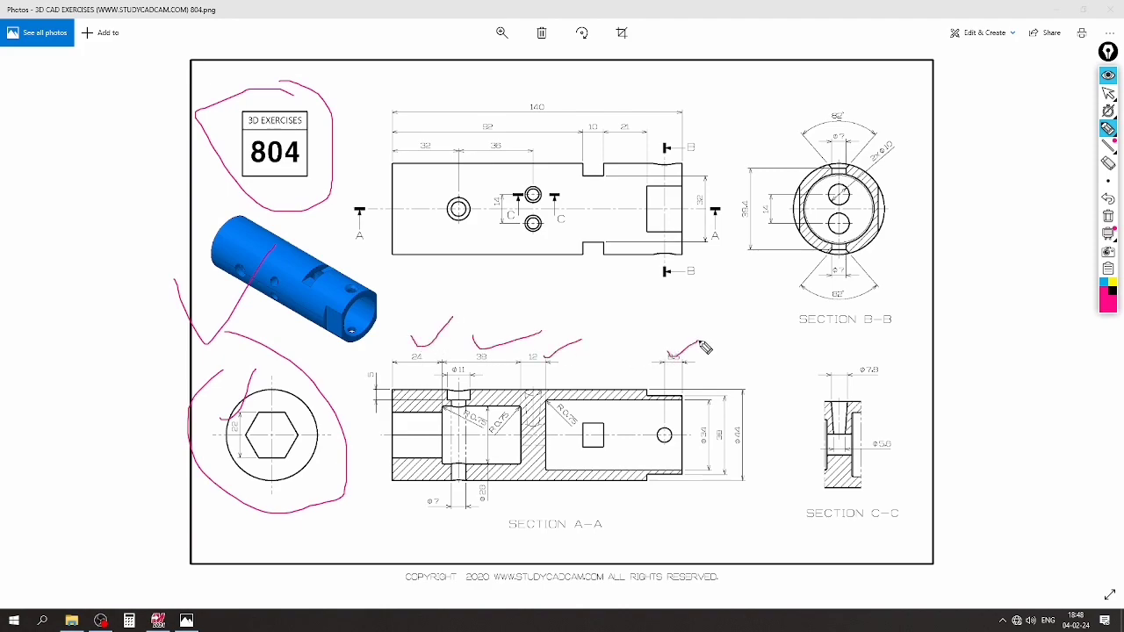
mouse_move(743, 415)
left_mouse_down()
mouse_move(733, 432)
mouse_move(769, 444)
mouse_move(763, 422)
mouse_move(709, 453)
left_mouse_up()
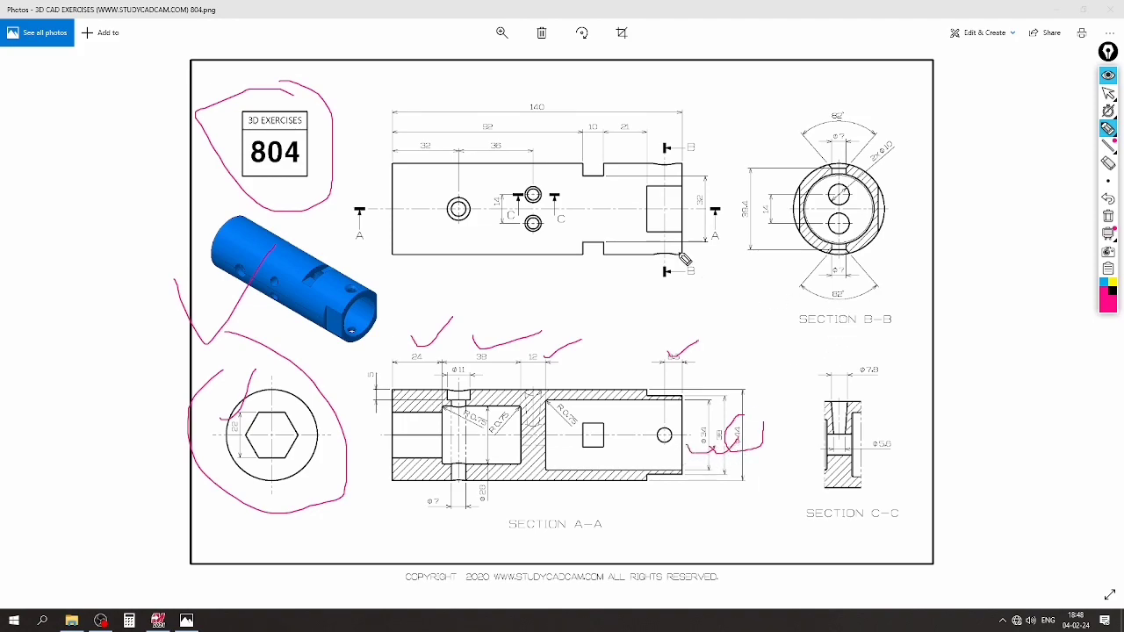
left_click_drag(541, 98, 569, 86)
left_click_drag(478, 132, 460, 128)
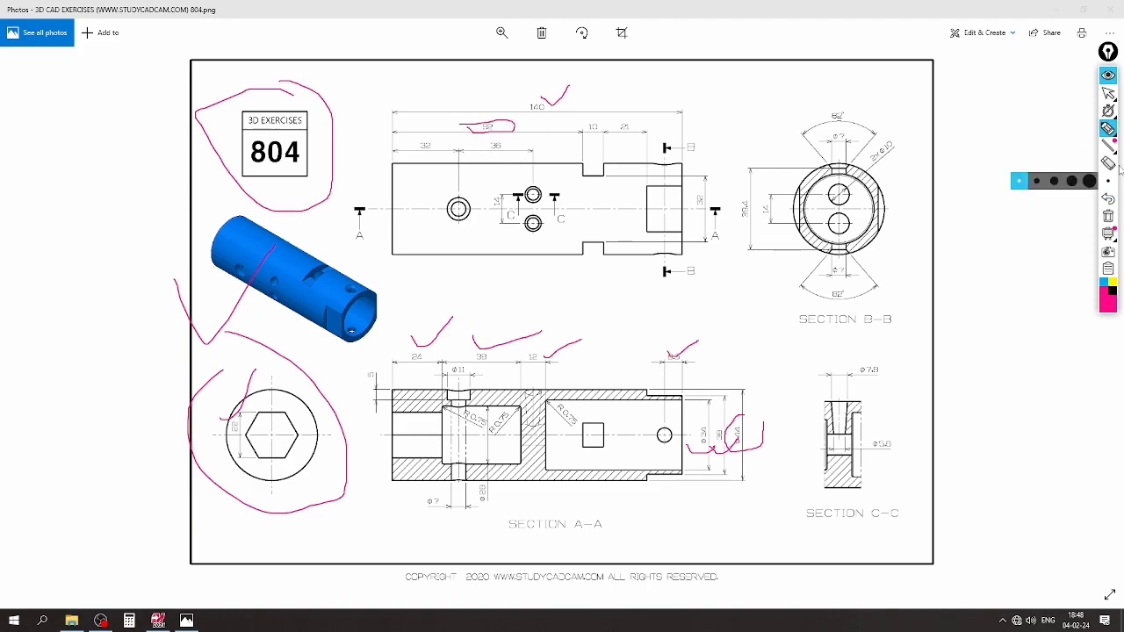
left_click(1108, 216)
Zoom around drawing 804's views and sections, then return to the empty Mastercam window
left_click(1108, 93)
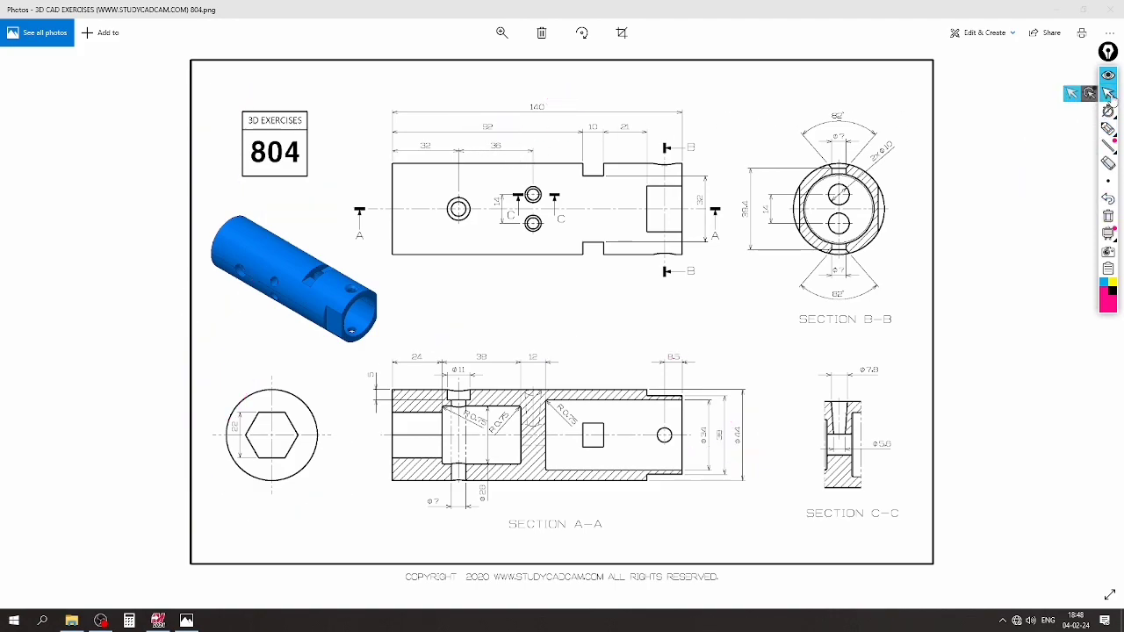
scroll(415, 140, "up", 3)
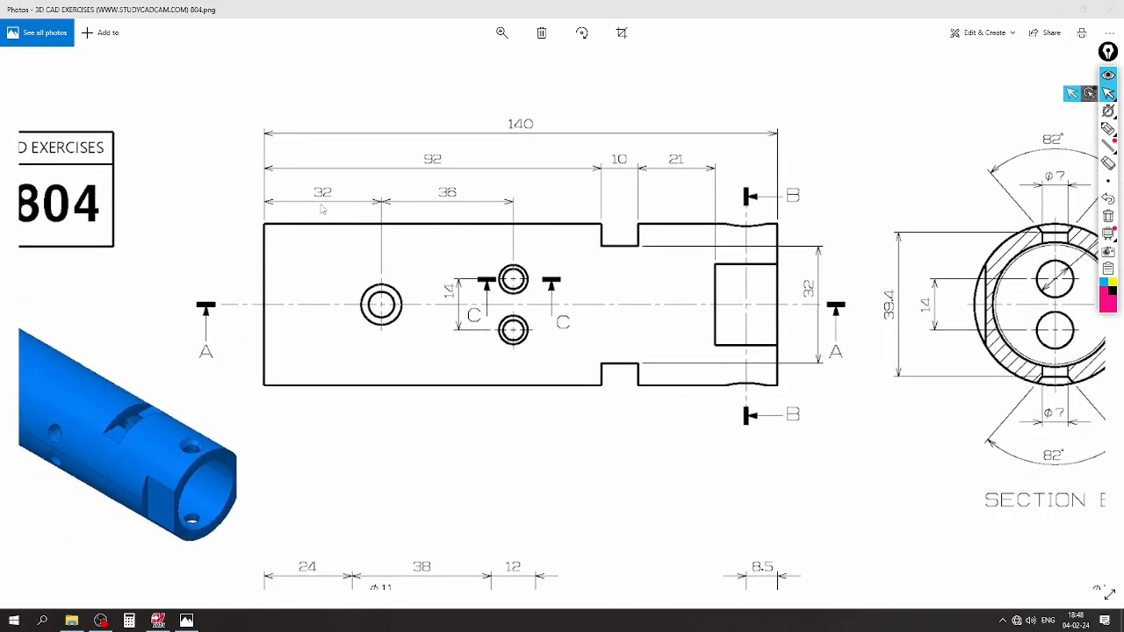
scroll(462, 207, "down", 3)
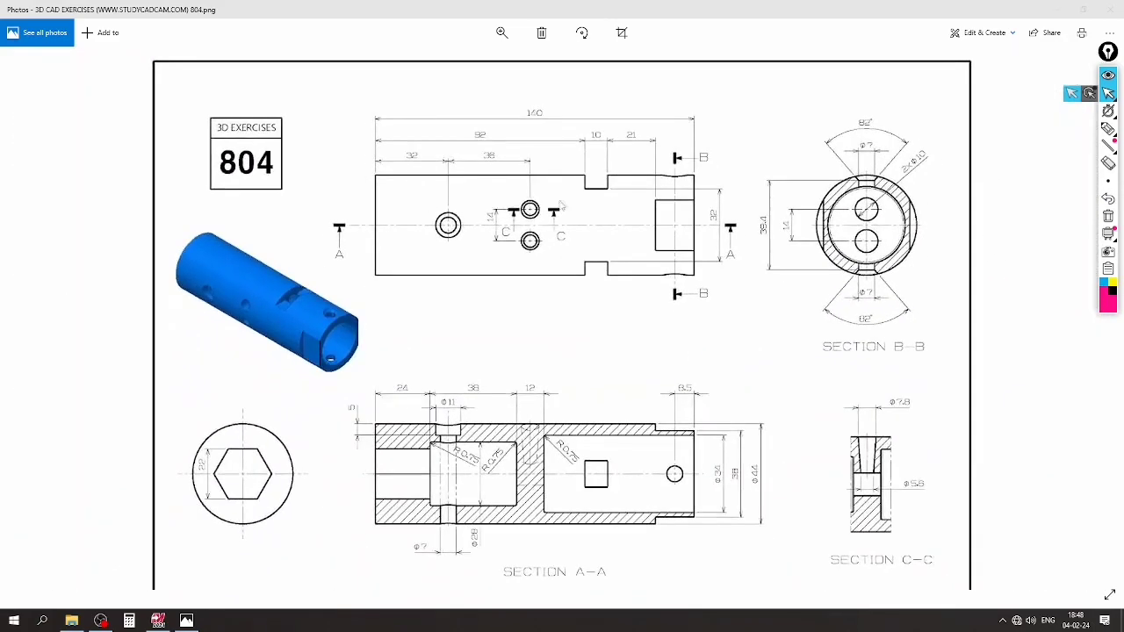
scroll(667, 189, "up", 1)
scroll(676, 193, "down", 1)
scroll(685, 197, "up", 1)
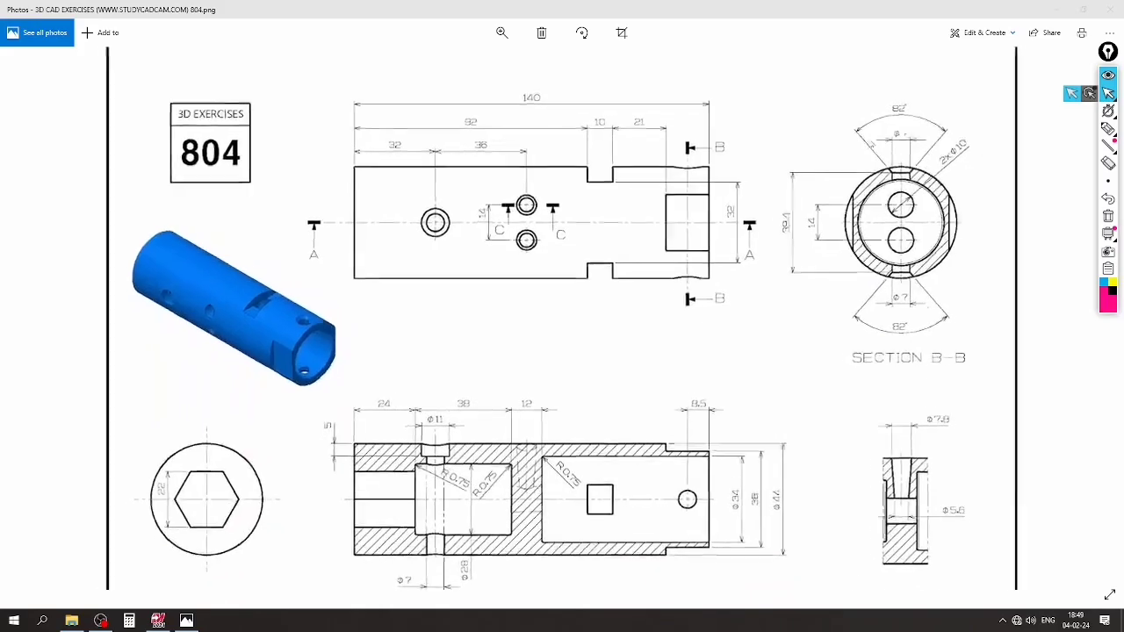
scroll(693, 204, "up", 2)
scroll(957, 140, "down", 2)
scroll(858, 155, "up", 1)
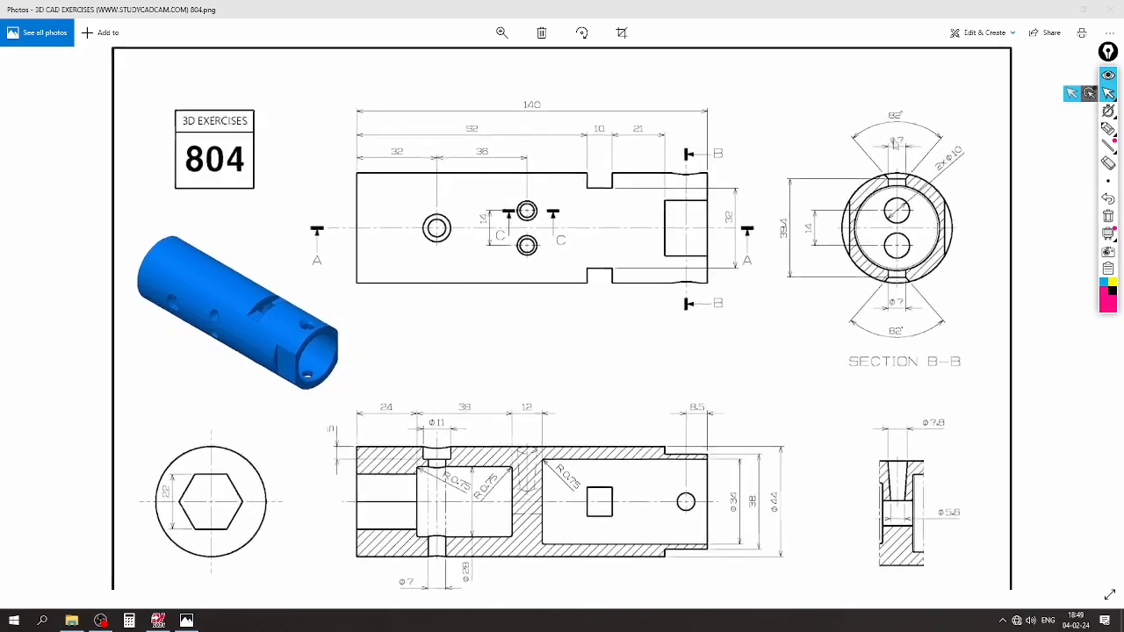
scroll(955, 120, "up", 1)
scroll(954, 120, "up", 1)
scroll(931, 114, "up", 1)
scroll(904, 109, "up", 1)
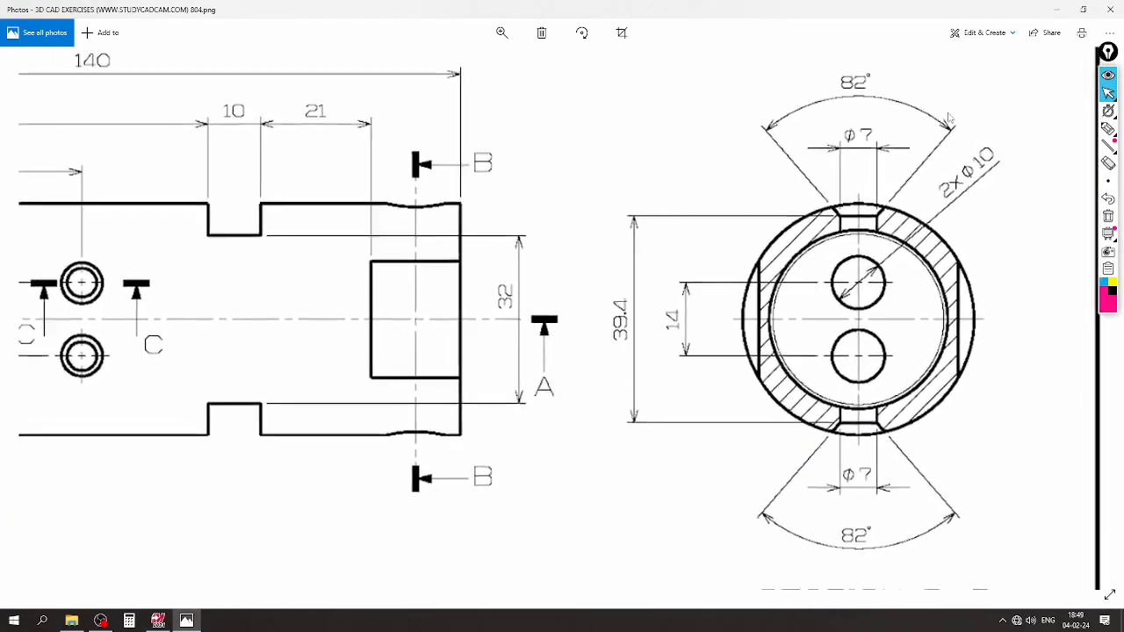
scroll(859, 345, "down", 1)
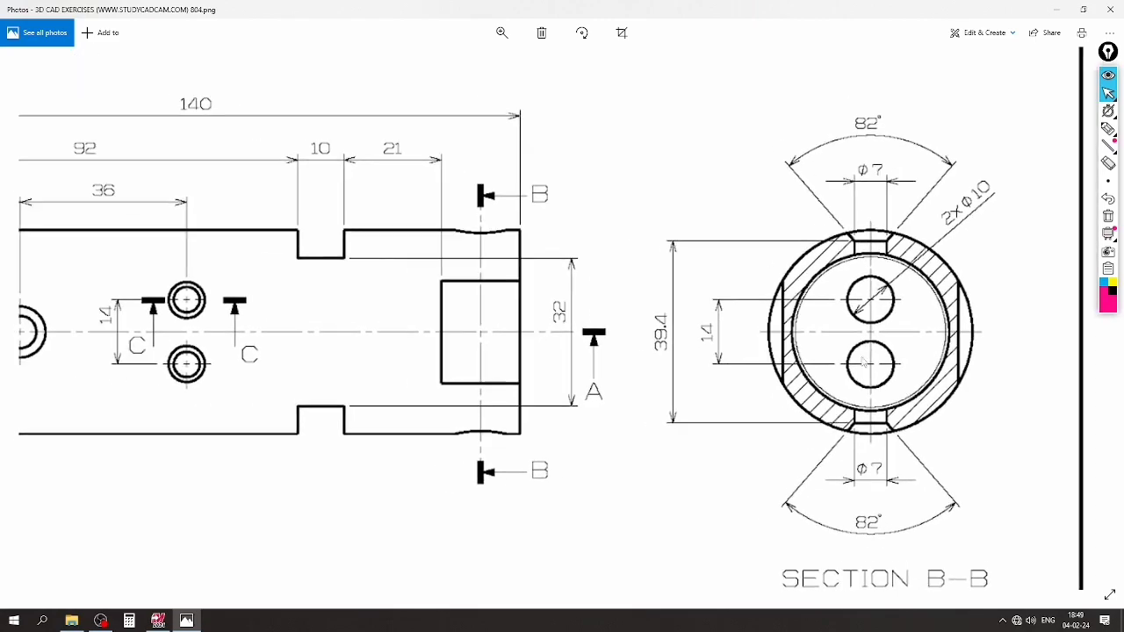
scroll(871, 463, "up", 1)
scroll(751, 176, "down", 1)
scroll(751, 176, "down", 1)
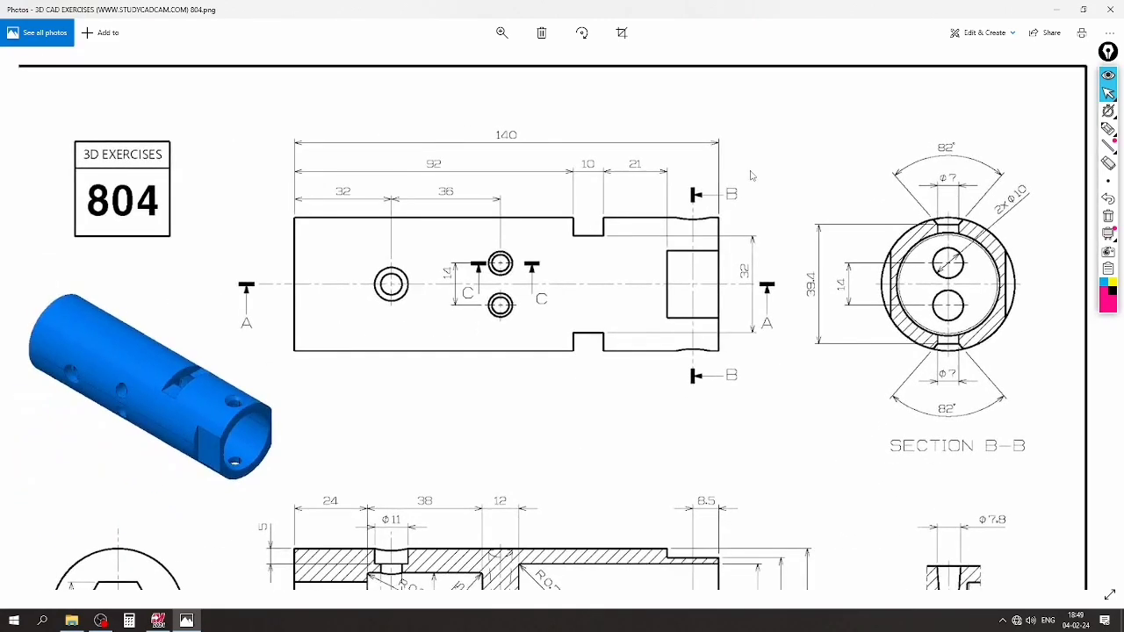
scroll(752, 176, "down", 1)
scroll(895, 206, "up", 1)
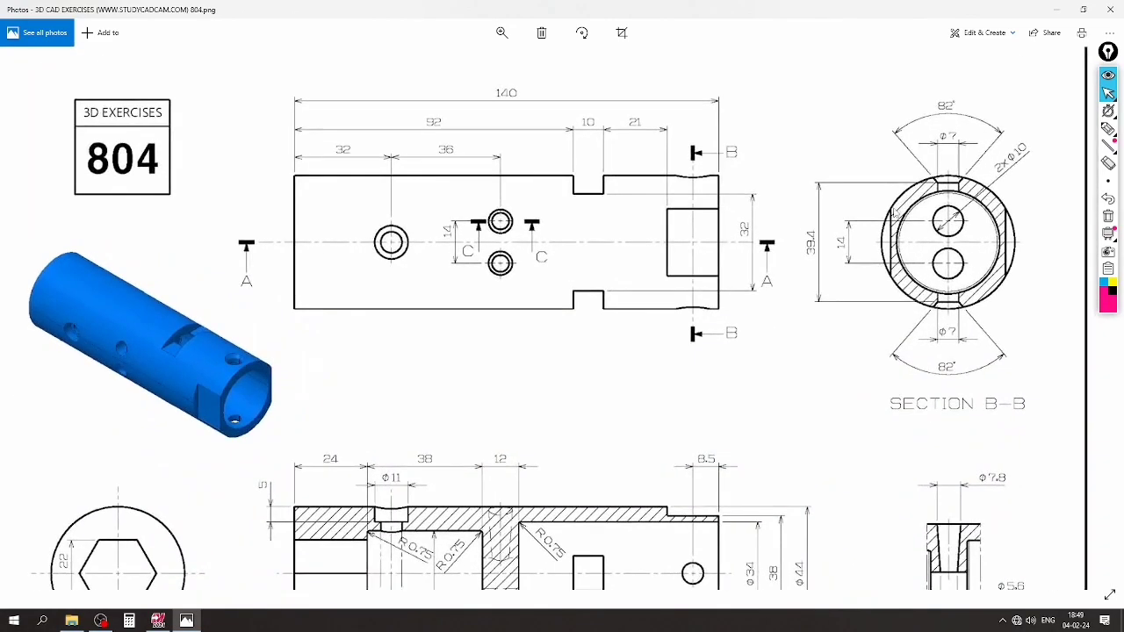
scroll(609, 183, "down", 1)
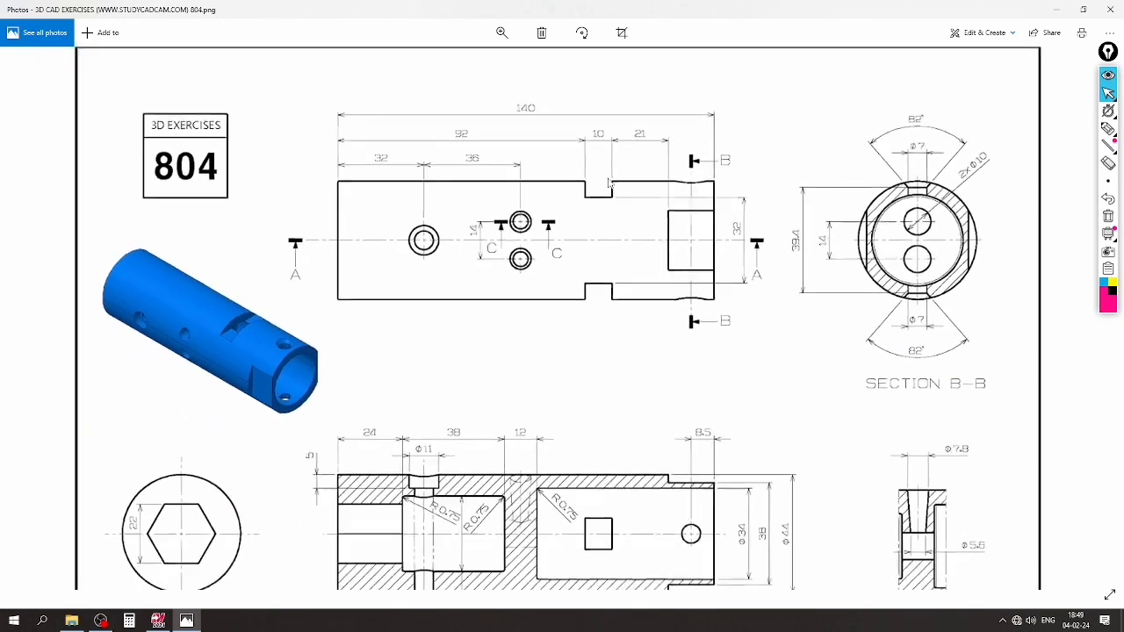
scroll(610, 182, "down", 1)
scroll(871, 316, "up", 1)
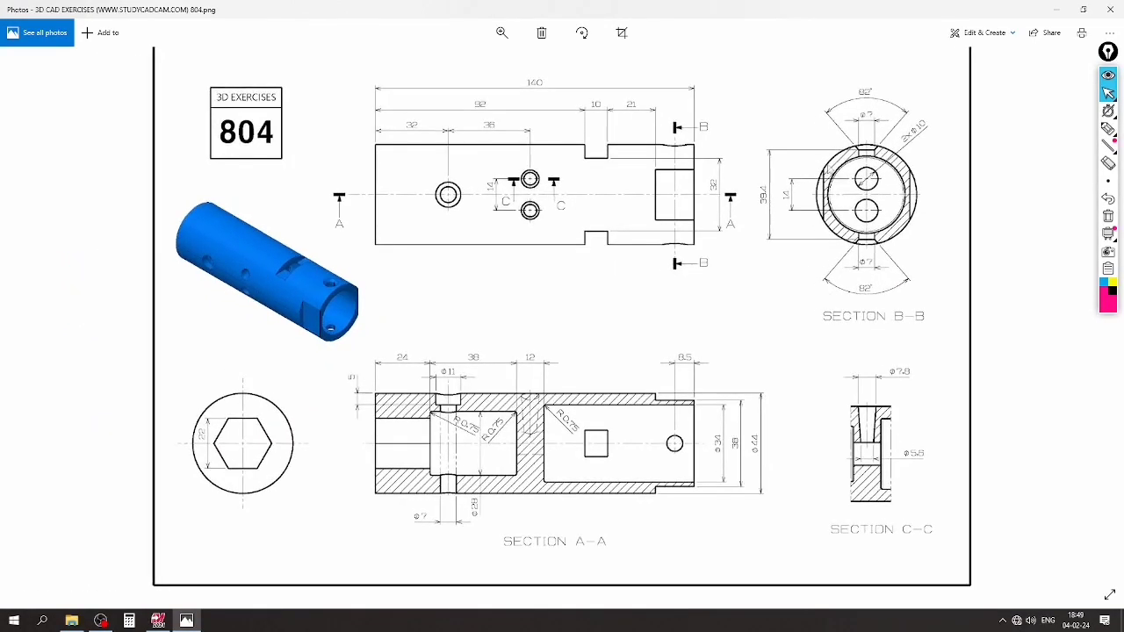
scroll(711, 158, "down", 1)
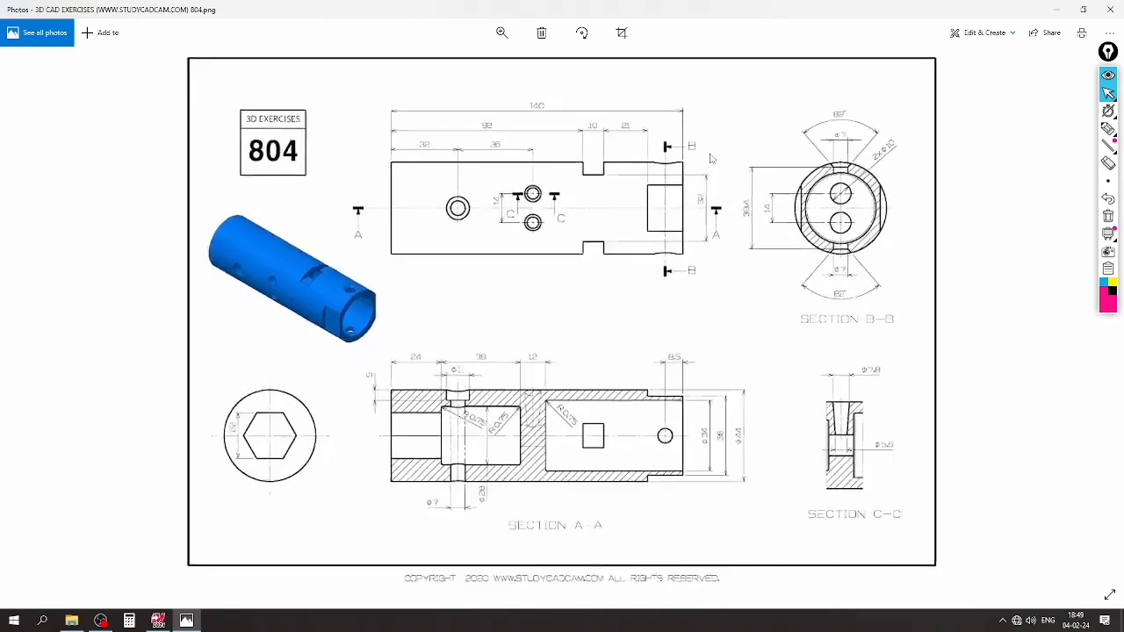
scroll(711, 158, "up", 1)
scroll(486, 537, "up", 1)
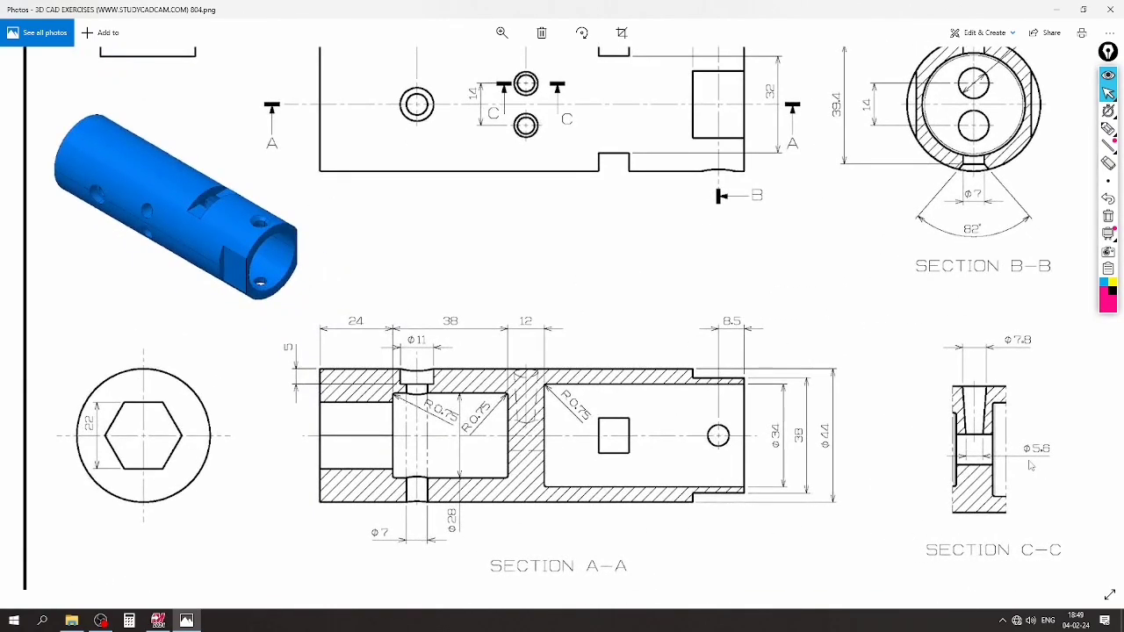
scroll(1030, 465, "up", 1)
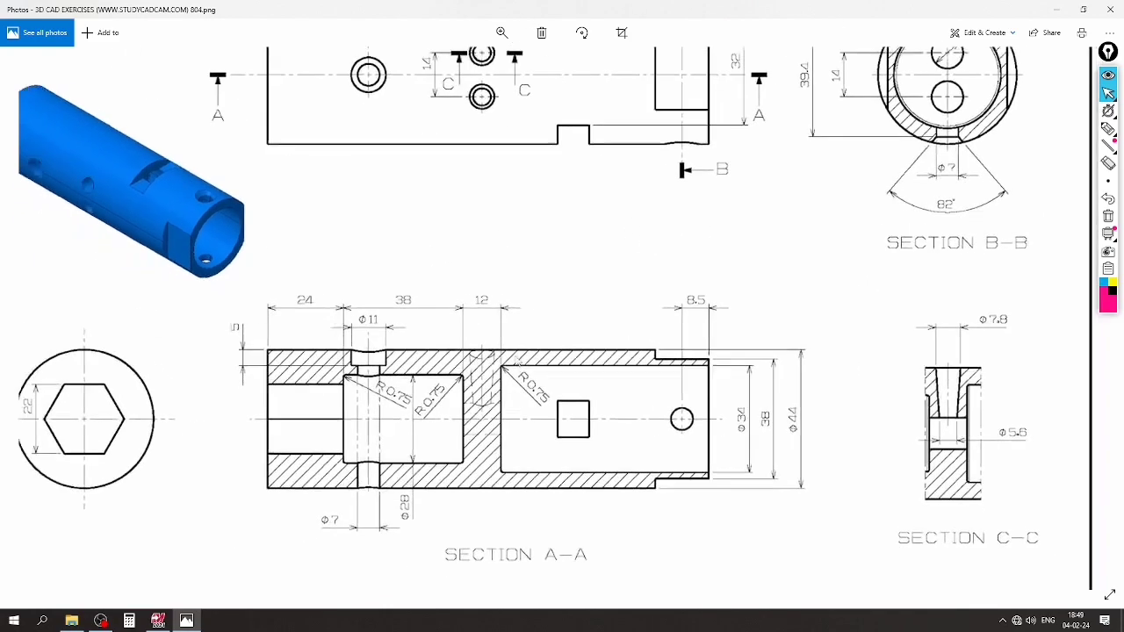
scroll(518, 358, "down", 3)
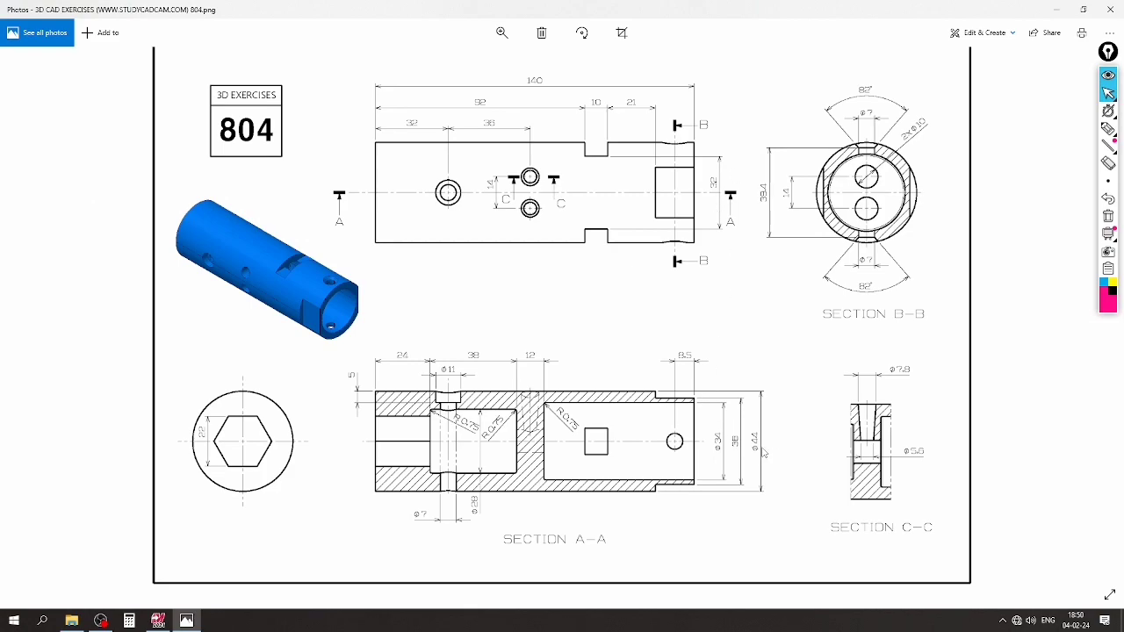
left_click(158, 621)
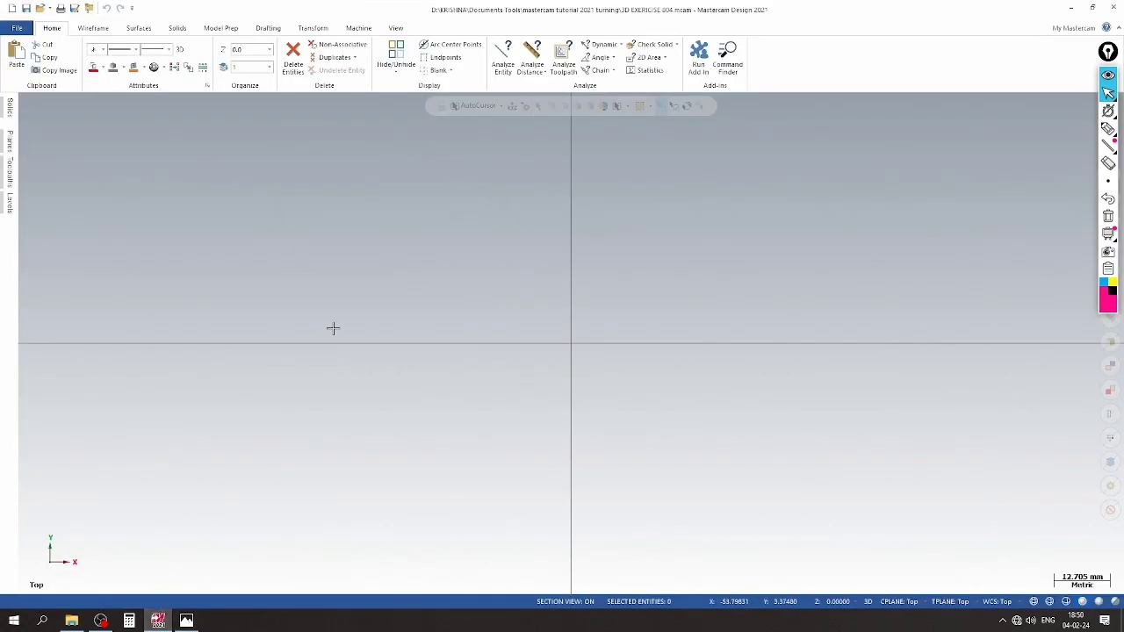
Begin a wireframe rectangle with its base point on the origin
left_click(104, 28)
left_click(350, 55)
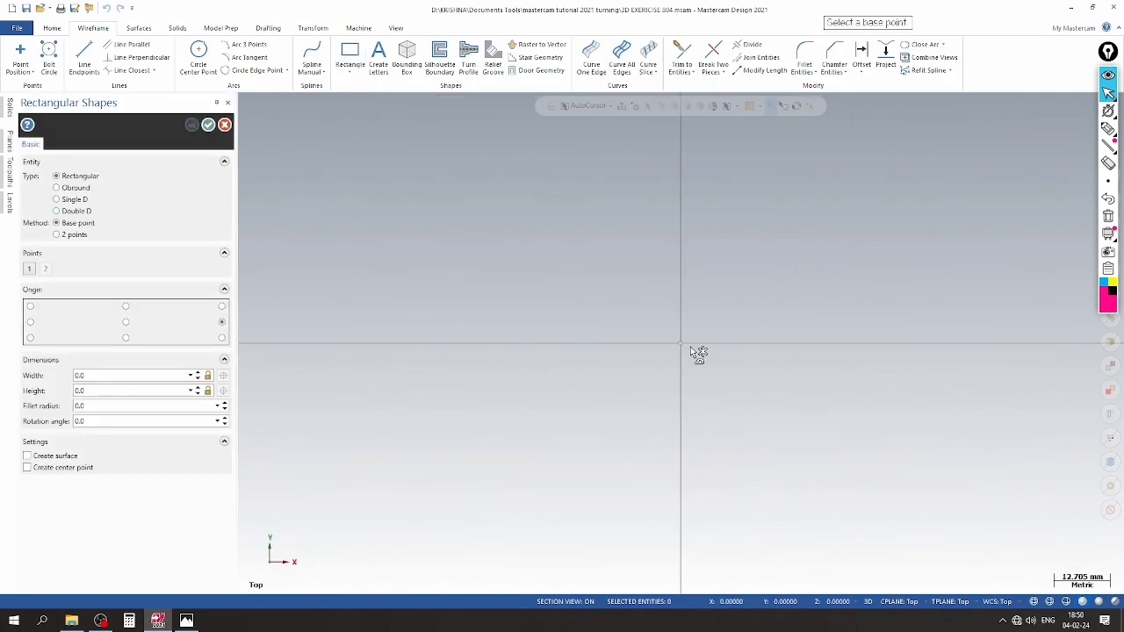
left_click(683, 344)
left_click(378, 275)
Set the rectangle to width 140 and height 44 and accept it
left_click(131, 375)
type("140")
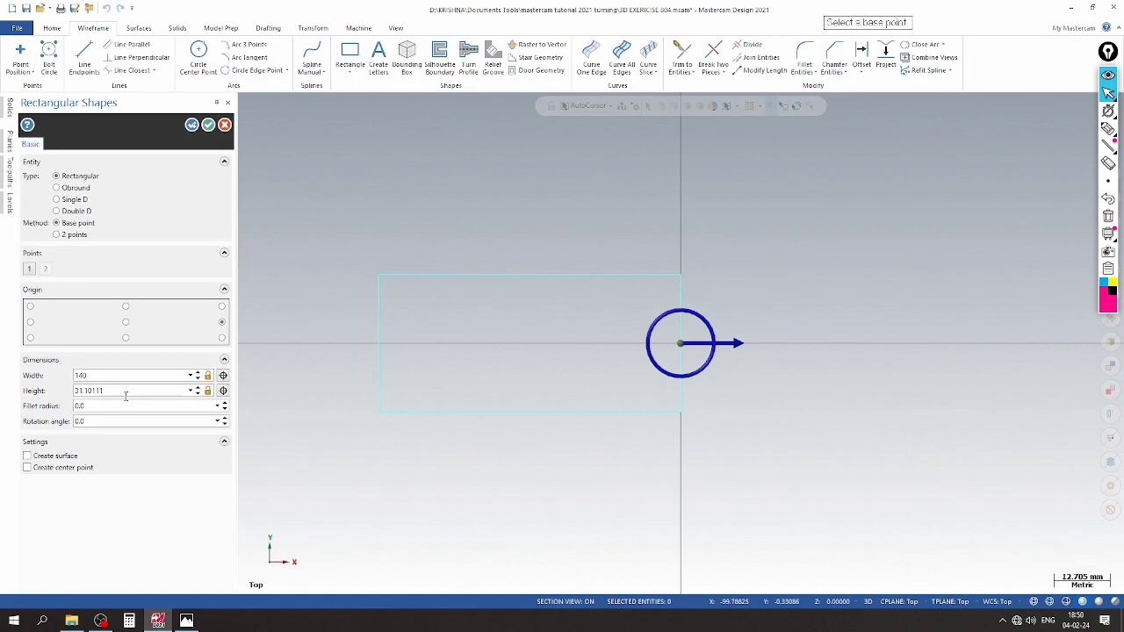
double_click(126, 391)
type("4")
type("4")
key("Return")
scroll(873, 273, "down", 2)
scroll(732, 333, "down", 3)
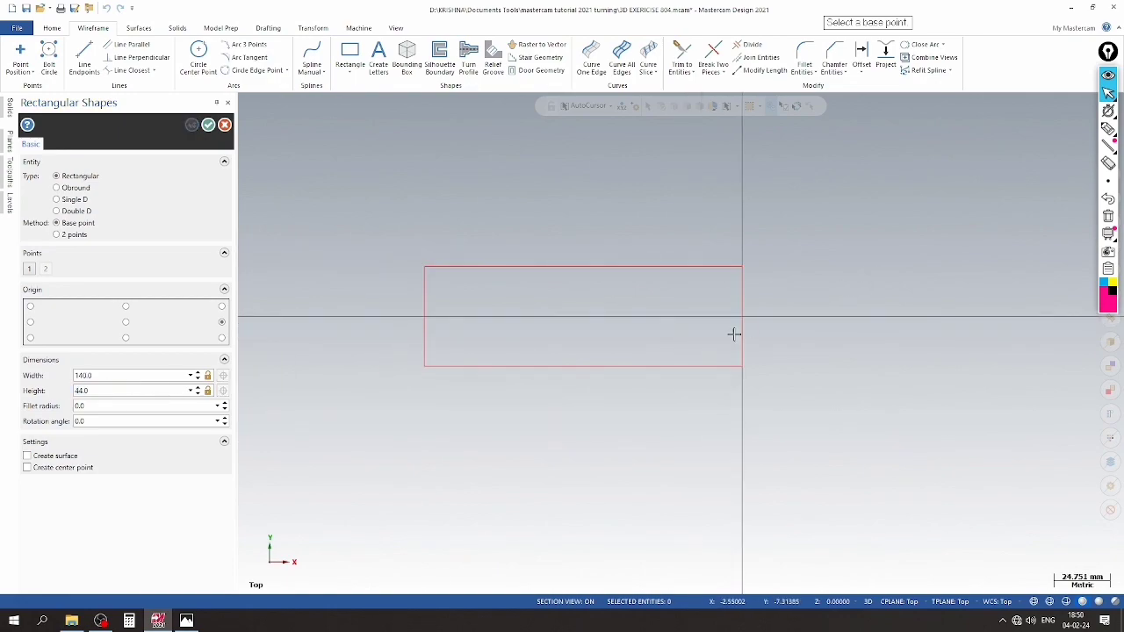
scroll(702, 342, "up", 1)
left_click(207, 125)
scroll(414, 310, "up", 3)
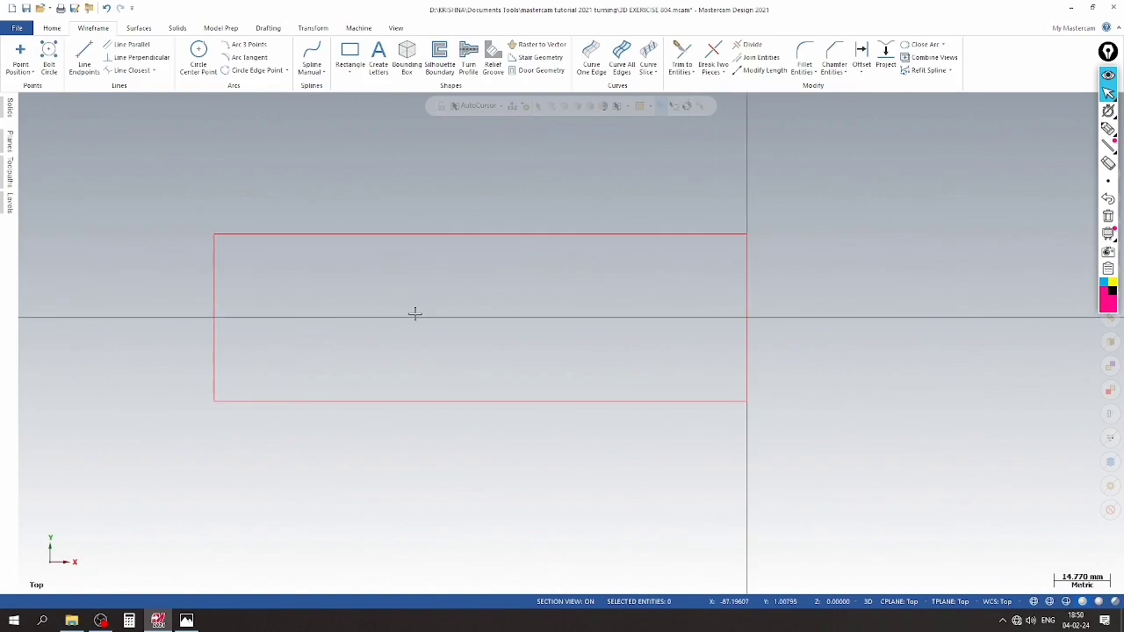
Bring drawing 804 back and zoom in on Section A-A's 24, 38, 12 and 8.5 dimensions
left_click(187, 621)
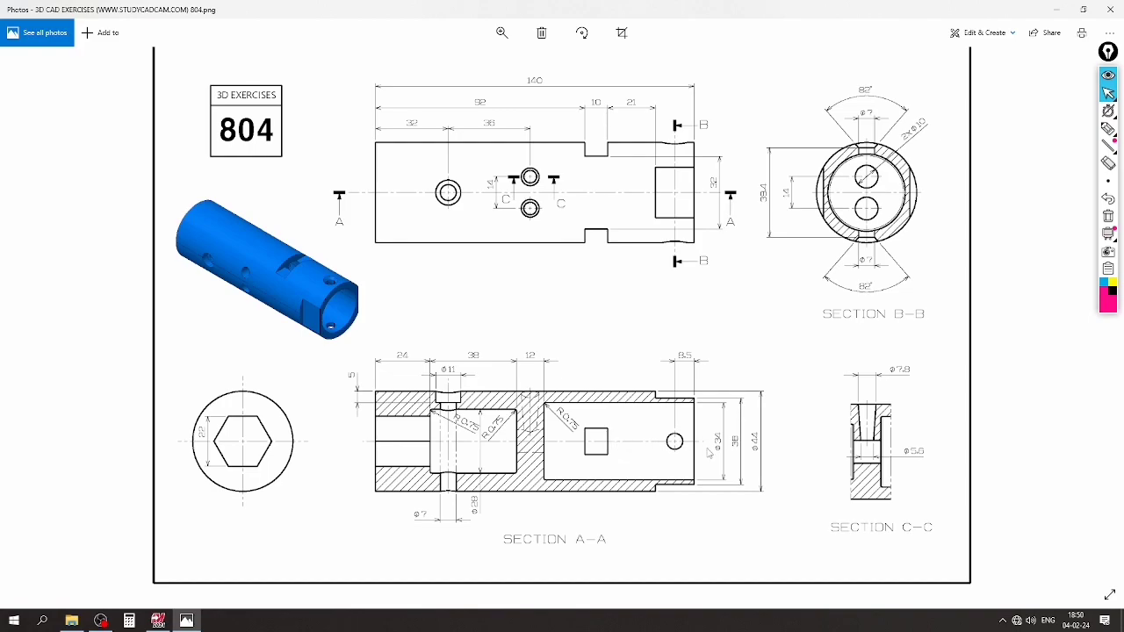
scroll(650, 483, "up", 3)
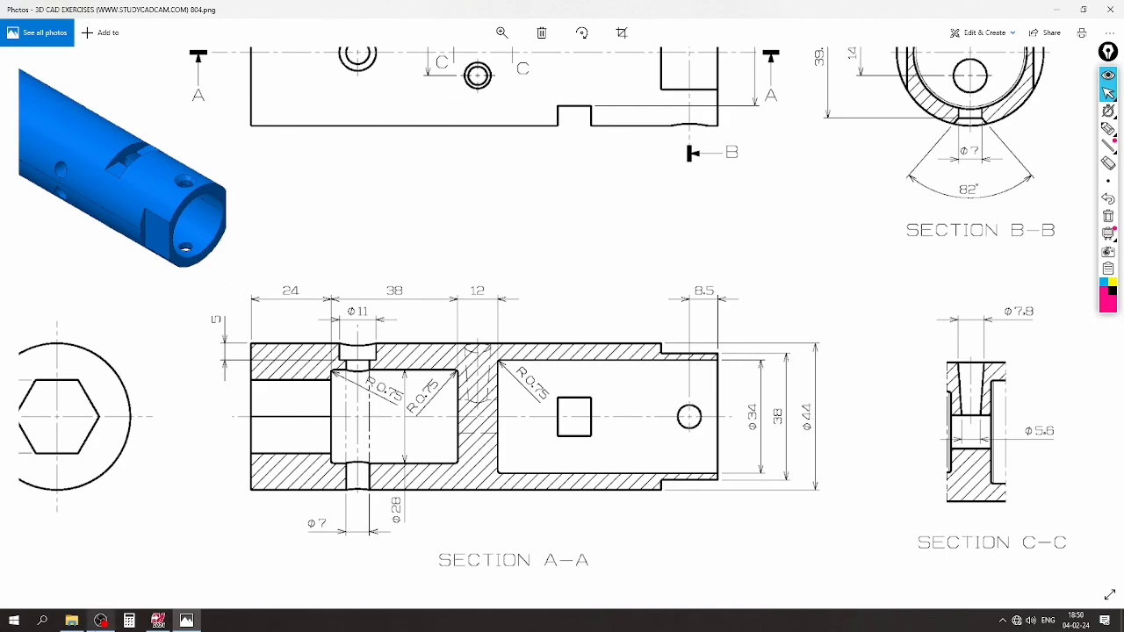
Offset the rectangle's left edge 24 mm to the right
left_click(158, 621)
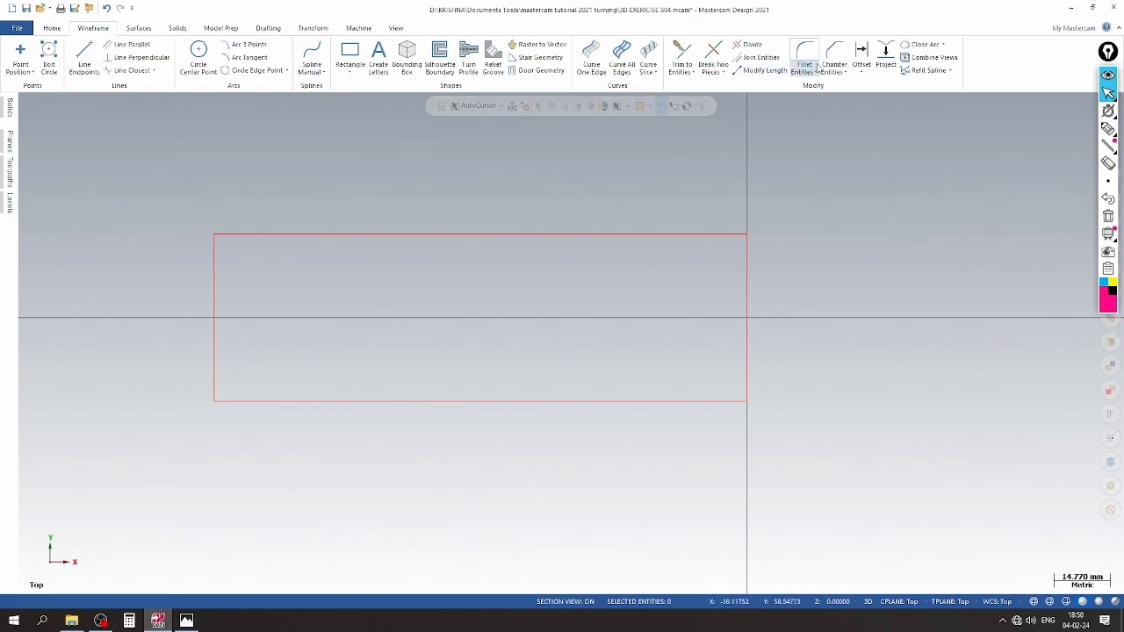
left_click(862, 57)
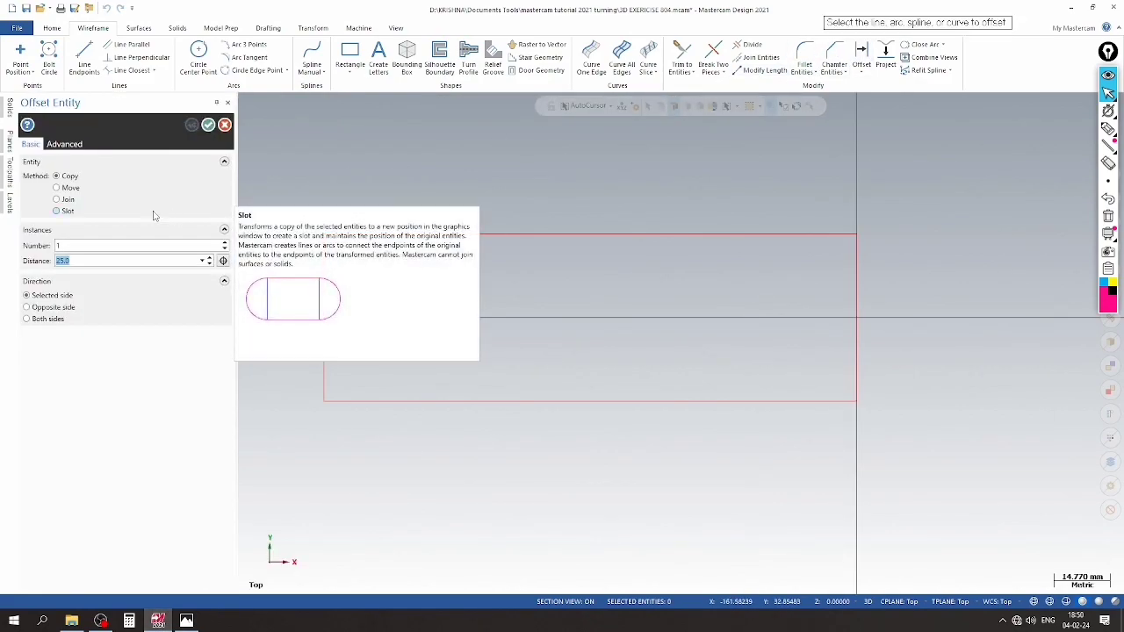
type("24")
key("Return")
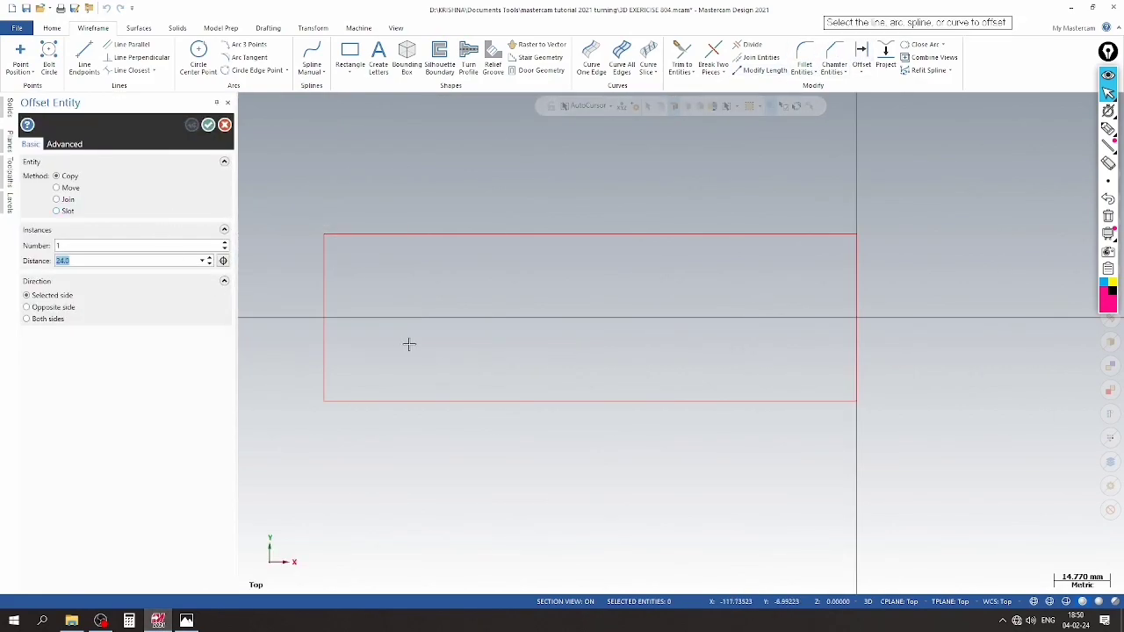
left_click(324, 306)
left_click(360, 303)
After checking drawing 804, offset the new line a further 38 mm right
left_click(187, 620)
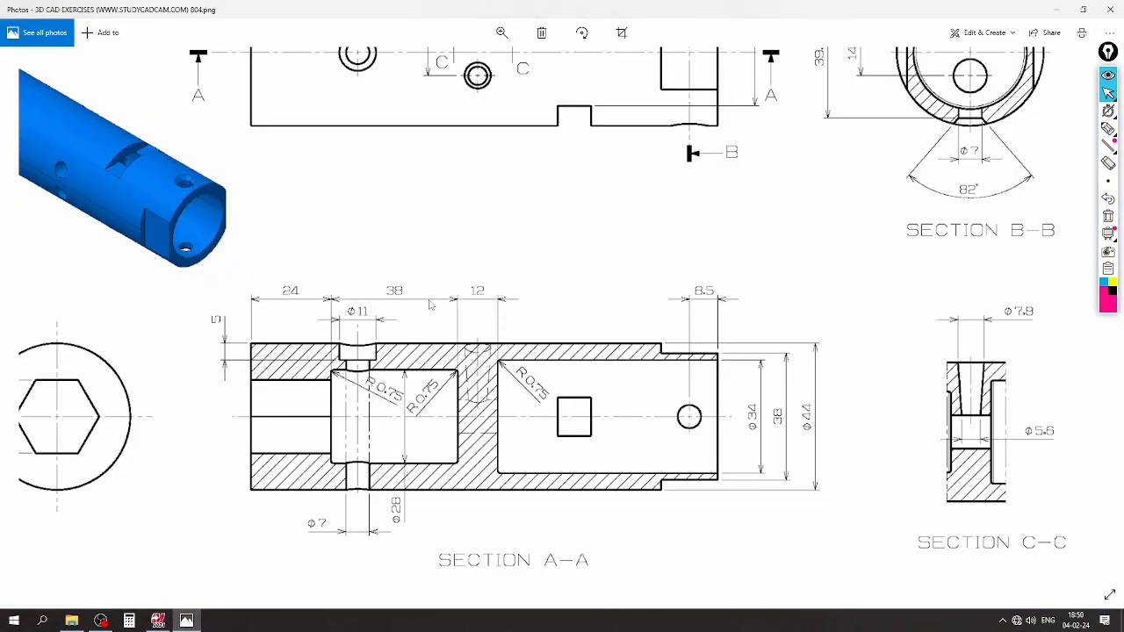
left_click(194, 620)
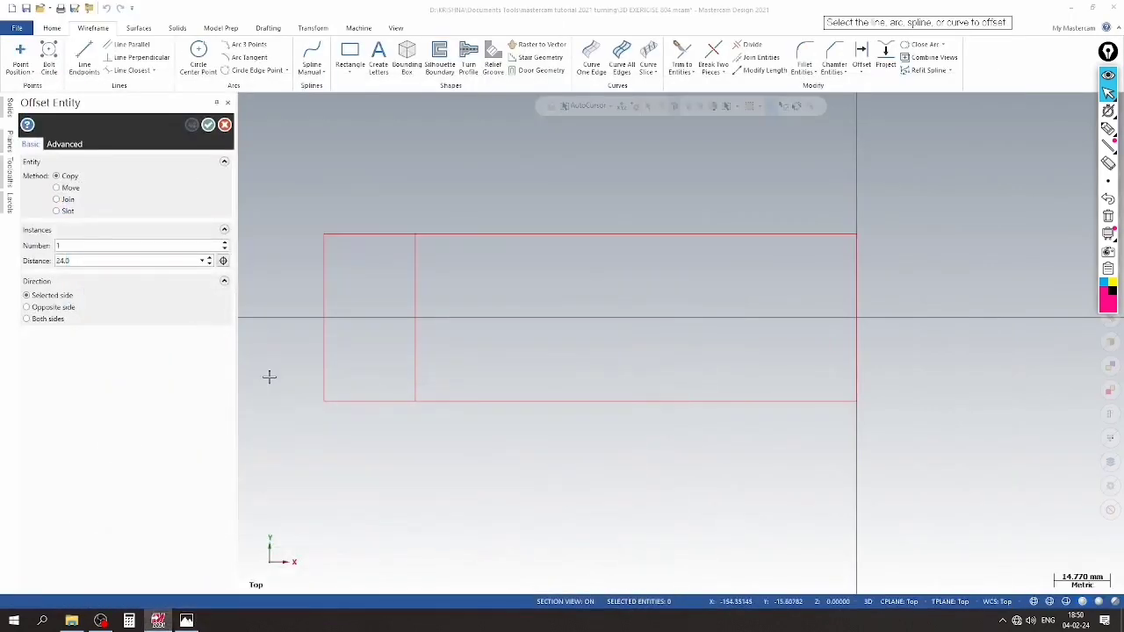
double_click(83, 261)
type("38")
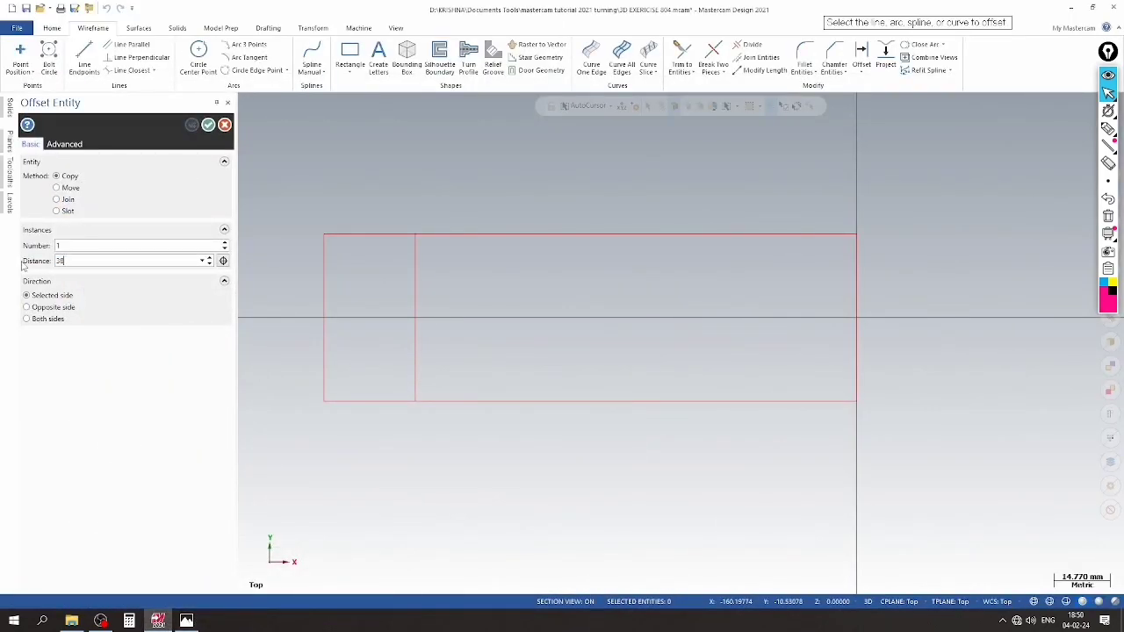
left_click(423, 294)
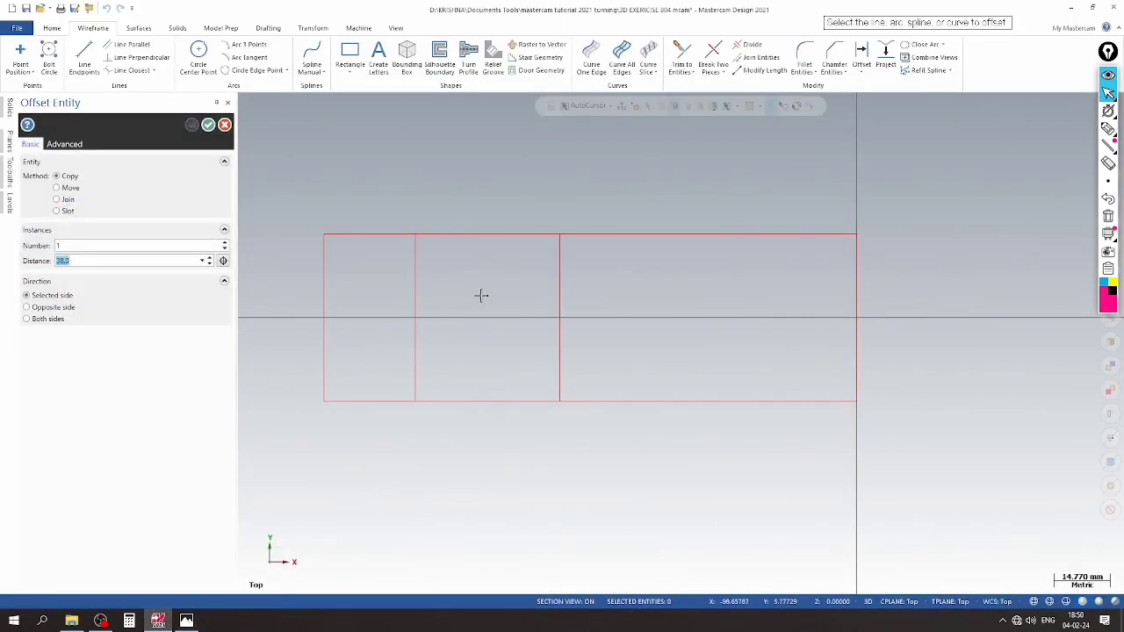
After rechecking the drawing, offset the 38 mm line another 12 mm right and accept
left_click(186, 620)
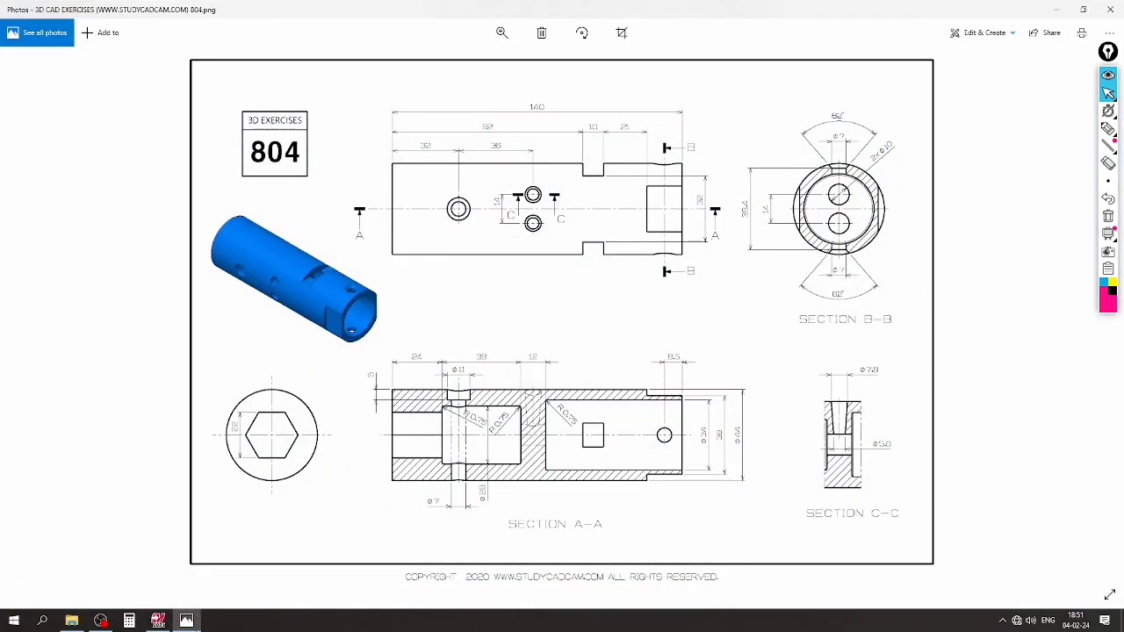
left_click(195, 621)
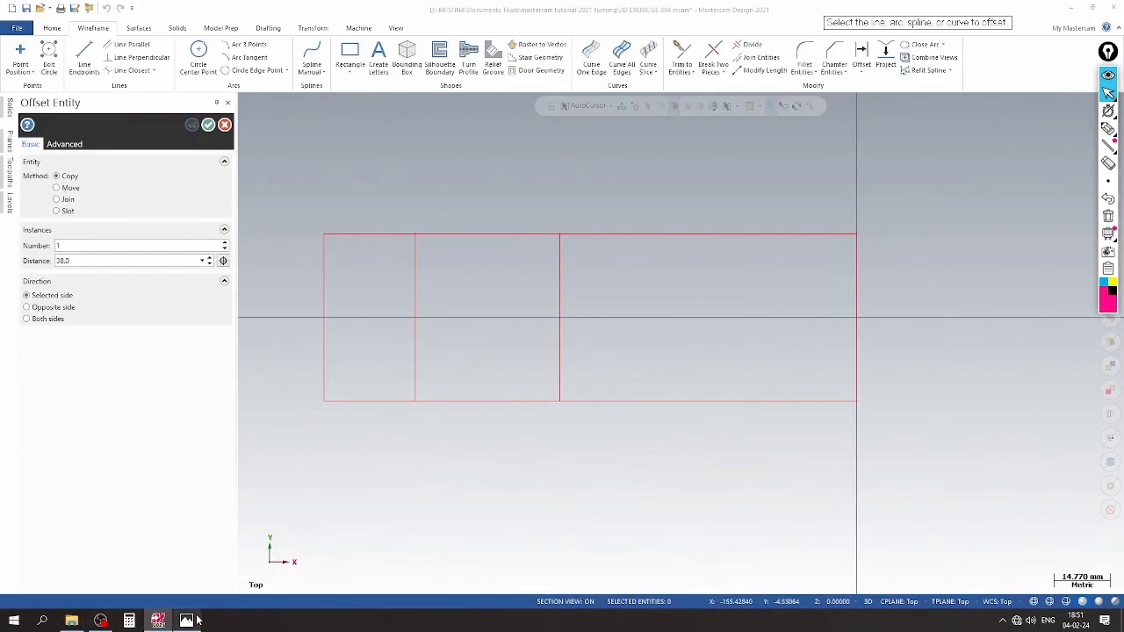
left_click(195, 621)
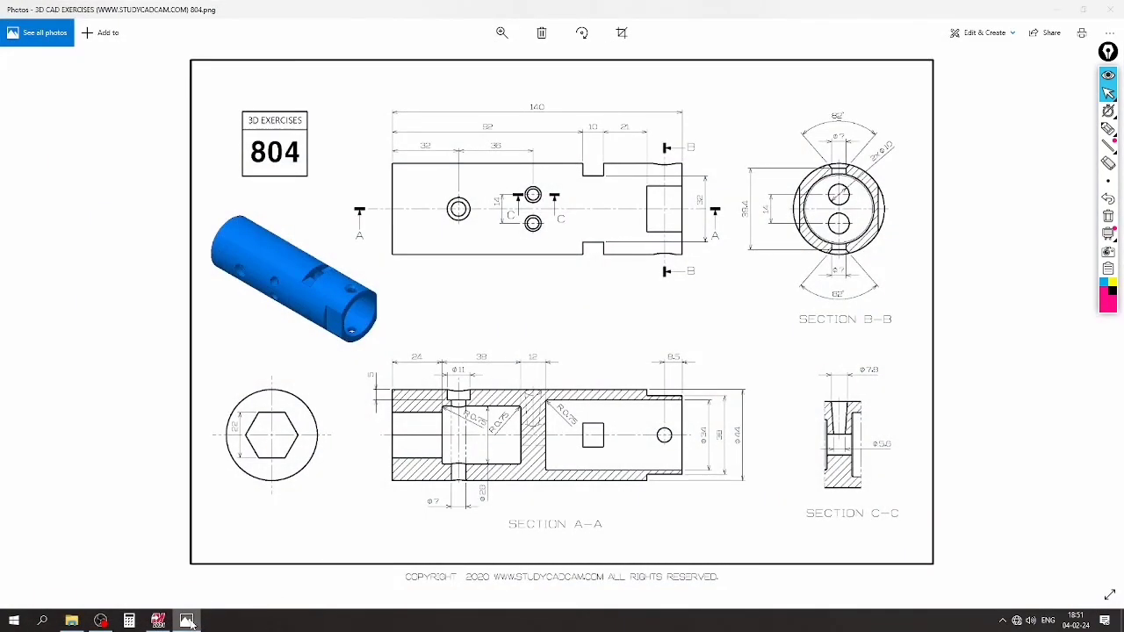
left_click(195, 621)
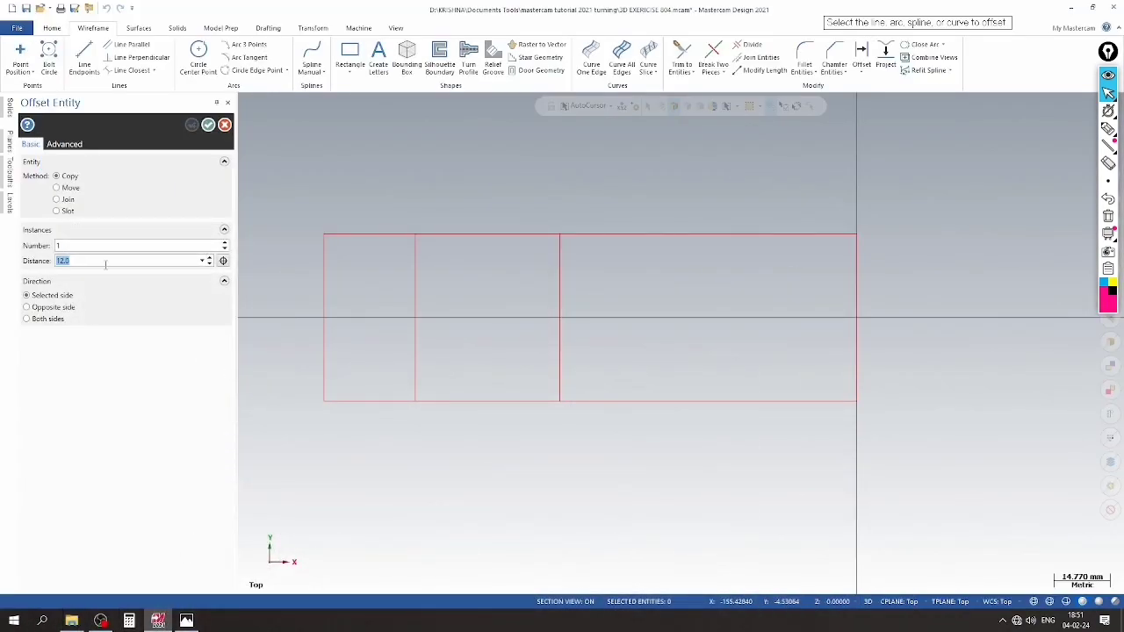
left_click(558, 270)
left_click(607, 271)
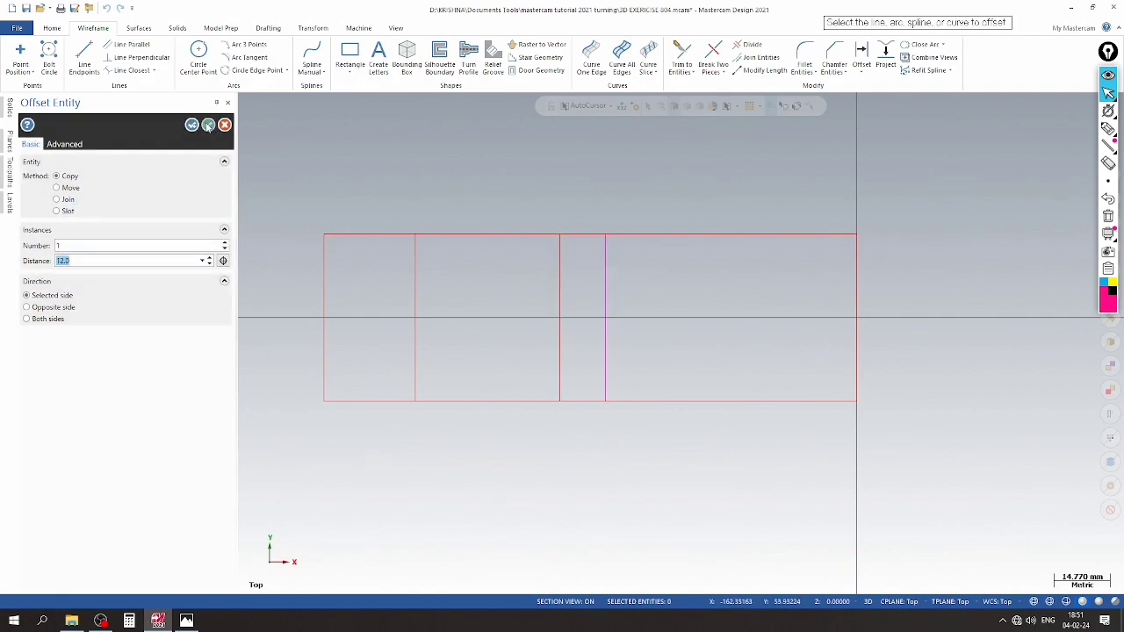
left_click(208, 125)
left_click(84, 57)
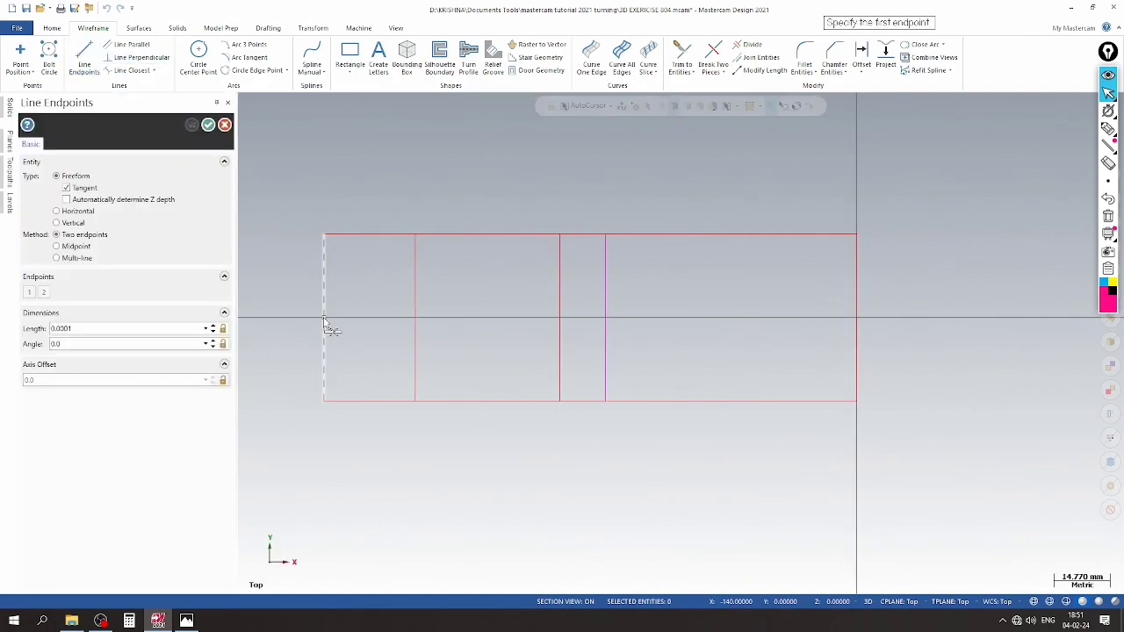
Draw a 140 mm horizontal centre line between the left and right edge midpoints
left_click(324, 316)
left_click(856, 317)
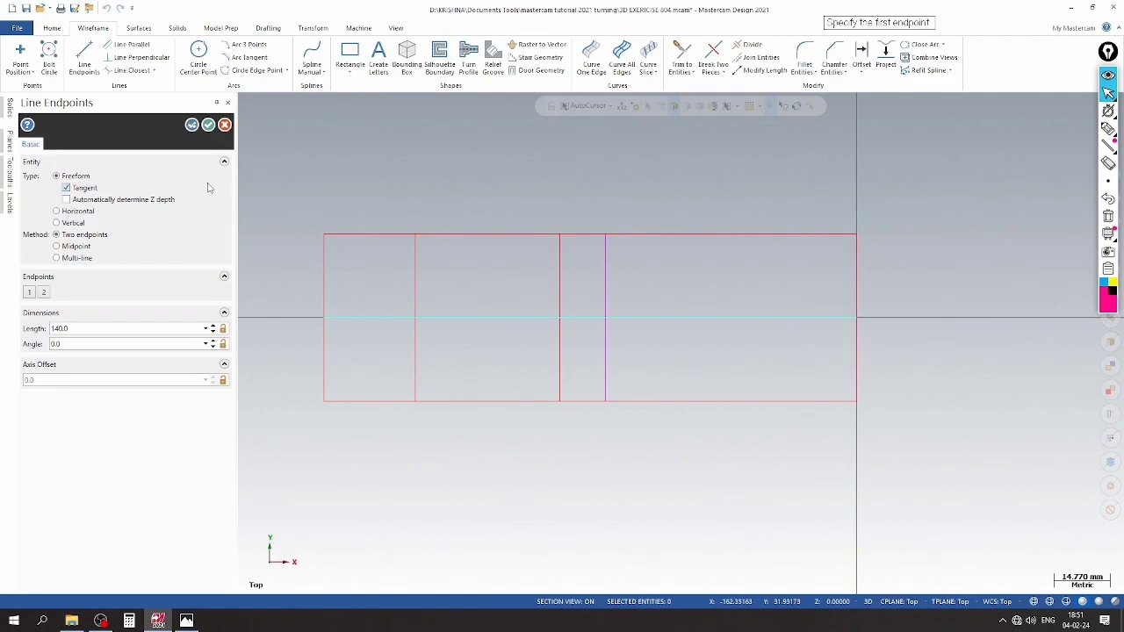
left_click(208, 125)
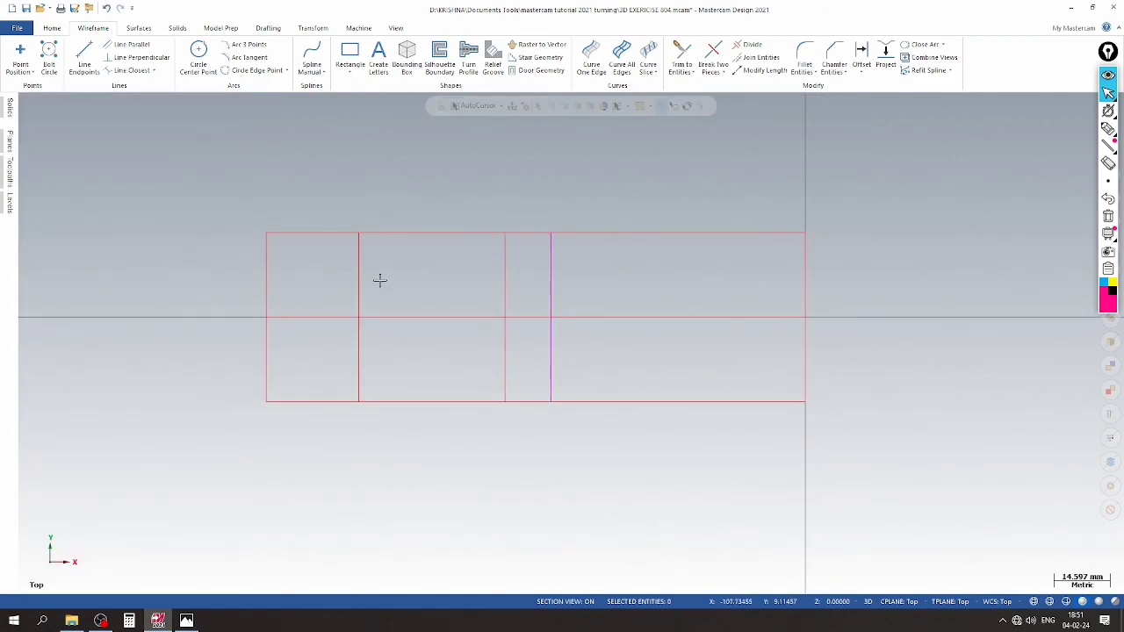
scroll(321, 273, "up", 1)
scroll(407, 286, "down", 1)
scroll(725, 304, "up", 1)
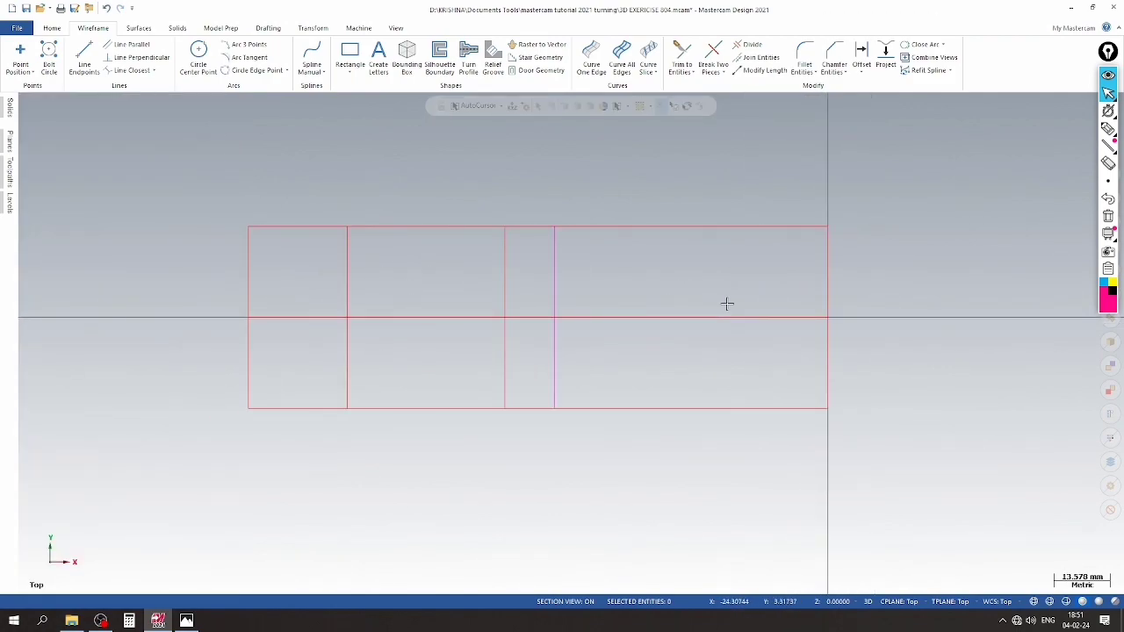
scroll(726, 301, "up", 1)
scroll(715, 301, "up", 1)
scroll(550, 291, "down", 2)
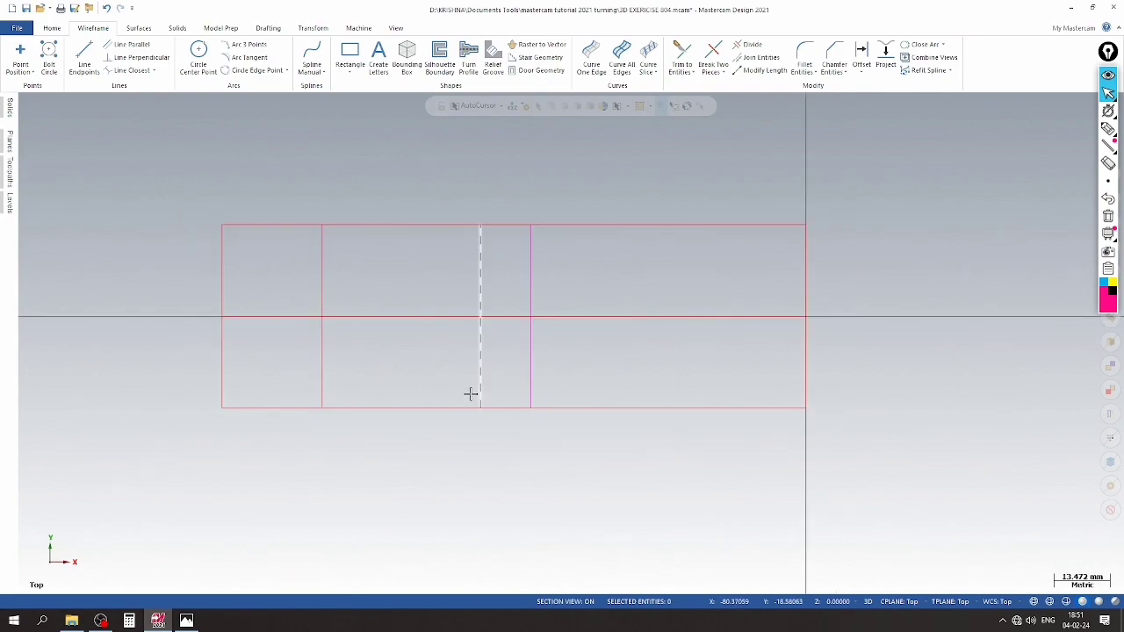
Bring drawing 804 back up in Windows Photos
right_click(421, 173)
scroll(417, 250, "down", 2)
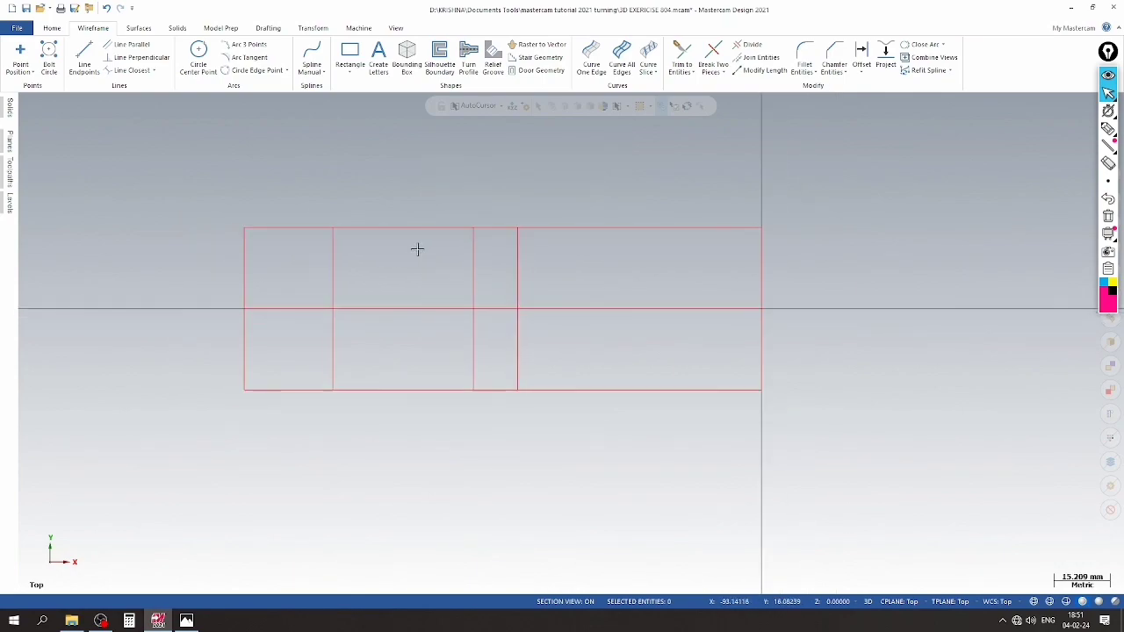
left_click(186, 621)
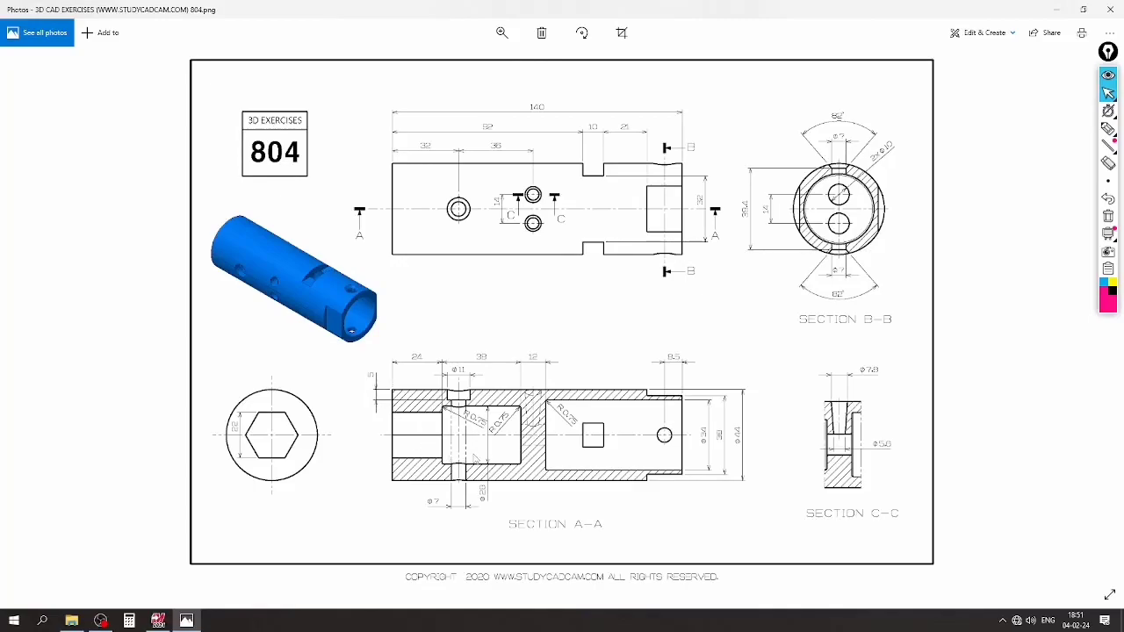
Zoom into Section A-A of drawing 804, then return to the Mastercam sketch
scroll(489, 437, "up", 1)
scroll(489, 437, "up", 1)
scroll(489, 436, "up", 1)
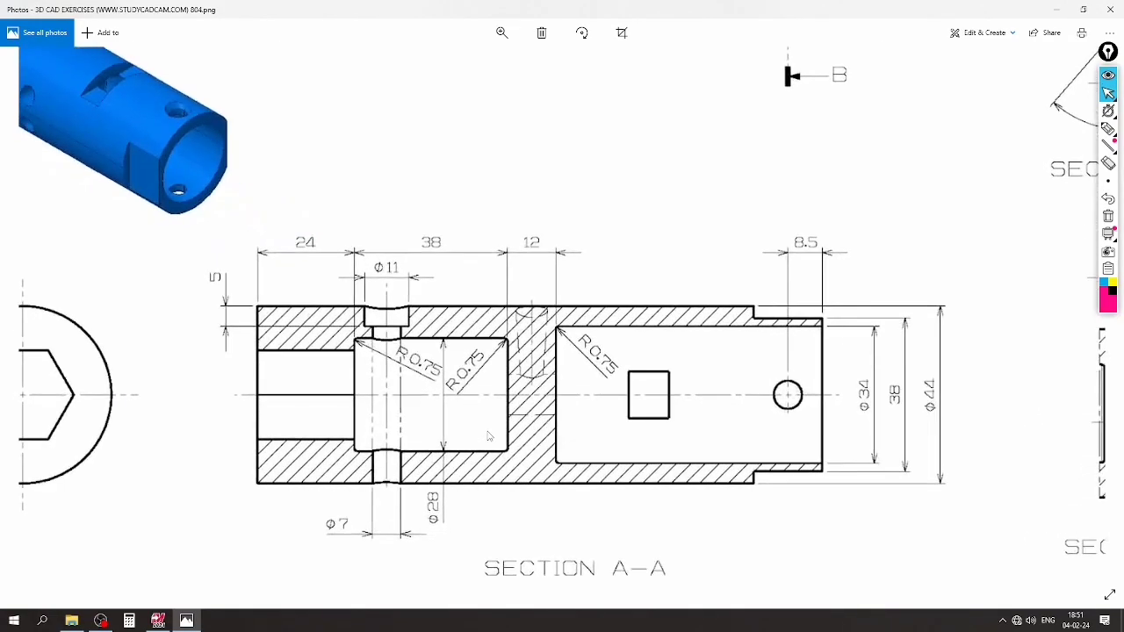
scroll(490, 434, "up", 1)
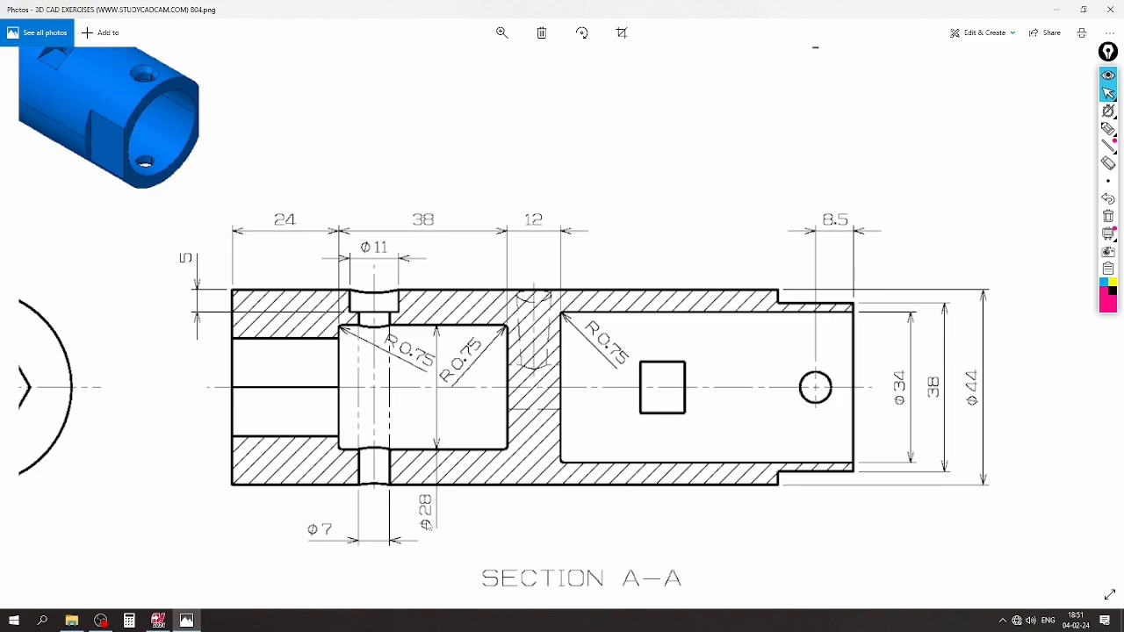
left_click(158, 621)
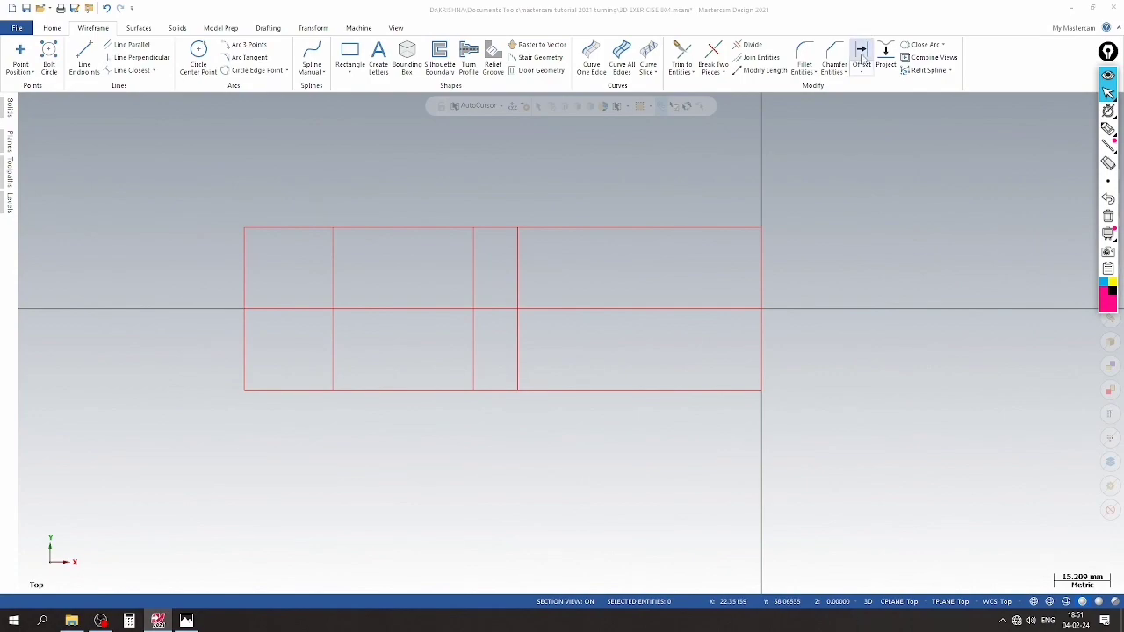
Offset the centre line 14 mm upward
left_click(861, 55)
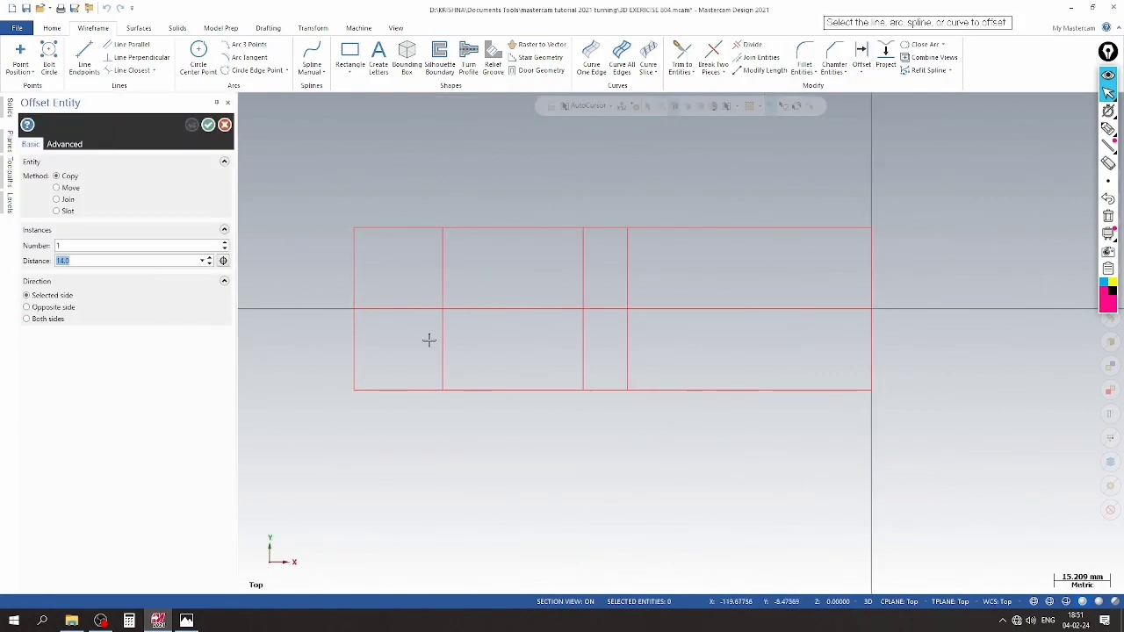
left_click(490, 307)
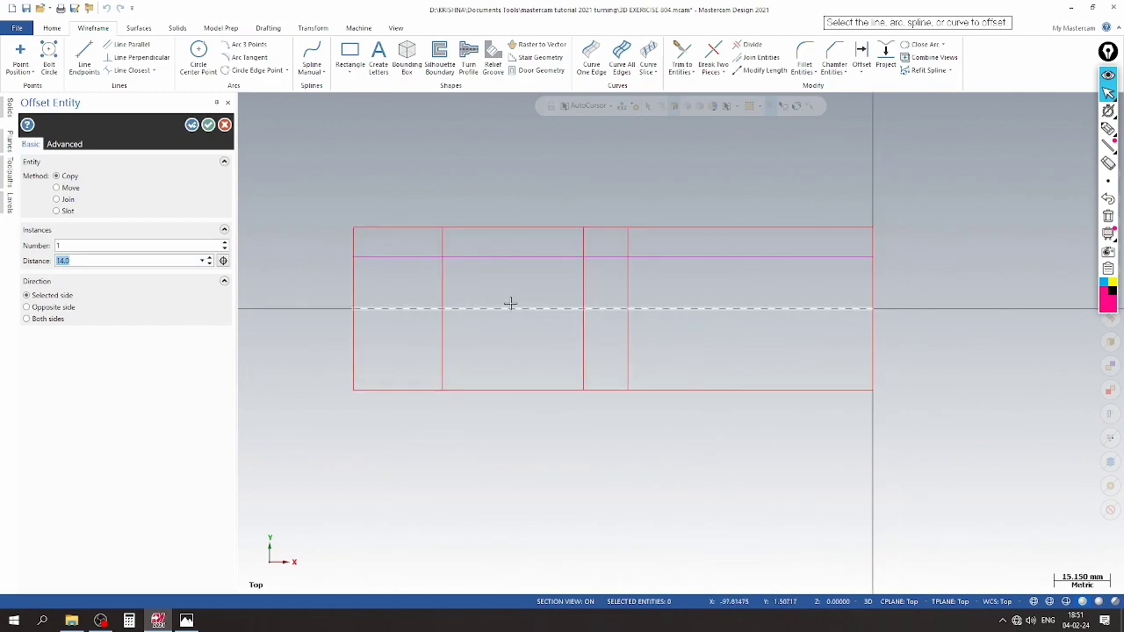
left_click(208, 126)
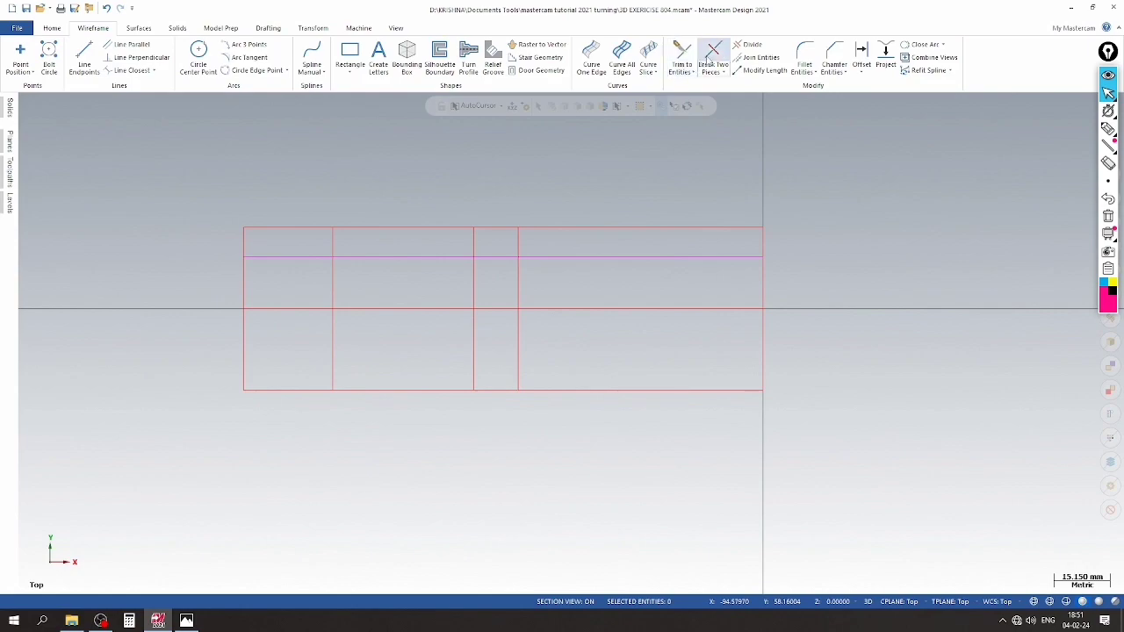
Try the Divide tool, then undo the unwanted cut and clear the selection
left_click(745, 45)
scroll(399, 310, "up", 2)
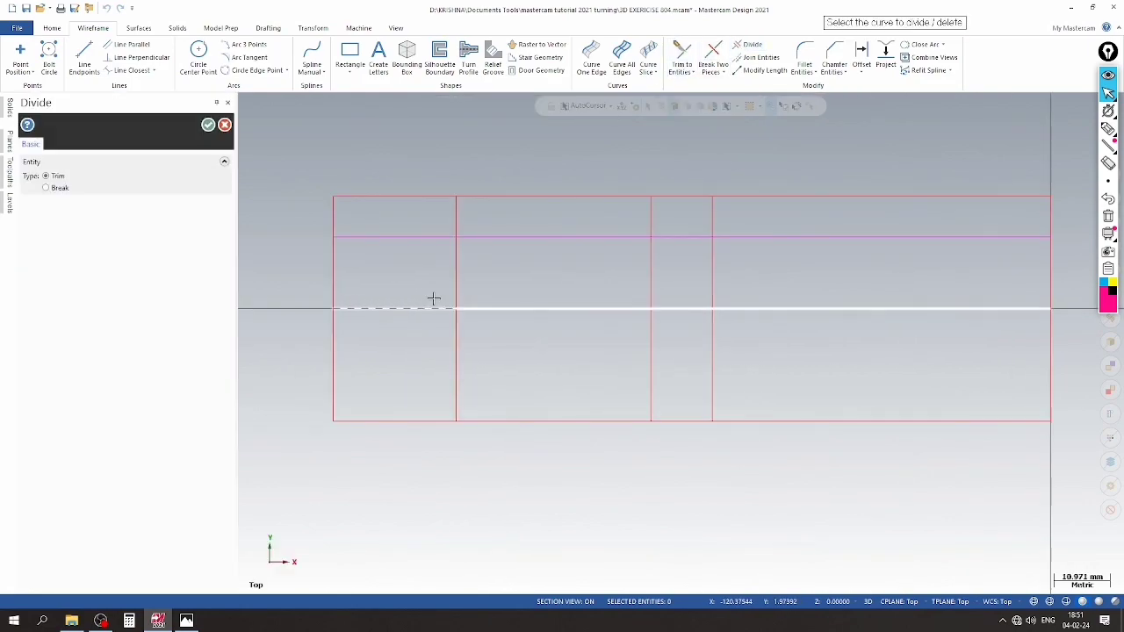
left_click(466, 241)
key("Escape")
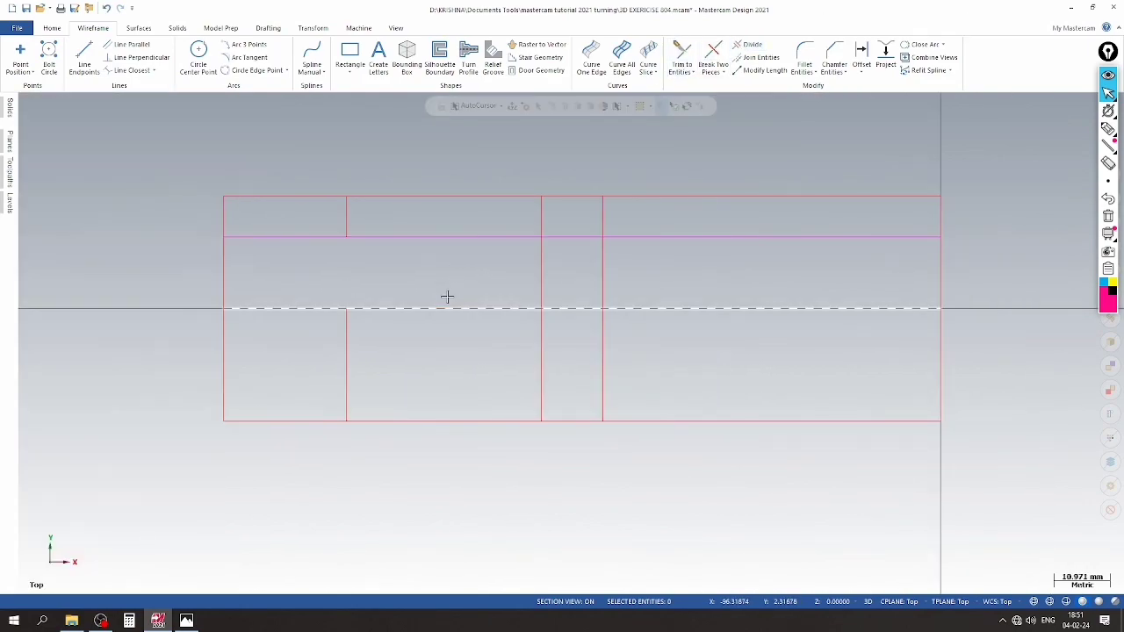
key("ctrl+z")
left_click(334, 232)
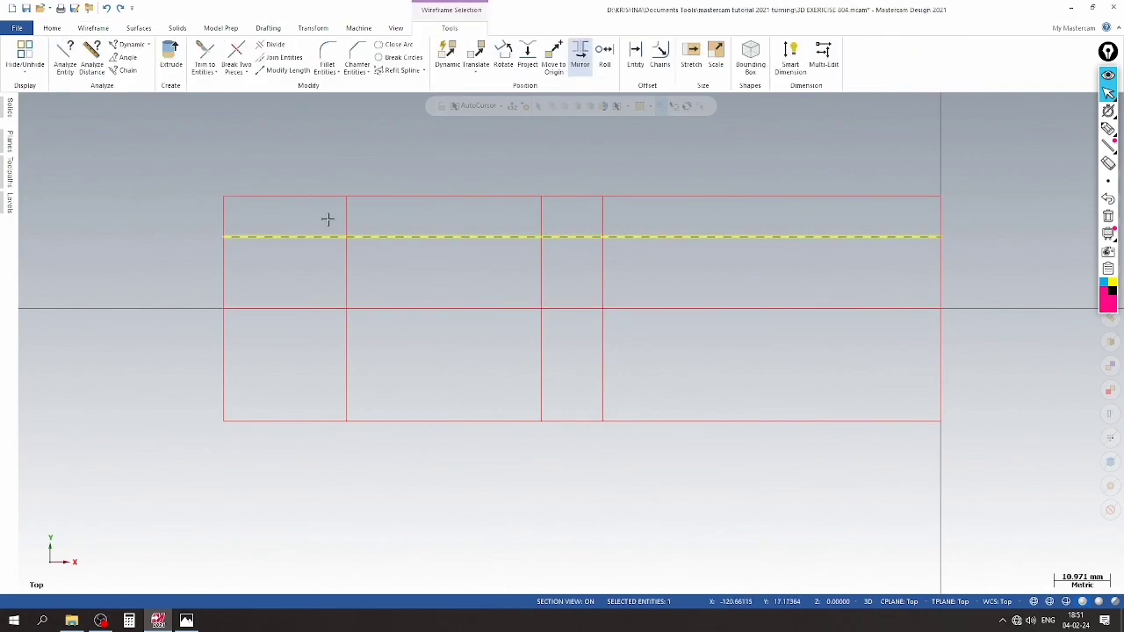
left_click(501, 72)
Trim the 24 mm vertical and 14 mm offset lines into the pocket's closed corners
left_click(681, 53)
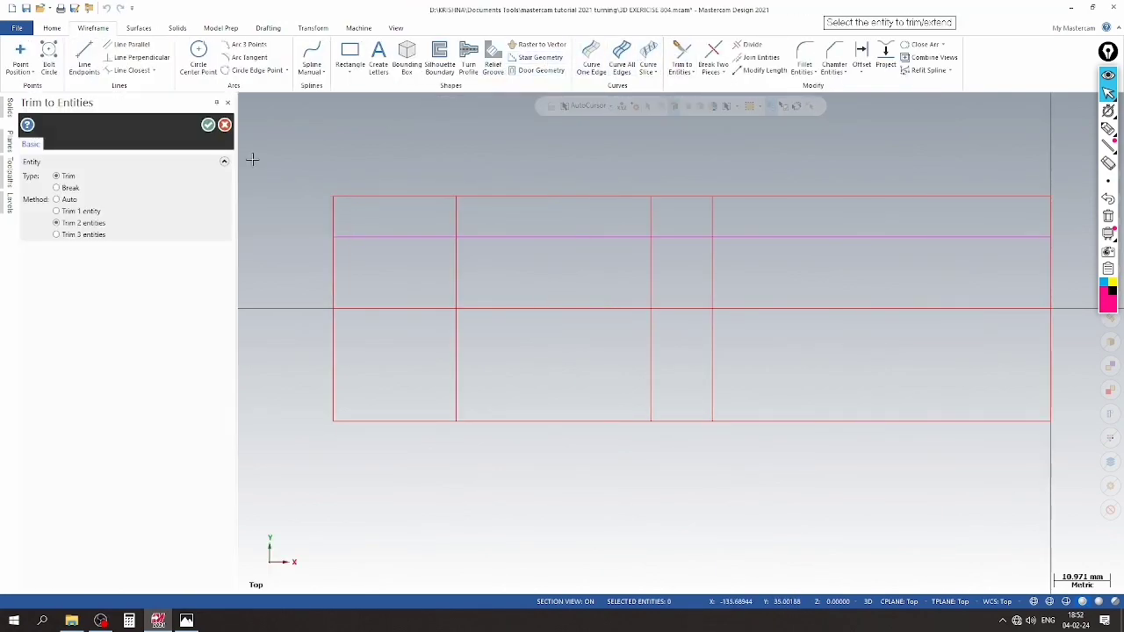
left_click(467, 247)
left_click(473, 239)
left_click(592, 237)
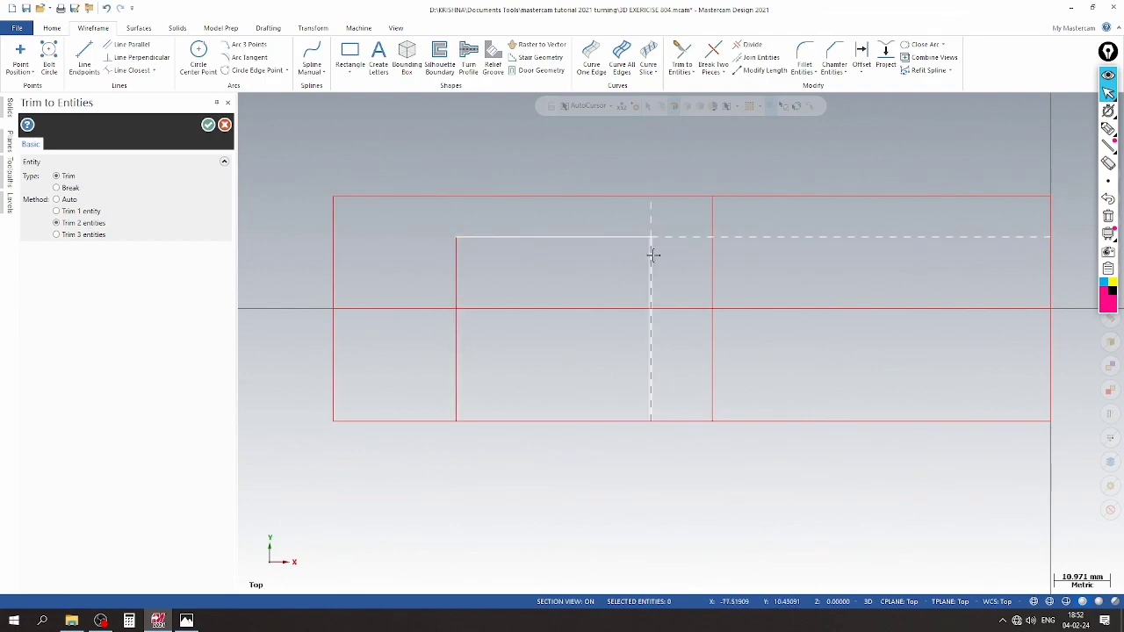
left_click(652, 257)
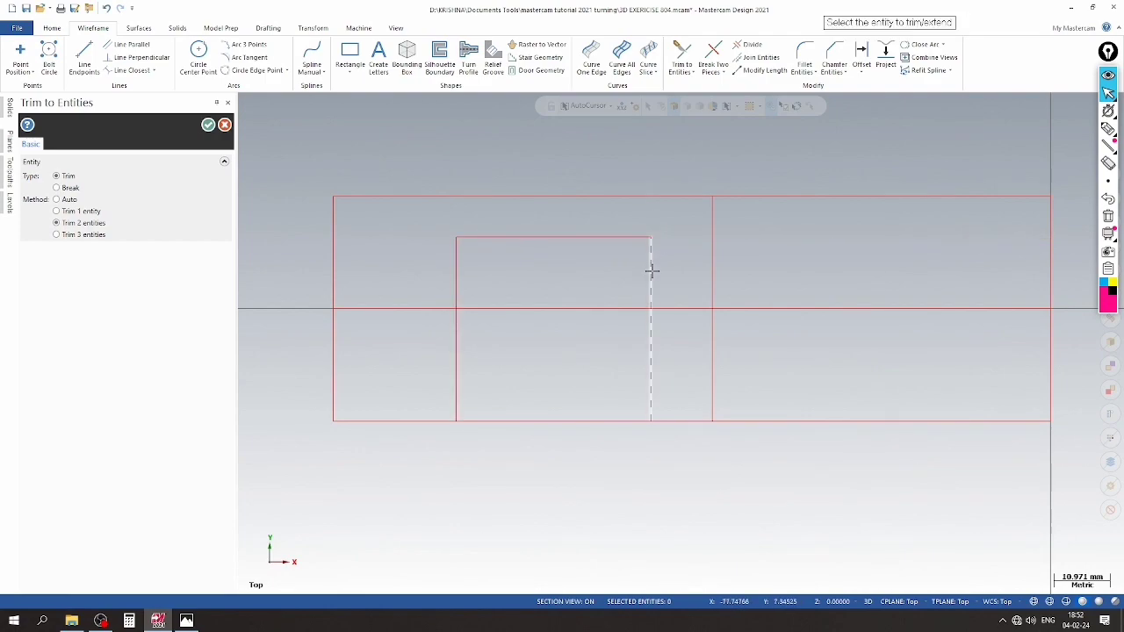
left_click(456, 283)
left_click(469, 307)
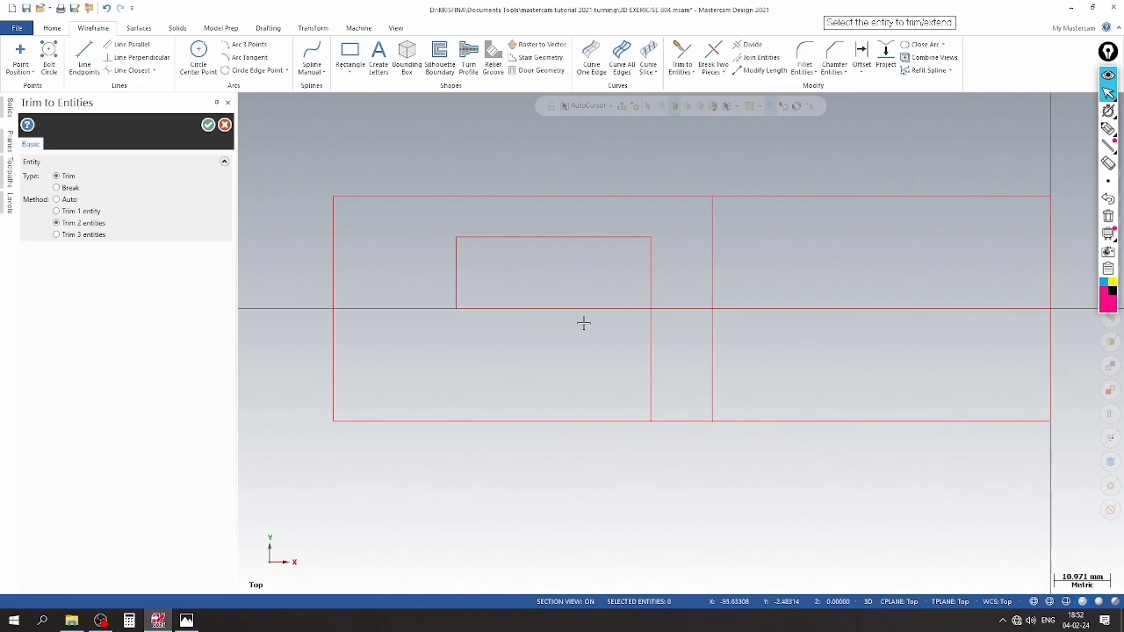
Delete the pocket edge and middle step line pieces below the centre line
left_click(748, 44)
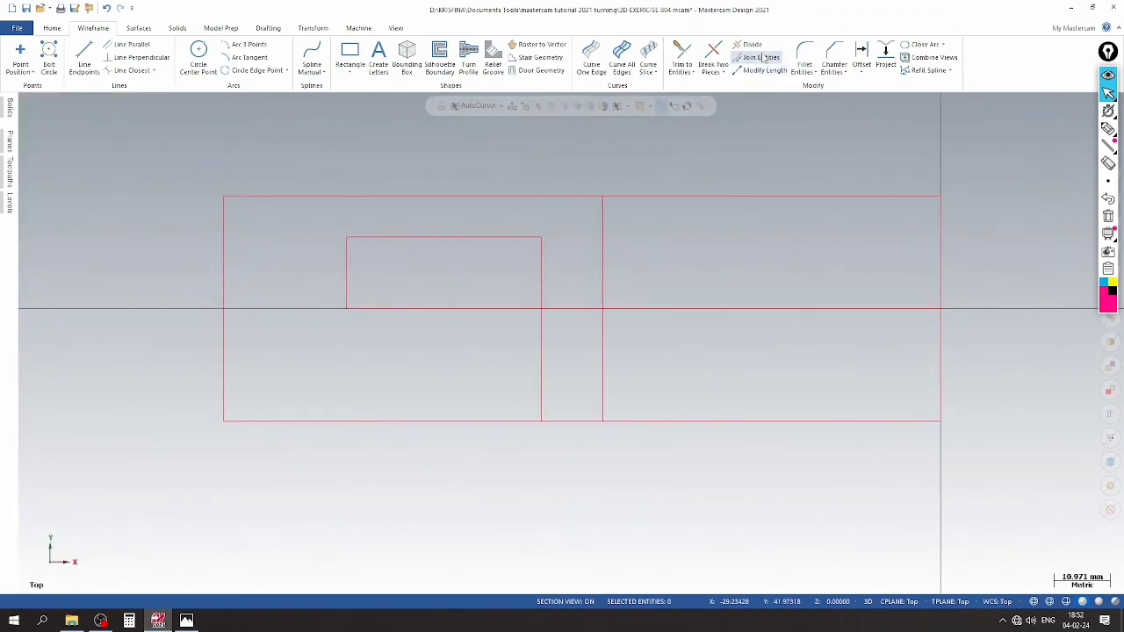
left_click(652, 354)
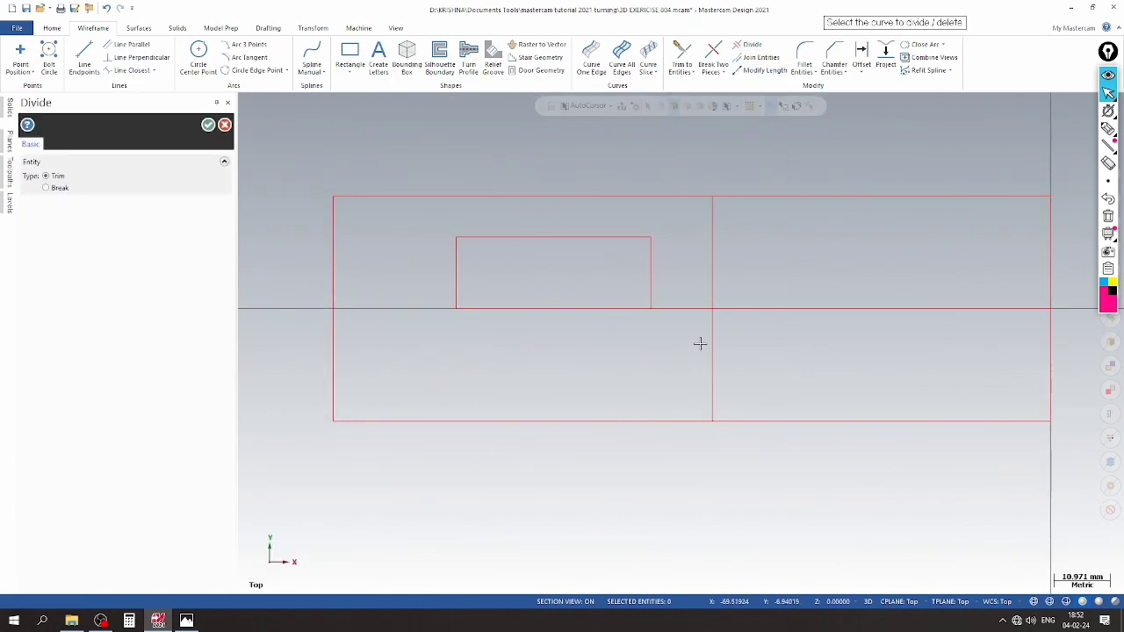
left_click(718, 342)
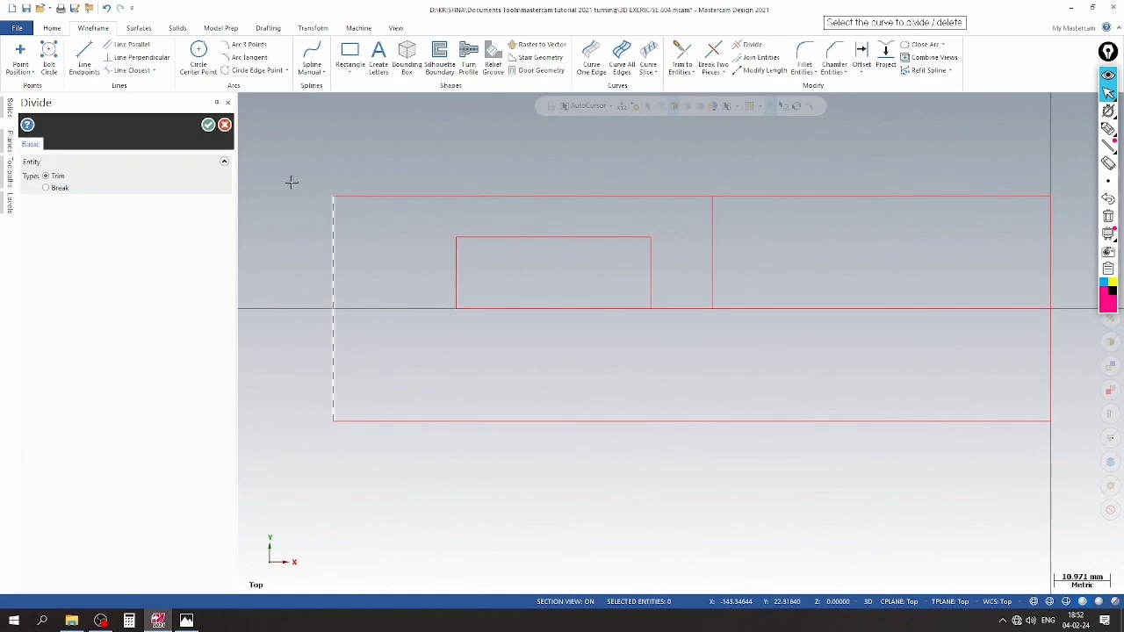
left_click(209, 125)
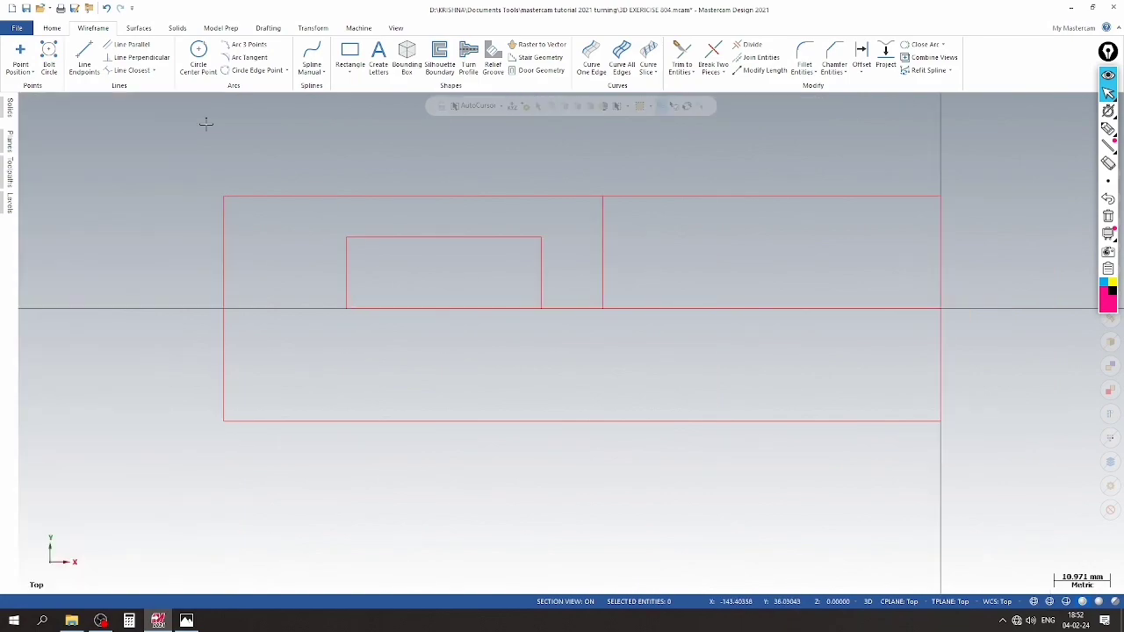
left_click(187, 621)
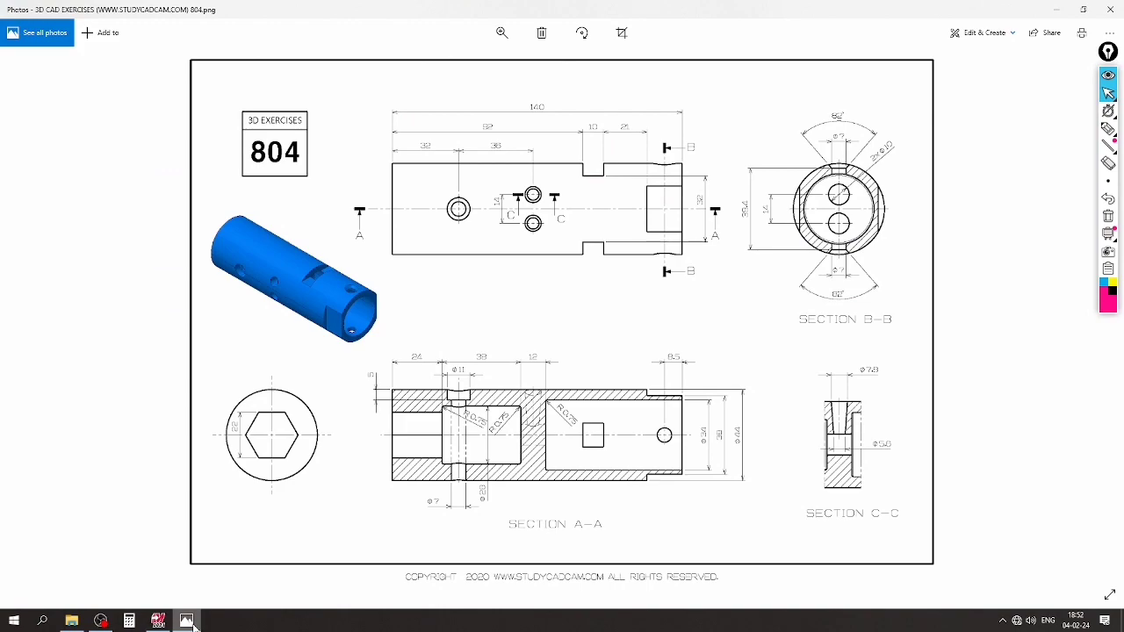
Zoom into Section A-A and back out, then switch back to Mastercam
left_click(188, 622)
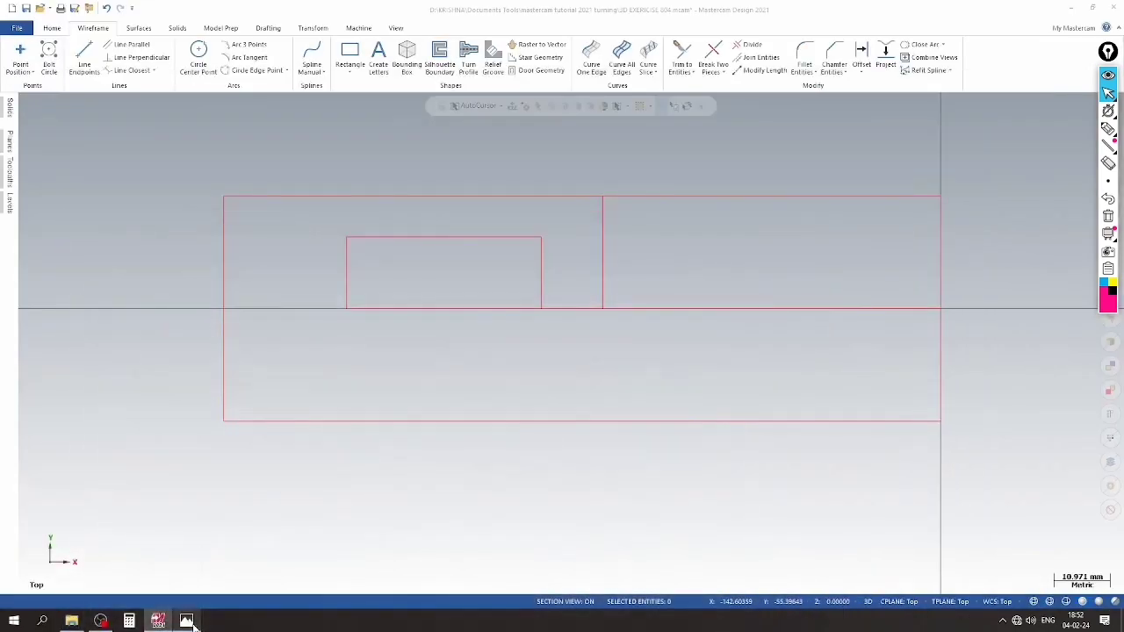
left_click(188, 622)
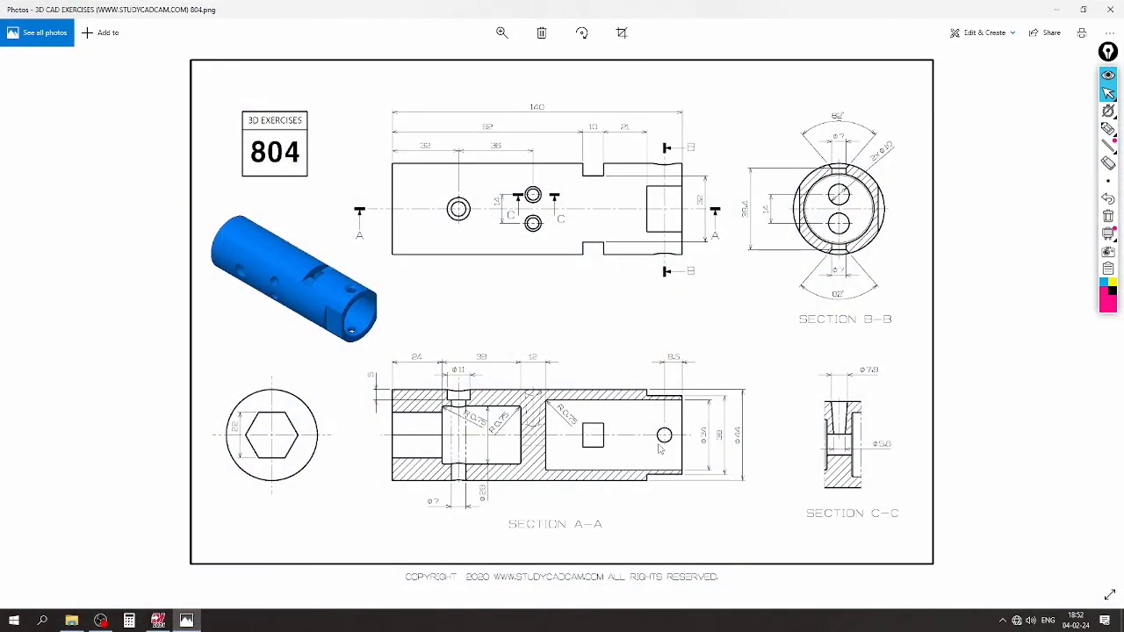
scroll(720, 436, "up", 2)
scroll(716, 426, "up", 2)
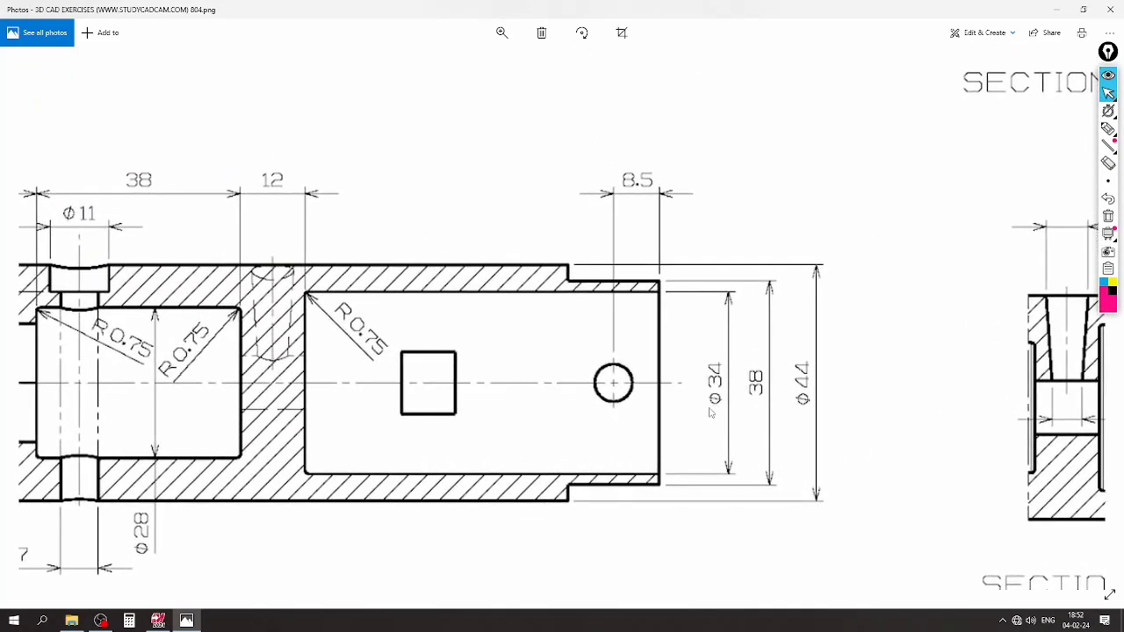
scroll(678, 369, "down", 2)
scroll(678, 369, "down", 1)
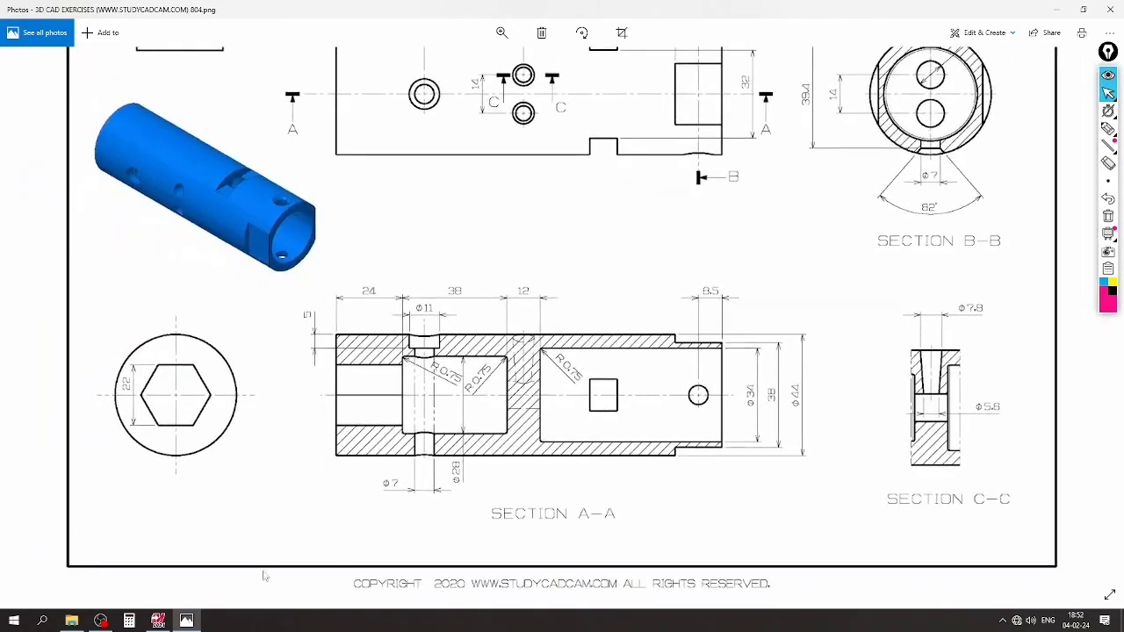
key("alt+Tab")
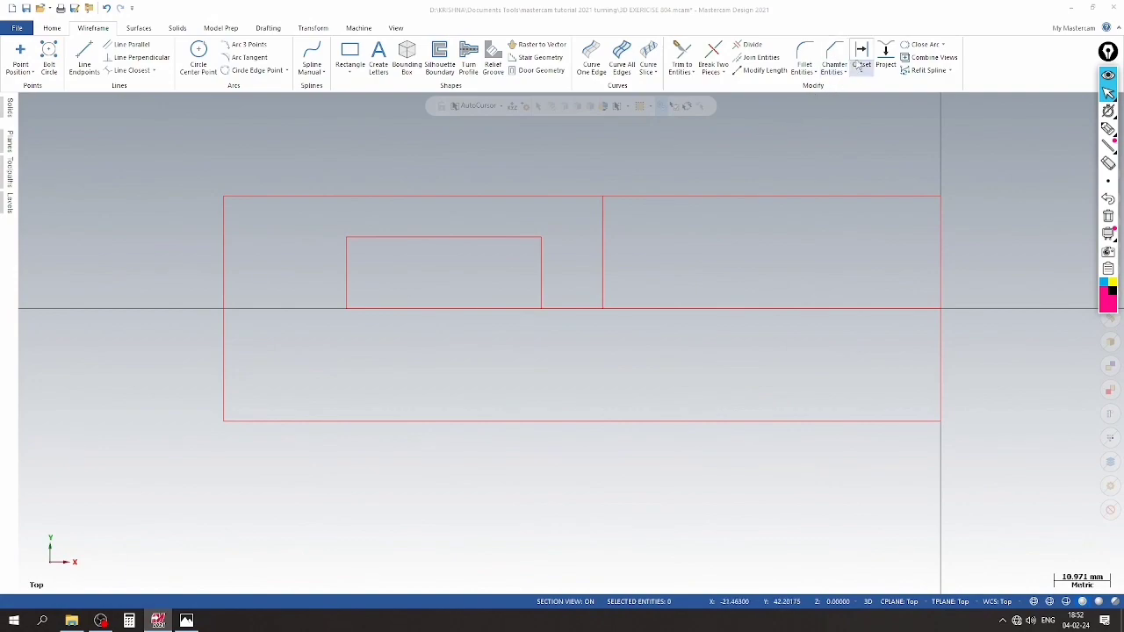
Offset the centre line by 17 to create a new parallel line
left_click(861, 57)
type("3")
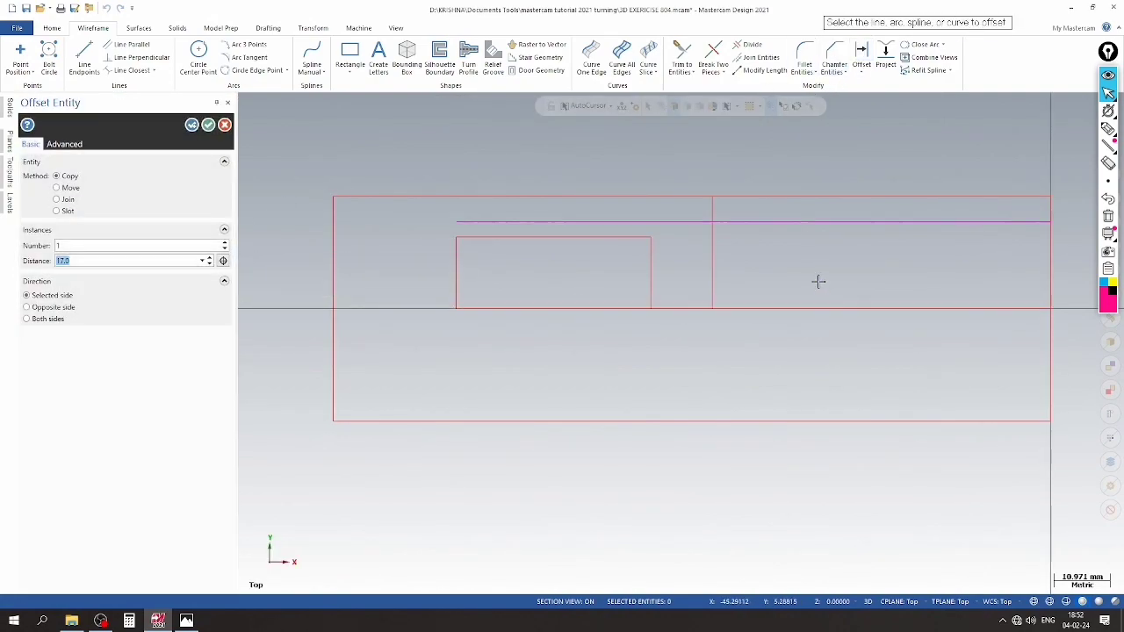
scroll(650, 292, "down", 1)
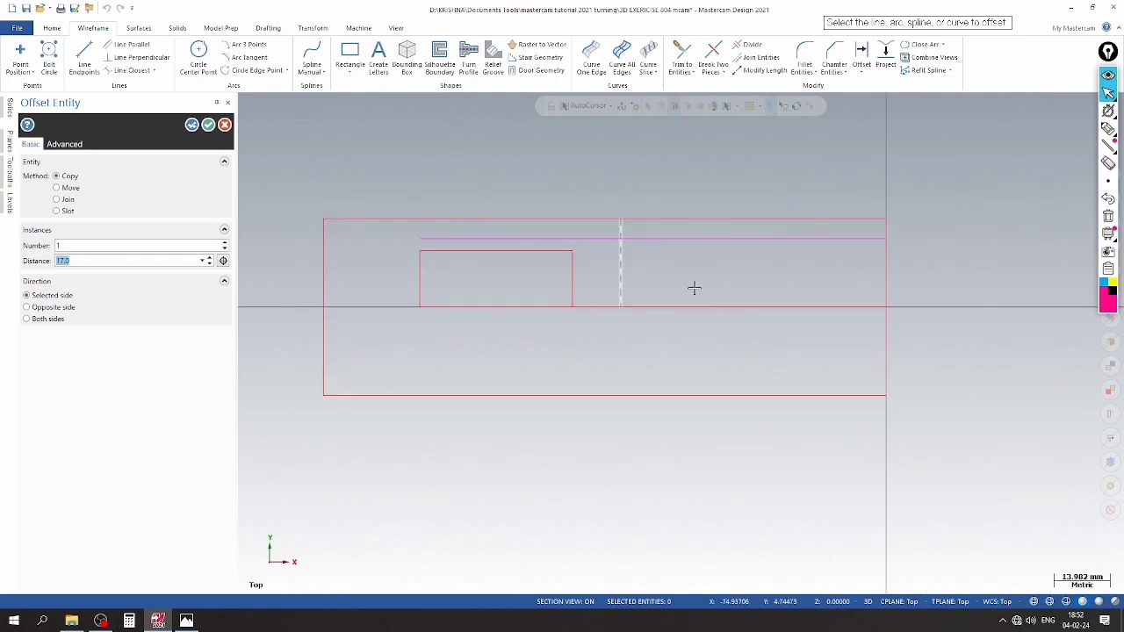
left_click(208, 125)
Divide away the offset line and centre-line pieces between the two rectangles
left_click(740, 50)
scroll(632, 202, "up", 1)
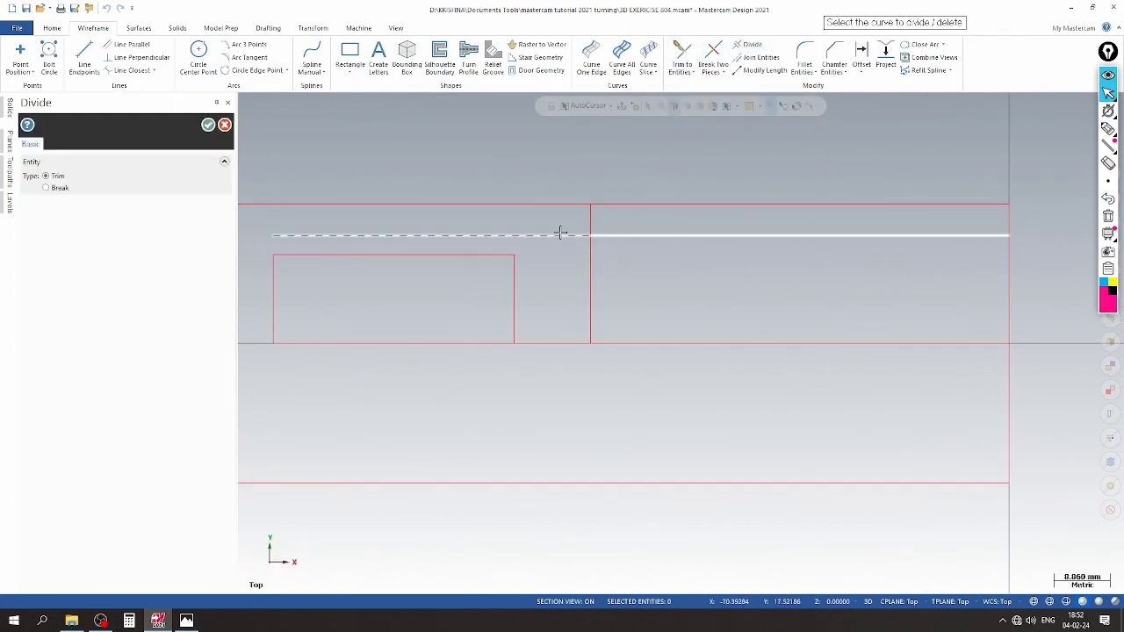
scroll(619, 351, "up", 1)
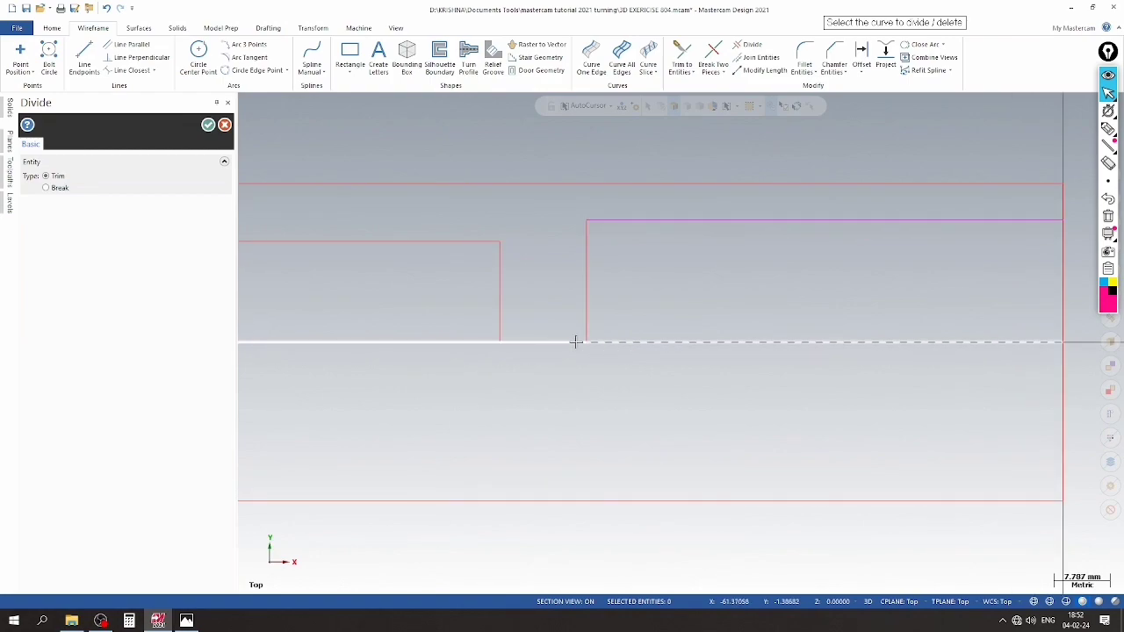
scroll(519, 342, "down", 3)
scroll(519, 341, "down", 3)
scroll(519, 341, "down", 2)
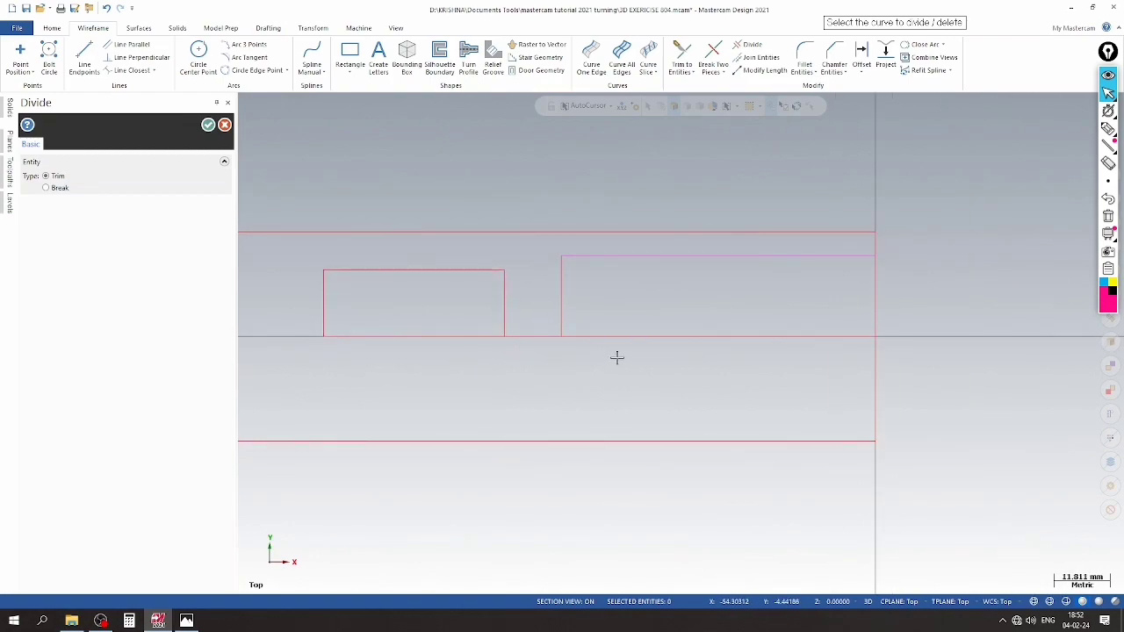
left_click(535, 338)
scroll(885, 281, "up", 3)
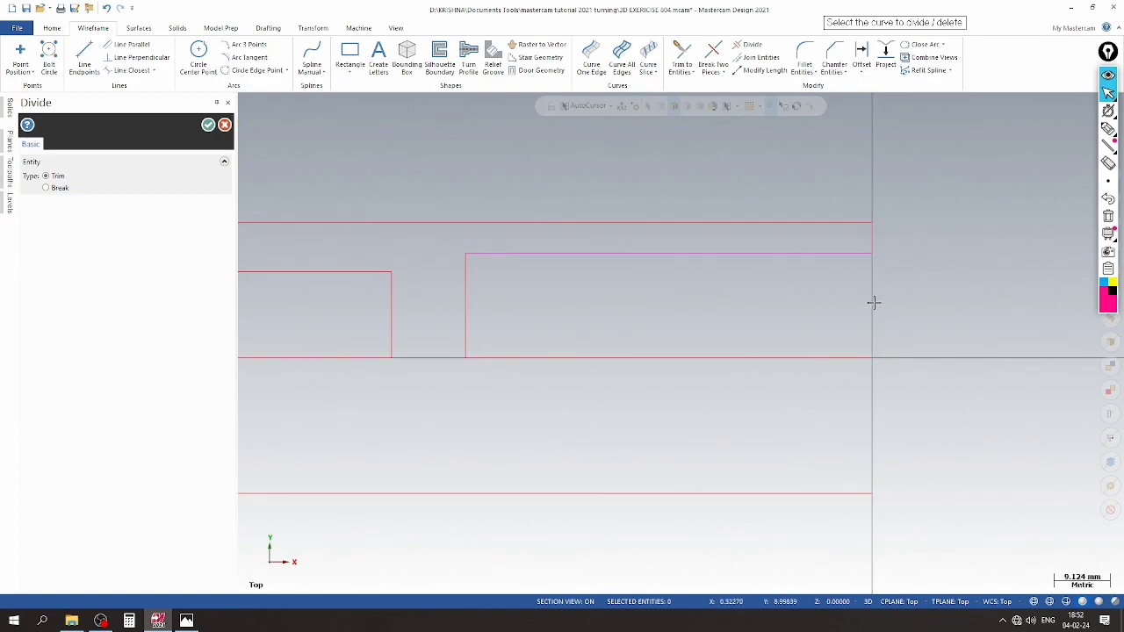
left_click(225, 126)
scroll(511, 314, "up", 1)
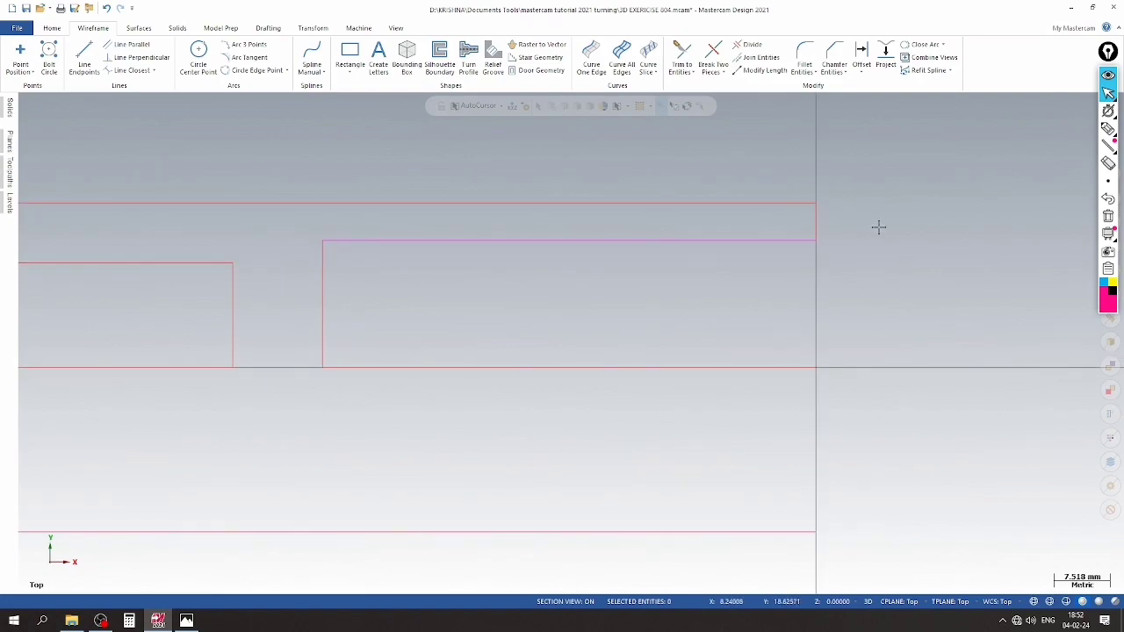
right_click(878, 227)
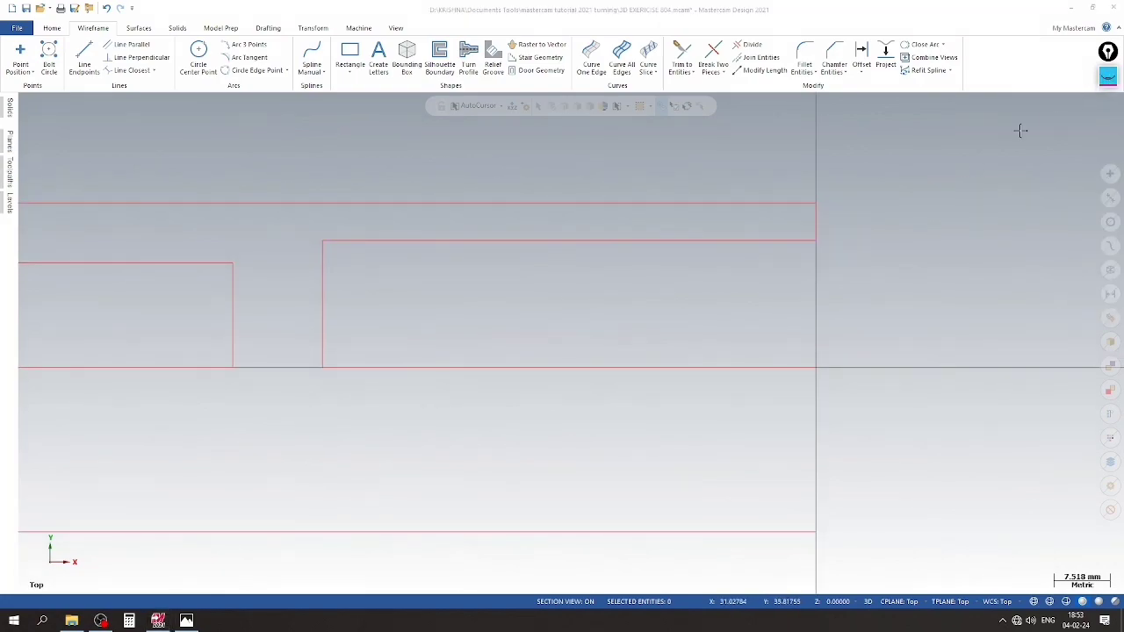
scroll(589, 260, "down", 3)
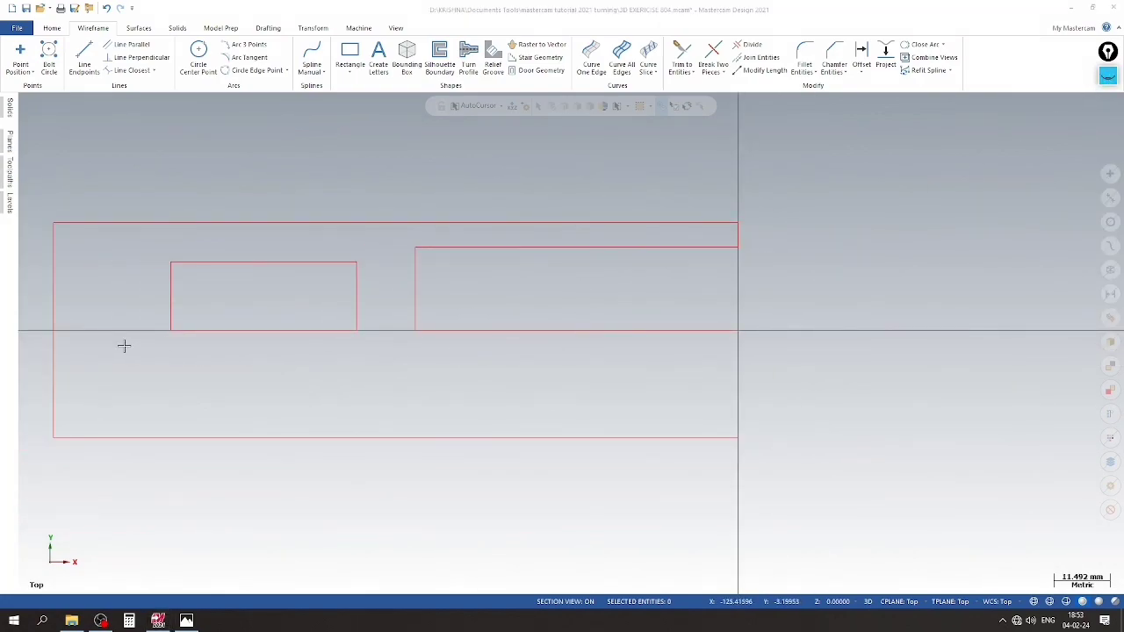
scroll(805, 294, "down", 1)
scroll(790, 303, "down", 1)
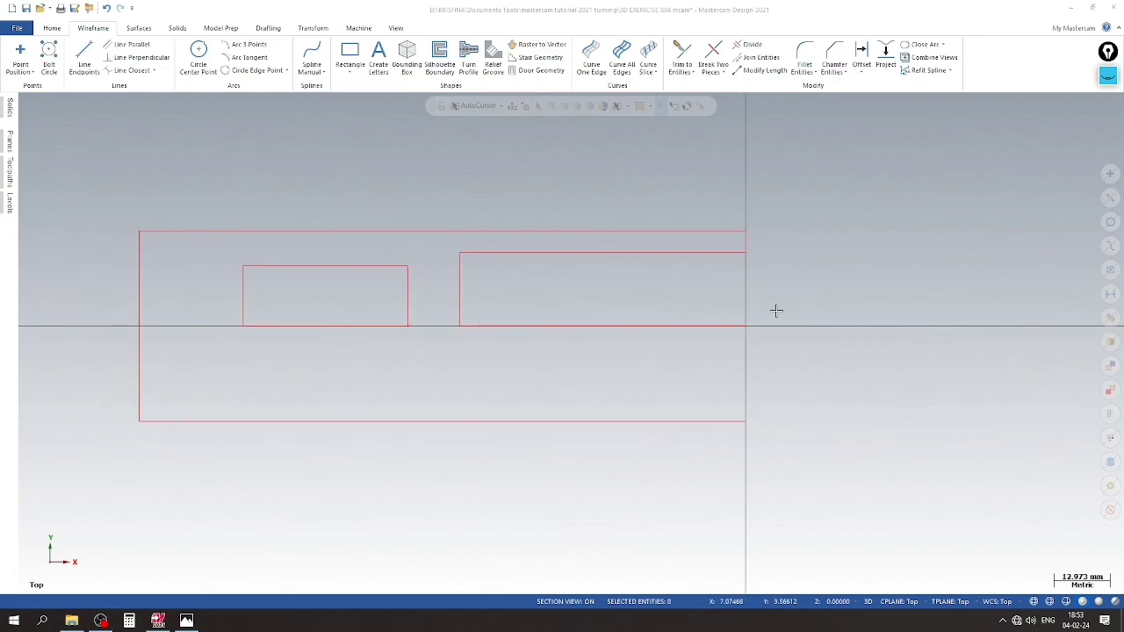
scroll(776, 310, "up", 1)
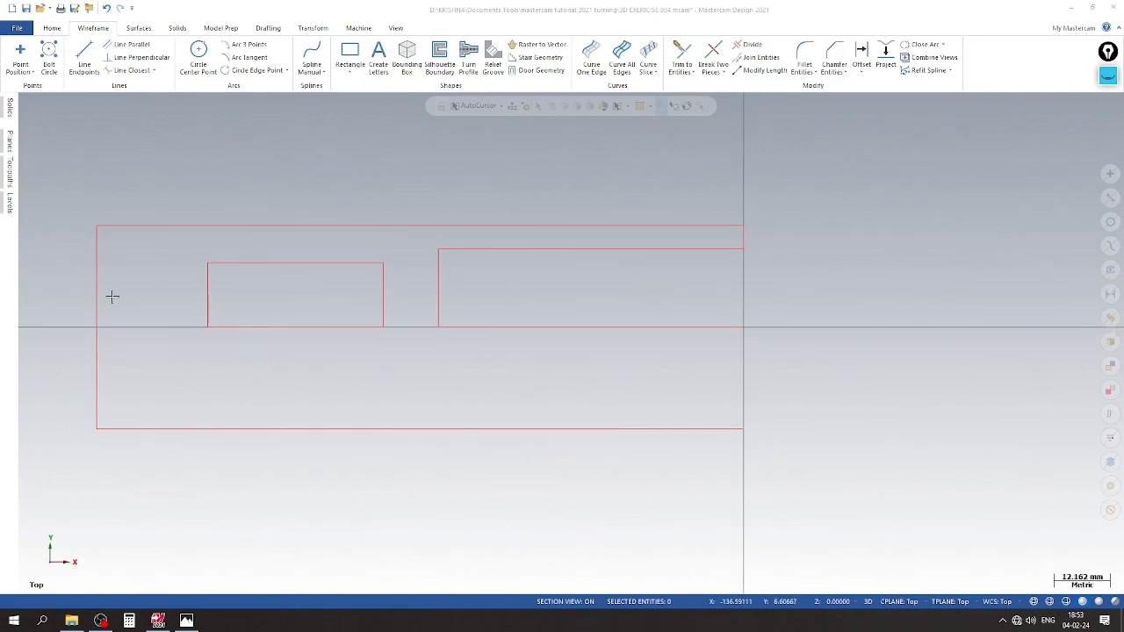
scroll(694, 269, "up", 1)
scroll(694, 268, "down", 1)
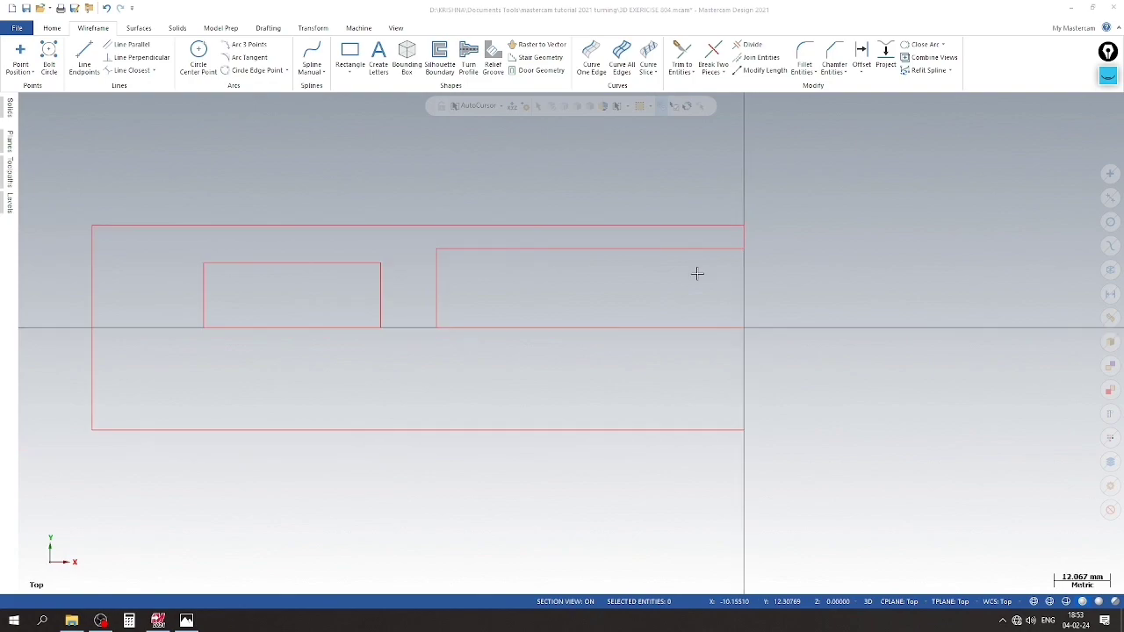
scroll(770, 258, "up", 1)
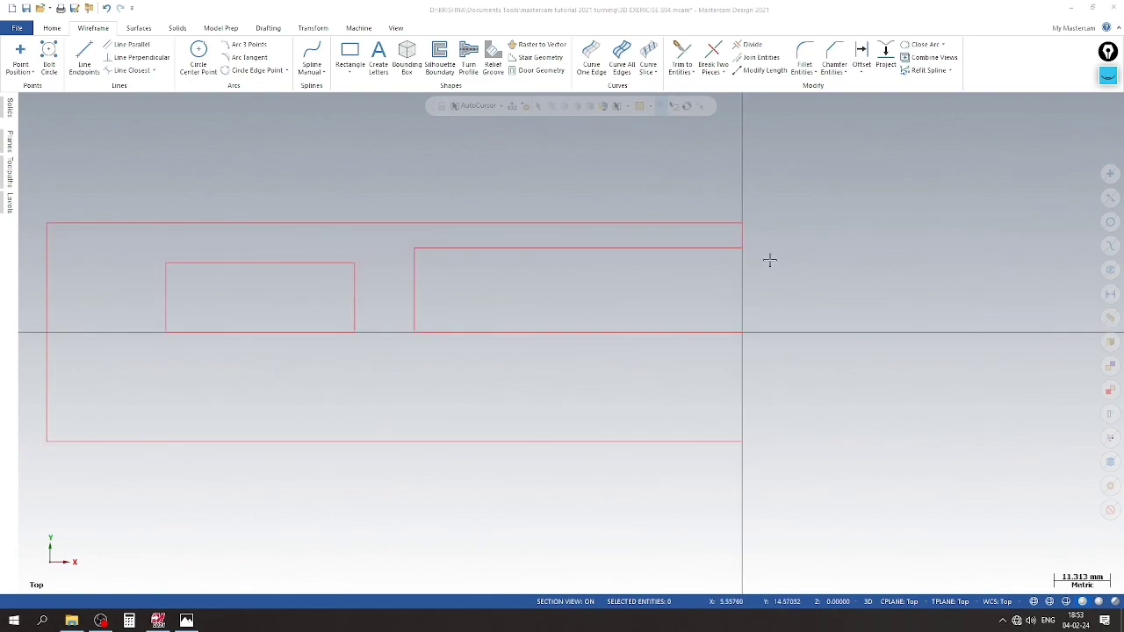
scroll(770, 258, "down", 1)
Zoom into drawing 804's Section A-A to read the 24, 38, 12, 8.5 steps and Φ34, Φ44 diameters
left_click(187, 620)
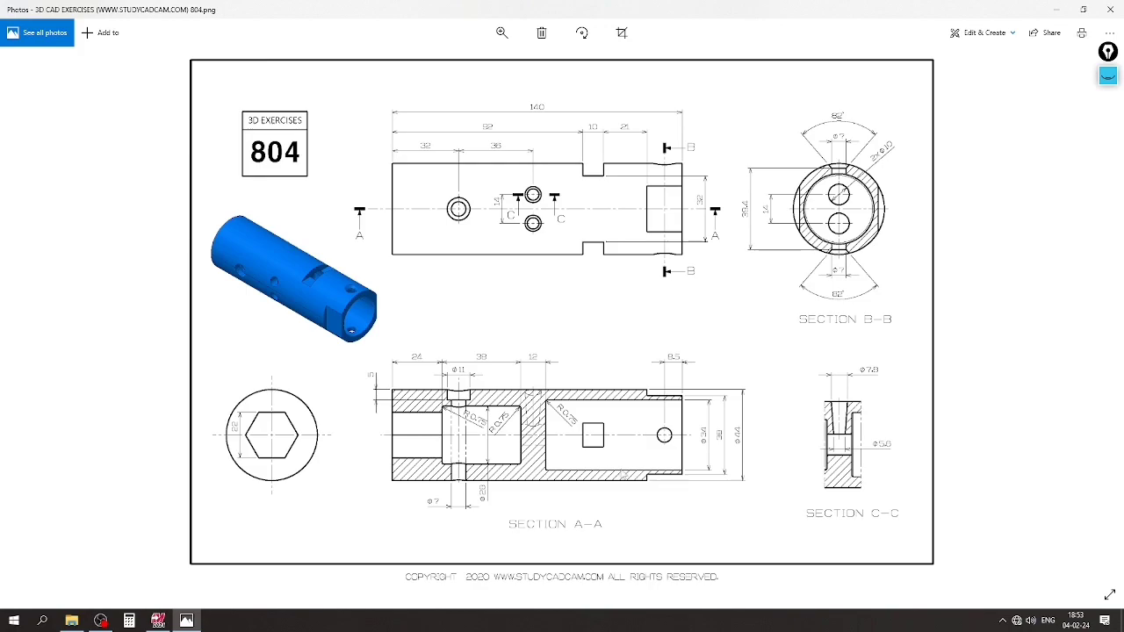
scroll(668, 477, "up", 1)
scroll(668, 477, "up", 1)
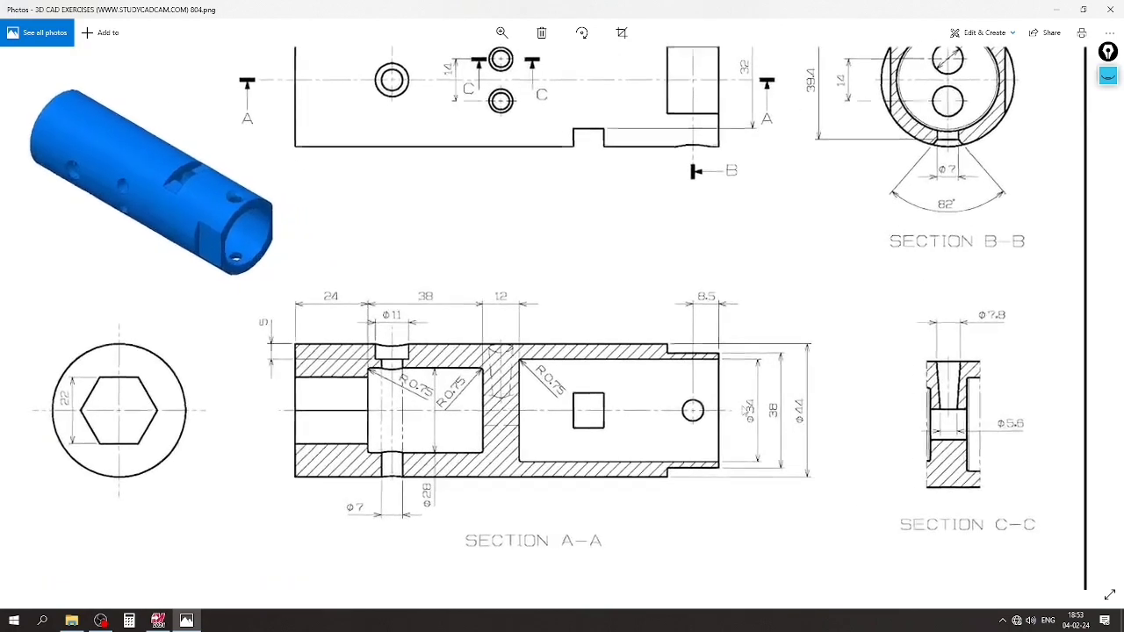
scroll(667, 476, "up", 1)
scroll(652, 388, "down", 1)
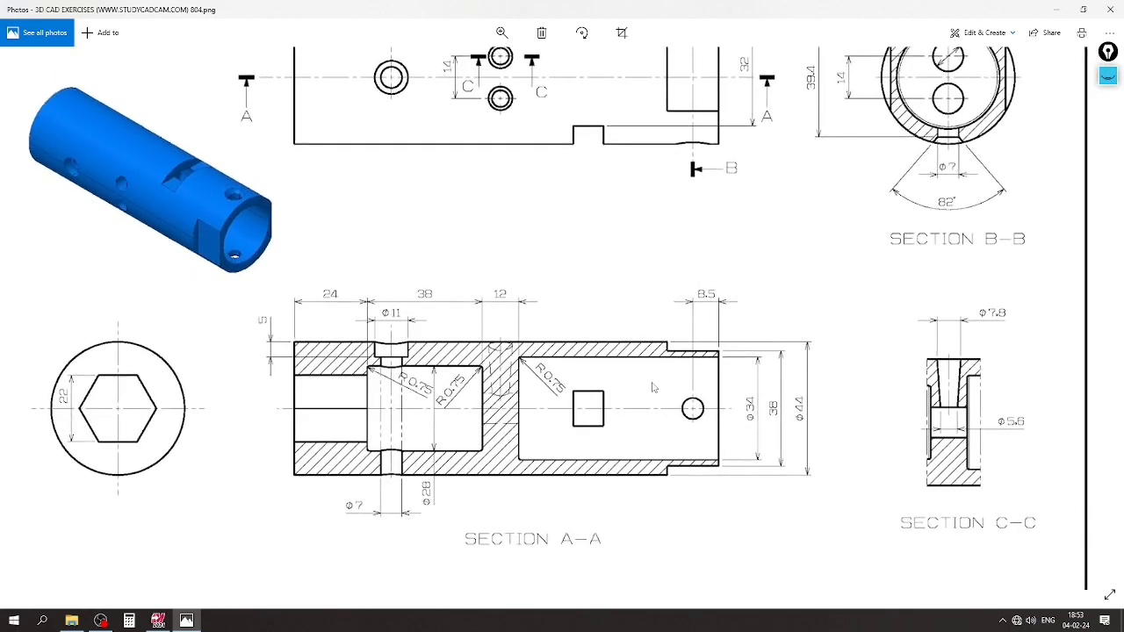
scroll(742, 408, "up", 1)
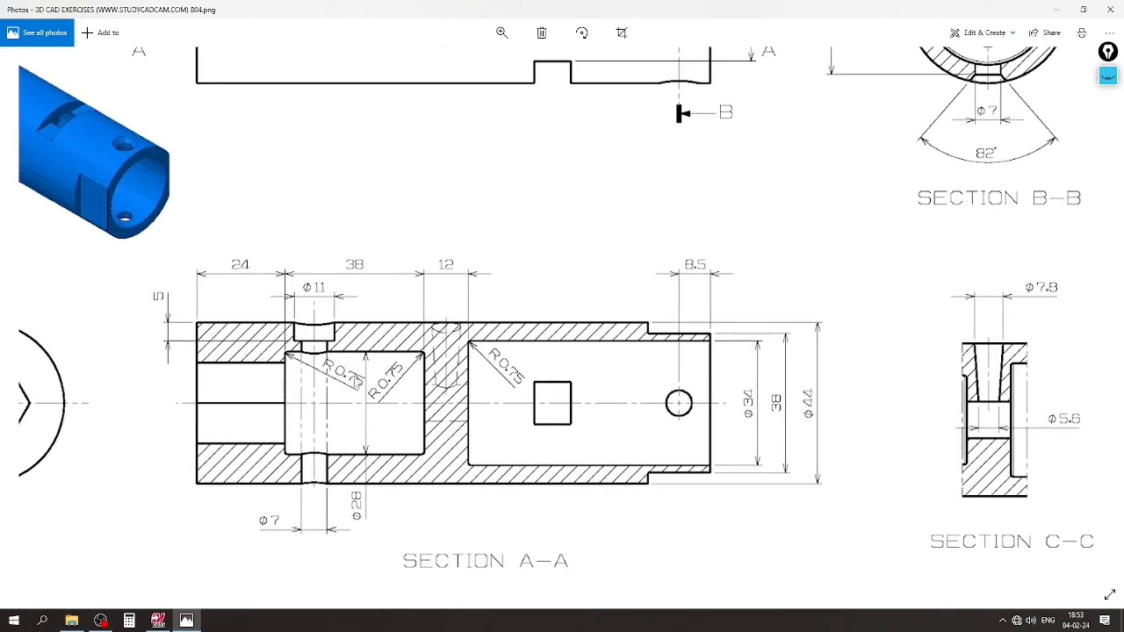
Fillet the small rectangle's top corner with radius 0.75
left_click(186, 621)
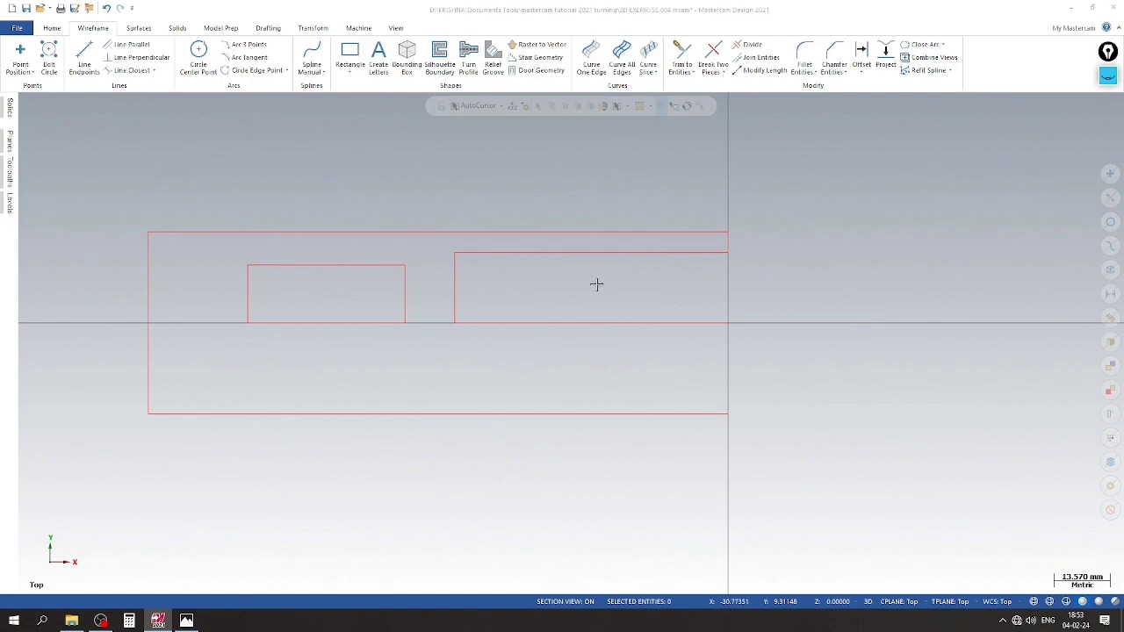
left_click(804, 58)
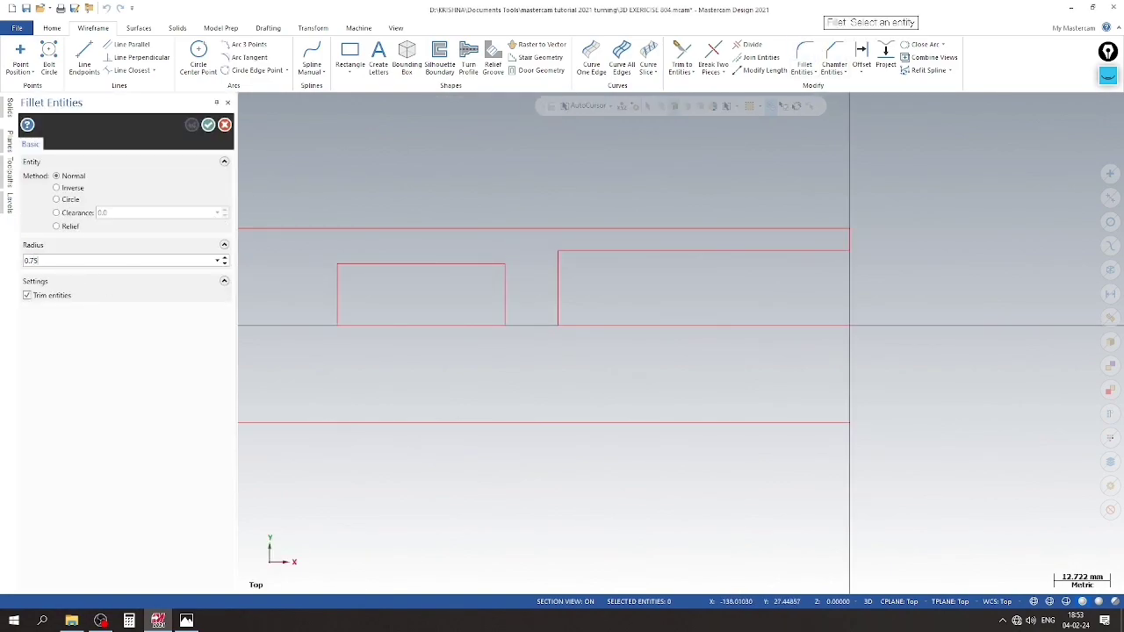
left_click(338, 283)
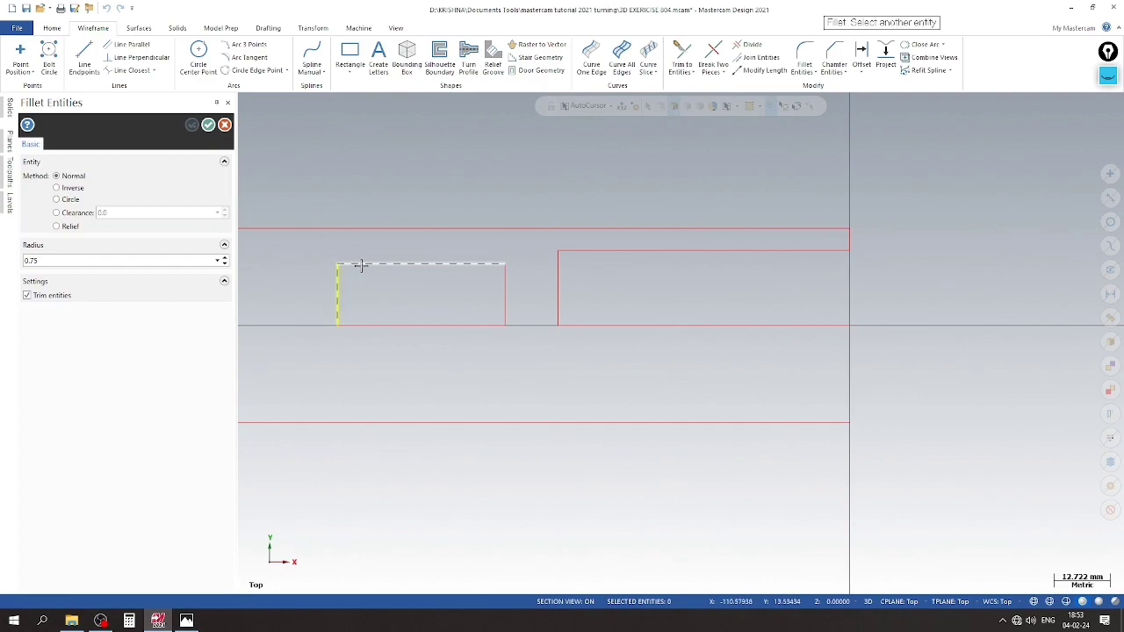
left_click(474, 270)
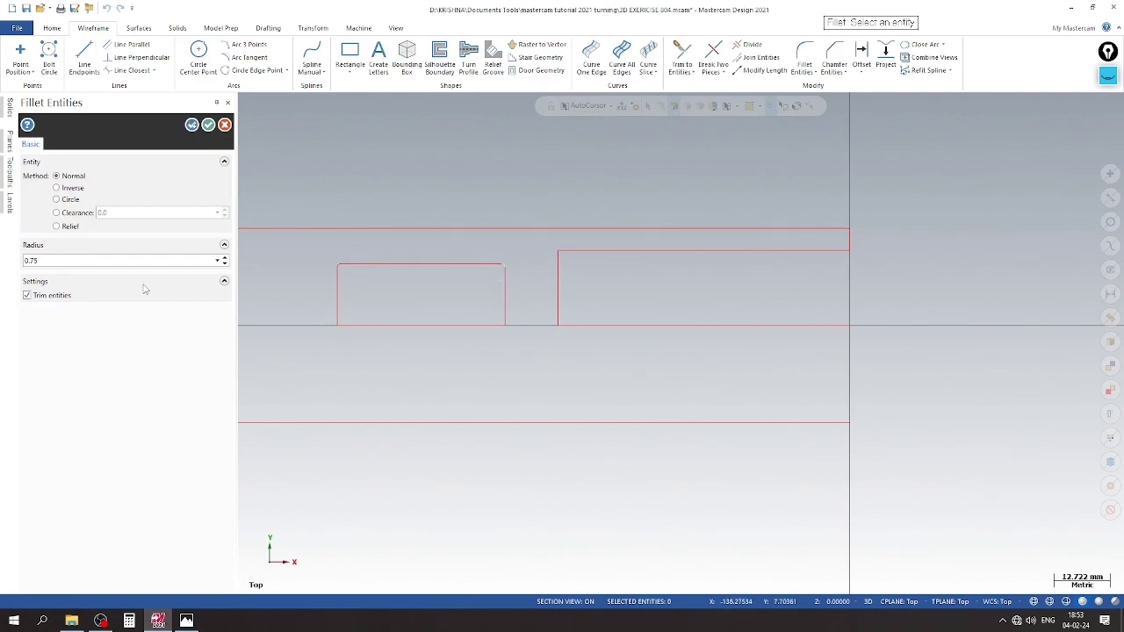
Change the fillet radius to 0.5 and round the right outline's inner top corner
double_click(95, 259)
type("0.5")
left_click(560, 268)
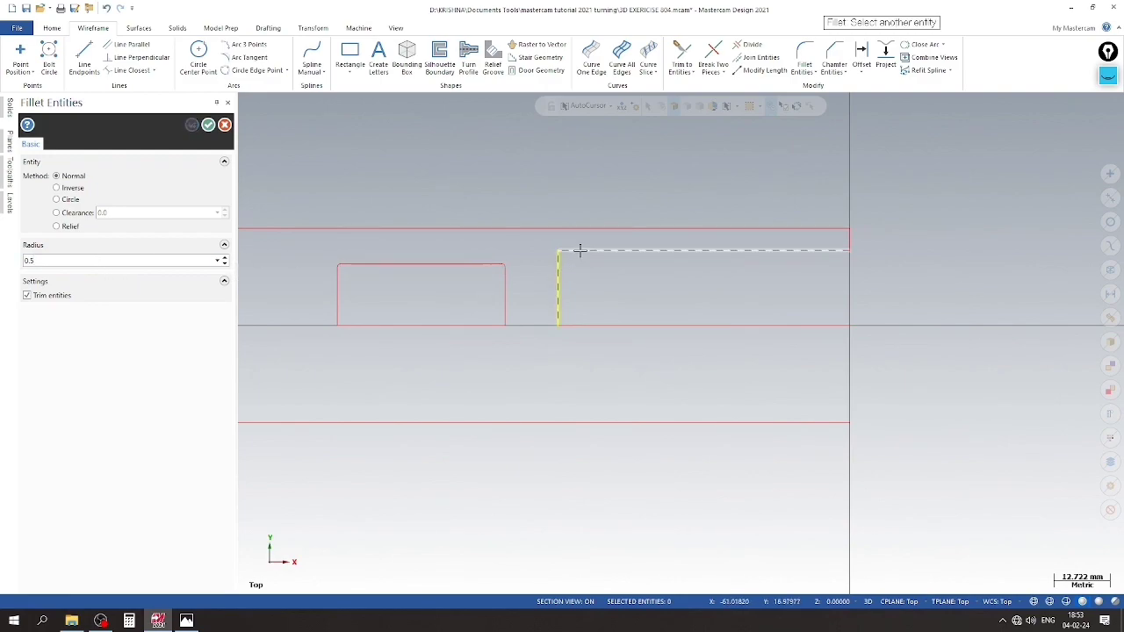
left_click(579, 250)
left_click(225, 124)
Trim the short right vertical line and the bottom line so they meet in a corner
scroll(369, 228, "up", 2)
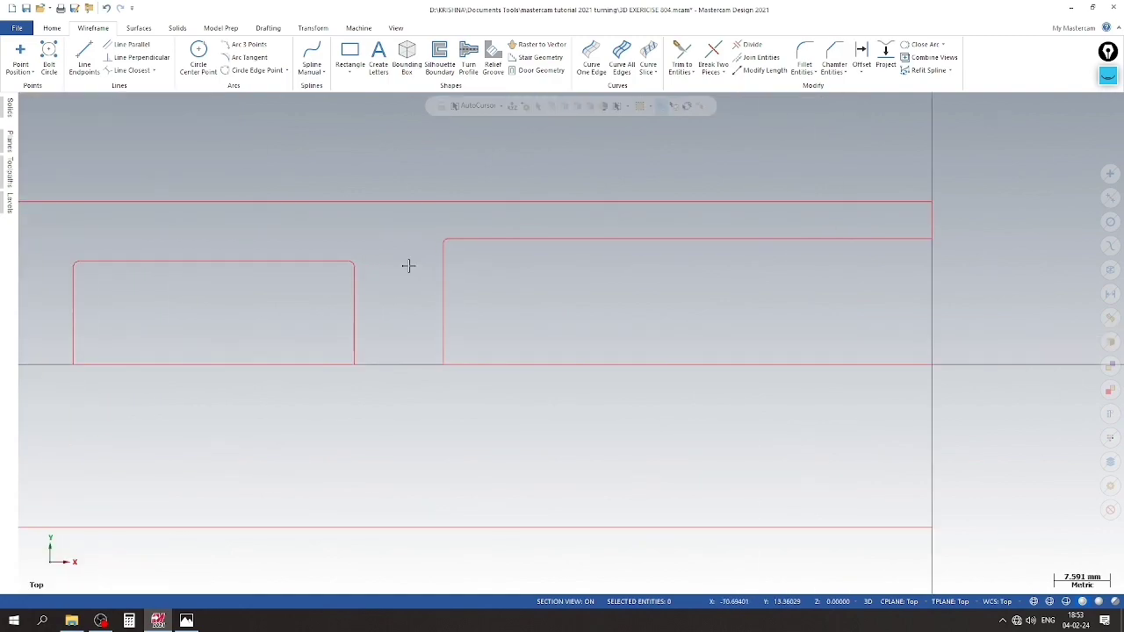
scroll(770, 273, "down", 2)
scroll(769, 276, "down", 1)
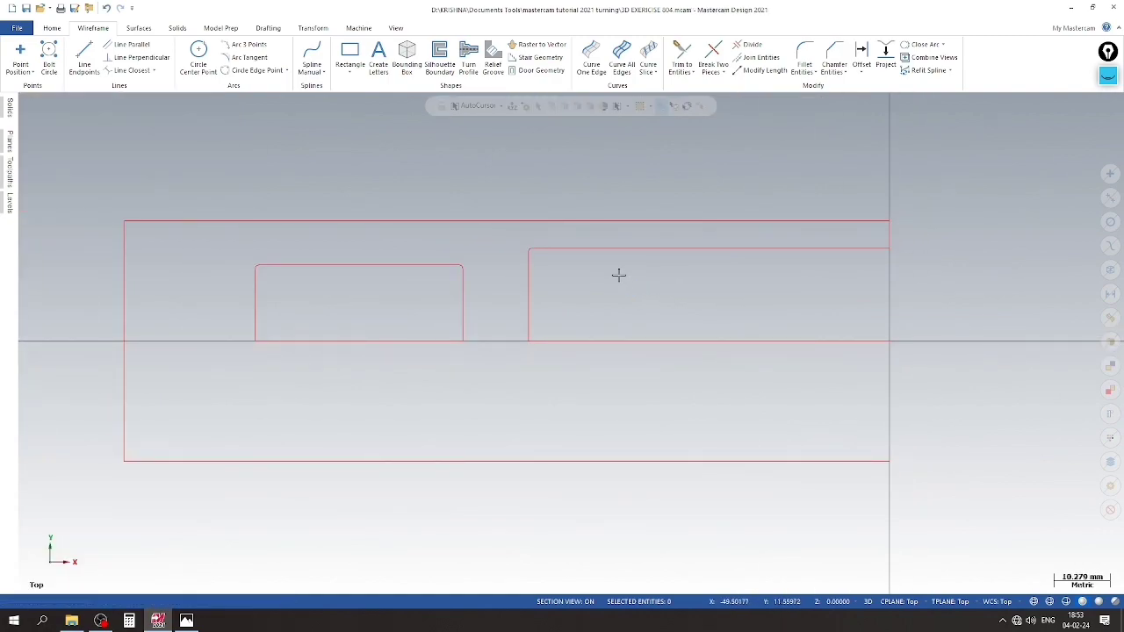
scroll(619, 267, "down", 2)
scroll(713, 273, "up", 1)
scroll(825, 246, "up", 1)
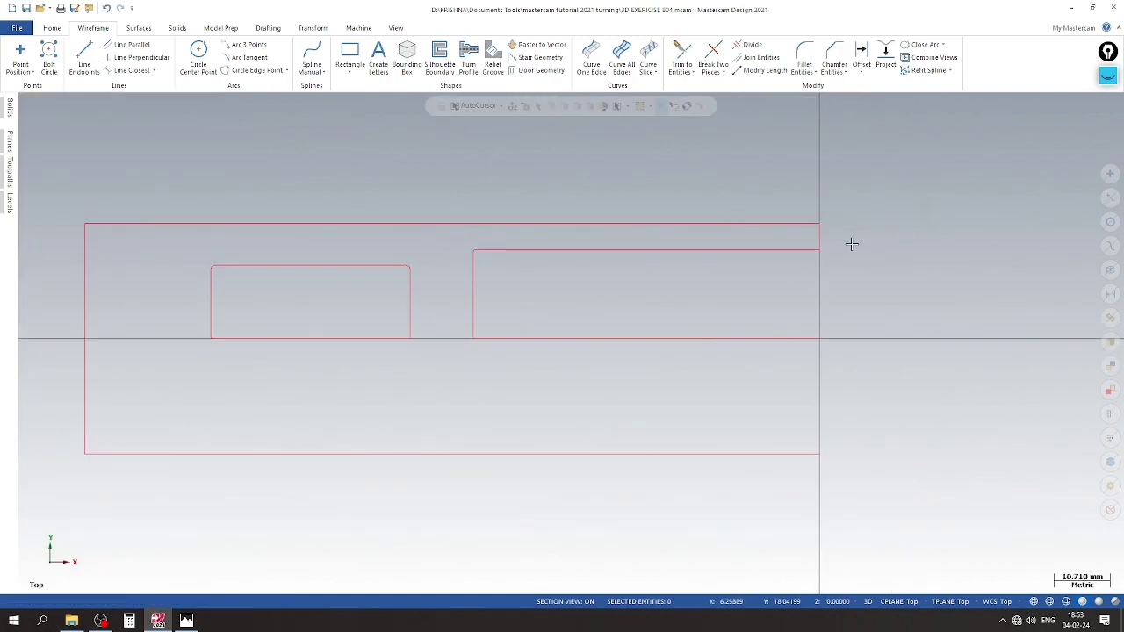
scroll(711, 259, "up", 1)
scroll(866, 237, "down", 1)
scroll(858, 236, "up", 1)
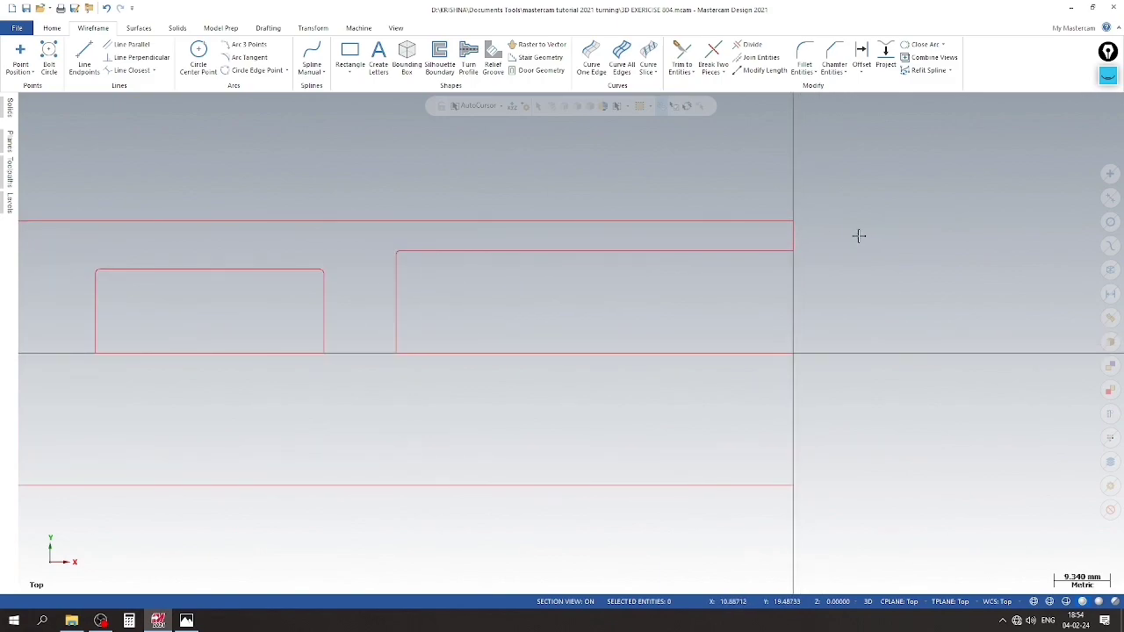
scroll(822, 248, "down", 1)
scroll(814, 234, "up", 1)
scroll(803, 230, "down", 1)
scroll(795, 228, "down", 1)
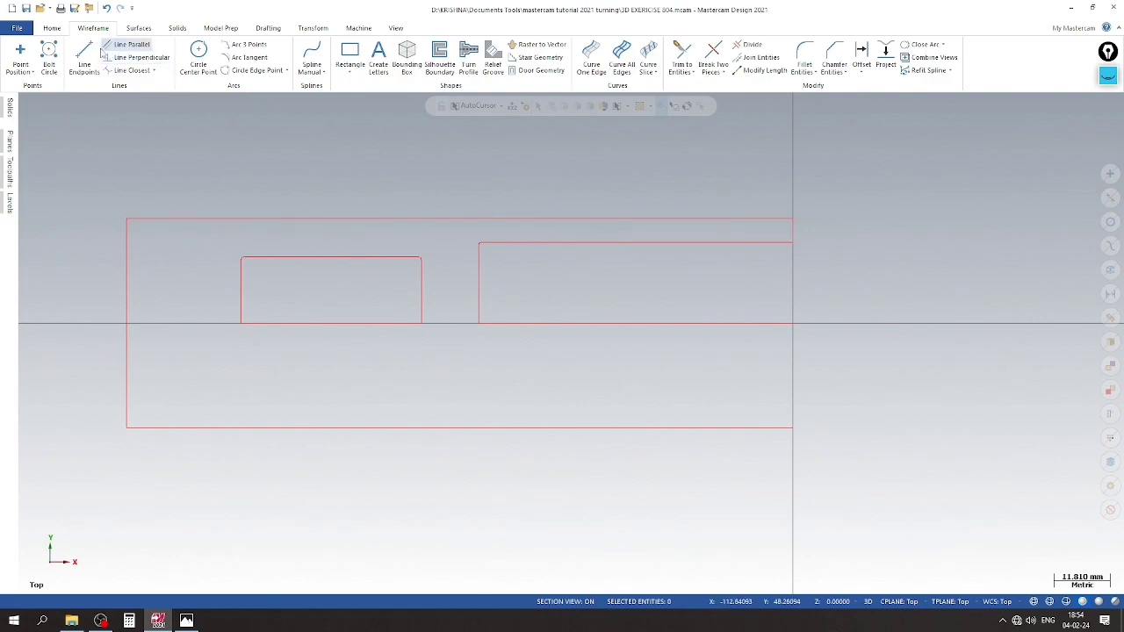
left_click(681, 52)
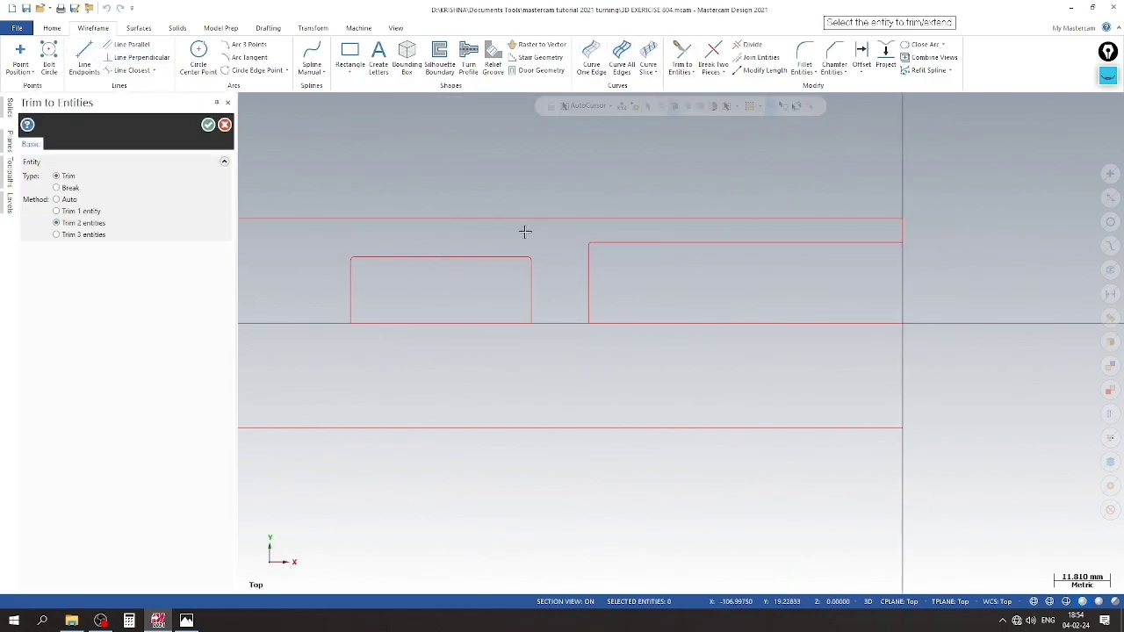
left_click(904, 226)
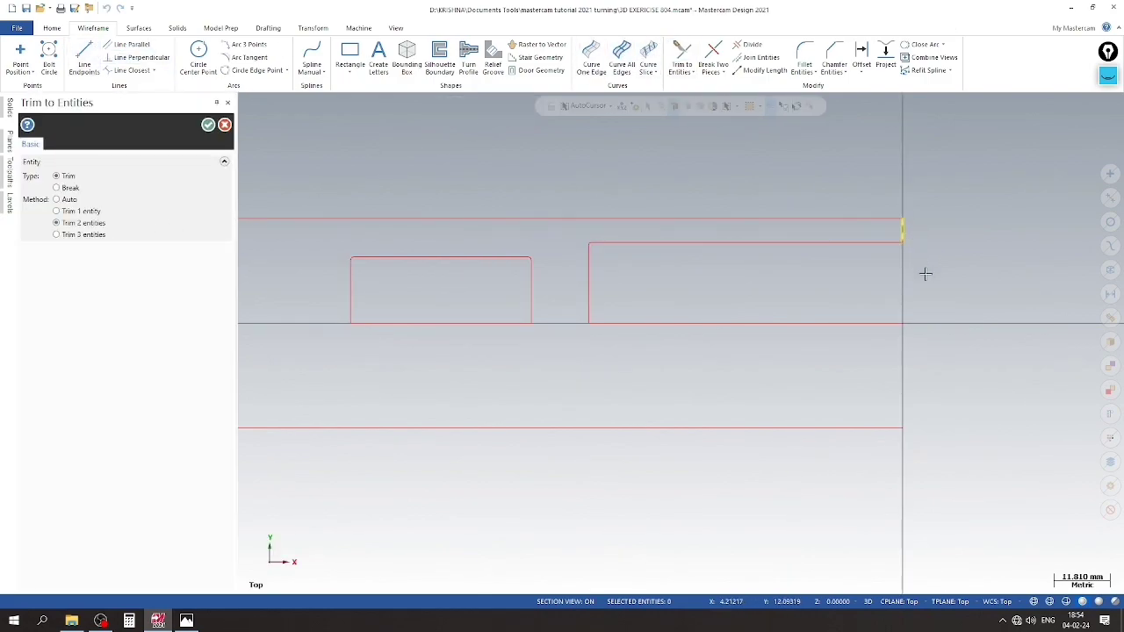
left_click(878, 322)
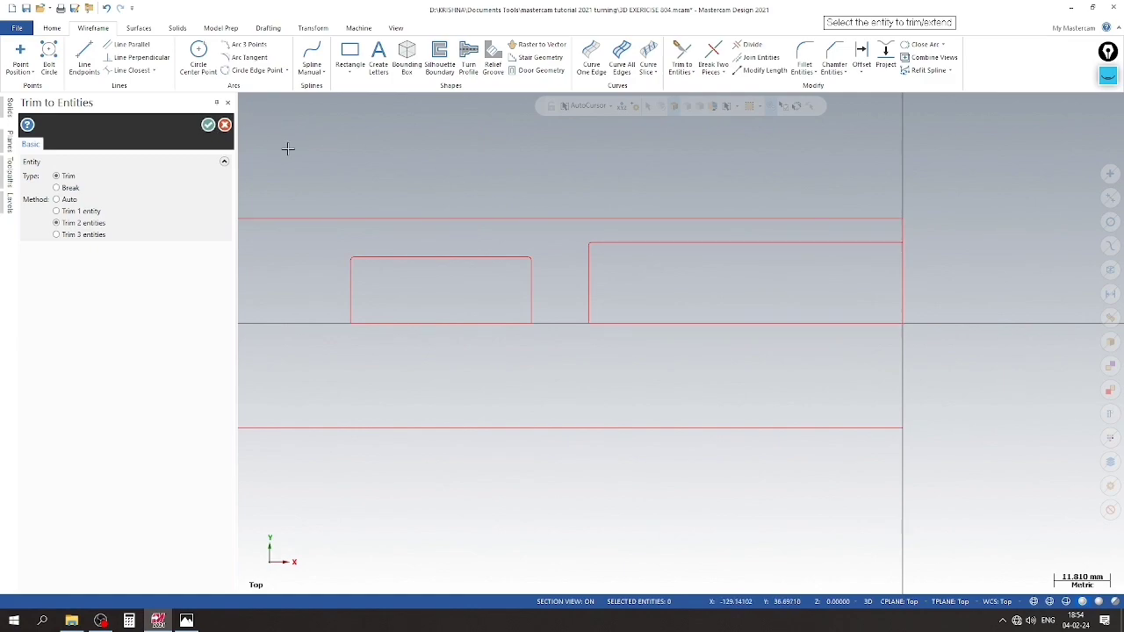
left_click(208, 124)
scroll(621, 219, "down", 2)
scroll(649, 255, "up", 1)
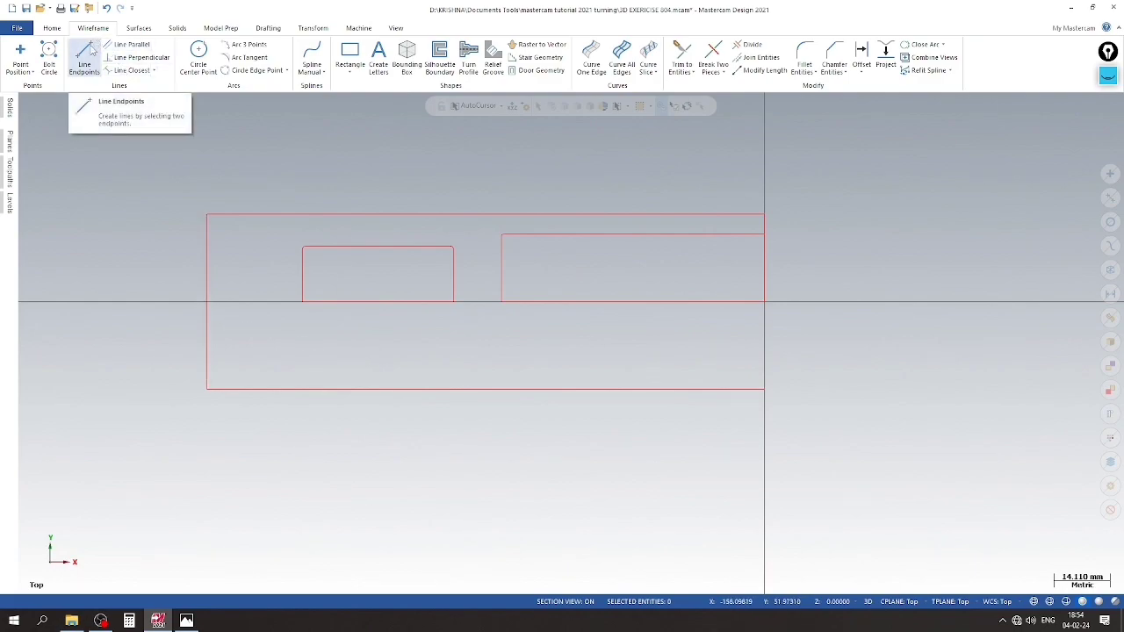
Move both inner outlines to level 2
scroll(503, 253, "up", 1)
scroll(501, 251, "down", 1)
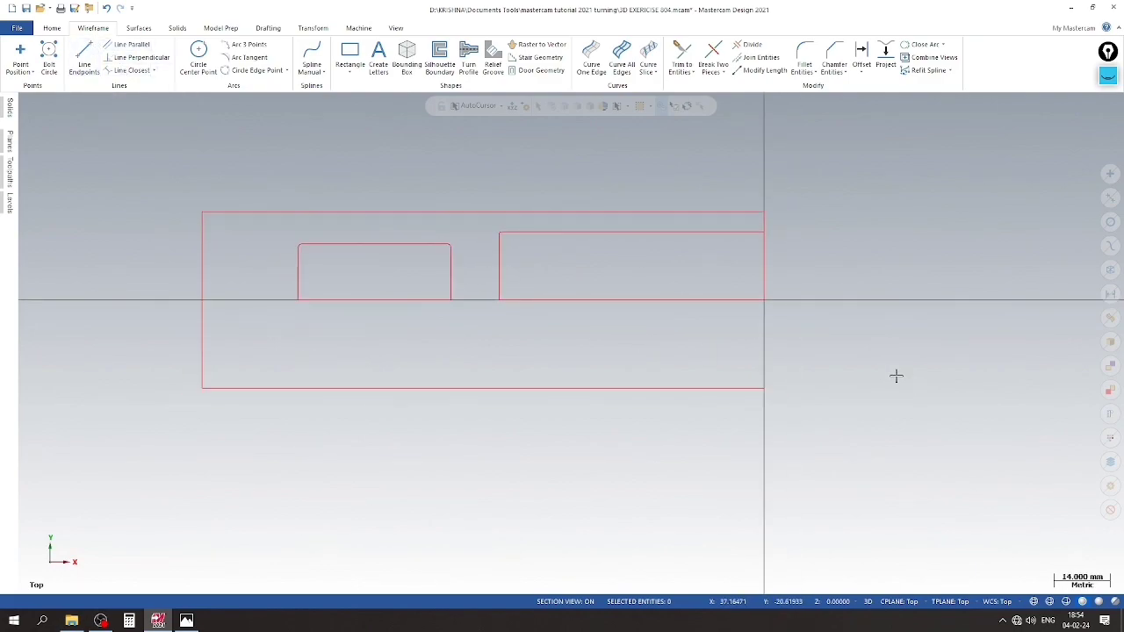
left_click_drag(913, 383, 268, 225)
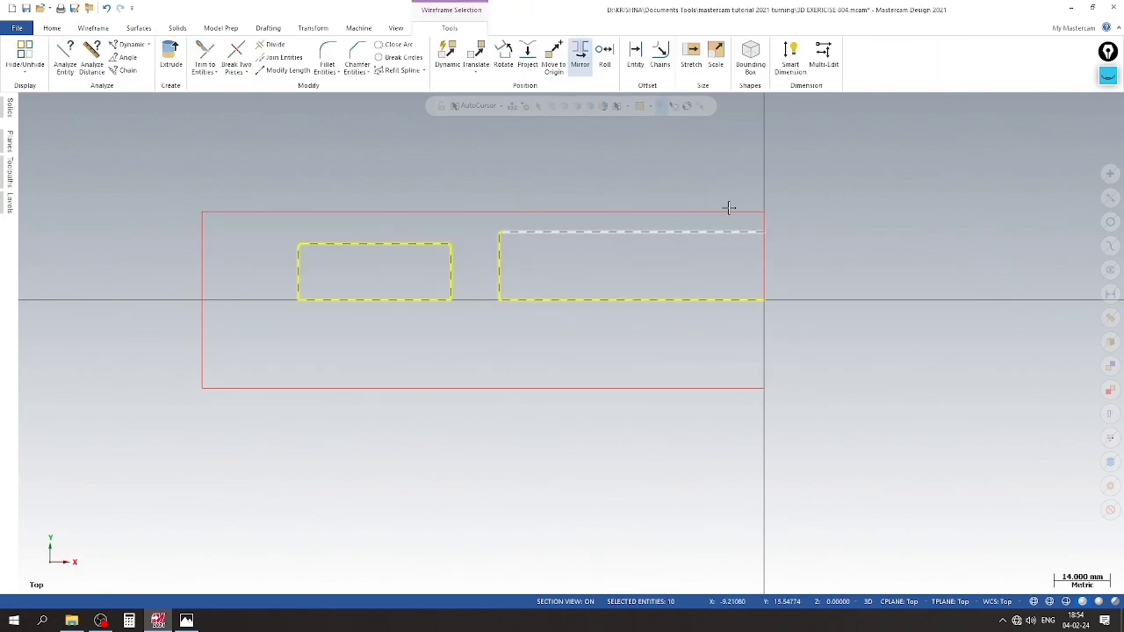
right_click(665, 239)
left_click(768, 216)
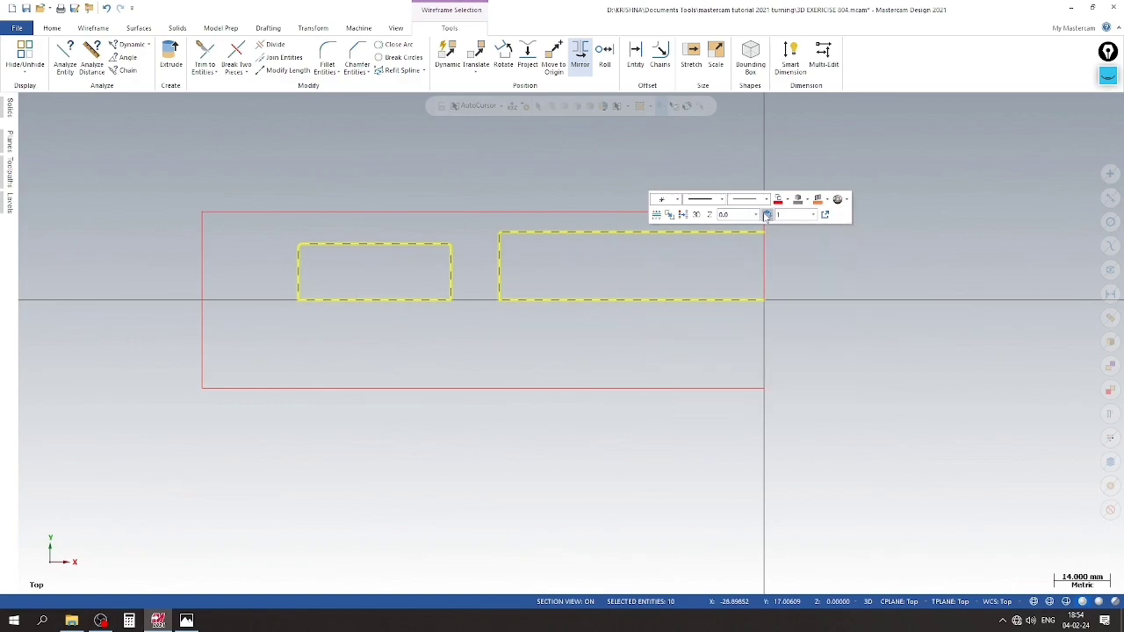
left_click(18, 209)
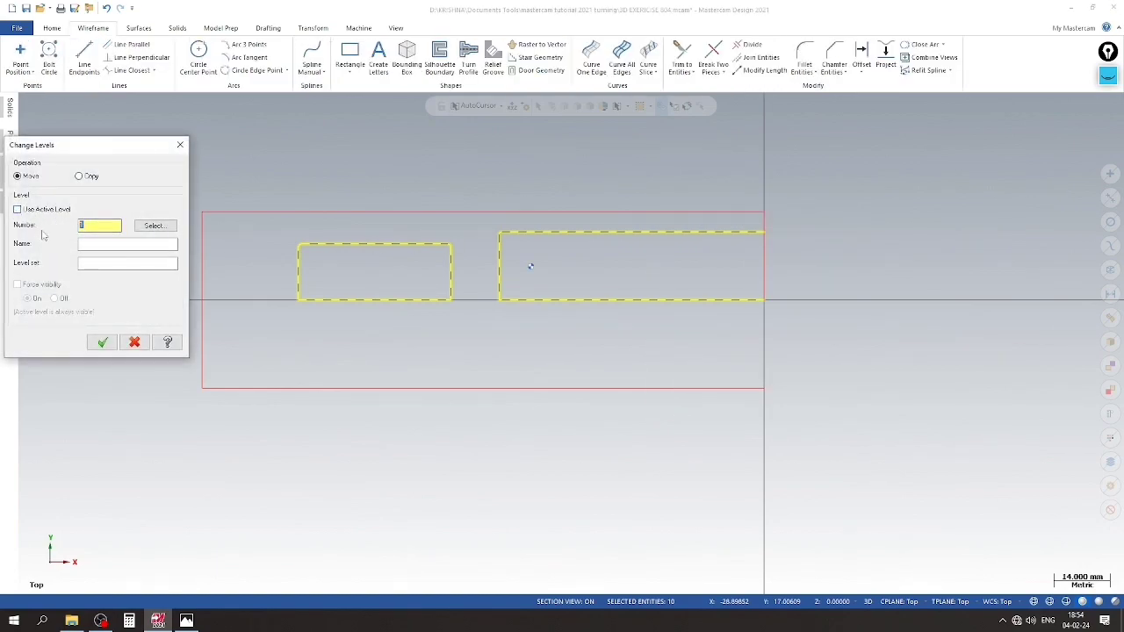
key("Return")
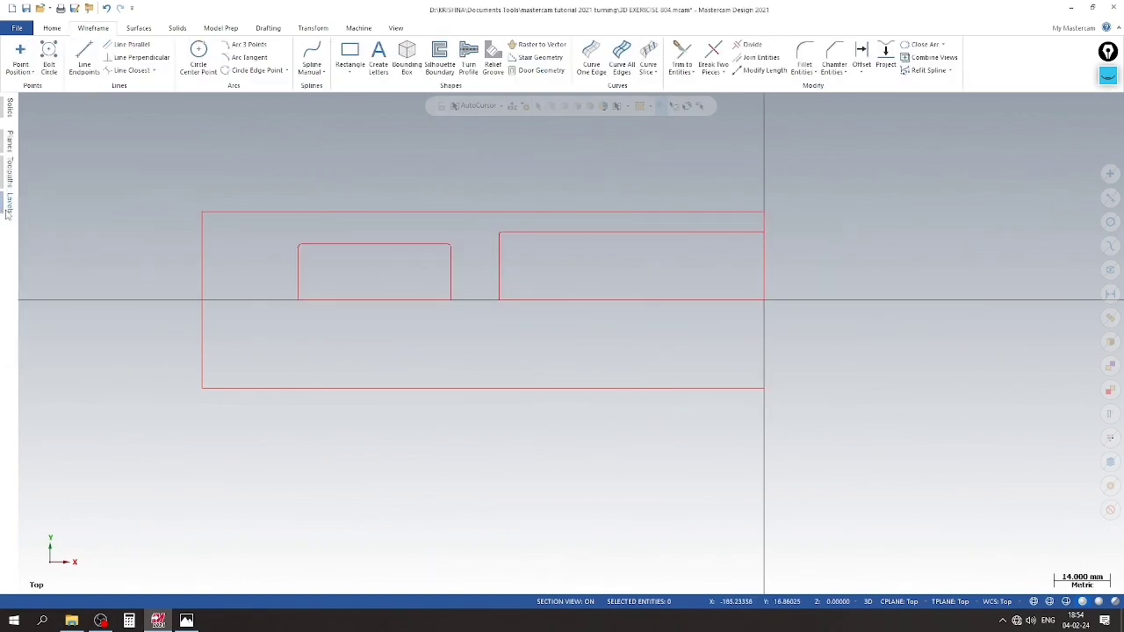
Add new active level 3 and hide level 2's inner outlines
left_click(9, 211)
left_click(63, 160)
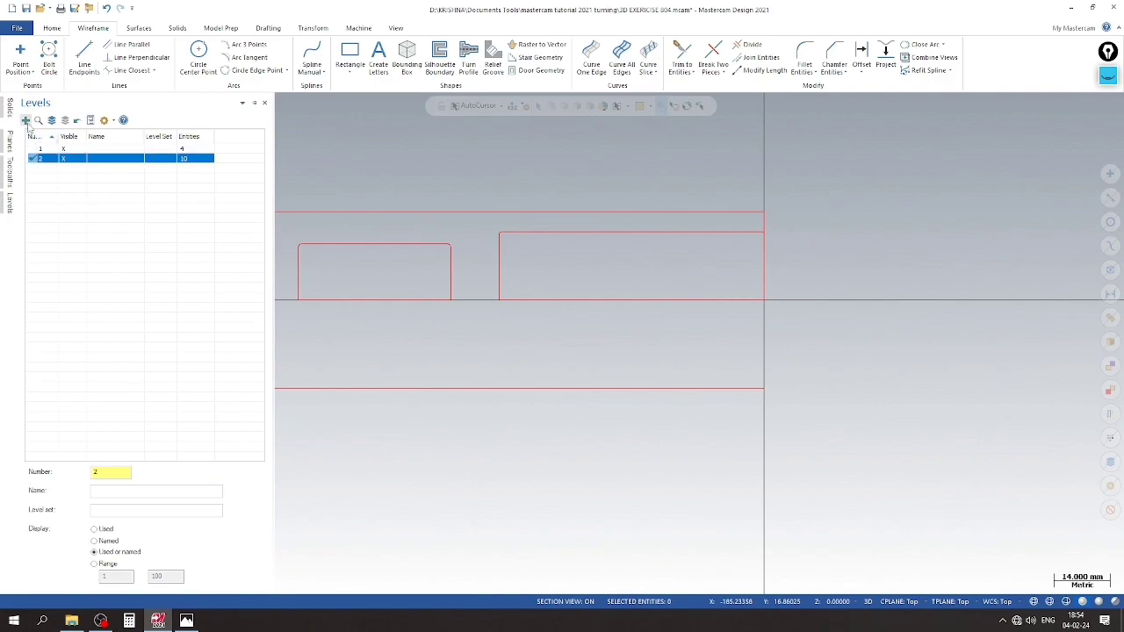
left_click(63, 159)
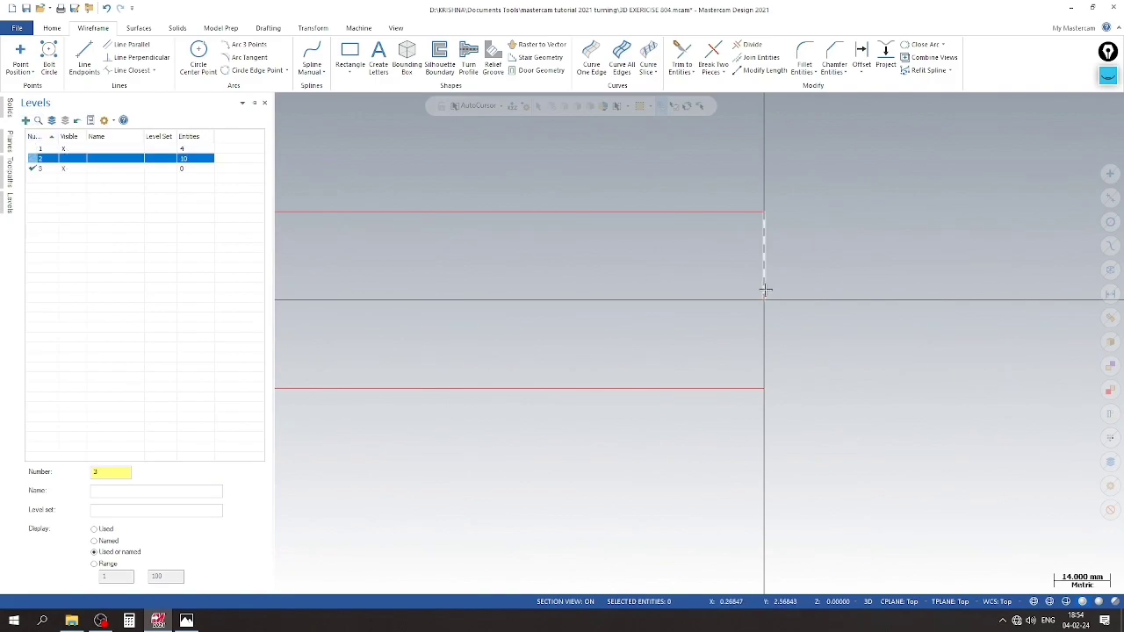
scroll(764, 290, "down", 2)
Draw a 140 mm centre line across the outer rectangle's midpoints
left_click(83, 54)
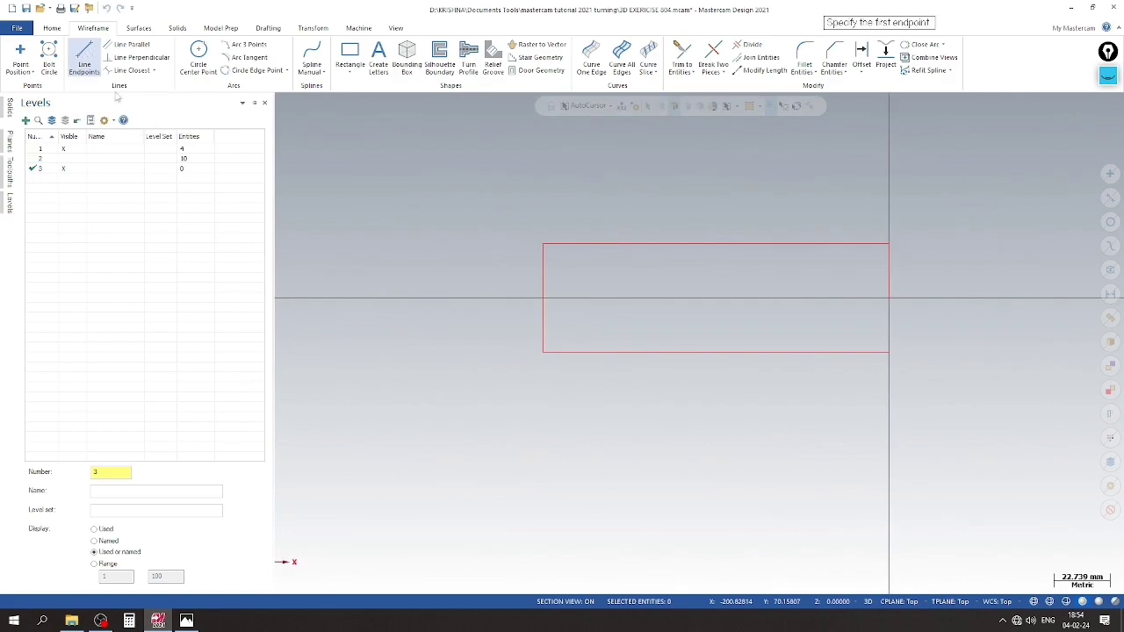
left_click(542, 300)
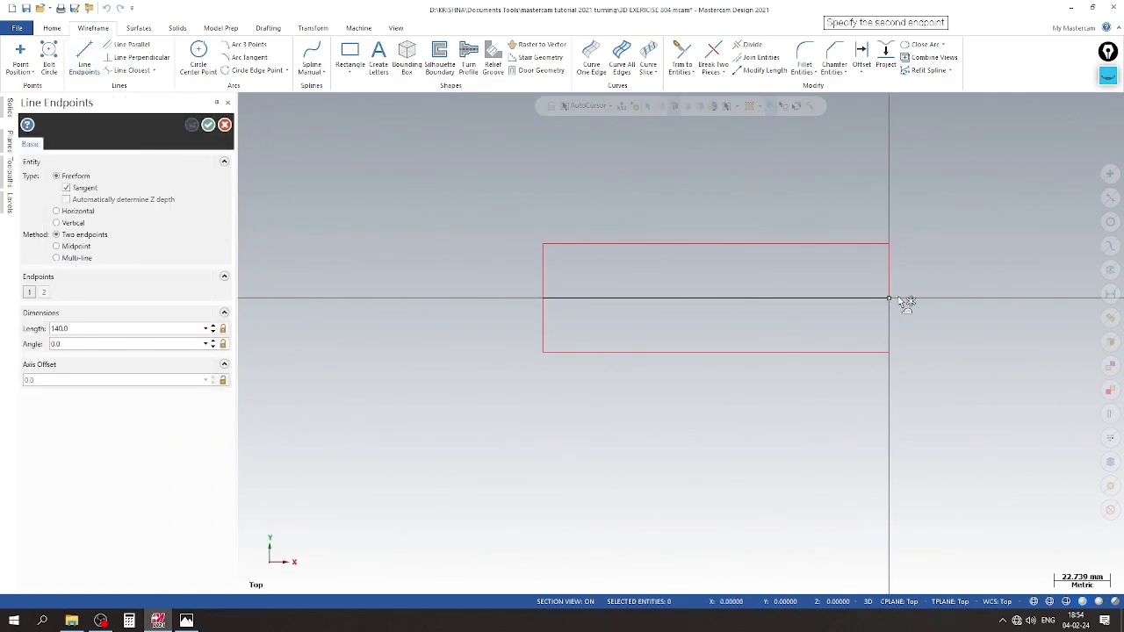
left_click(908, 302)
left_click(210, 126)
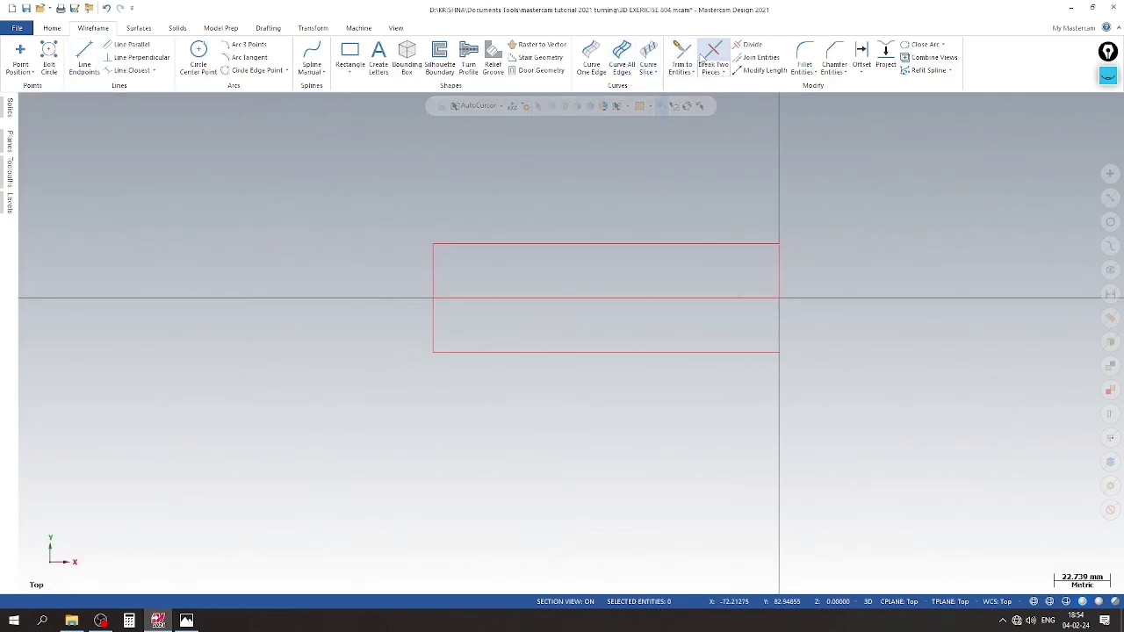
Trim the rectangle's edge down to the centre line and delete the lower horizontal line
left_click(681, 54)
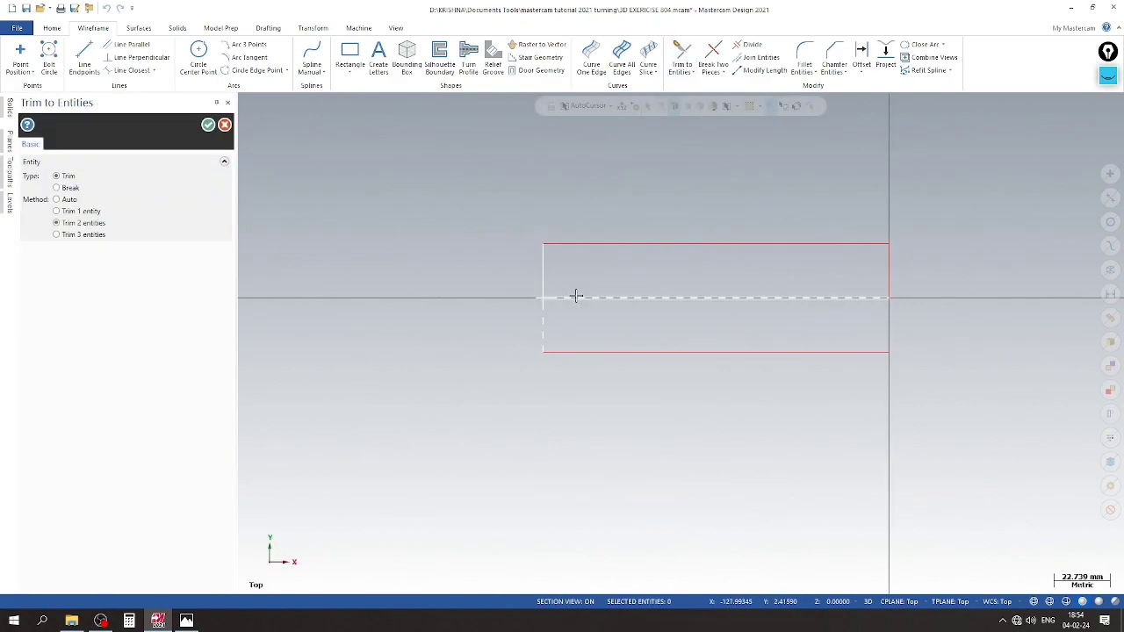
left_click(763, 300)
left_click(888, 270)
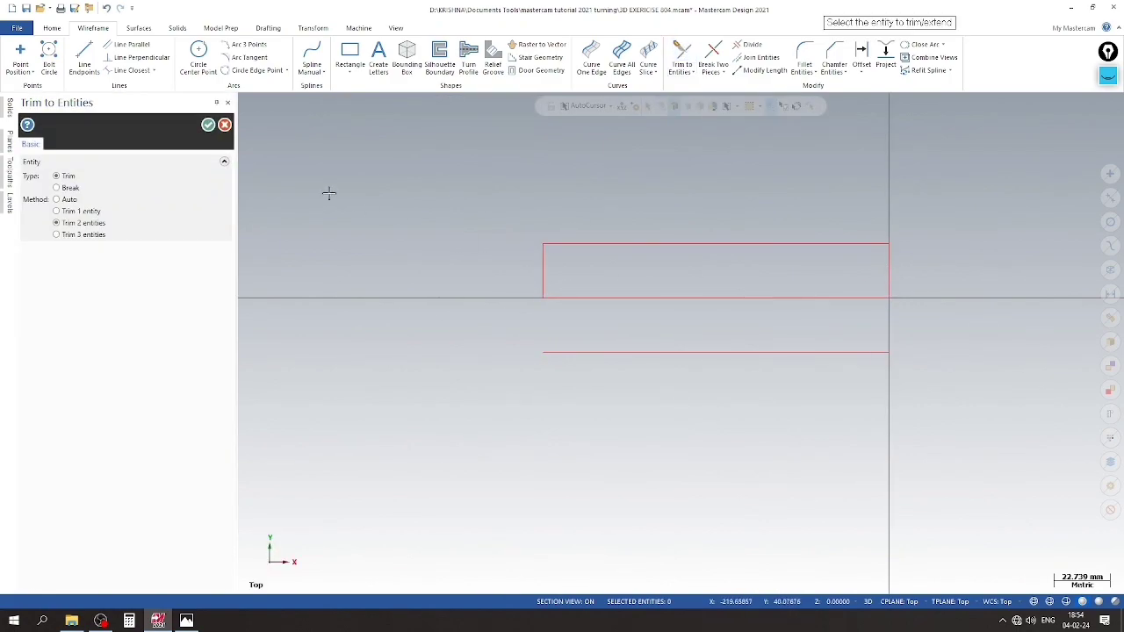
left_click(208, 124)
left_click(507, 352)
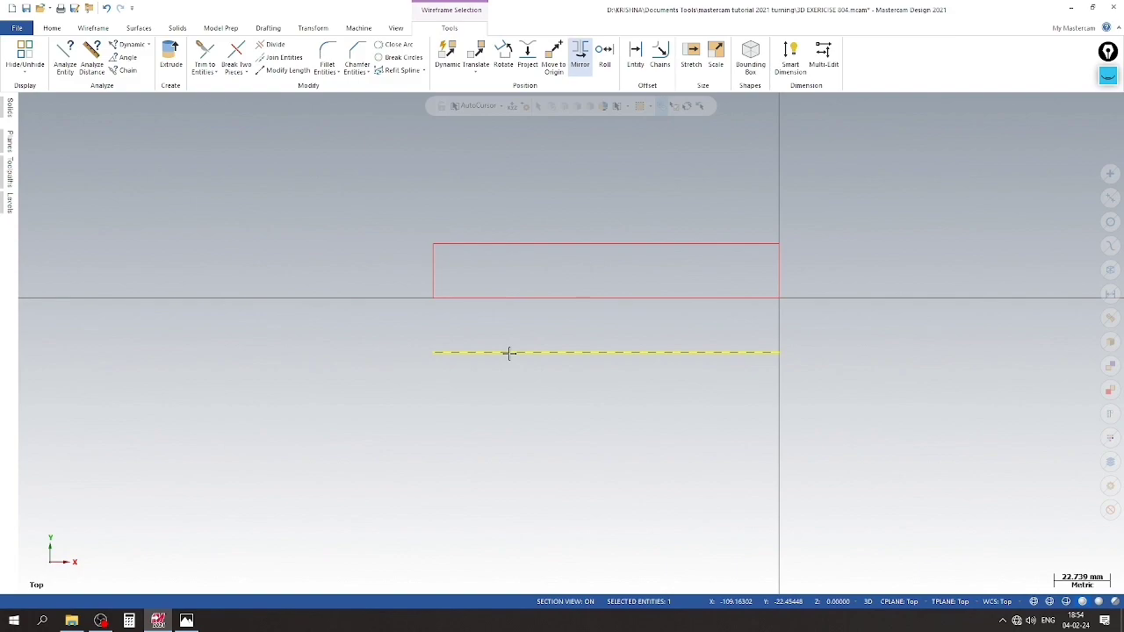
key("Delete")
left_click(9, 203)
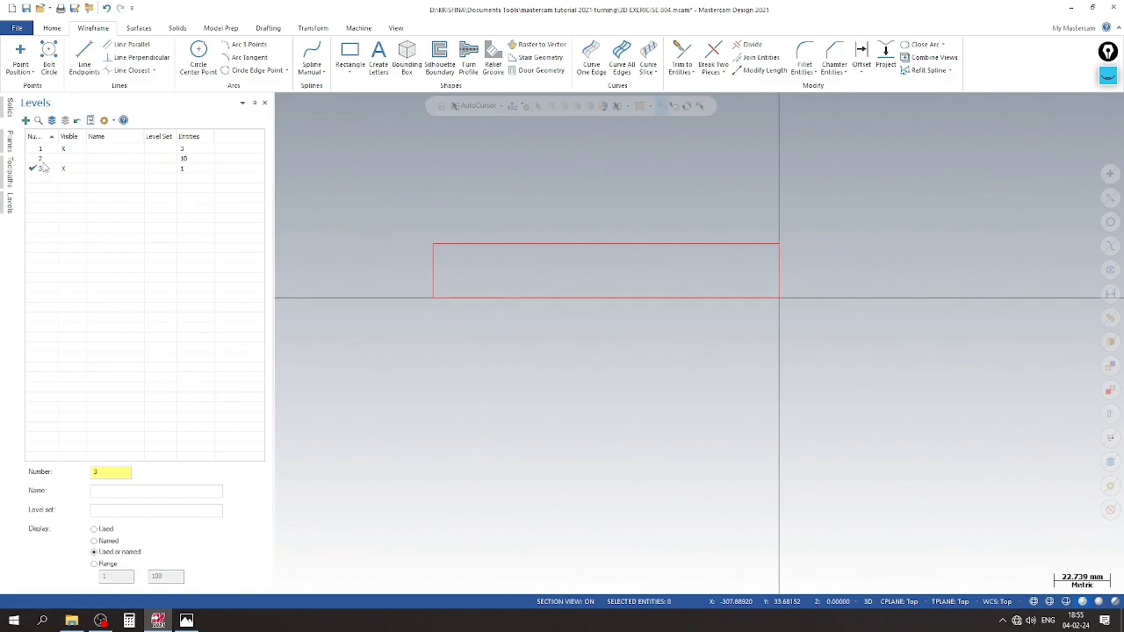
Make level 2 active and visible while hiding levels 3 and 1
left_click(39, 158)
left_click(68, 168)
left_click(71, 148)
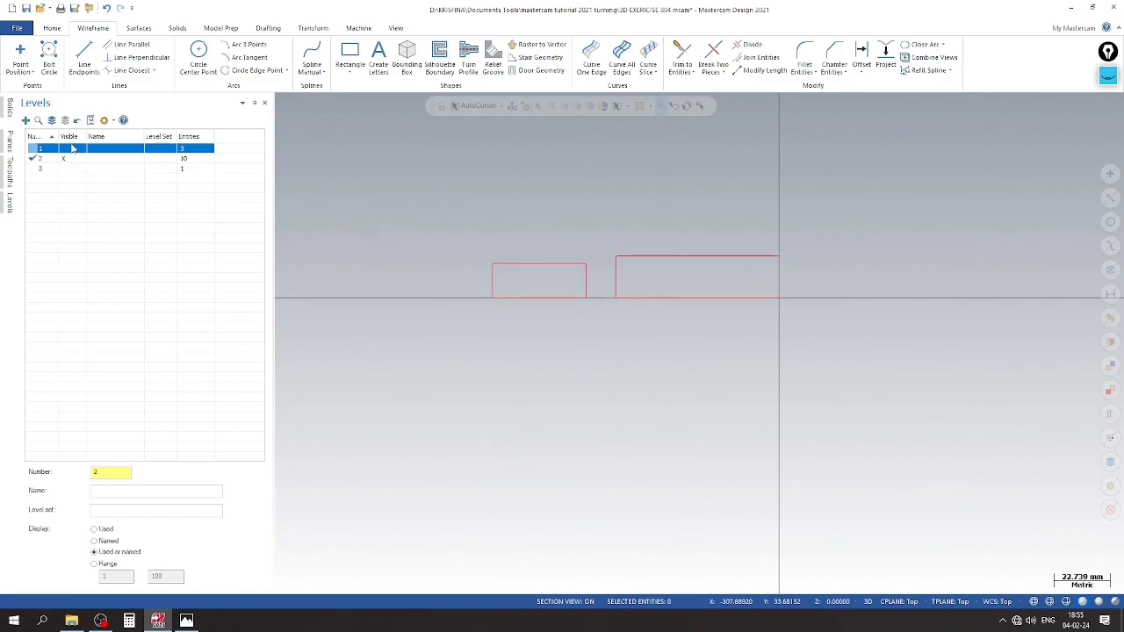
scroll(778, 255, "up", 1)
scroll(790, 256, "up", 1)
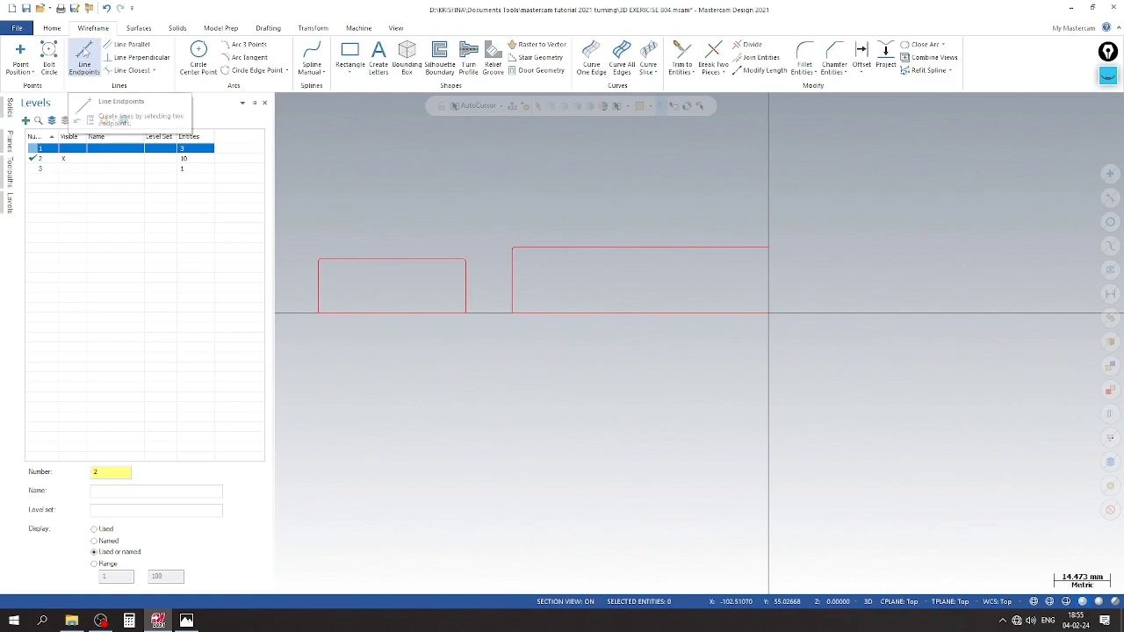
Draw a vertical line closing the rectangle's right side
left_click(85, 60)
left_click(877, 247)
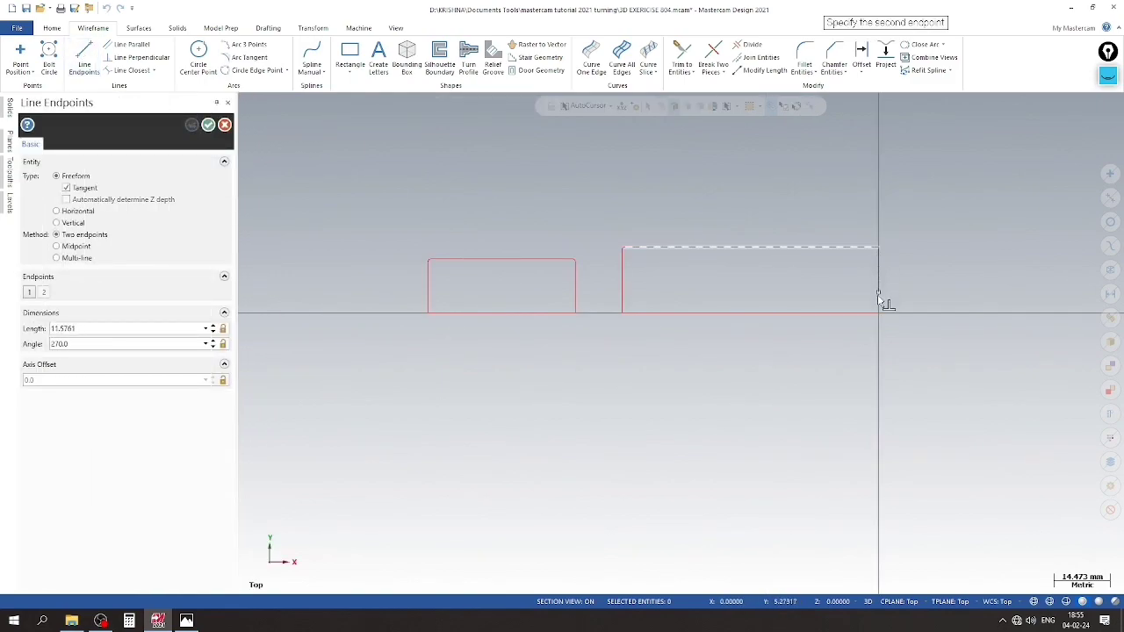
left_click(877, 312)
left_click(208, 124)
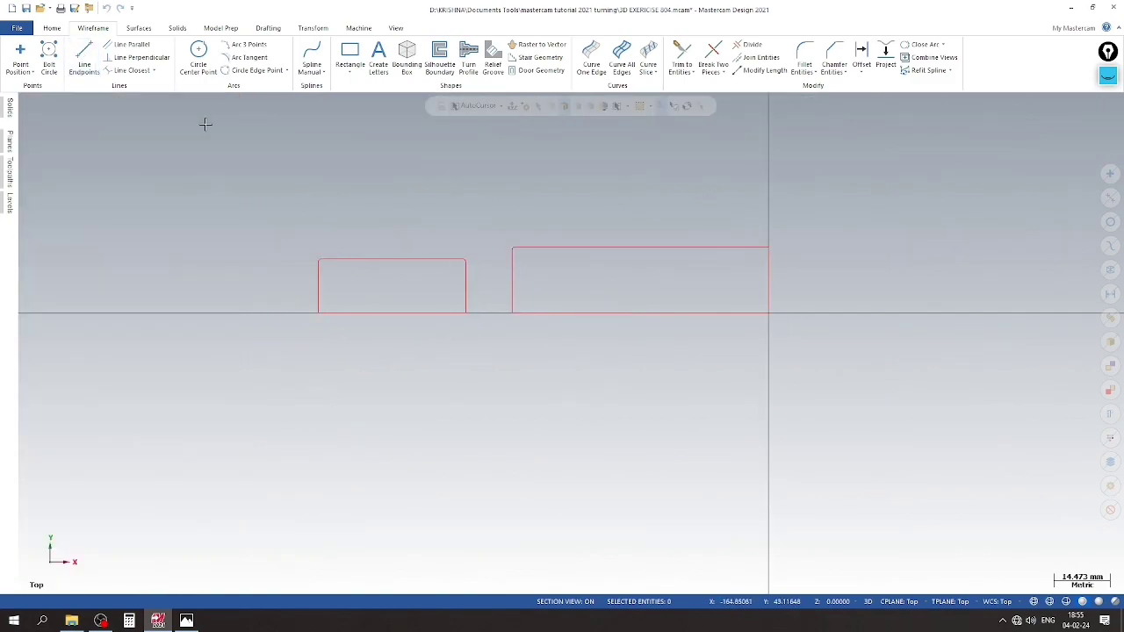
Show level 3 and move the horizontal axis line to level 1
right_click(650, 217)
scroll(722, 209, "down", 2)
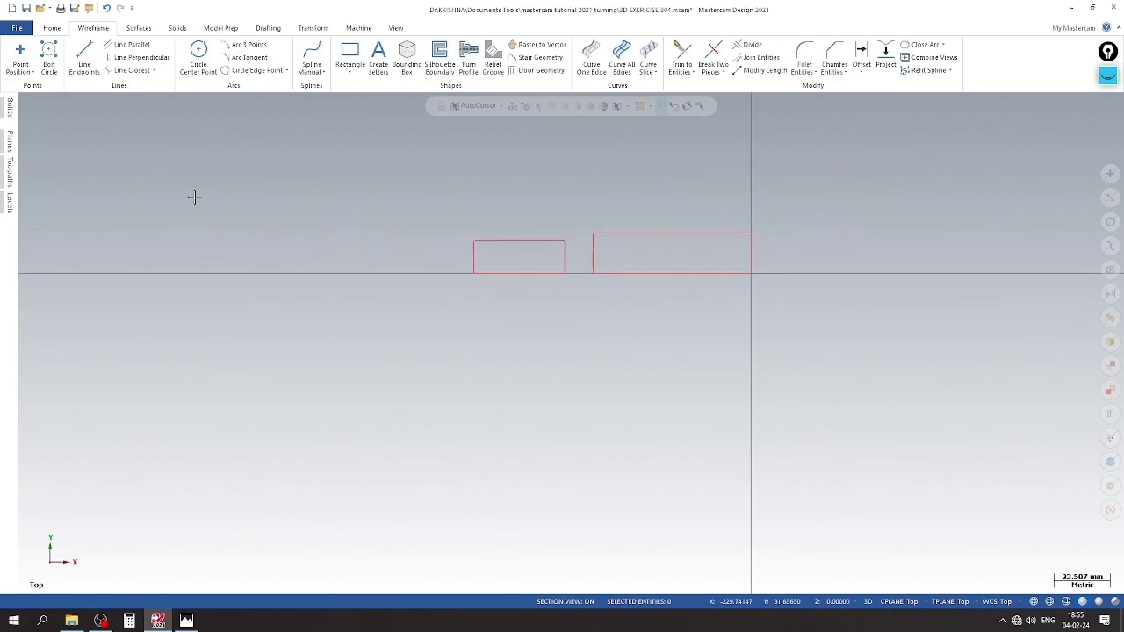
left_click(10, 203)
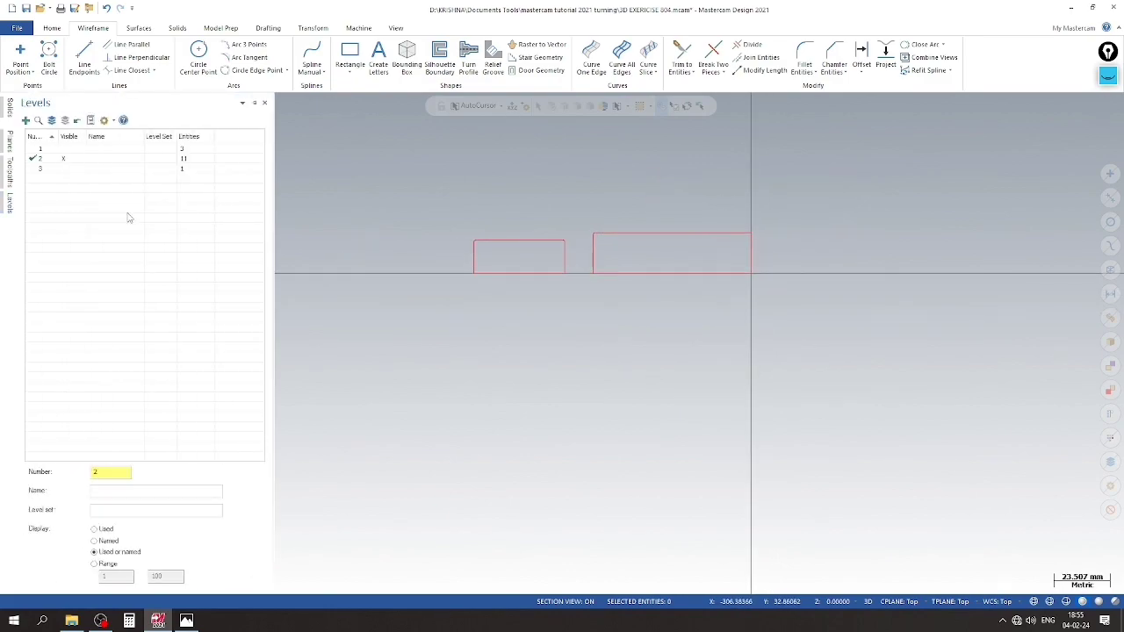
left_click(68, 169)
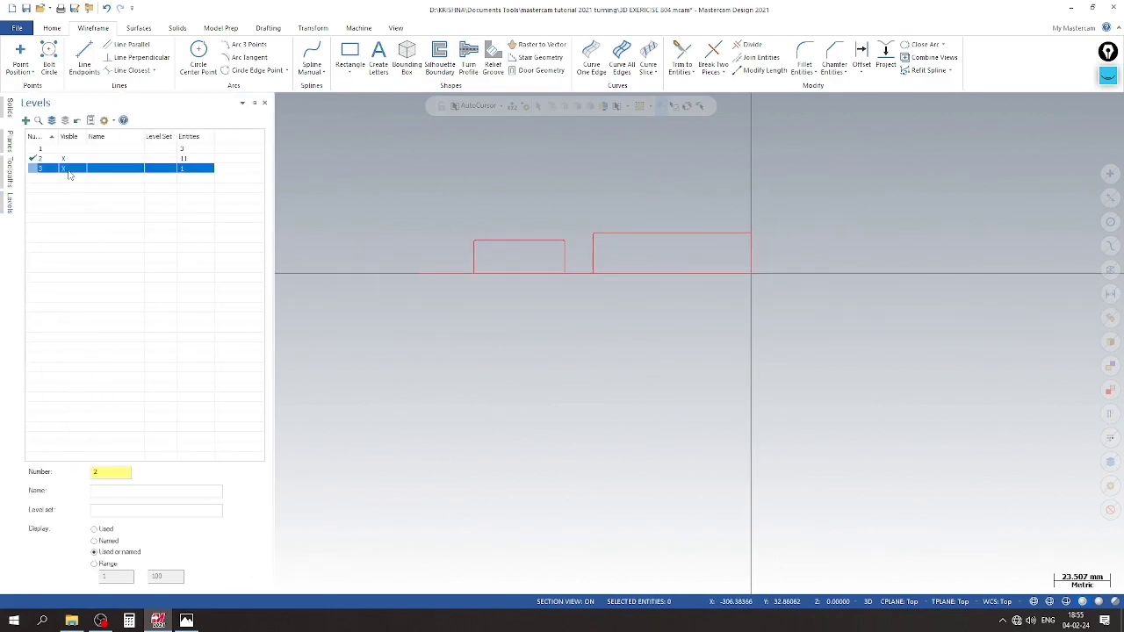
left_click(429, 273)
right_click(431, 273)
left_click(548, 253)
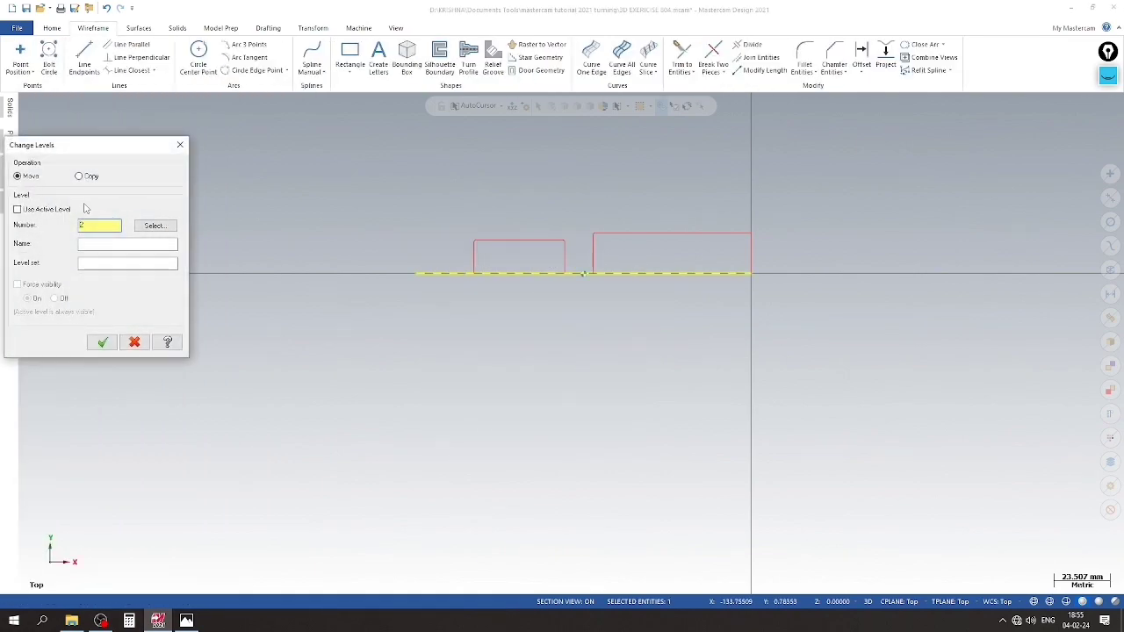
key("Return")
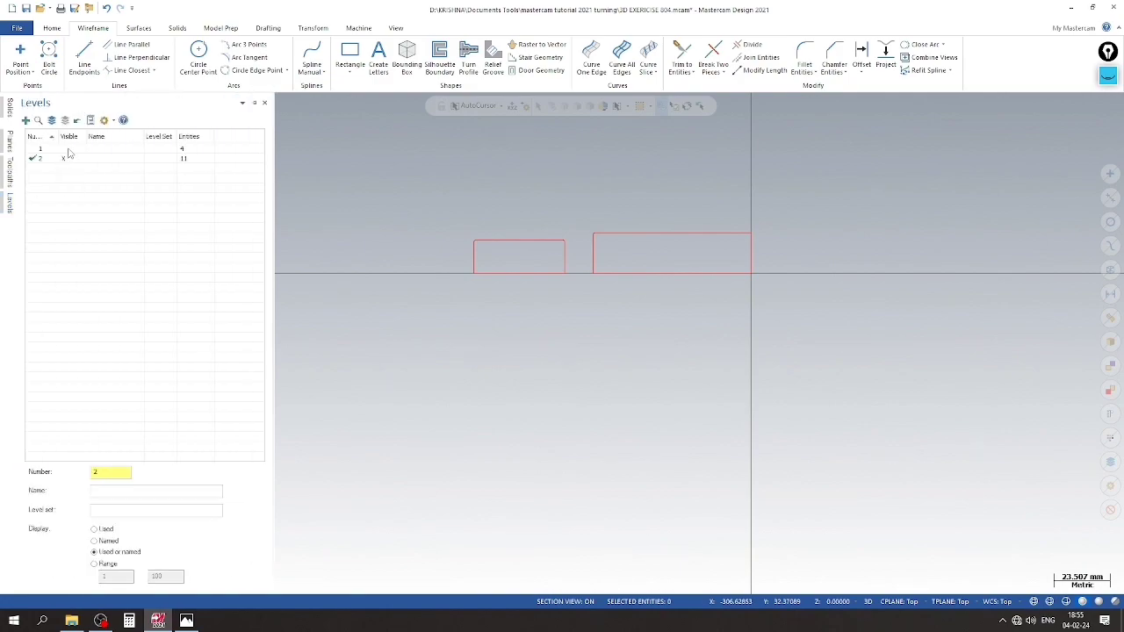
Show level 1, hide level 2, and make new level 4 active
left_click(68, 150)
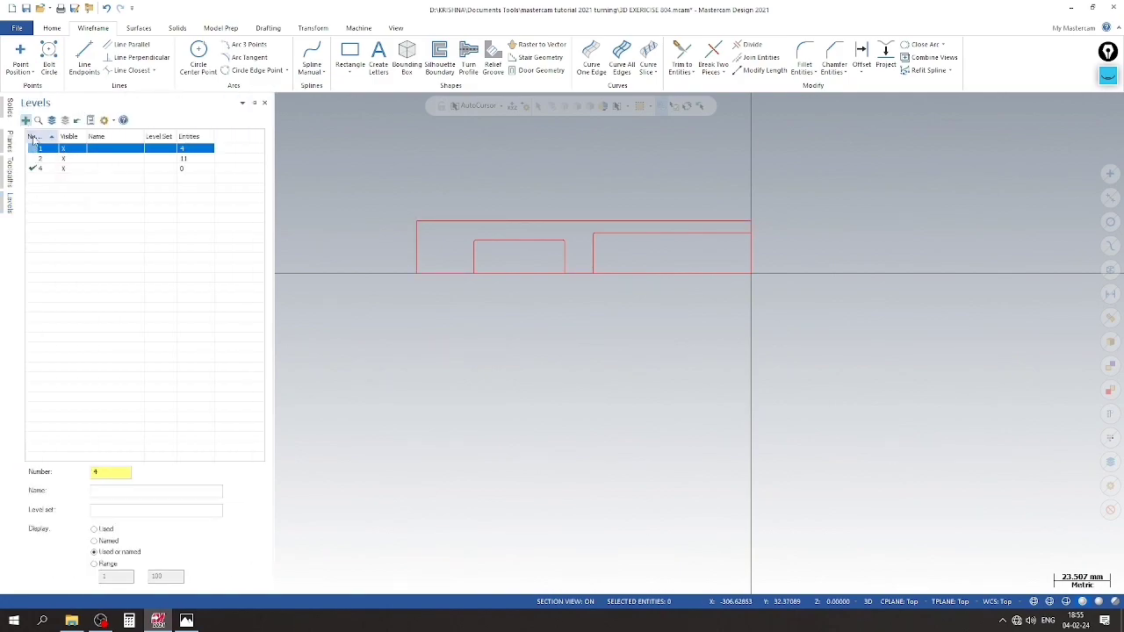
left_click(65, 161)
scroll(456, 180, "down", 1)
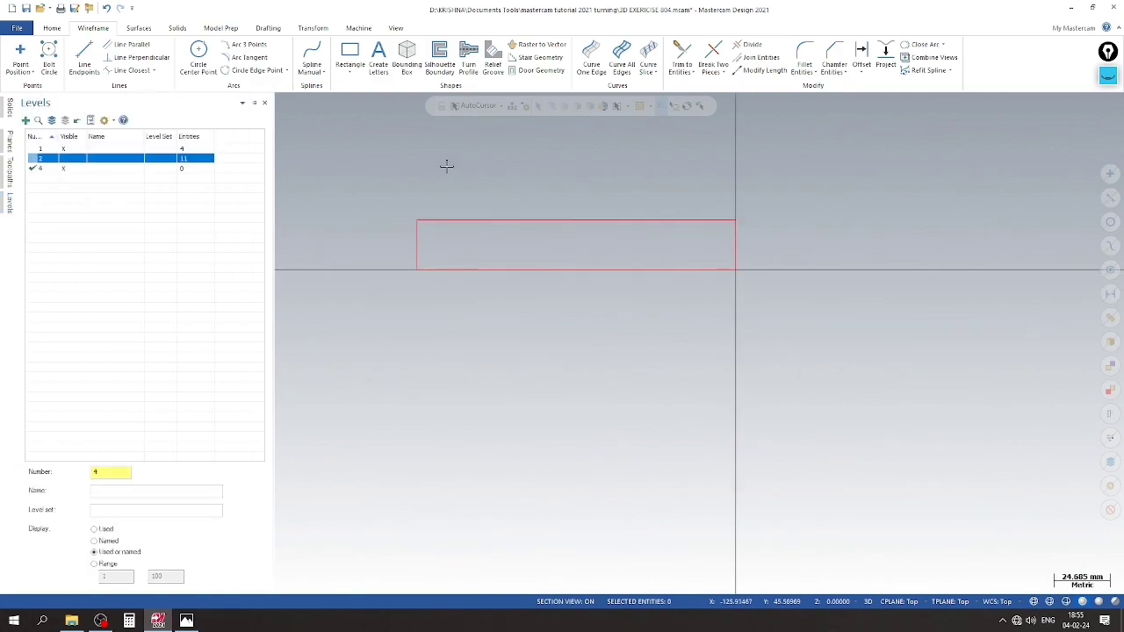
left_click(188, 32)
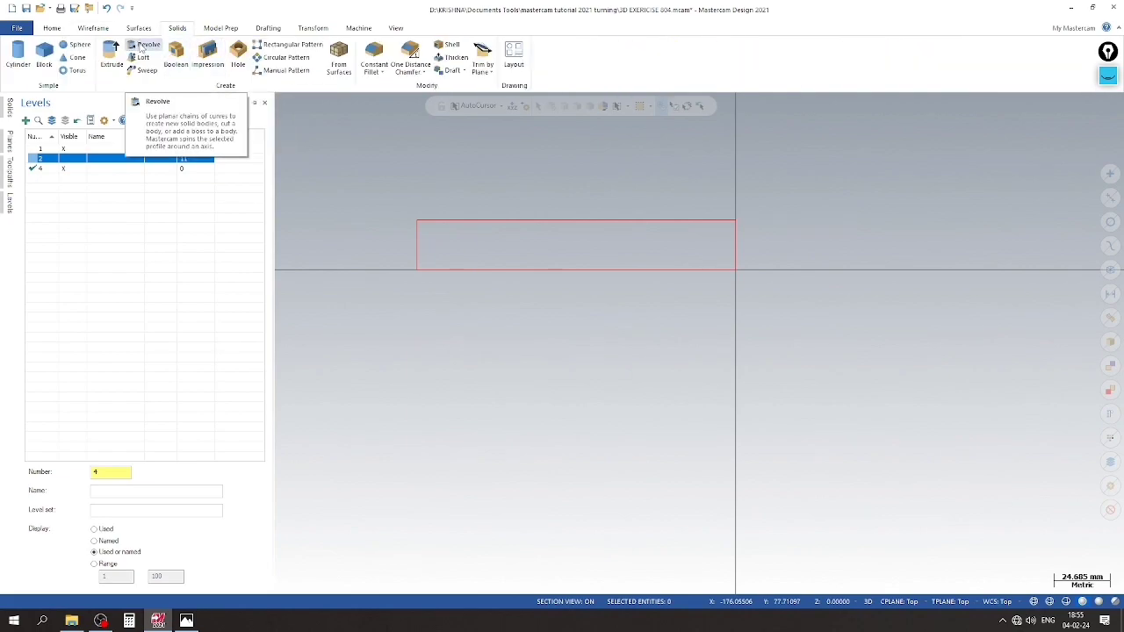
Solid-revolve the long rectangle around the horizontal axis line with an end angle of 310°
left_click(143, 46)
left_click(720, 271)
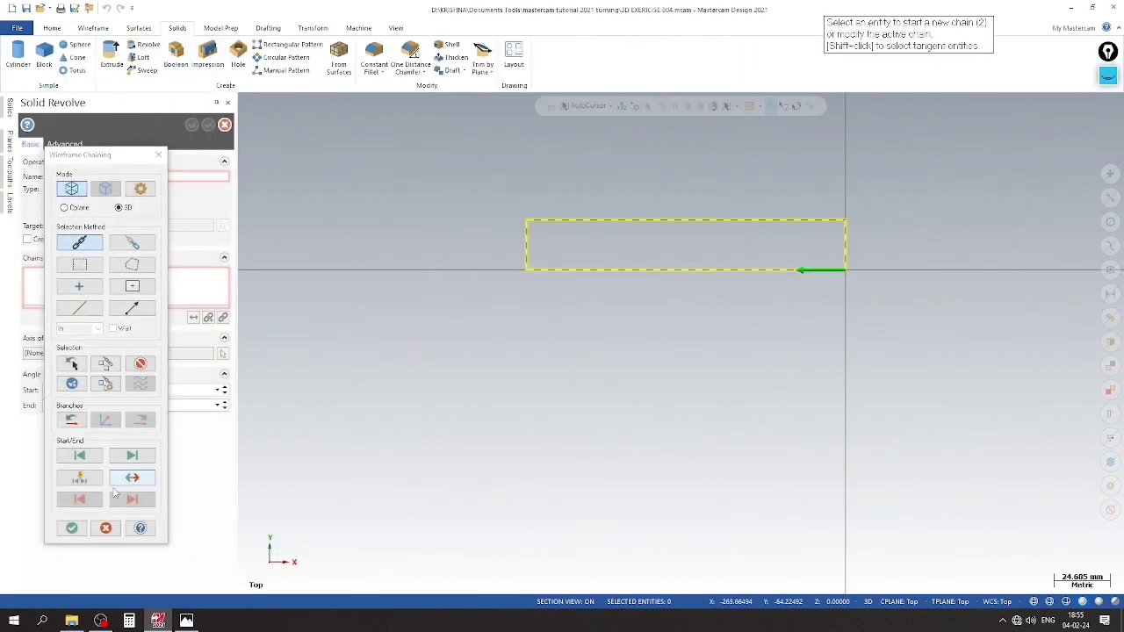
left_click(71, 527)
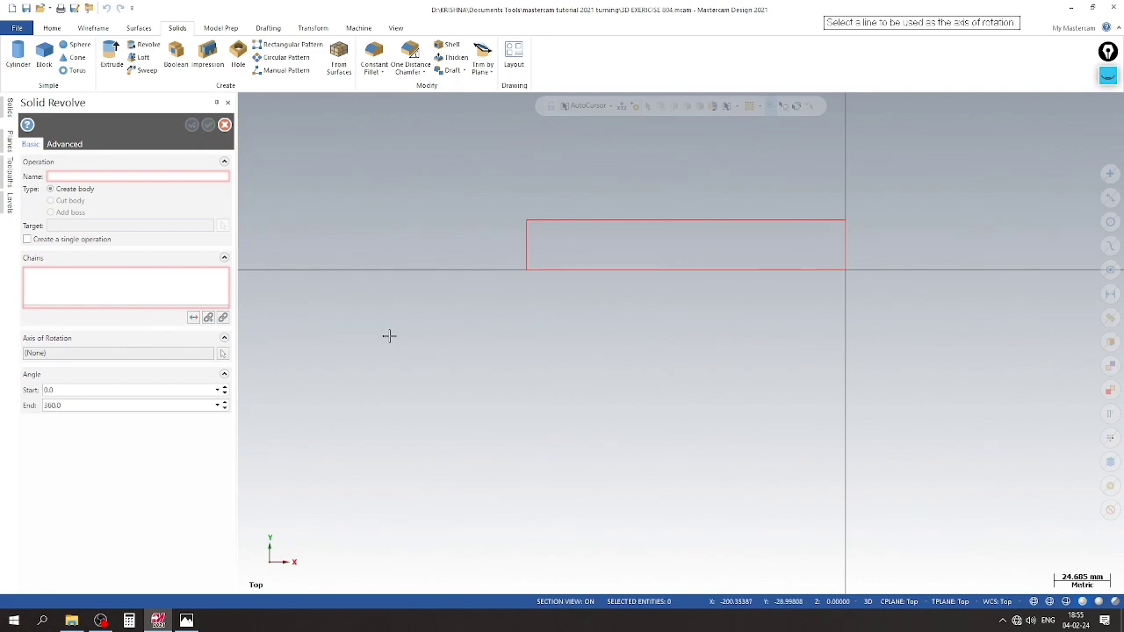
left_click(626, 270)
mouse_move(501, 358)
middle_mouse_down()
mouse_move(735, 343)
mouse_move(447, 283)
middle_mouse_up()
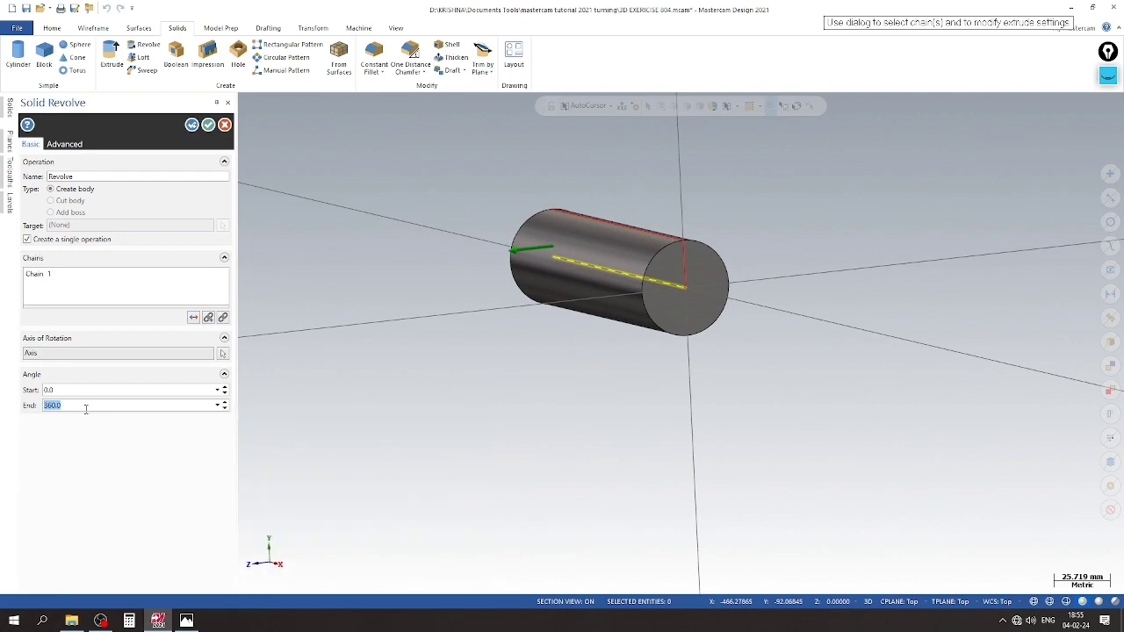
type("355")
left_click(43, 405)
scroll(225, 406, "down", 5)
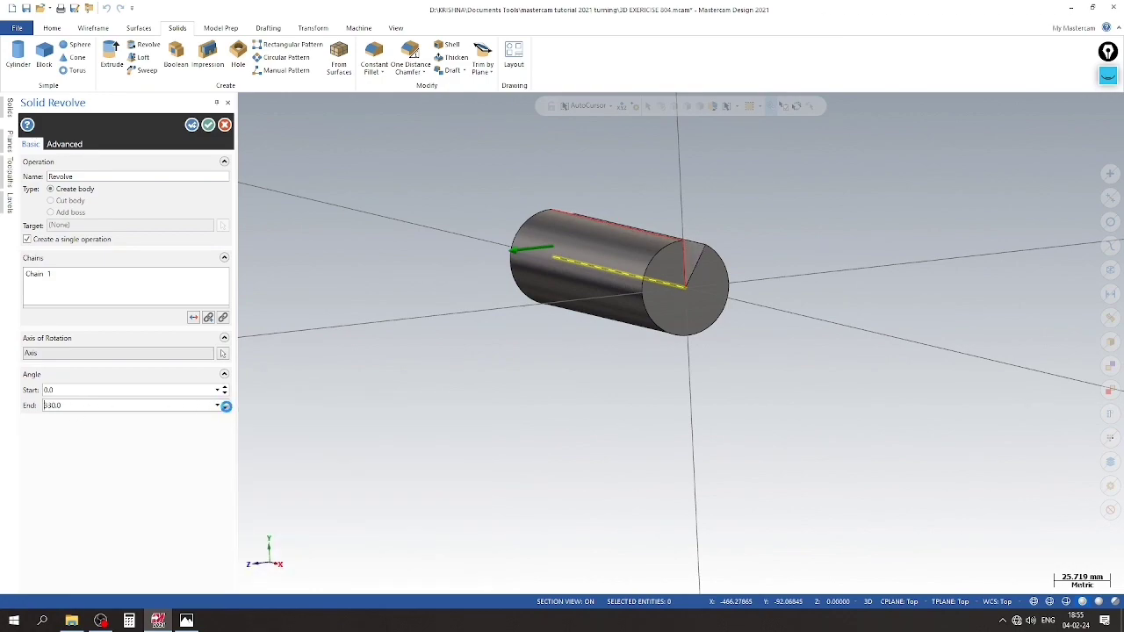
scroll(225, 406, "down", 4)
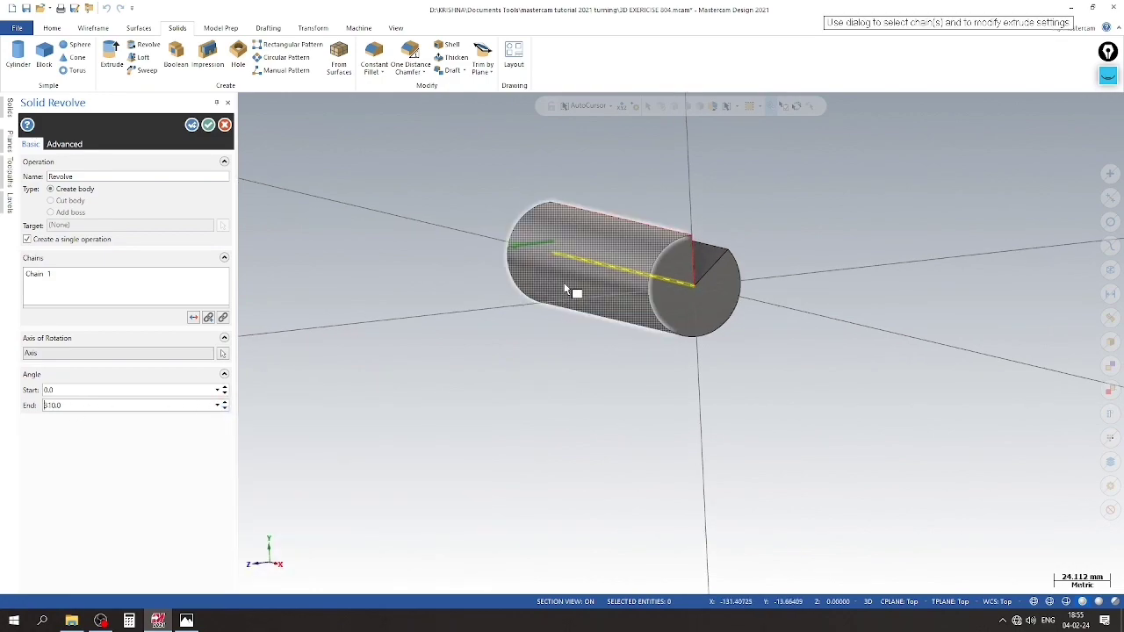
left_click(209, 126)
Switch to isometric view, reopen the Revolve feature and raise its start angle to 31.0
middle_click_drag(378, 223, 244, 269)
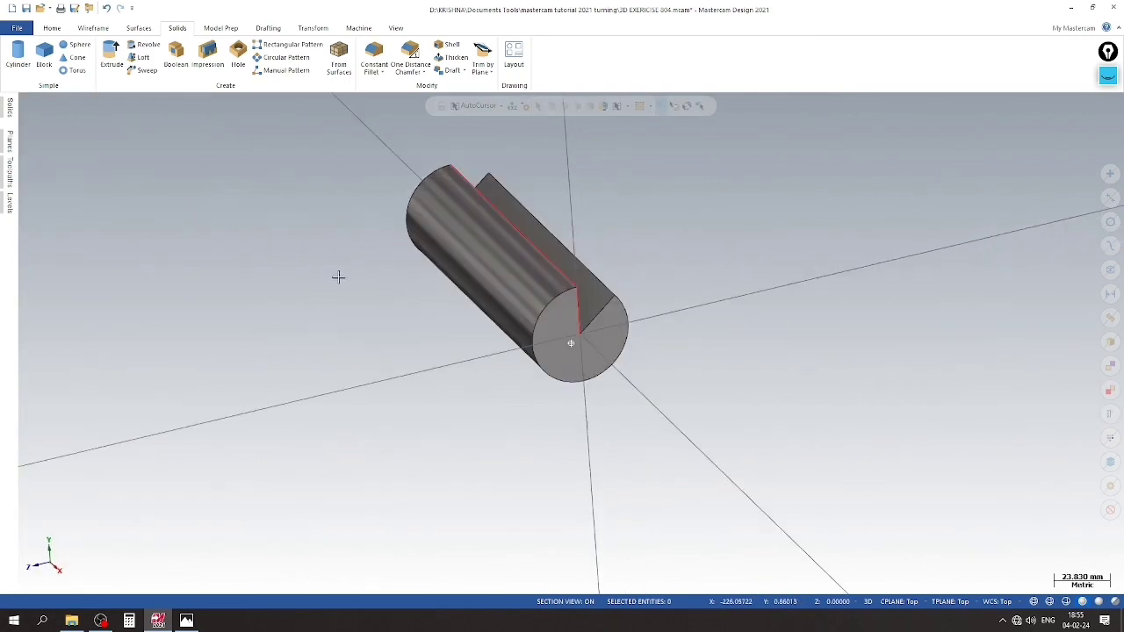
right_click(244, 268)
left_click(302, 367)
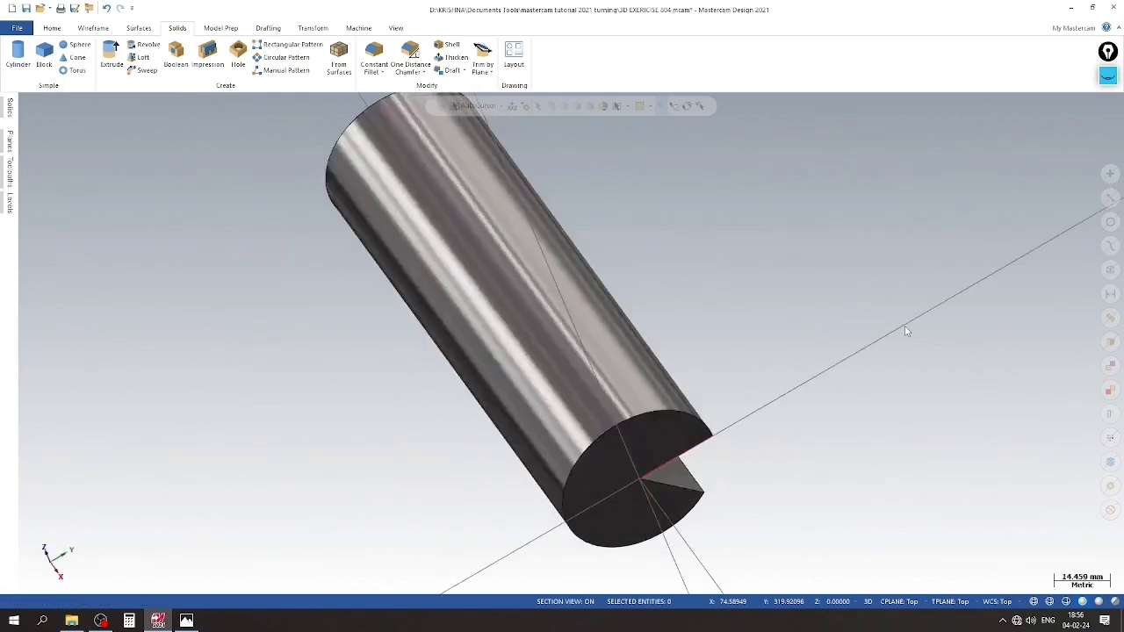
left_click(10, 202)
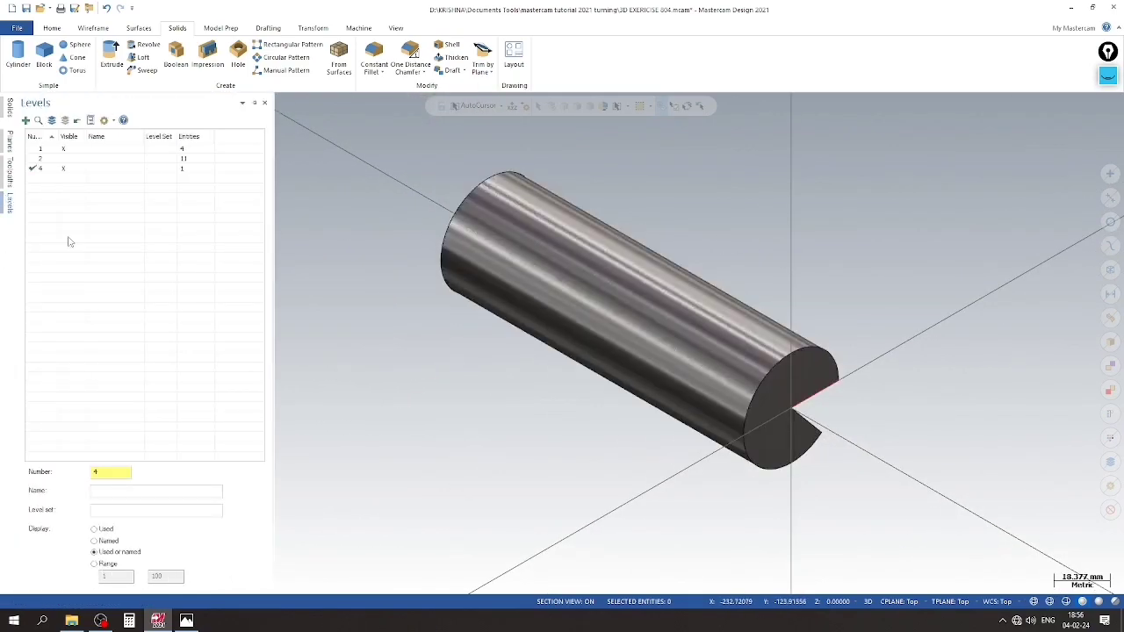
left_click(9, 107)
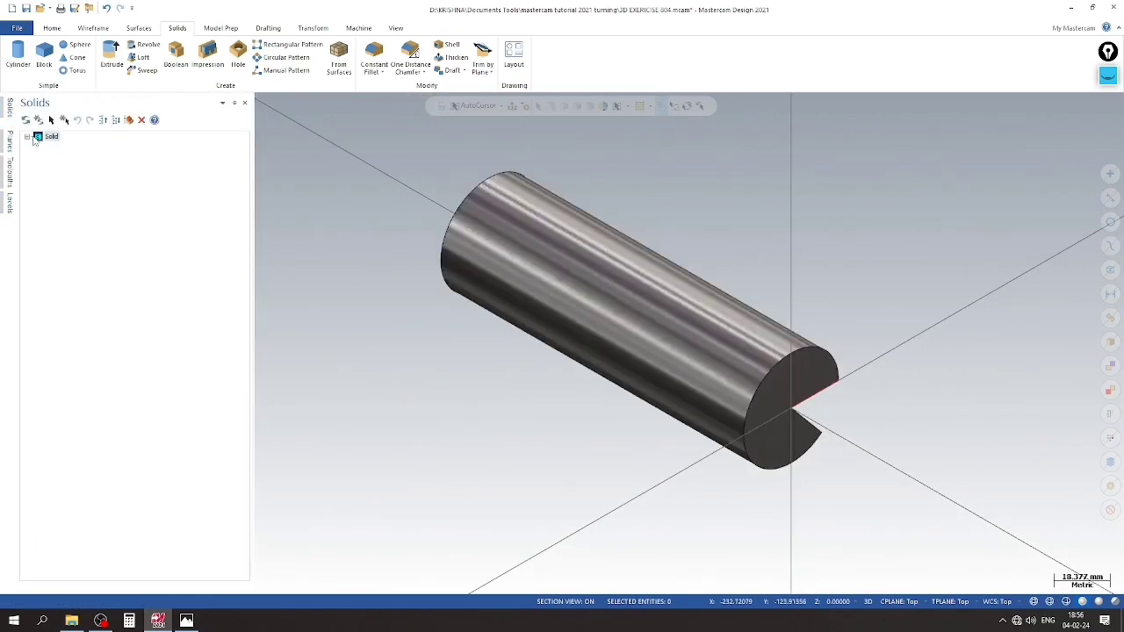
left_click(33, 139)
double_click(67, 146)
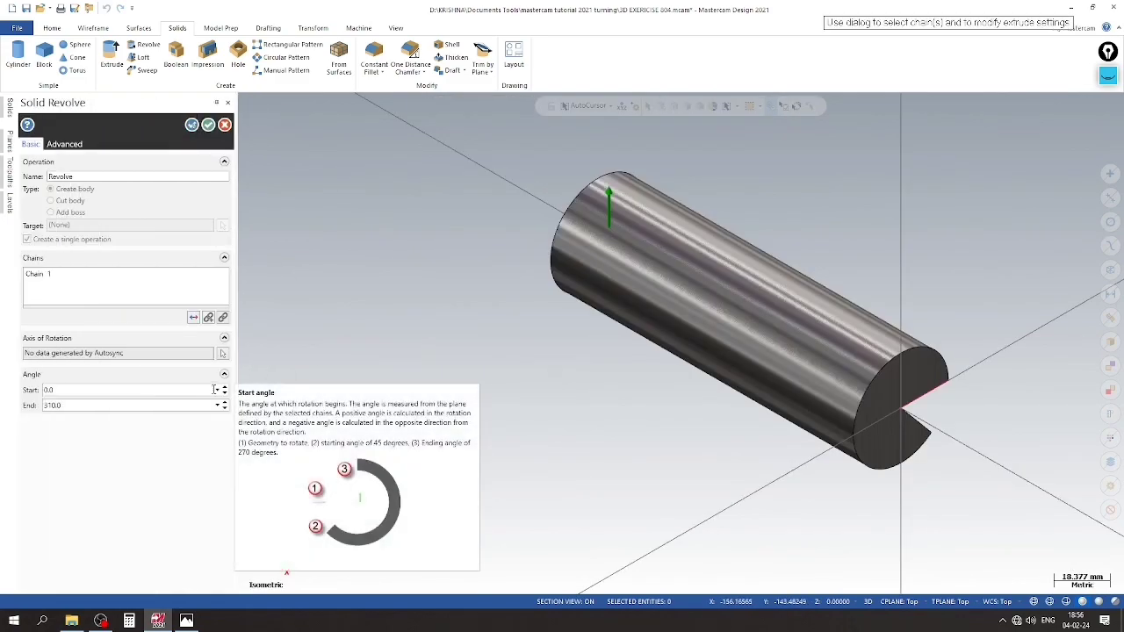
left_click(223, 386)
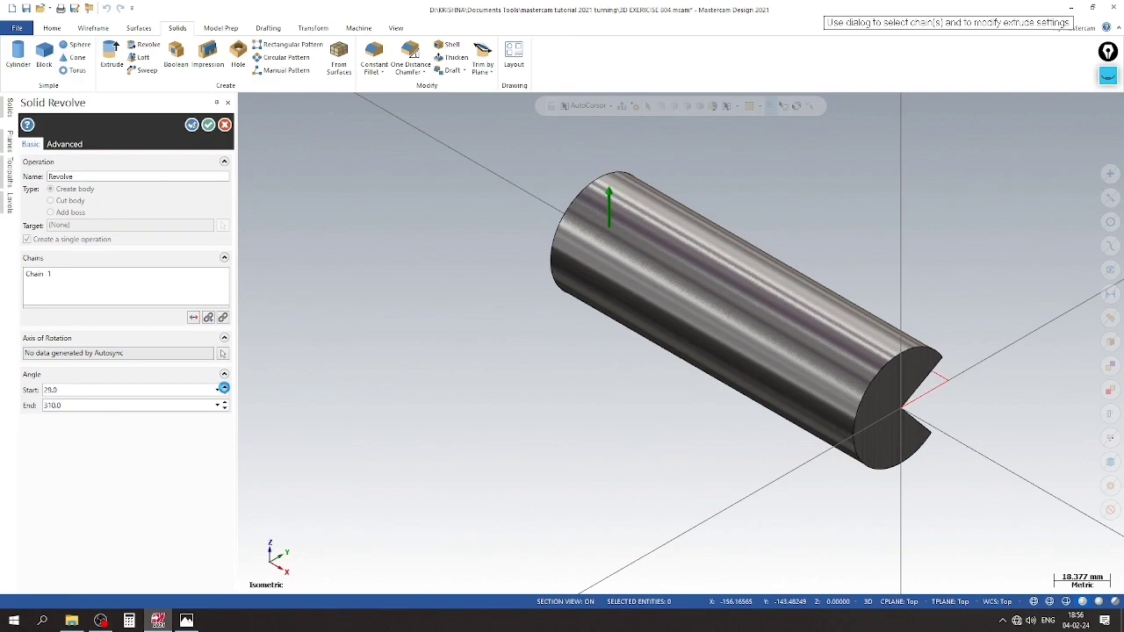
left_click_drag(224, 387, 224, 387)
Accept the edited 31°–310° revolve, hide level 1's wireframe, and orbit to inspect the solid
left_click(208, 125)
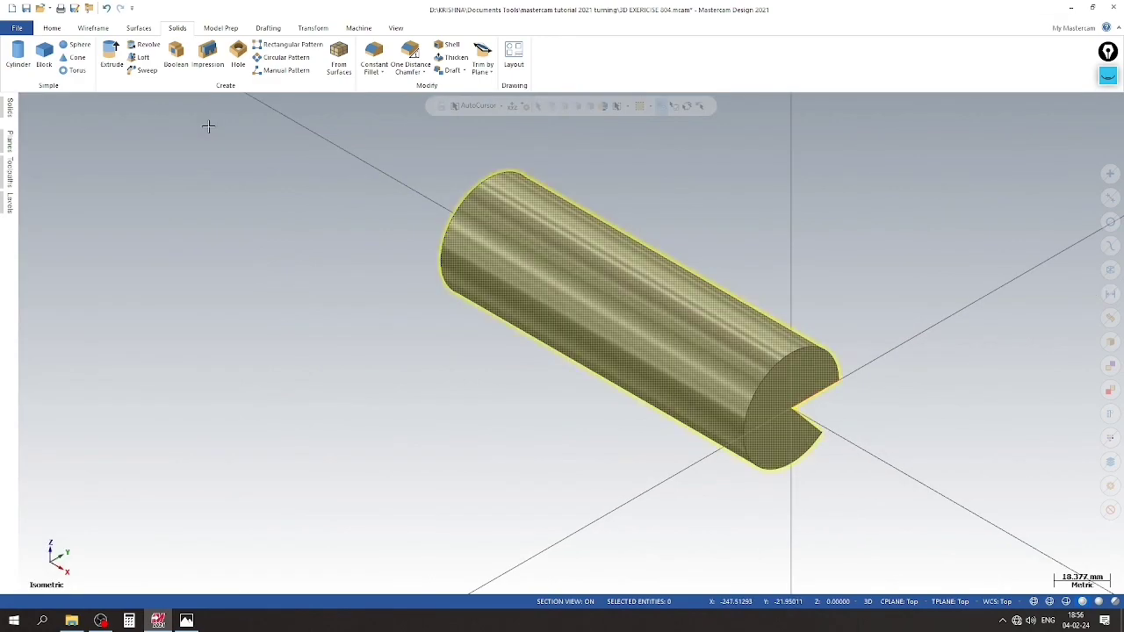
left_click(9, 107)
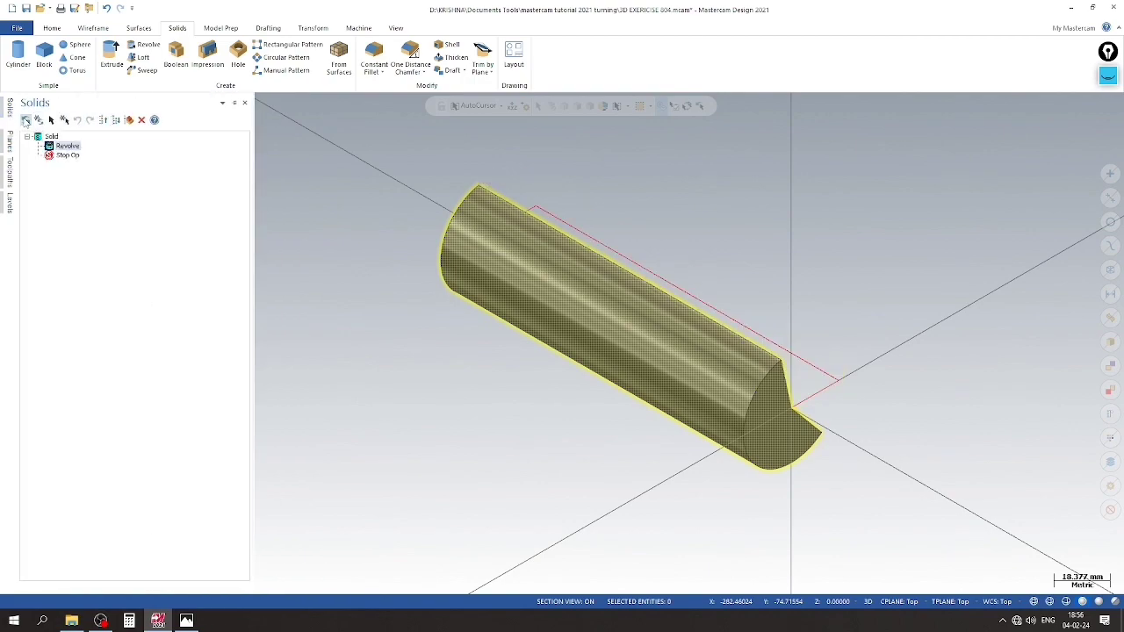
right_click(402, 151)
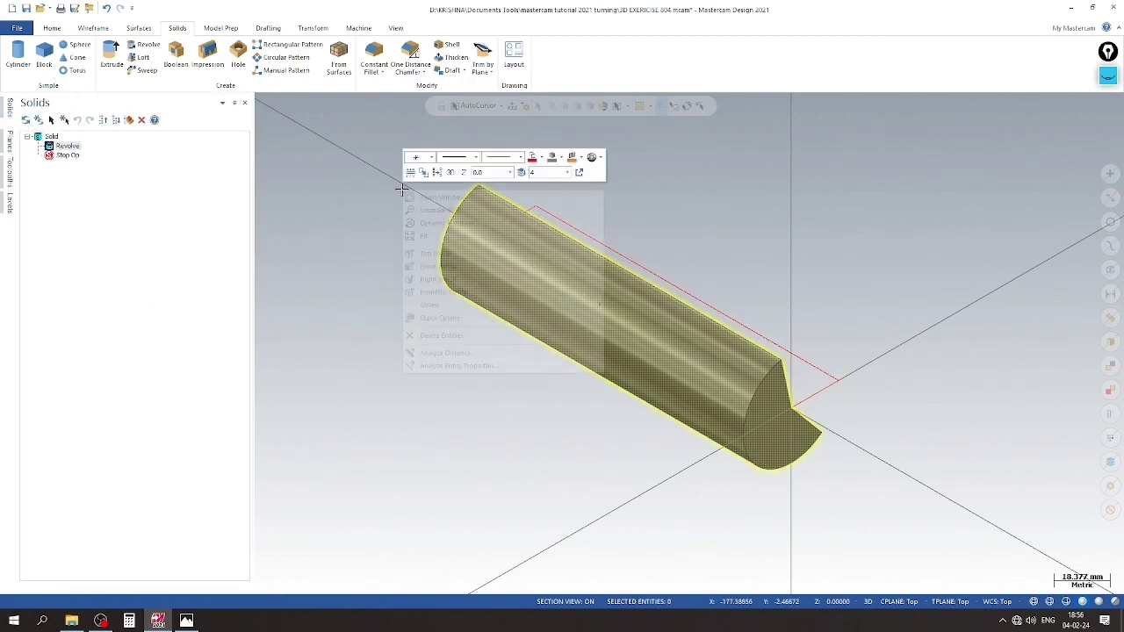
left_click(5, 204)
left_click(70, 151)
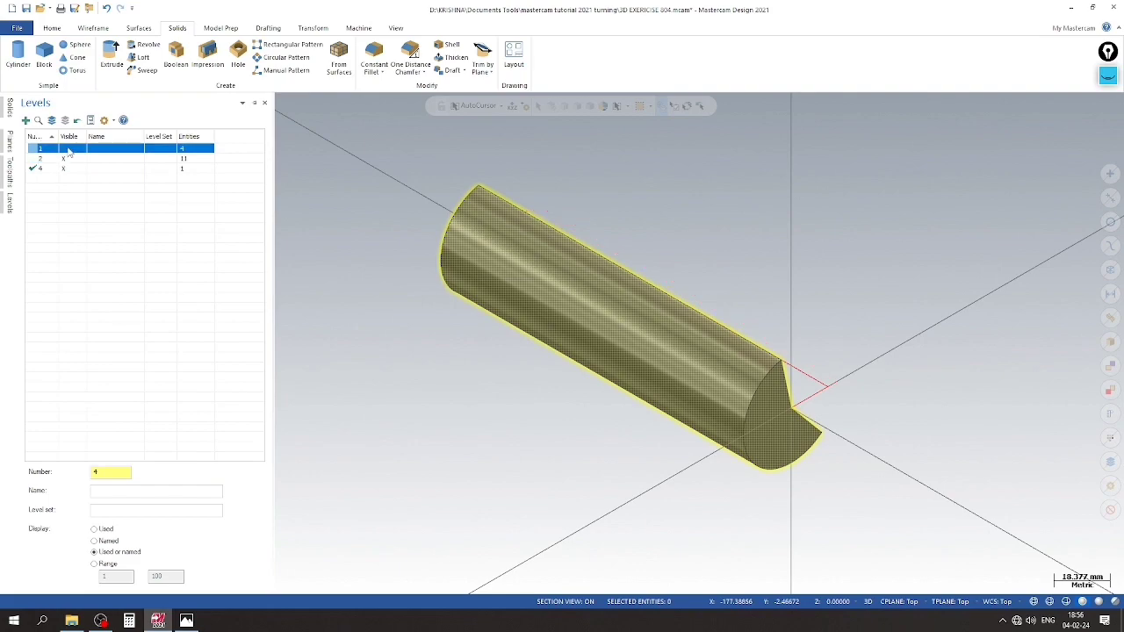
mouse_move(387, 180)
middle_mouse_down()
mouse_move(419, 185)
mouse_move(401, 168)
mouse_move(343, 220)
middle_mouse_up()
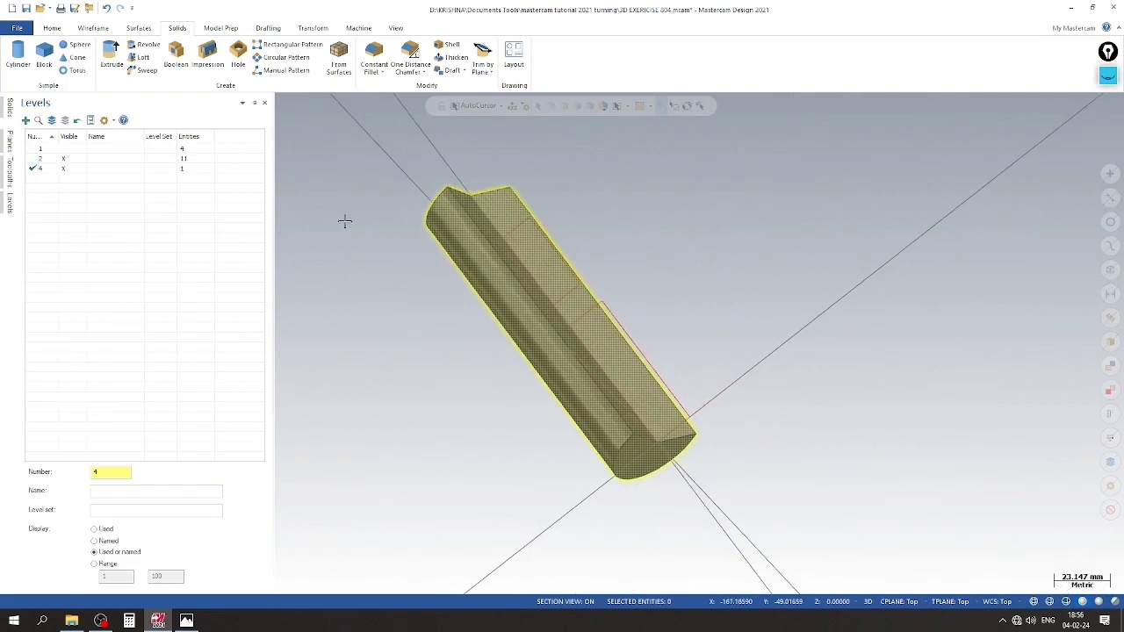
right_click(304, 260)
left_click(346, 245)
scroll(609, 227, "up", 1)
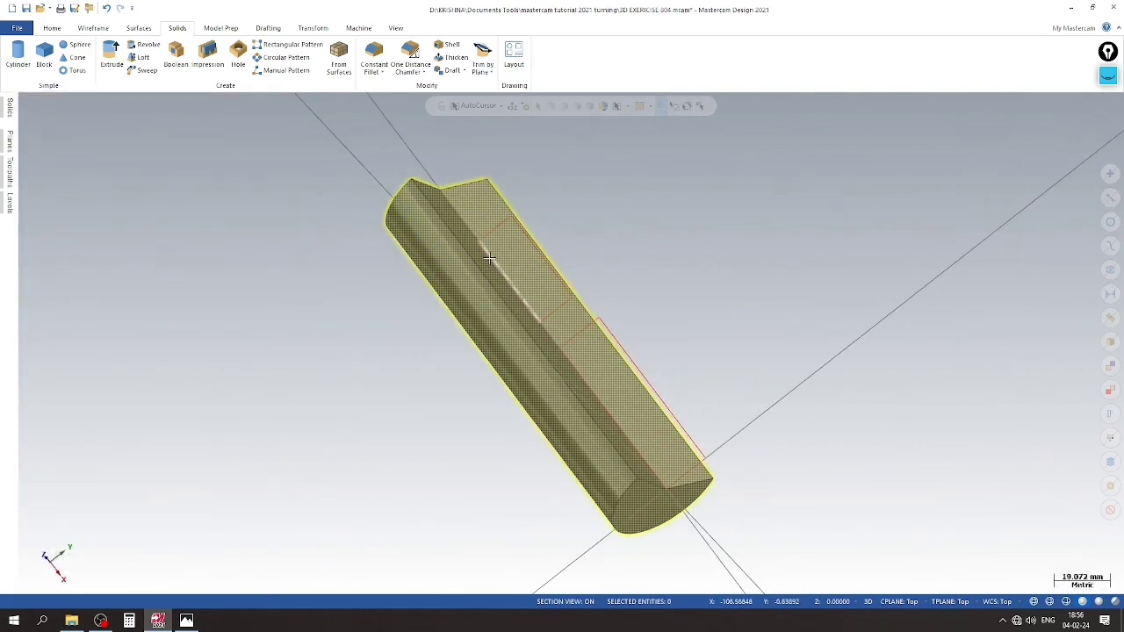
left_click(481, 257)
left_click(481, 258)
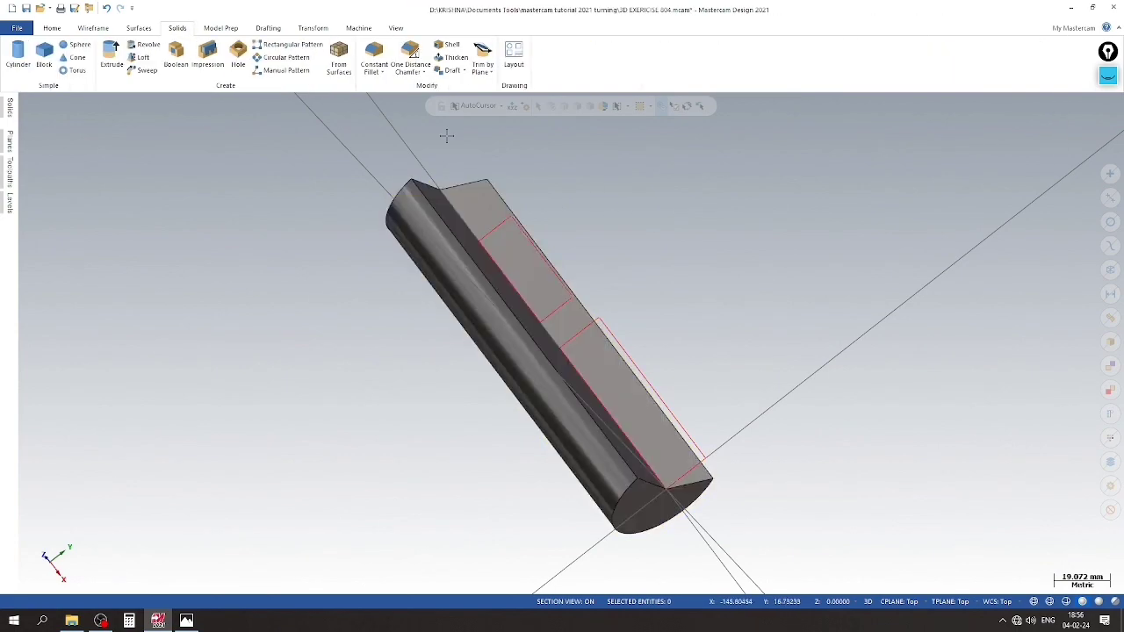
Revolve-cut both groove rectangles about the centre line, removing stepped bores from 107° to 310°
left_click(143, 44)
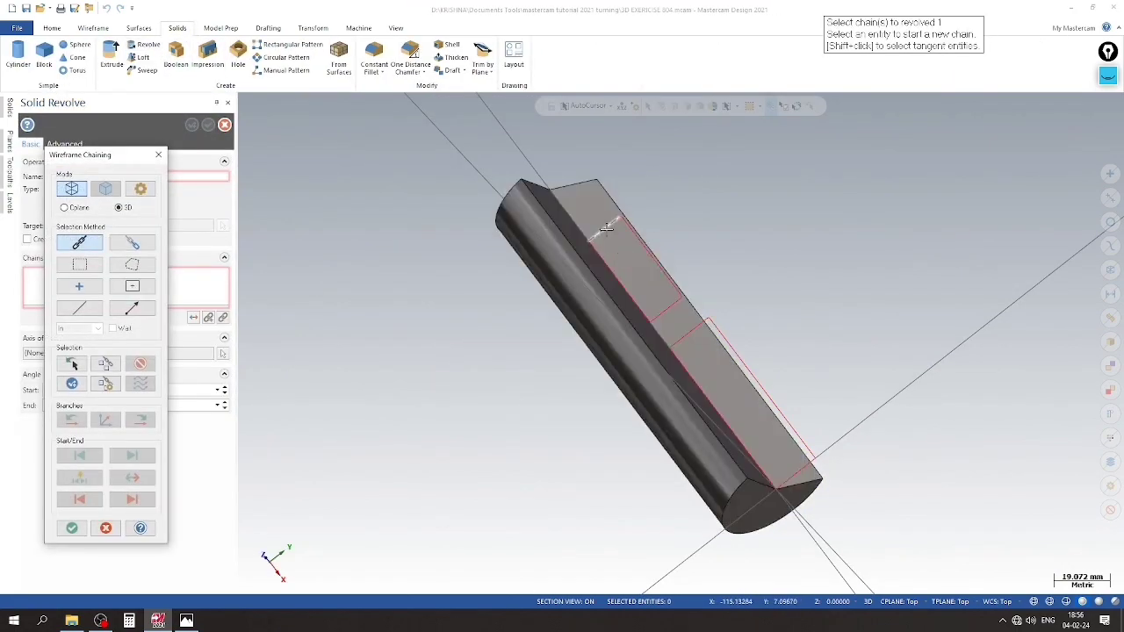
left_click(605, 228)
left_click(693, 334)
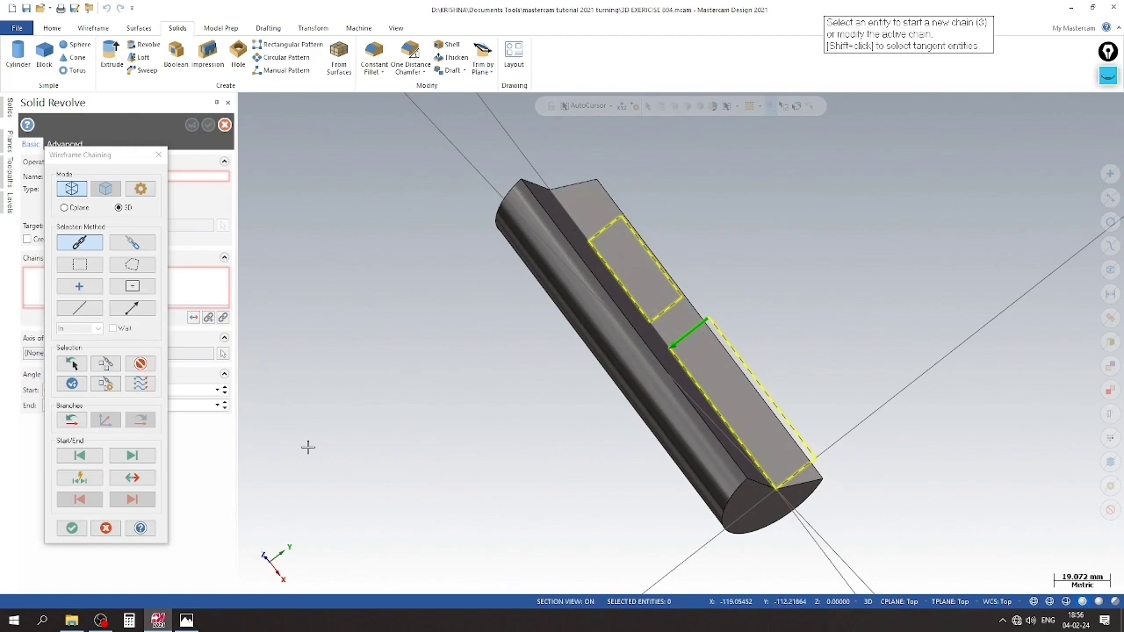
left_click(72, 528)
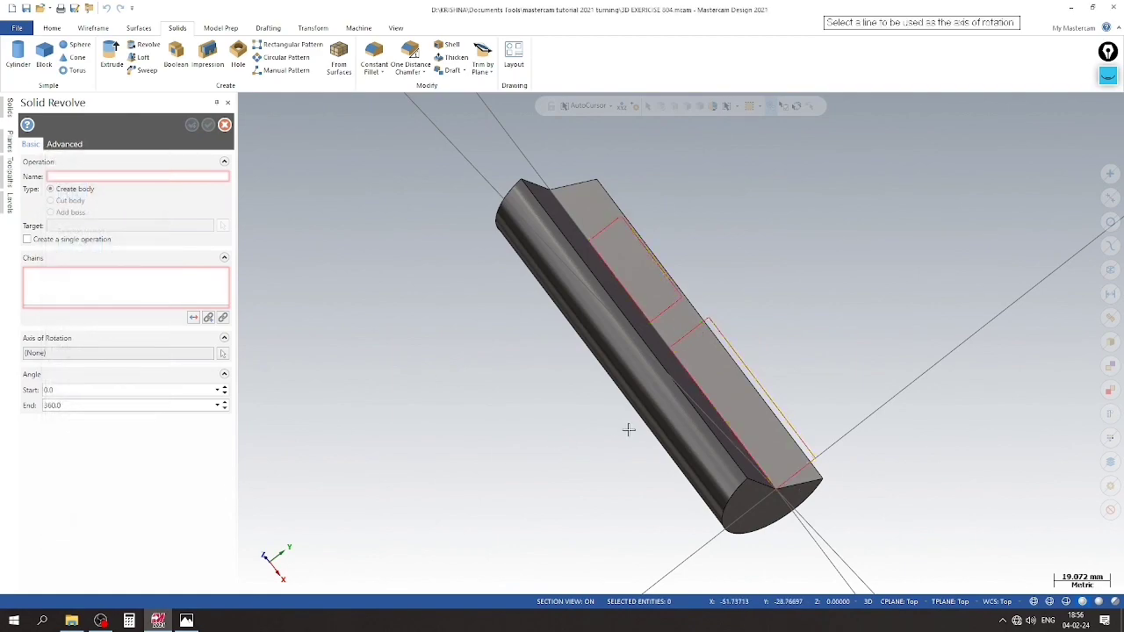
left_click(707, 397)
left_click(52, 201)
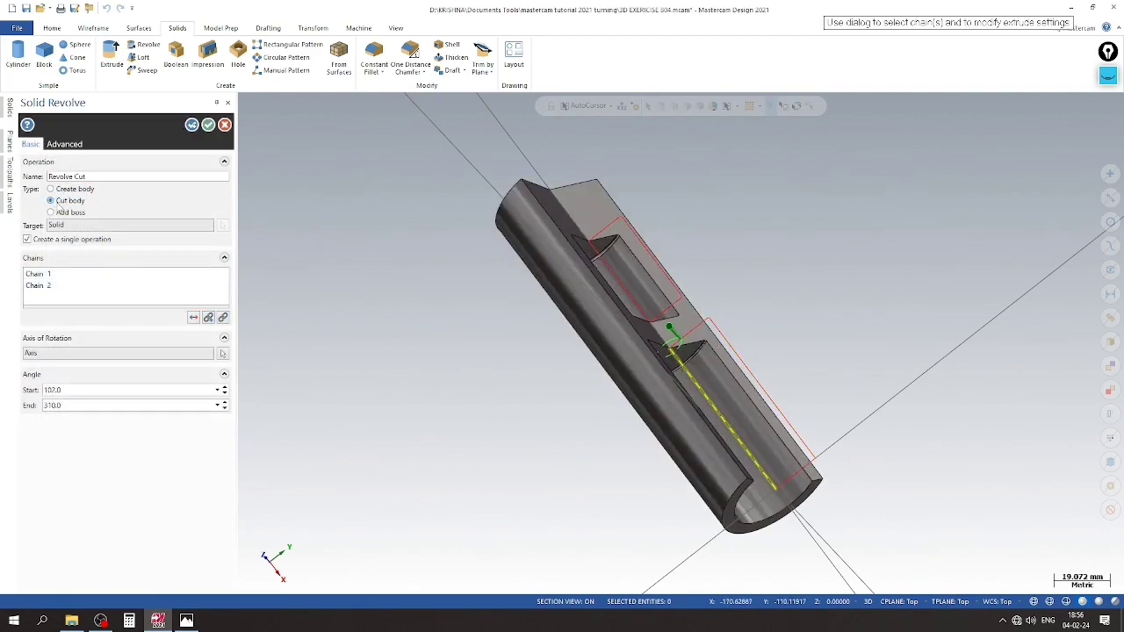
mouse_move(465, 286)
middle_mouse_down()
mouse_move(848, 321)
mouse_move(499, 279)
mouse_move(502, 309)
middle_mouse_up()
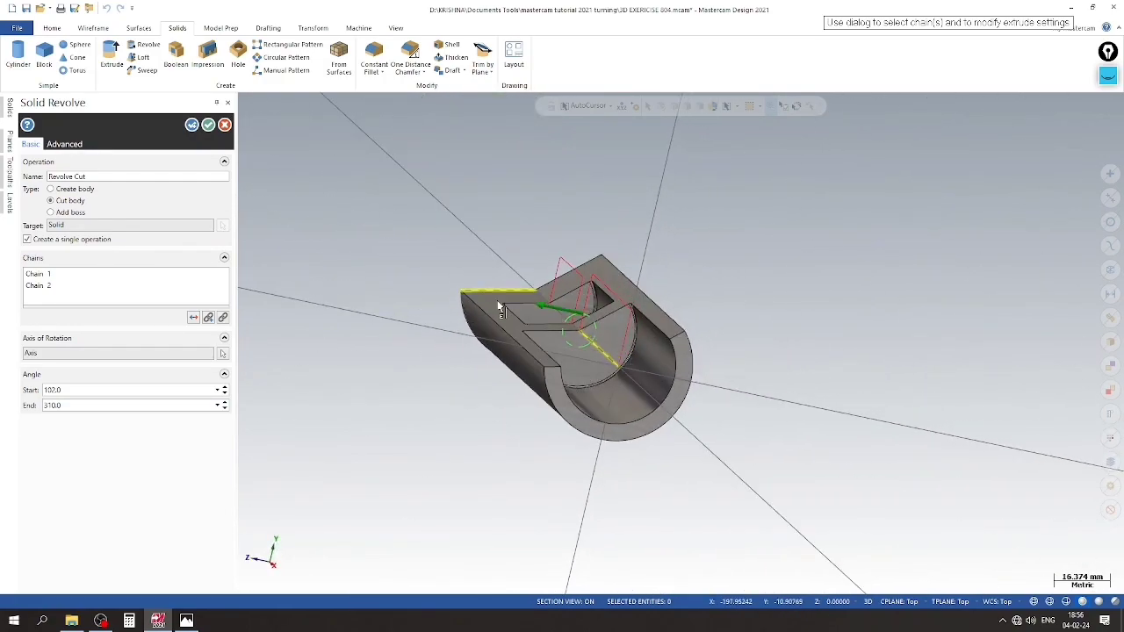
left_click(209, 125)
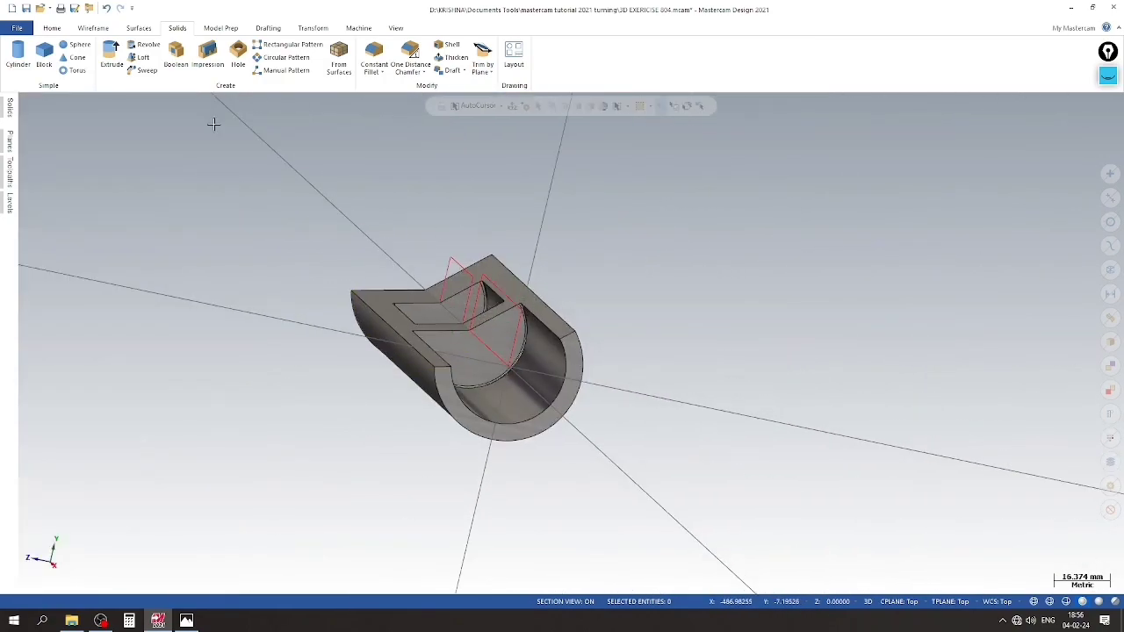
Hide the red wireframe geometry on level 2, leaving level 4 visible
left_click(10, 204)
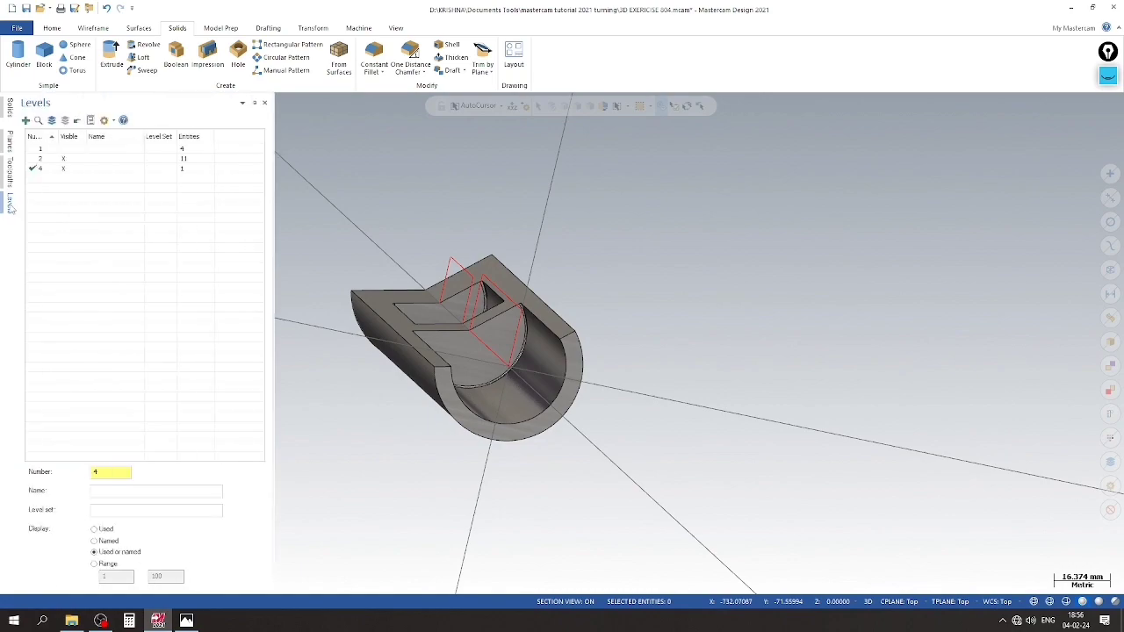
left_click(67, 169)
left_click(66, 168)
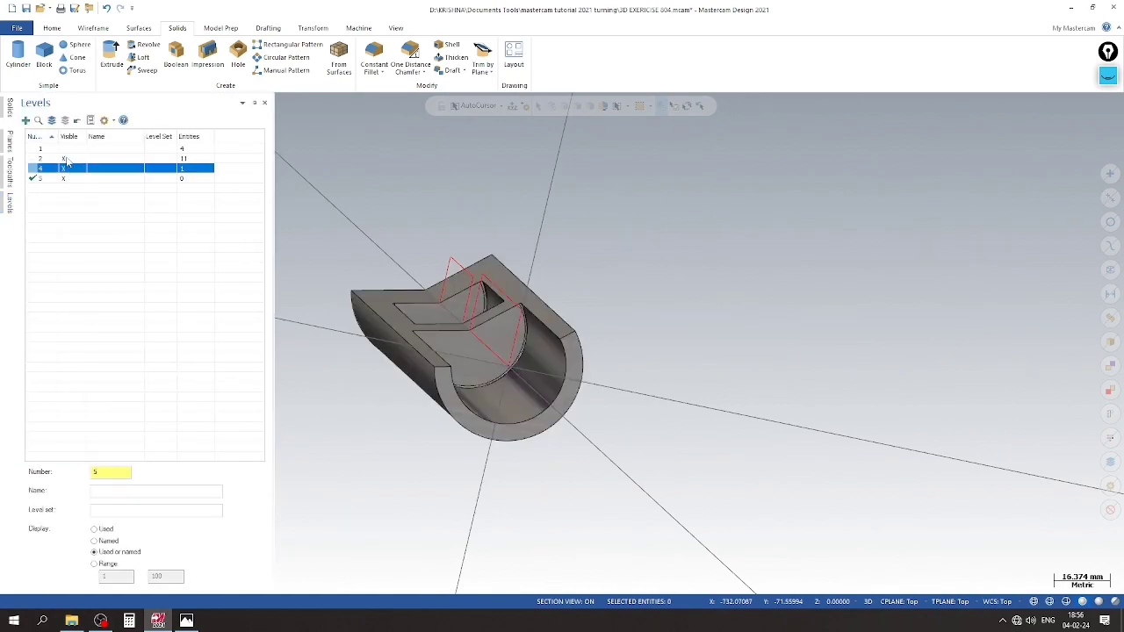
left_click(67, 159)
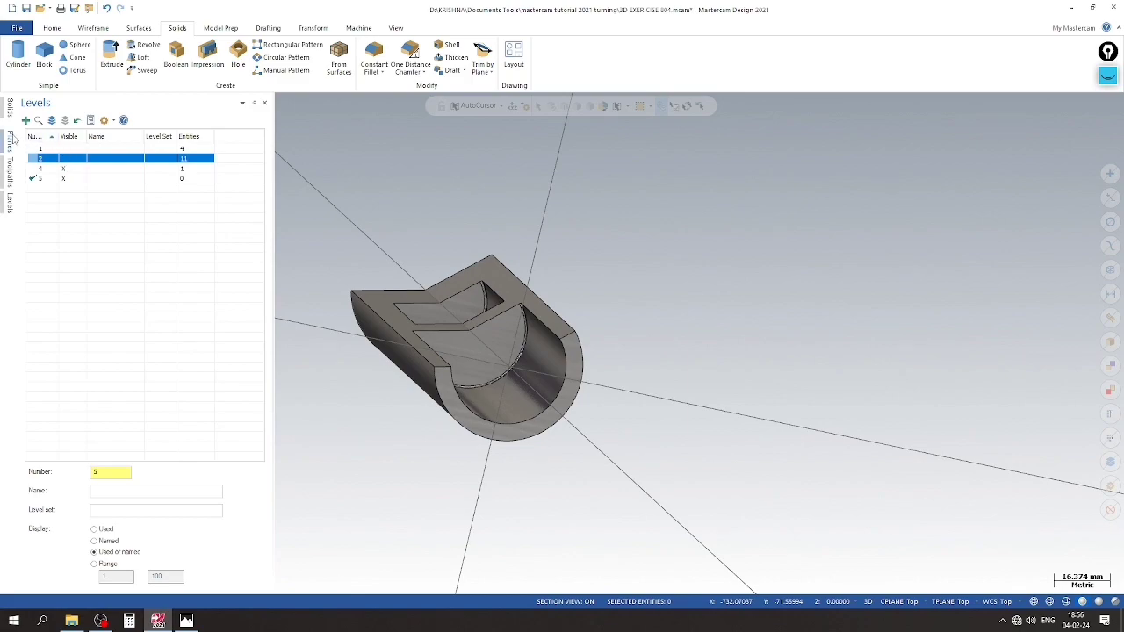
Edit the base Revolve so it spans Start 0° to End 360°
left_click(9, 108)
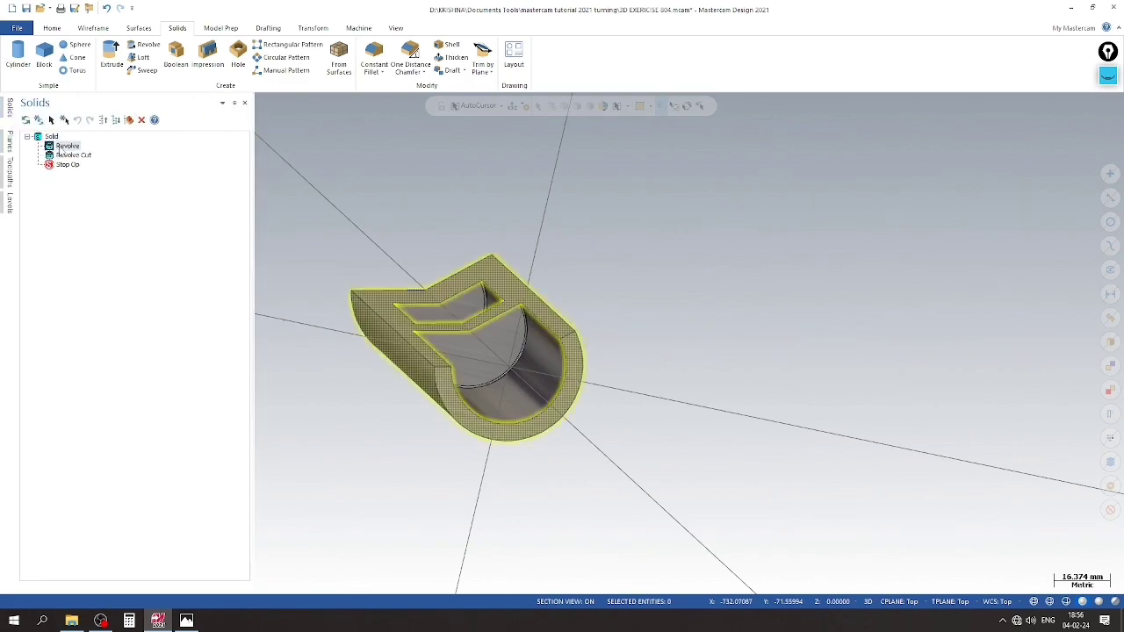
double_click(63, 145)
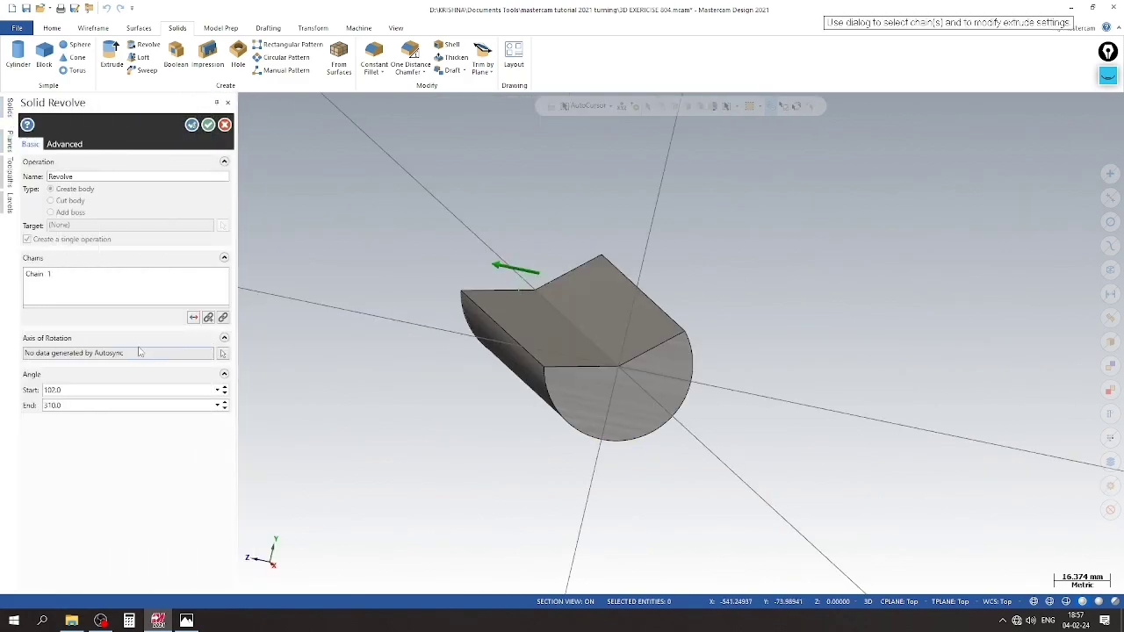
left_click(82, 390)
left_click(72, 405)
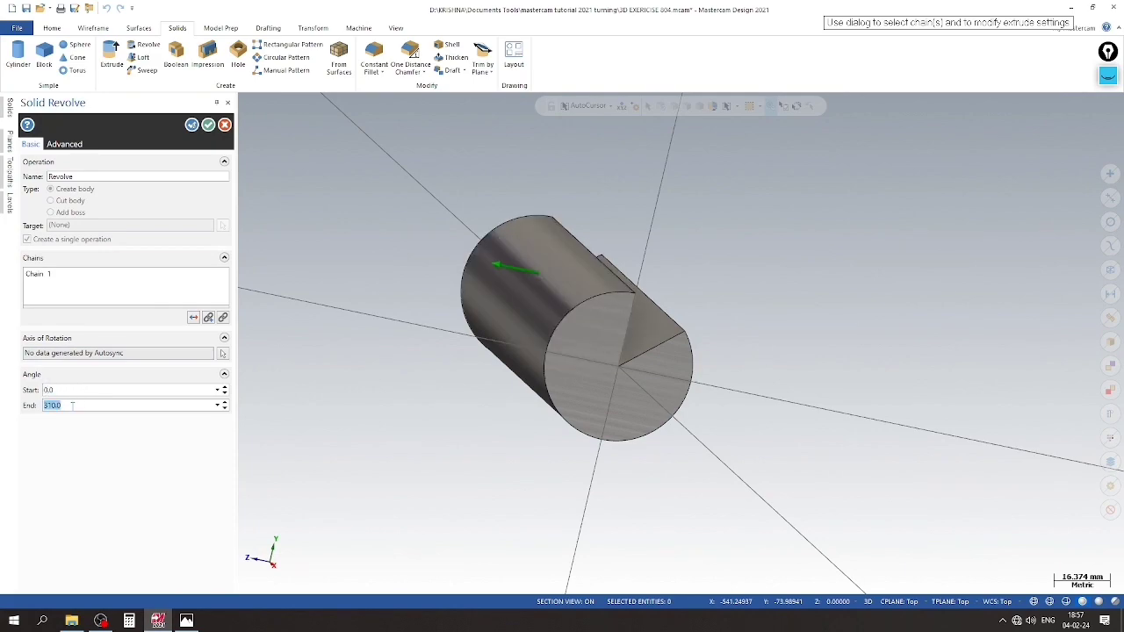
type("360")
key("Return")
left_click(208, 124)
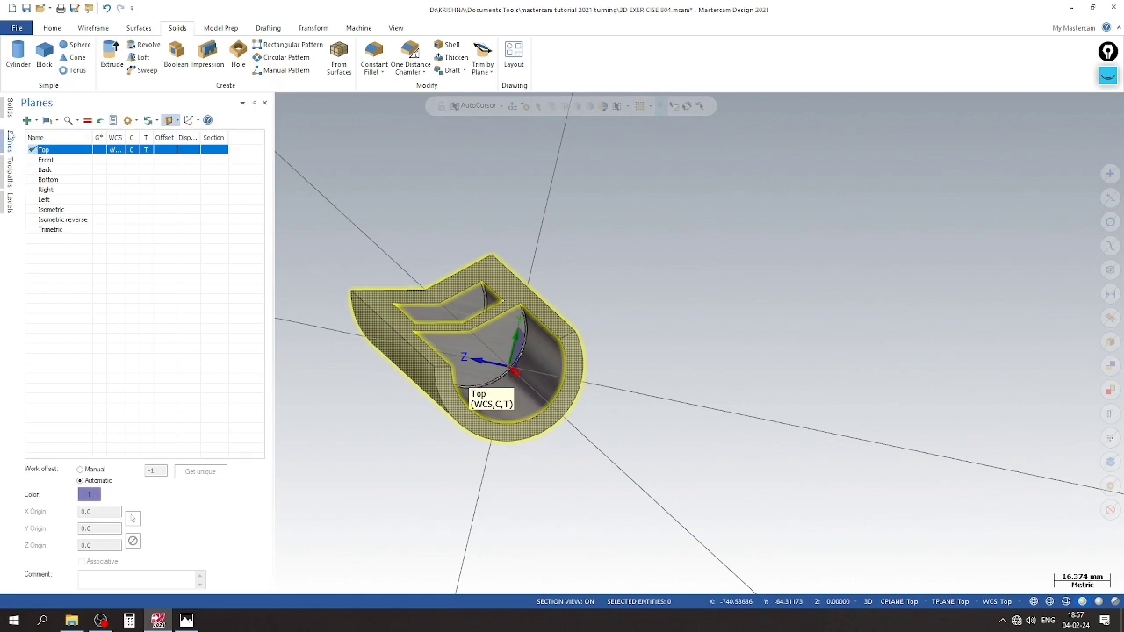
mouse_move(10, 117)
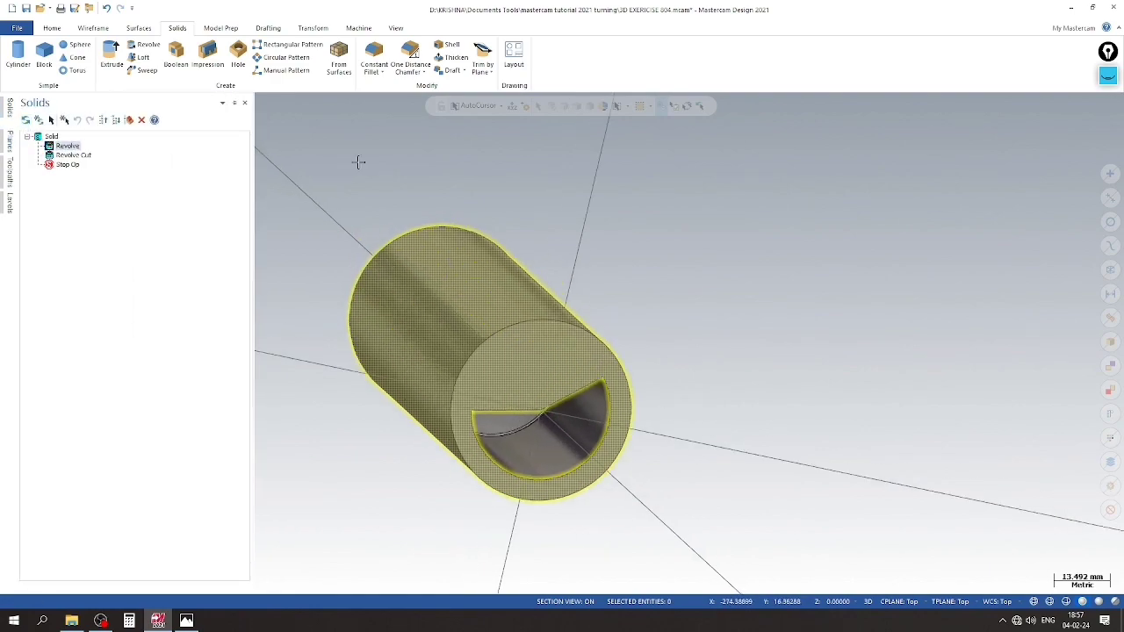
Edit the Revolve Cut to run from Start 0° to End 360° and accept it
mouse_move(358, 160)
middle_mouse_down()
mouse_move(383, 316)
mouse_move(359, 323)
middle_mouse_up()
right_click(283, 202)
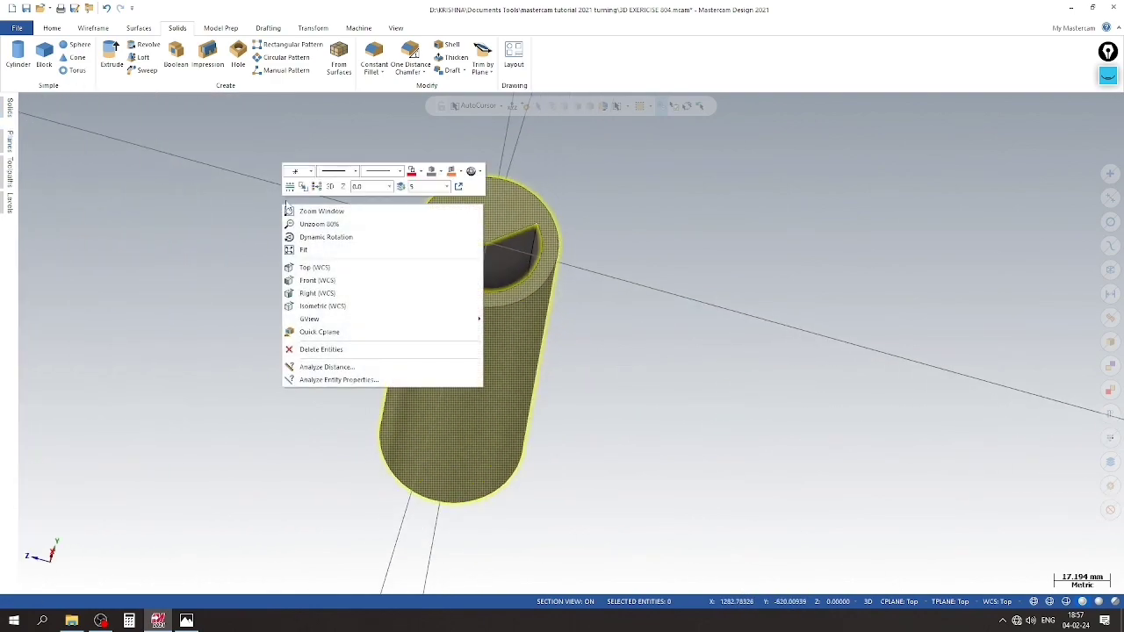
scroll(323, 367, "up", 2)
scroll(324, 367, "down", 1)
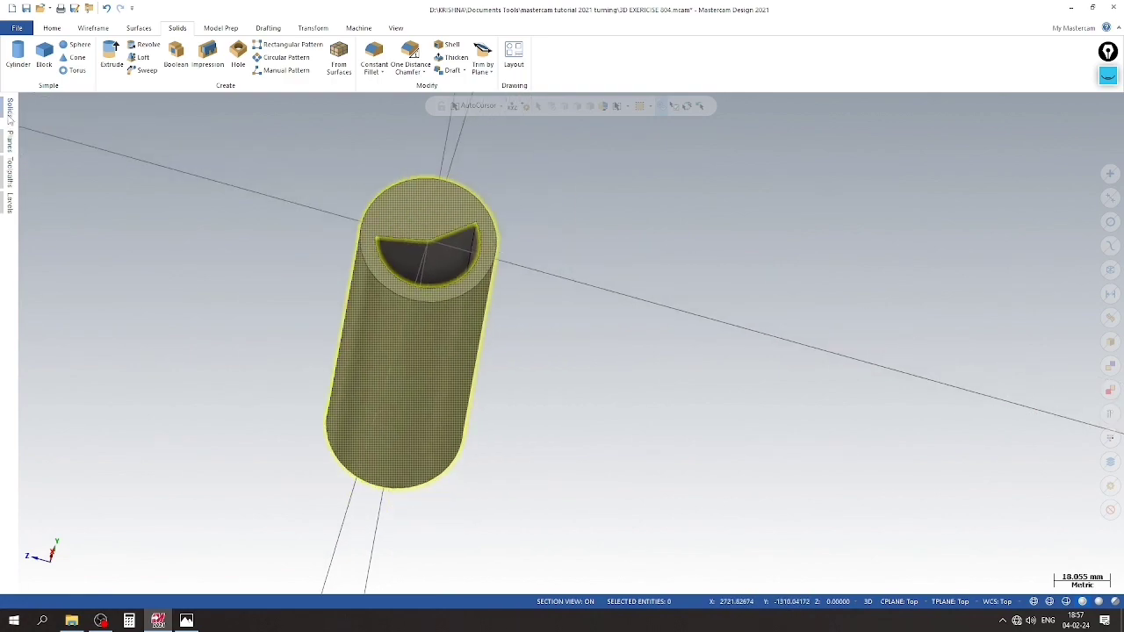
left_click(68, 154)
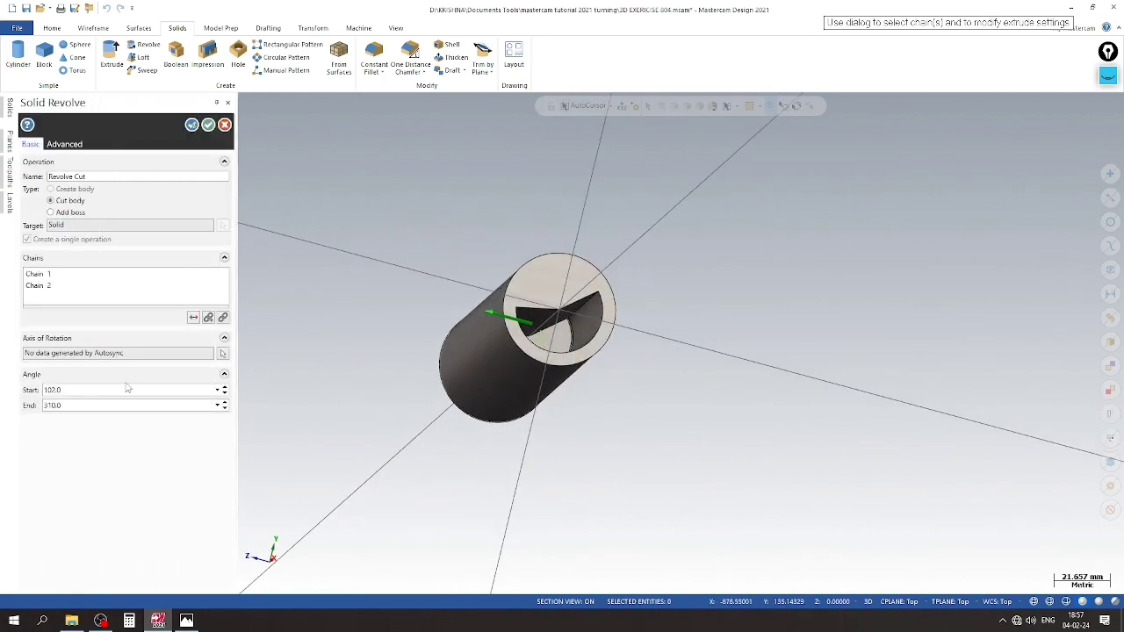
double_click(106, 392)
key("Return")
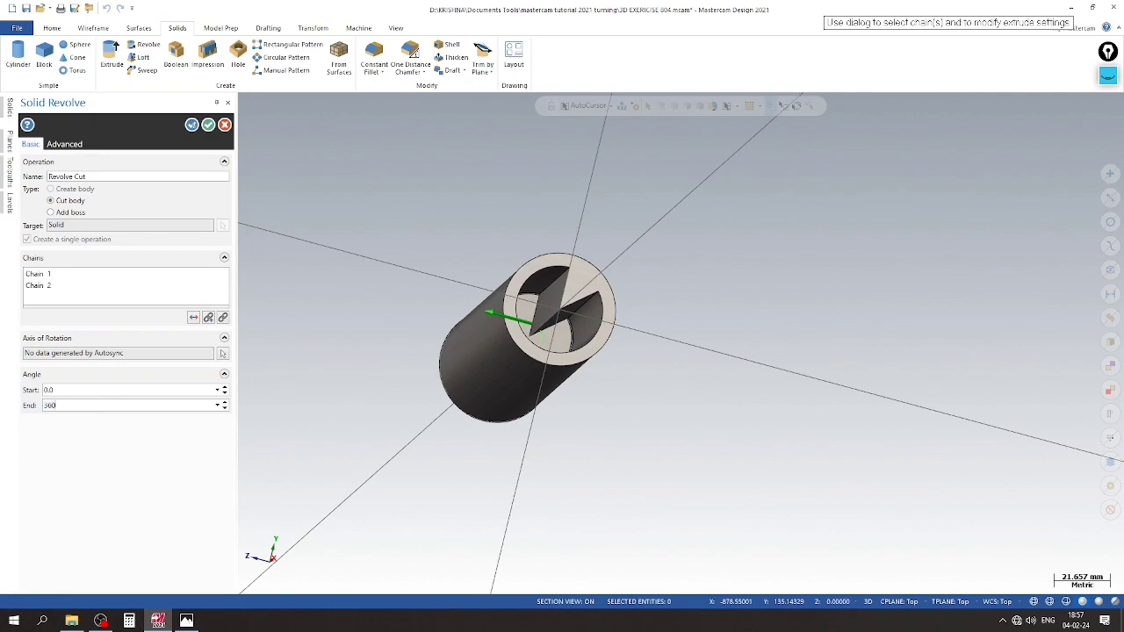
key("Return")
left_click(208, 124)
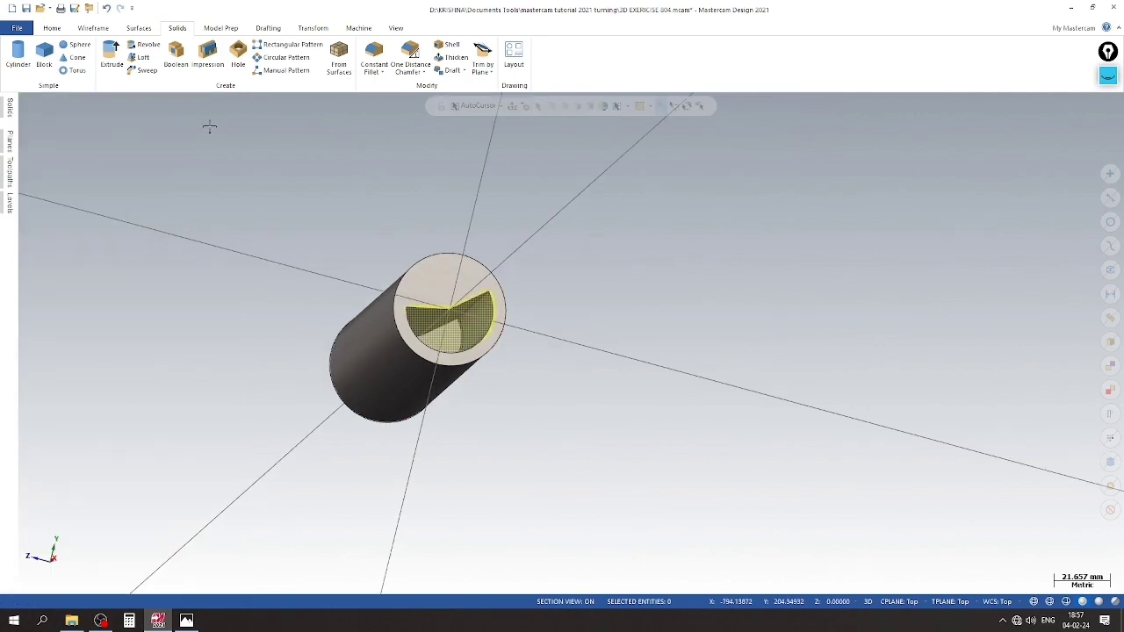
Inspect the tube in wireframe and shaded modes from Top and isometric views
left_click(11, 107)
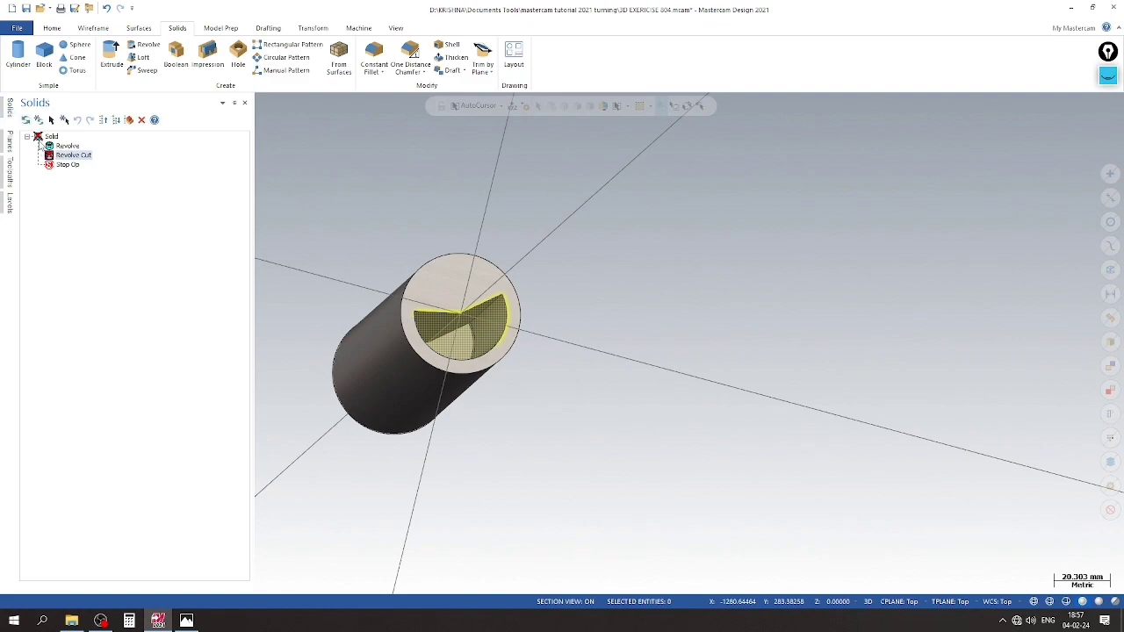
scroll(351, 255, "down", 2)
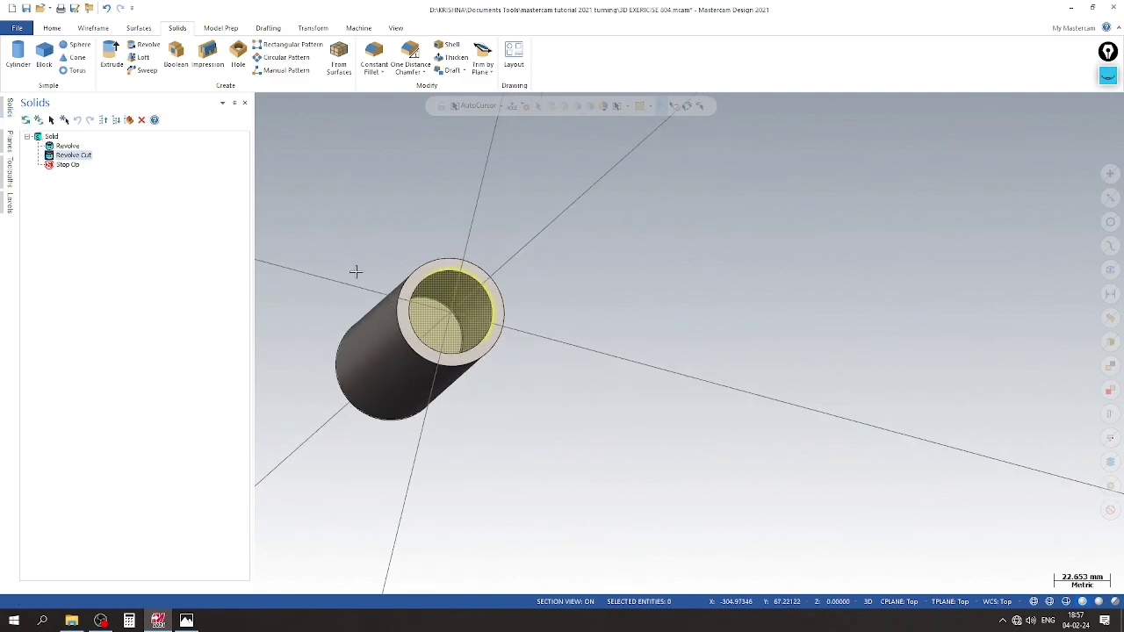
right_click(494, 233)
left_click(422, 409)
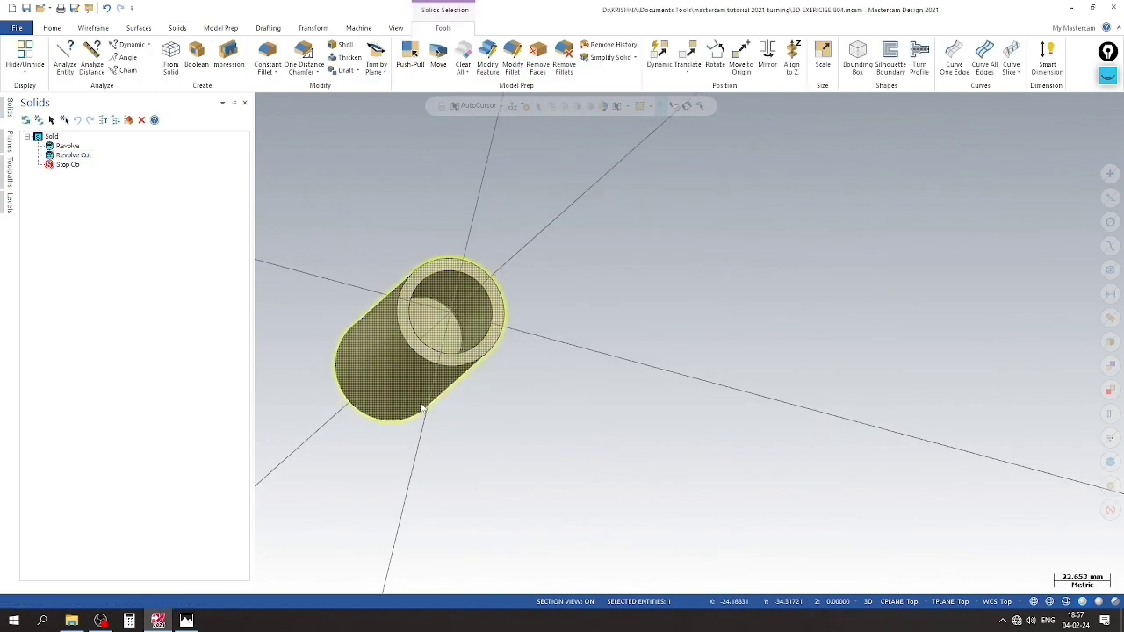
left_click(421, 408)
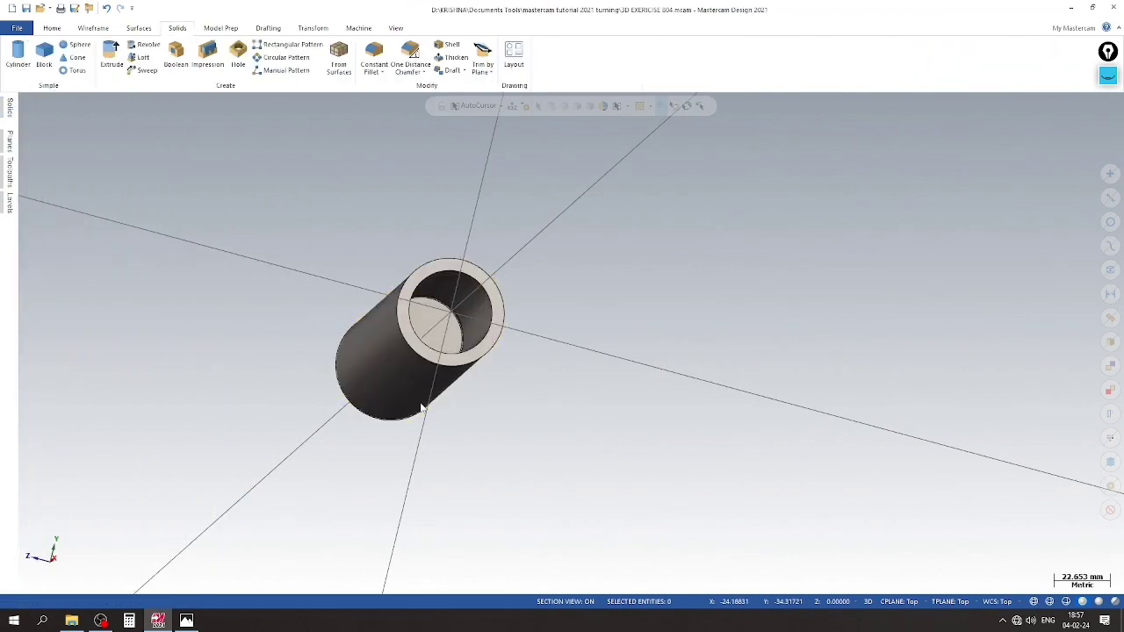
left_click(1031, 602)
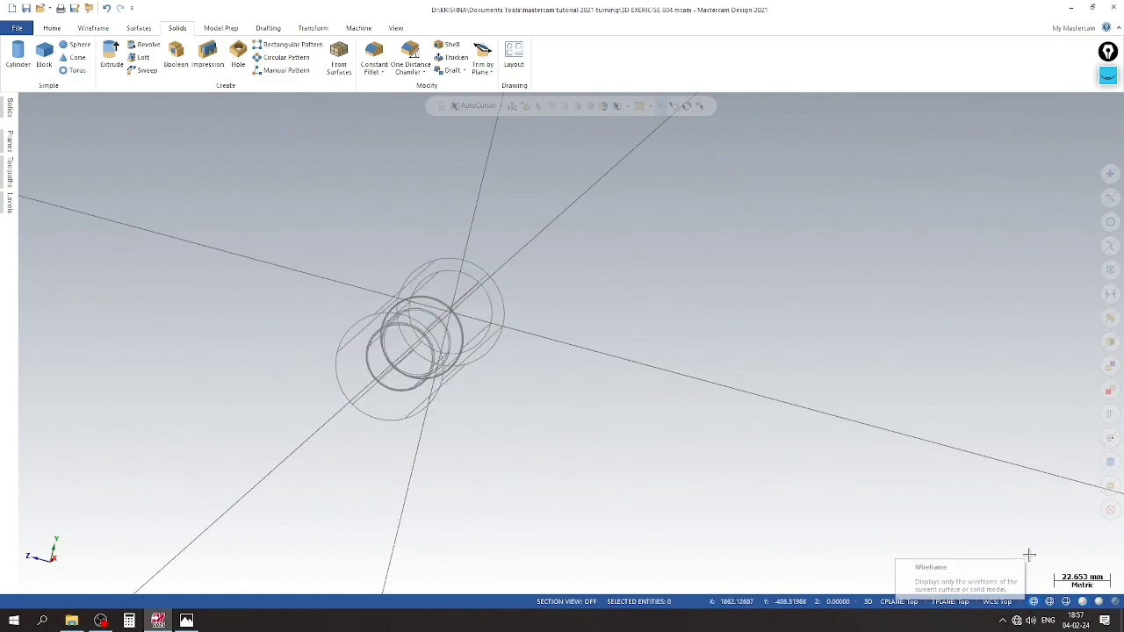
right_click(1025, 553)
left_click(955, 435)
scroll(527, 272, "up", 2)
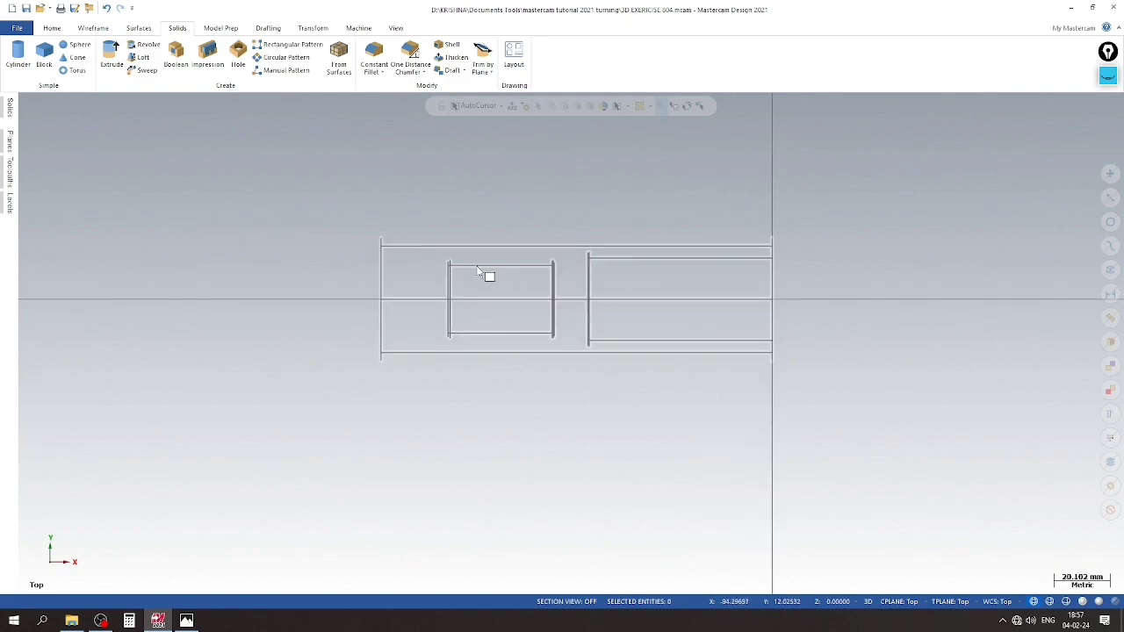
scroll(481, 255, "up", 1)
key("alt+7")
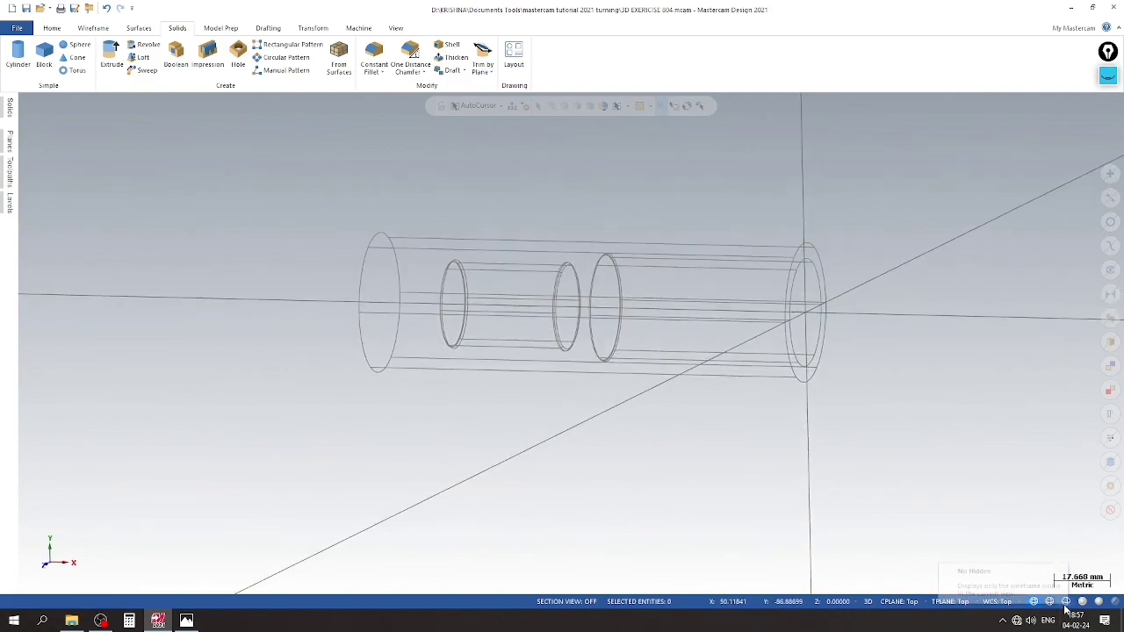
left_click(1079, 603)
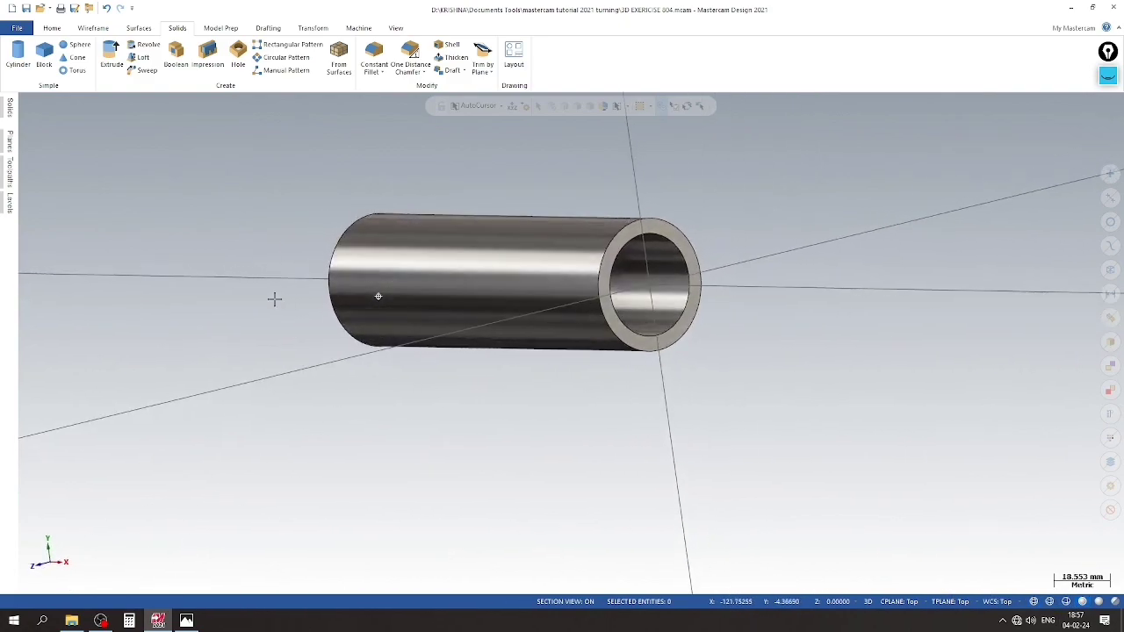
Set a Quick Cplane on the tube's left end face, checking drawing 804
middle_click_drag(276, 299, 590, 290)
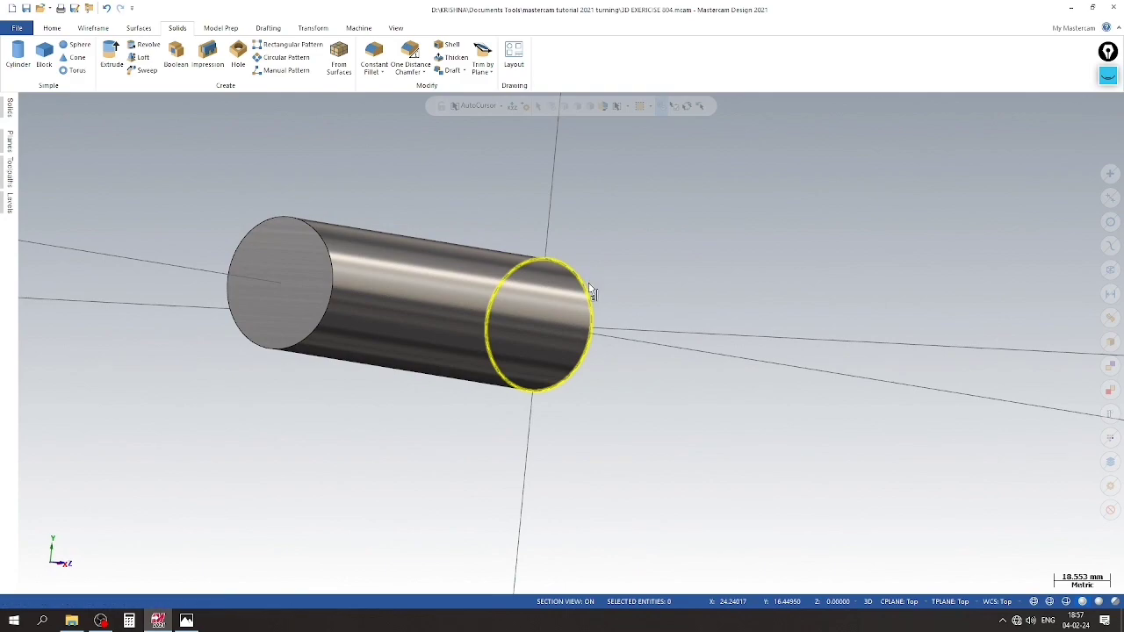
right_click(687, 239)
left_click(723, 365)
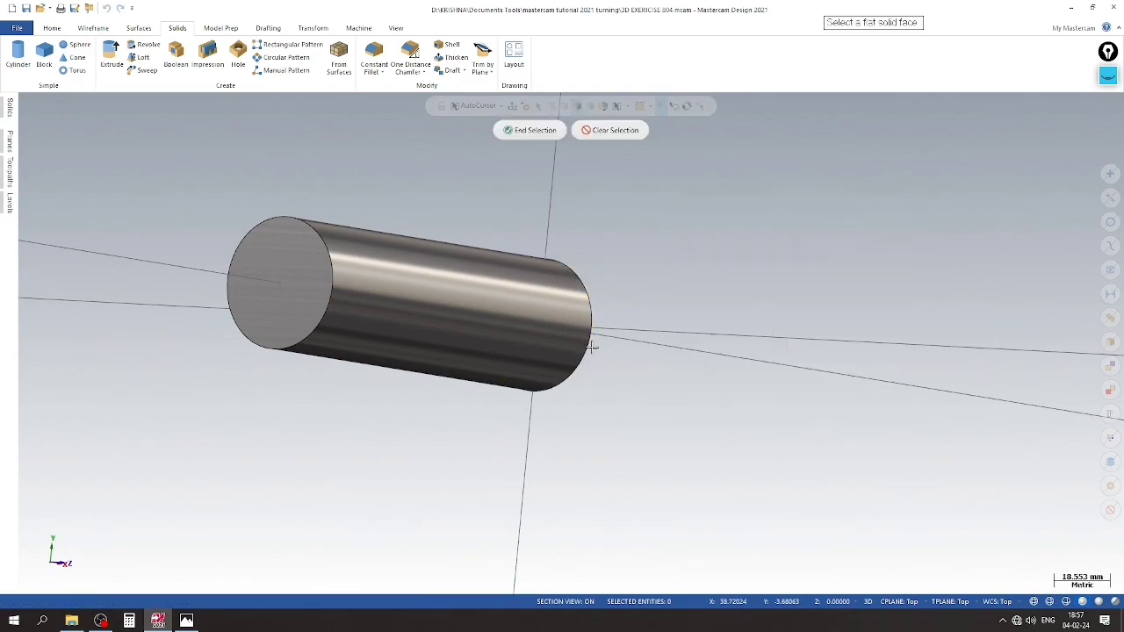
left_click(253, 293)
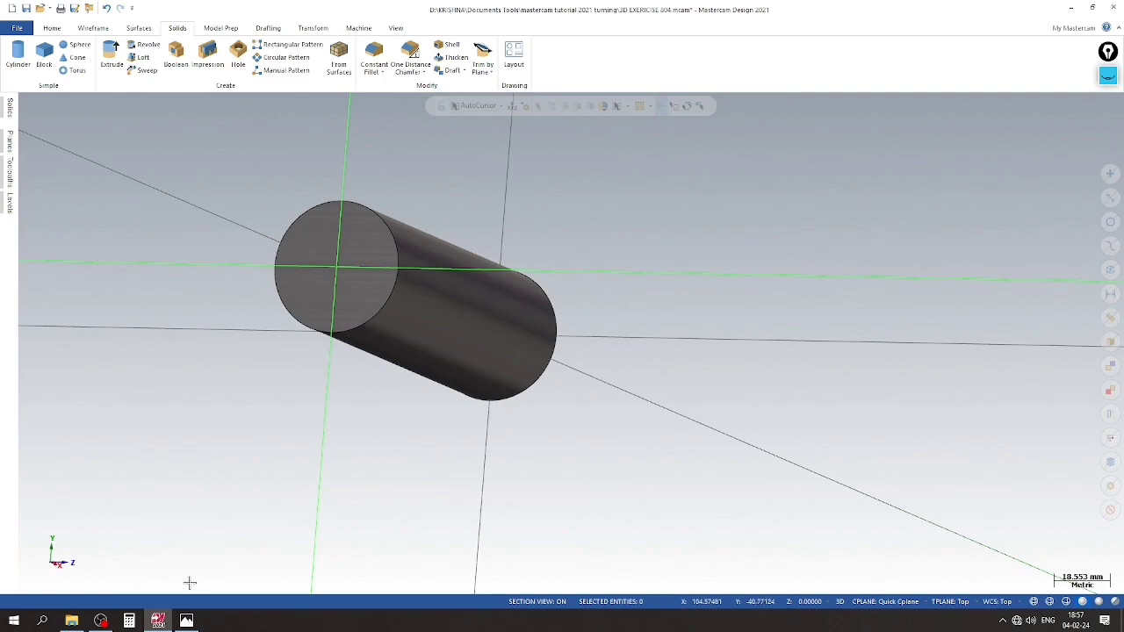
left_click(186, 621)
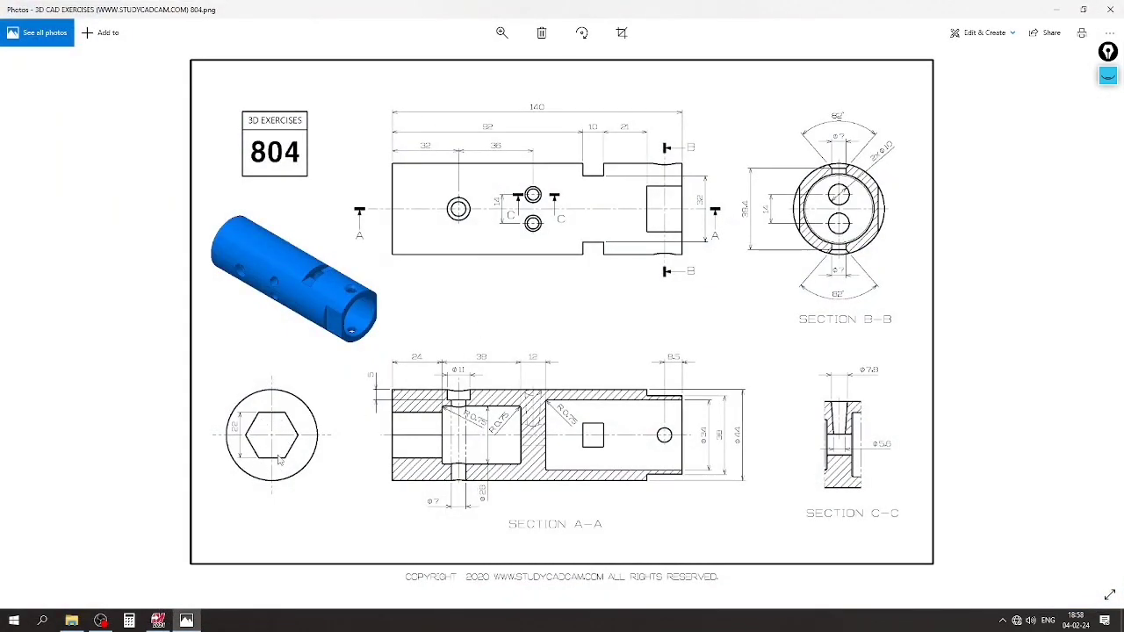
left_click(187, 621)
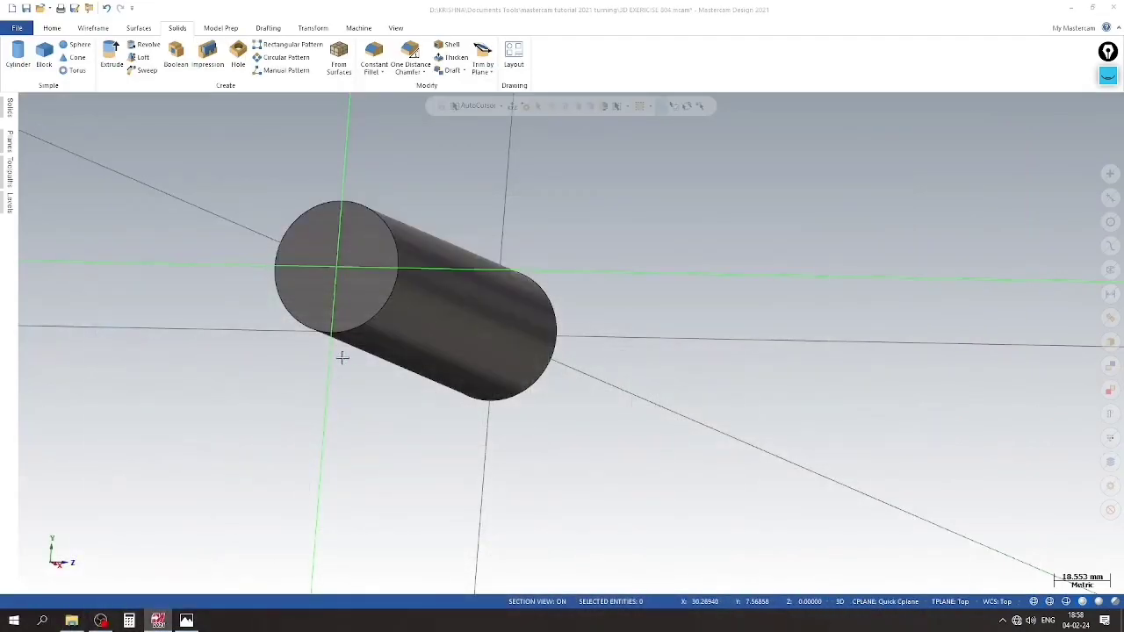
Start a polygon centred on the cylinder end, first trying a 22 mm corner radius
left_click(92, 29)
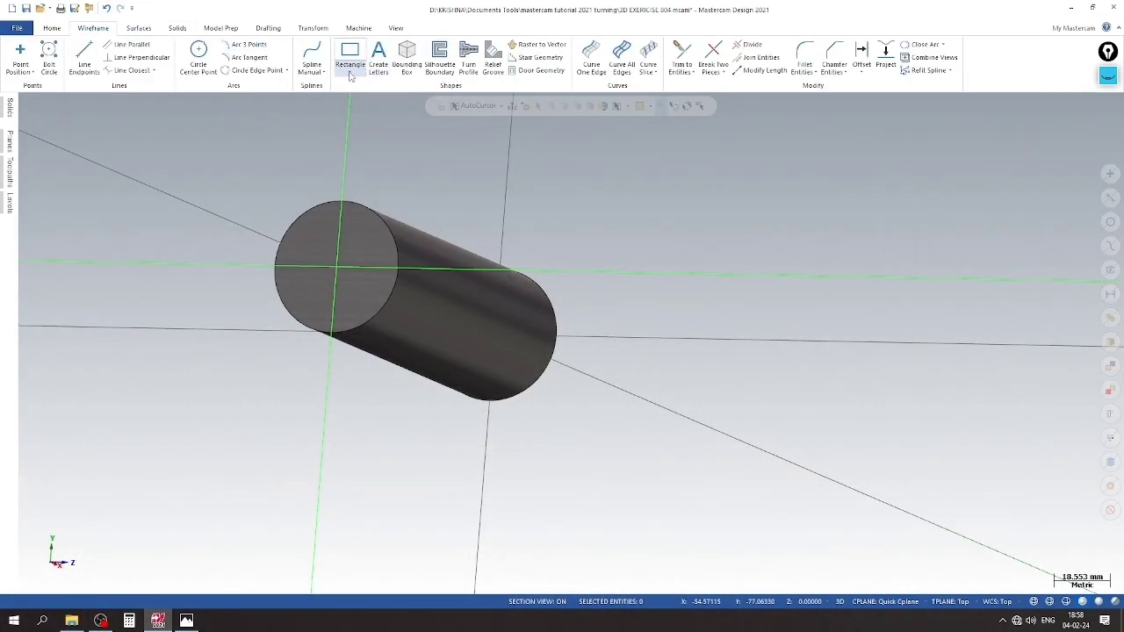
left_click(349, 70)
left_click(362, 111)
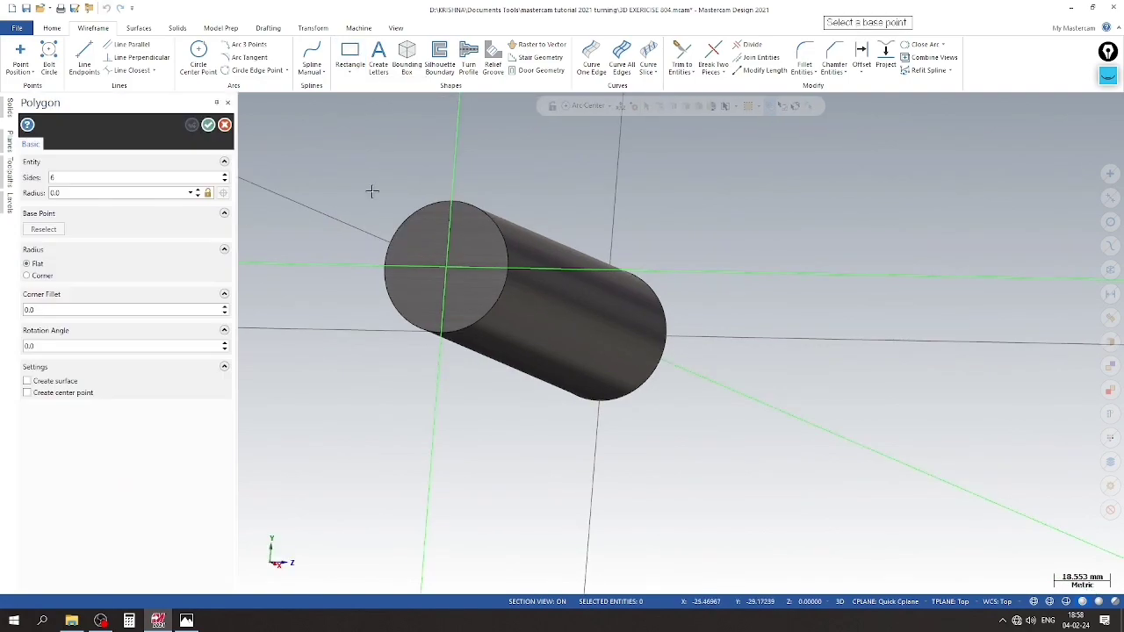
left_click(395, 219)
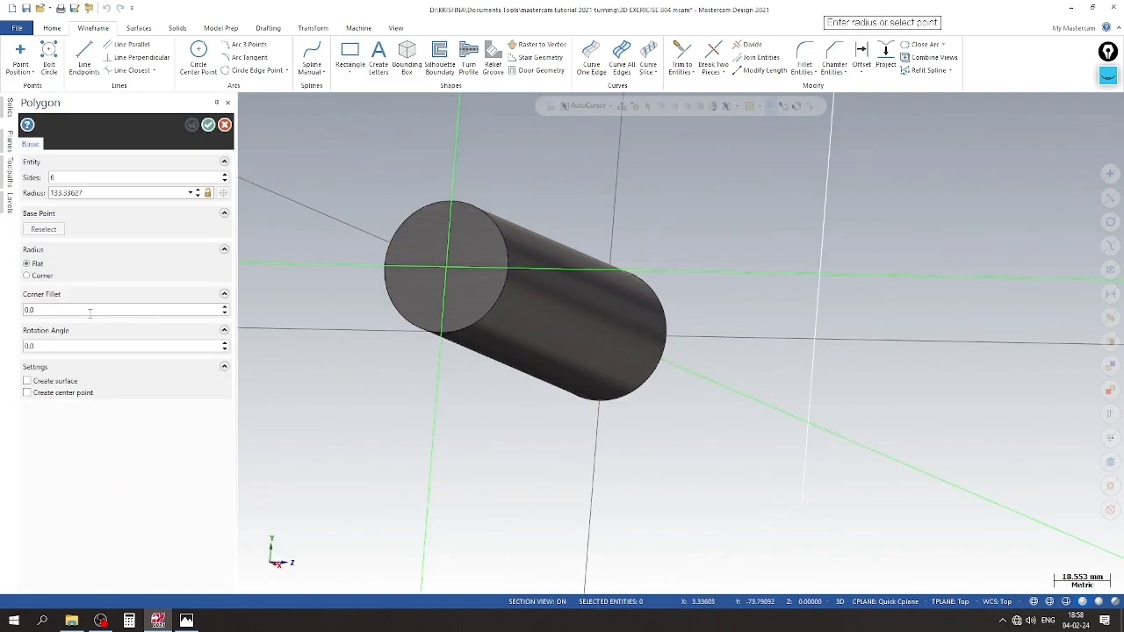
left_click(40, 278)
left_click(108, 193)
type("22")
key("Return")
Change the radius to 11 mm measured to corners, verify against drawing 804, and create the hexagon
scroll(367, 220, "up", 2)
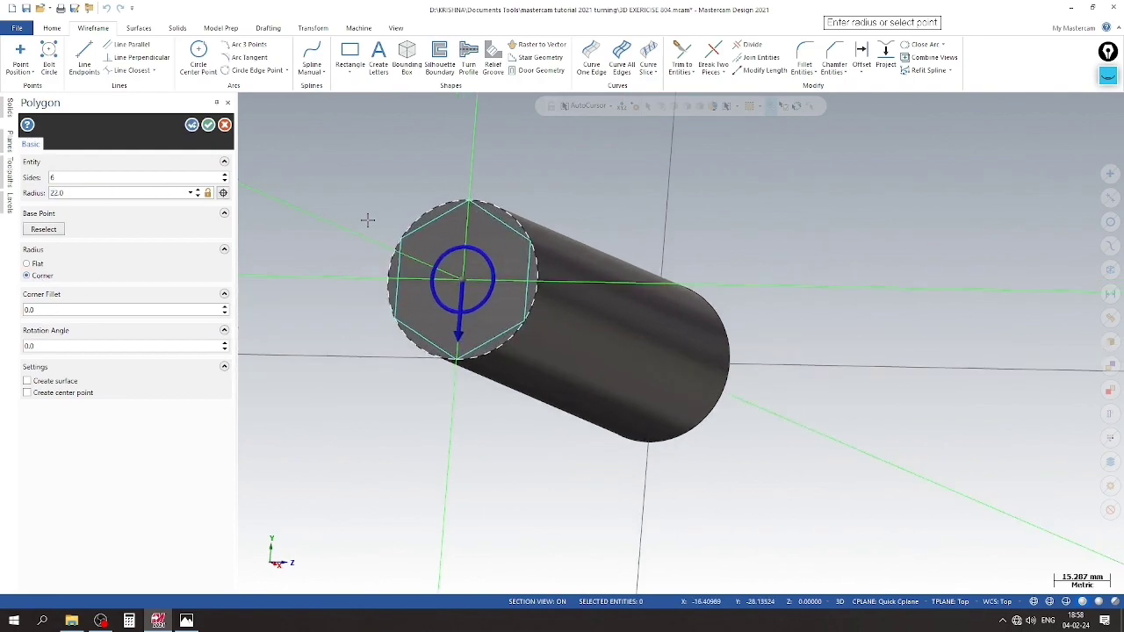
left_click(27, 263)
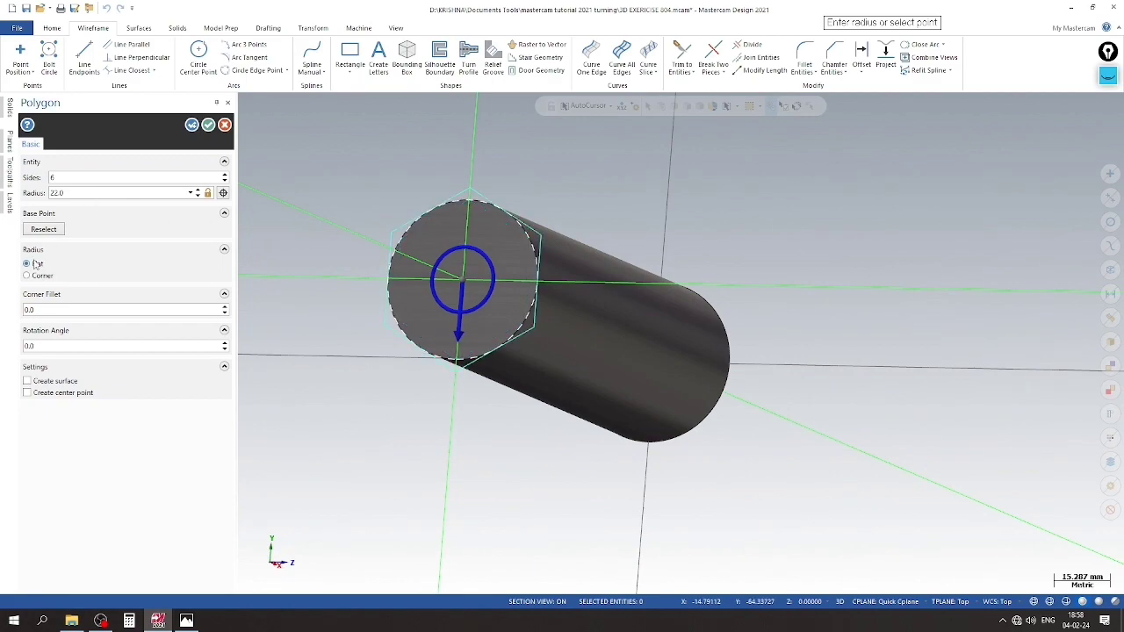
left_click(37, 278)
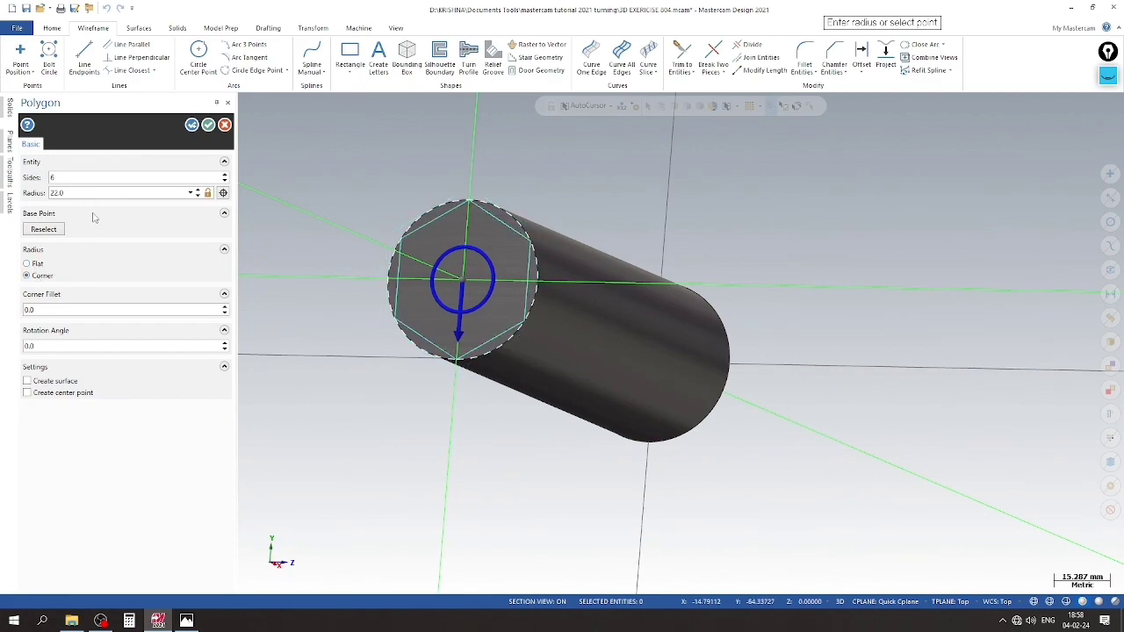
type("11")
key("Return")
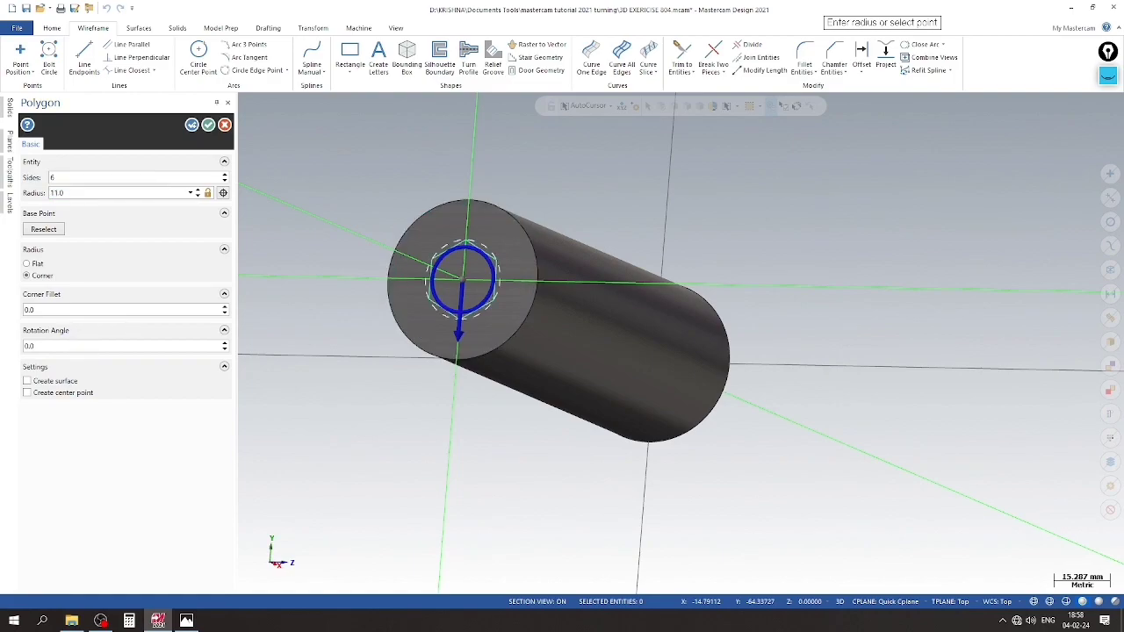
left_click(186, 621)
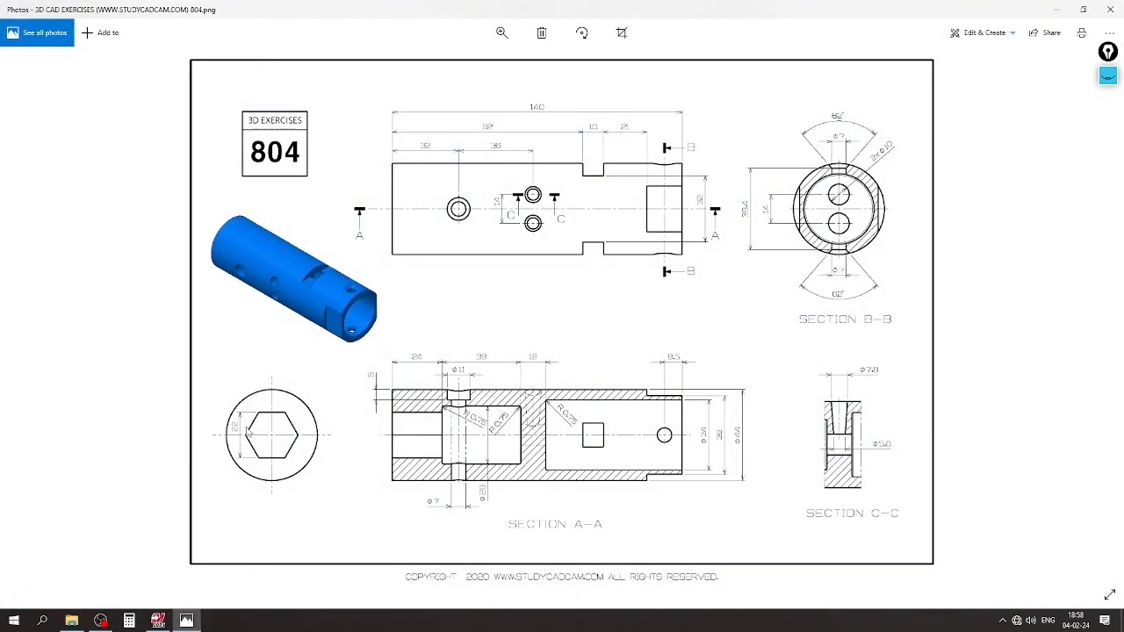
left_click(158, 621)
scroll(522, 319, "up", 1)
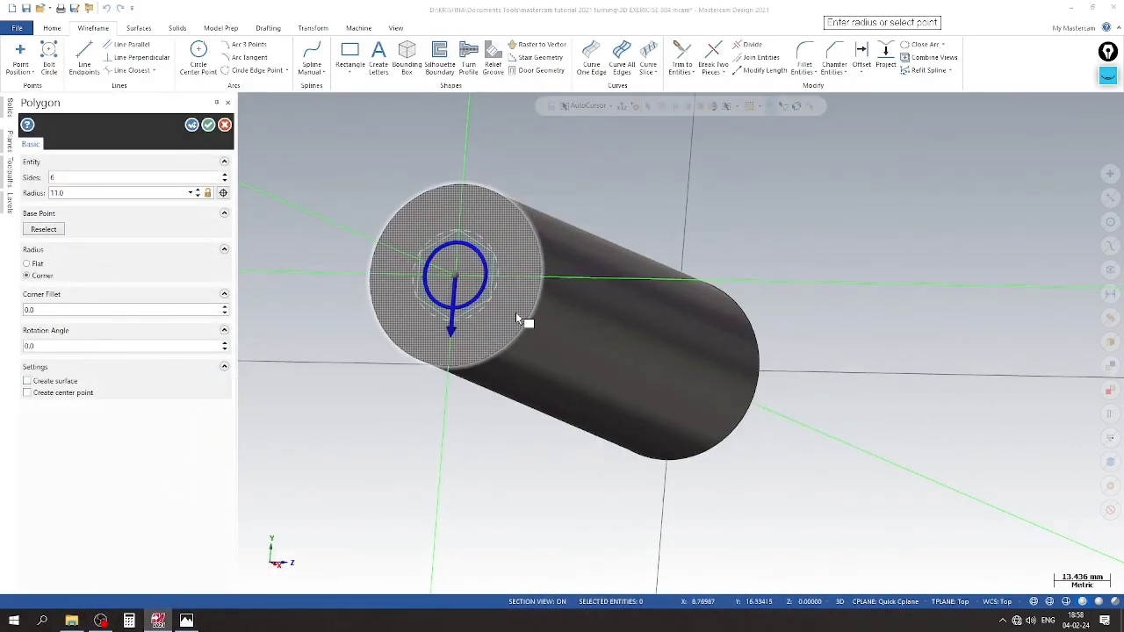
scroll(501, 296, "up", 1)
scroll(389, 263, "up", 1)
left_click(186, 621)
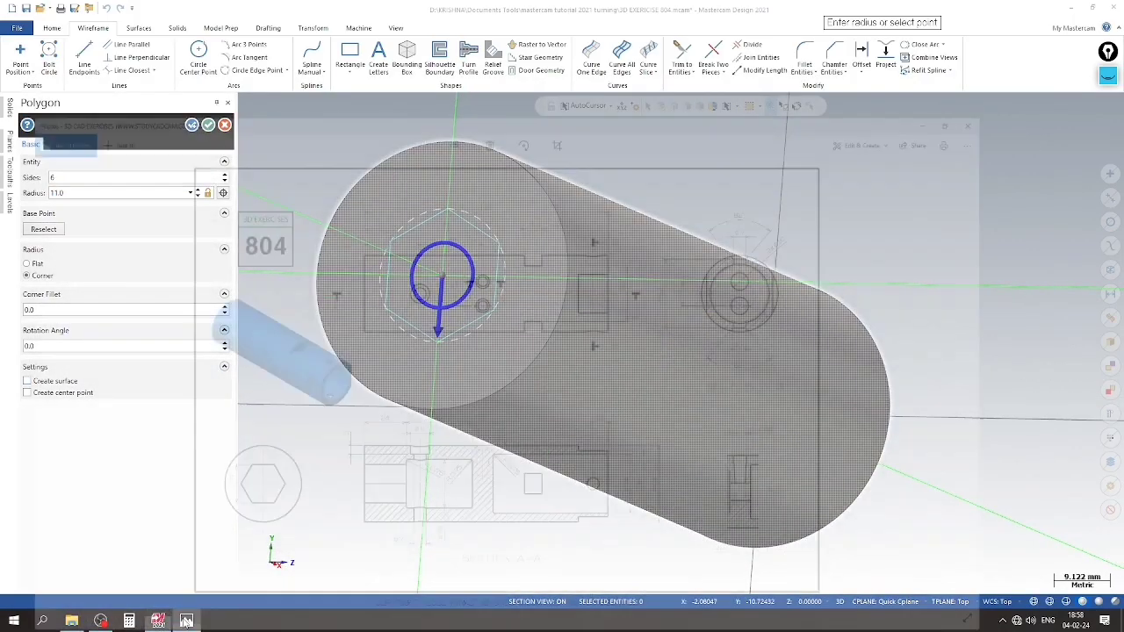
left_click(186, 621)
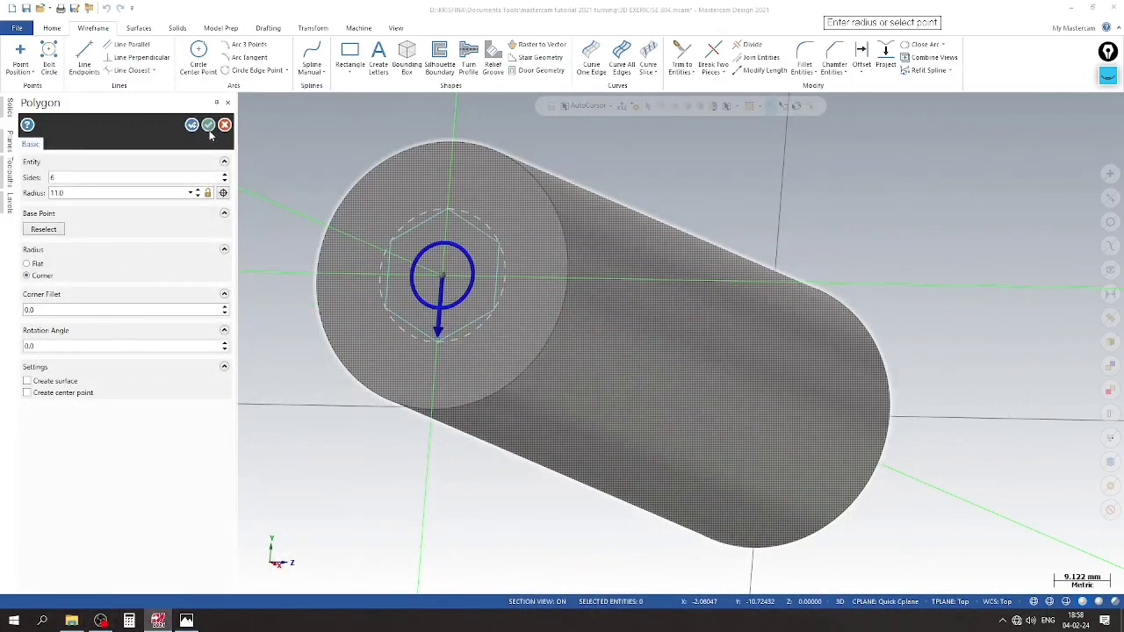
left_click(208, 124)
scroll(278, 262, "up", 2)
scroll(116, 245, "up", 2)
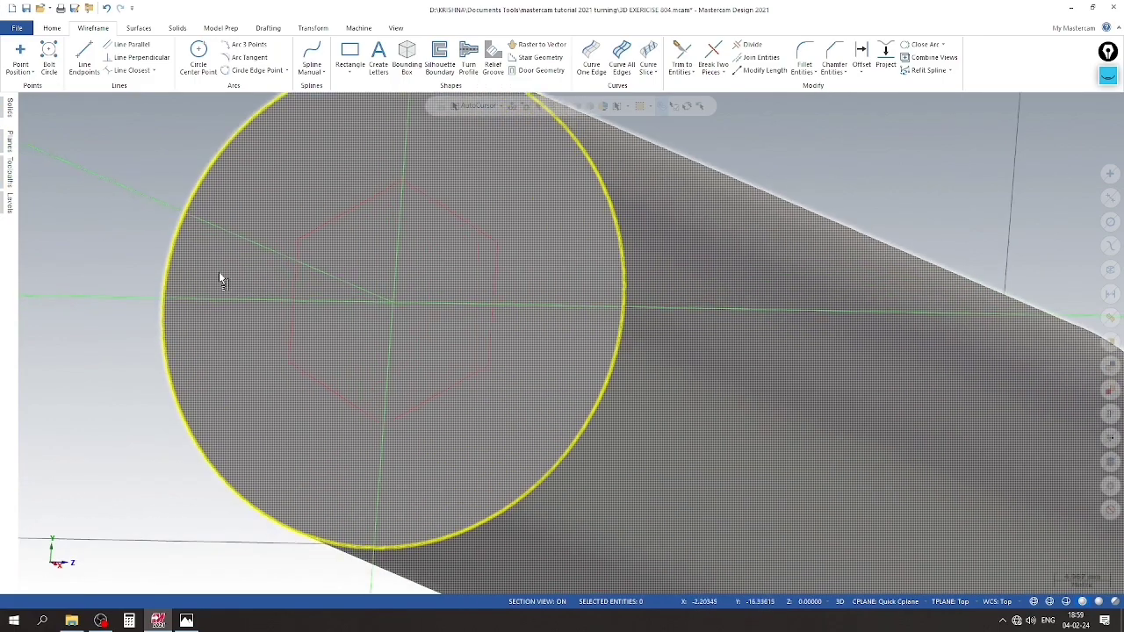
middle_click_drag(116, 245, 331, 369)
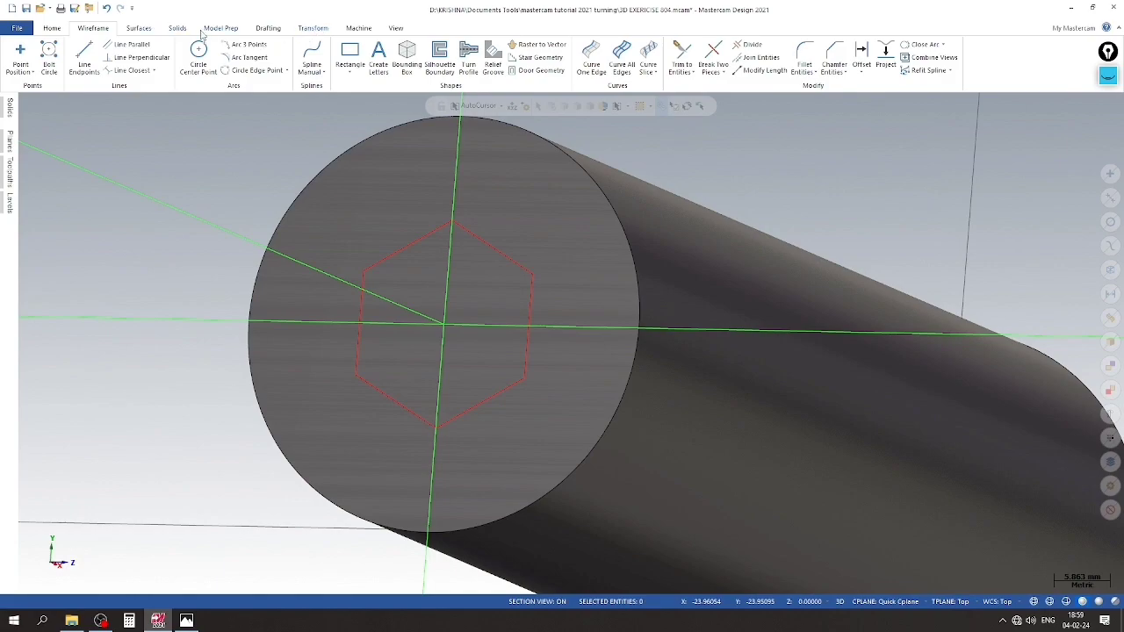
Abandon the Solid Extrude and undo the hexagon on the end face
left_click(177, 28)
left_click(112, 57)
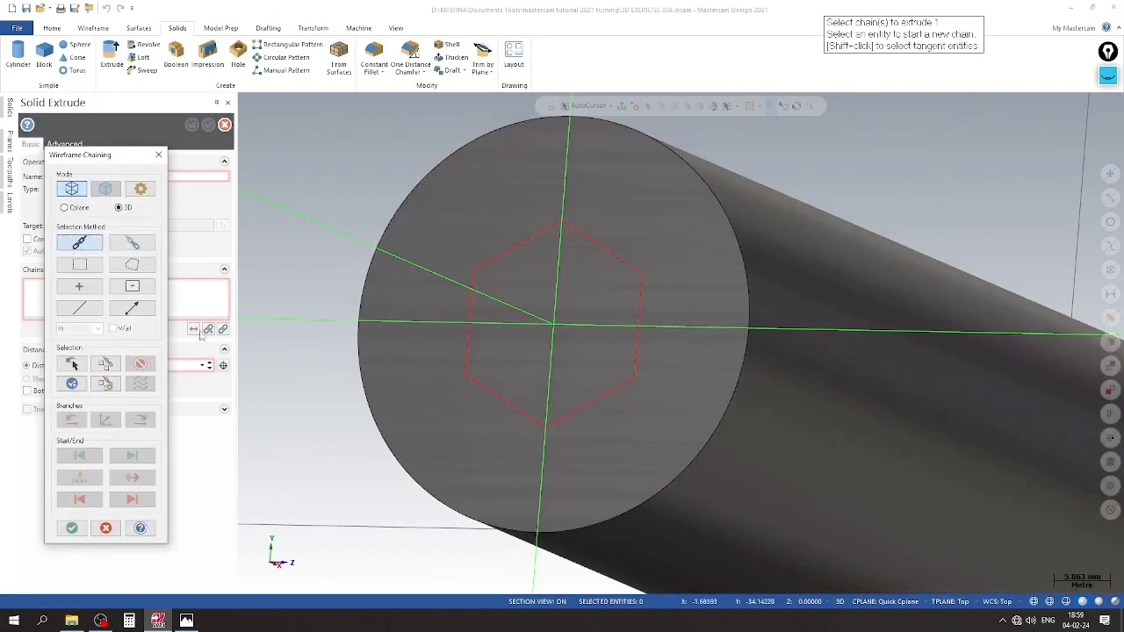
left_click(186, 621)
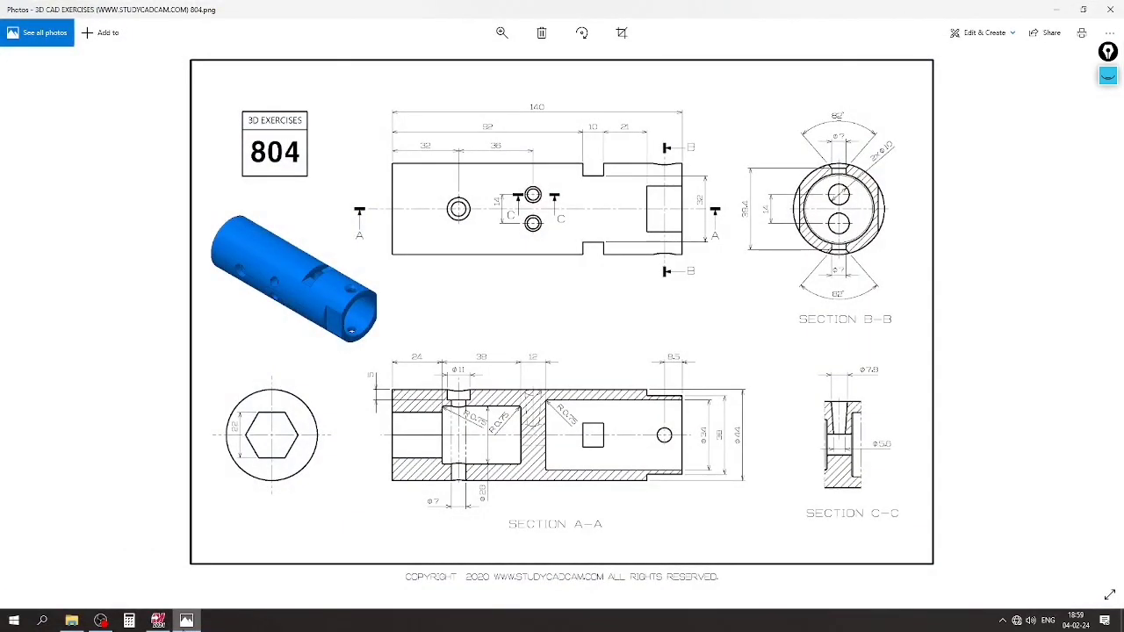
key("alt+Tab")
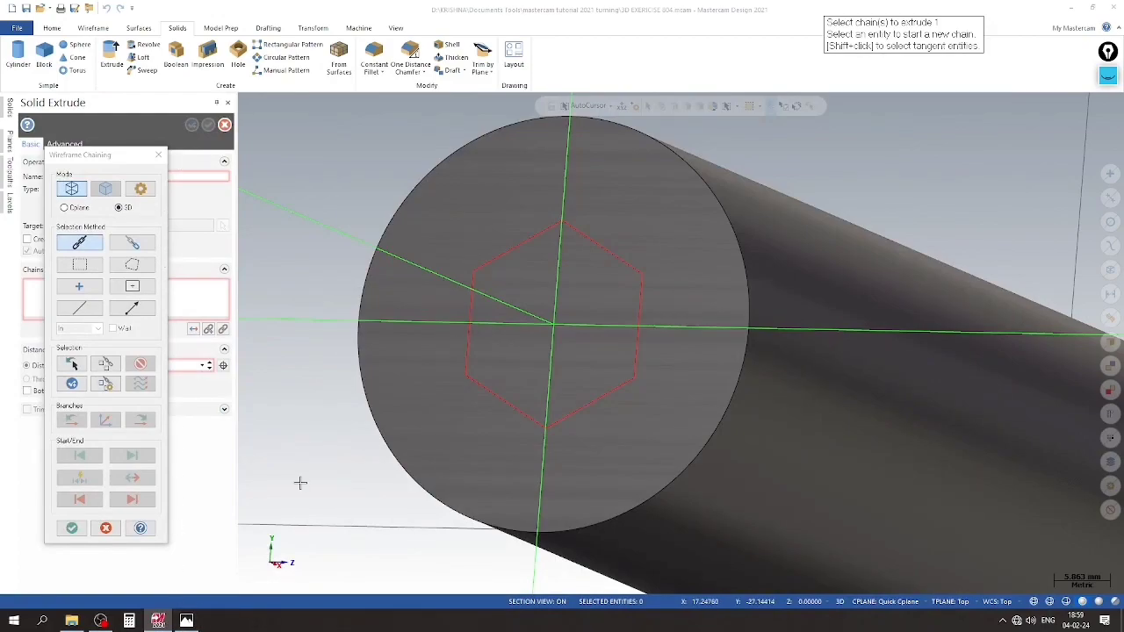
key("Escape")
scroll(484, 252, "down", 2)
scroll(486, 253, "down", 1)
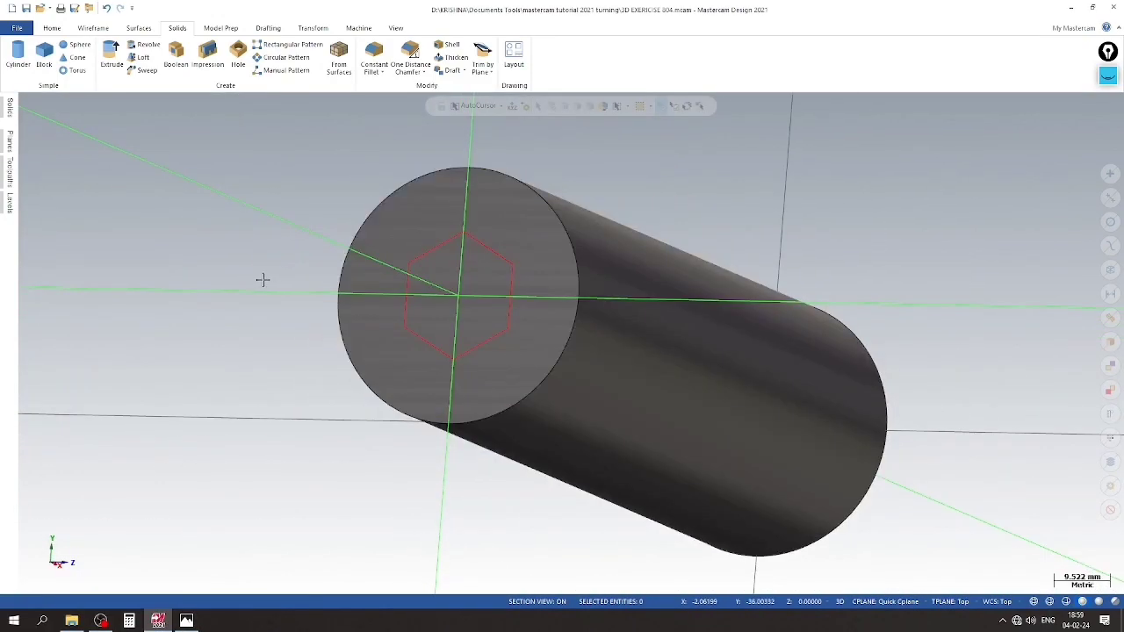
key("ctrl+z")
Start the Polygon tool again from the Wireframe basic shapes list
left_click(93, 28)
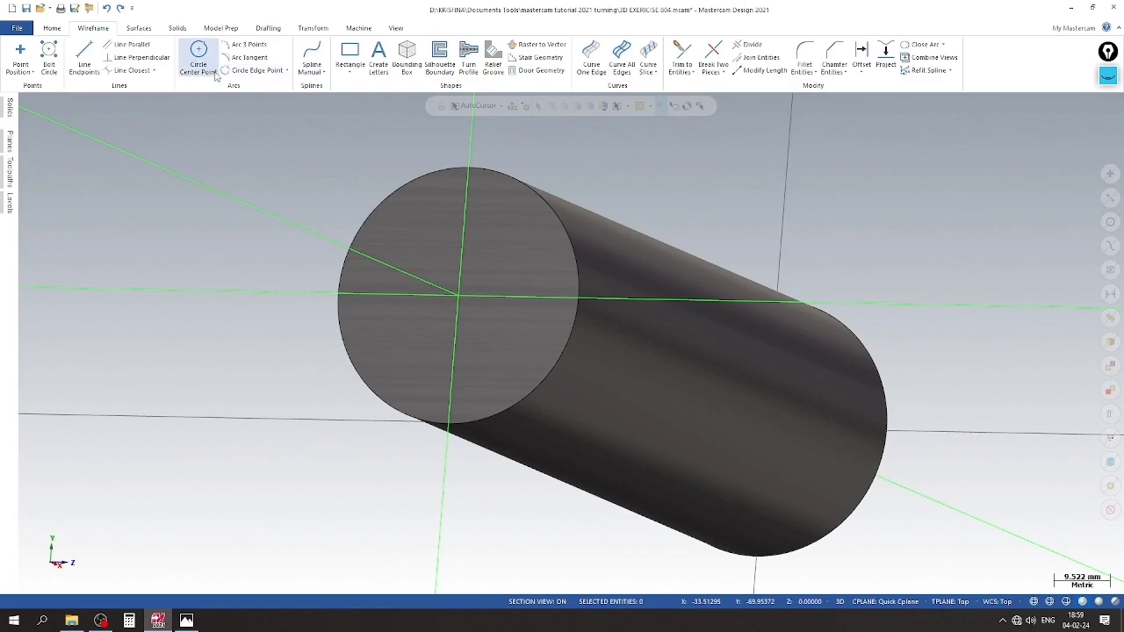
left_click(350, 68)
left_click(368, 98)
key("Escape")
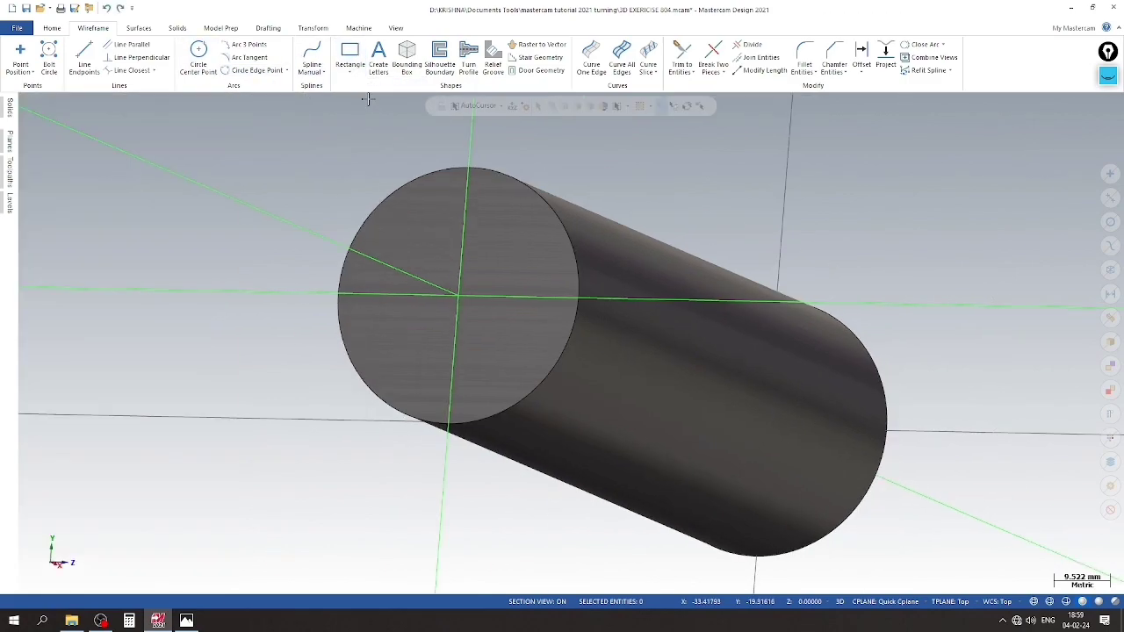
left_click(350, 68)
left_click(357, 112)
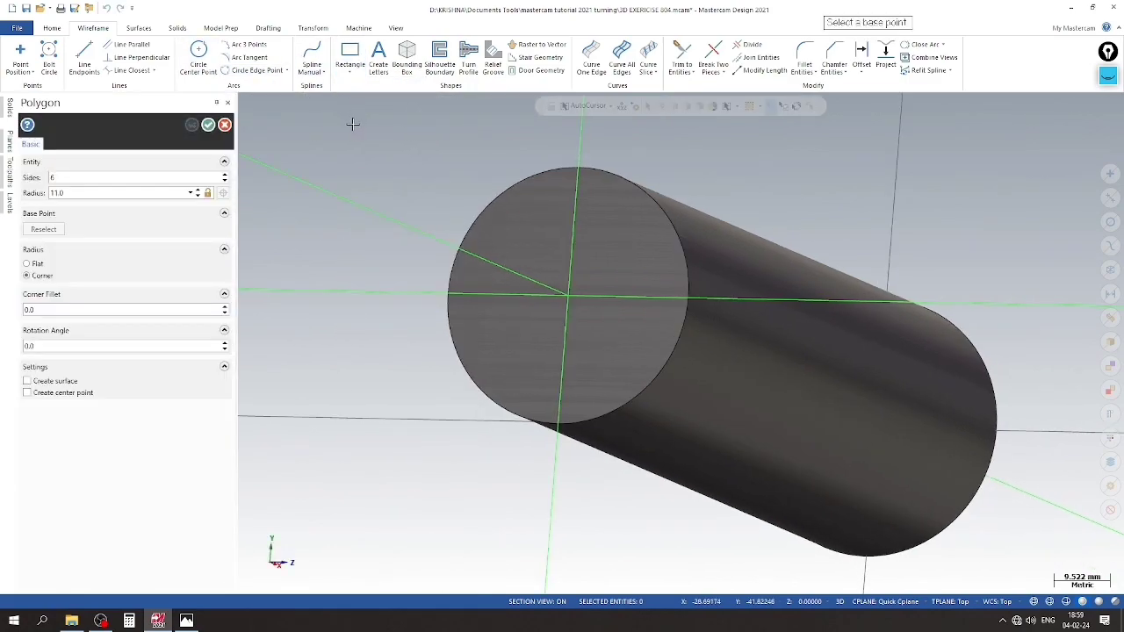
Create an 11 mm corner-radius hexagon on the end-face arc centre, rotated 30°
left_click(479, 240)
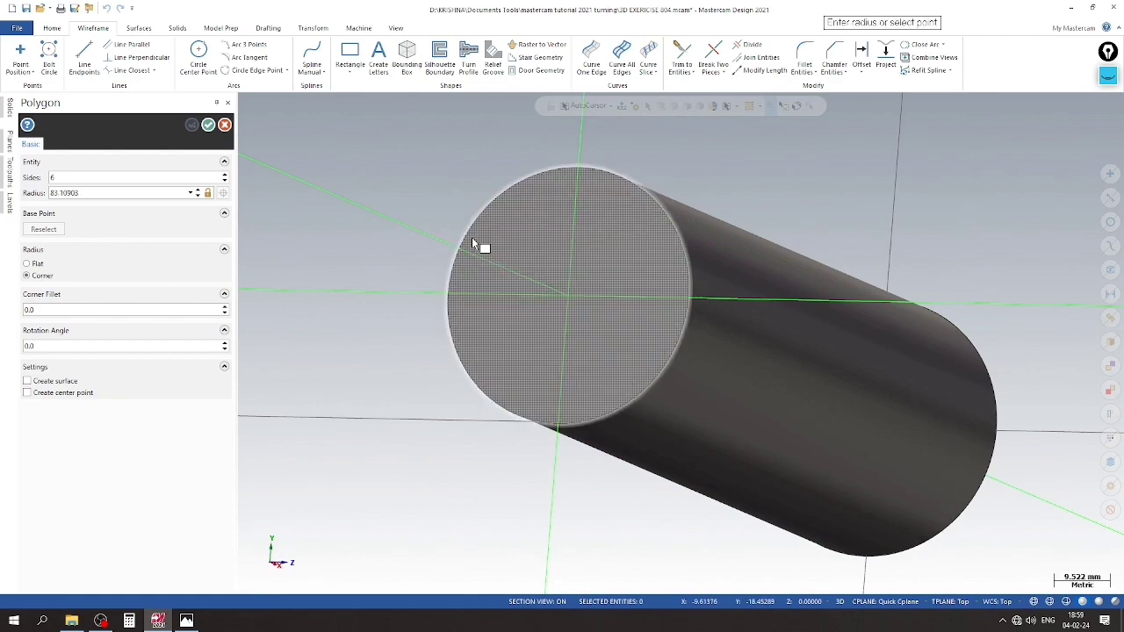
double_click(103, 193)
type("11")
key("Return")
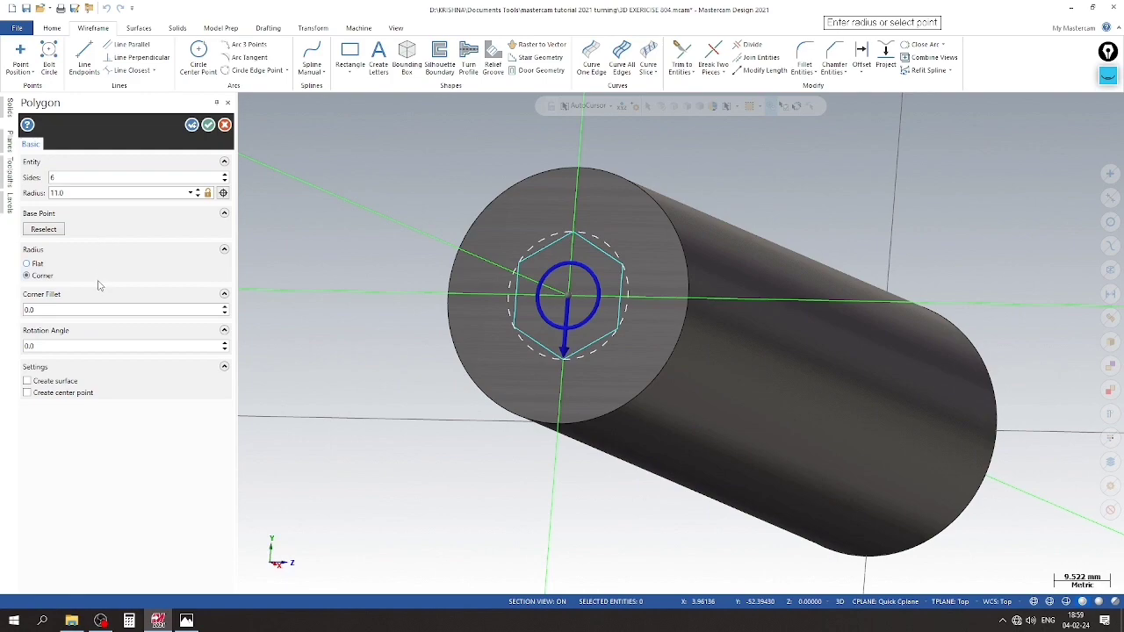
double_click(112, 345)
key("Return")
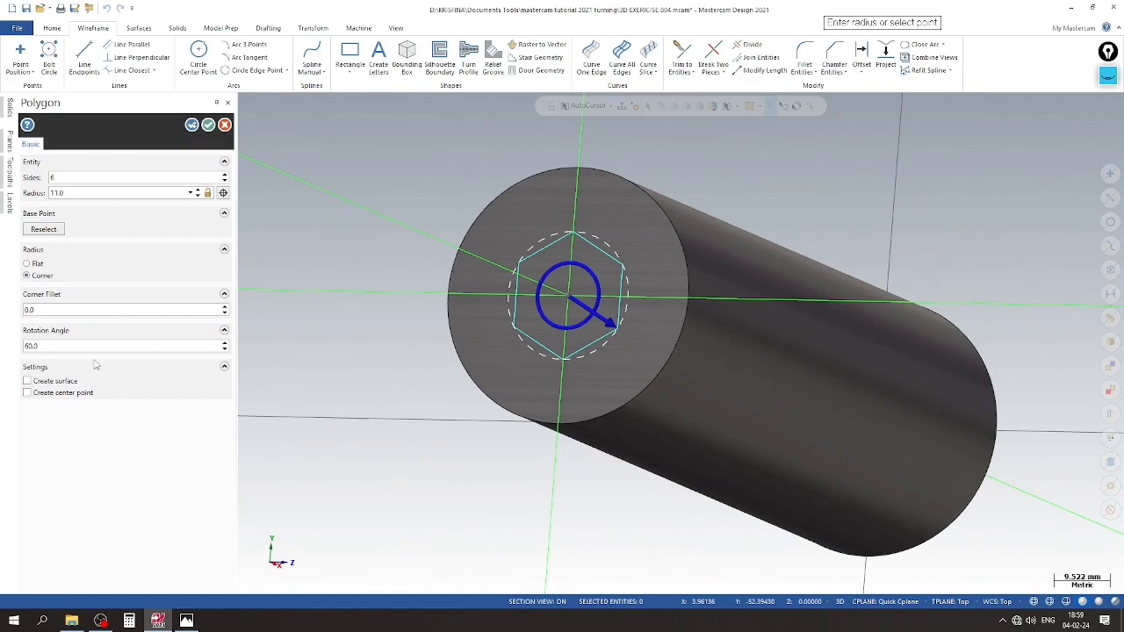
type("30")
key("Return")
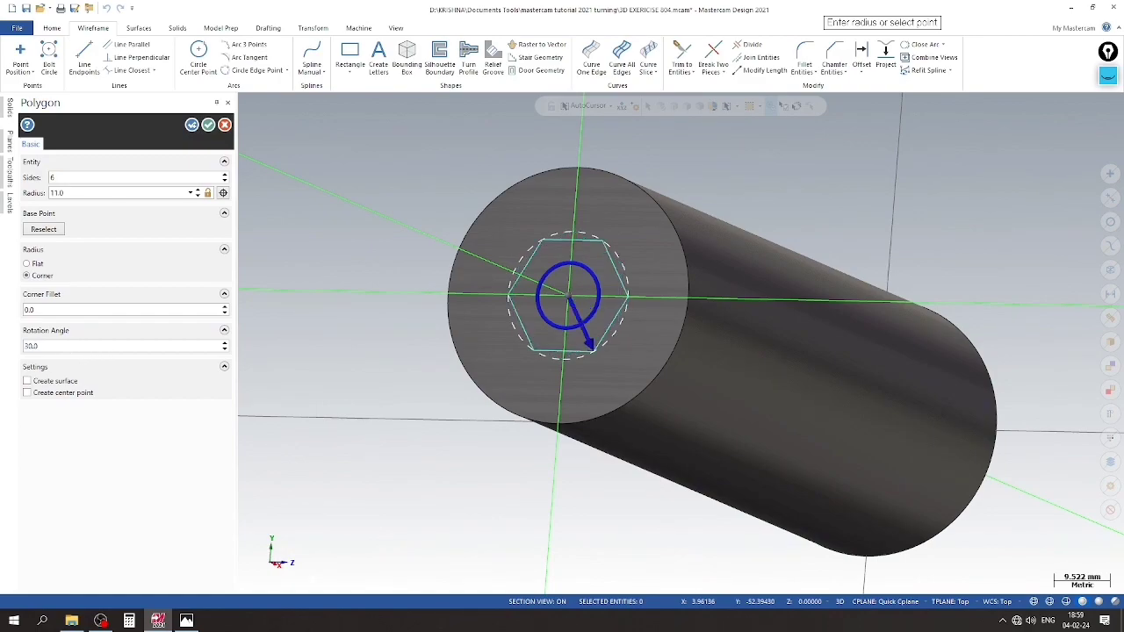
scroll(632, 299, "up", 2)
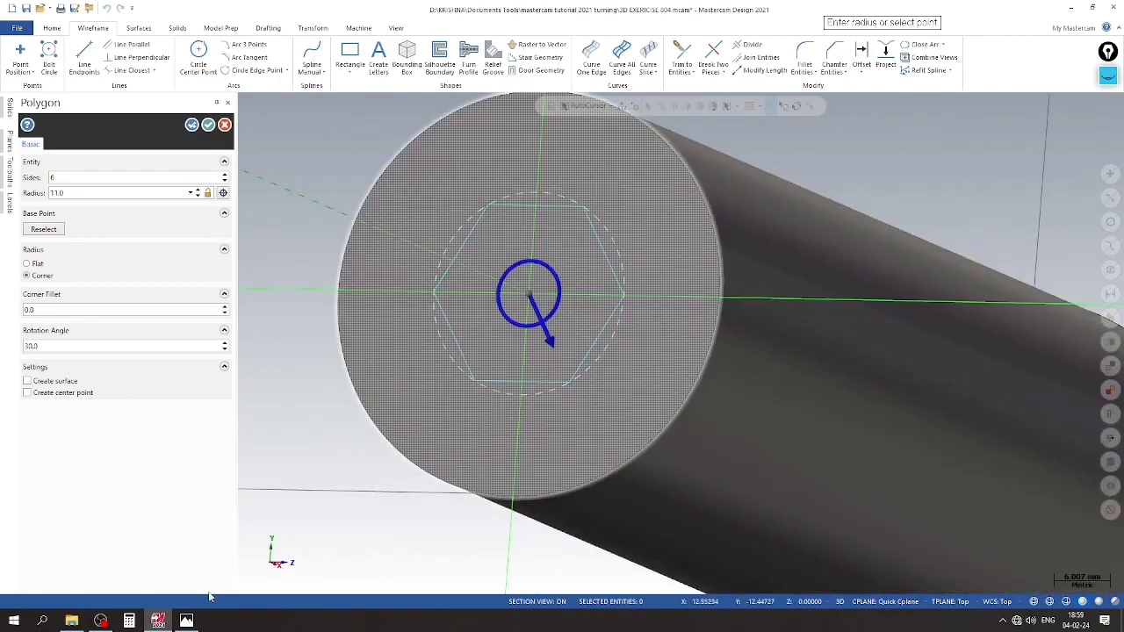
left_click(186, 621)
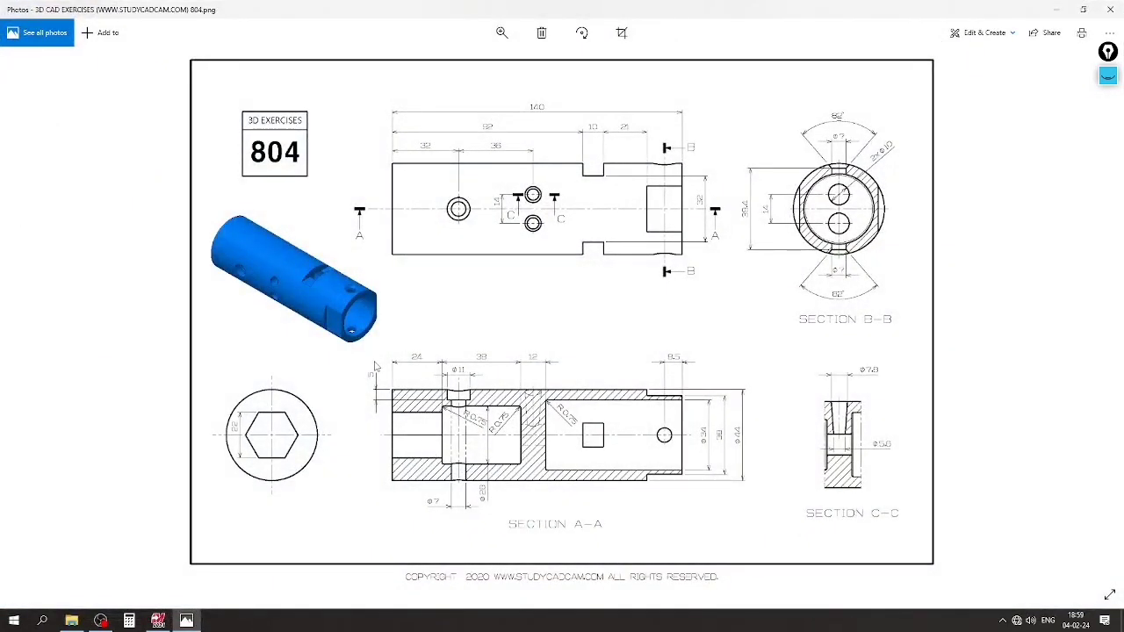
left_click(186, 620)
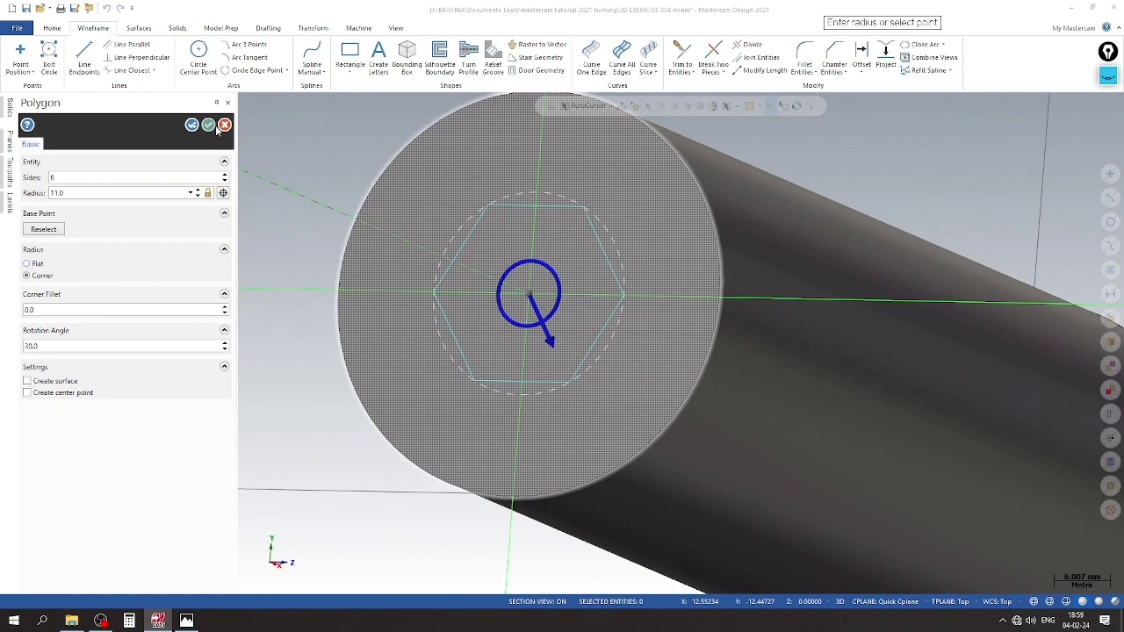
left_click(209, 125)
Extrude the chained hexagon 24 mm deep as a Cut body into the shaft end
left_click(178, 29)
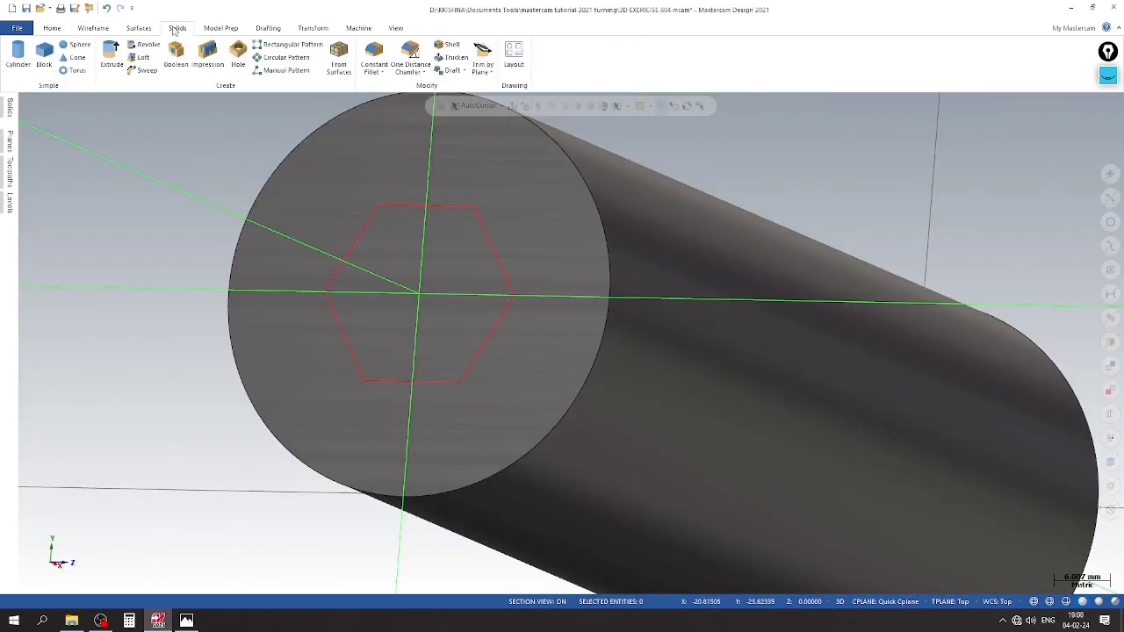
left_click(111, 54)
left_click(508, 207)
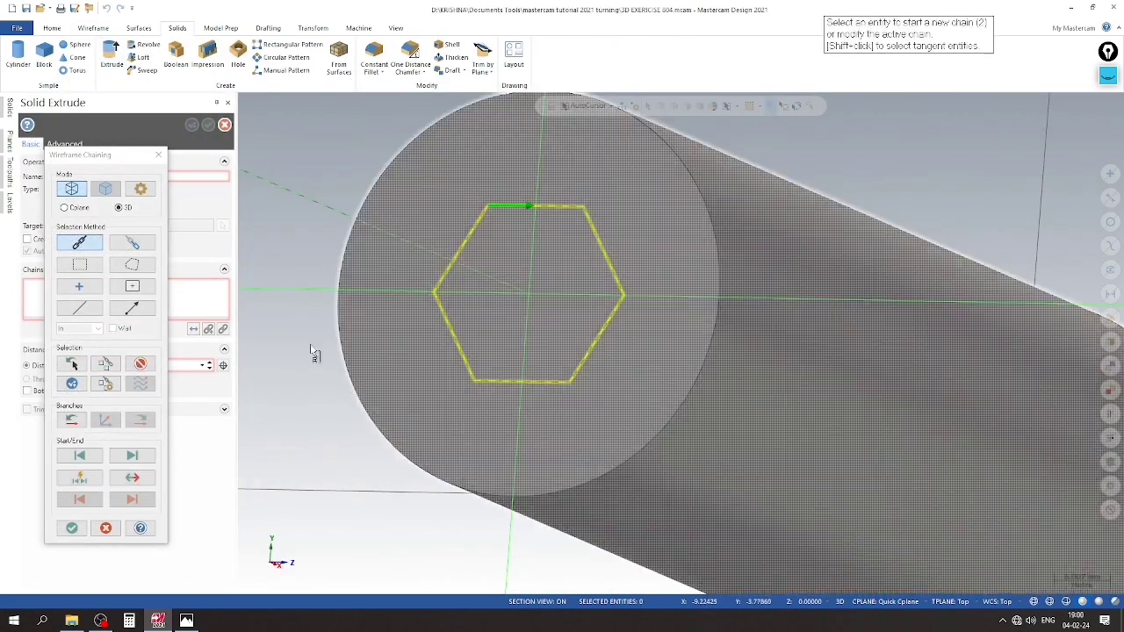
left_click(72, 528)
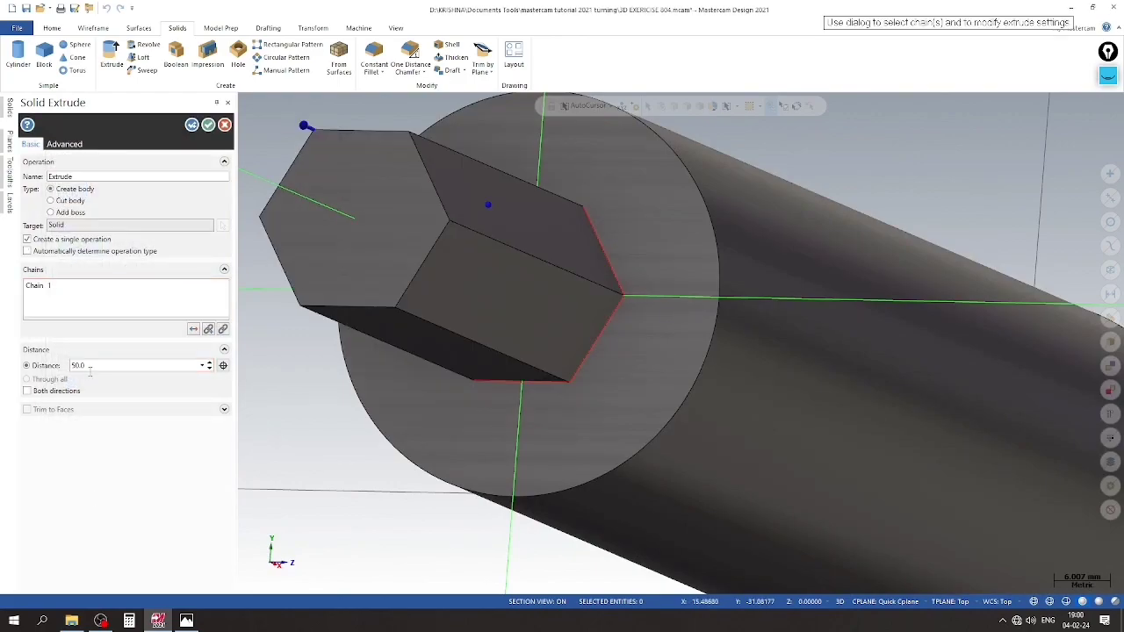
type("24")
key("Return")
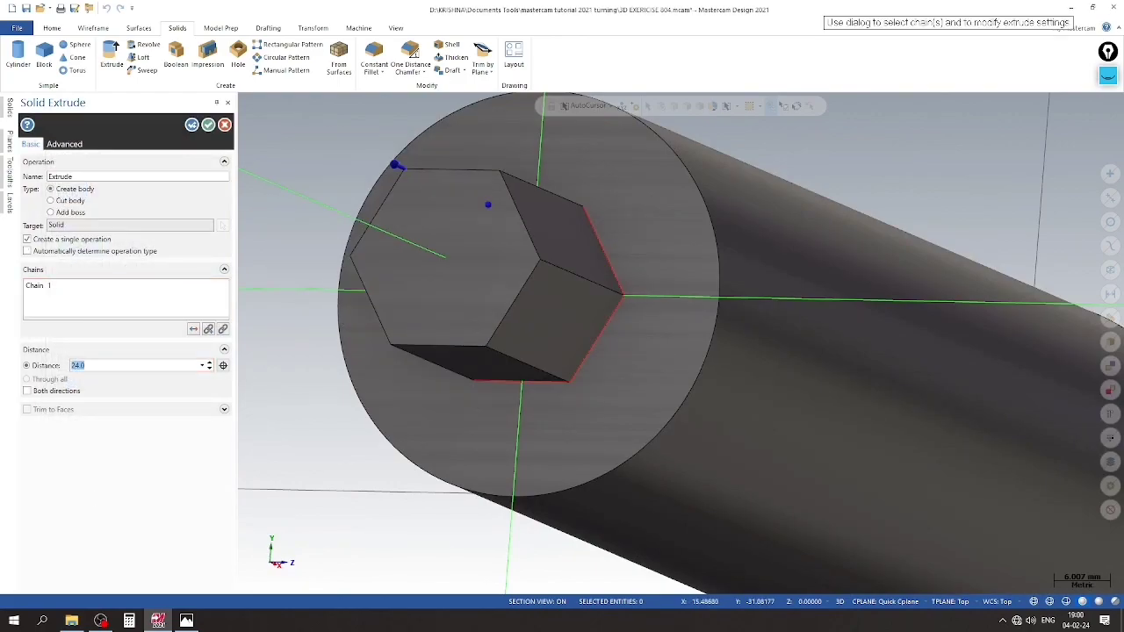
left_click(186, 621)
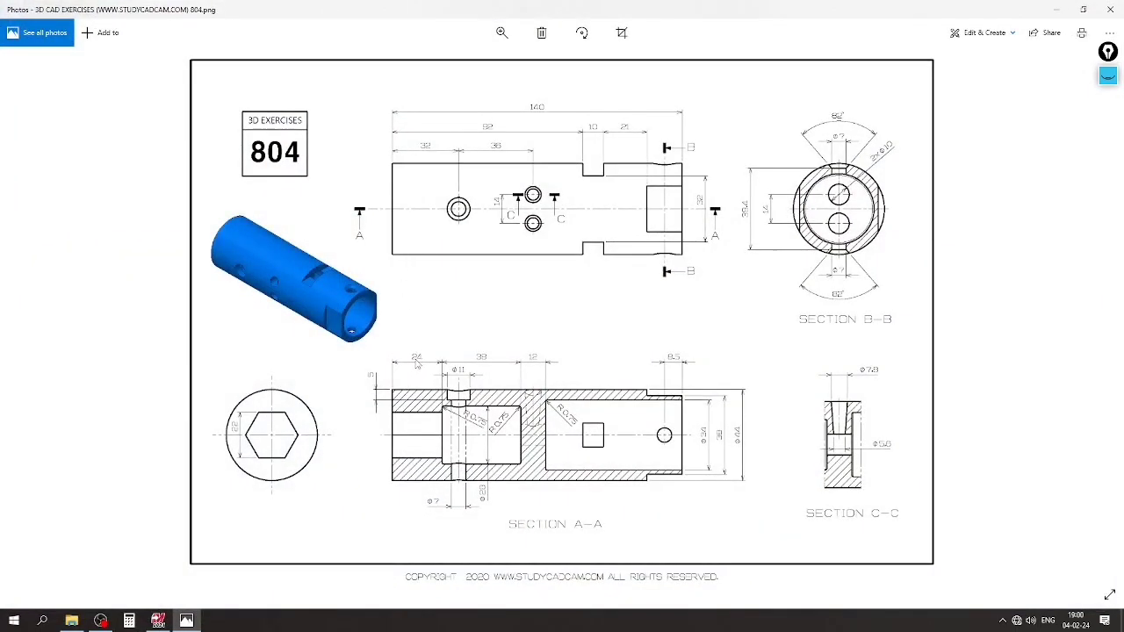
left_click(186, 621)
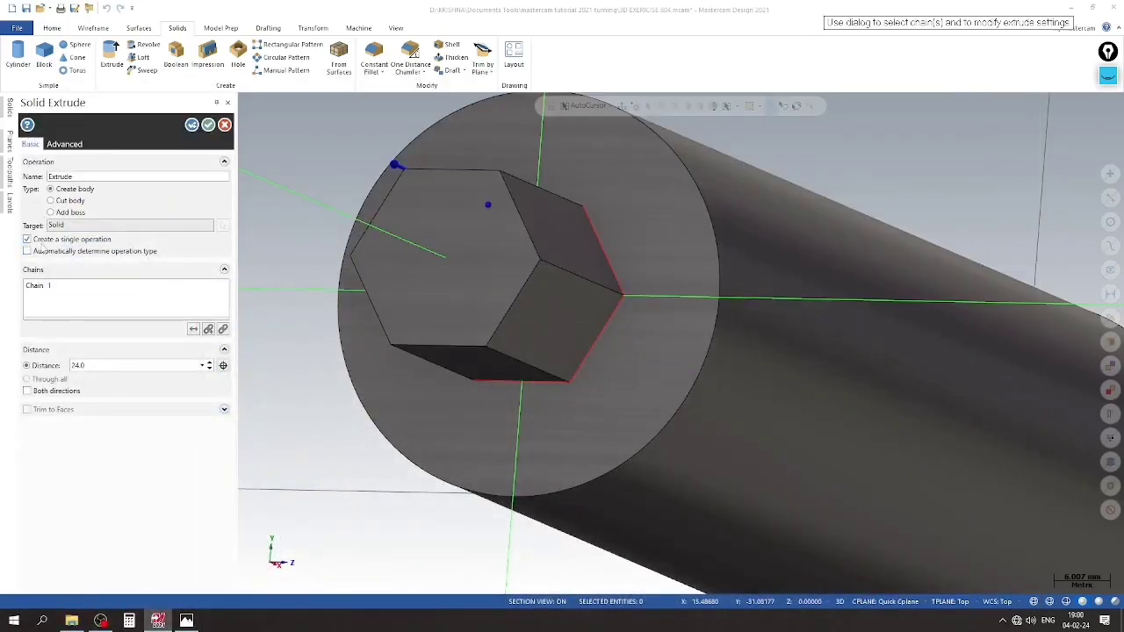
left_click(60, 201)
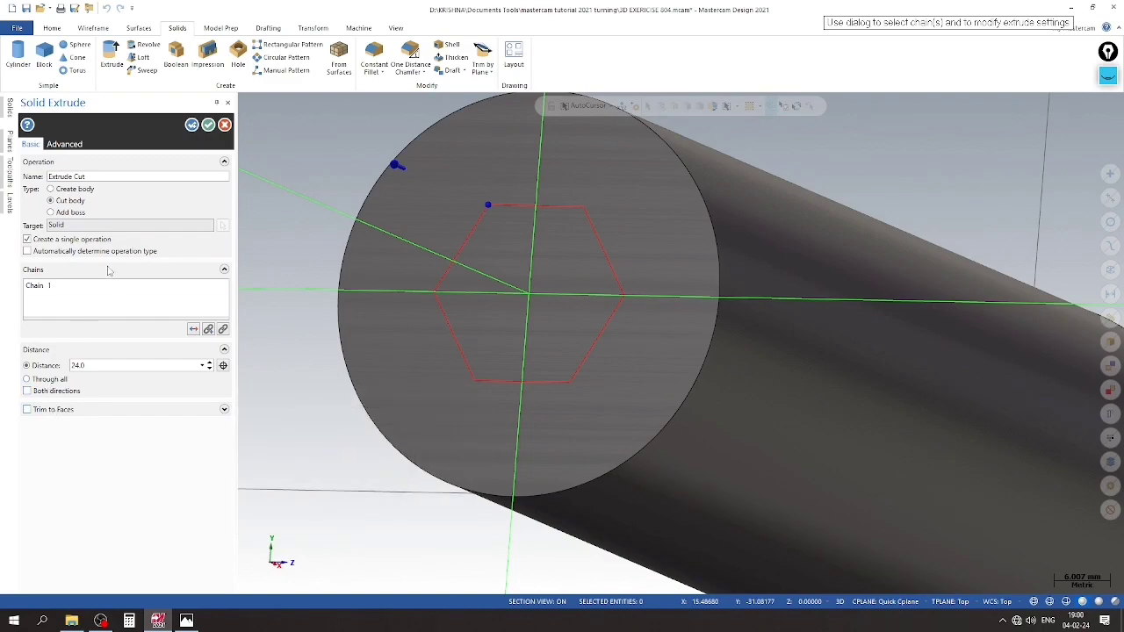
mouse_move(582, 243)
middle_mouse_down()
mouse_move(465, 314)
mouse_move(510, 292)
mouse_move(509, 308)
mouse_move(419, 251)
mouse_move(339, 248)
middle_mouse_up()
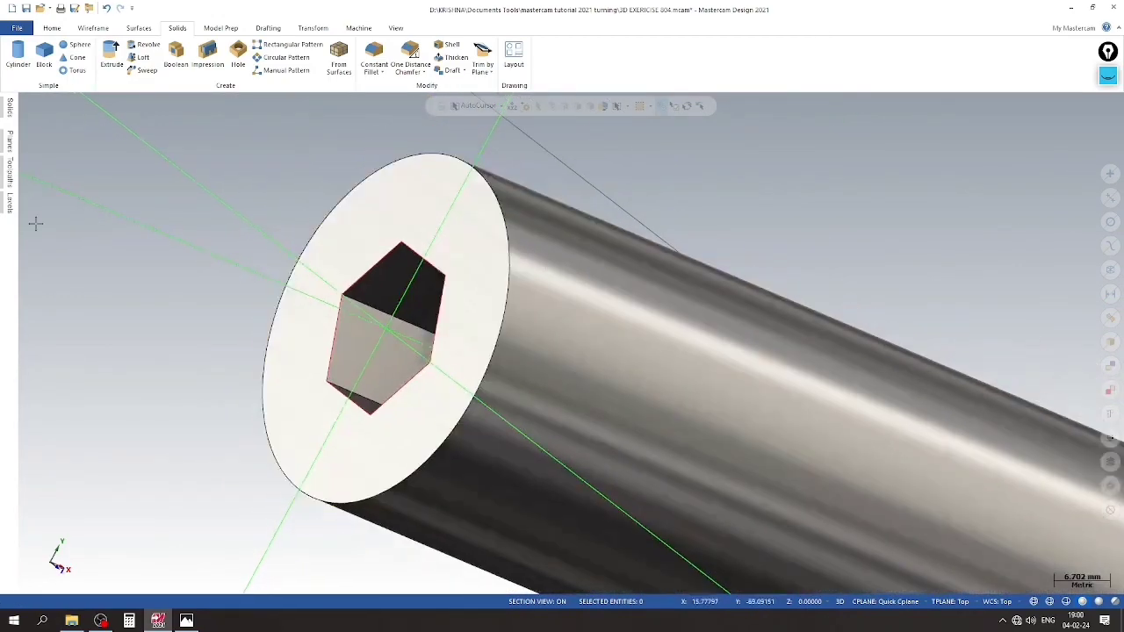
left_click(8, 204)
Hide level 5 with the hexagon outline, view the model from Top, and bring up drawing 804
left_click(63, 178)
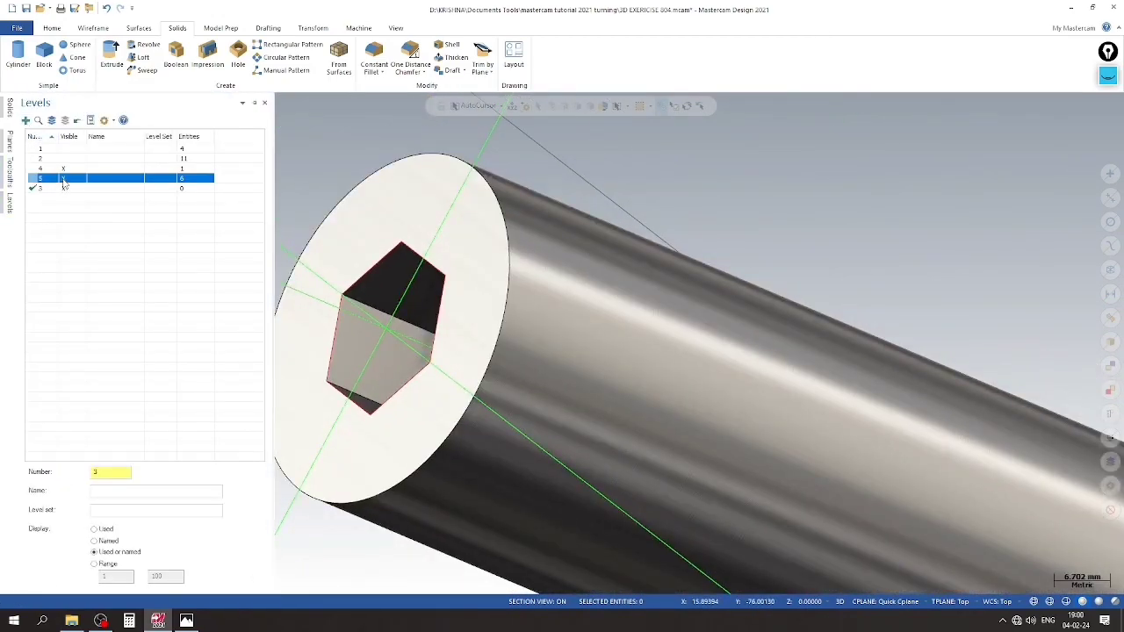
scroll(393, 376, "down", 1)
scroll(392, 376, "down", 2)
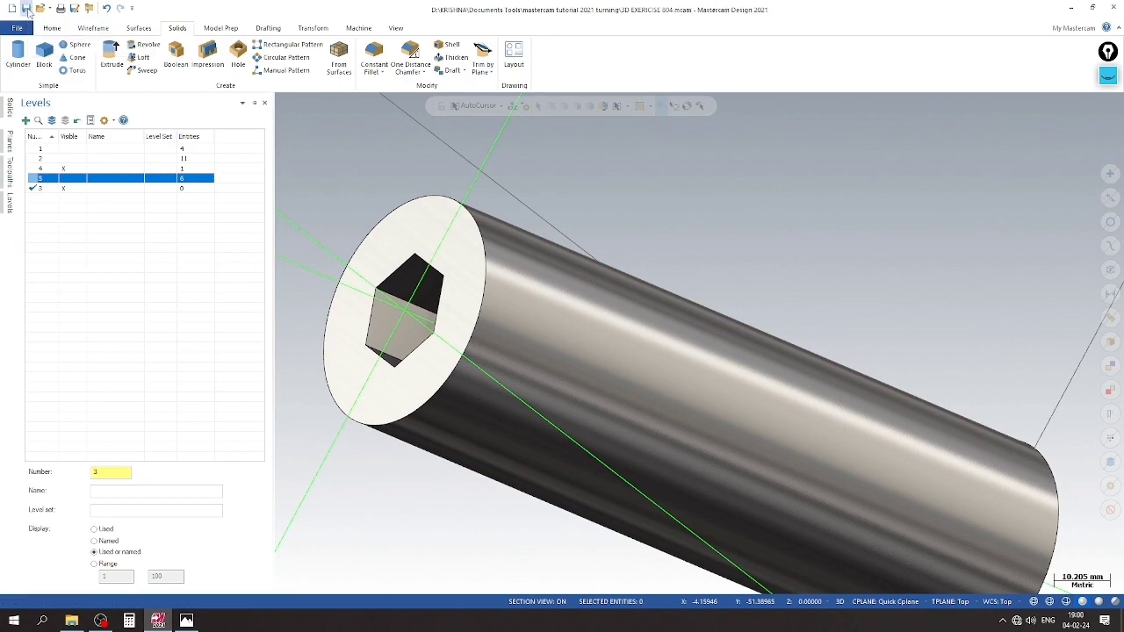
right_click(422, 150)
left_click(450, 215)
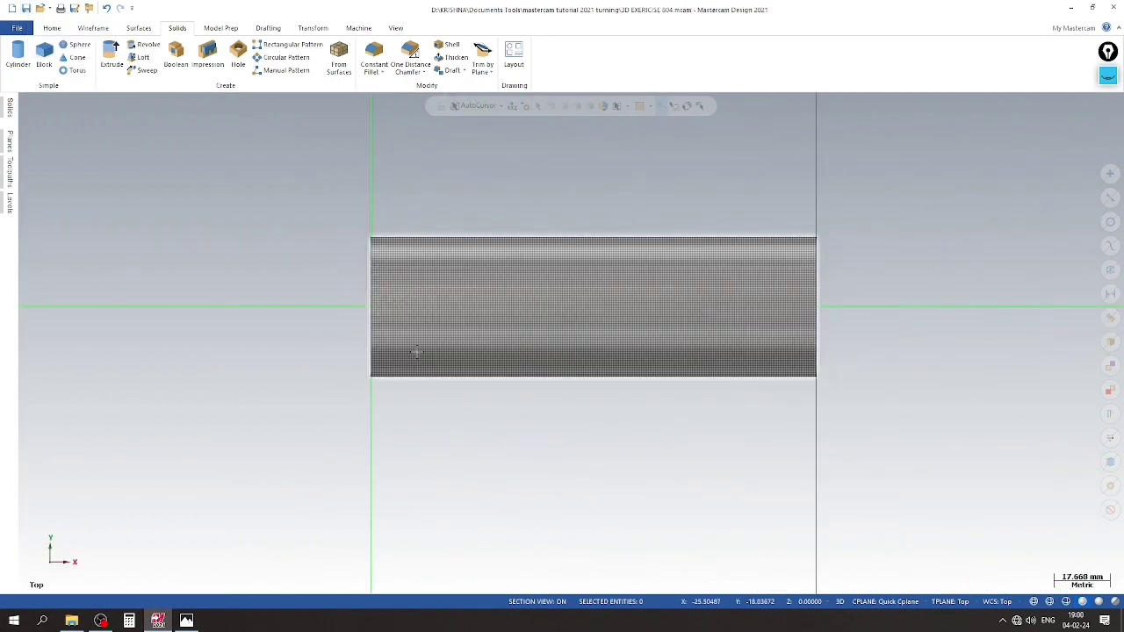
left_click(194, 623)
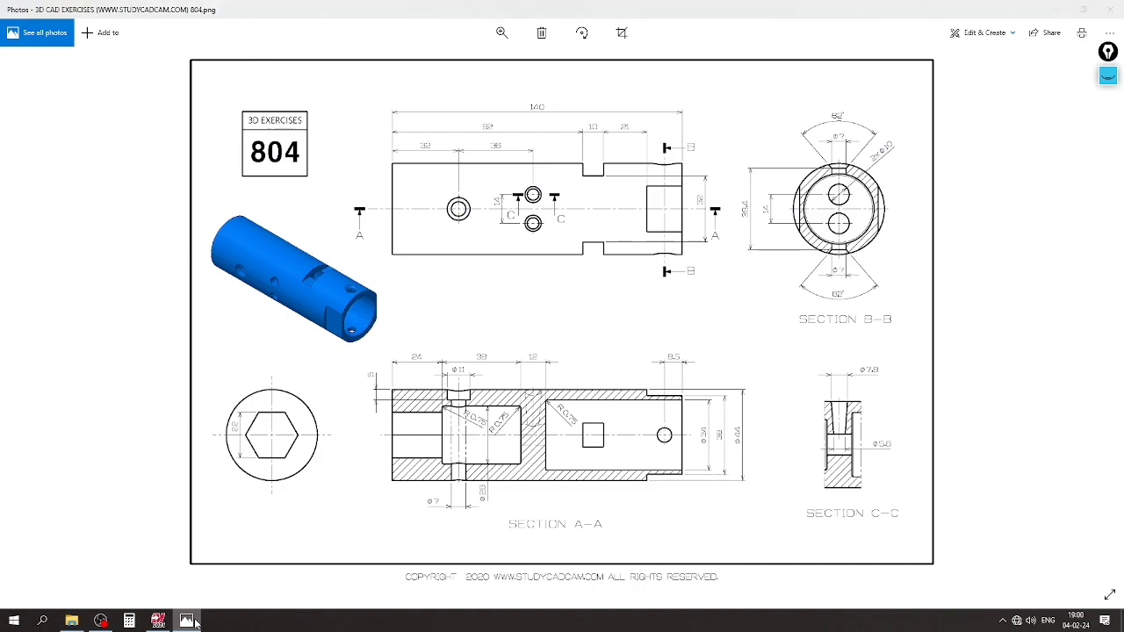
left_click(194, 623)
left_click(195, 623)
scroll(679, 440, "up", 3)
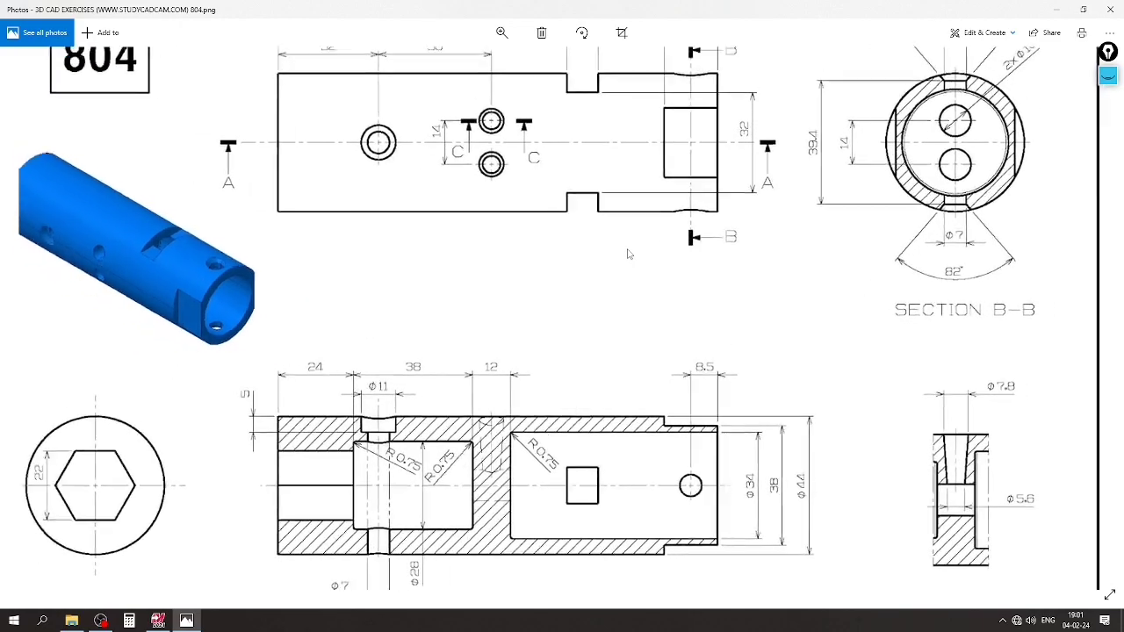
scroll(629, 253, "down", 1)
scroll(628, 246, "down", 1)
scroll(626, 233, "down", 1)
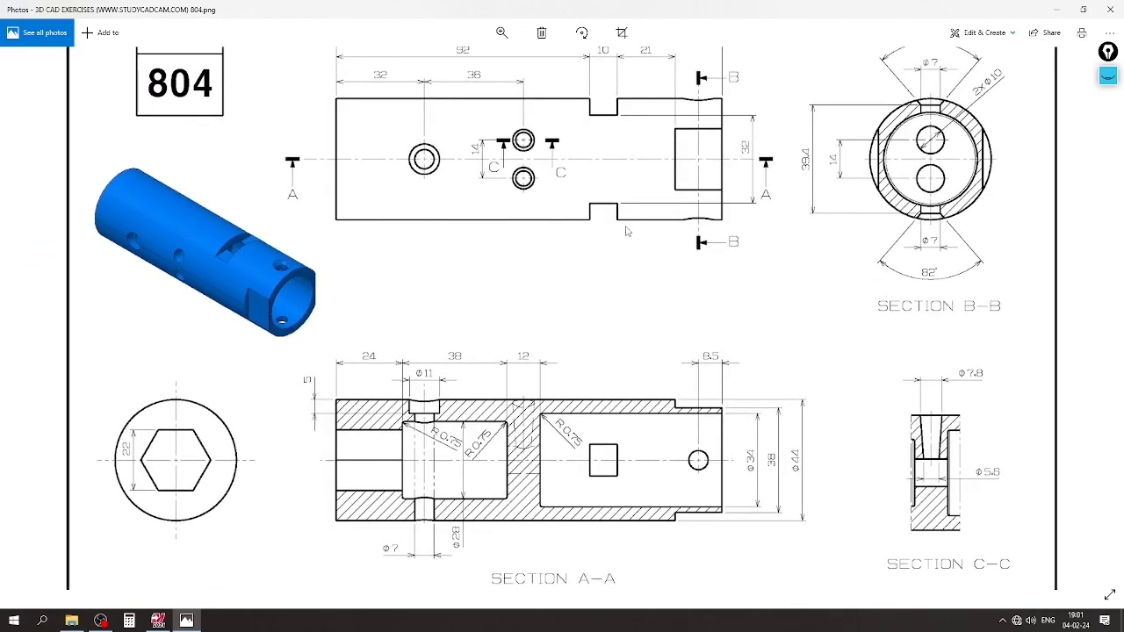
scroll(773, 474, "up", 1)
scroll(773, 474, "up", 1)
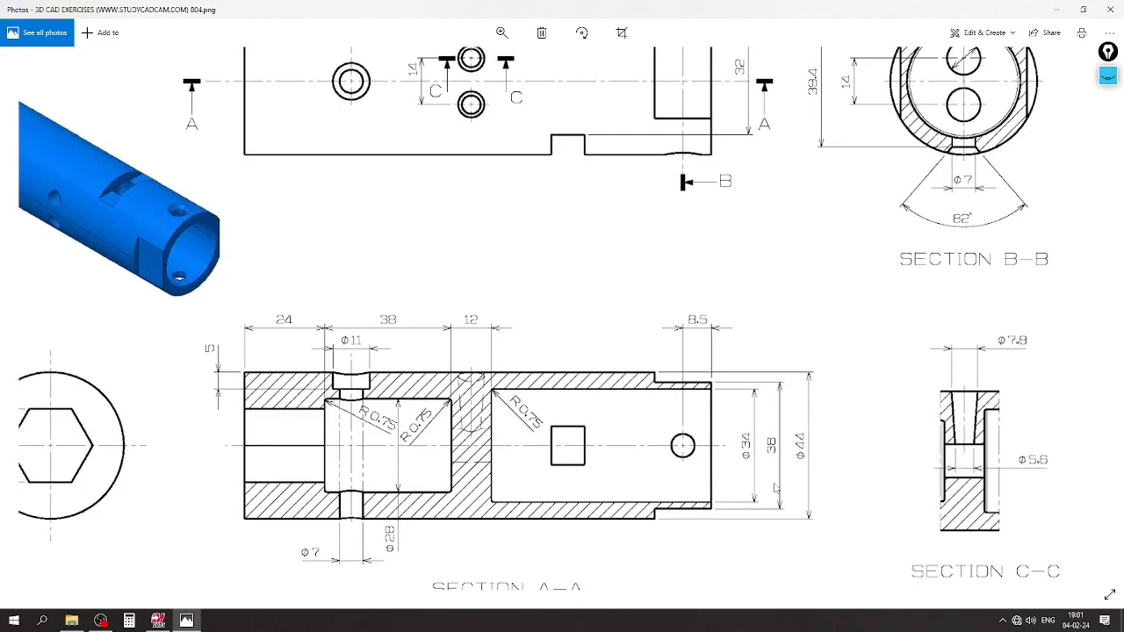
scroll(795, 446, "up", 2)
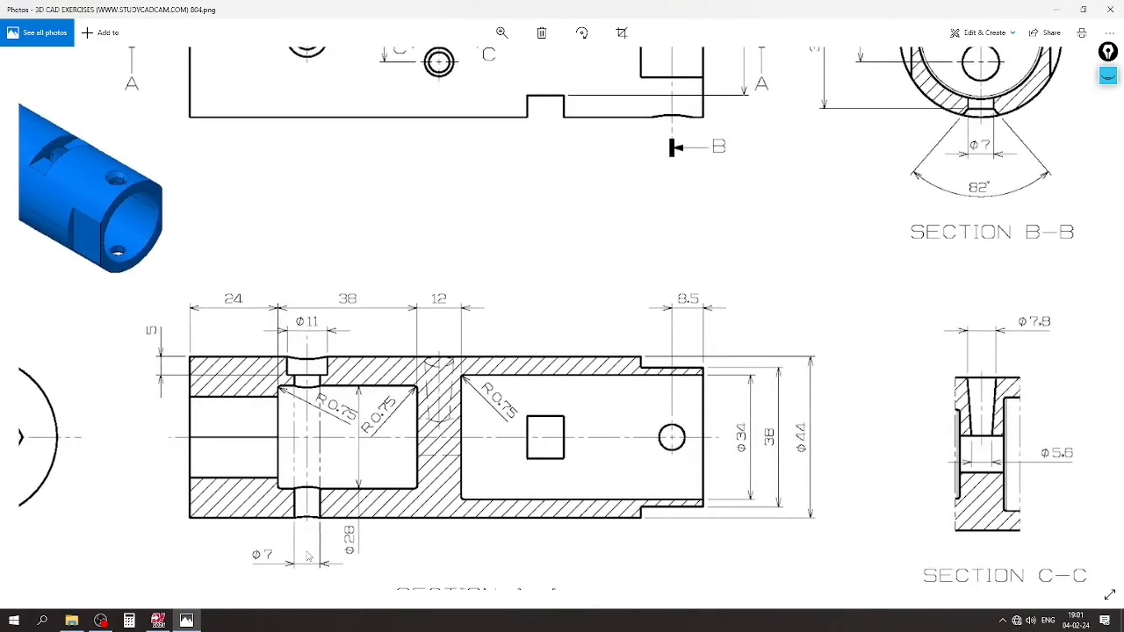
Set a Quick Cplane on the tube's end face and view it end-on from Right (WCS)
left_click(186, 621)
right_click(548, 175)
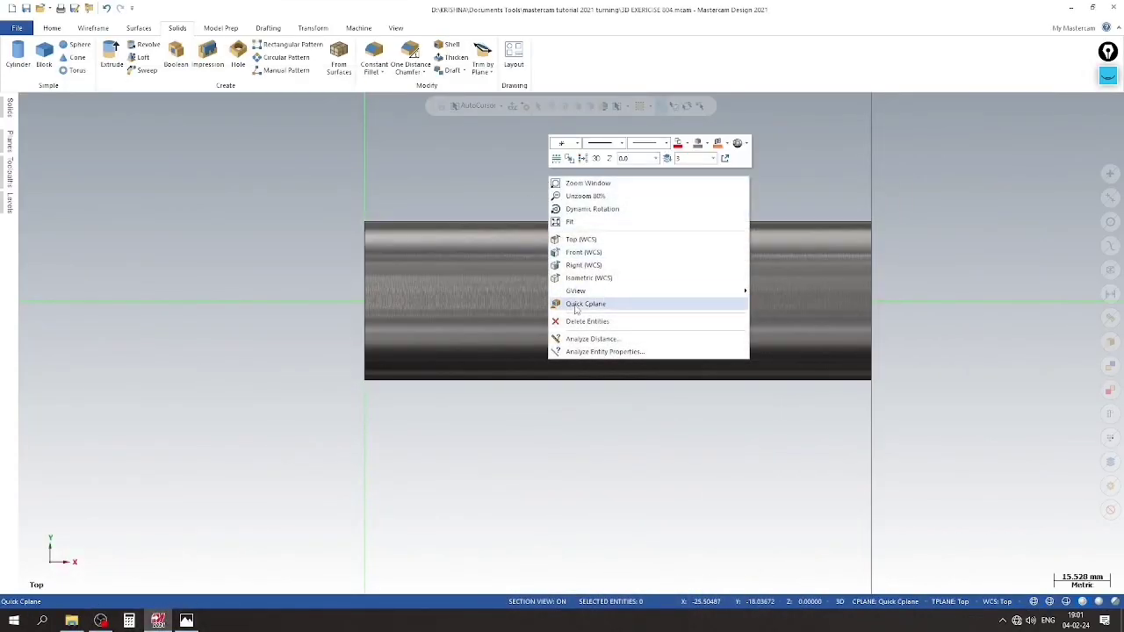
left_click(576, 304)
middle_click_drag(521, 307, 781, 272)
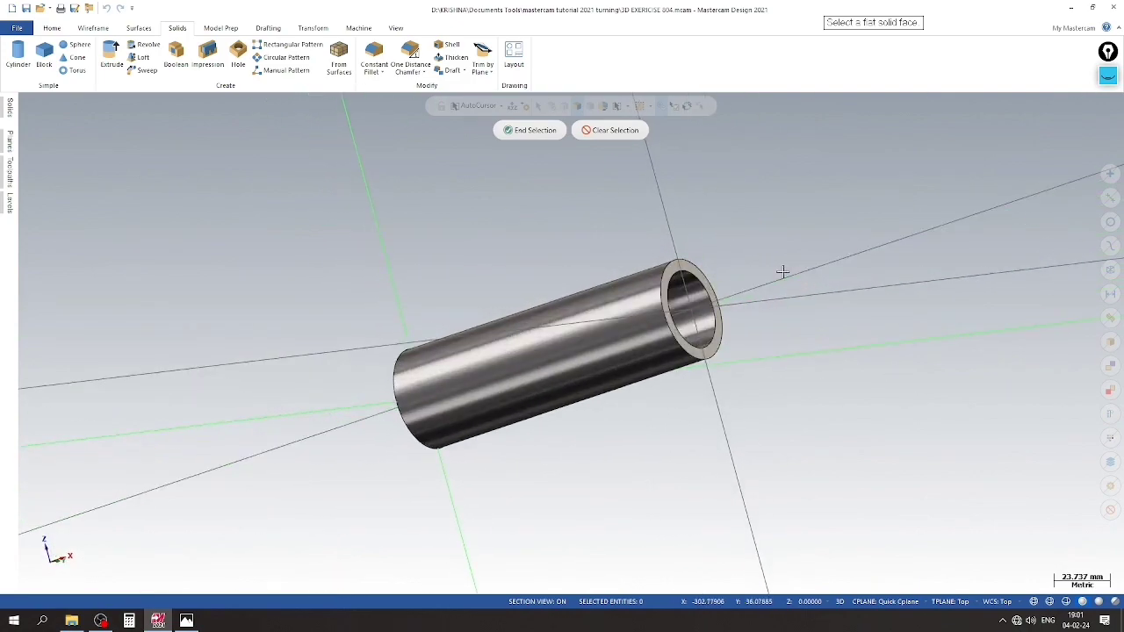
left_click(720, 301)
right_click(752, 198)
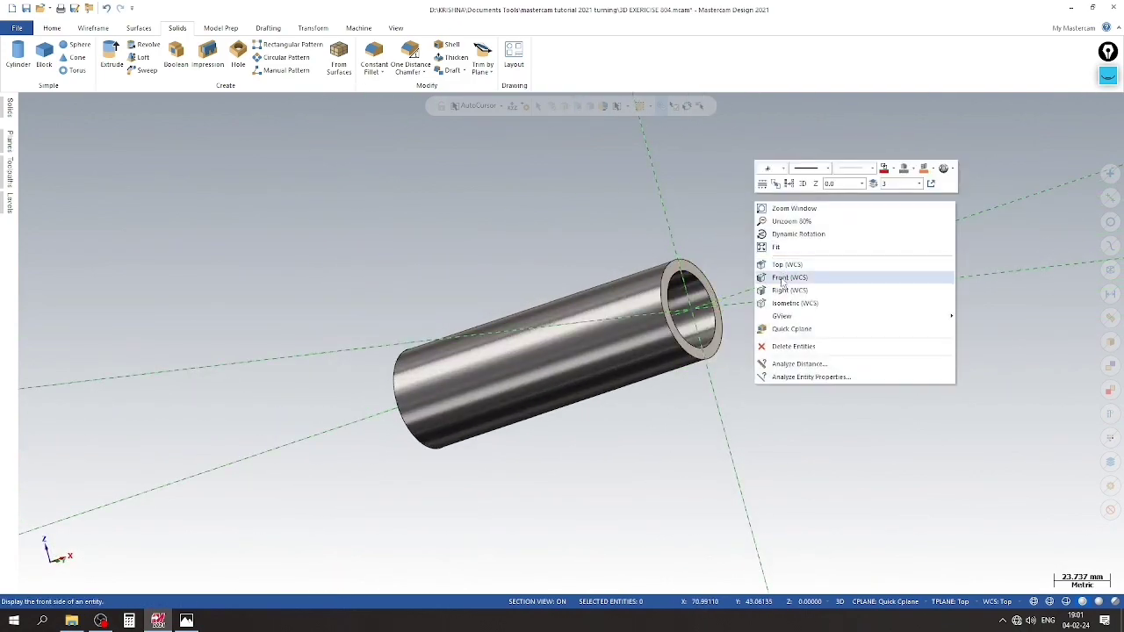
left_click(782, 290)
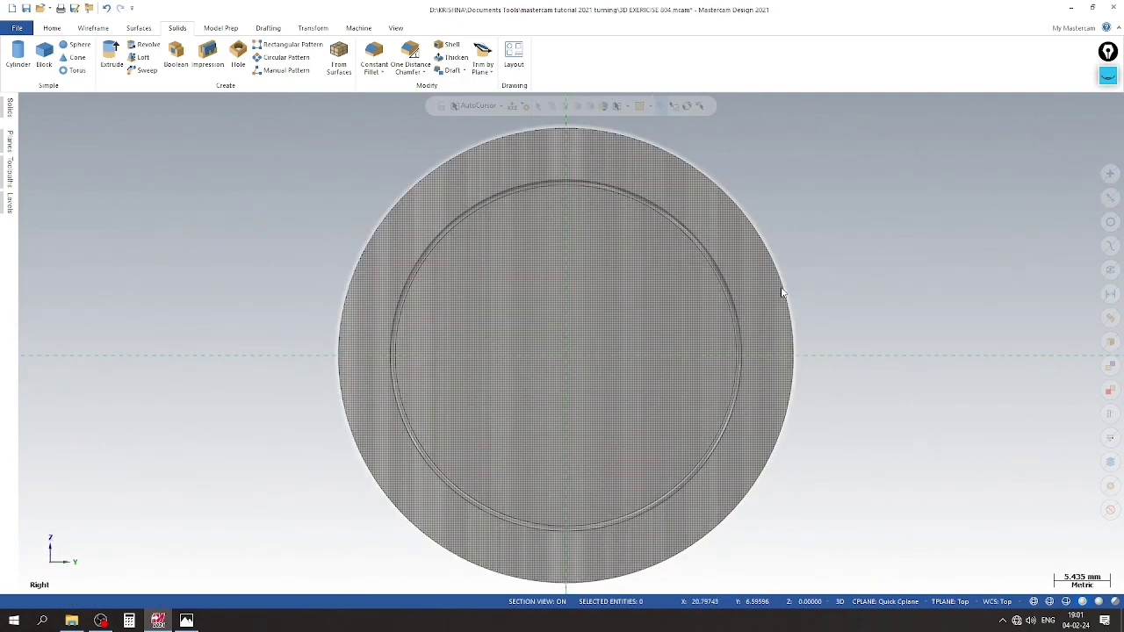
scroll(684, 299, "down", 3)
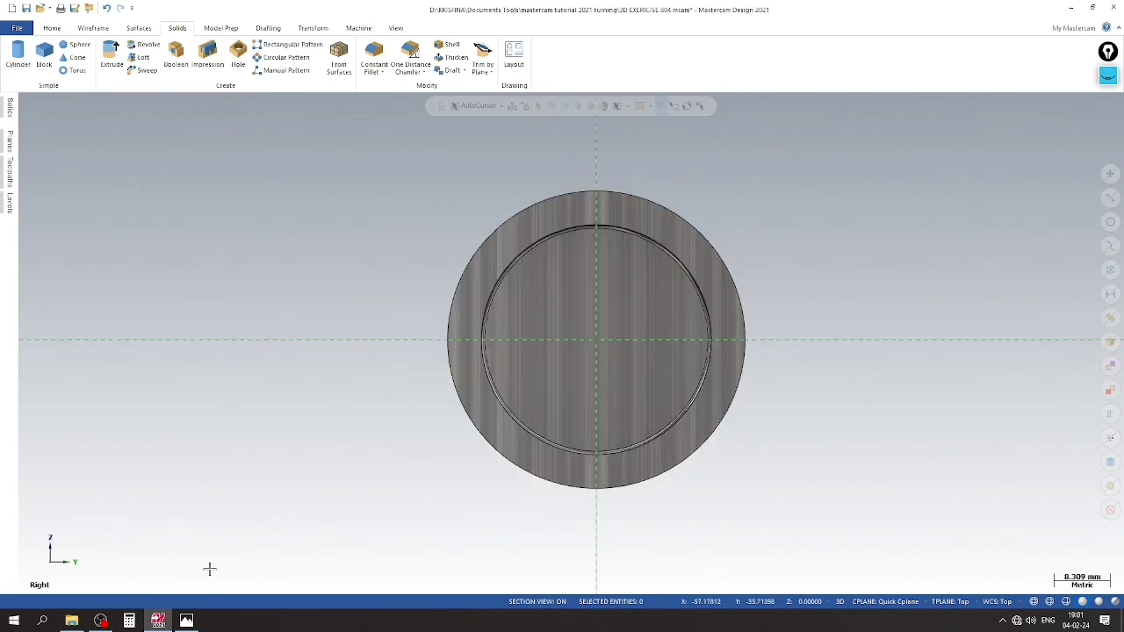
left_click(96, 29)
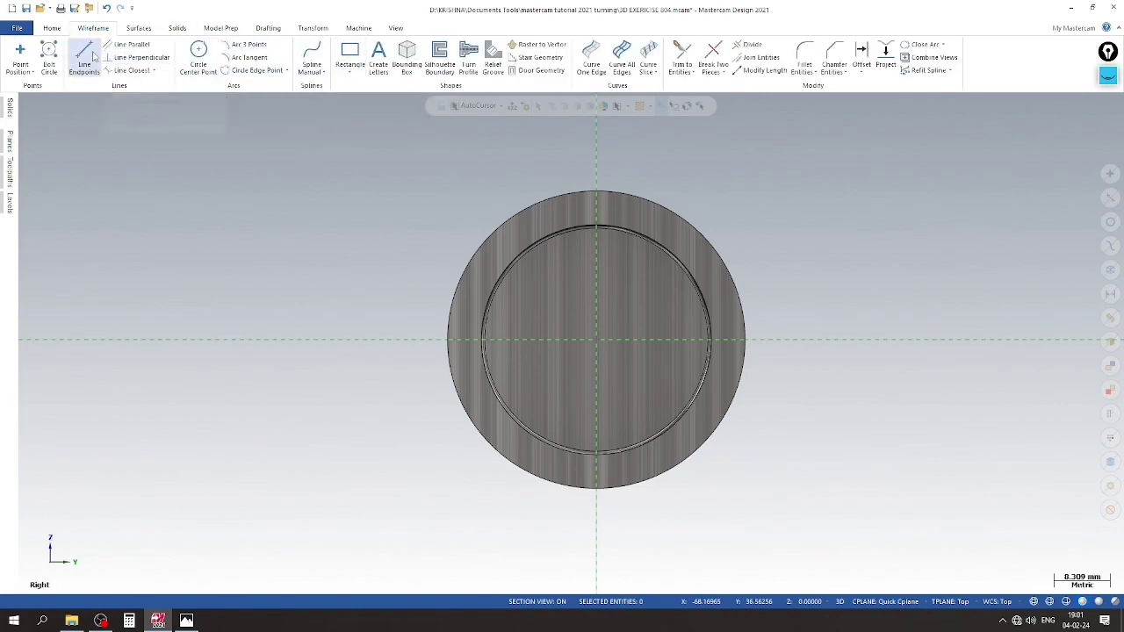
Draw a 22 mm line from the end-face centre to the circle's left edge, then view drawing 804
left_click(94, 56)
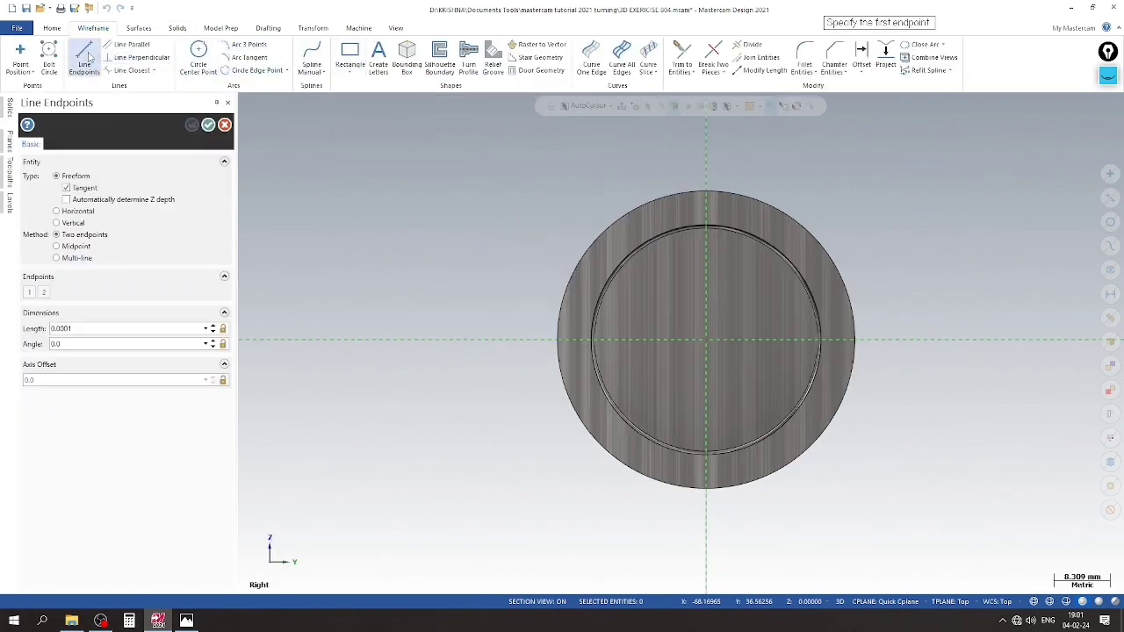
left_click(710, 343)
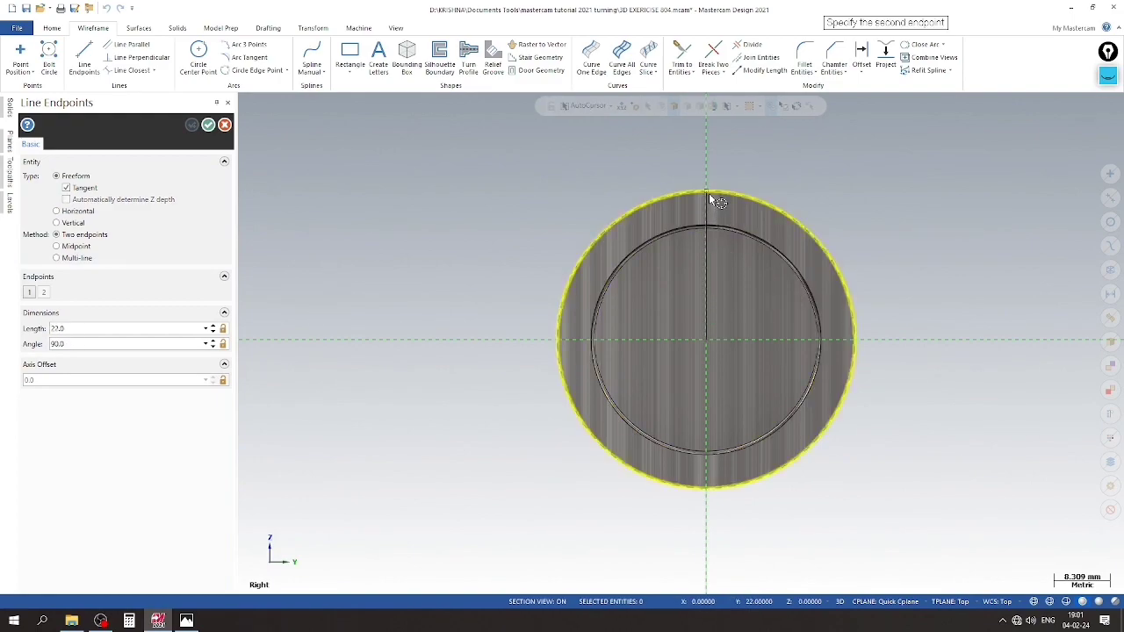
left_click(559, 340)
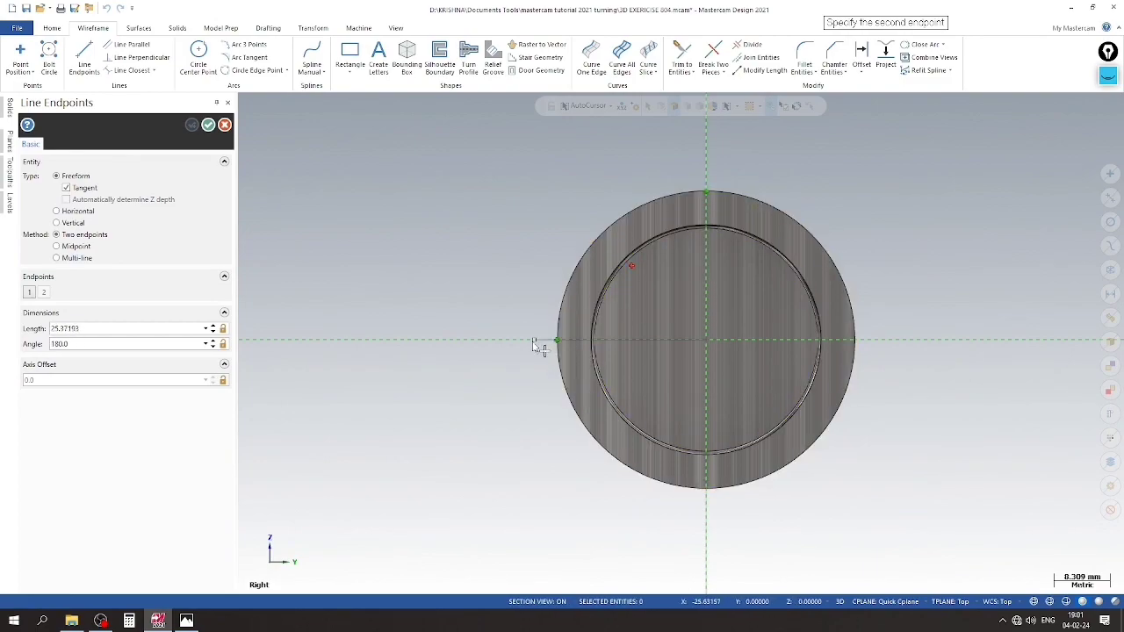
left_click(187, 621)
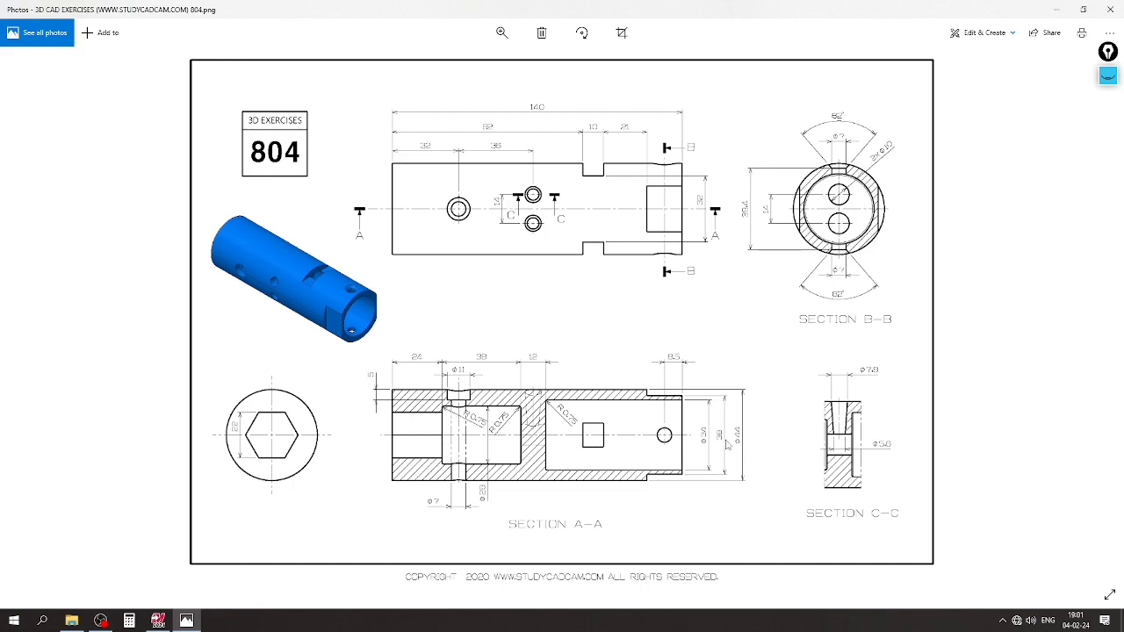
Set the construction line length to 3 and finish the line
left_click(158, 621)
left_click(110, 329)
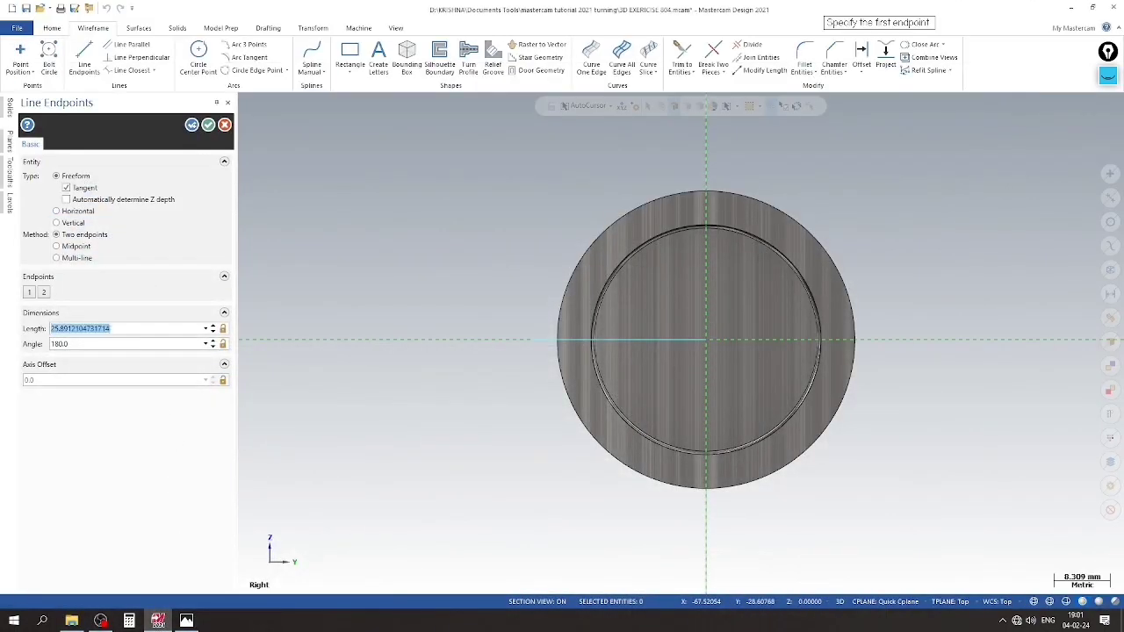
type("3")
key("Return")
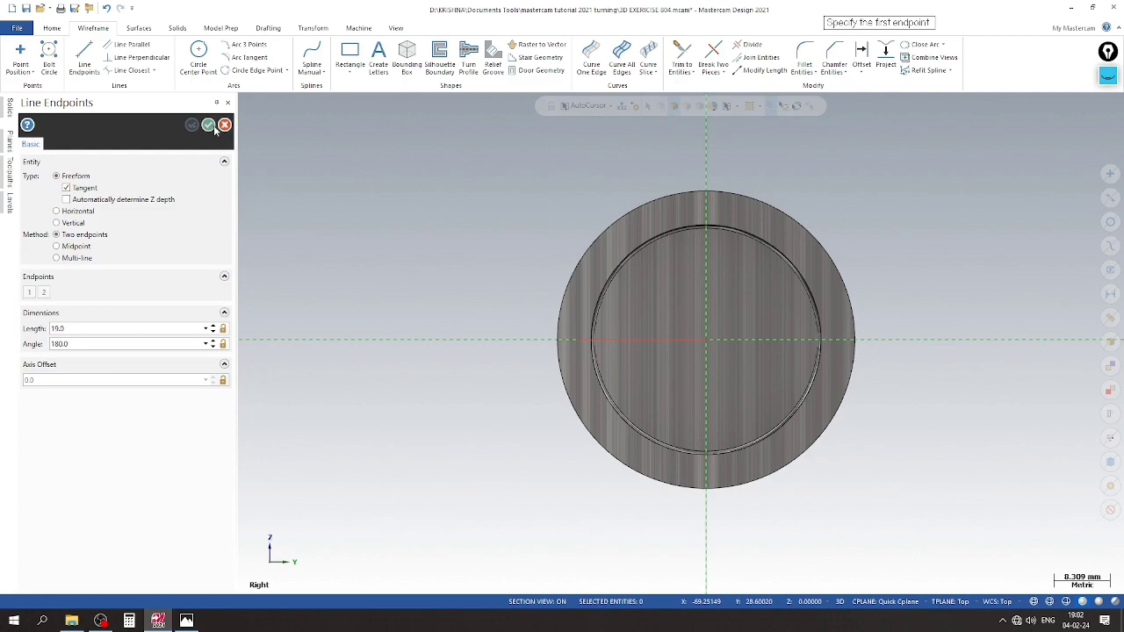
left_click(208, 125)
Draw a 5 by 26 rectangle starting at the line's end
left_click(349, 73)
left_click(379, 97)
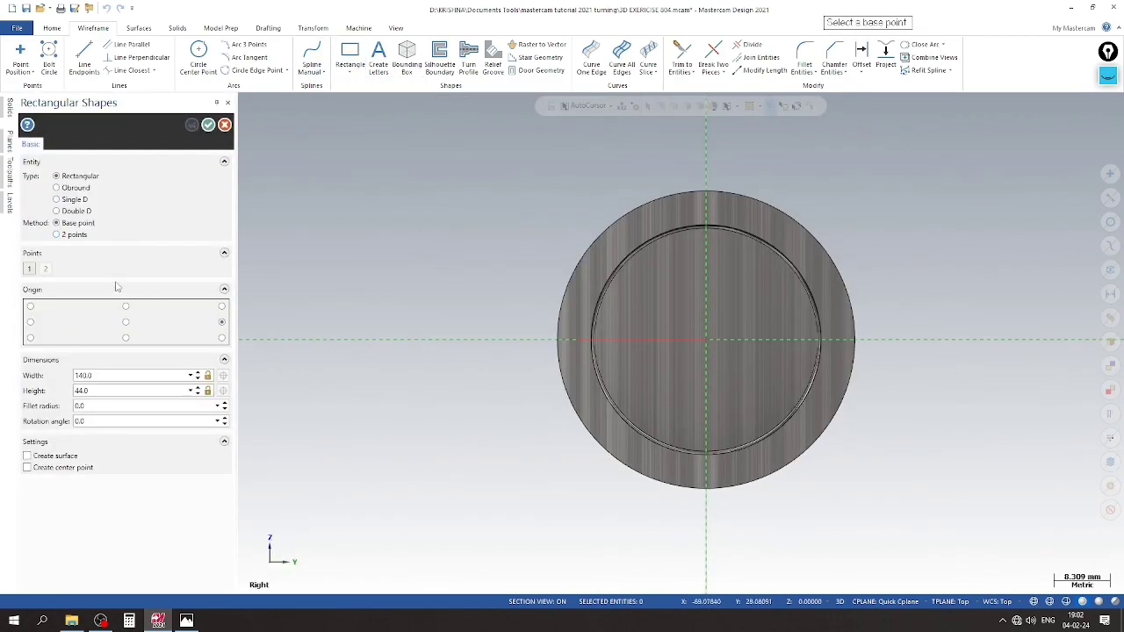
left_click(578, 340)
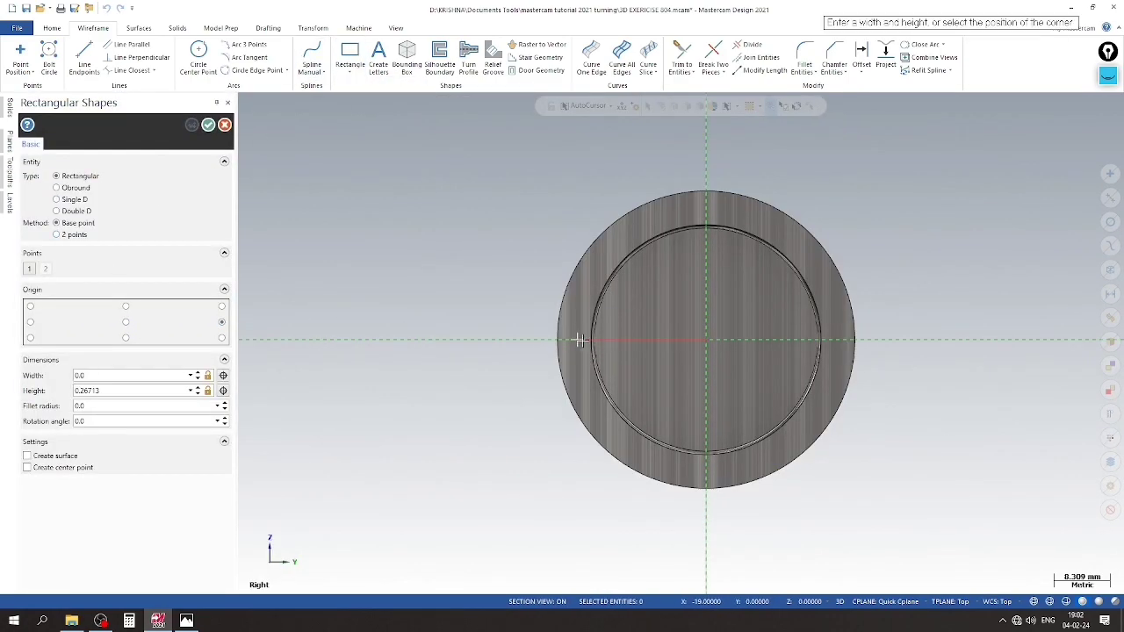
left_click(548, 254)
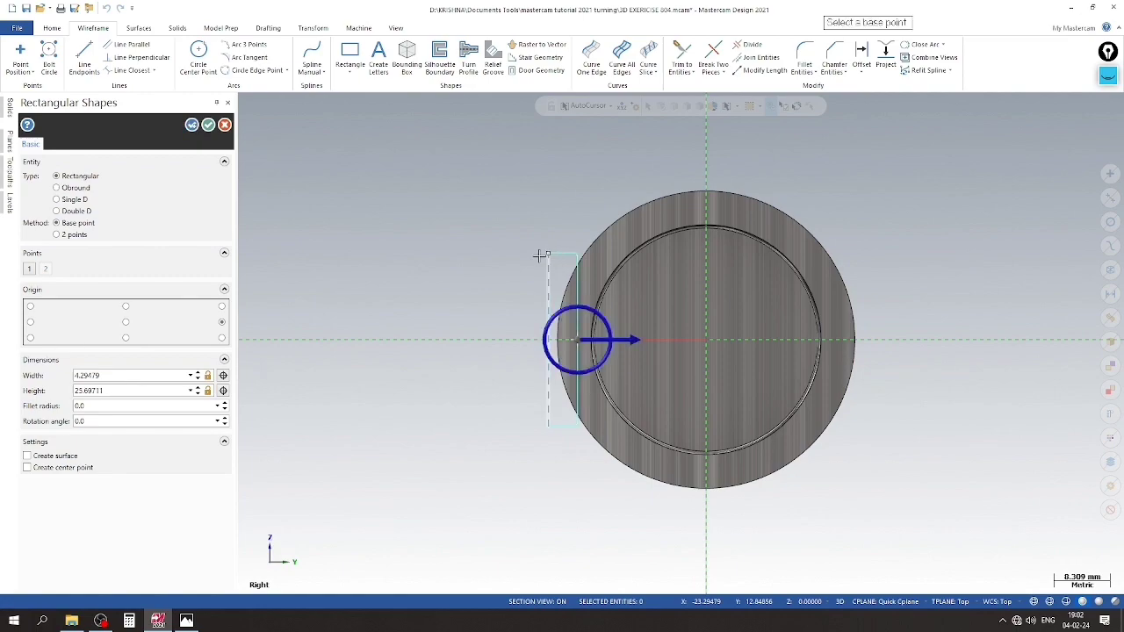
double_click(146, 375)
type("5")
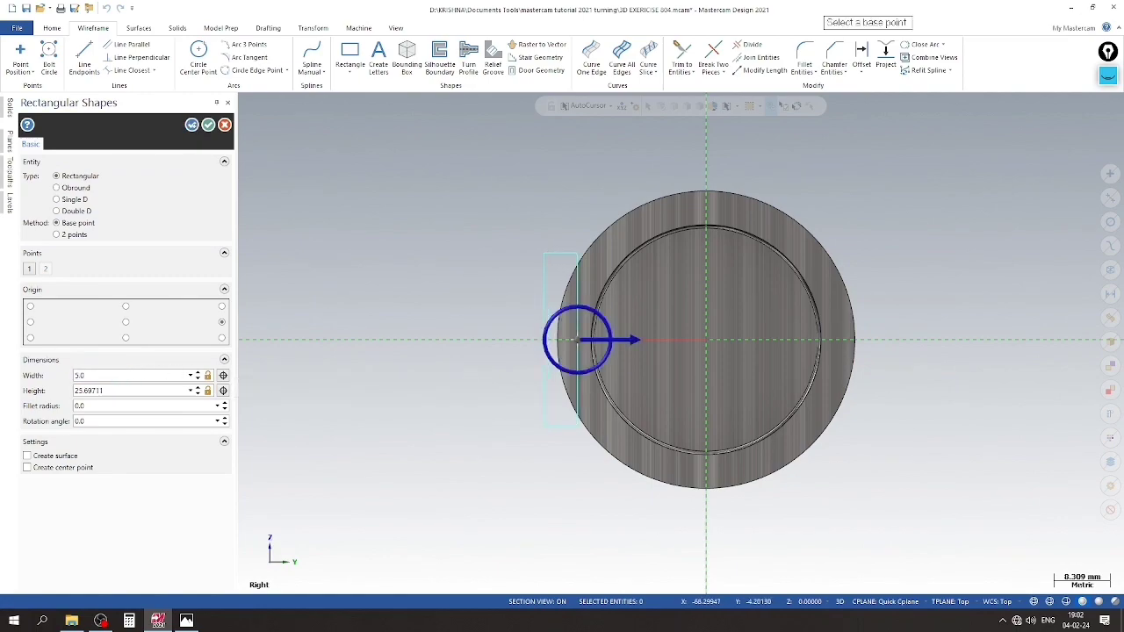
key("Tab")
type("26")
left_click(208, 124)
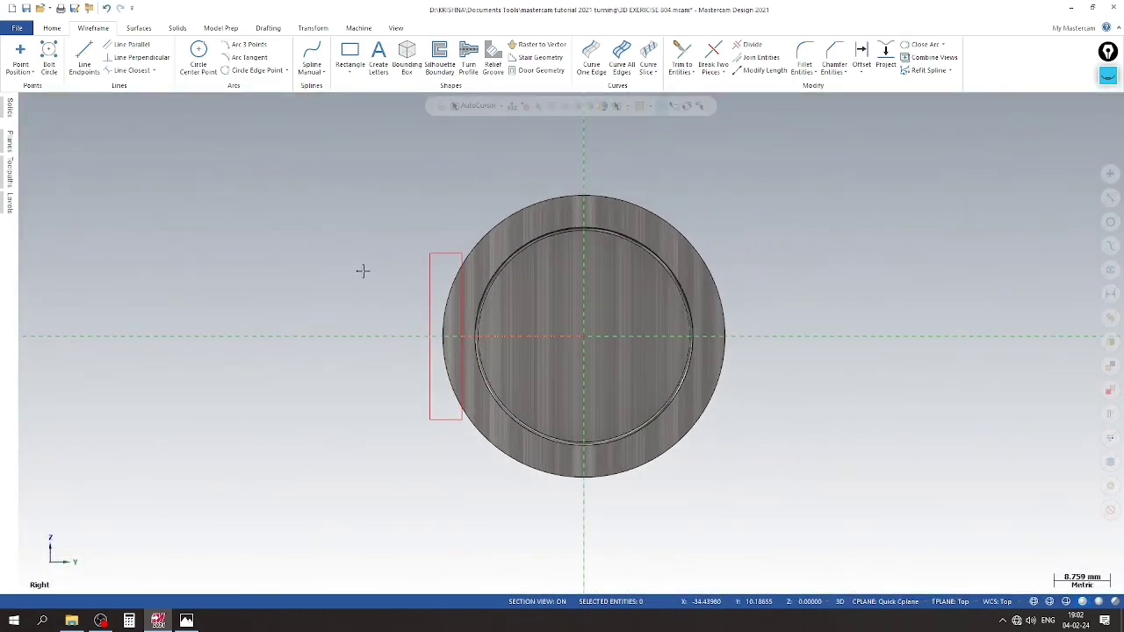
Delete the construction line and mirror the rectangle to the tube's opposite side
right_click(510, 337)
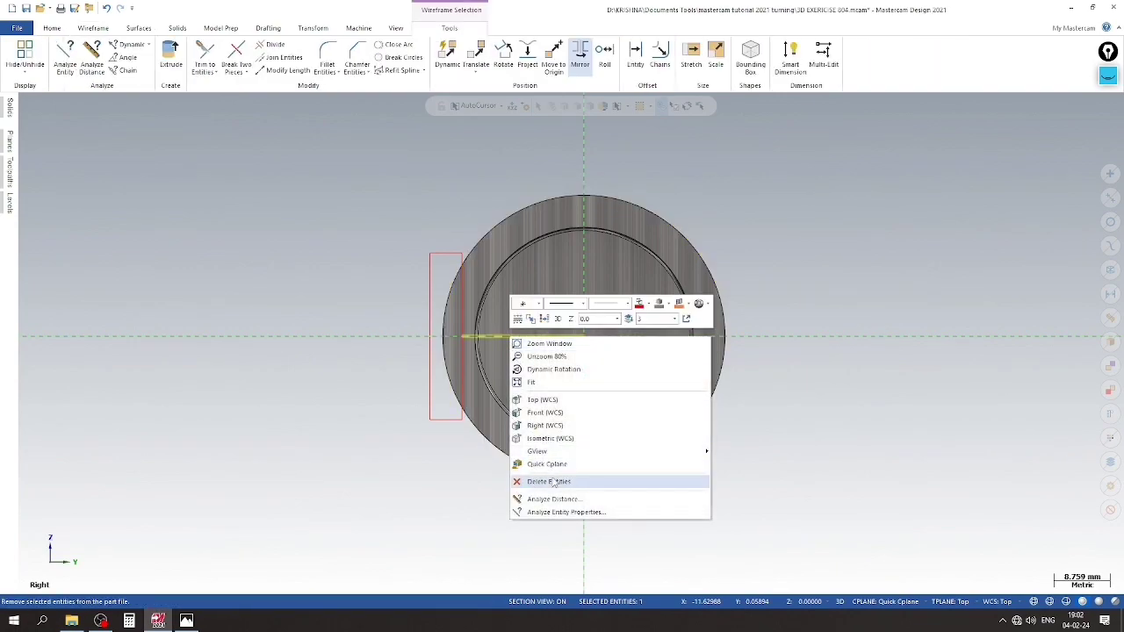
left_click(520, 475)
left_click_drag(374, 146, 467, 456)
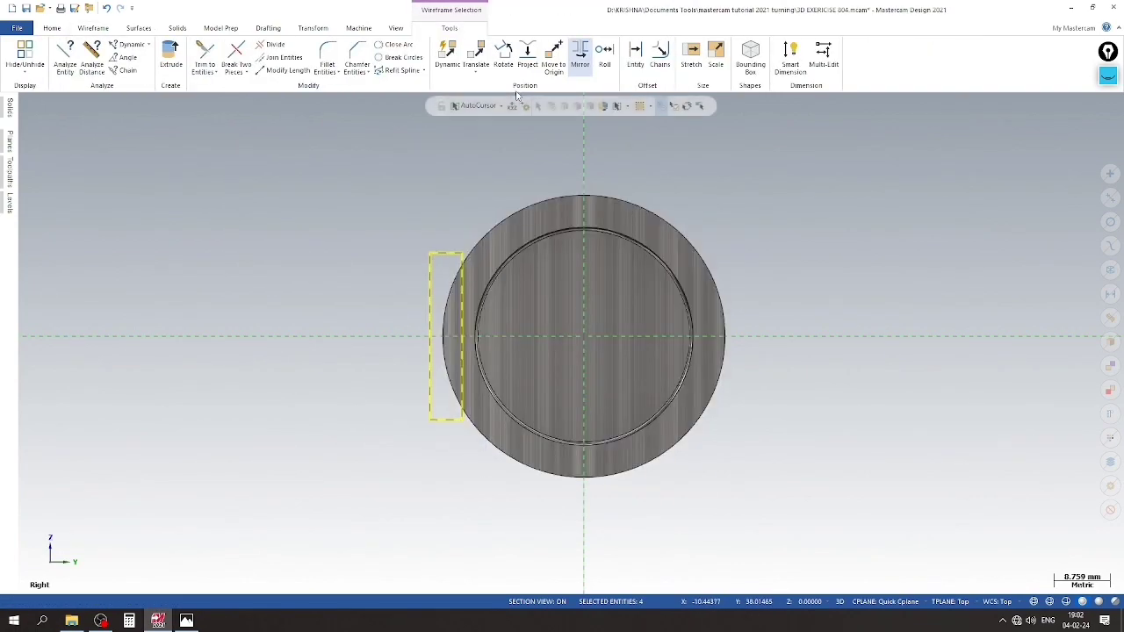
left_click(580, 60)
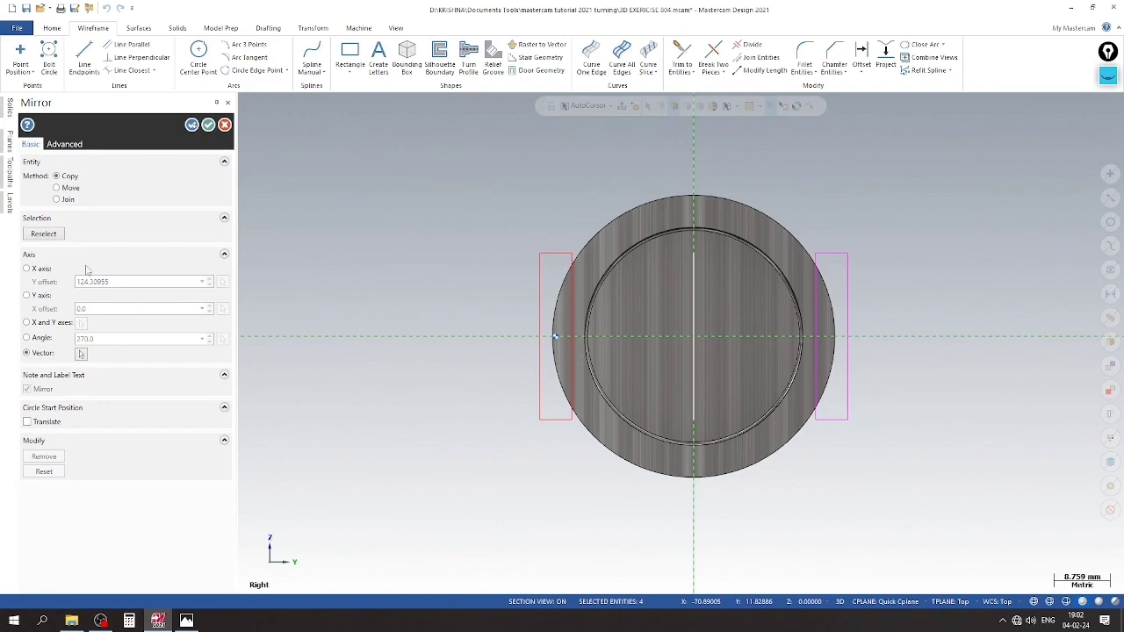
left_click(208, 126)
Orbit to a 3D view of the tube, then bring up the 804 drawing
right_click(234, 195)
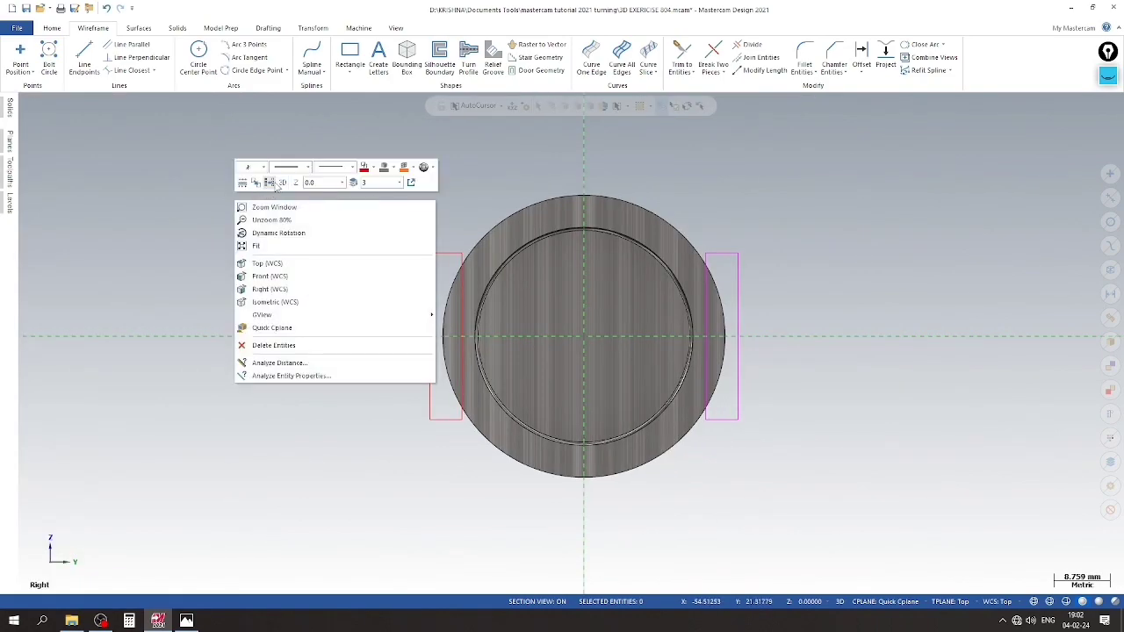
left_click(351, 289)
middle_click_drag(308, 225, 368, 240)
scroll(636, 449, "down", 1)
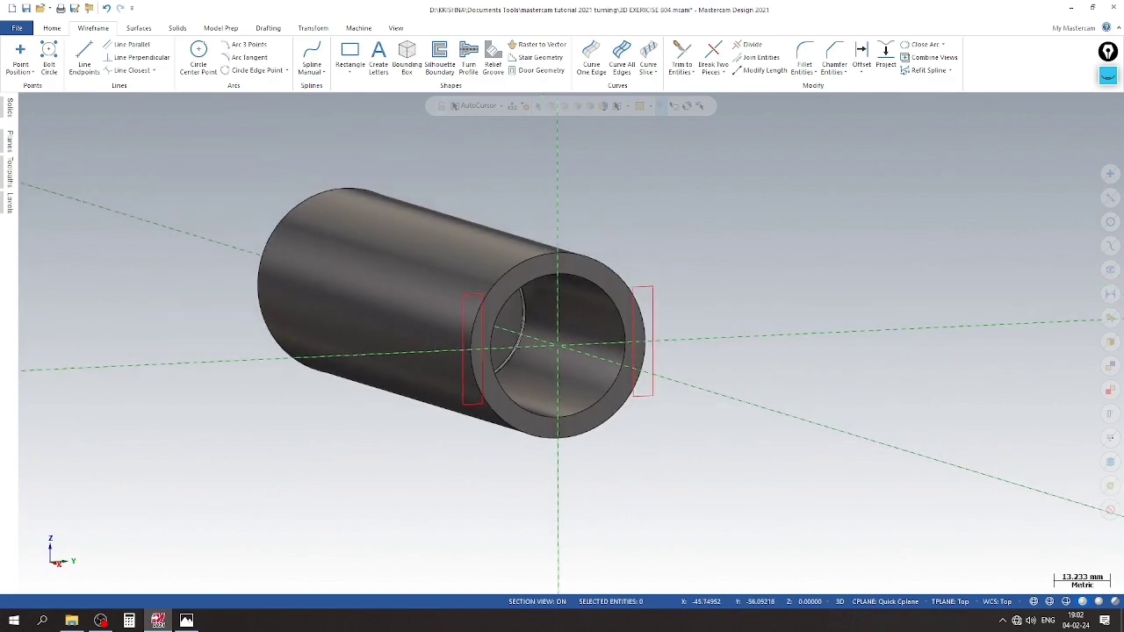
left_click(186, 621)
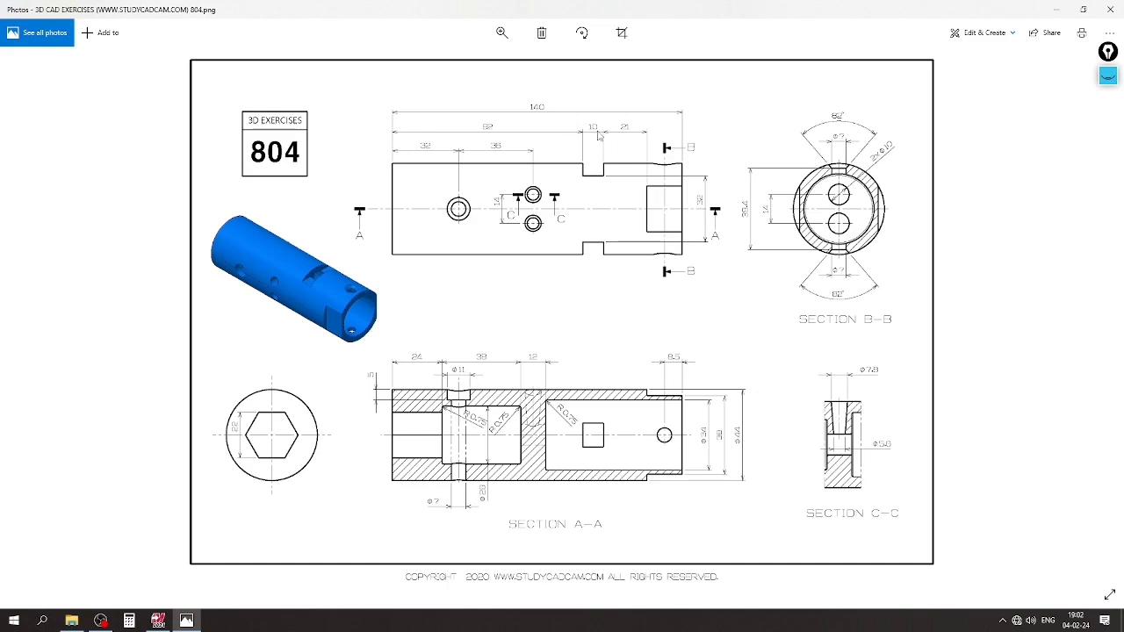
In Calculator, compute 140 − 92 = 48
left_click(129, 620)
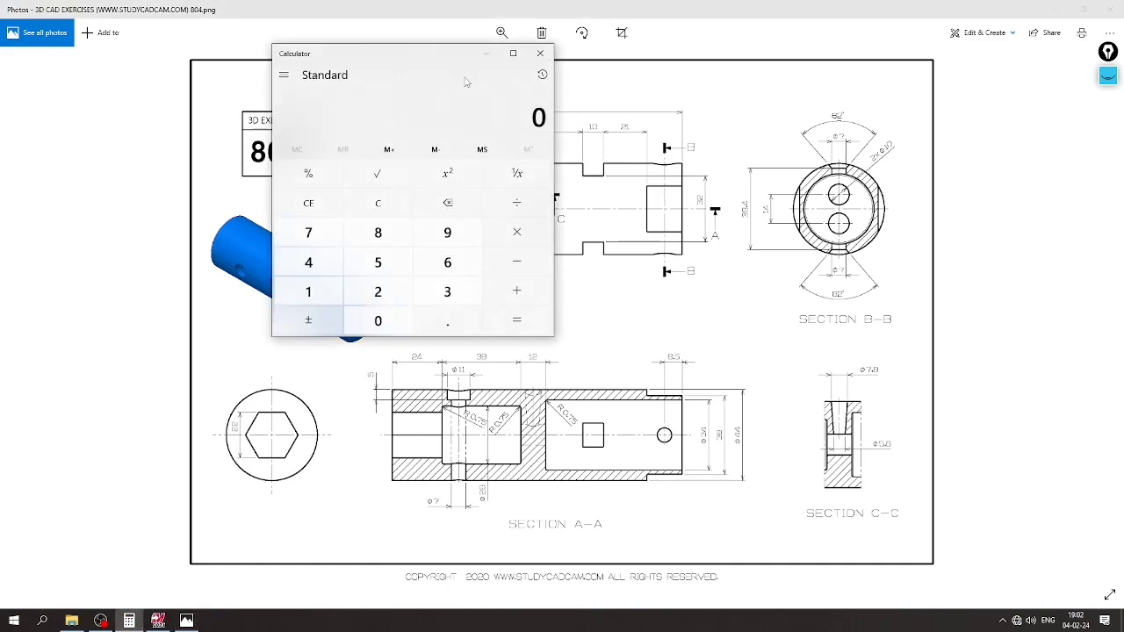
left_click_drag(288, 64, 157, 67)
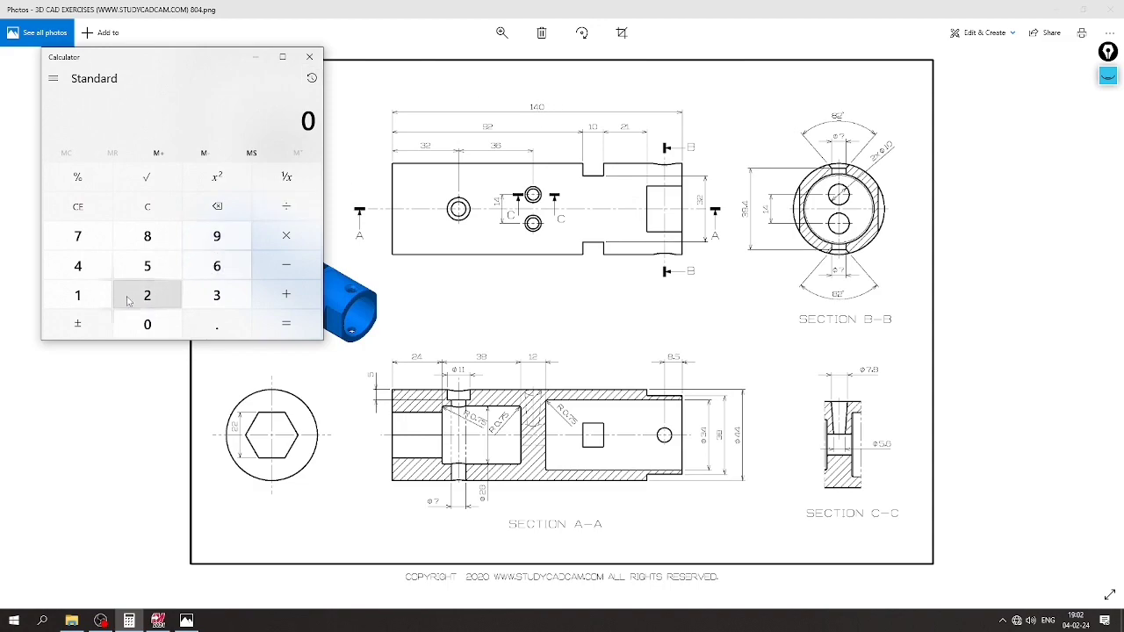
left_click(78, 295)
left_click(77, 265)
left_click(147, 324)
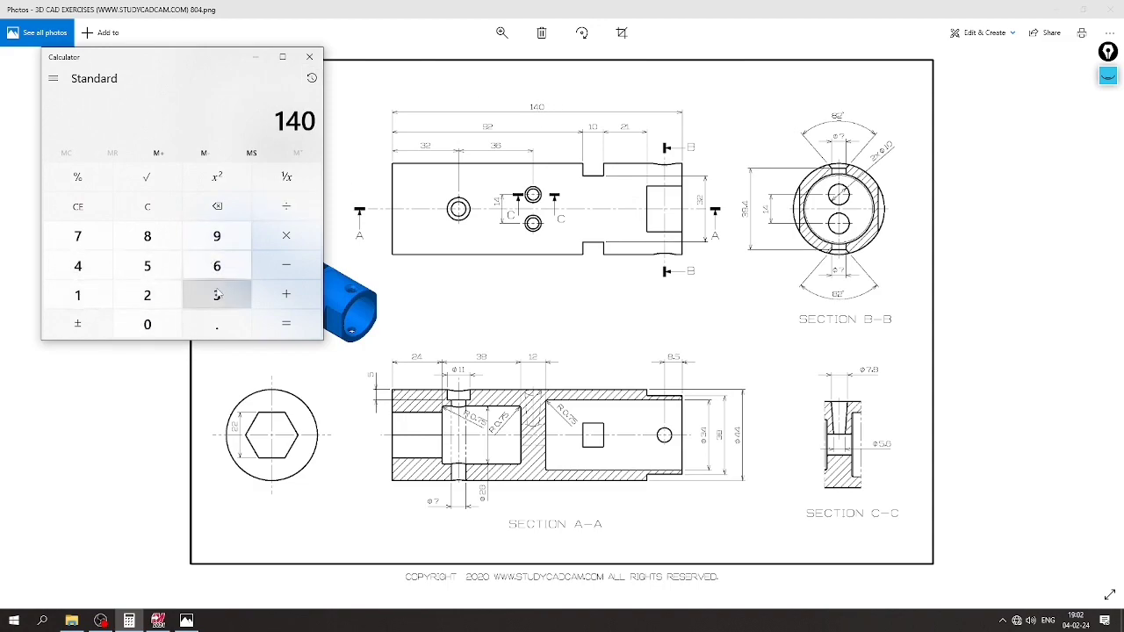
left_click(288, 267)
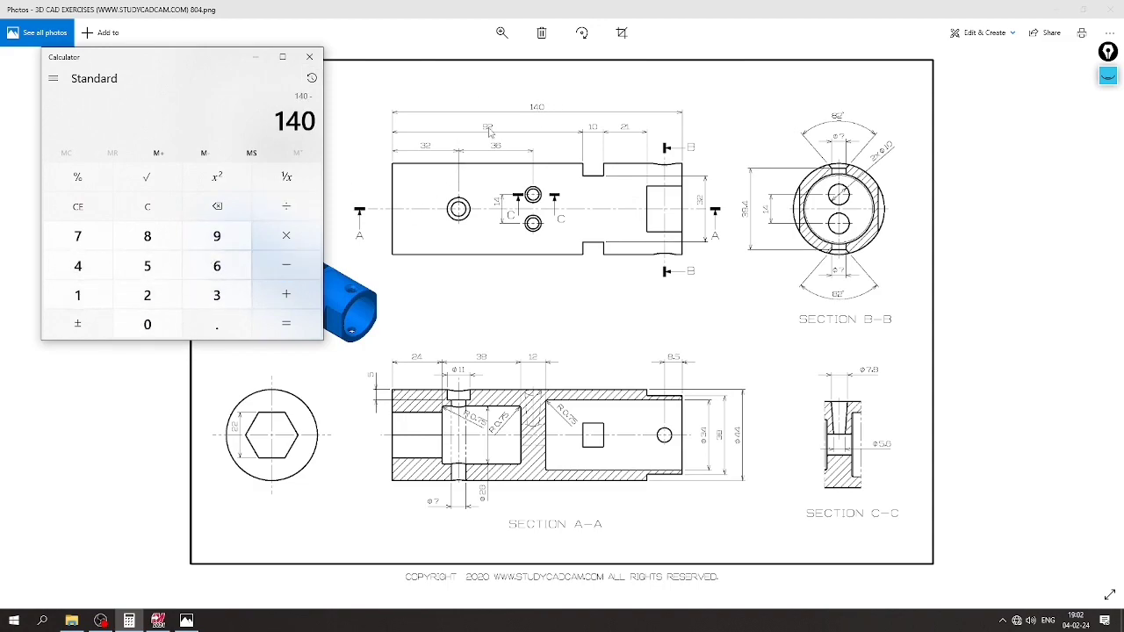
left_click(217, 236)
left_click(146, 295)
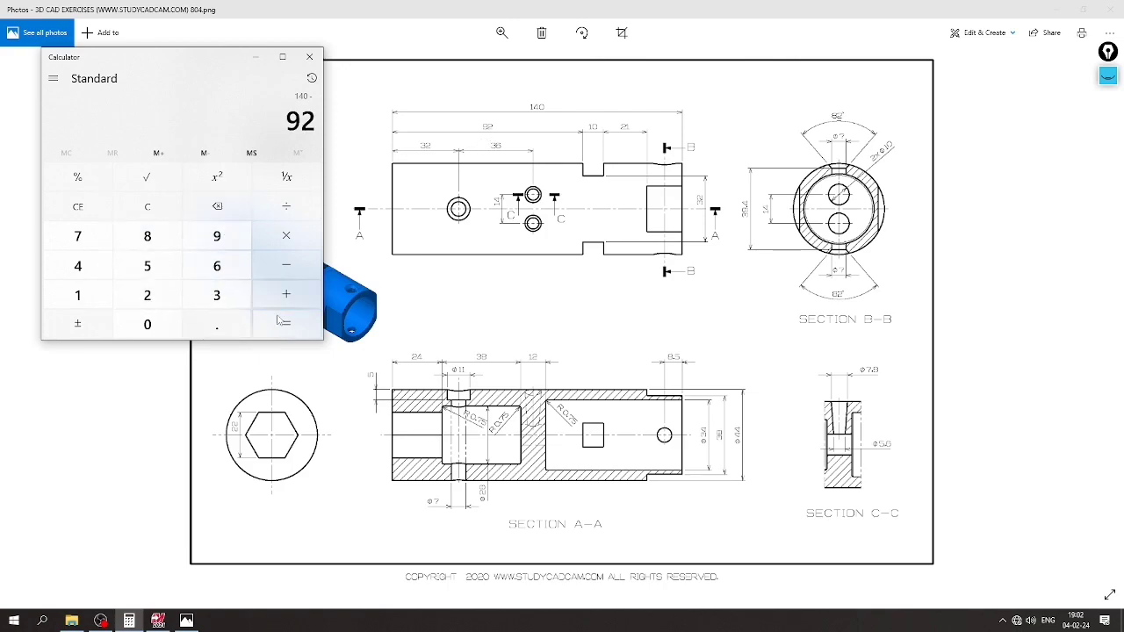
left_click(285, 292)
Subtract 31 from 48 to get 17, close Calculator, and return to Mastercam
left_click(286, 265)
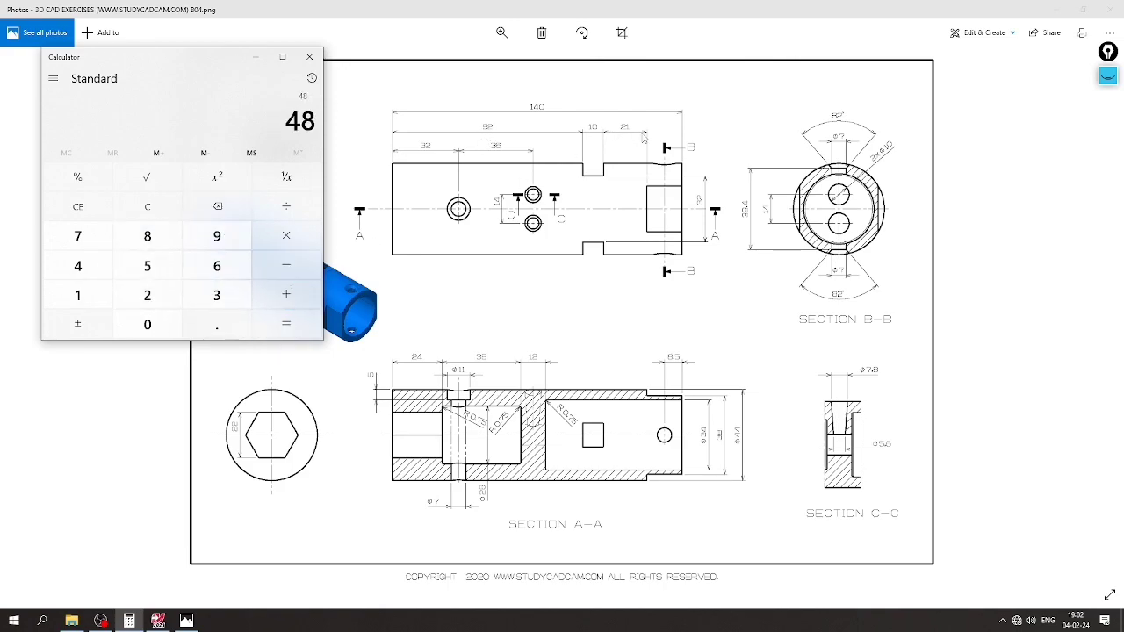
left_click(217, 299)
left_click(78, 297)
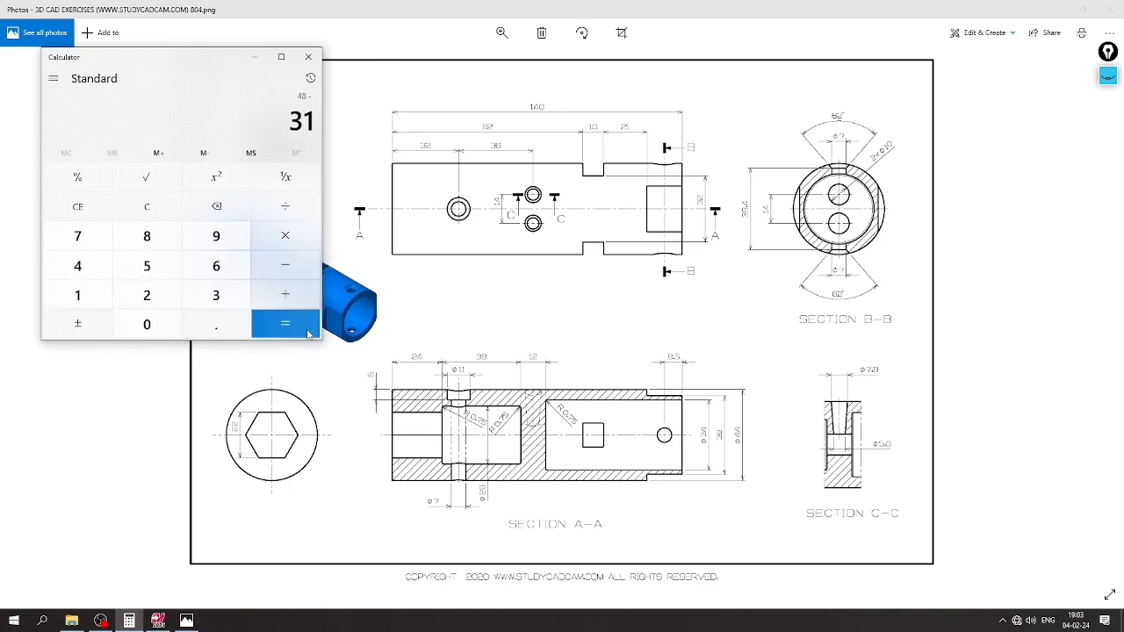
left_click(307, 332)
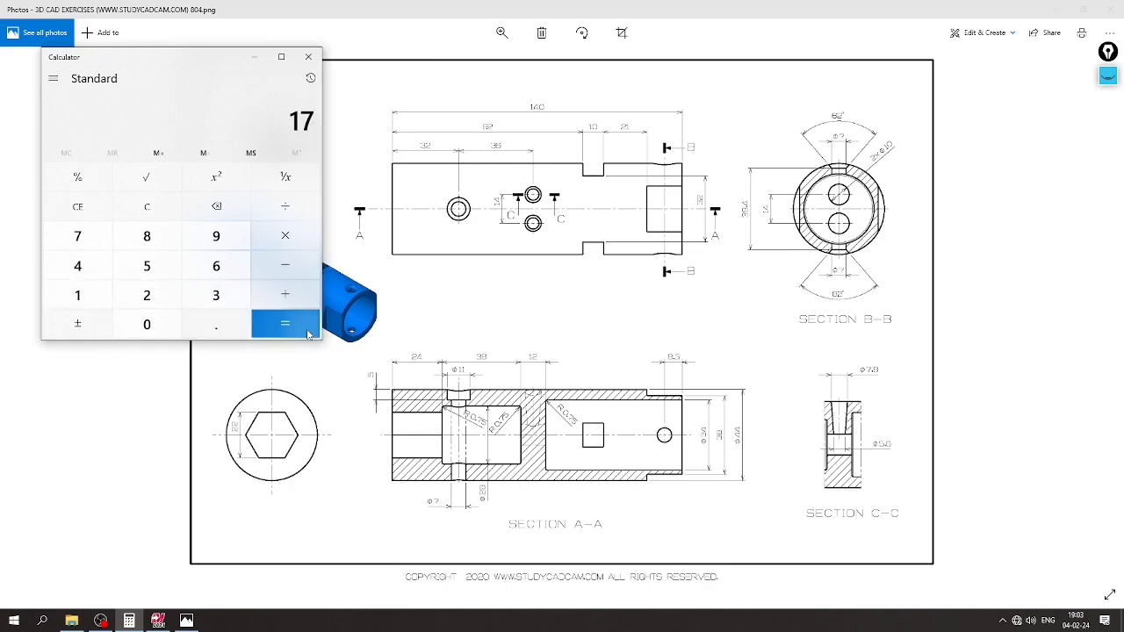
left_click(308, 57)
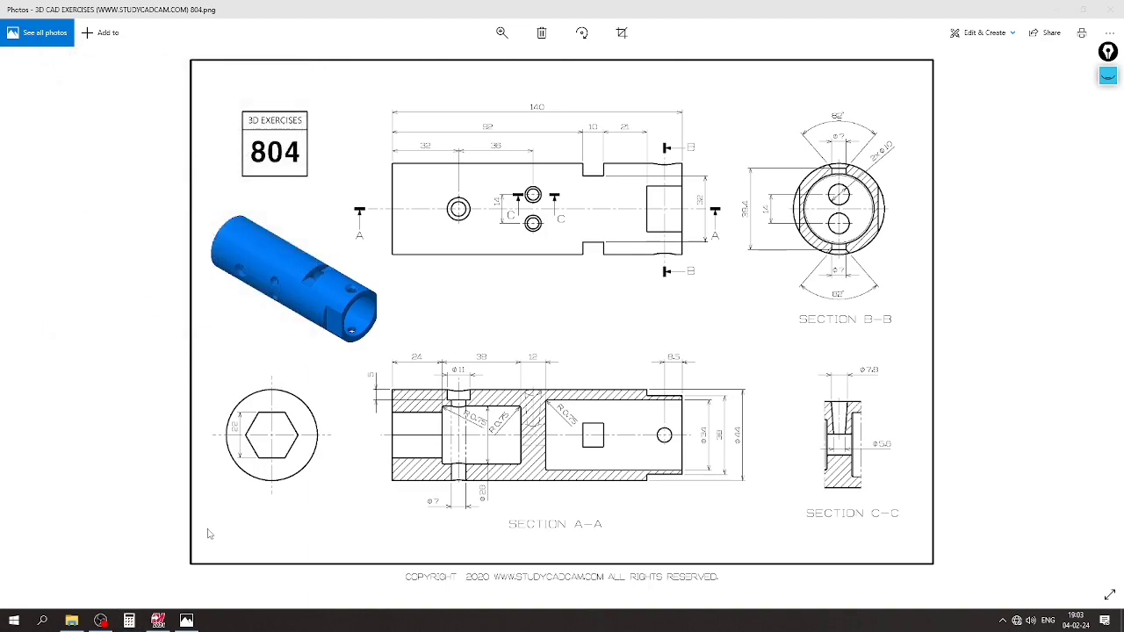
left_click(158, 621)
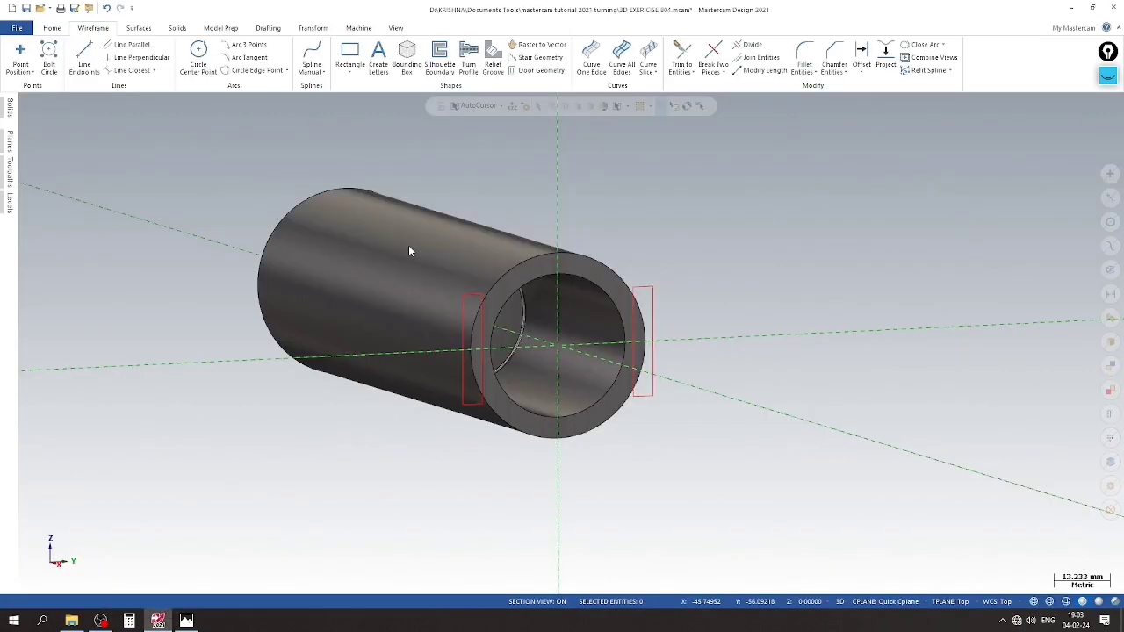
Extrude-cut both rectangle chains 17 deep into the tube's end
left_click(178, 27)
left_click(111, 57)
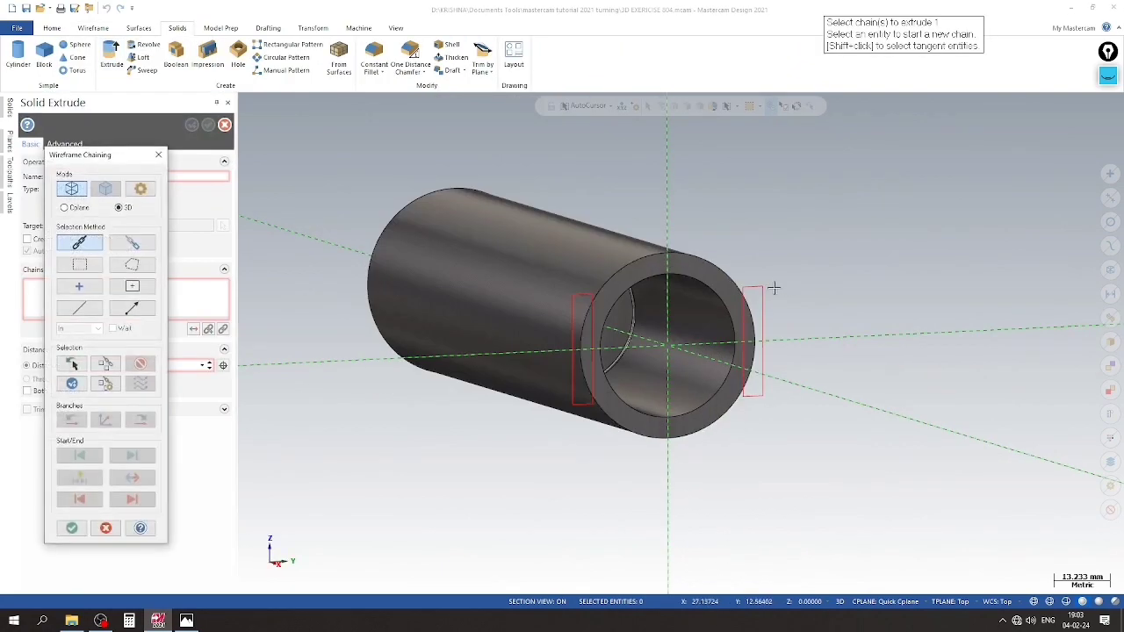
left_click(763, 295)
left_click(579, 405)
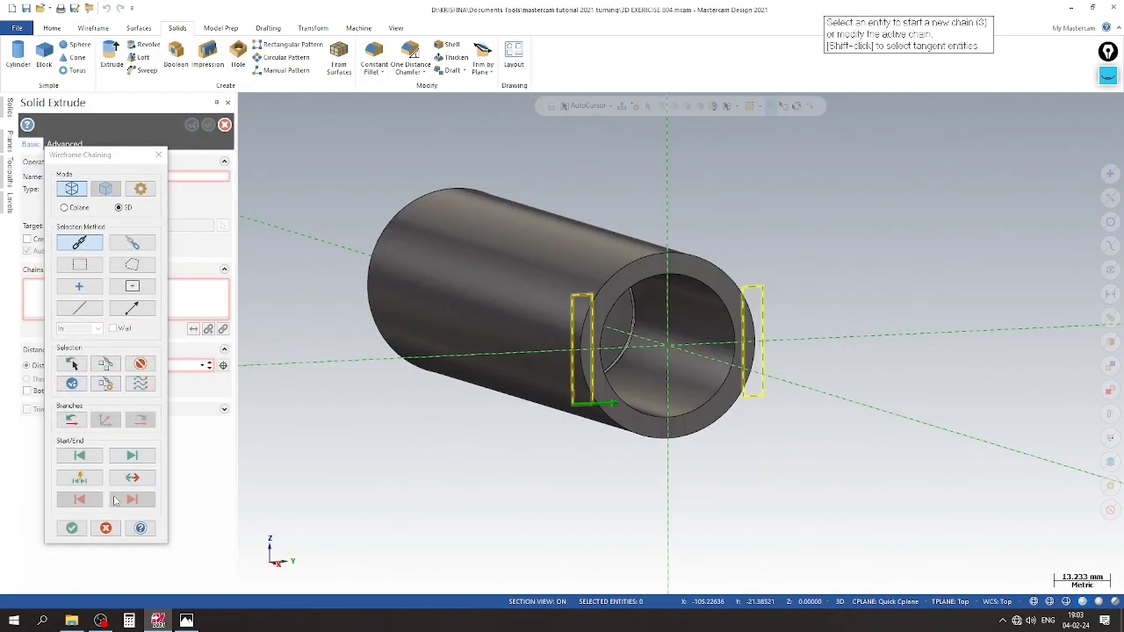
left_click(72, 528)
double_click(108, 365)
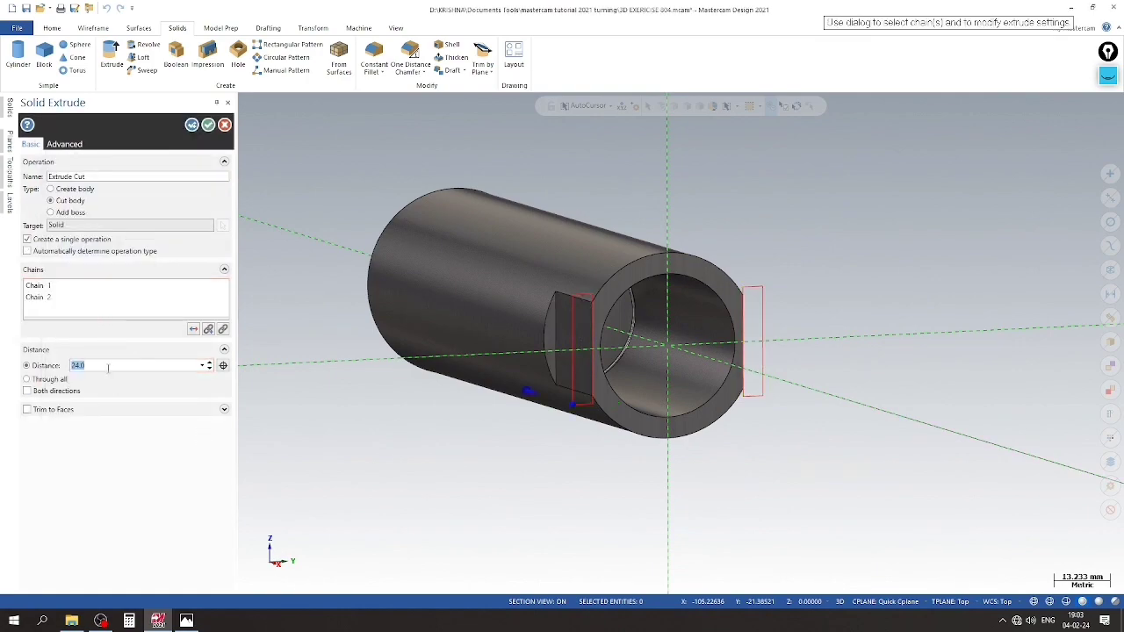
type("17")
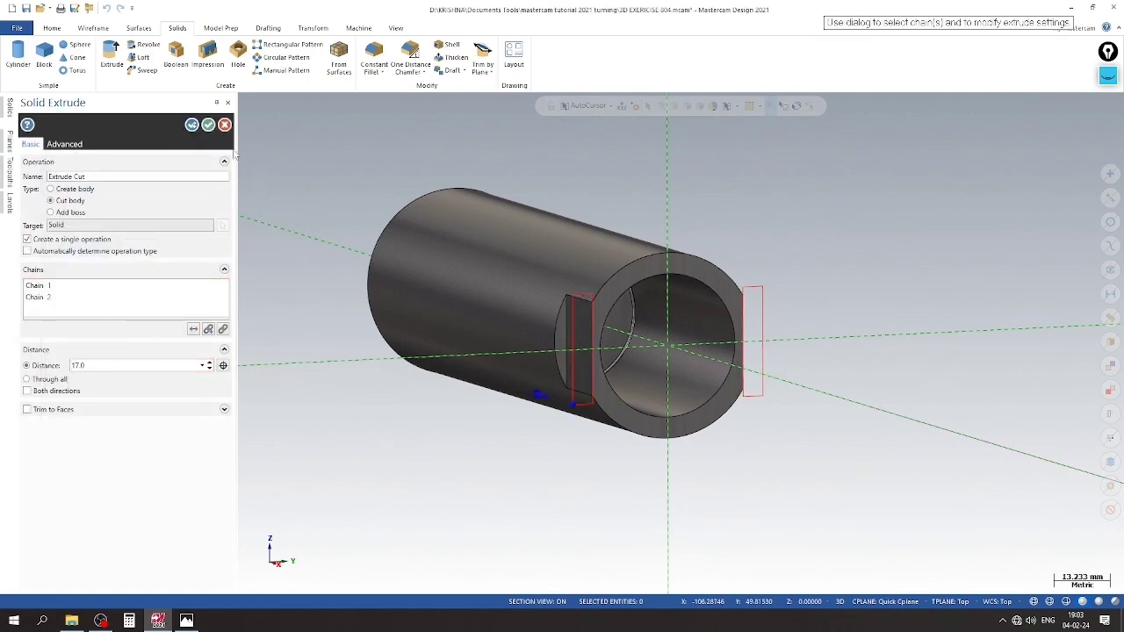
left_click(208, 125)
left_click(9, 204)
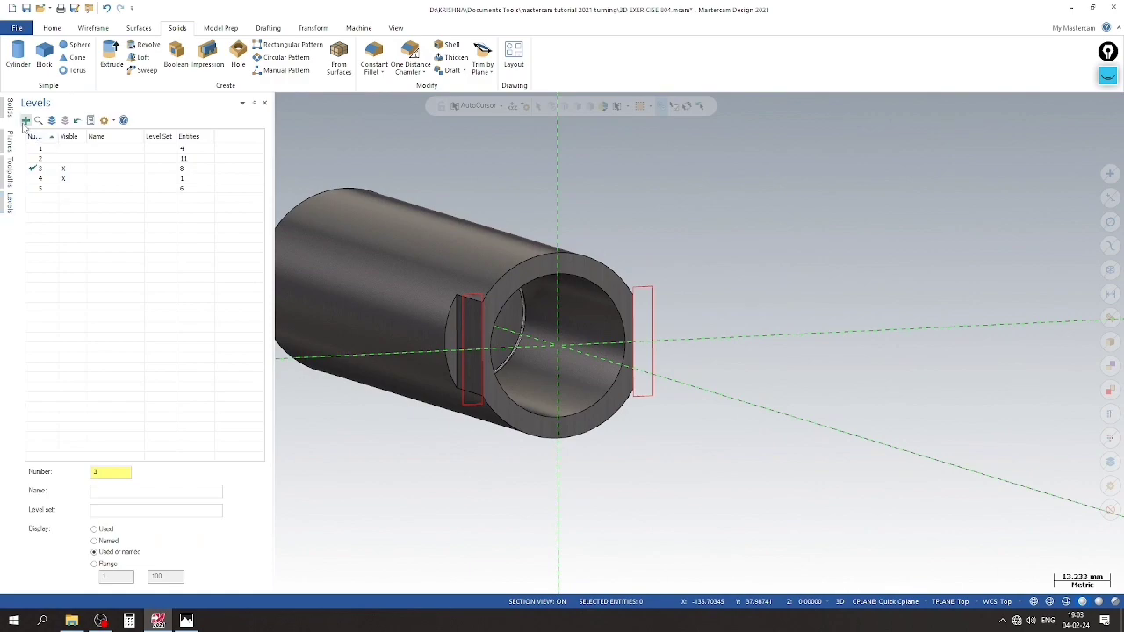
Show levels 4 and 5, and move the selected slot outline lines to level 6
left_click(65, 180)
left_click(64, 179)
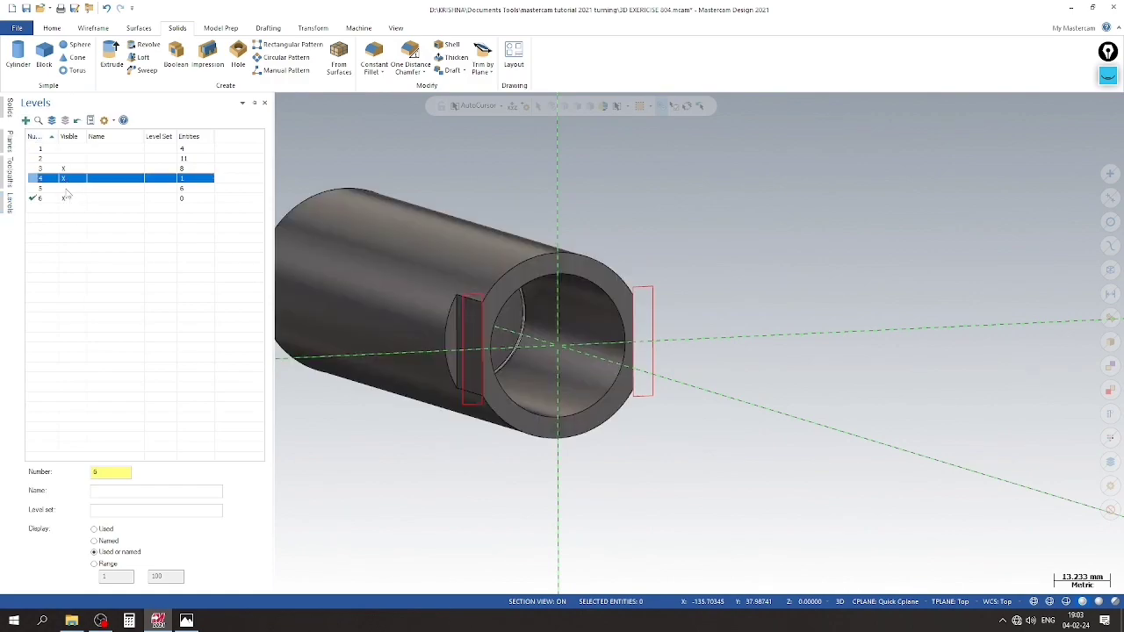
left_click(64, 189)
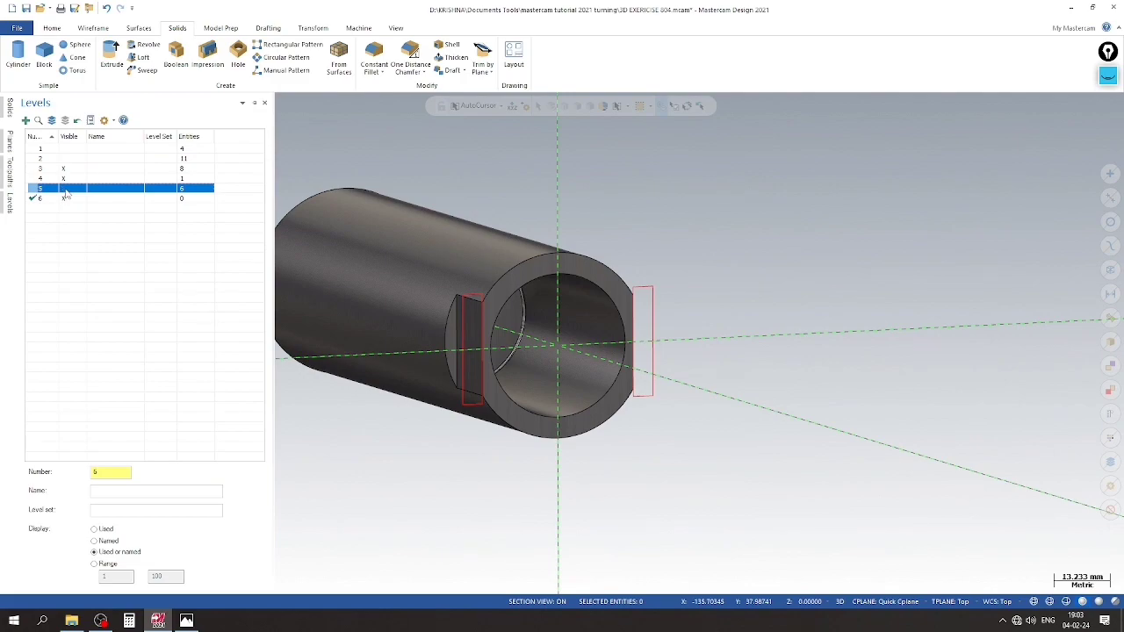
scroll(411, 217, "down", 4)
mouse_move(737, 478)
left_mouse_down()
mouse_move(494, 313)
mouse_move(431, 231)
left_mouse_up()
right_click(673, 289)
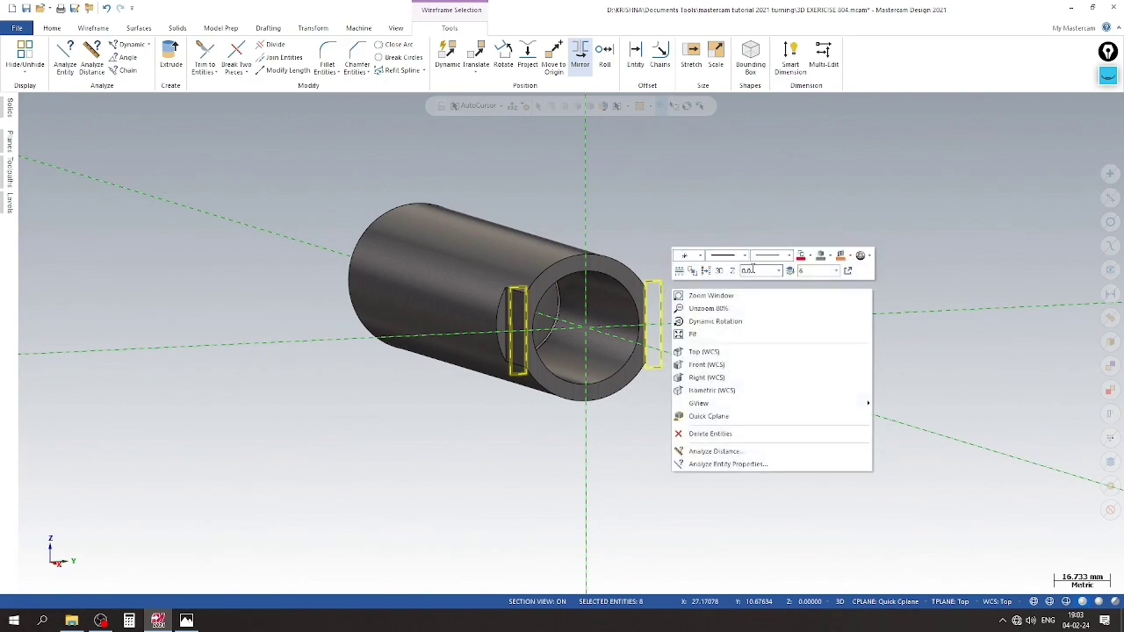
left_click(791, 272)
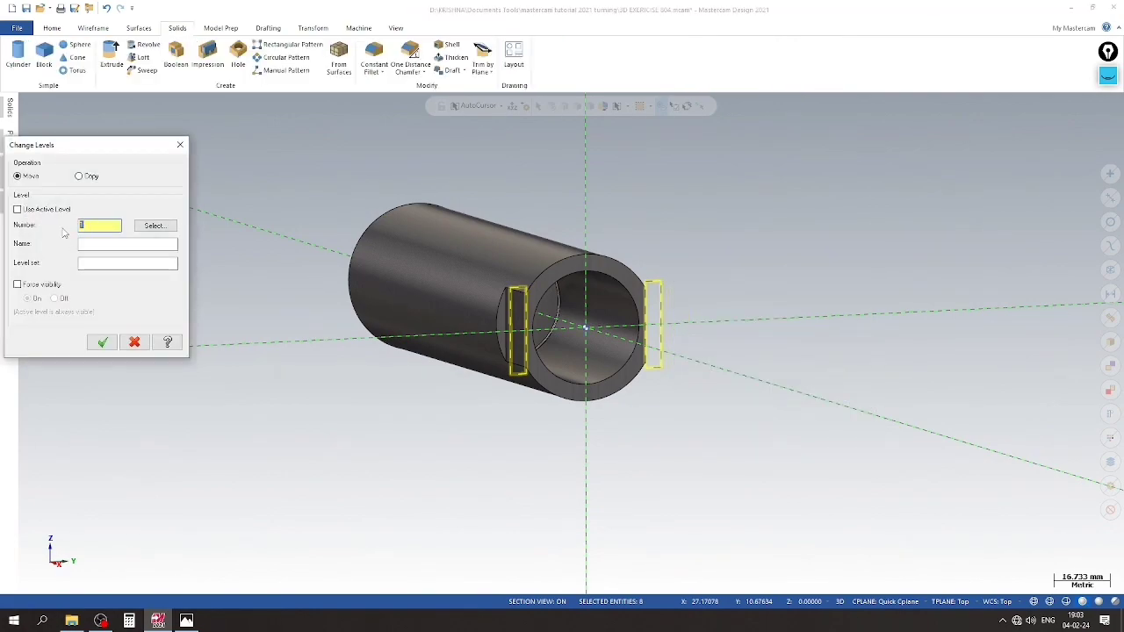
left_click(103, 341)
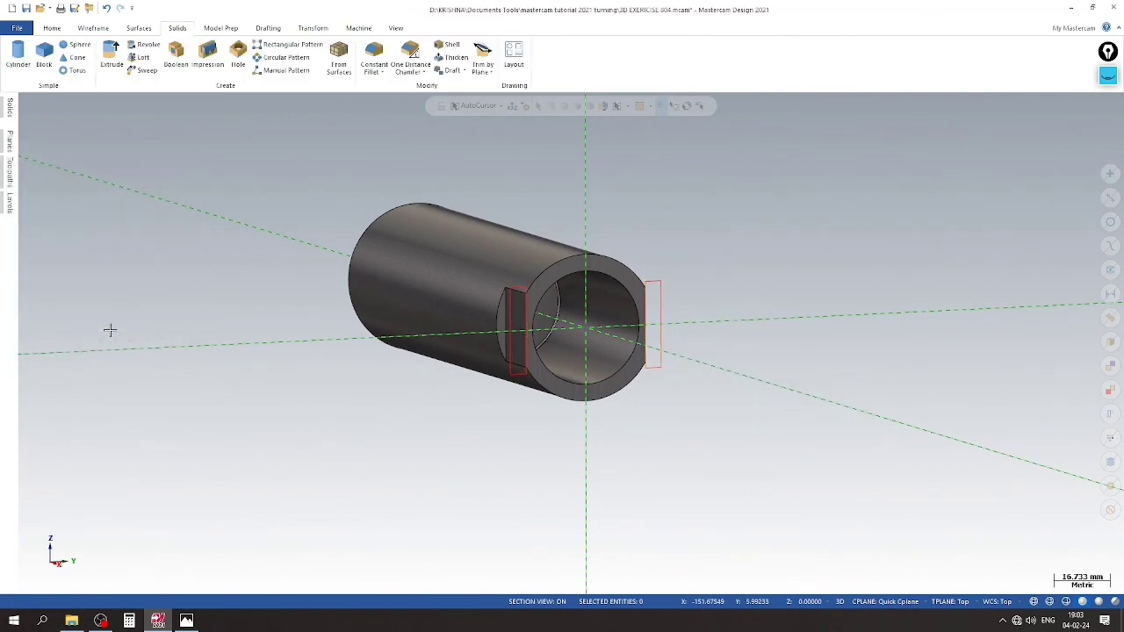
Make level 7 active, hide level 6, and rename level 4 to BODY
left_click(7, 209)
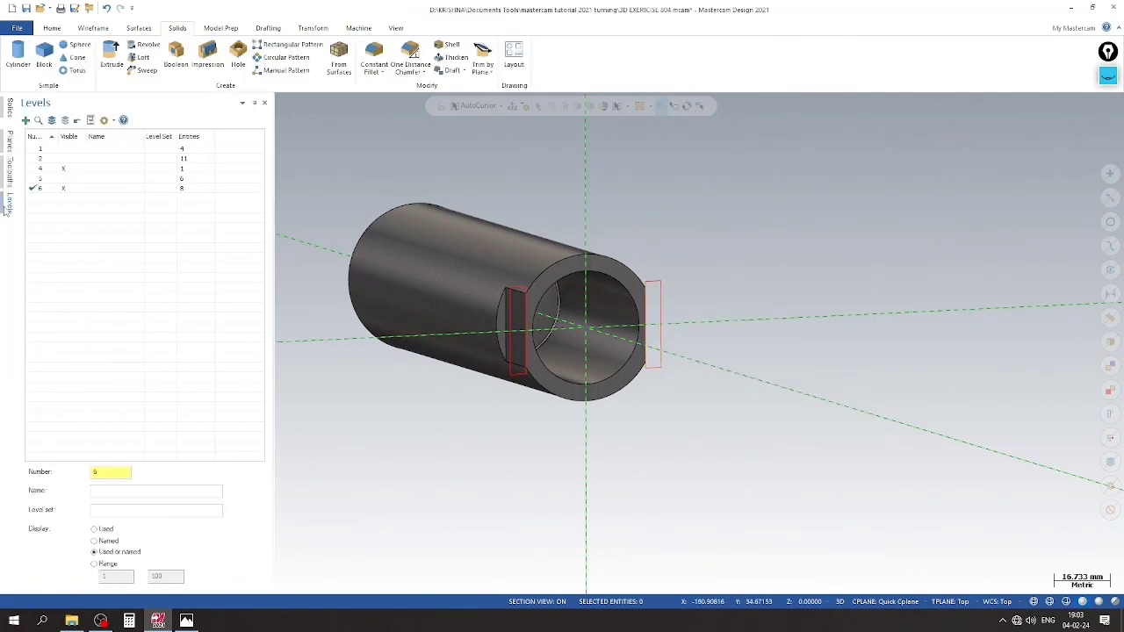
type("7")
key("Return")
left_click(66, 189)
left_click(136, 169)
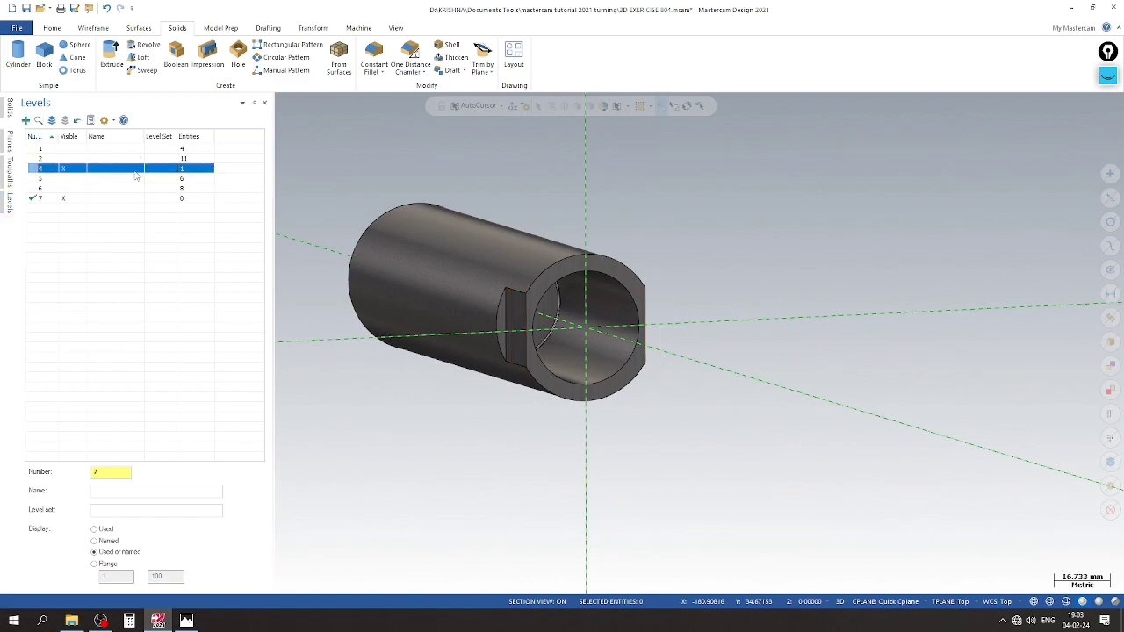
left_click(136, 169)
type("BODY")
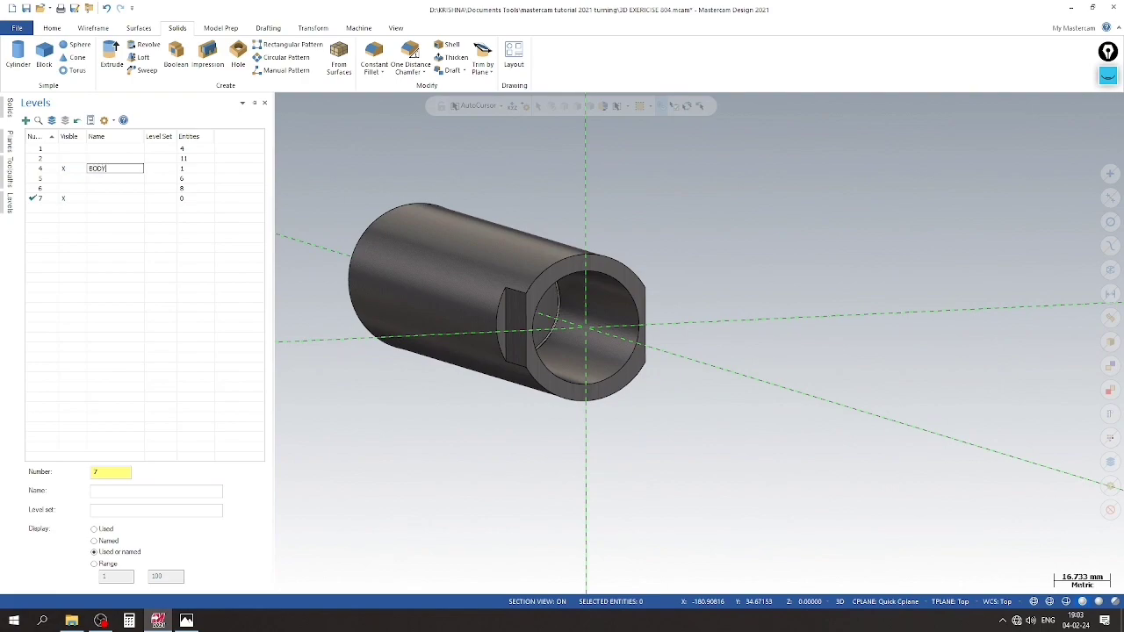
key("Return")
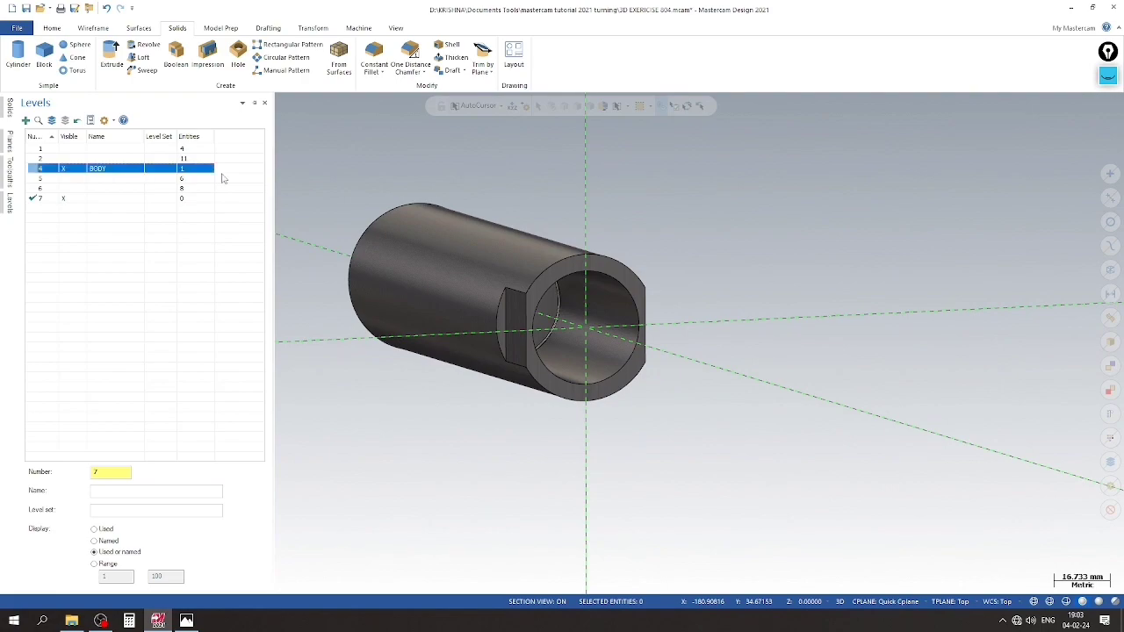
mouse_move(395, 246)
middle_mouse_down()
mouse_move(619, 303)
mouse_move(577, 225)
mouse_move(669, 221)
mouse_move(673, 241)
middle_mouse_up()
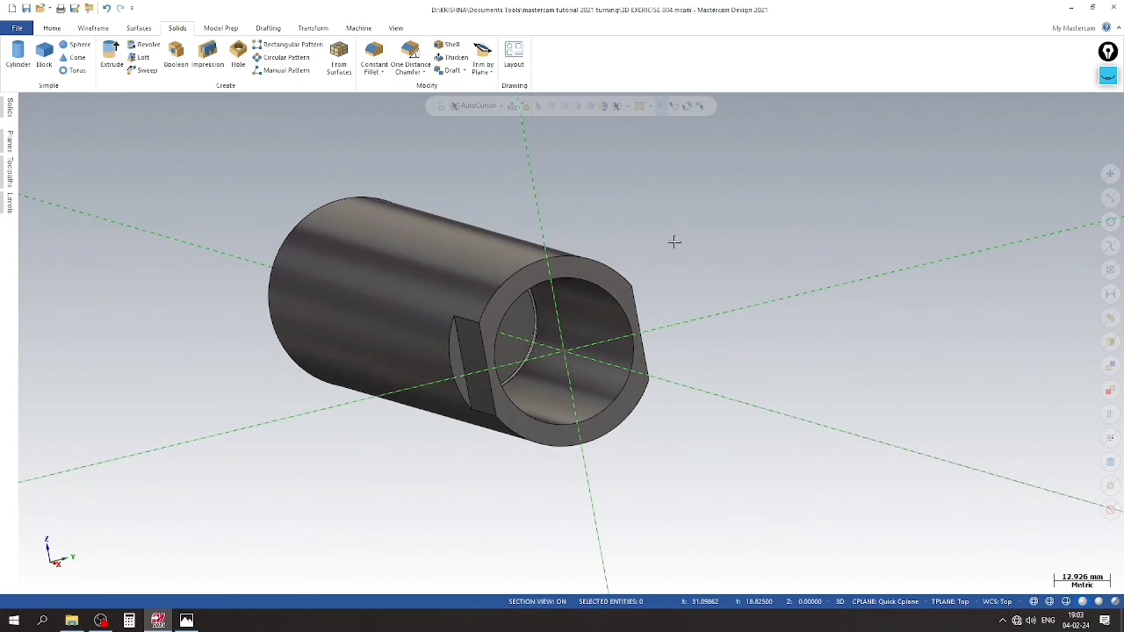
left_click(186, 621)
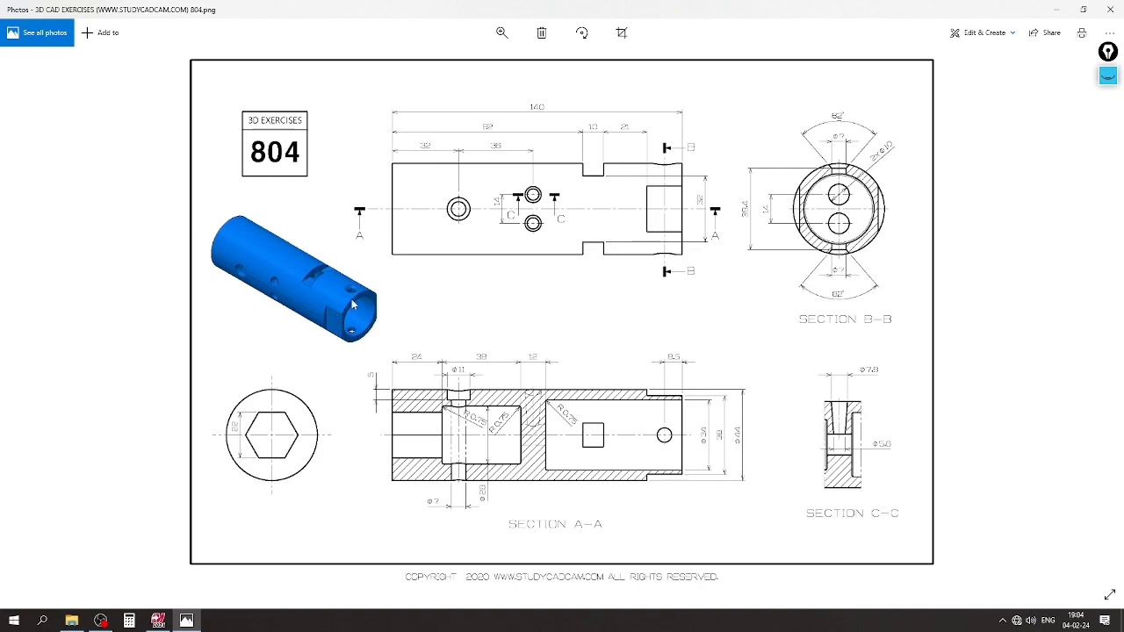
Zoom in and out over the 804 drawing's part and section views, then return to Mastercam
scroll(356, 332, "up", 1)
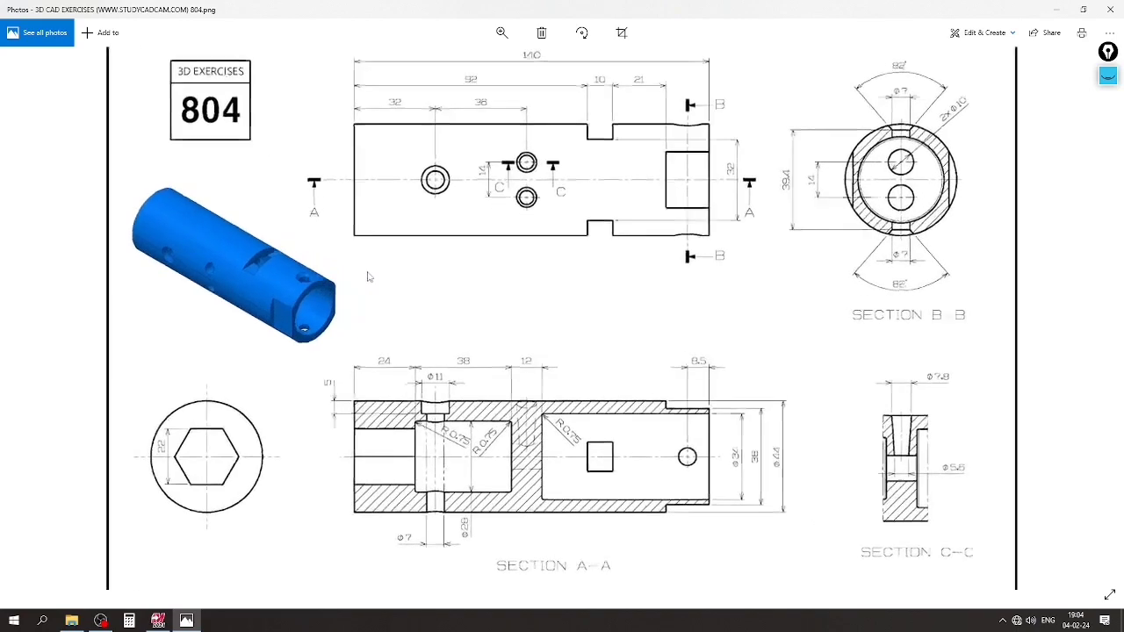
scroll(264, 265, "up", 2)
scroll(268, 228, "up", 2)
scroll(273, 203, "up", 1)
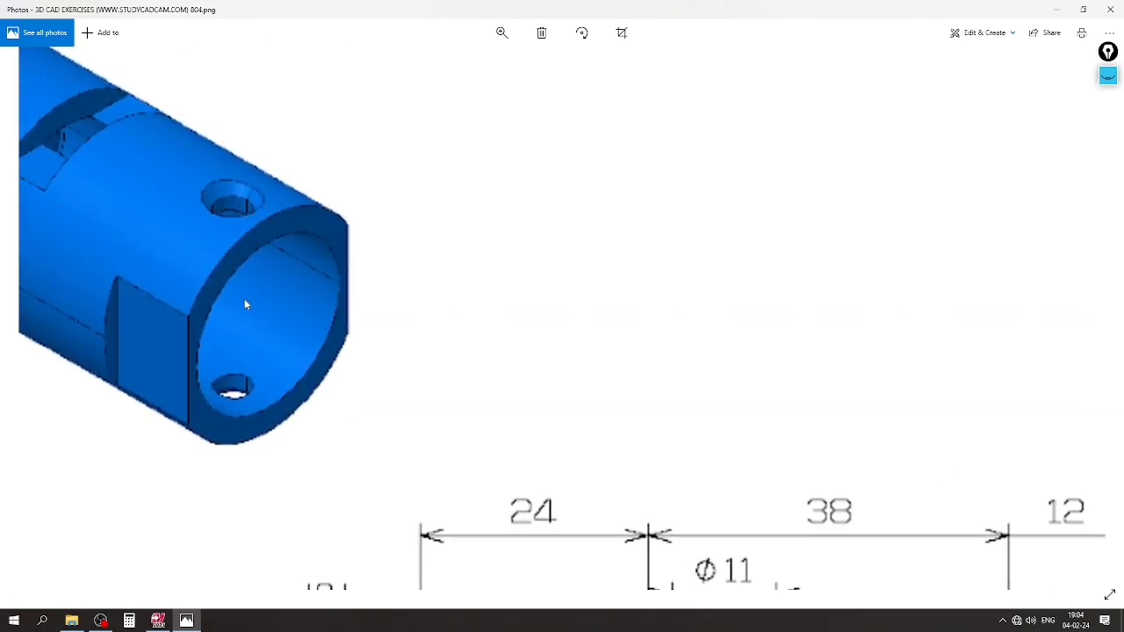
scroll(244, 300, "down", 1)
scroll(264, 324, "down", 1)
scroll(266, 329, "down", 2)
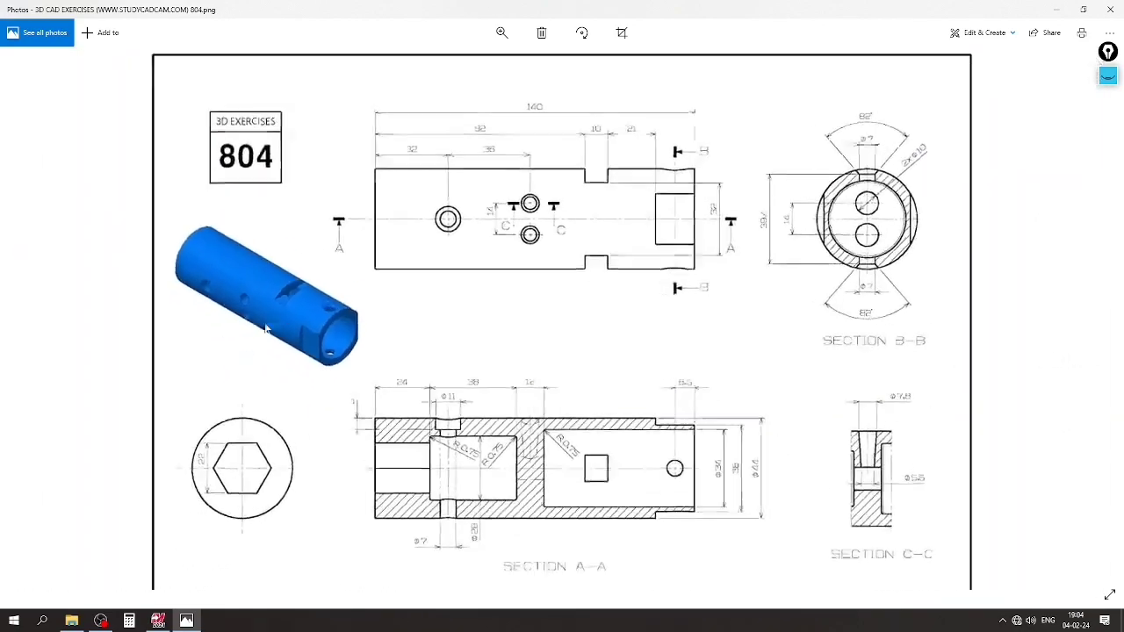
scroll(266, 328, "up", 1)
scroll(691, 486, "up", 1)
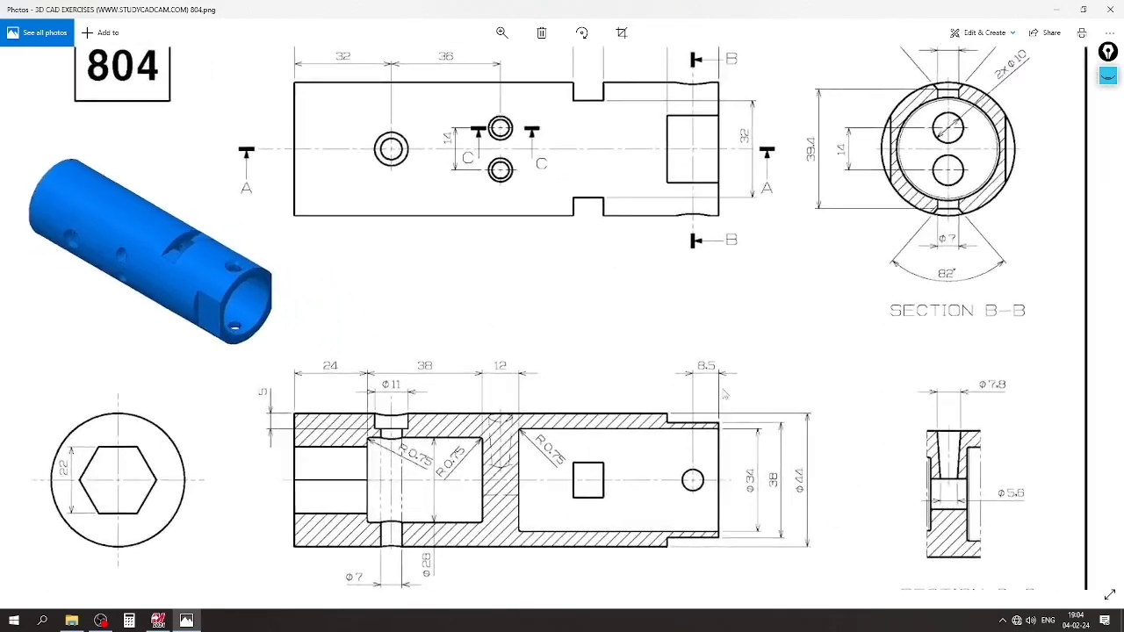
scroll(691, 486, "up", 1)
scroll(555, 362, "down", 2)
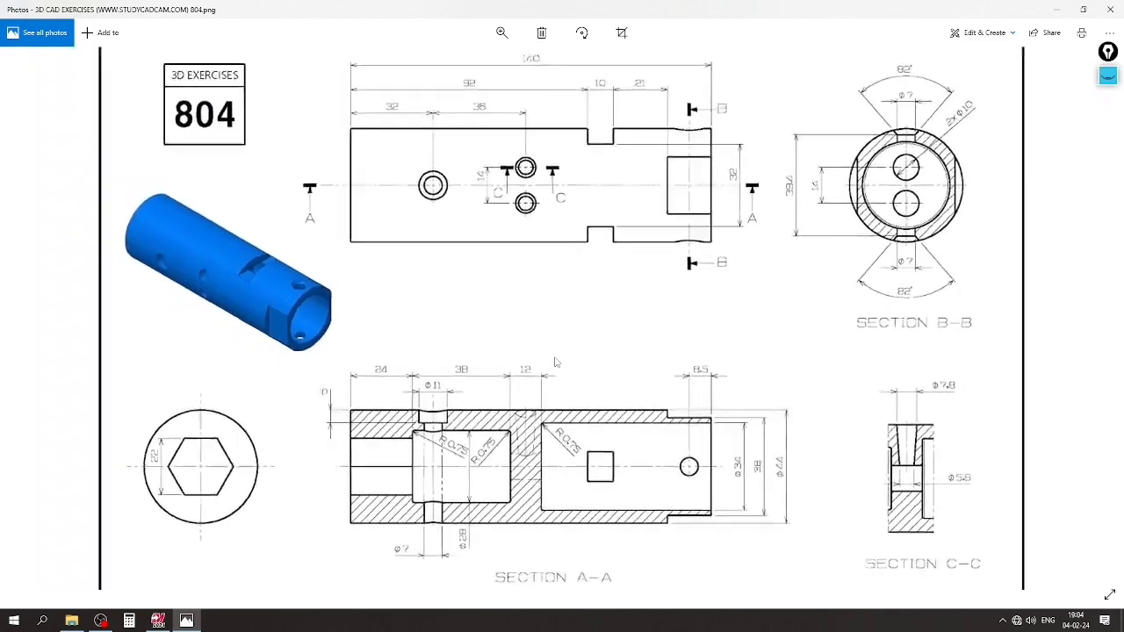
scroll(555, 361, "down", 1)
left_click(186, 621)
Switch to the Top view and set the construction plane to Top
right_click(692, 188)
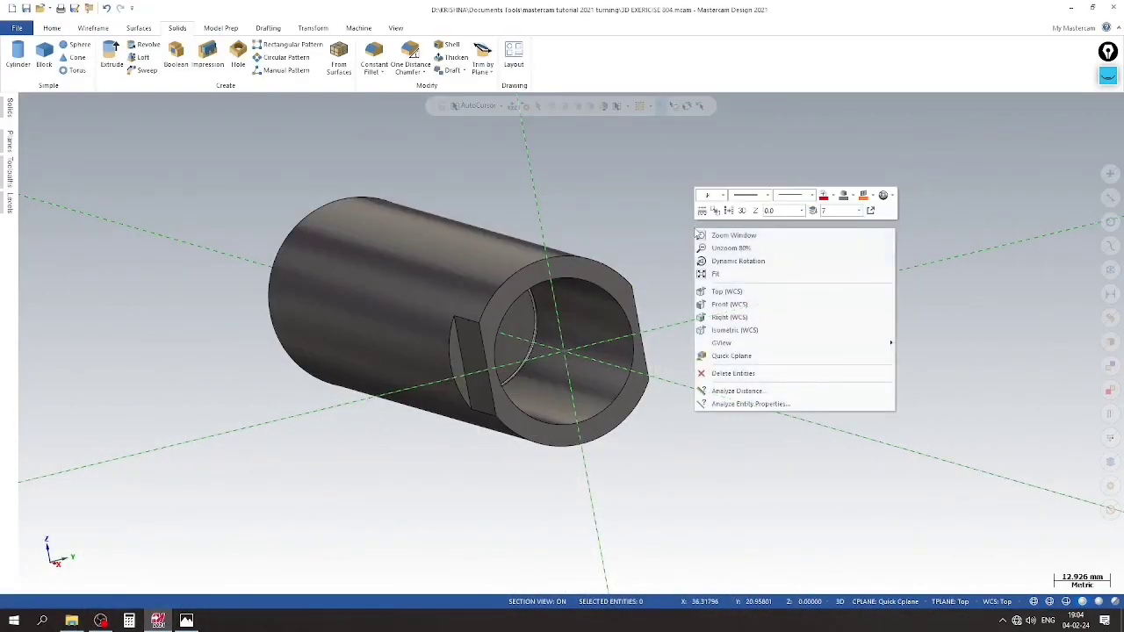
left_click(735, 292)
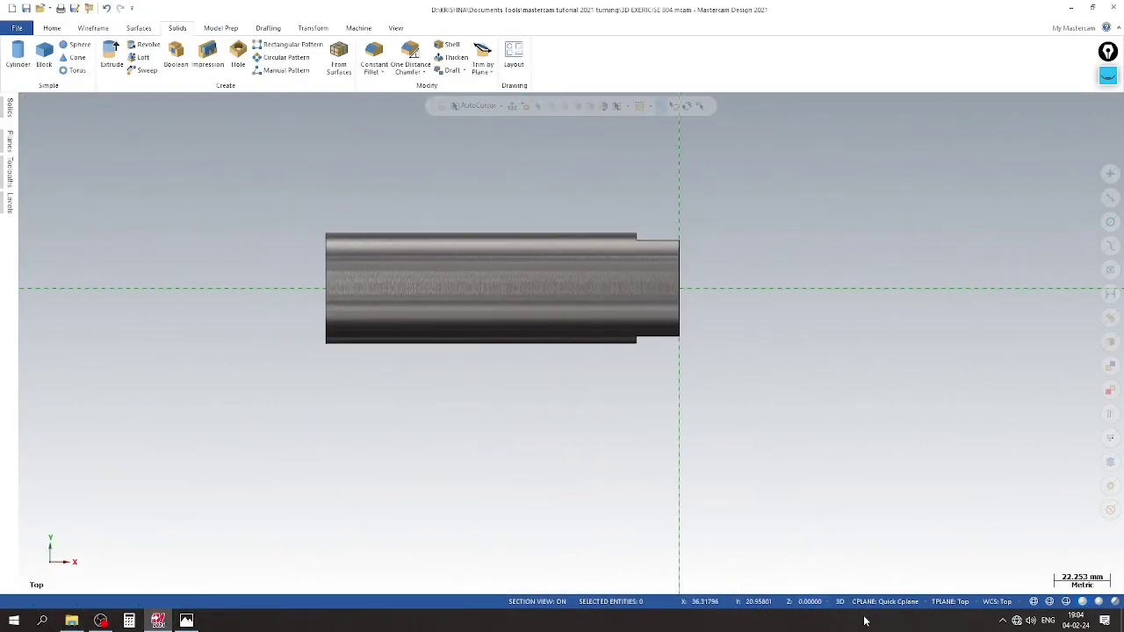
left_click(887, 602)
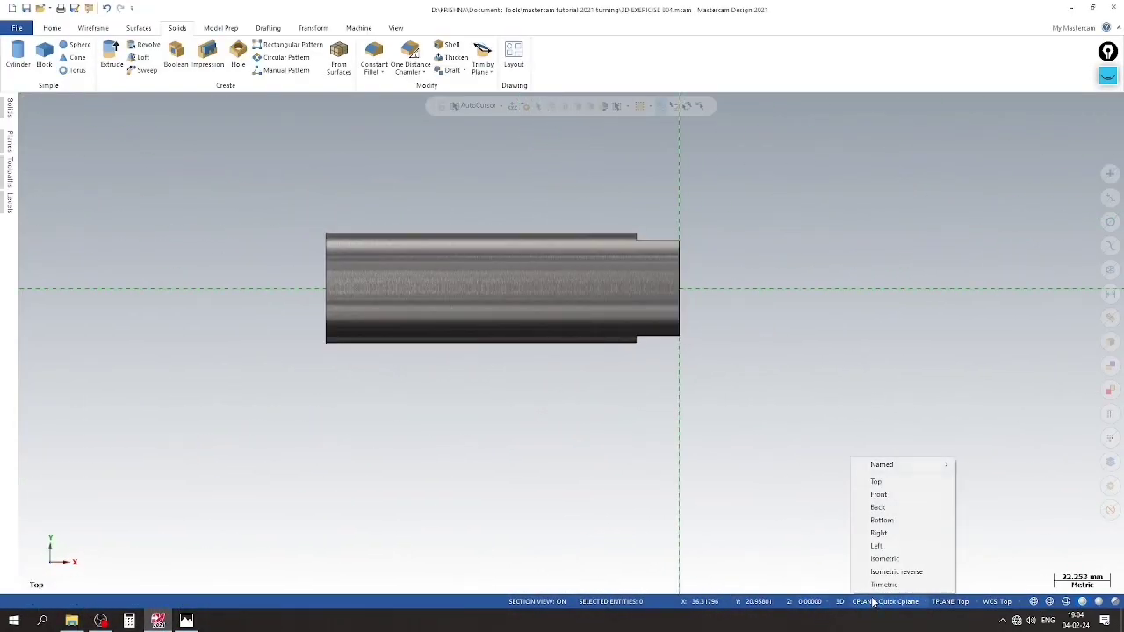
left_click(875, 481)
scroll(725, 271, "up", 1)
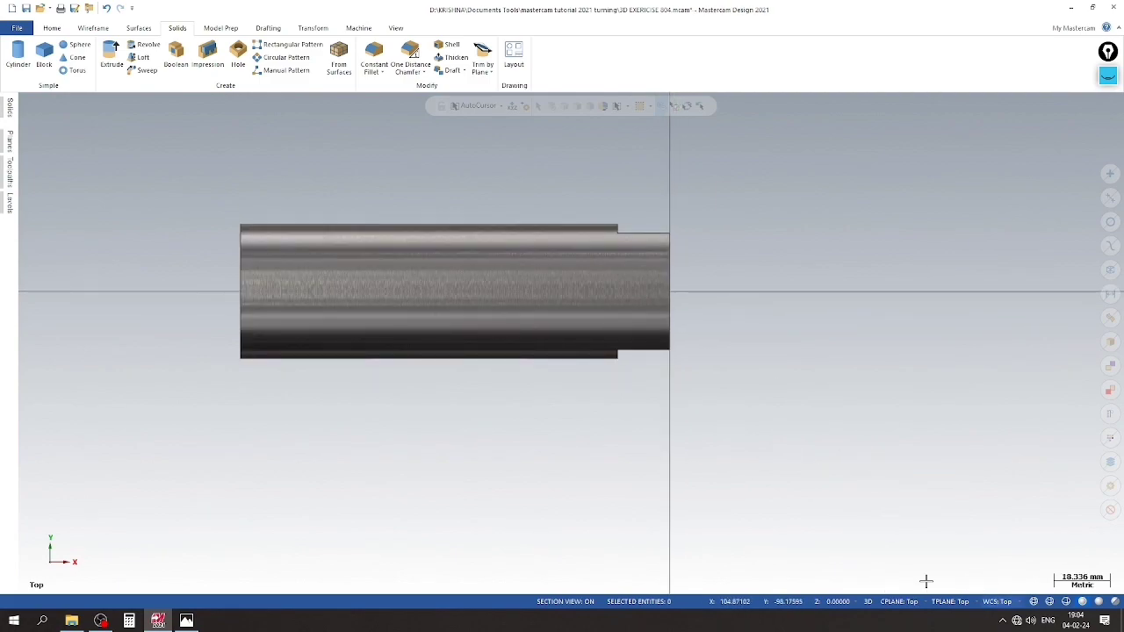
Hide the BODY level in the level list and briefly check the 804 drawing
left_click(9, 145)
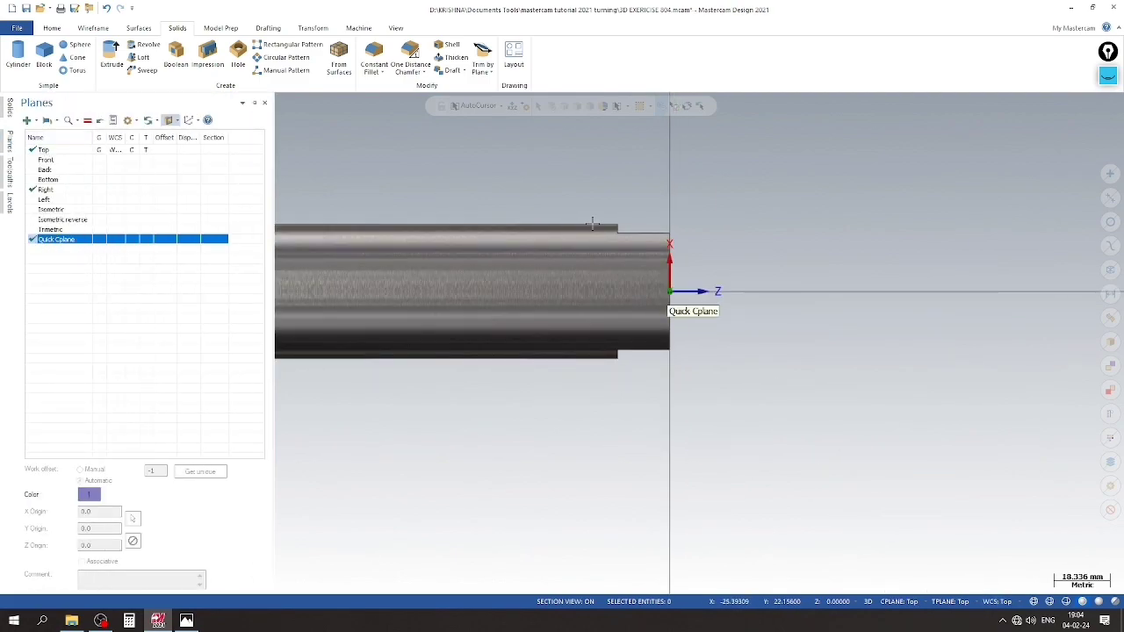
left_click(10, 201)
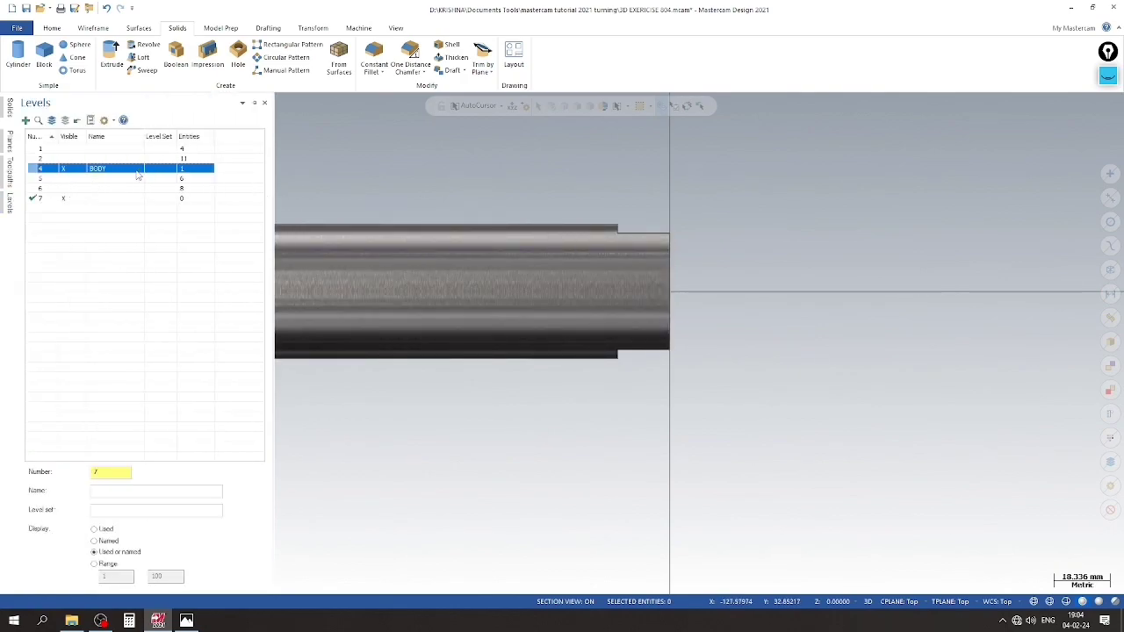
left_click(64, 169)
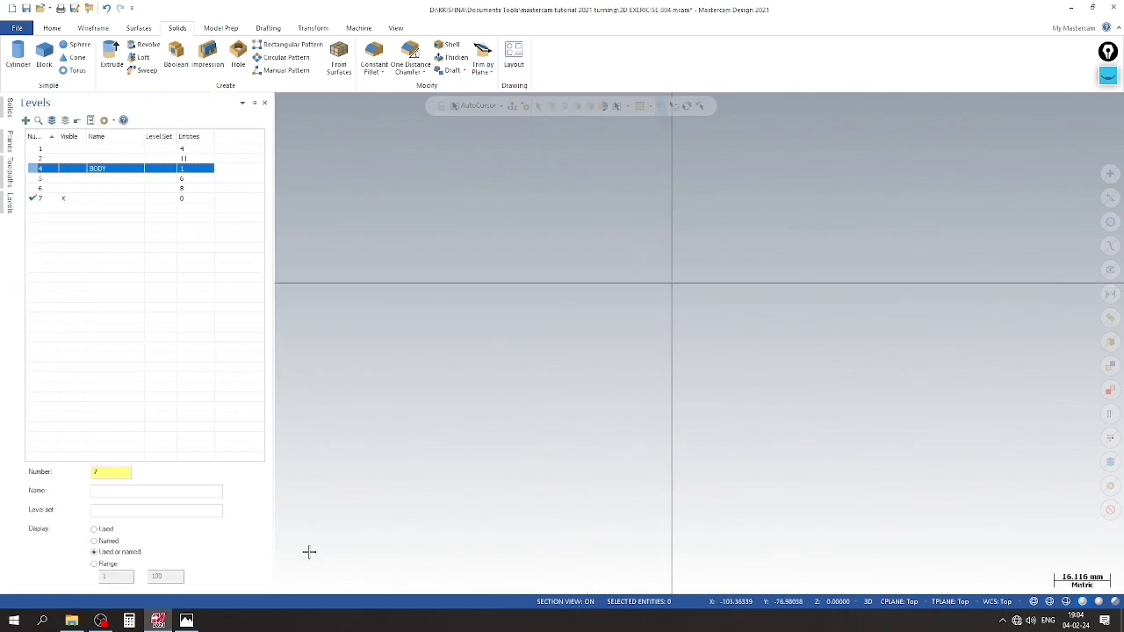
left_click(186, 620)
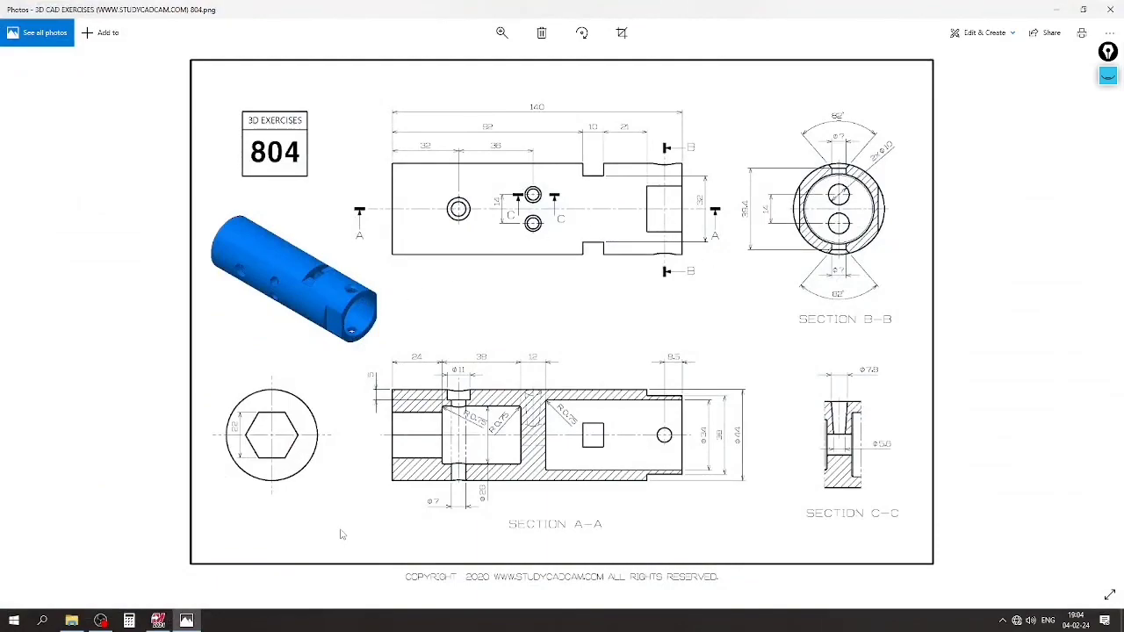
left_click(186, 621)
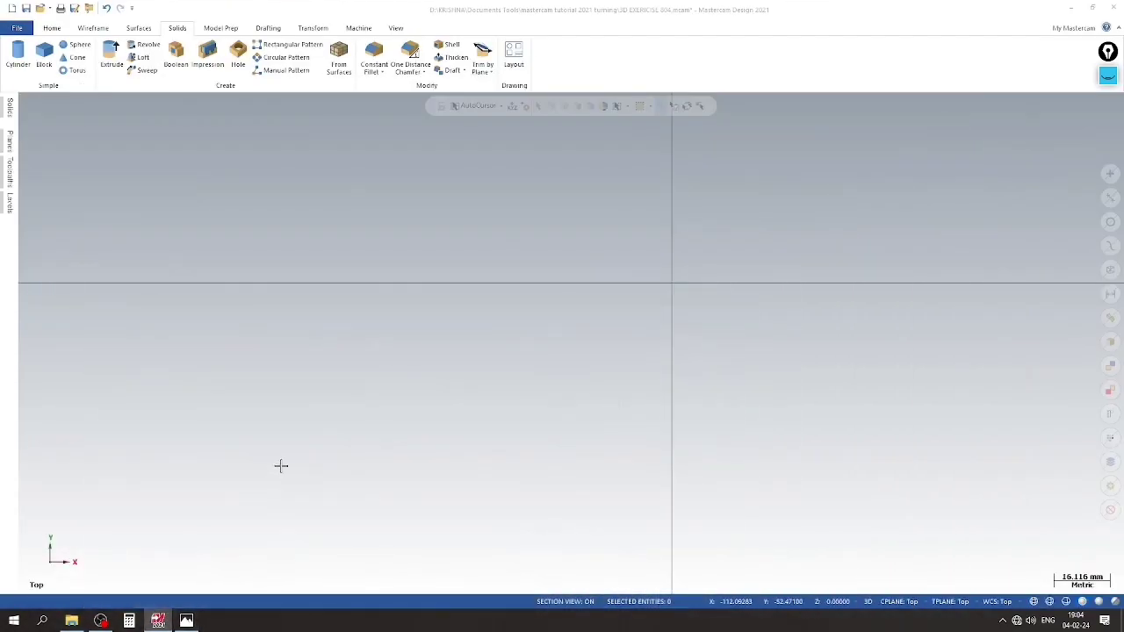
Create a single point at the origin
left_click(92, 28)
left_click(20, 60)
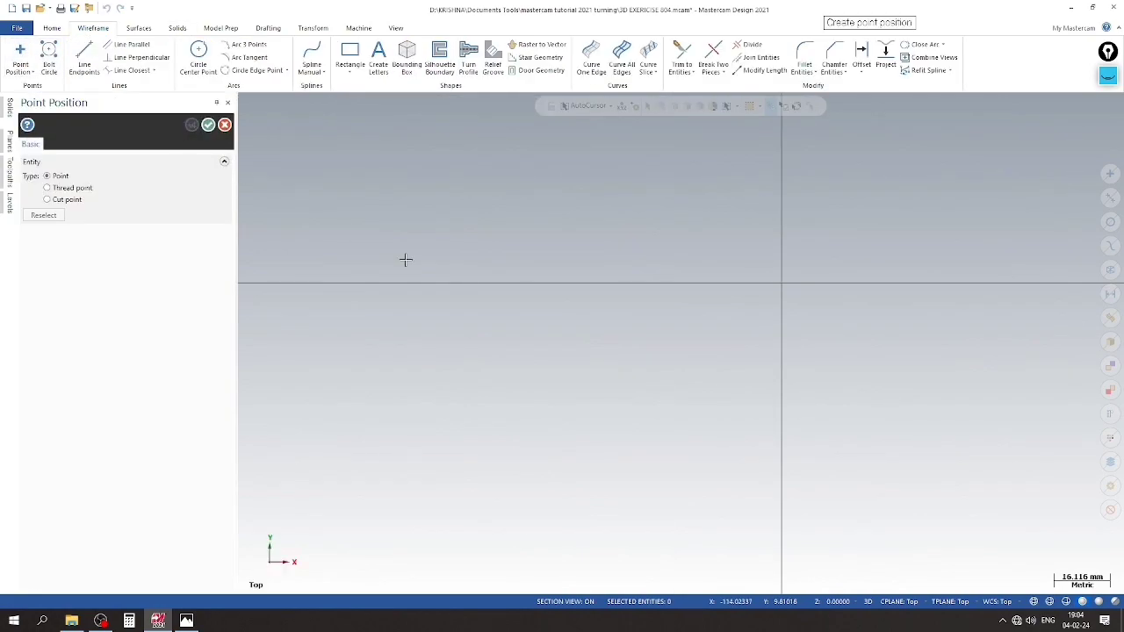
left_click(782, 286)
left_click(208, 125)
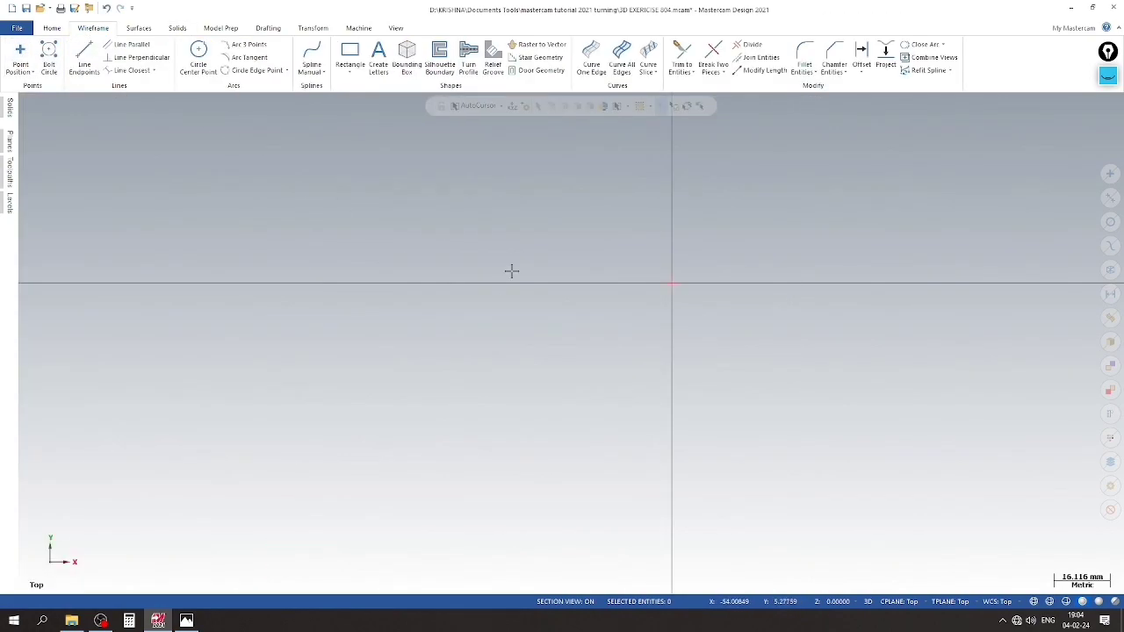
Set up a Translate moving the origin point −8.5 along X, checking the drawing's 8.5 dimension
left_click_drag(639, 262, 700, 322)
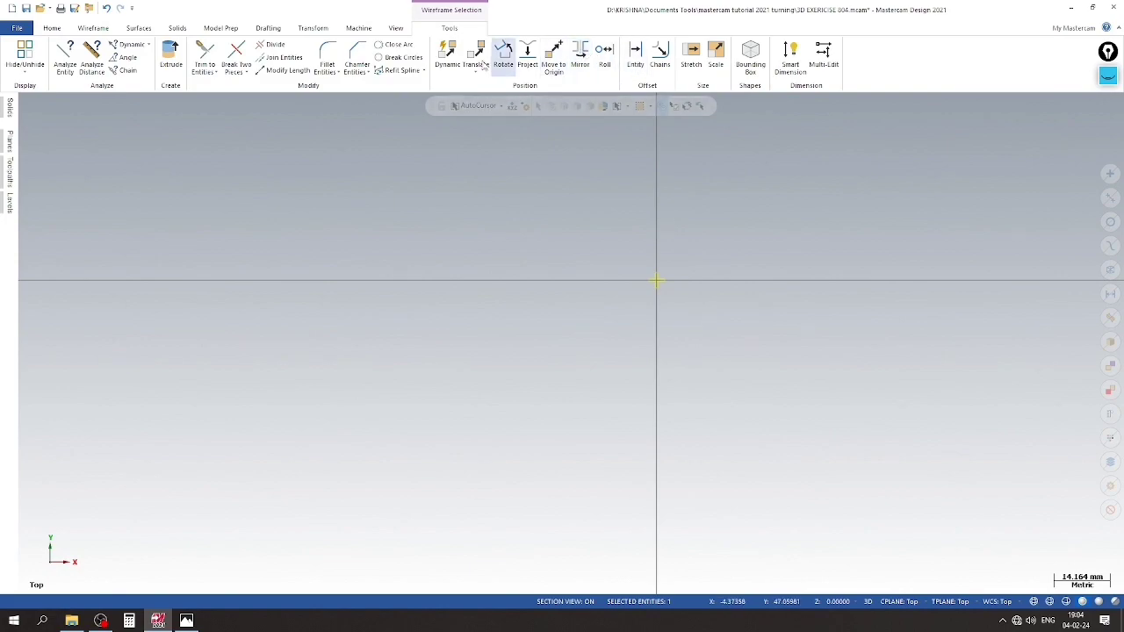
left_click(479, 55)
left_click(771, 279)
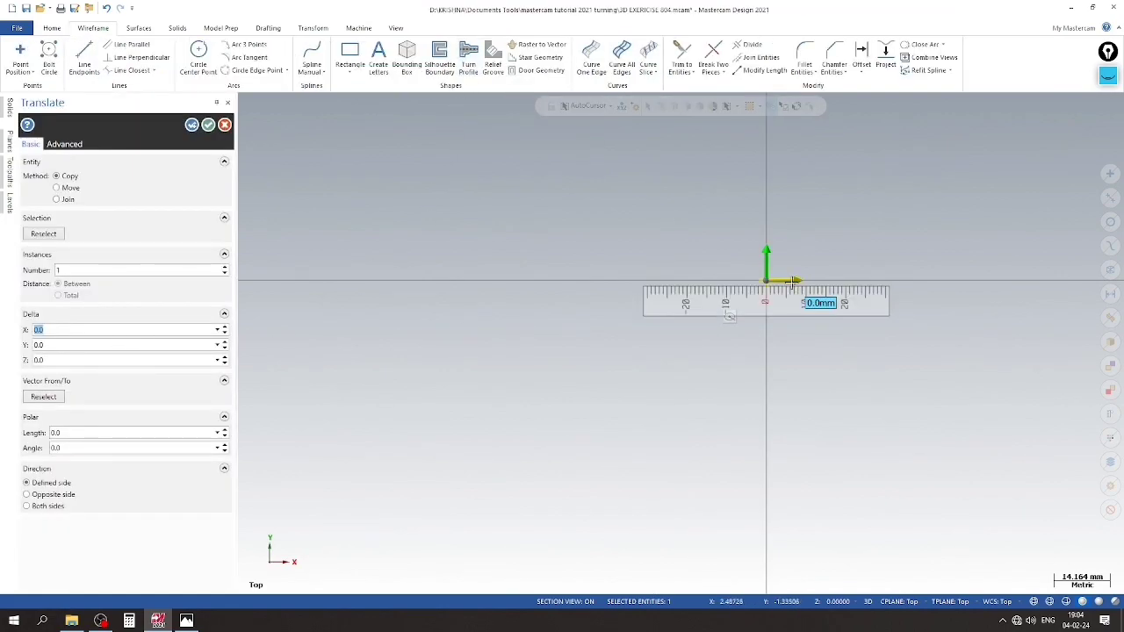
left_click(140, 329)
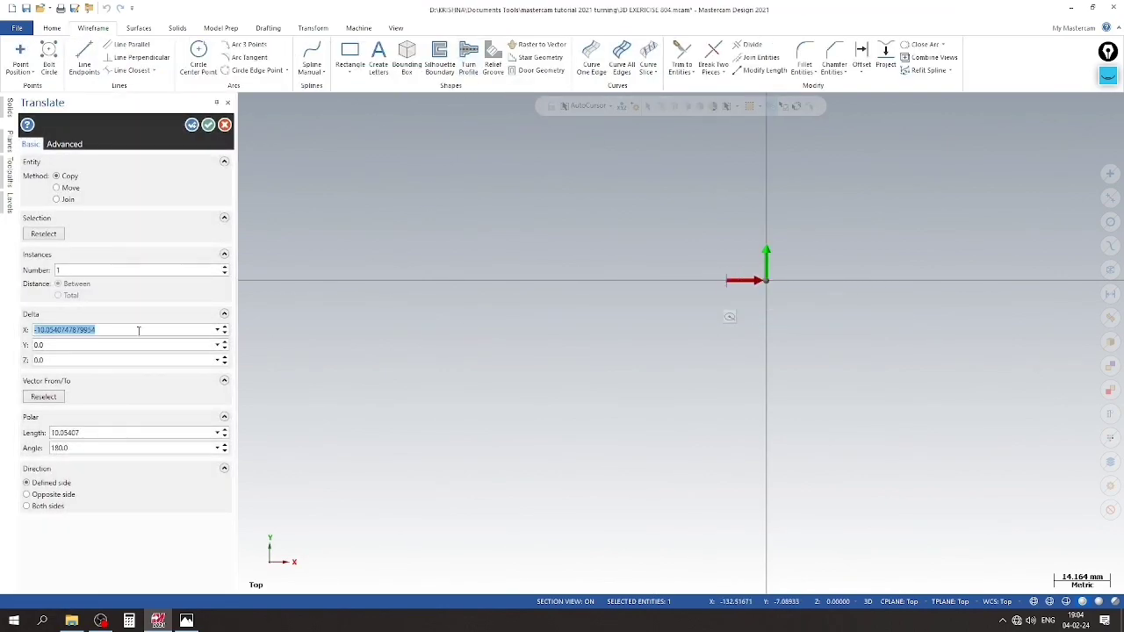
type("-8.5")
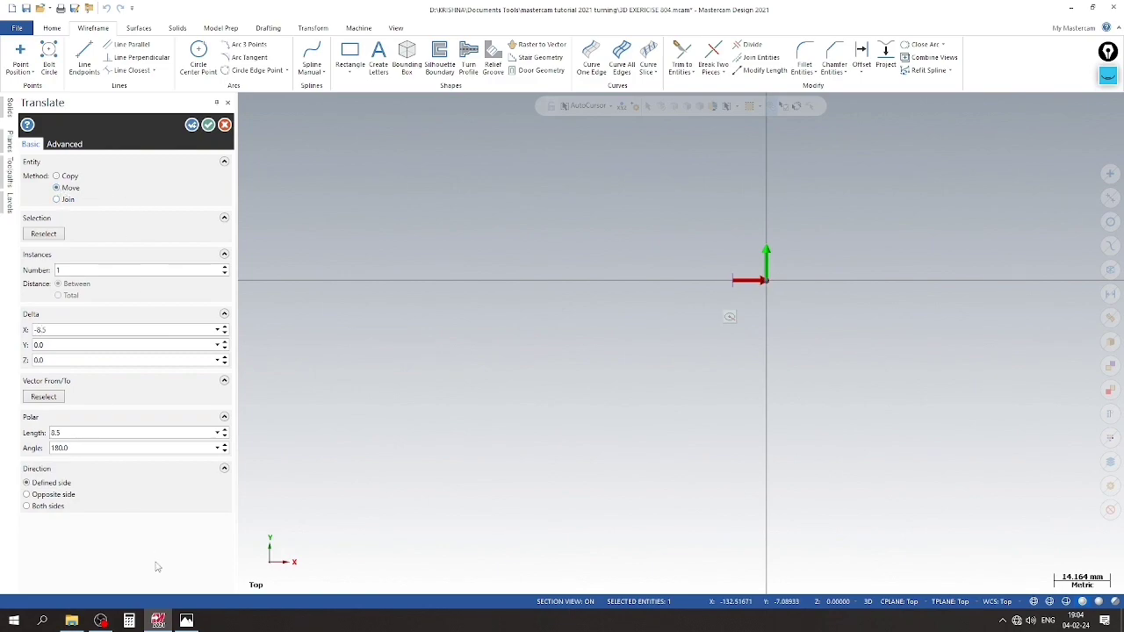
left_click(186, 621)
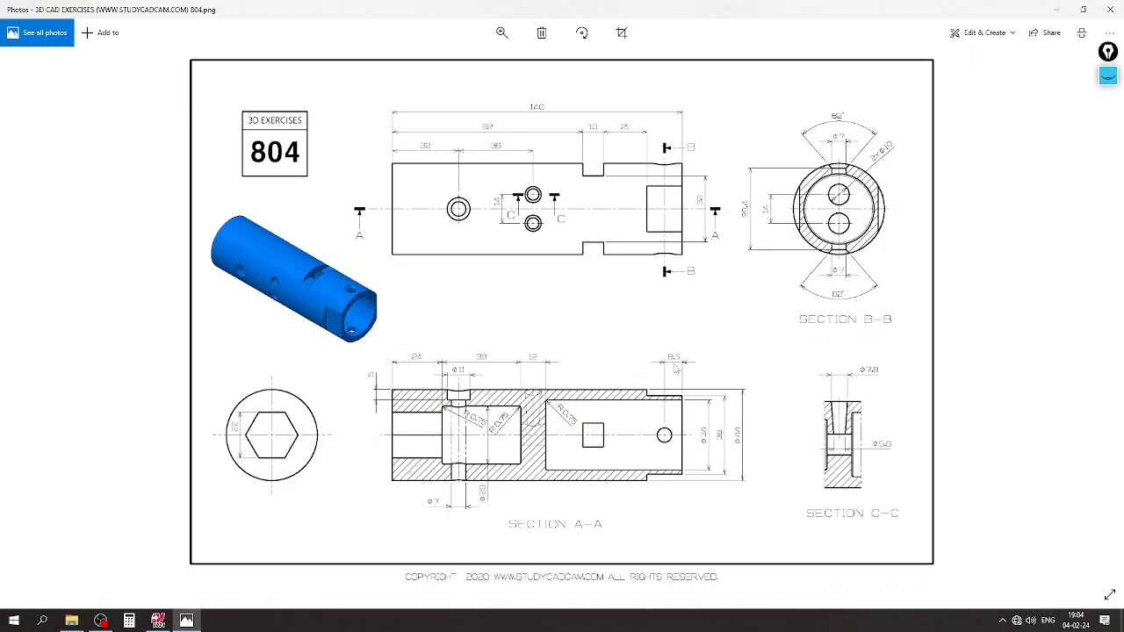
left_click(158, 621)
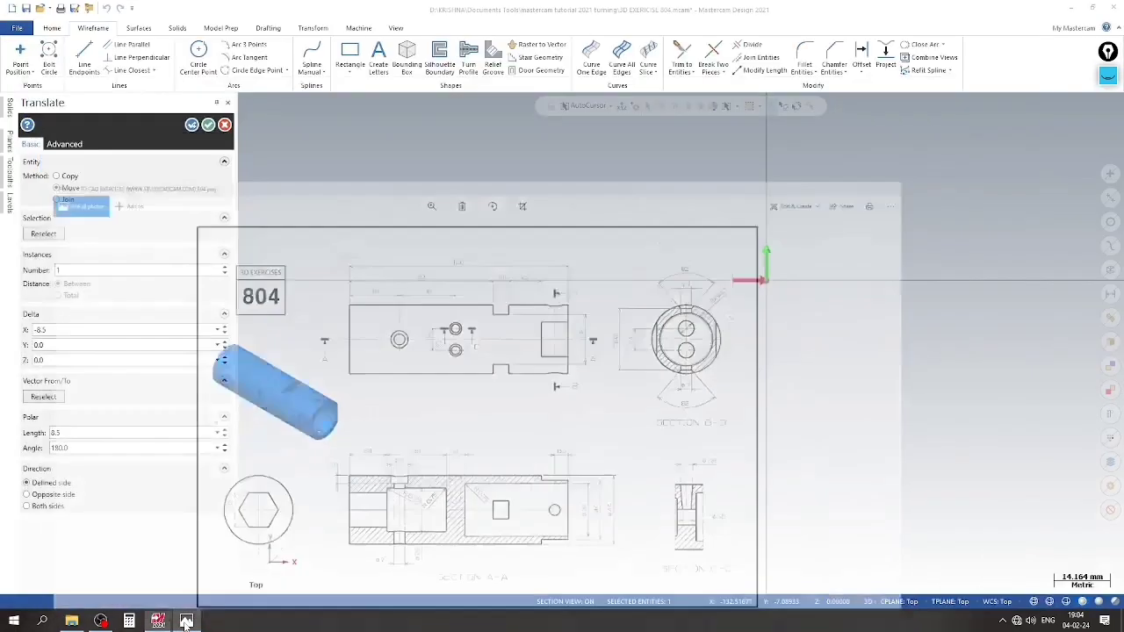
Clear the selection and switch to the Isometric view
left_click(208, 126)
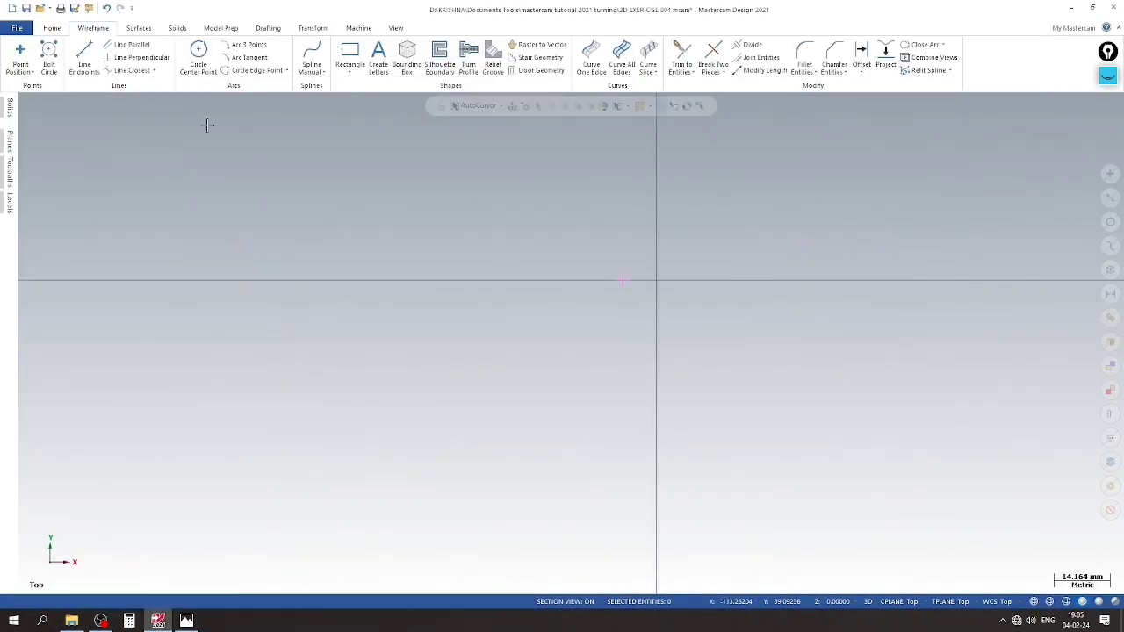
right_click(639, 198)
right_click(706, 213)
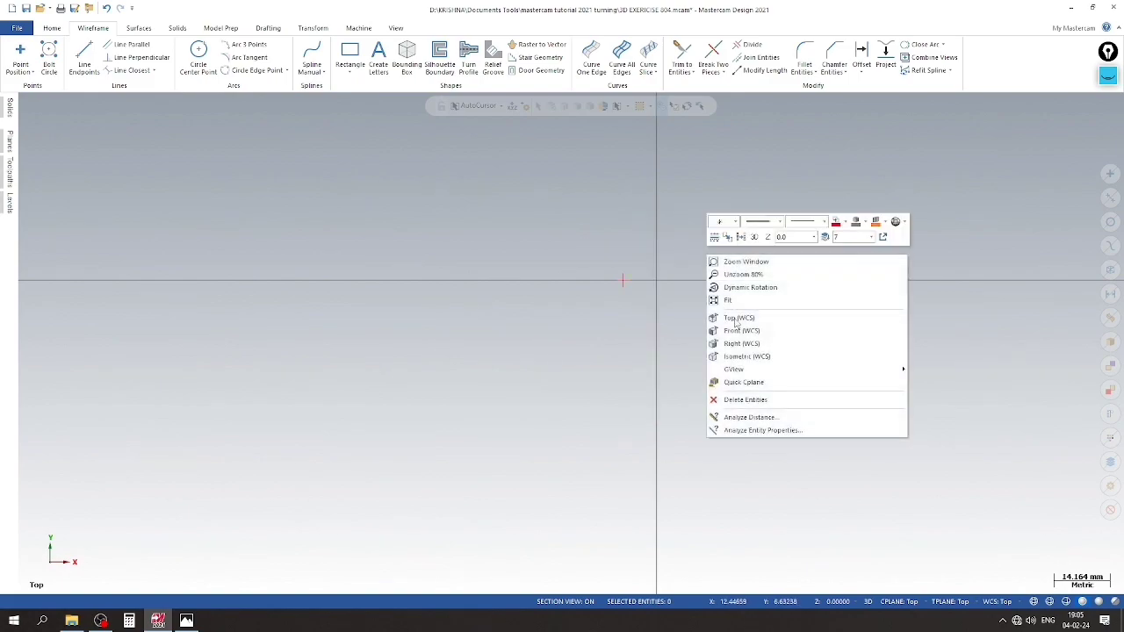
left_click(746, 357)
scroll(609, 373, "up", 1)
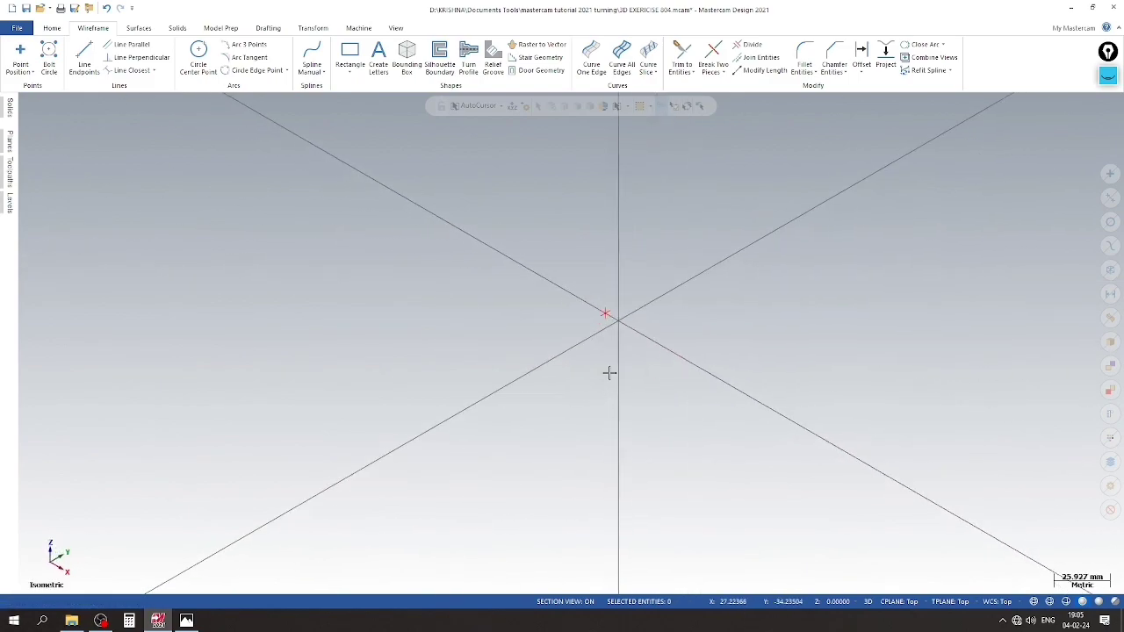
Show the BODY level, make level 3 active, and select the tube's end circle for Translate
left_click(9, 202)
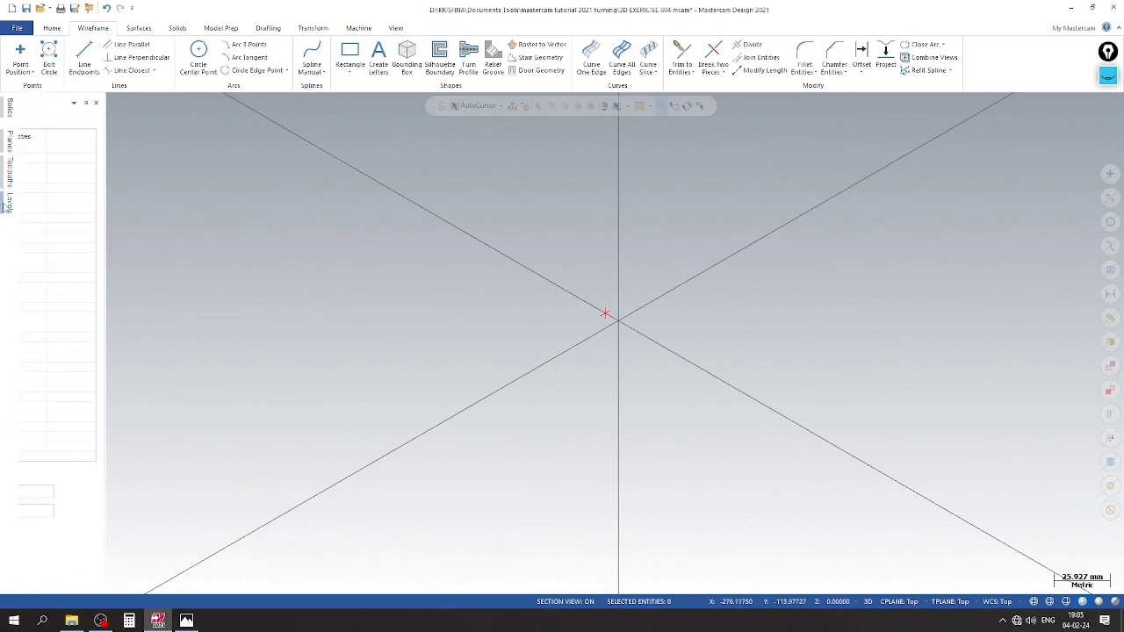
left_click(74, 170)
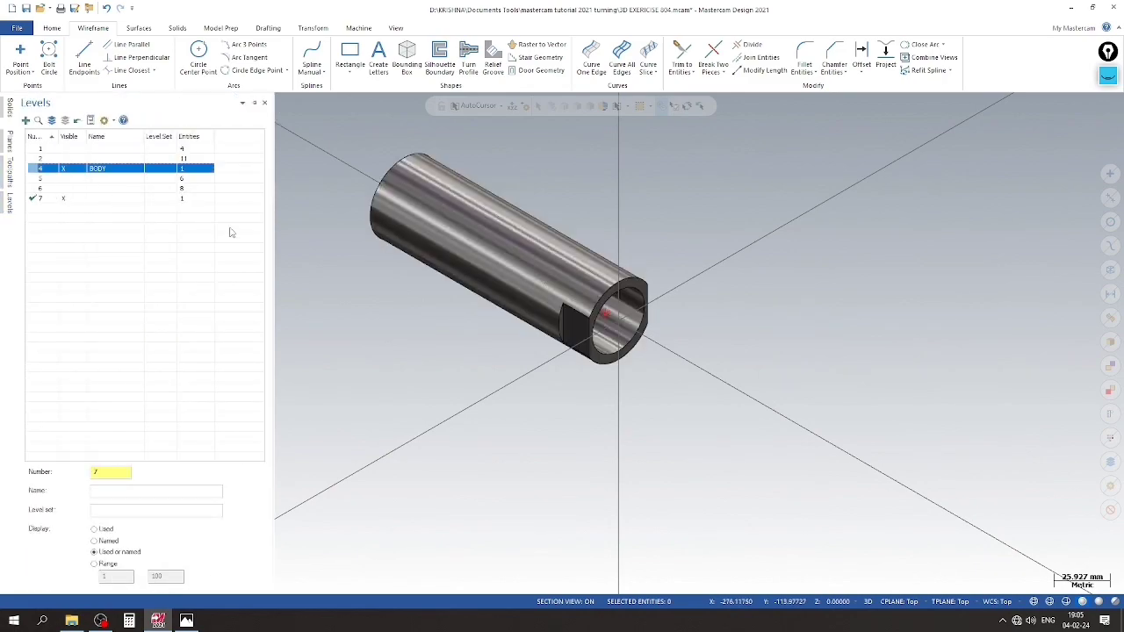
scroll(360, 241, "down", 1)
type("3")
key("Return")
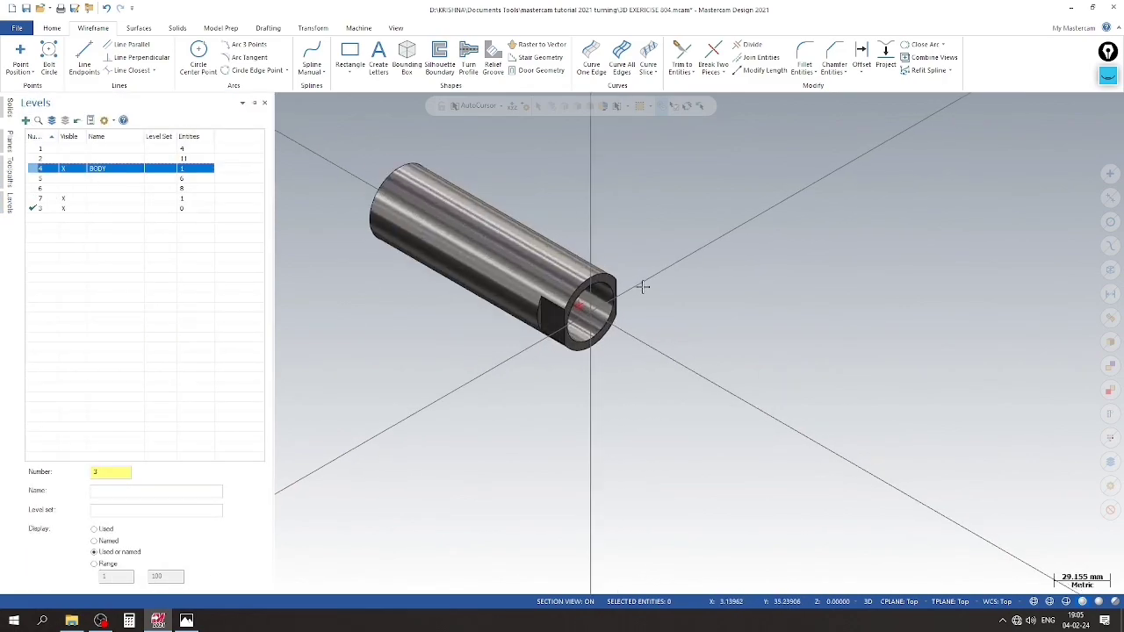
left_click_drag(762, 417, 528, 291)
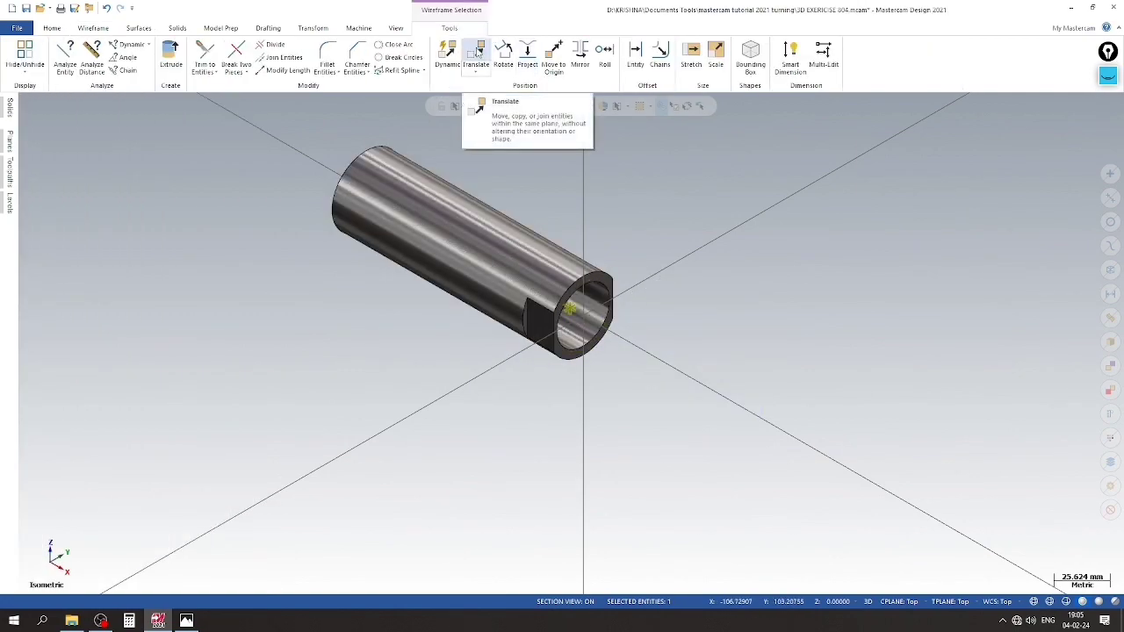
left_click(475, 57)
left_click(186, 621)
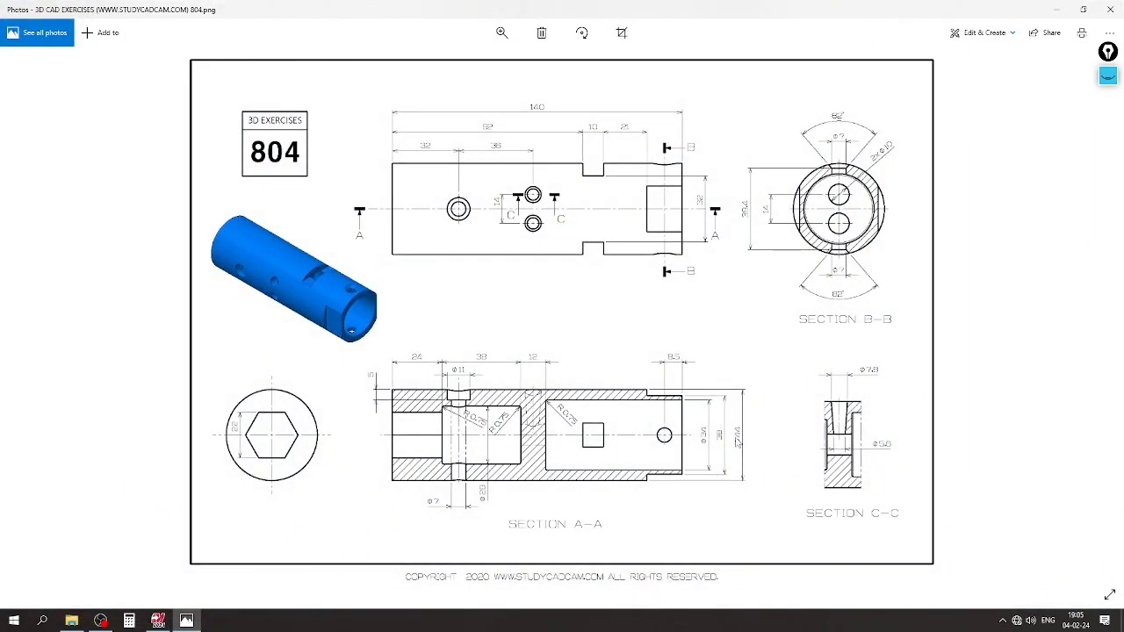
Translate the end circle 22 along Z to both sides, then orbit to check it
left_click(158, 621)
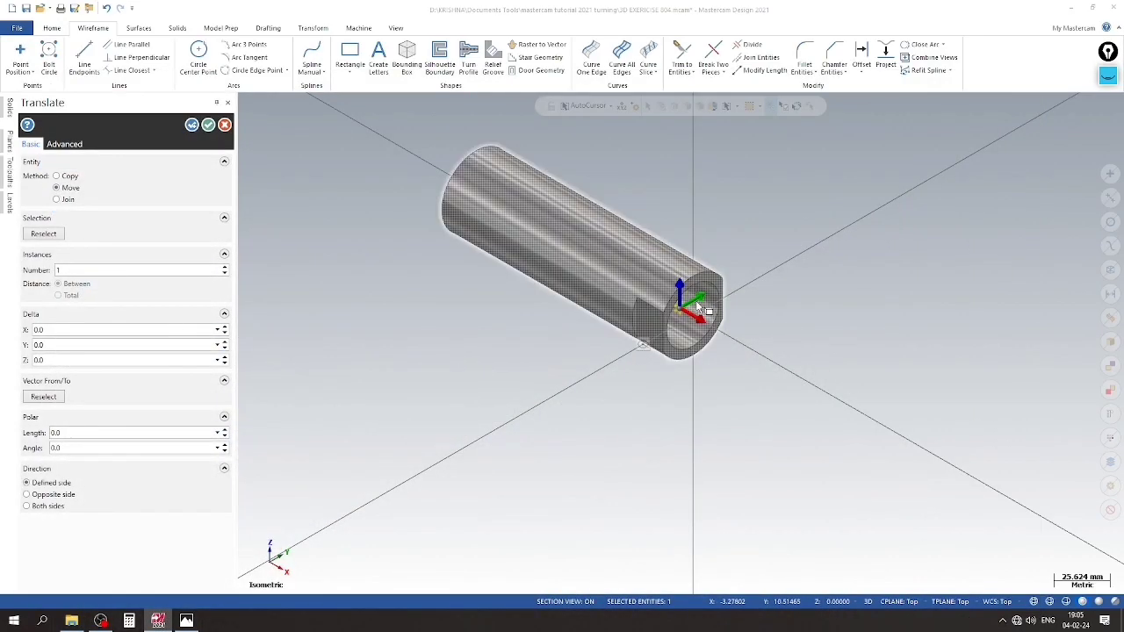
left_click_drag(678, 286, 678, 264)
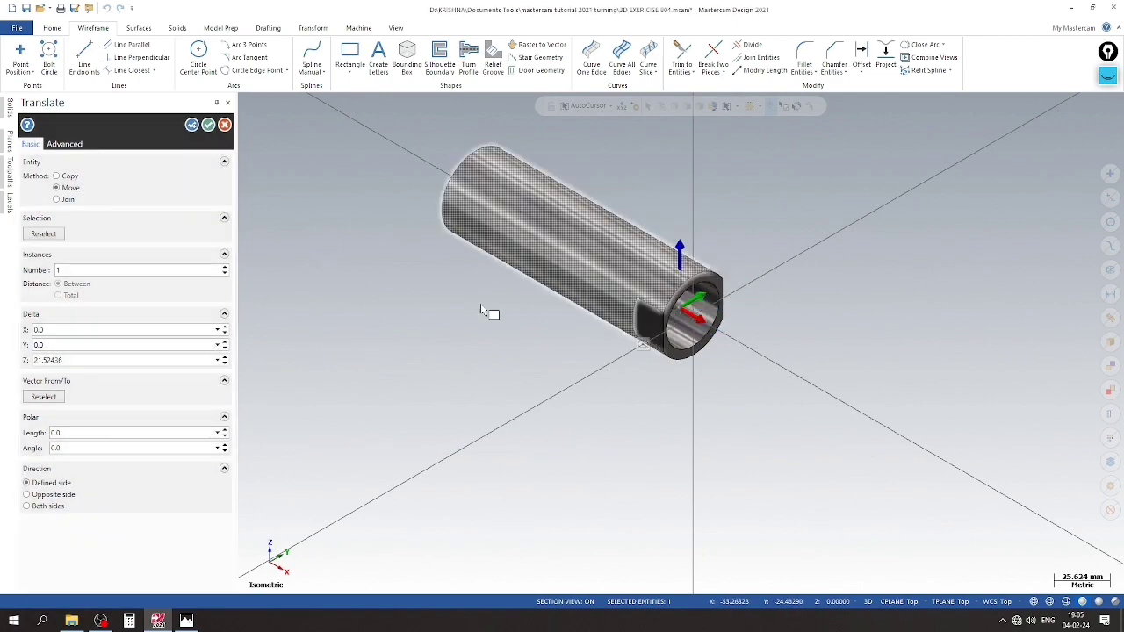
double_click(71, 359)
type("4")
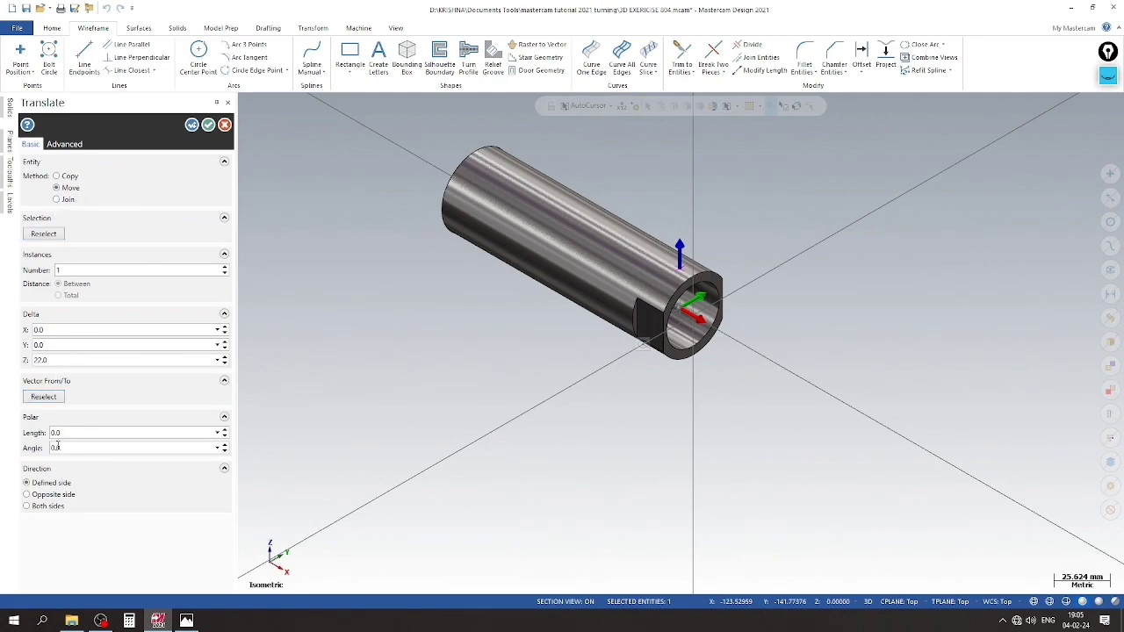
left_click(27, 506)
mouse_move(545, 439)
middle_mouse_down()
mouse_move(574, 253)
mouse_move(519, 427)
mouse_move(490, 365)
middle_mouse_up()
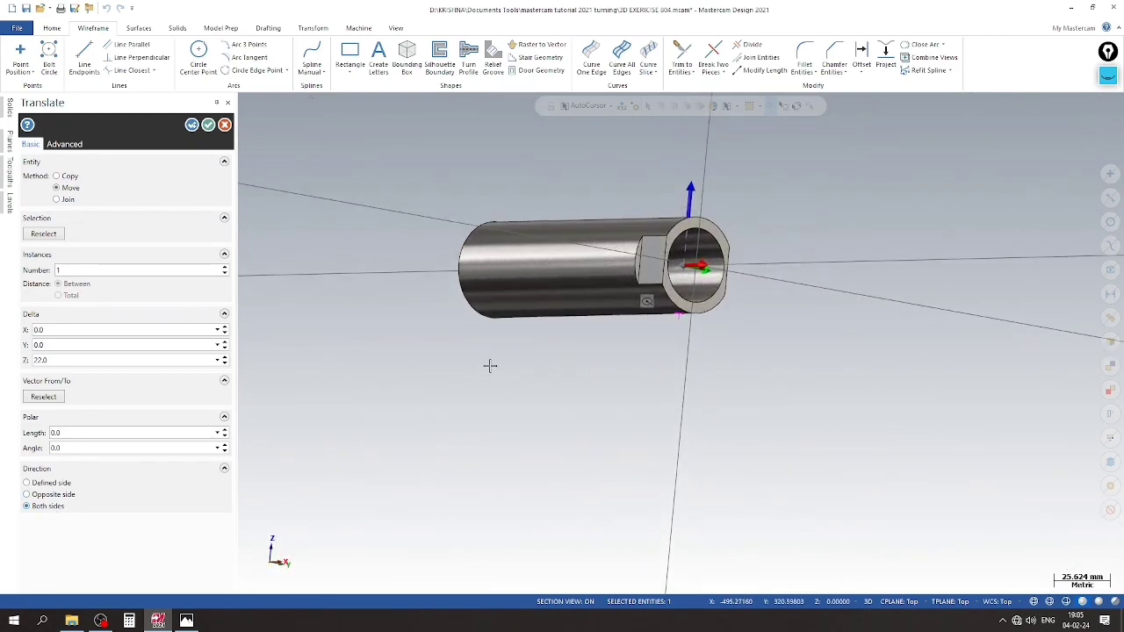
left_click(208, 125)
right_click(218, 146)
mouse_move(251, 128)
middle_mouse_down()
mouse_move(660, 196)
mouse_move(591, 226)
mouse_move(609, 177)
middle_mouse_up()
scroll(608, 176, "down", 1)
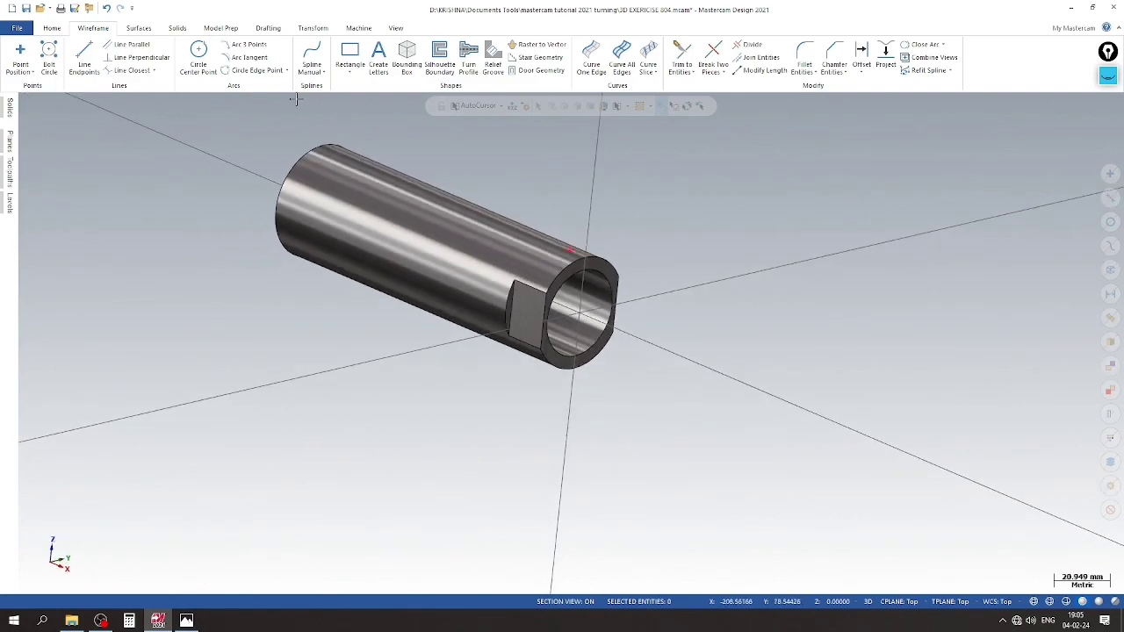
Start a Hole on the Bottom plane positioned at a point near the tube's end
left_click(178, 27)
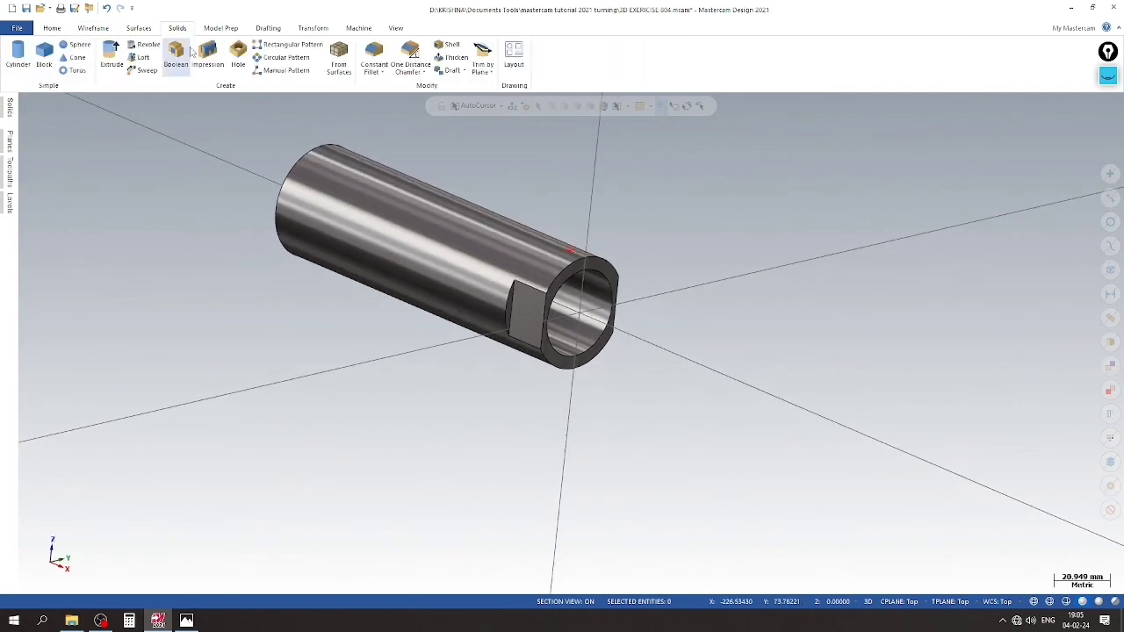
left_click(237, 53)
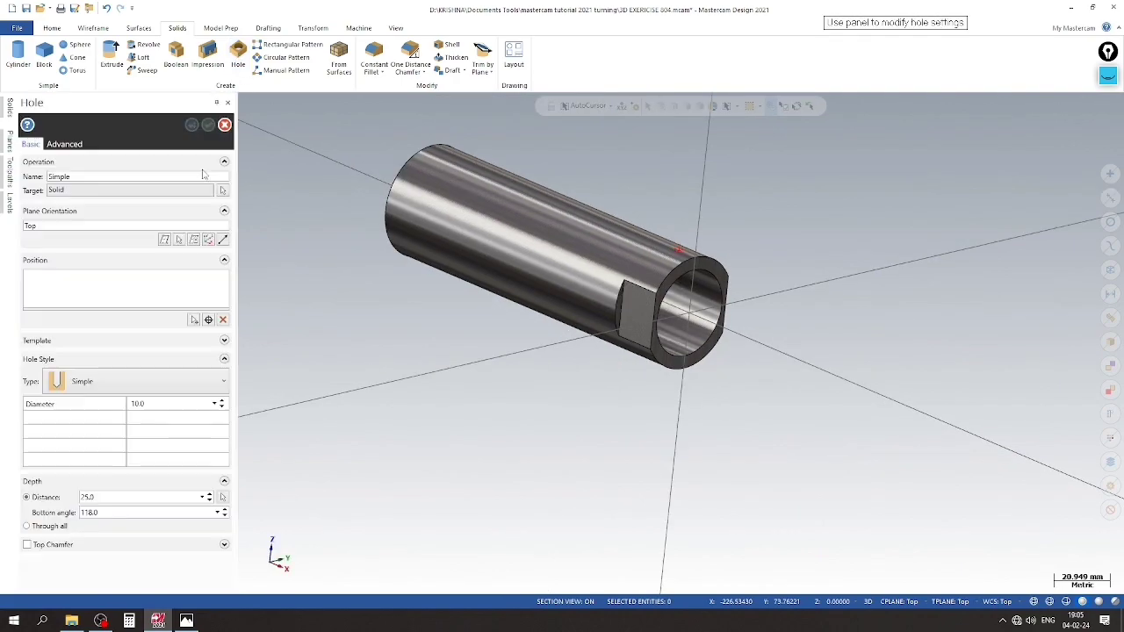
left_click(178, 239)
left_click(454, 235)
left_click(193, 319)
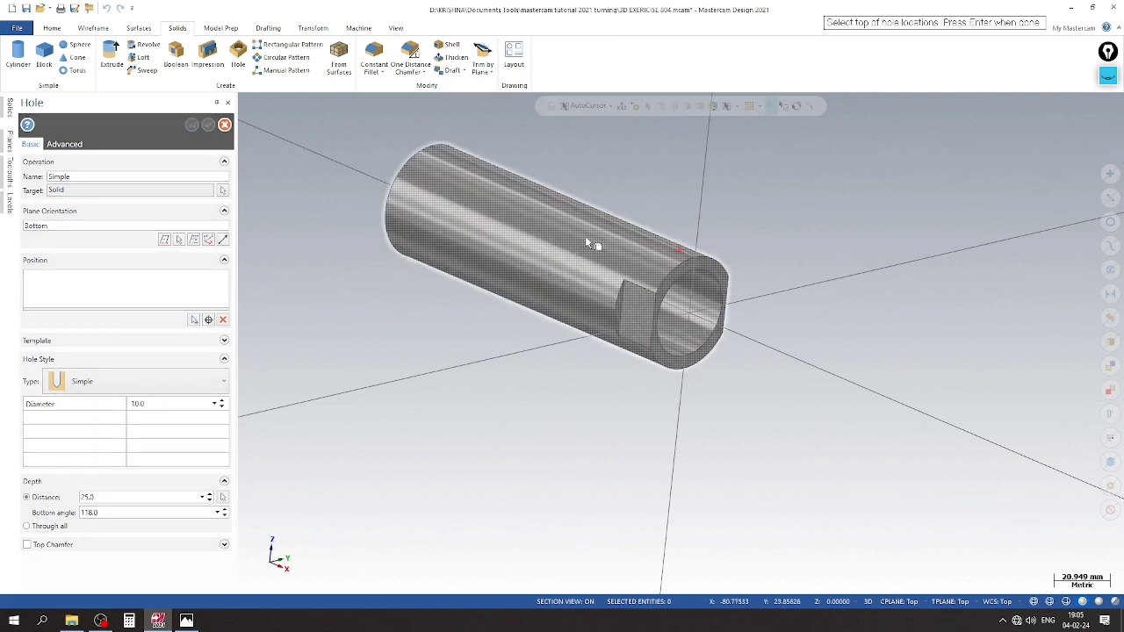
left_click(680, 248)
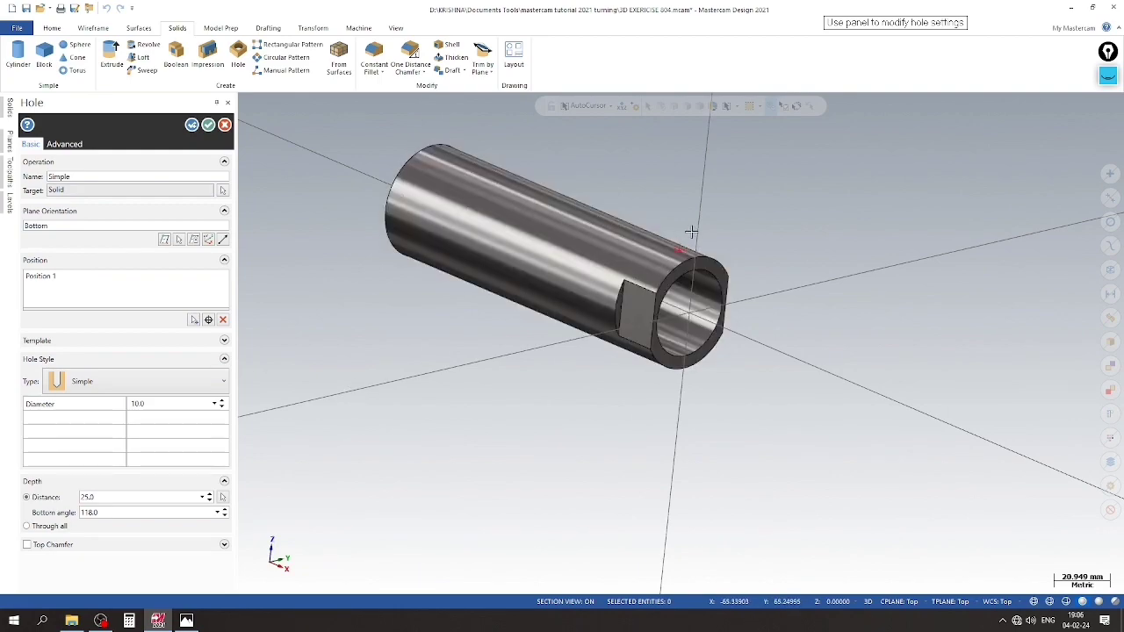
scroll(681, 249, "up", 2)
scroll(677, 259, "up", 2)
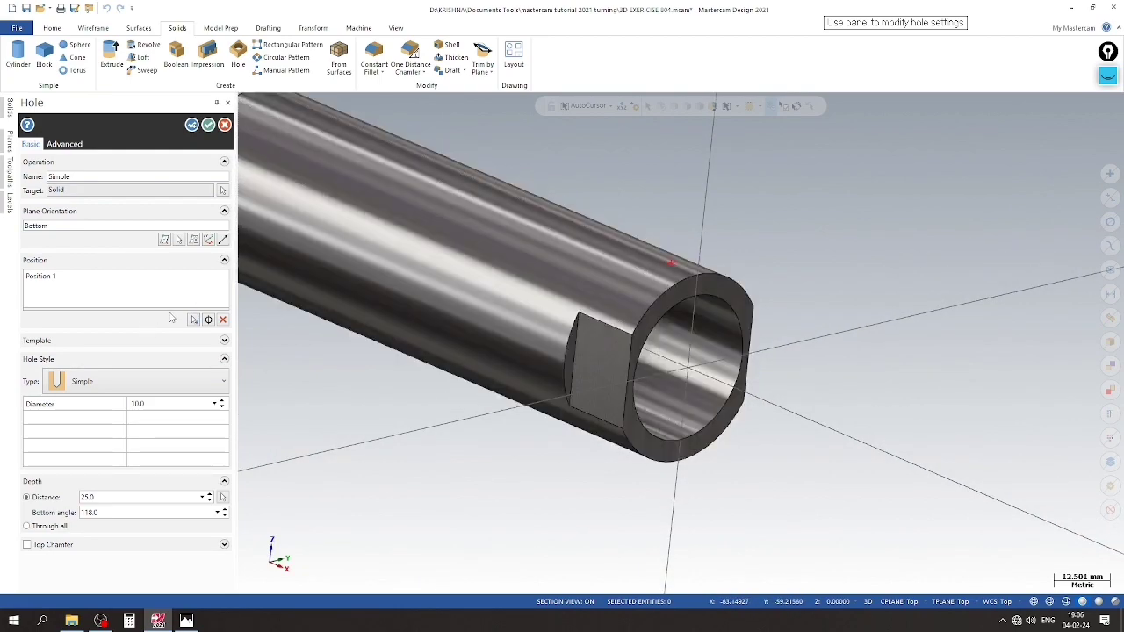
left_click(75, 278)
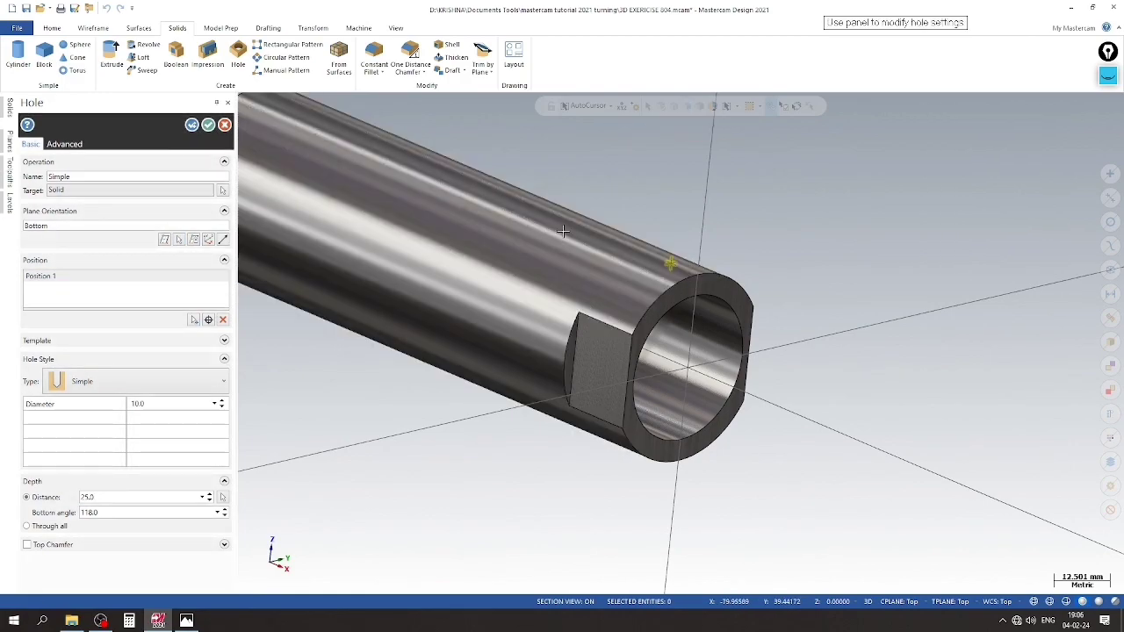
scroll(563, 231, "down", 3)
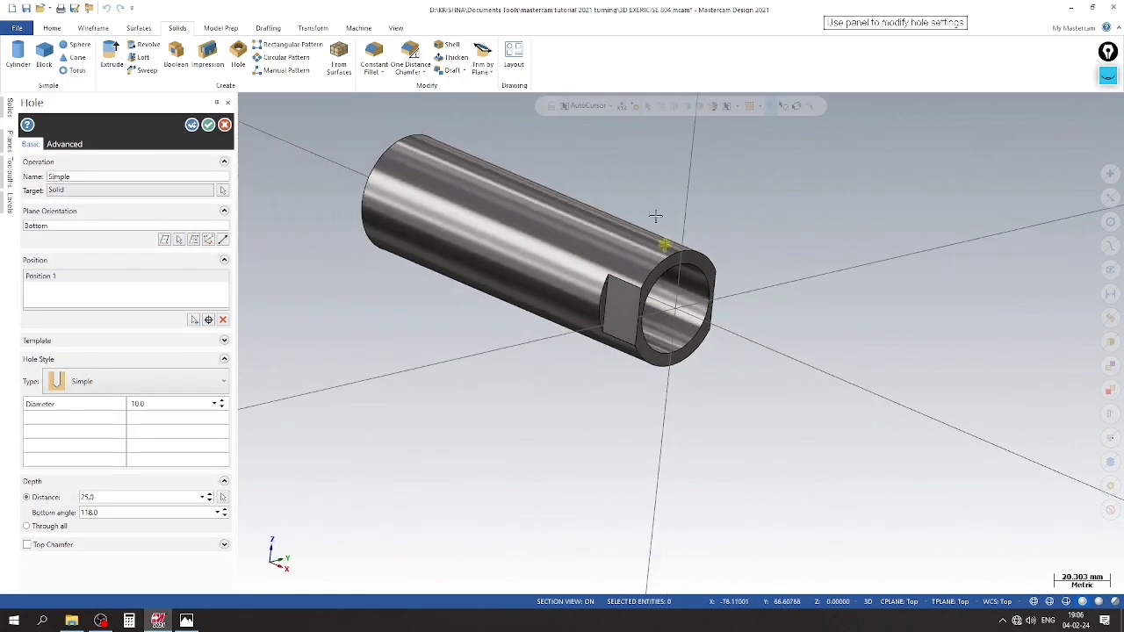
Check the 804 drawing, inspect the 7.0 diameter, 25.0 deep hole point, and close the hole settings
left_click(186, 620)
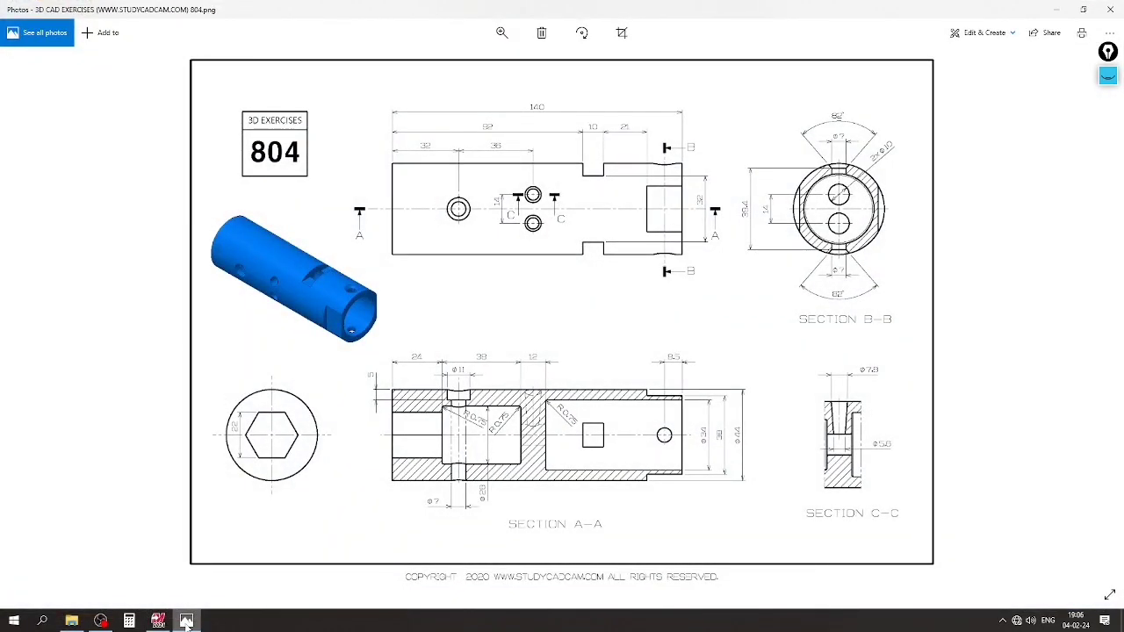
left_click(186, 621)
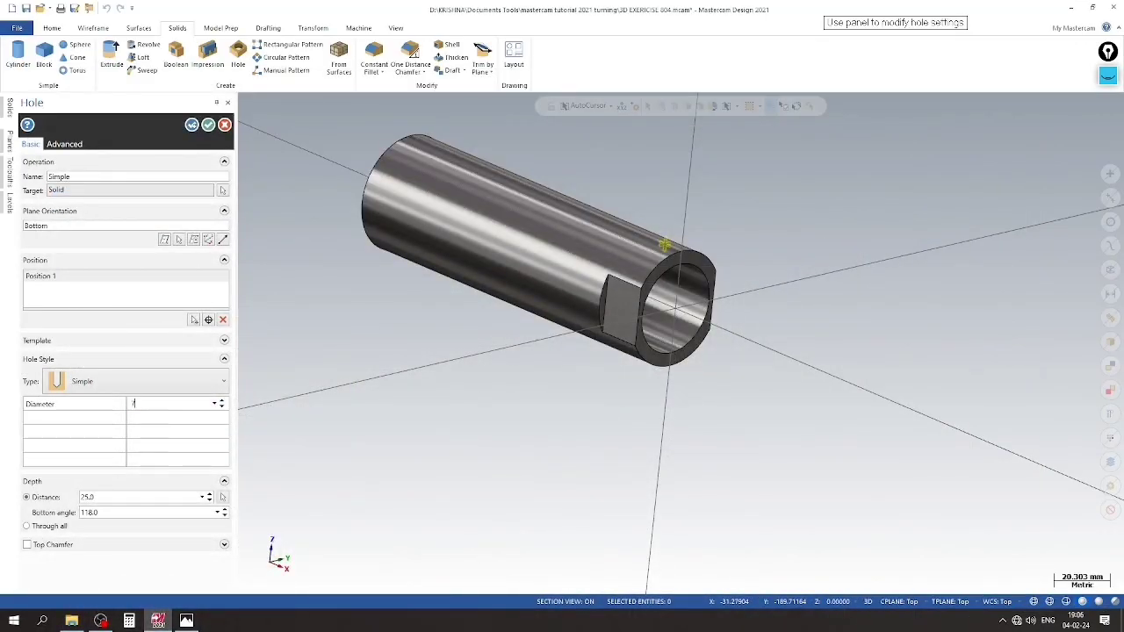
scroll(685, 230, "up", 2)
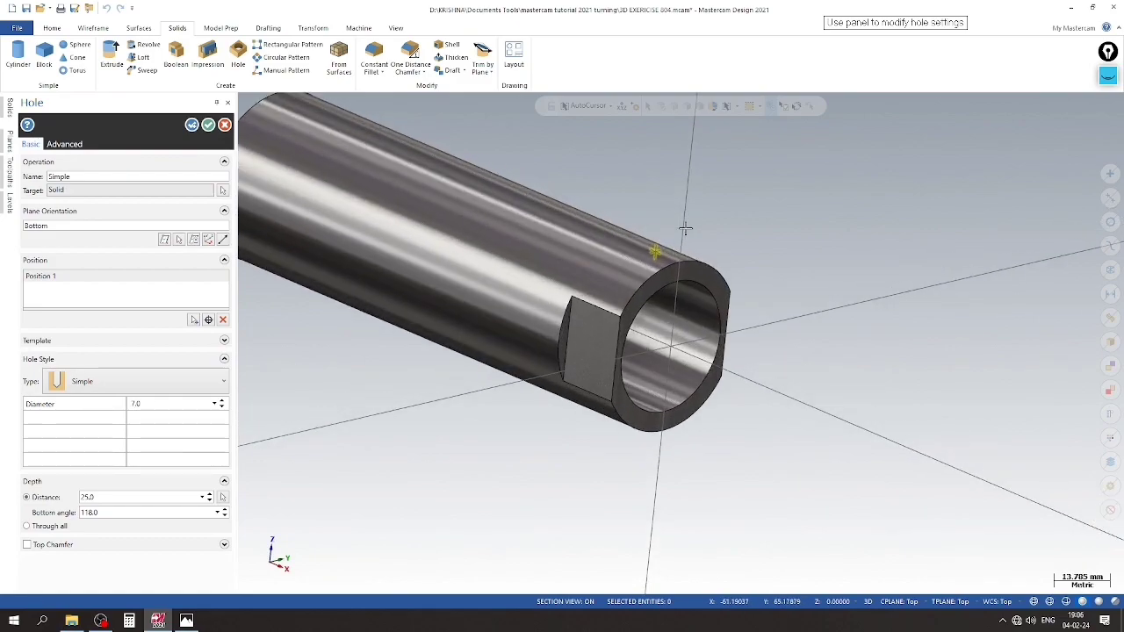
mouse_move(685, 230)
middle_mouse_down()
mouse_move(658, 251)
mouse_move(612, 419)
mouse_move(635, 238)
middle_mouse_up()
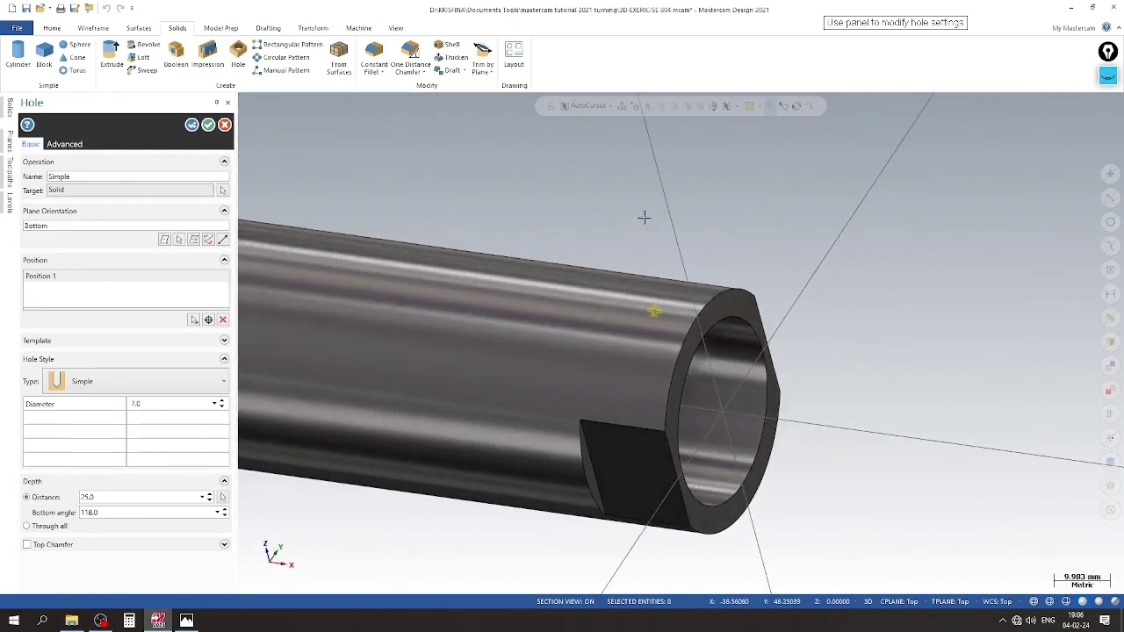
scroll(644, 217, "down", 3)
left_click(224, 125)
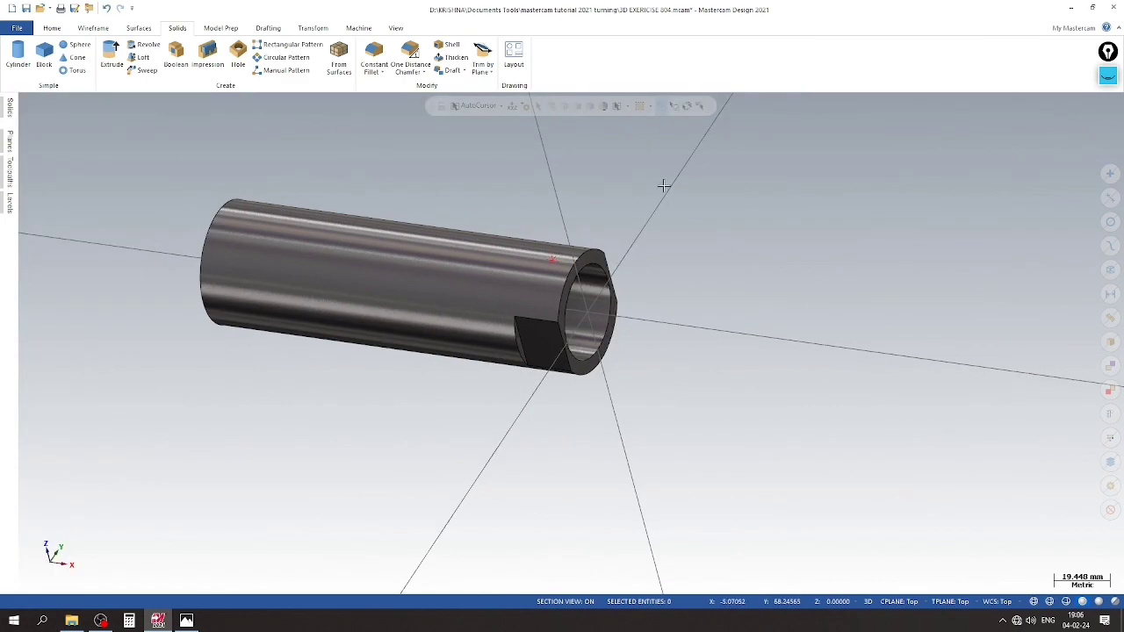
Reorient the tube view and start the Wireframe Circle Center Point command
mouse_move(747, 307)
middle_mouse_down()
mouse_move(697, 299)
mouse_move(740, 318)
middle_mouse_up()
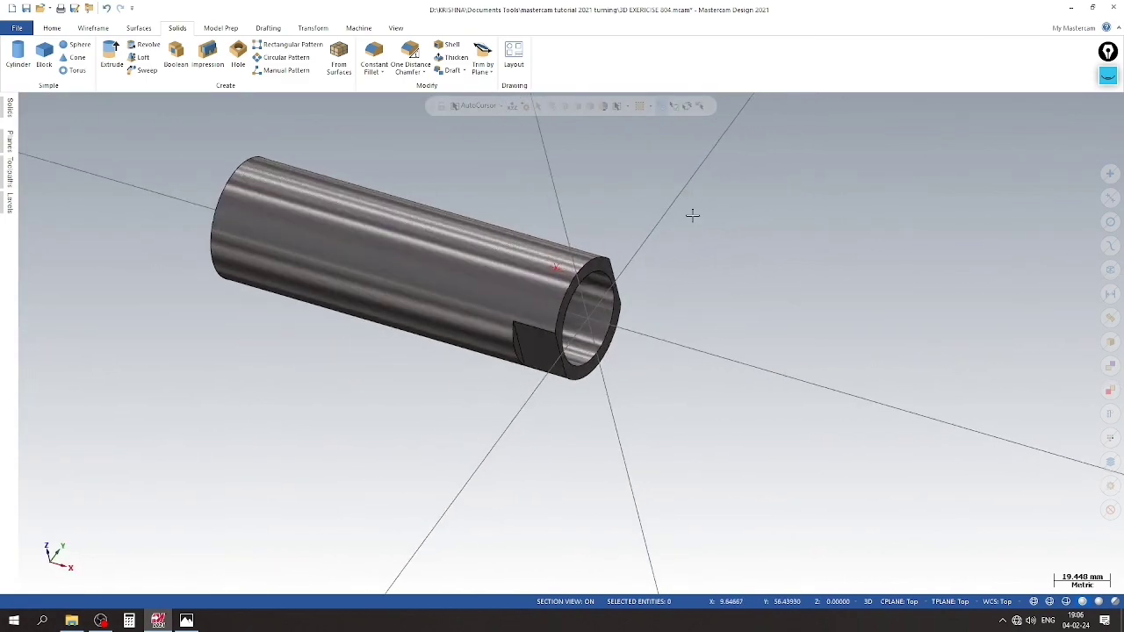
scroll(692, 215, "down", 1)
scroll(692, 215, "up", 1)
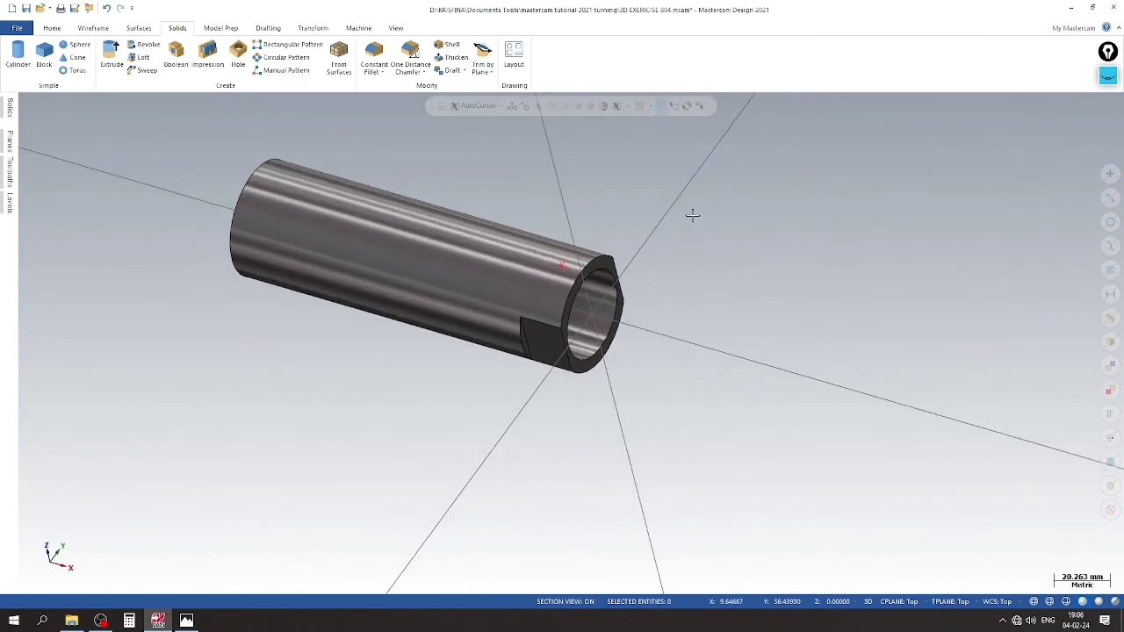
right_click(693, 214)
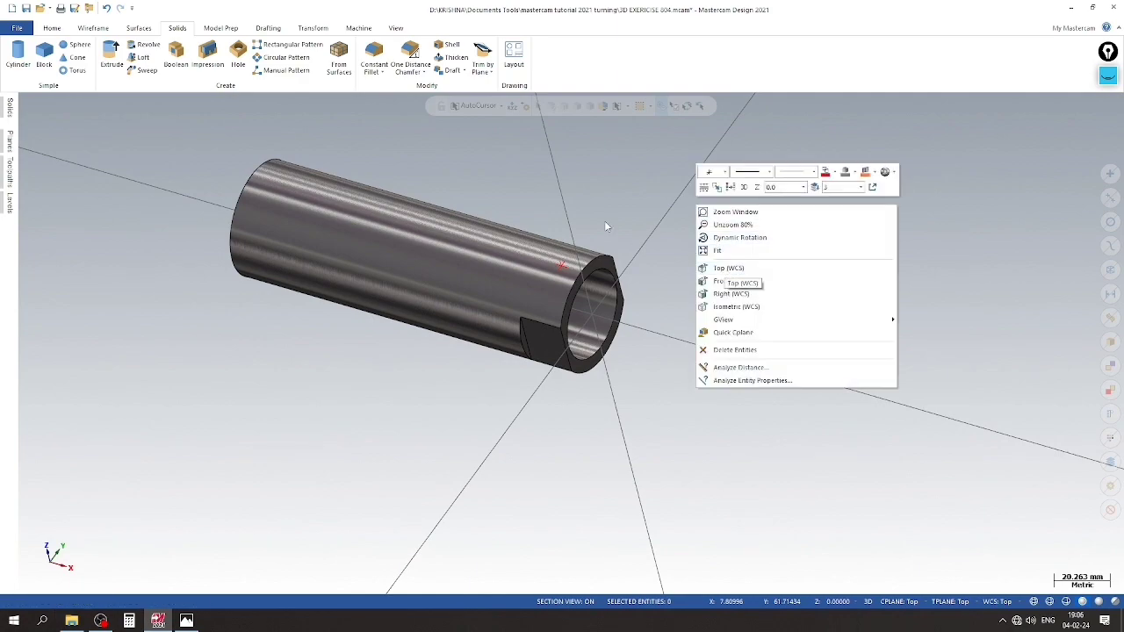
right_click(561, 164)
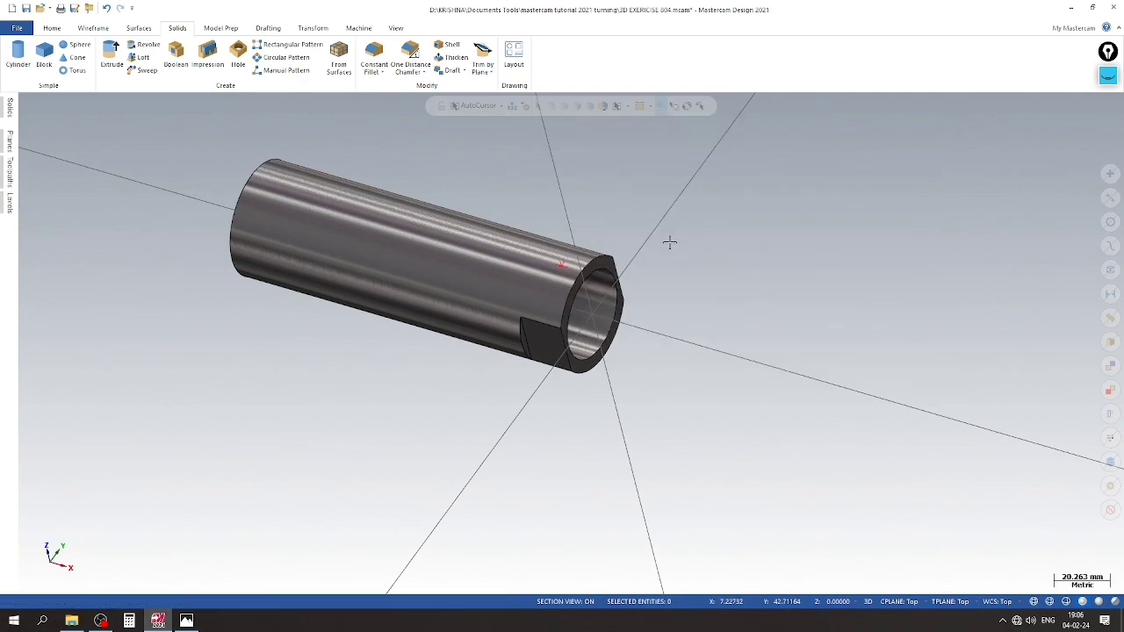
scroll(670, 241, "down", 1)
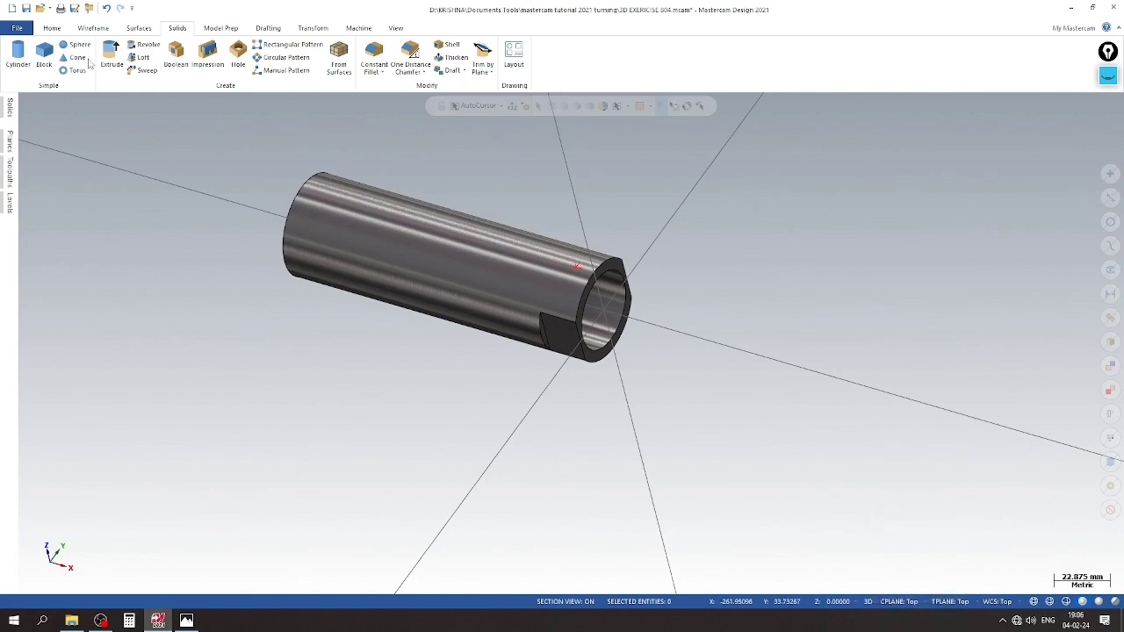
left_click(93, 28)
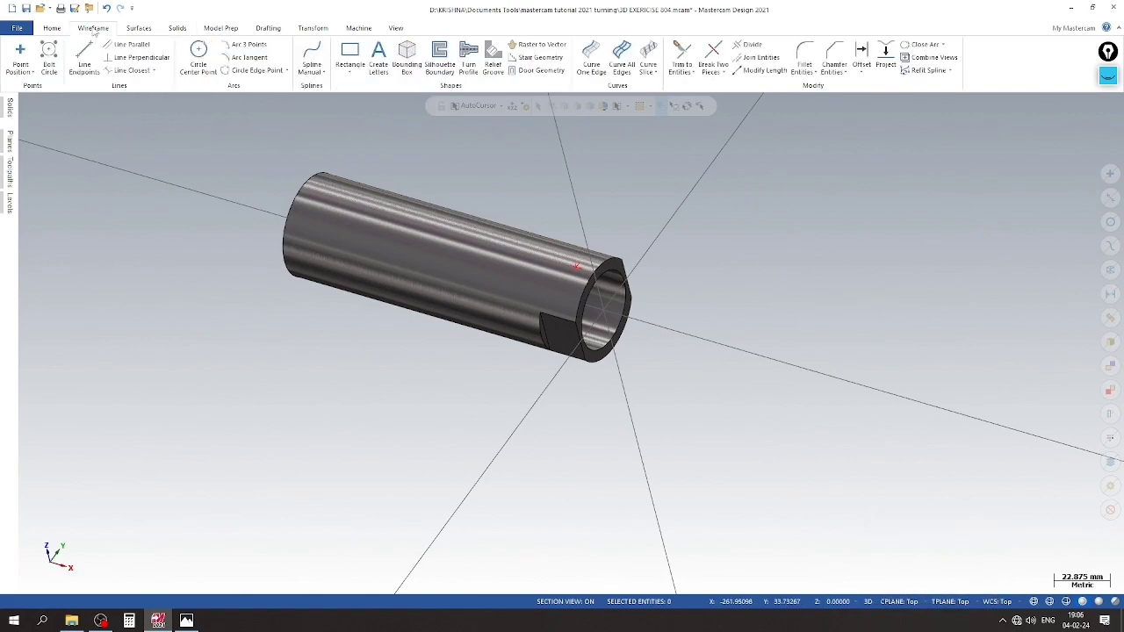
left_click(199, 57)
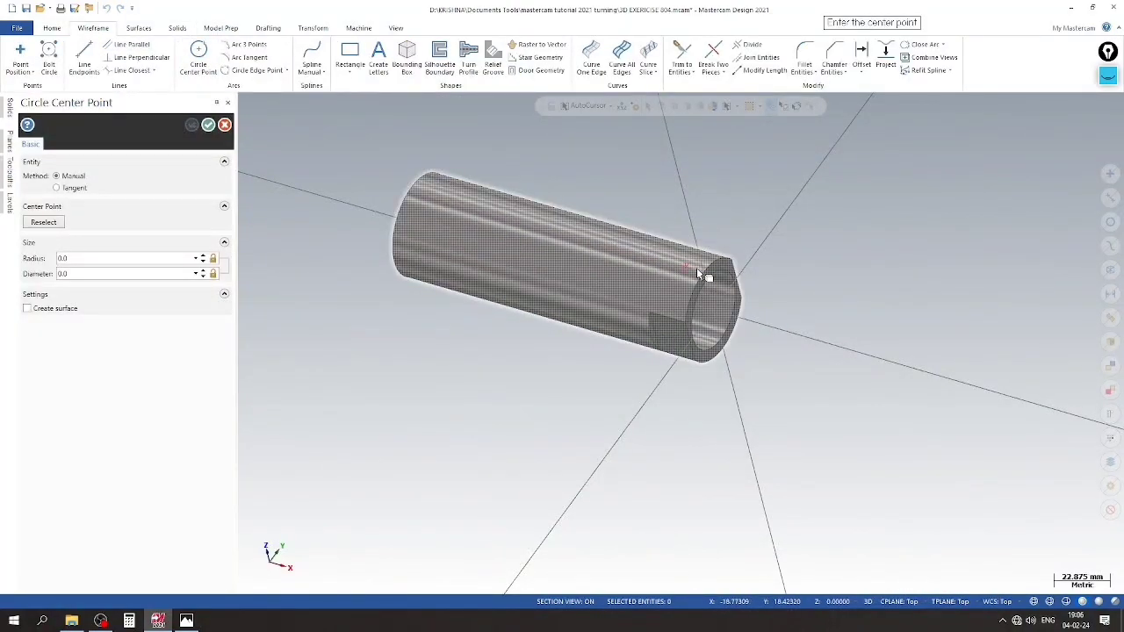
Draw a 7 mm diameter circle centred on the tube near its slotted end
left_click(686, 266)
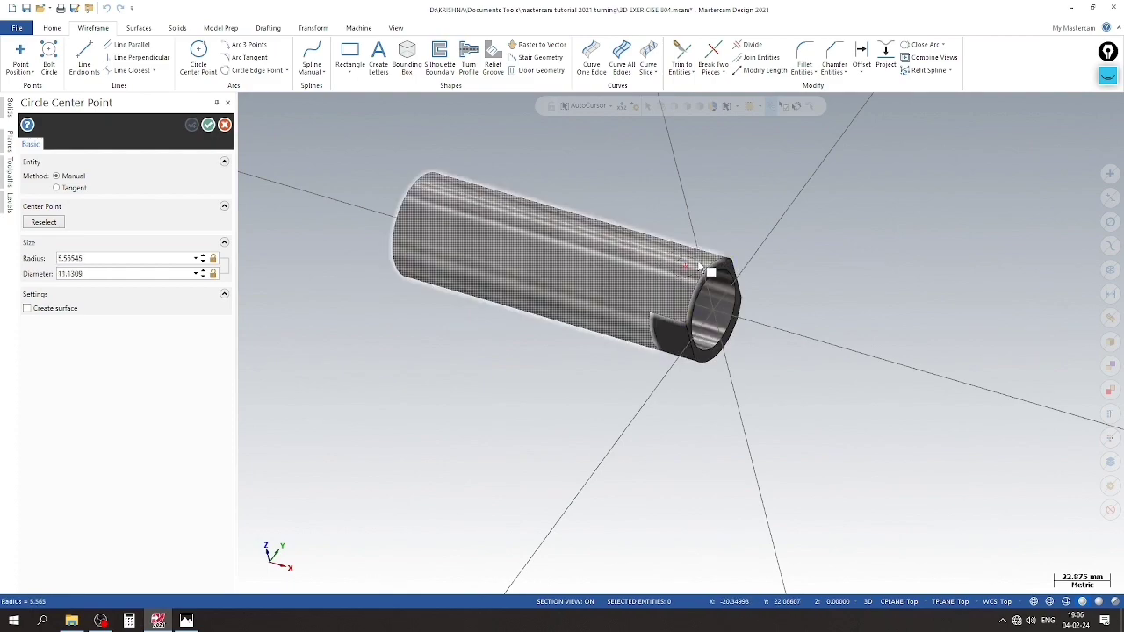
double_click(88, 274)
type("7")
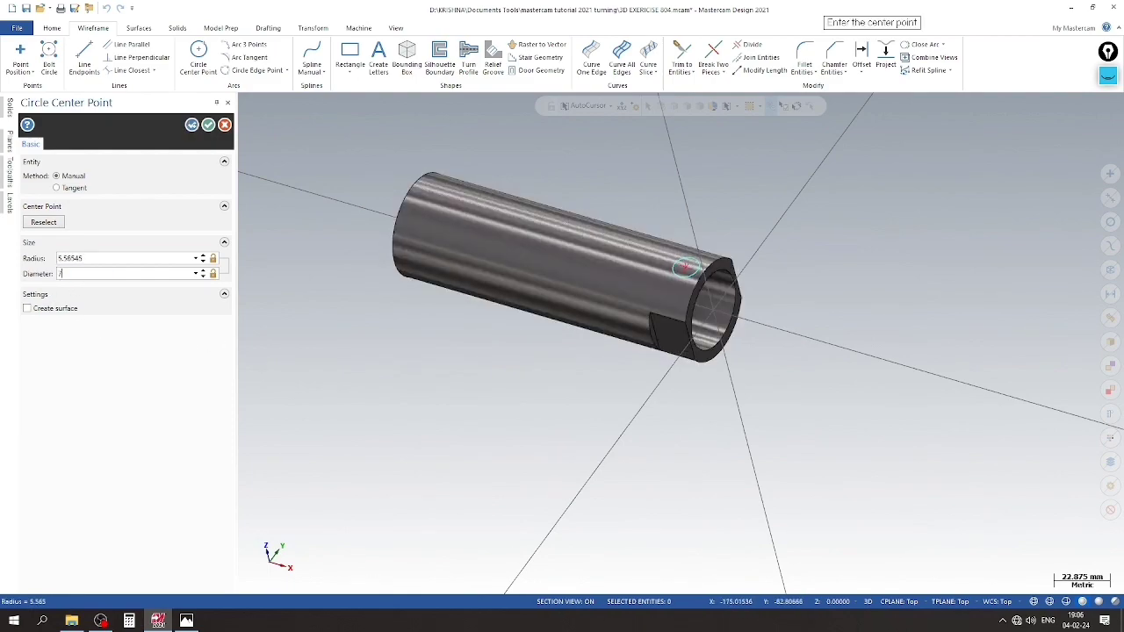
key("Return")
left_click(192, 125)
scroll(614, 169, "up", 2)
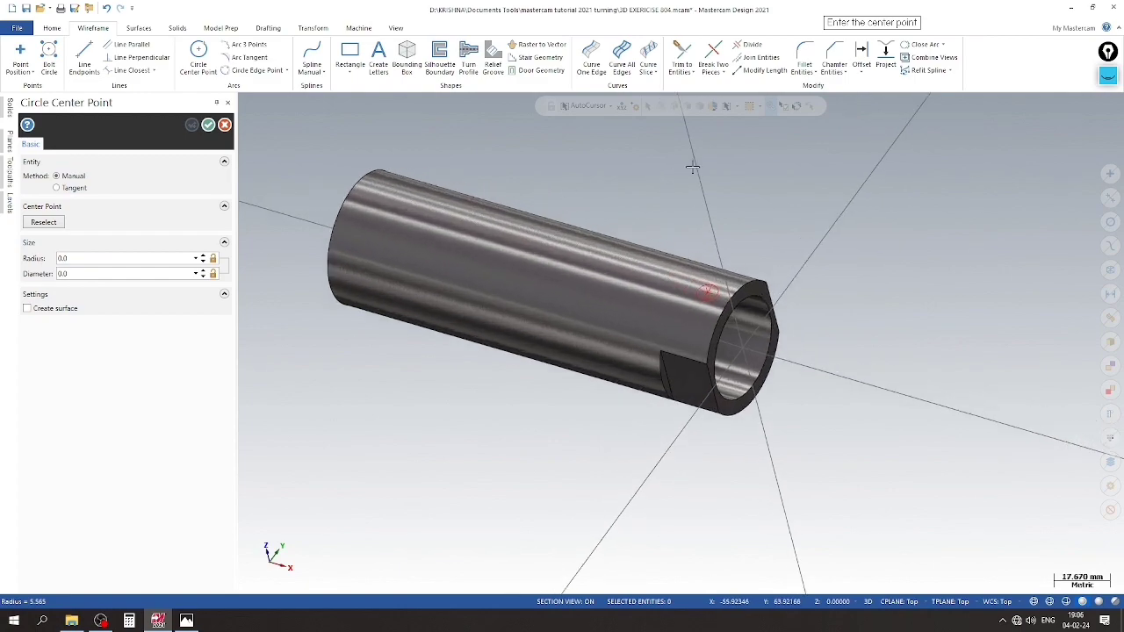
left_click(208, 126)
scroll(575, 202, "up", 1)
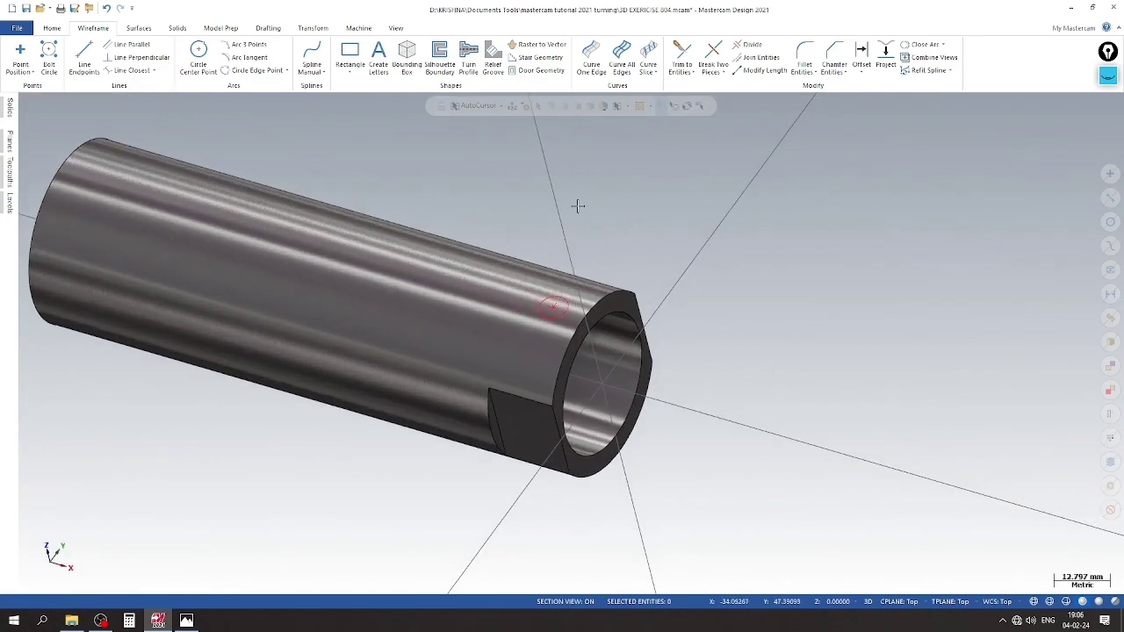
scroll(575, 202, "down", 1)
scroll(573, 206, "down", 1)
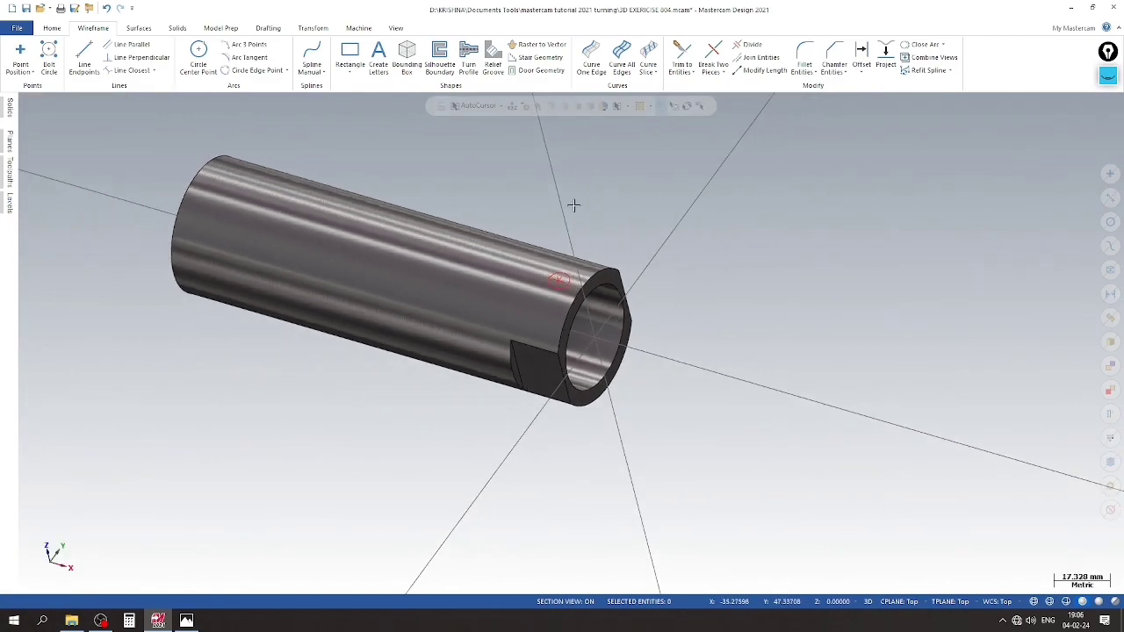
Extrude the 7 mm circle as a Through all cut body to pierce the tube
left_click(176, 27)
left_click(107, 53)
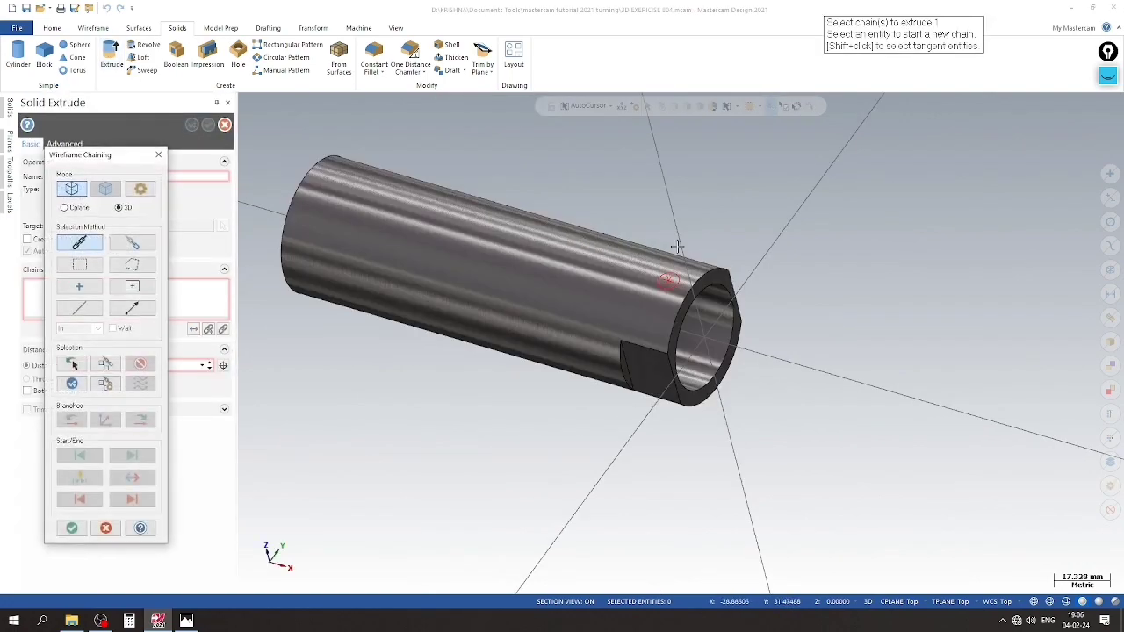
left_click(72, 528)
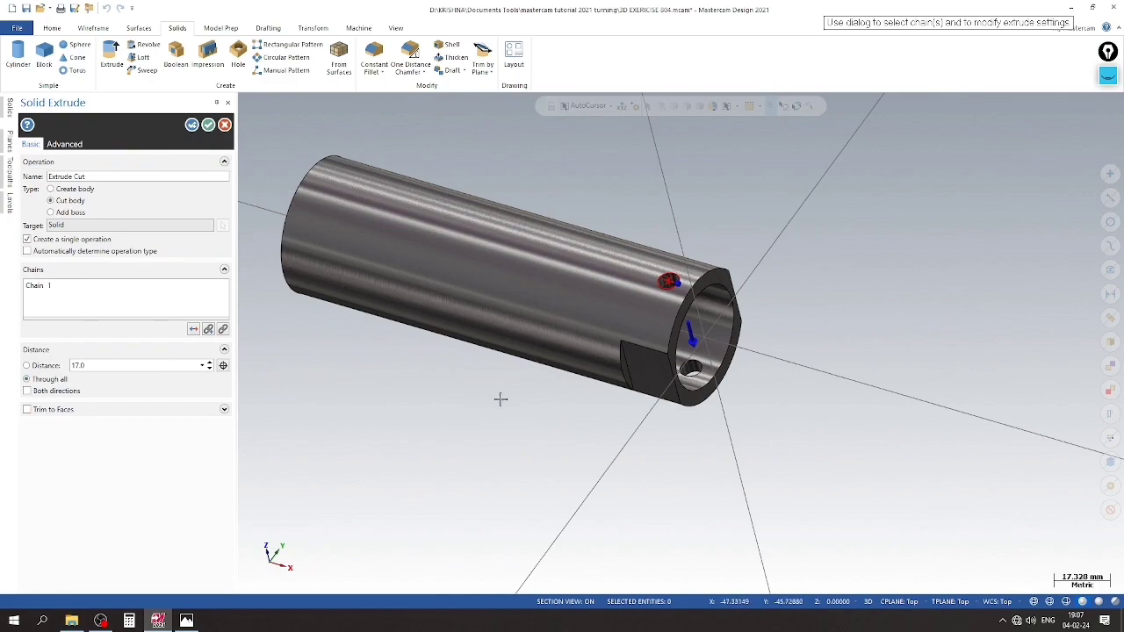
middle_click_drag(501, 396, 471, 390)
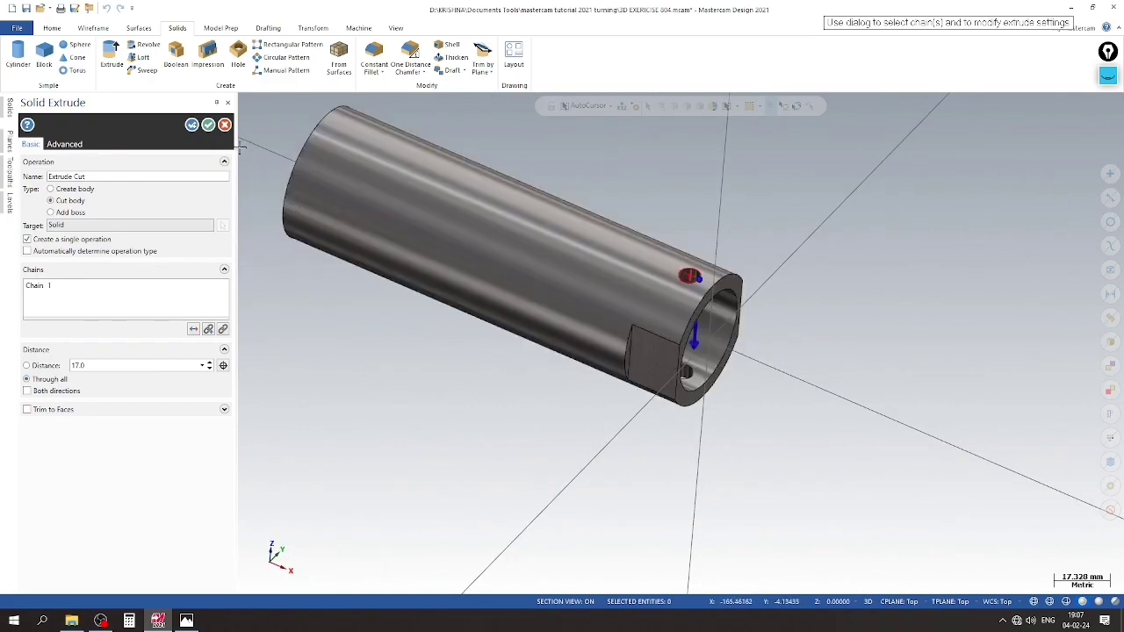
left_click(208, 125)
left_click(10, 202)
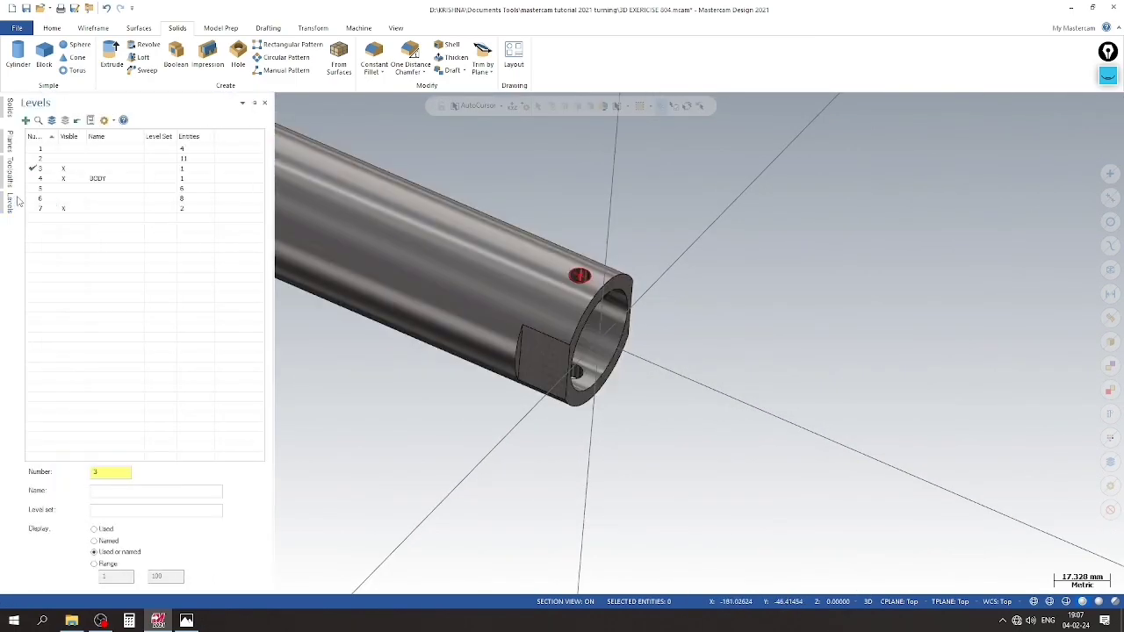
type("8")
Turn off visibility of levels 7 and 3 in the Levels manager
left_click(65, 210)
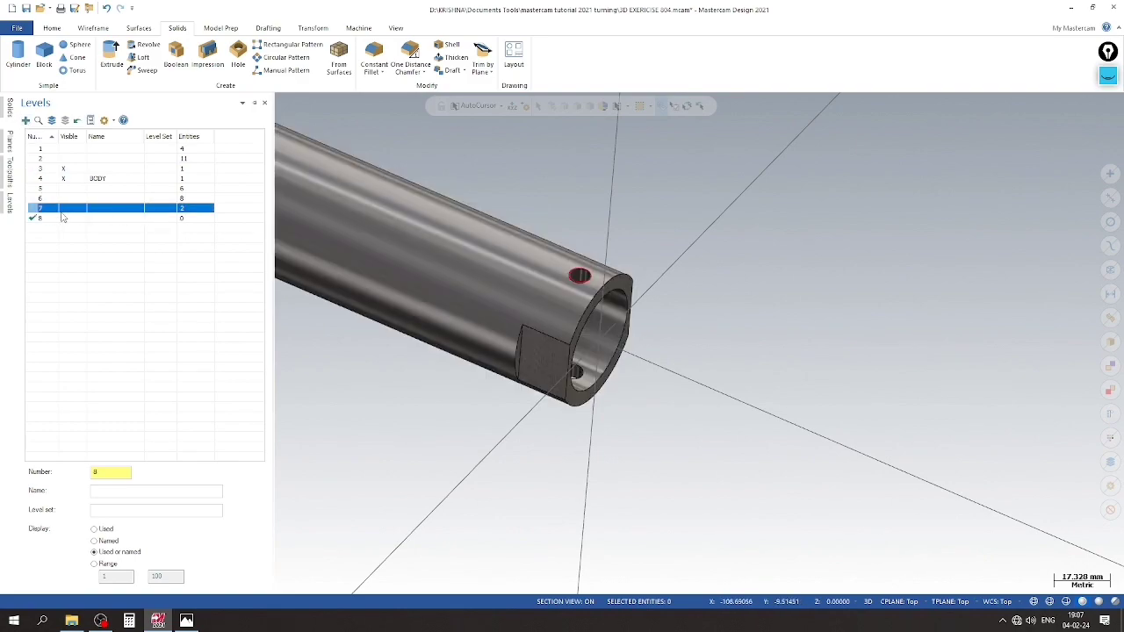
left_click(65, 168)
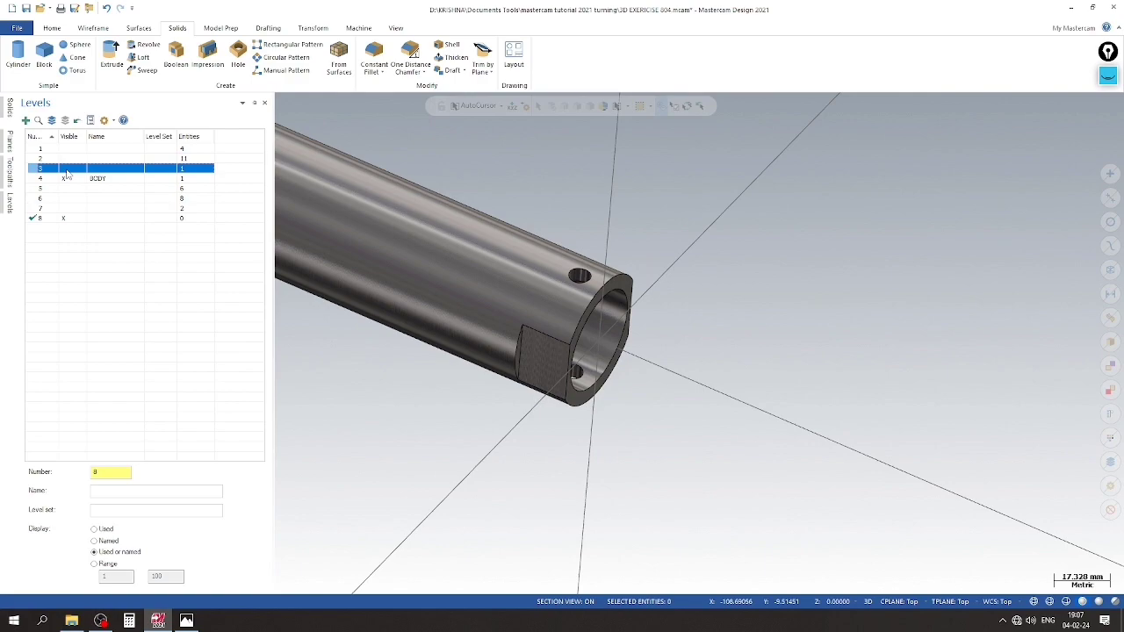
scroll(717, 295, "down", 1)
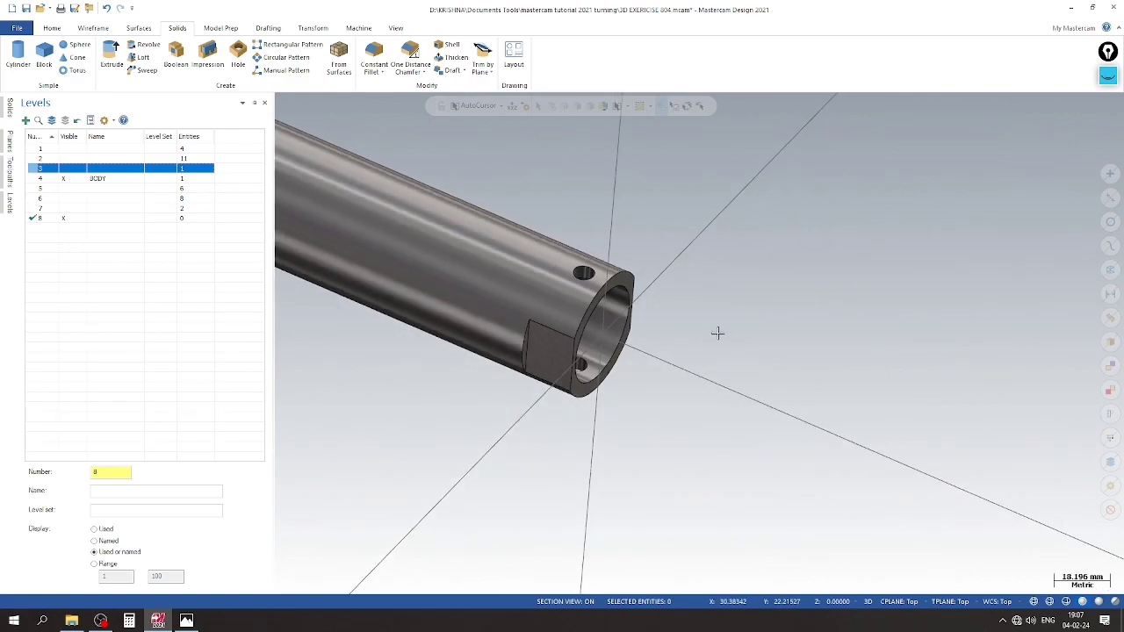
Calculate (44 − 39.4) ÷ 2 = 2.3 in Windows Calculator
left_click(186, 620)
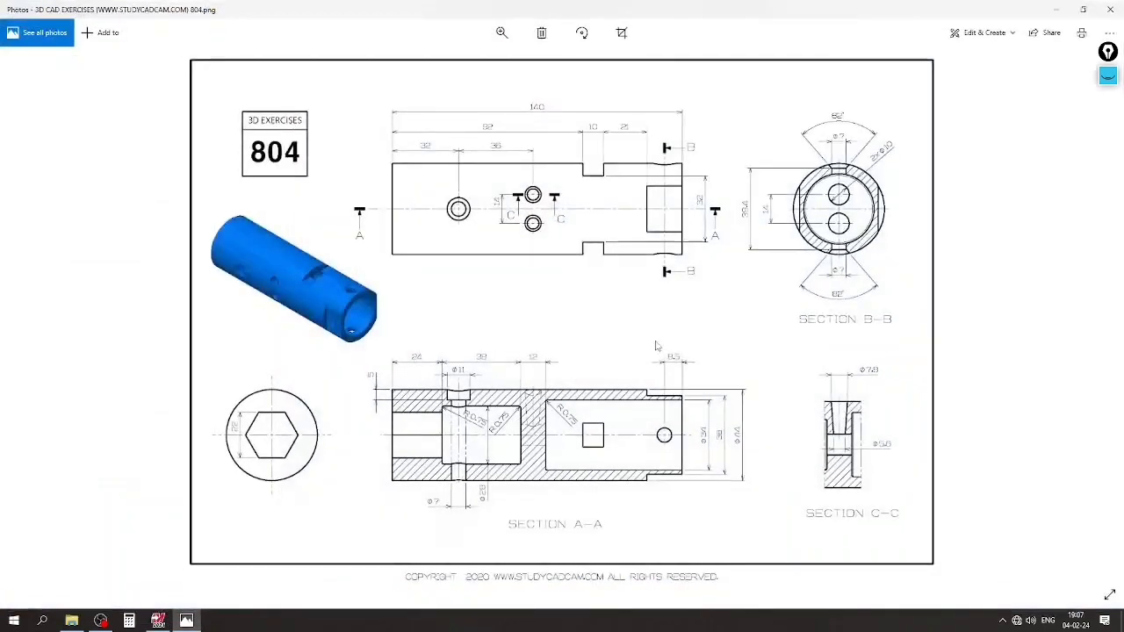
scroll(784, 209, "up", 2)
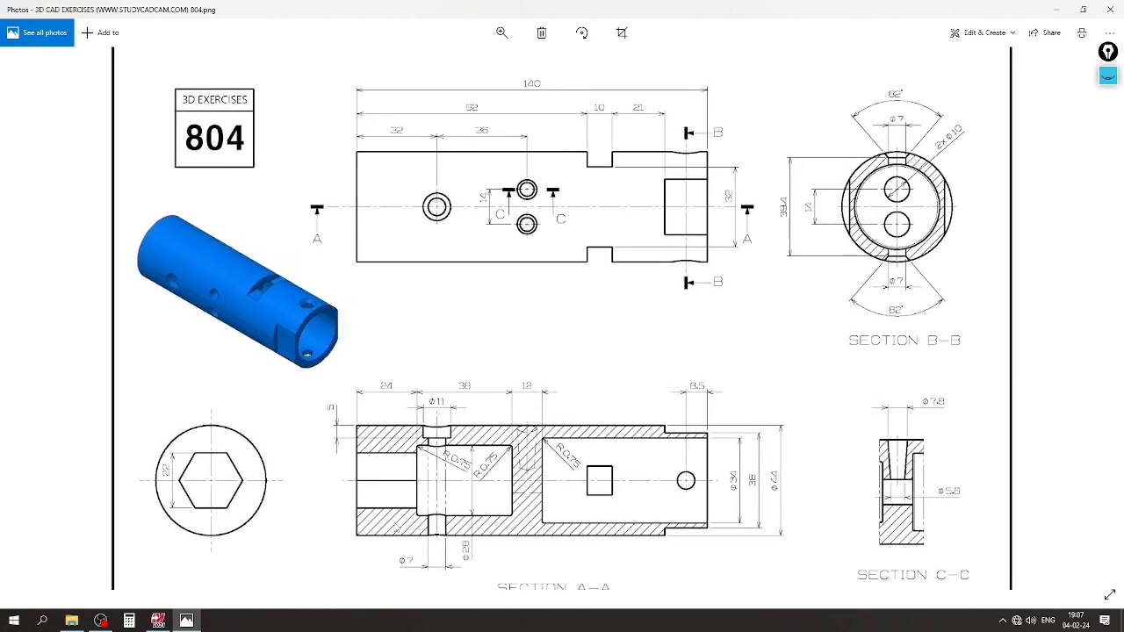
left_click(129, 621)
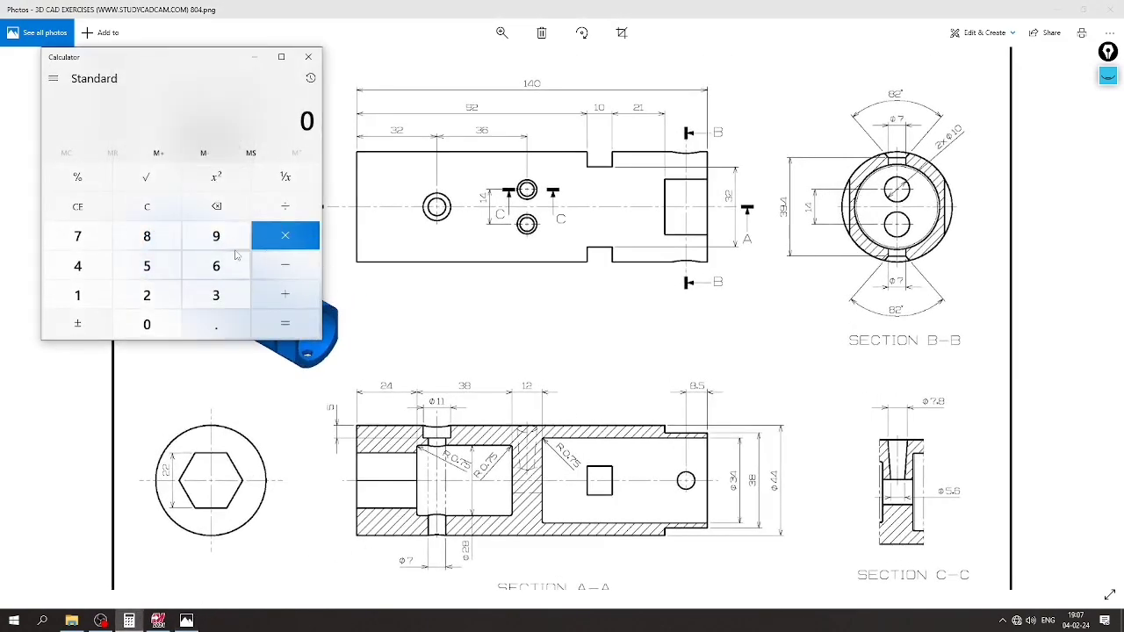
double_click(78, 265)
left_click(284, 265)
left_click(216, 295)
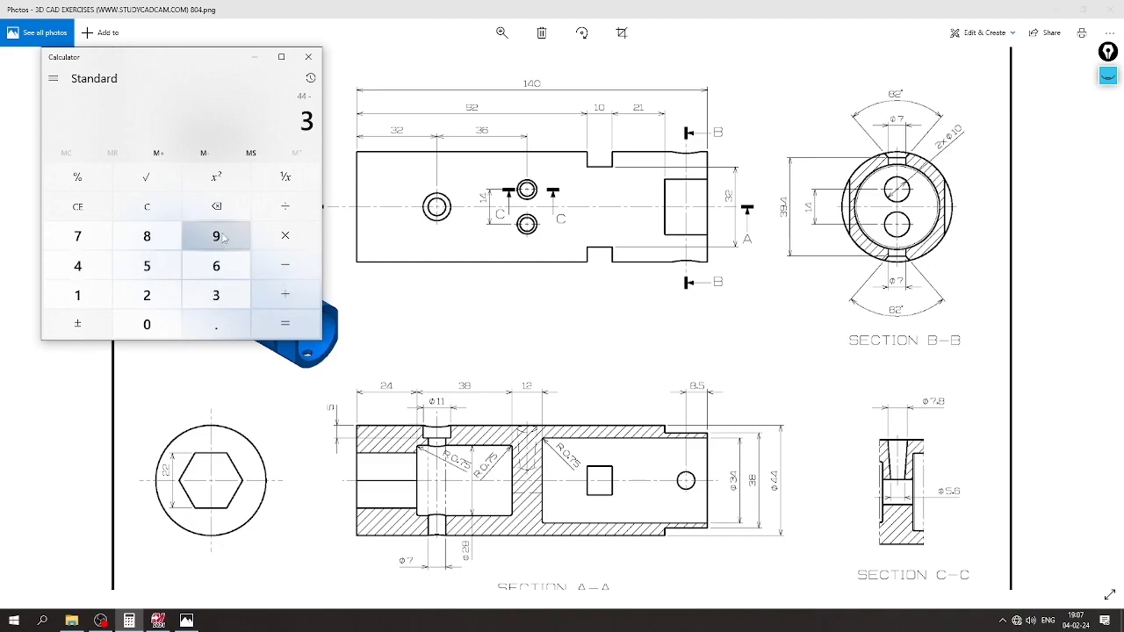
left_click(216, 237)
left_click(220, 323)
left_click(77, 265)
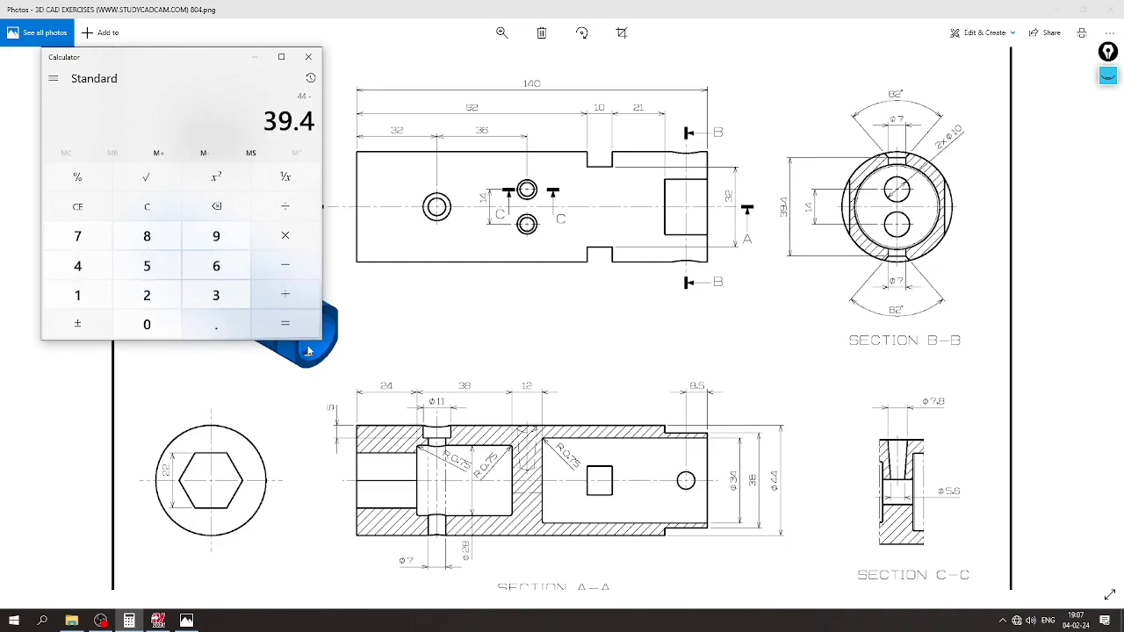
left_click(286, 323)
left_click(285, 207)
left_click(147, 295)
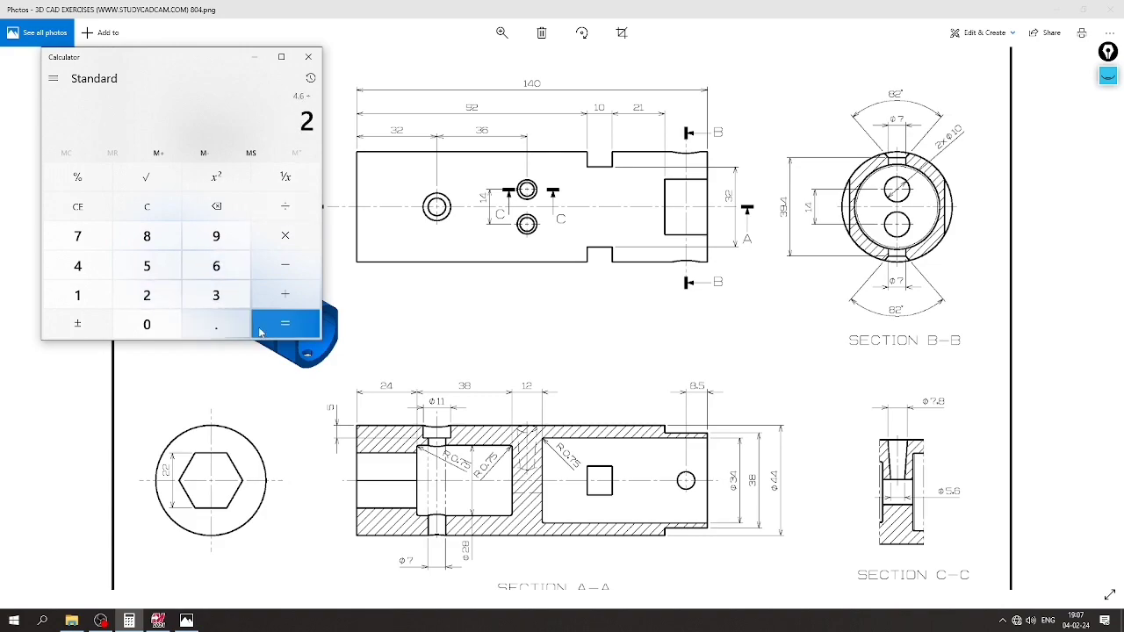
left_click(285, 326)
Copy the 2.3 result and minimize Calculator
left_click_drag(316, 123, 259, 128)
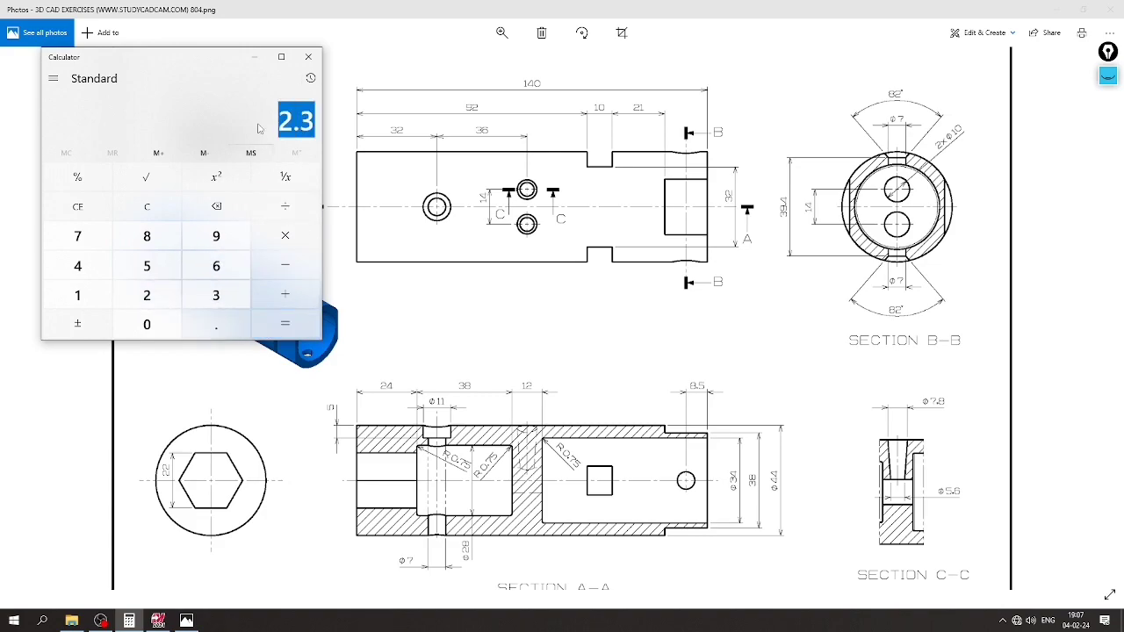
right_click(283, 123)
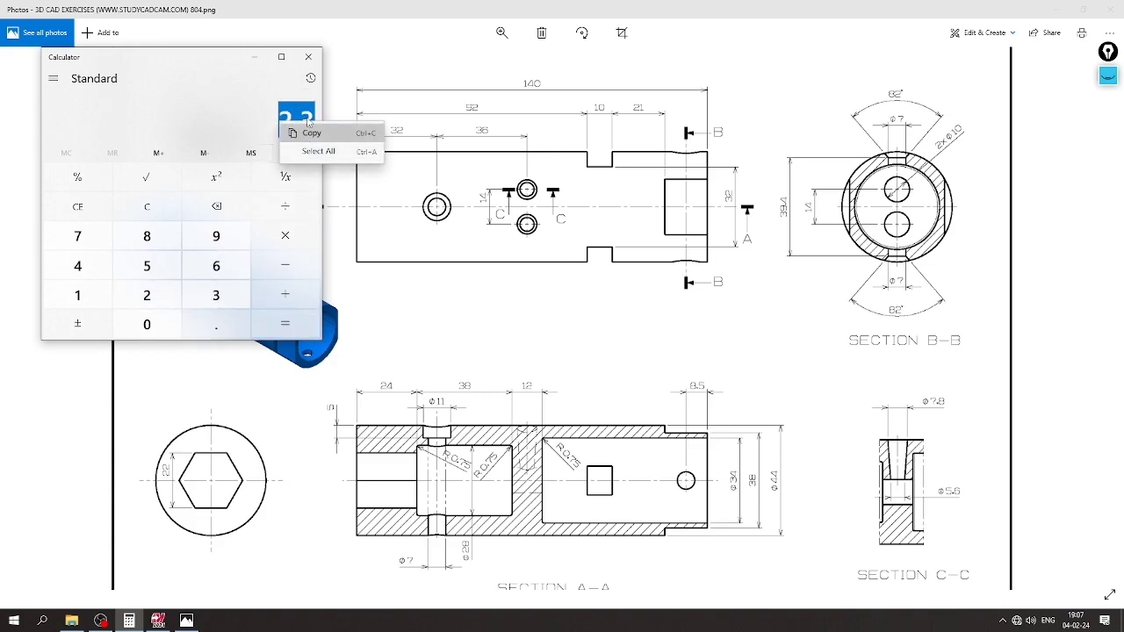
left_click(303, 132)
left_click(252, 59)
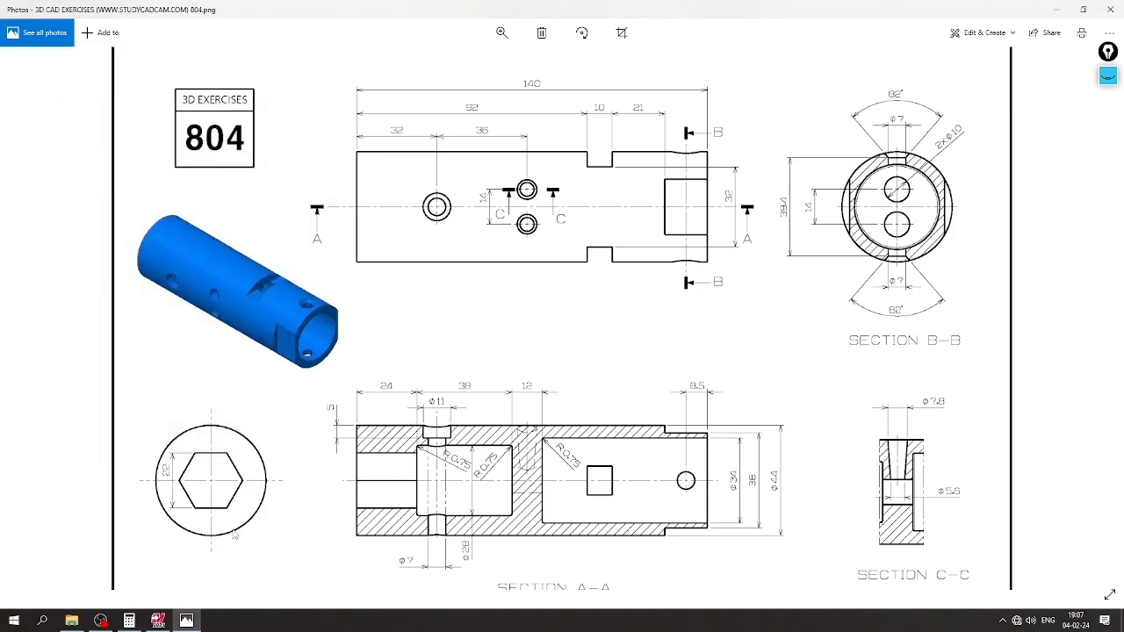
Start a Countersink hole feature on the tube, checking the 804 drawing
left_click(159, 621)
scroll(498, 147, "up", 2)
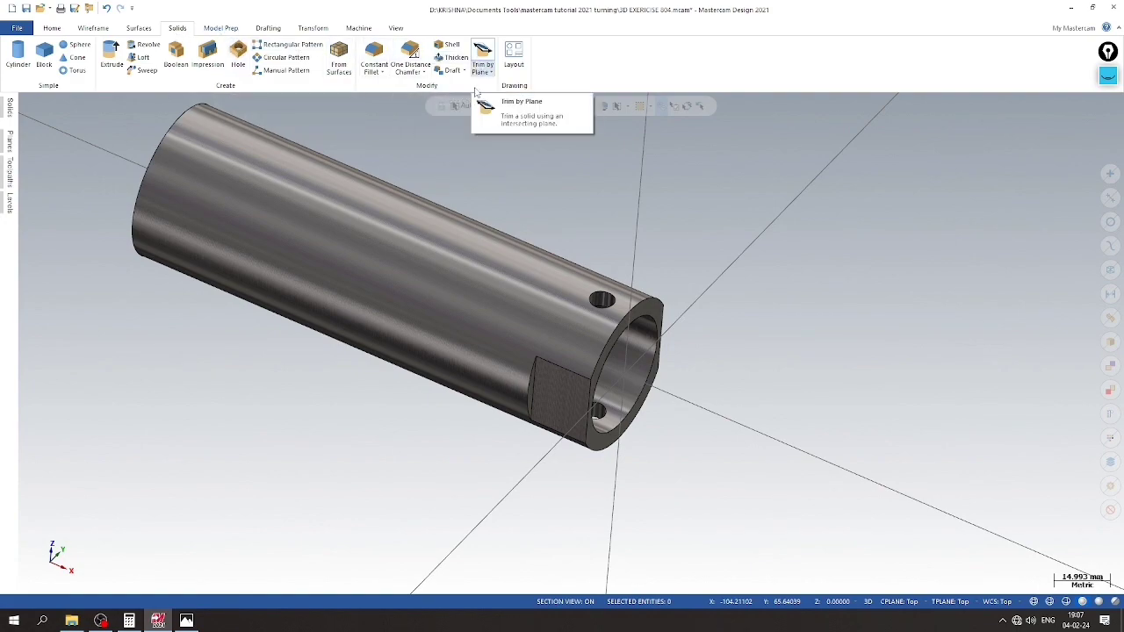
scroll(588, 244, "up", 1)
scroll(589, 244, "up", 1)
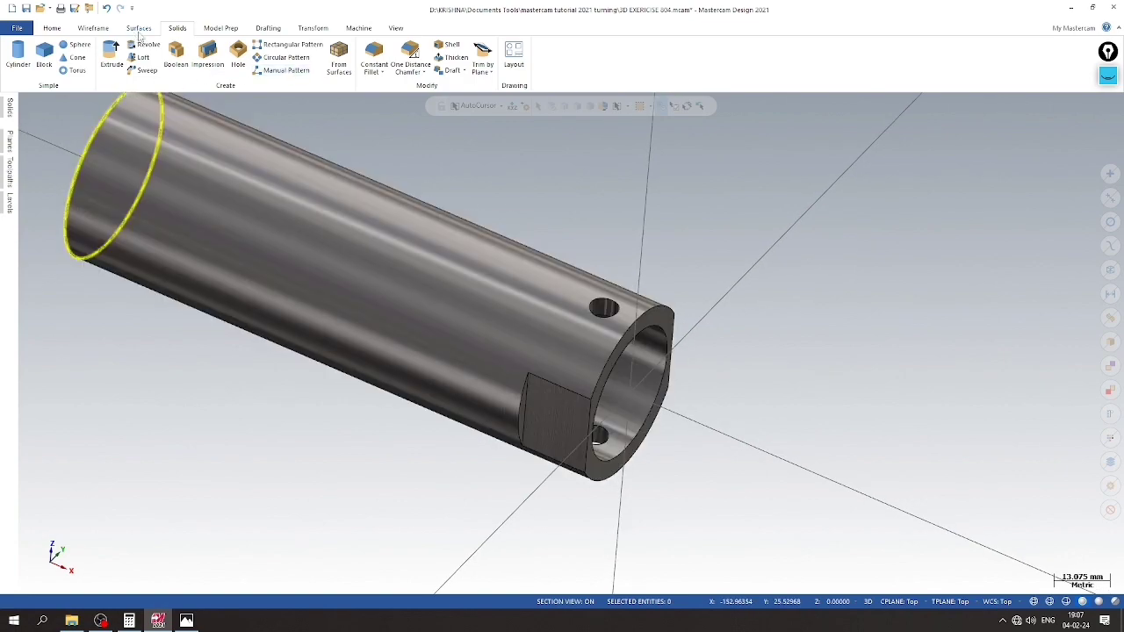
left_click(238, 54)
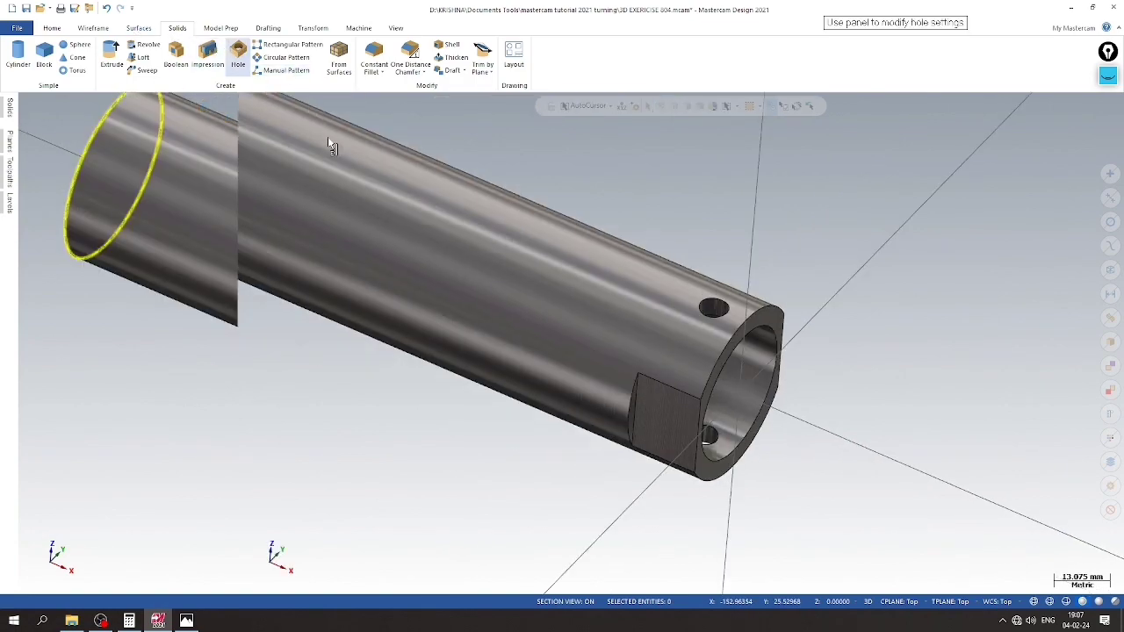
scroll(642, 228, "up", 3)
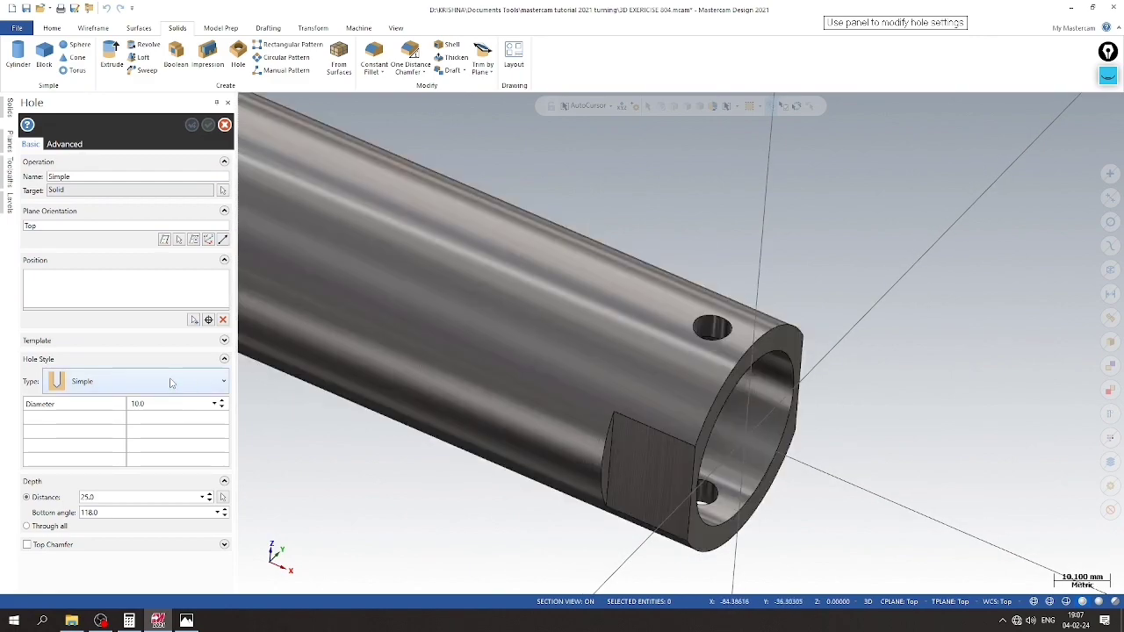
left_click(171, 381)
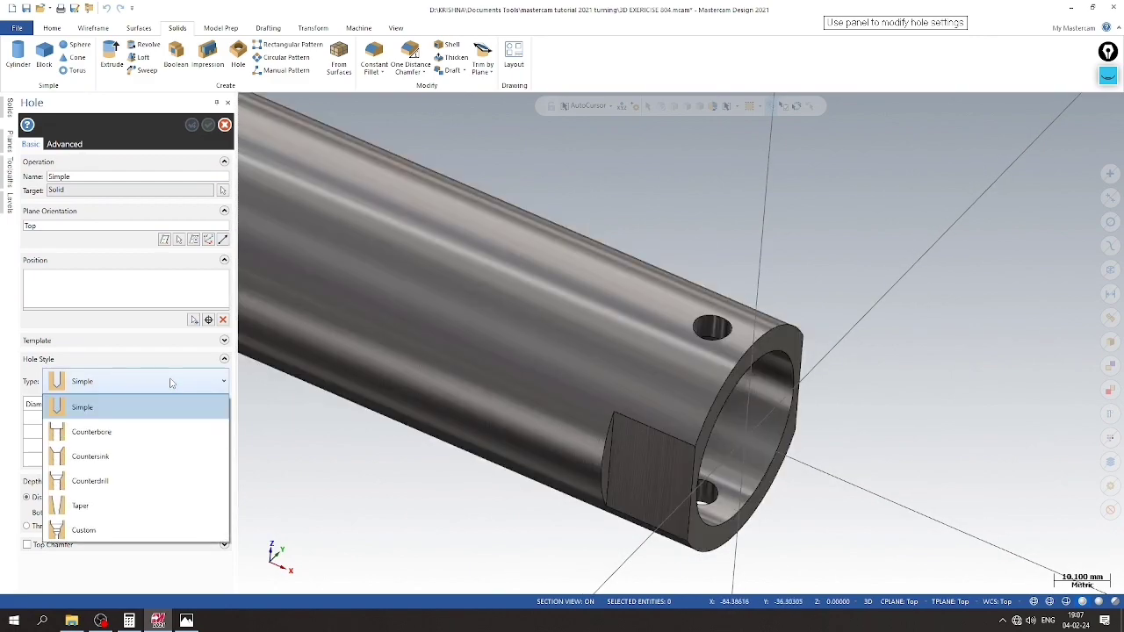
left_click(134, 458)
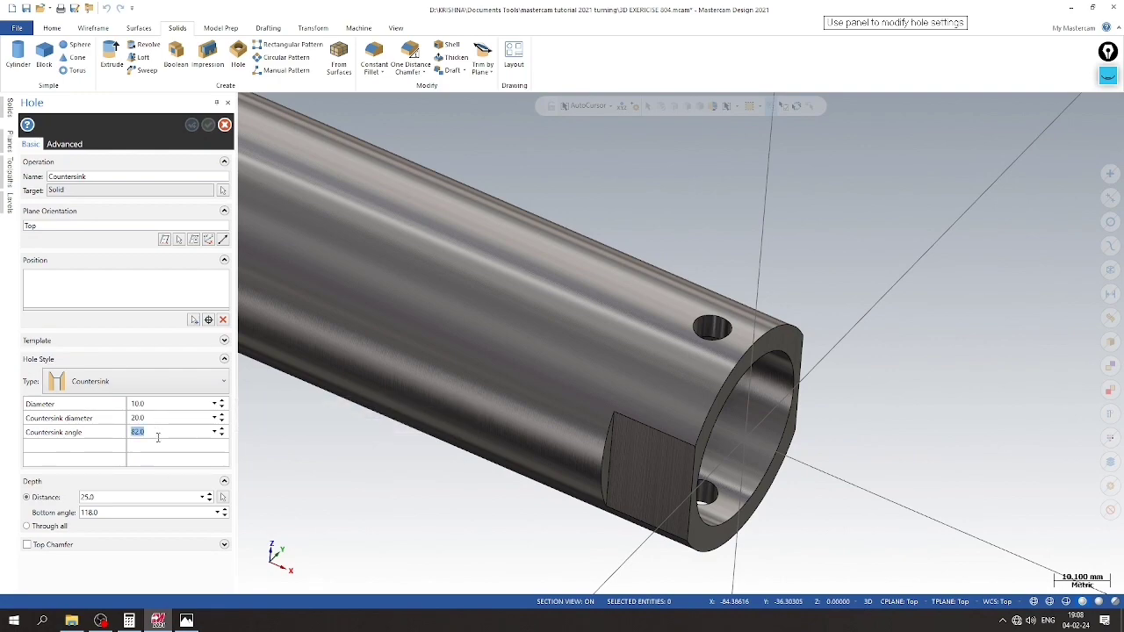
left_click(190, 620)
left_click(190, 621)
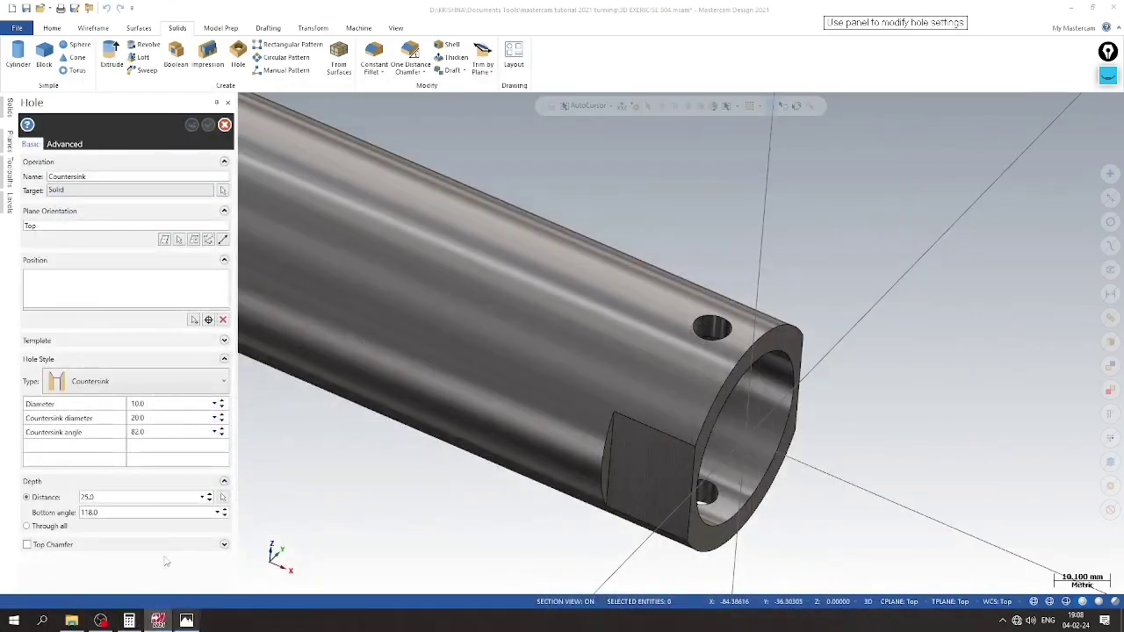
Set the countersink to 7.0/14.0 and 2.3 deep, place it at the upper hole, then cancel it
double_click(167, 419)
type("14")
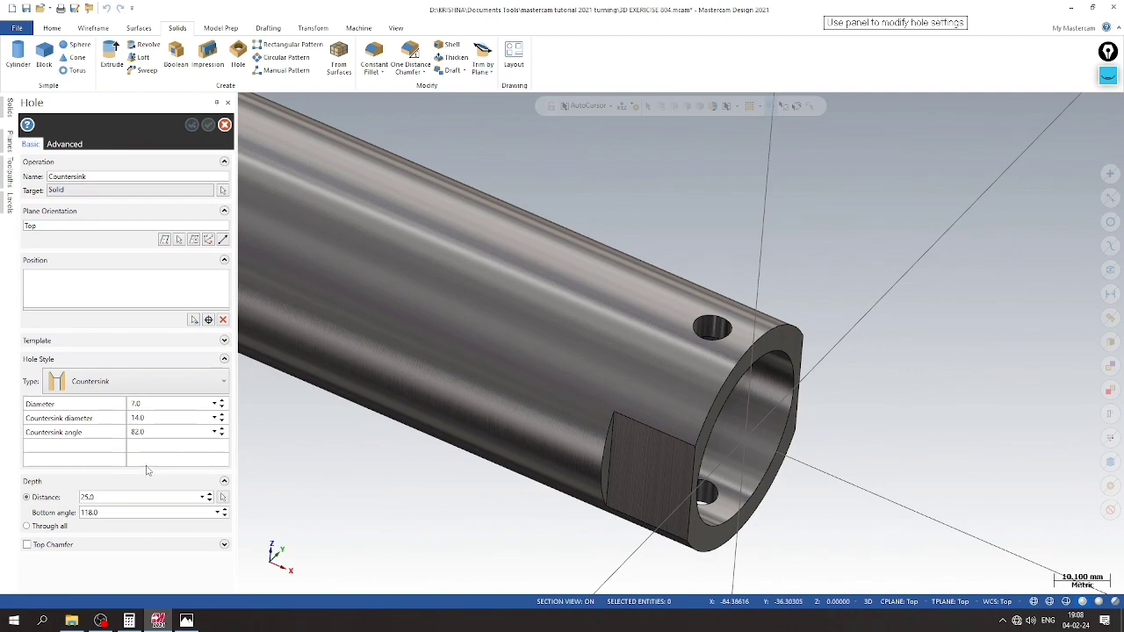
double_click(92, 499)
type("2.3")
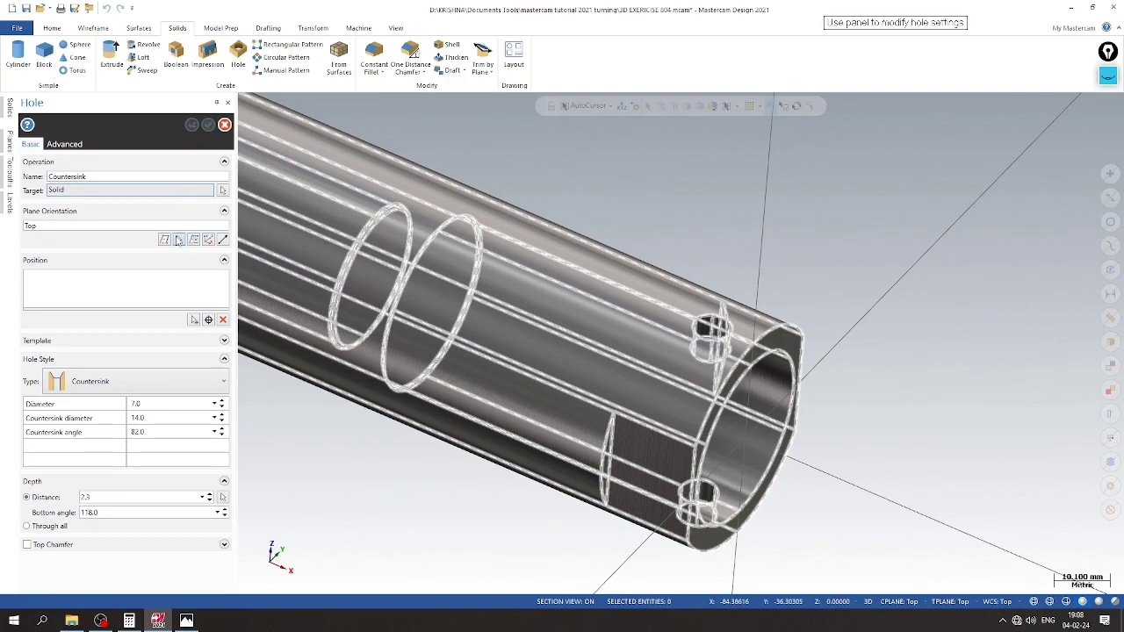
left_click(194, 321)
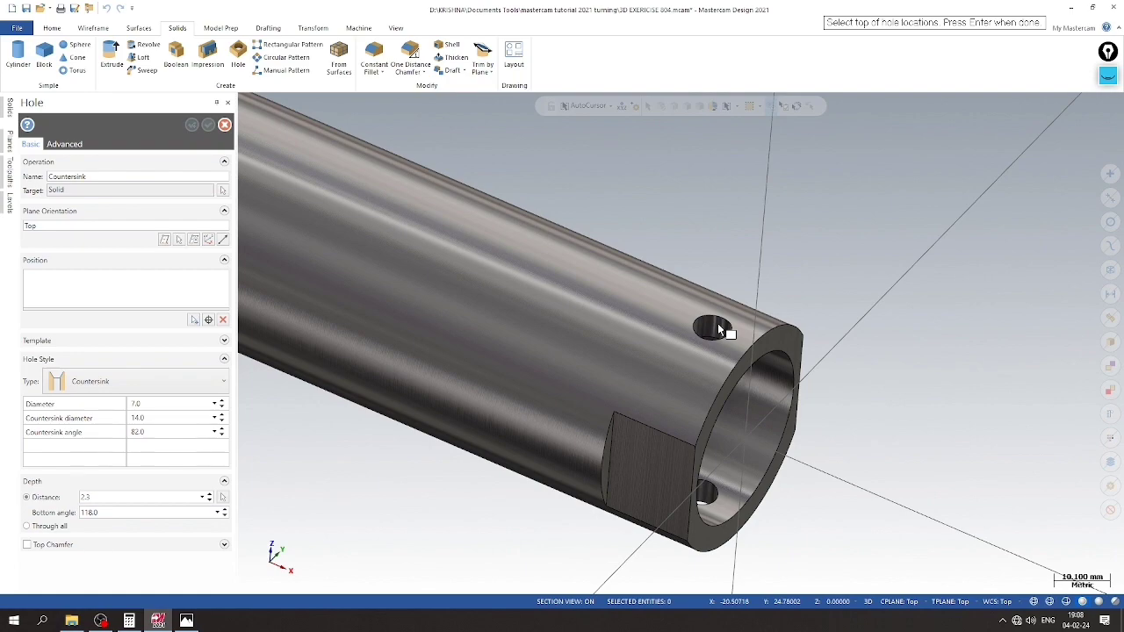
left_click(717, 323)
key("Return")
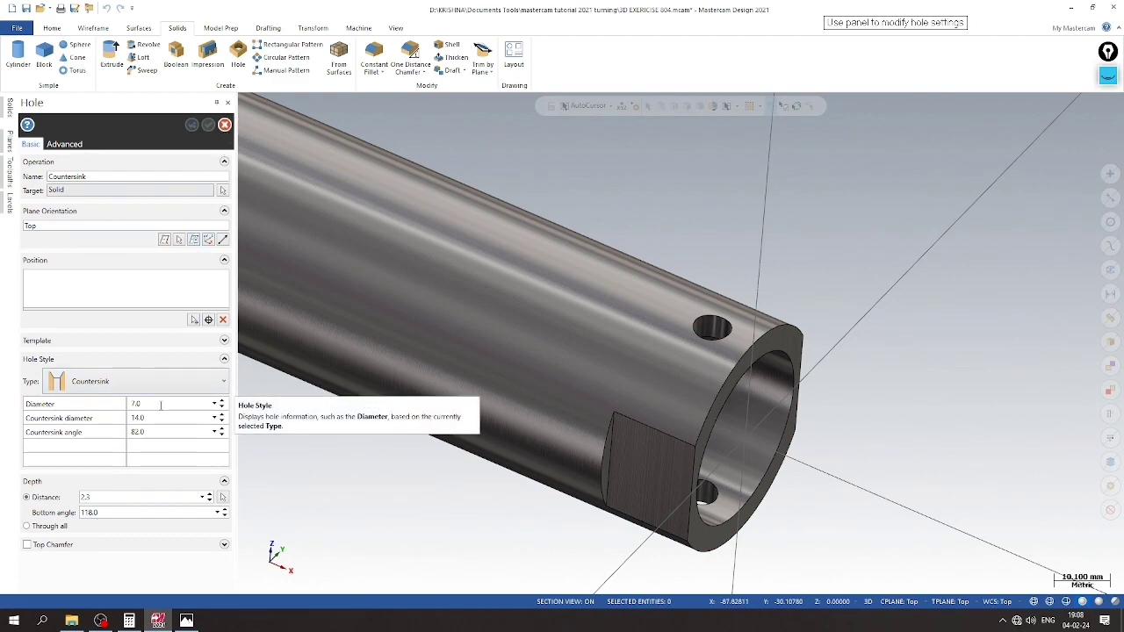
left_click(224, 126)
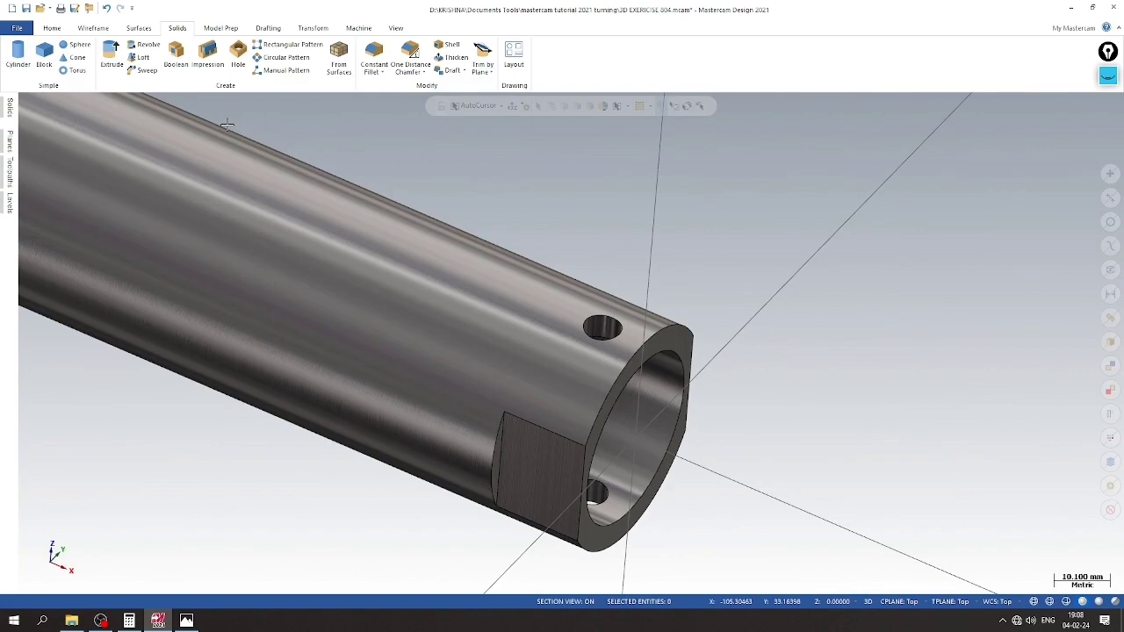
Start a Distance and Angle Chamfer on the upper hole's edge
left_click(410, 72)
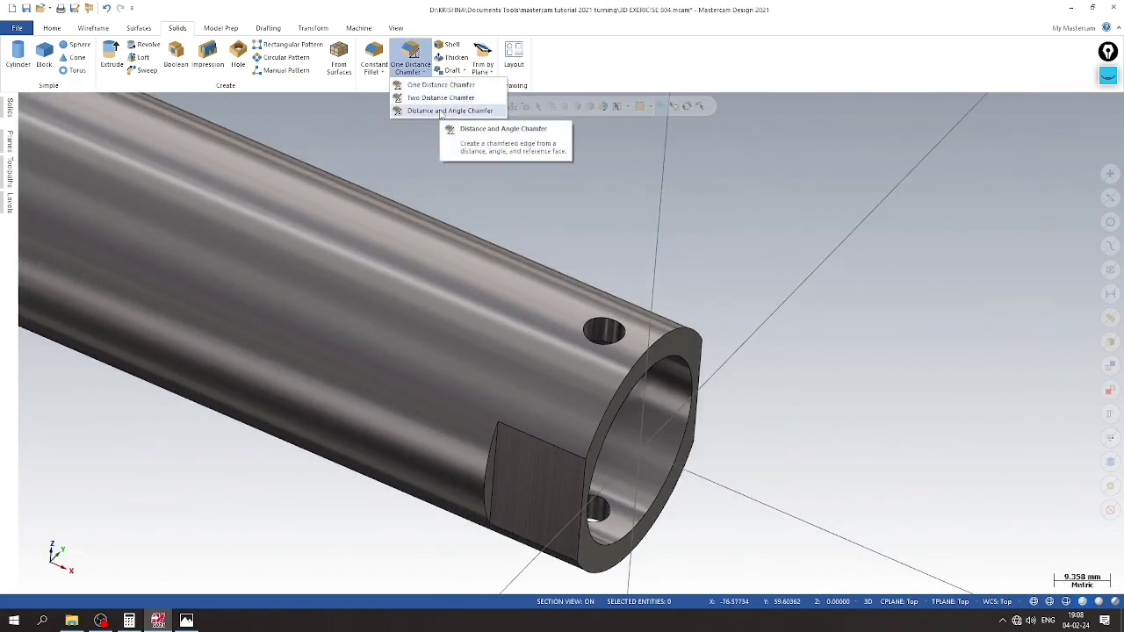
left_click(448, 110)
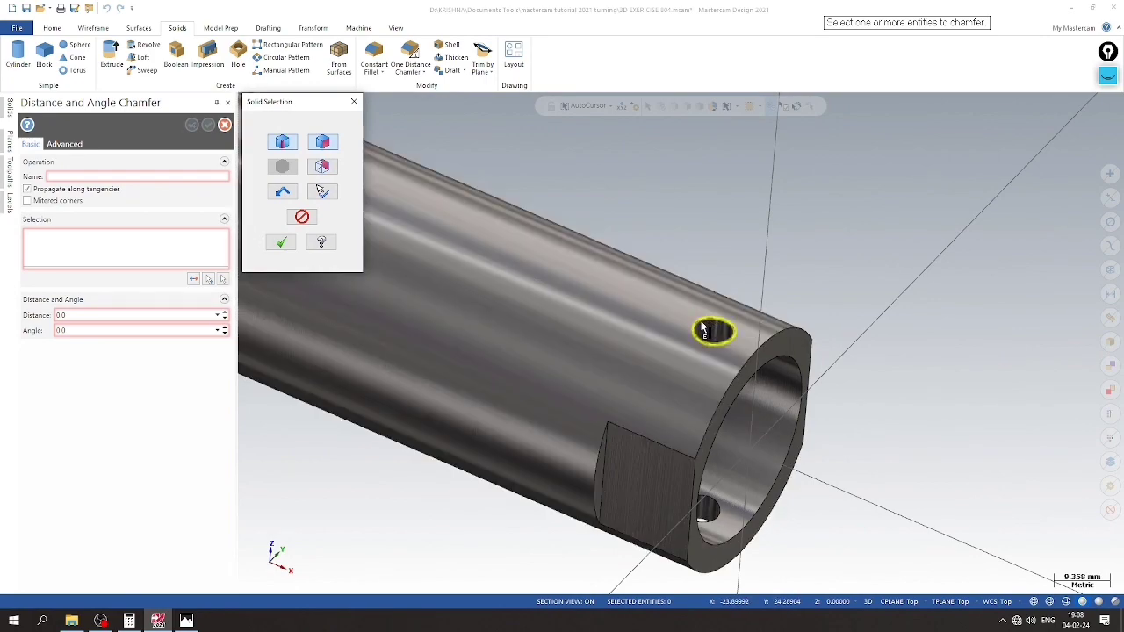
left_click(702, 329)
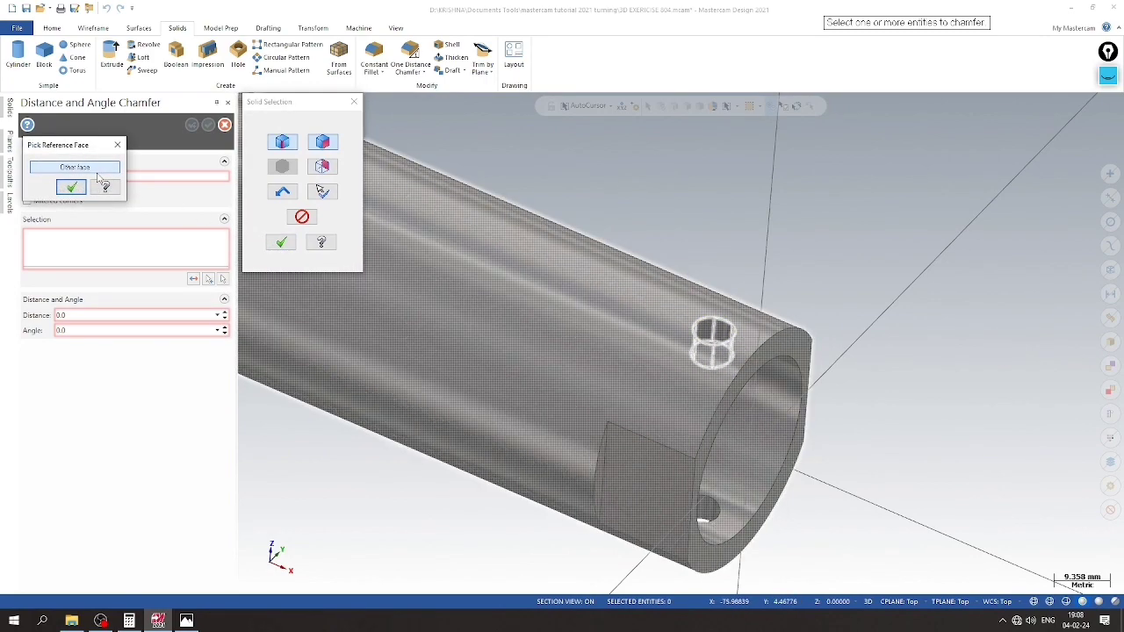
left_click(72, 187)
left_click(281, 242)
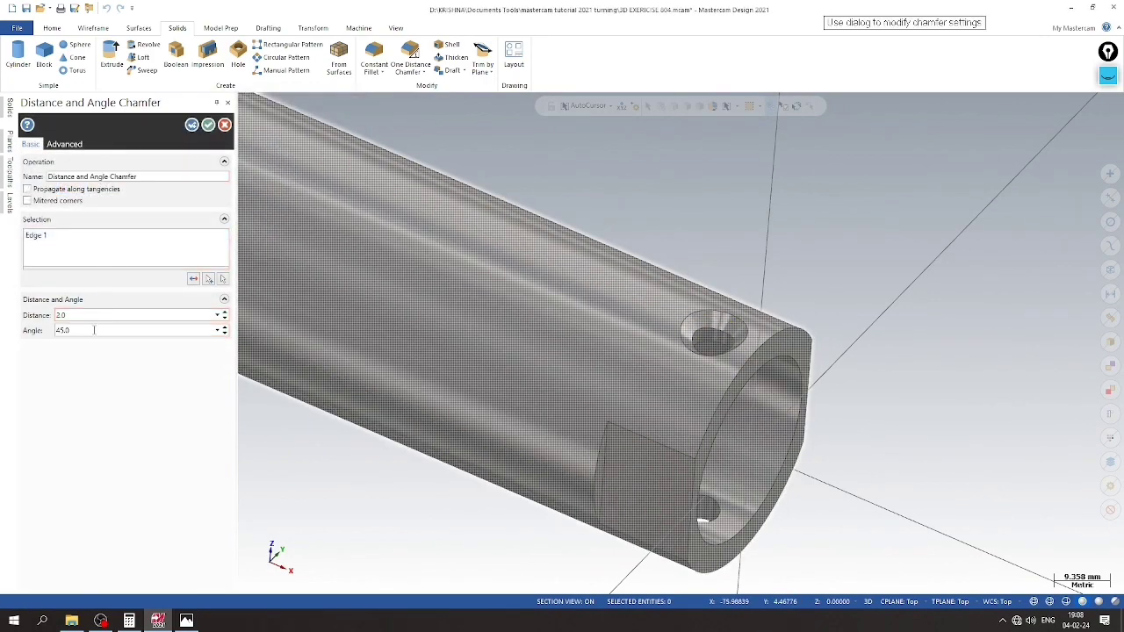
Set the chamfer angle to half of 82° and distance 2.3, comparing with the 804 drawing
double_click(146, 331)
type("82/2")
key("Return")
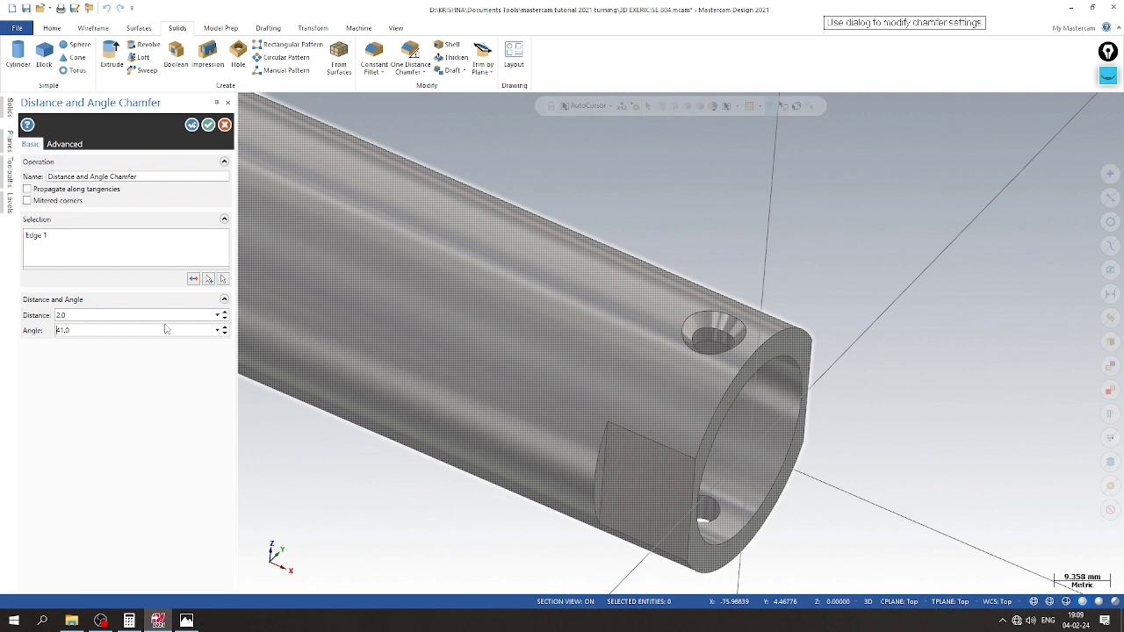
double_click(113, 311)
type("2.3")
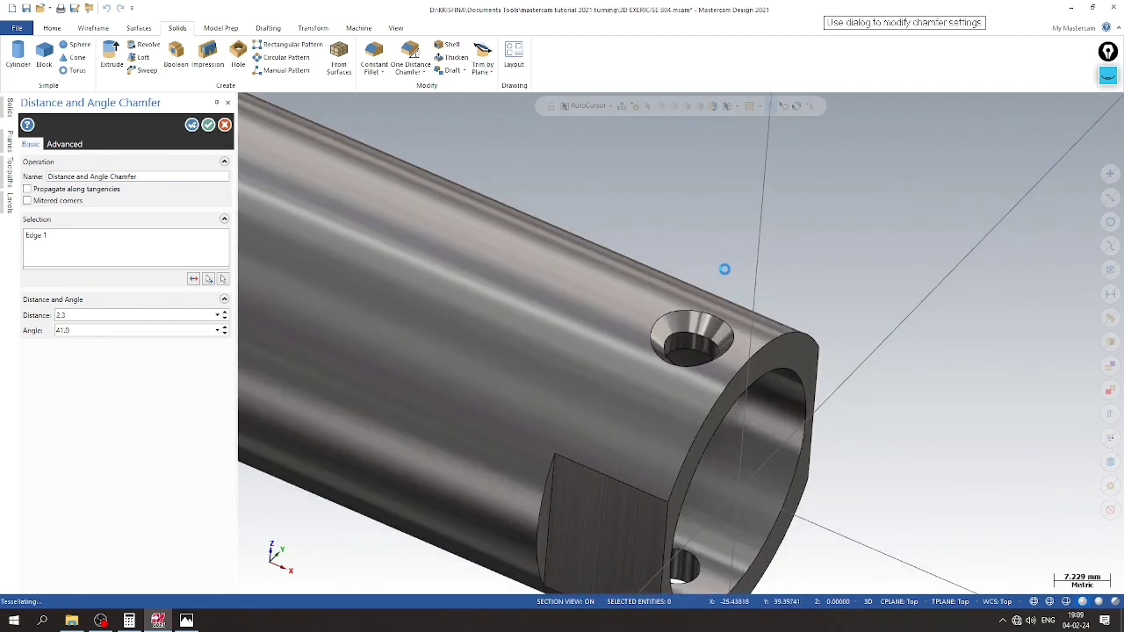
scroll(725, 269, "up", 2)
mouse_move(710, 326)
middle_mouse_down()
mouse_move(723, 252)
mouse_move(842, 263)
middle_mouse_up()
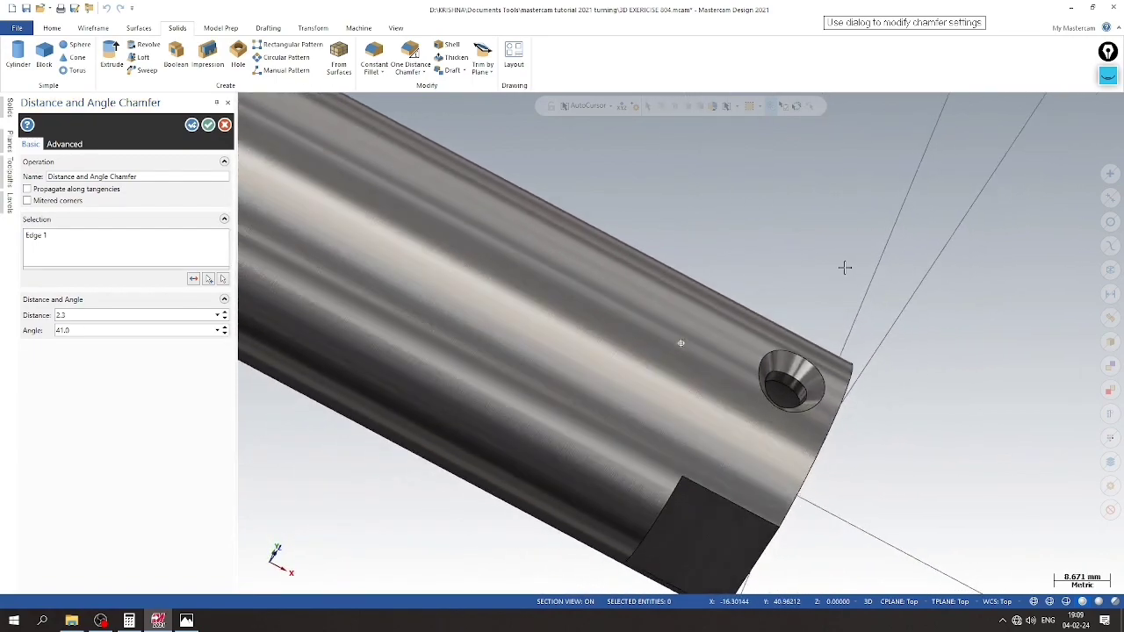
left_click(186, 620)
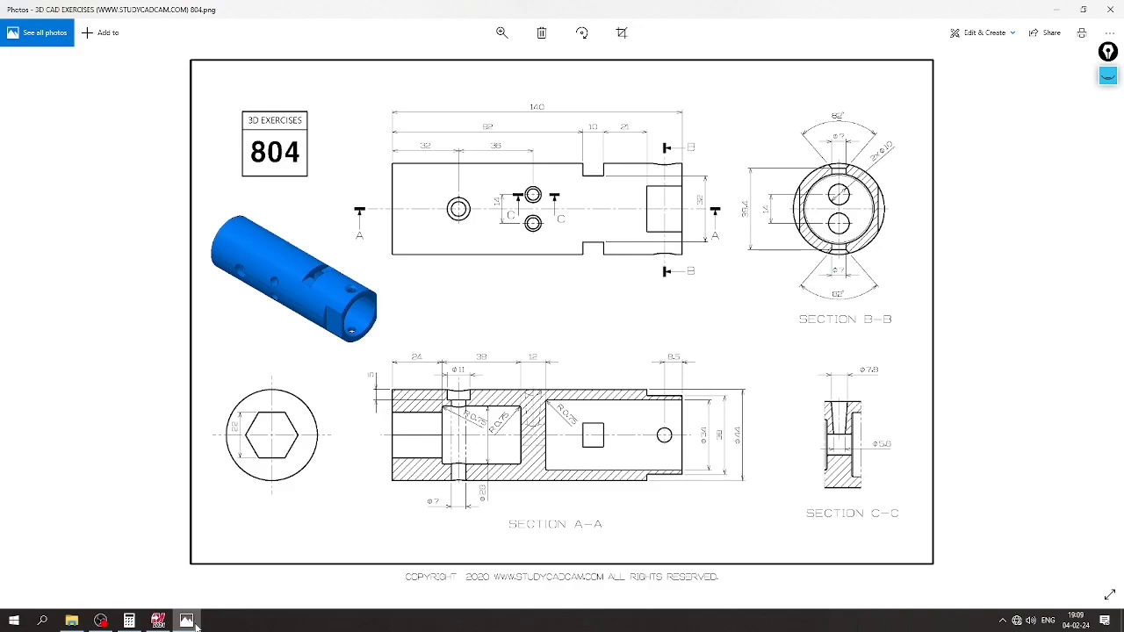
left_click(195, 625)
mouse_move(940, 261)
middle_mouse_down()
mouse_move(928, 325)
mouse_move(801, 349)
mouse_move(860, 358)
middle_mouse_up()
Re-enter the chamfer angle as 82/2 to get 41°
scroll(522, 339, "up", 2)
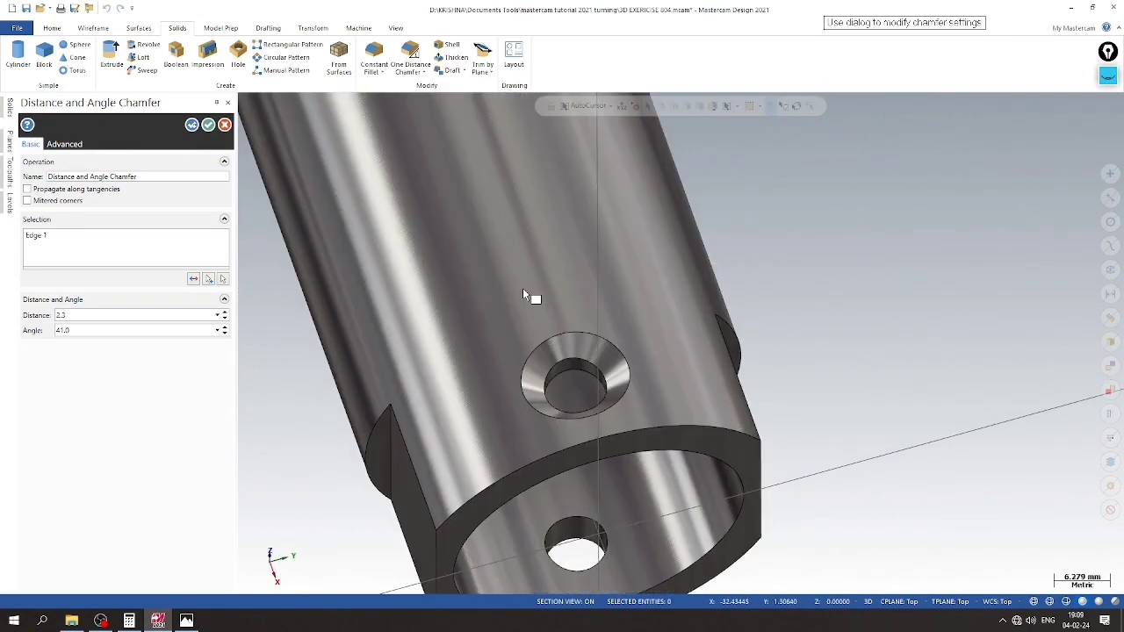
left_click(225, 327)
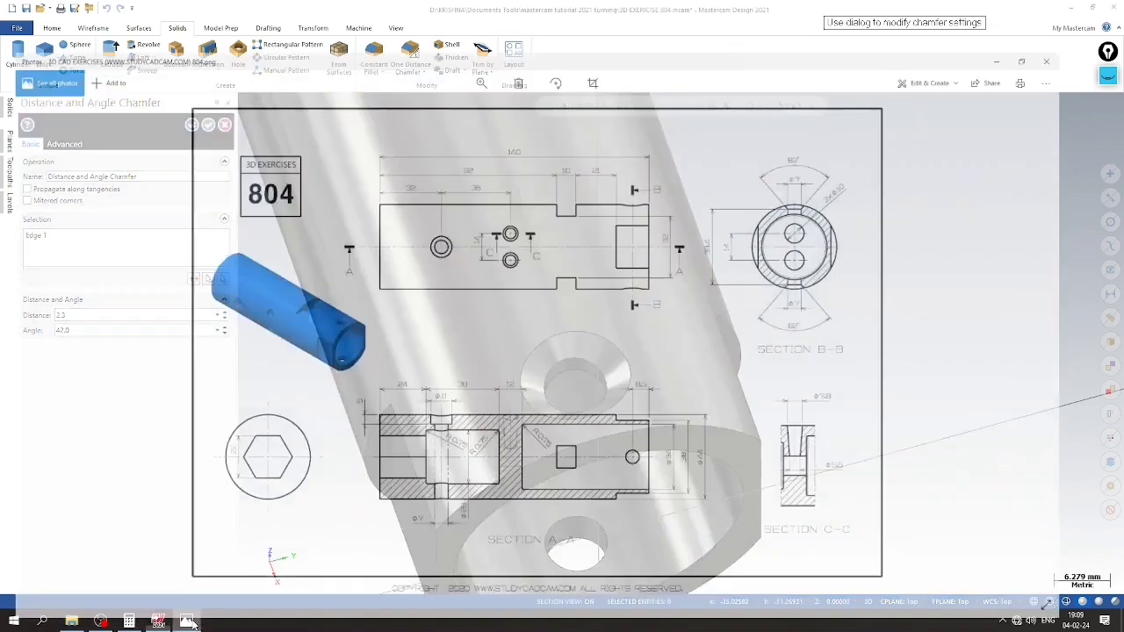
left_click(187, 621)
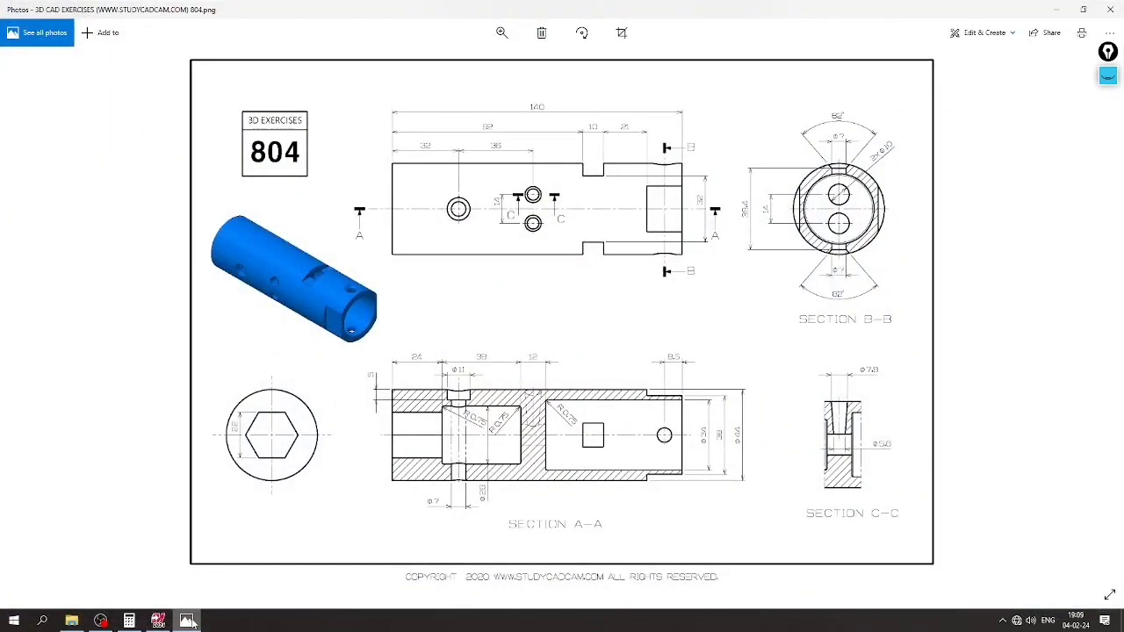
left_click(188, 620)
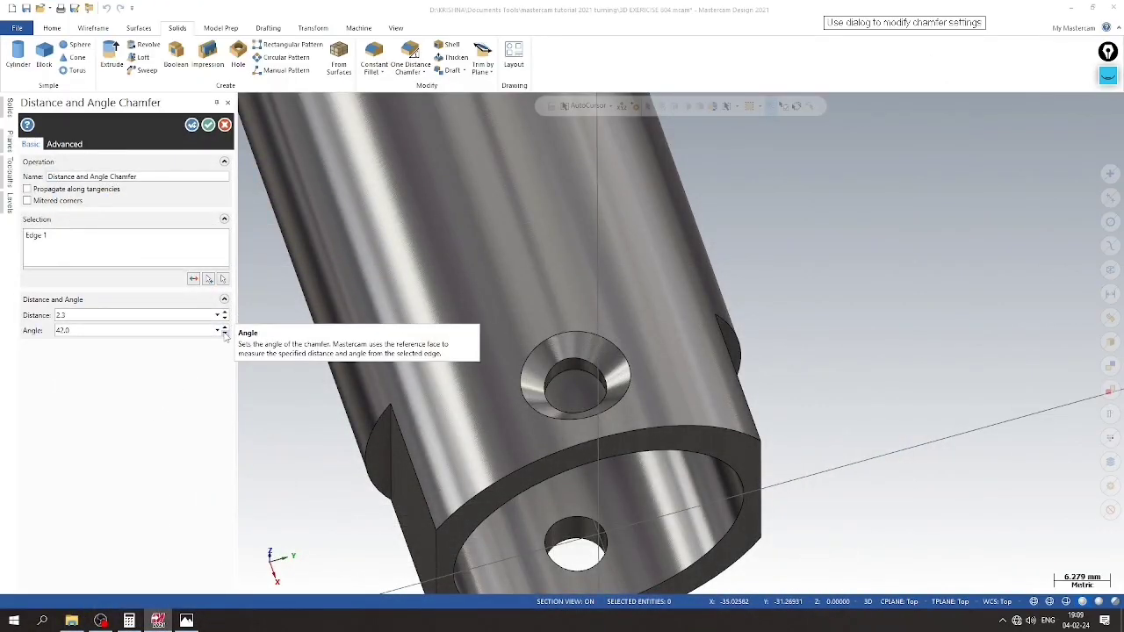
double_click(139, 334)
type("80")
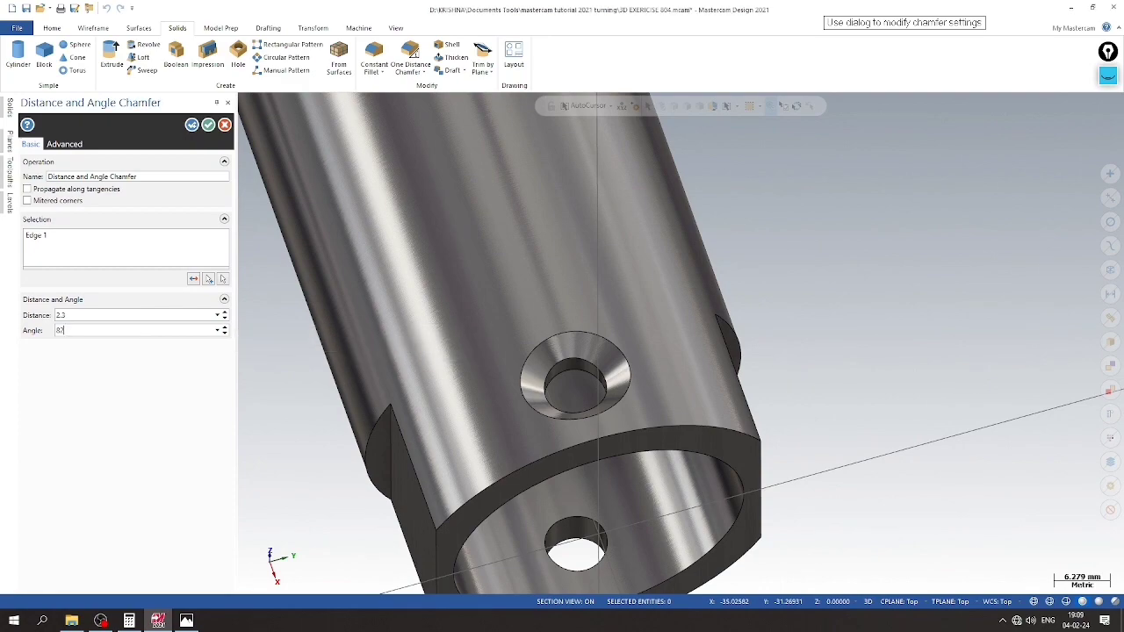
type("2")
key("Return")
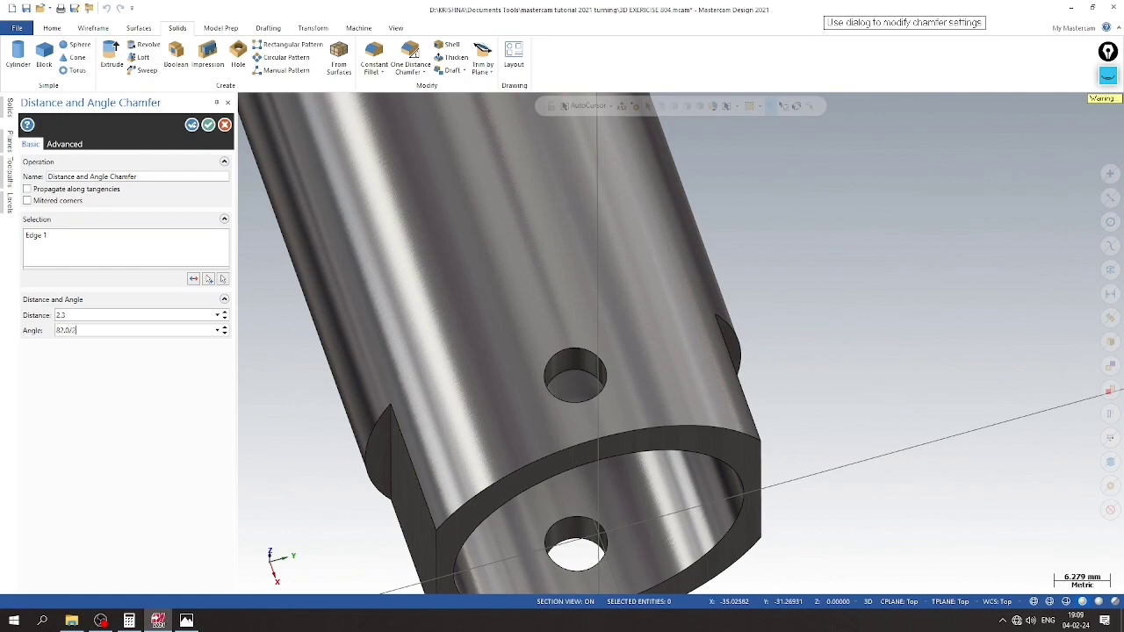
key("Return")
mouse_move(563, 331)
middle_mouse_down()
mouse_move(408, 354)
mouse_move(368, 290)
middle_mouse_up()
scroll(369, 290, "down", 3)
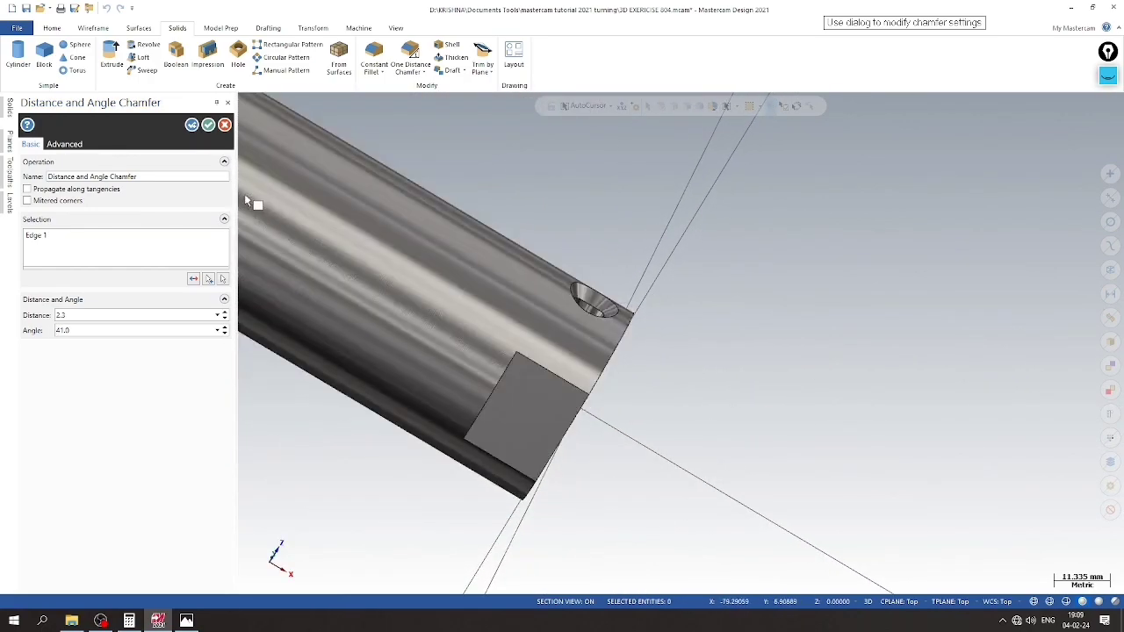
Apply the 2.3 × 41° chamfer, reselect the hole edge, and confirm with OK
left_click(192, 125)
middle_click_drag(728, 374, 562, 230)
scroll(562, 230, "down", 3)
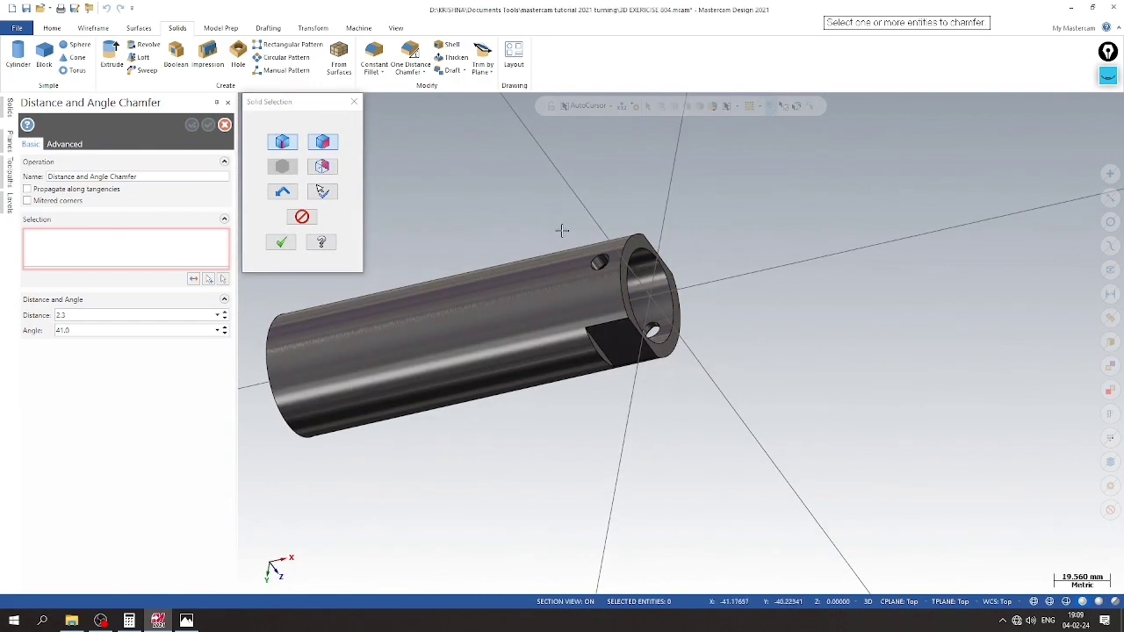
left_click(598, 261)
left_click(70, 183)
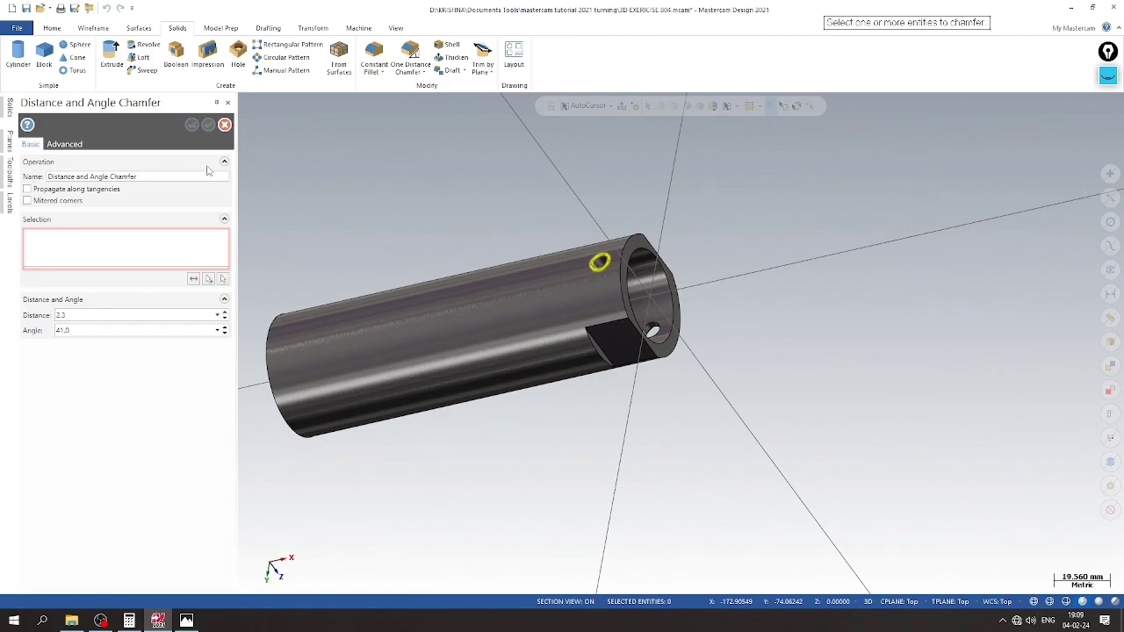
mouse_move(369, 246)
middle_mouse_down()
mouse_move(586, 219)
mouse_move(467, 472)
middle_mouse_up()
scroll(653, 427, "up", 3)
mouse_move(652, 426)
middle_mouse_down()
mouse_move(776, 264)
mouse_move(723, 249)
mouse_move(742, 242)
middle_mouse_up()
left_click(207, 124)
scroll(751, 224, "down", 2)
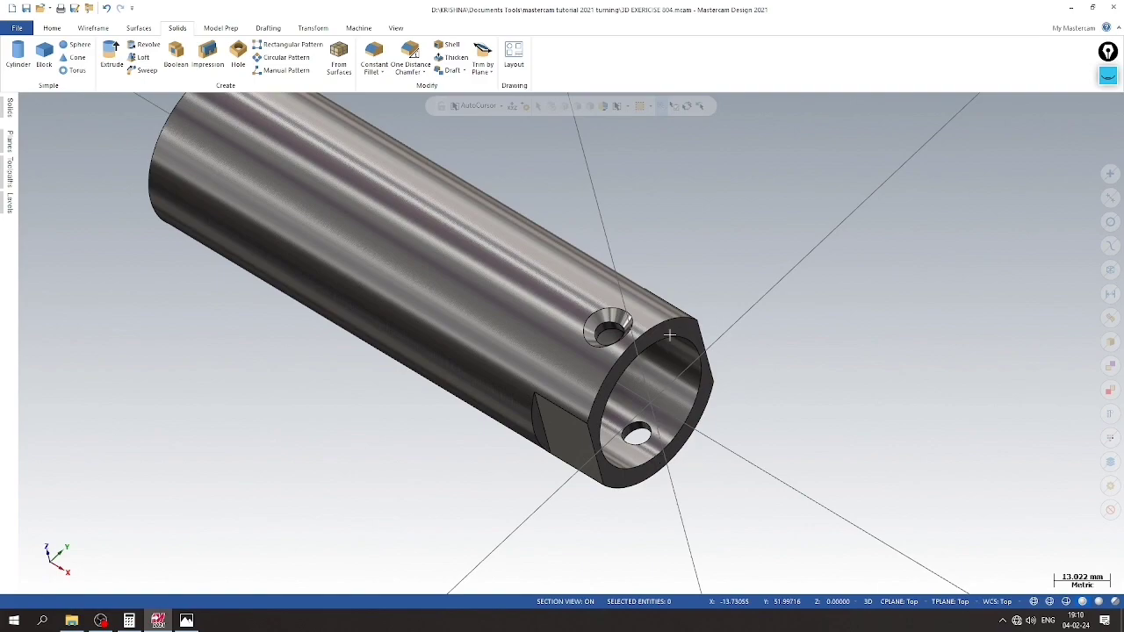
mouse_move(669, 335)
middle_mouse_down()
mouse_move(636, 437)
mouse_move(480, 183)
middle_mouse_up()
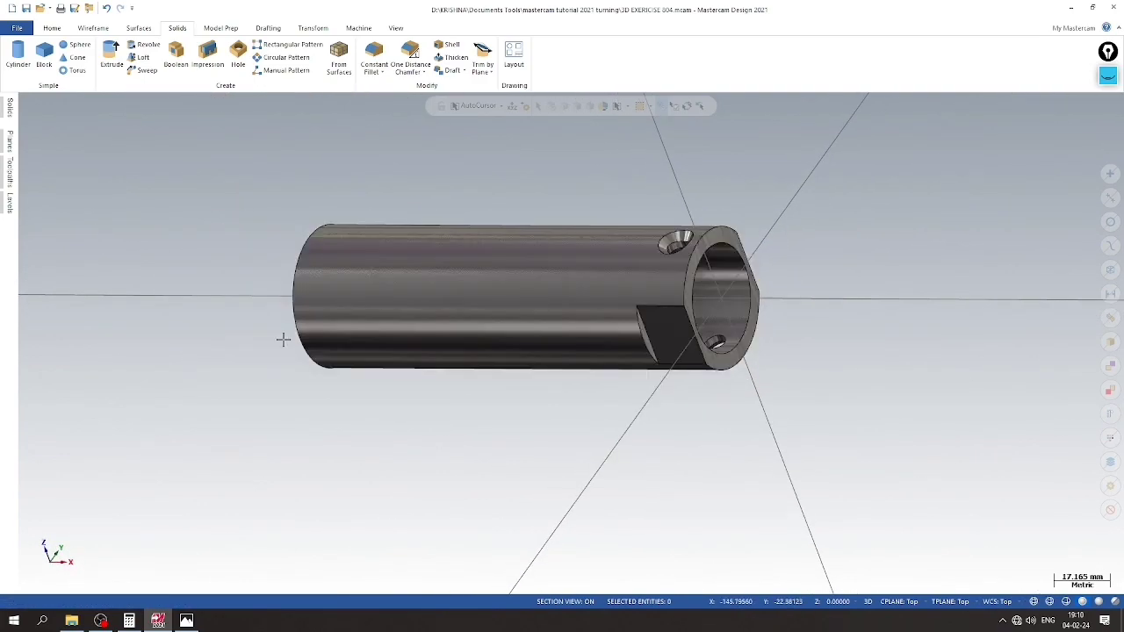
left_click(10, 203)
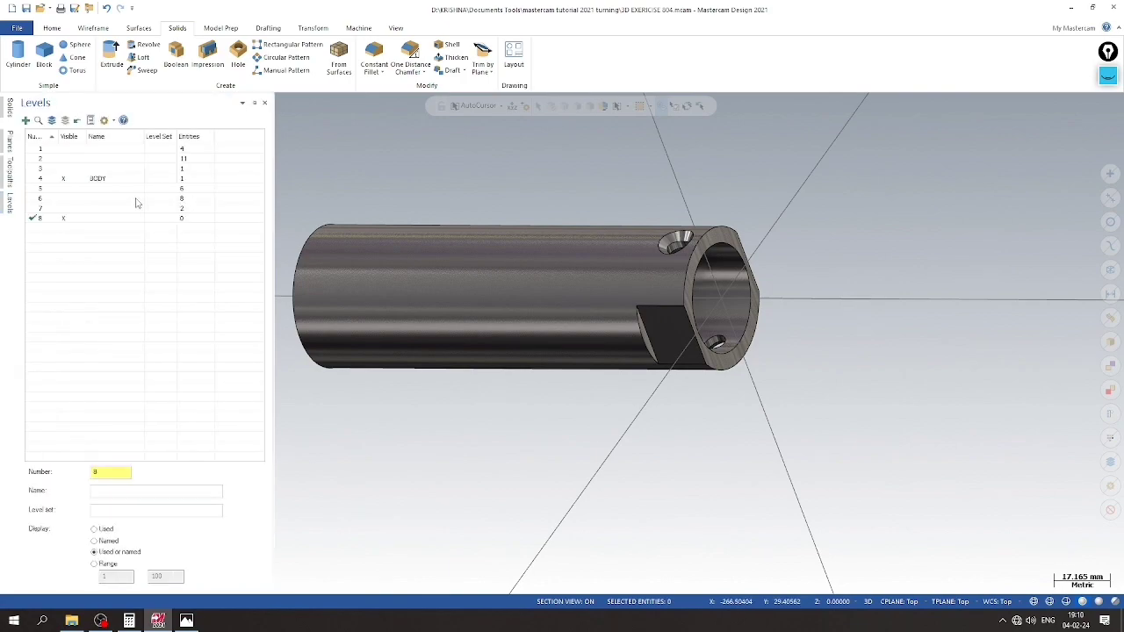
left_click(186, 621)
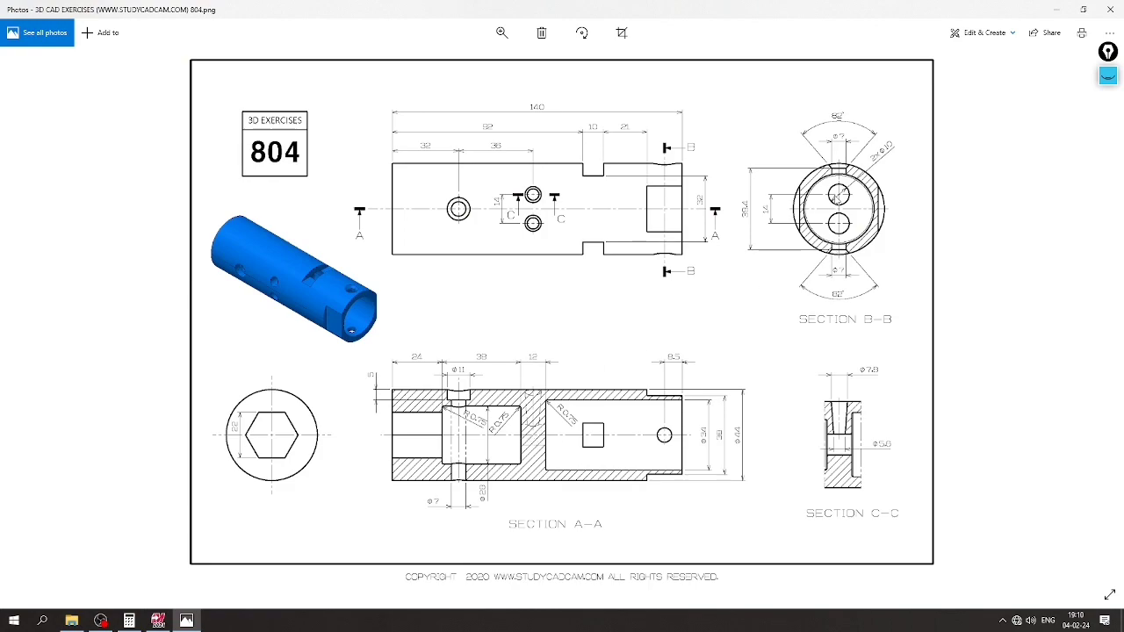
left_click(158, 621)
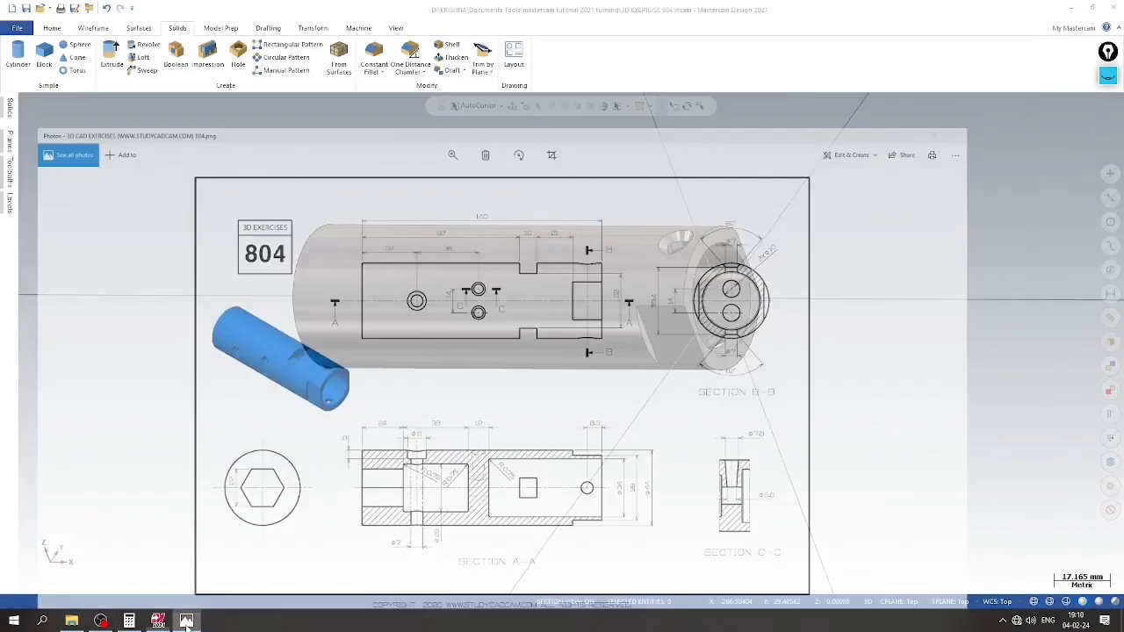
Switch the model view to Right (WCS)
right_click(800, 252)
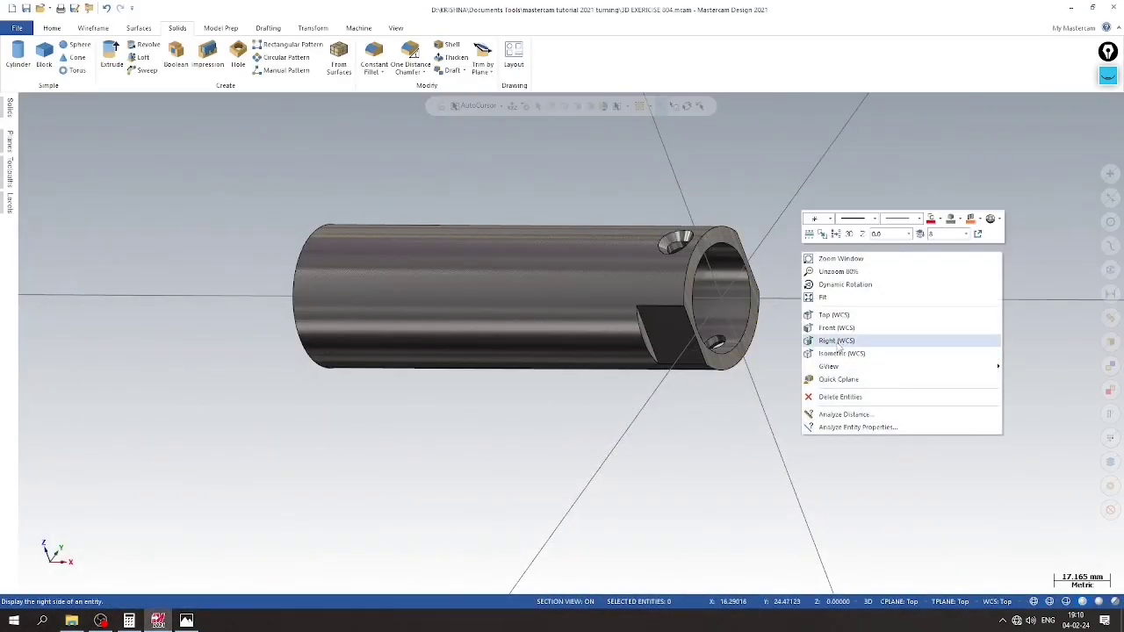
left_click(807, 331)
key("alt+3")
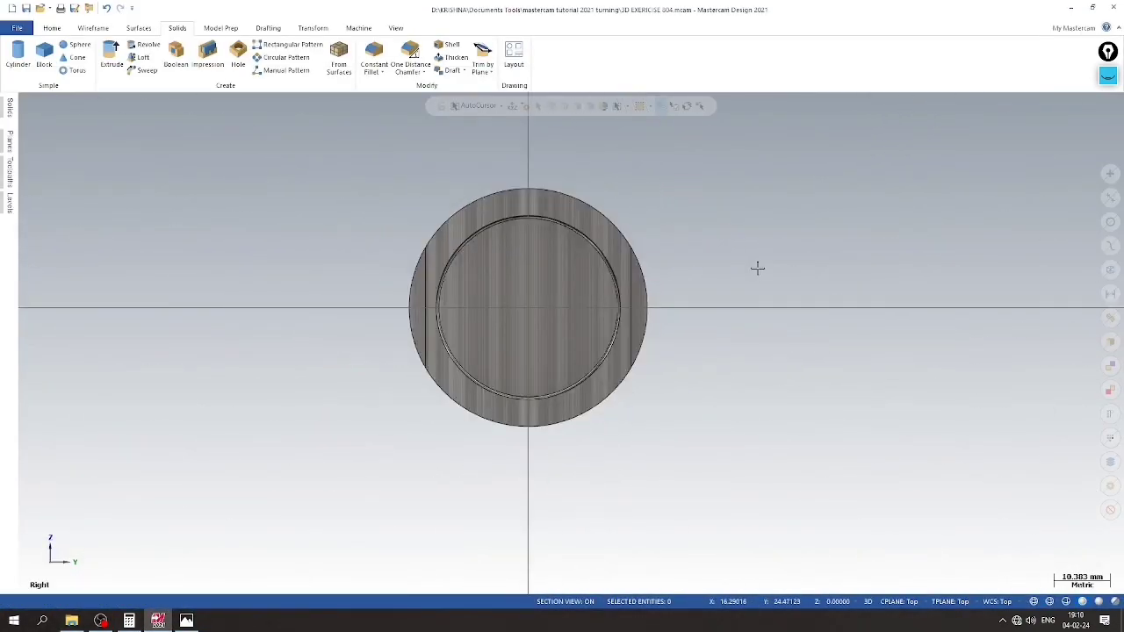
Set a Quick Cplane on the tube's flat circular end face and inspect the end opening
right_click(759, 272)
left_click(780, 389)
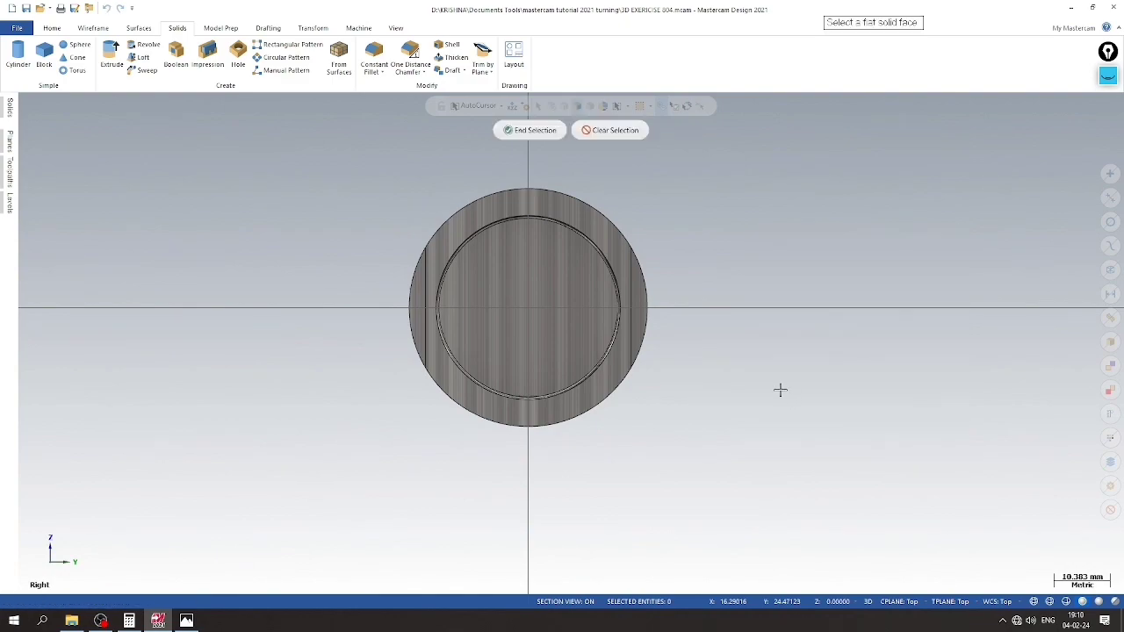
left_click(553, 315)
mouse_move(553, 315)
middle_mouse_down()
mouse_move(846, 349)
mouse_move(828, 331)
middle_mouse_up()
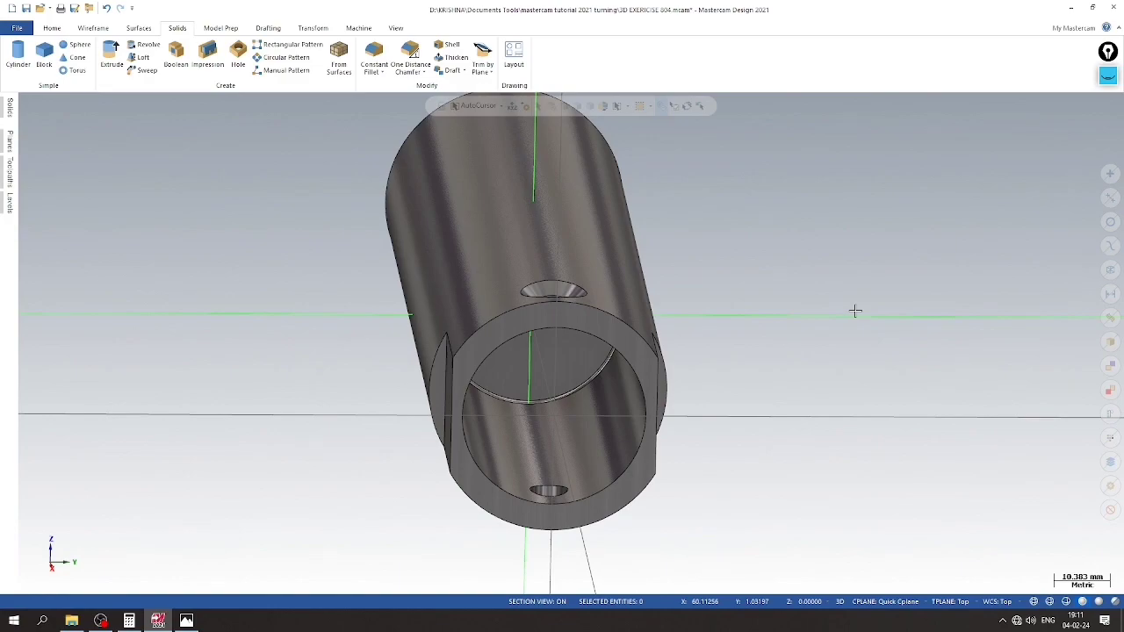
mouse_move(820, 213)
middle_mouse_down()
mouse_move(363, 349)
mouse_move(356, 371)
middle_mouse_up()
left_click(186, 621)
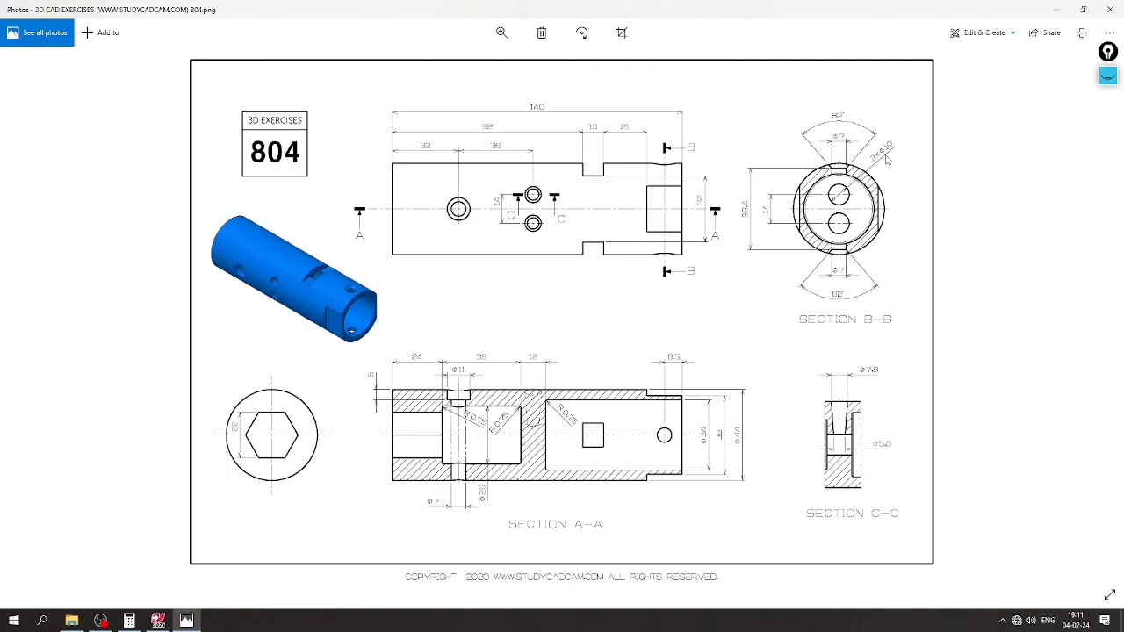
Start a Bolt Circle centred on the tube axis with 14 mm diameter and 90° start angle
left_click(158, 621)
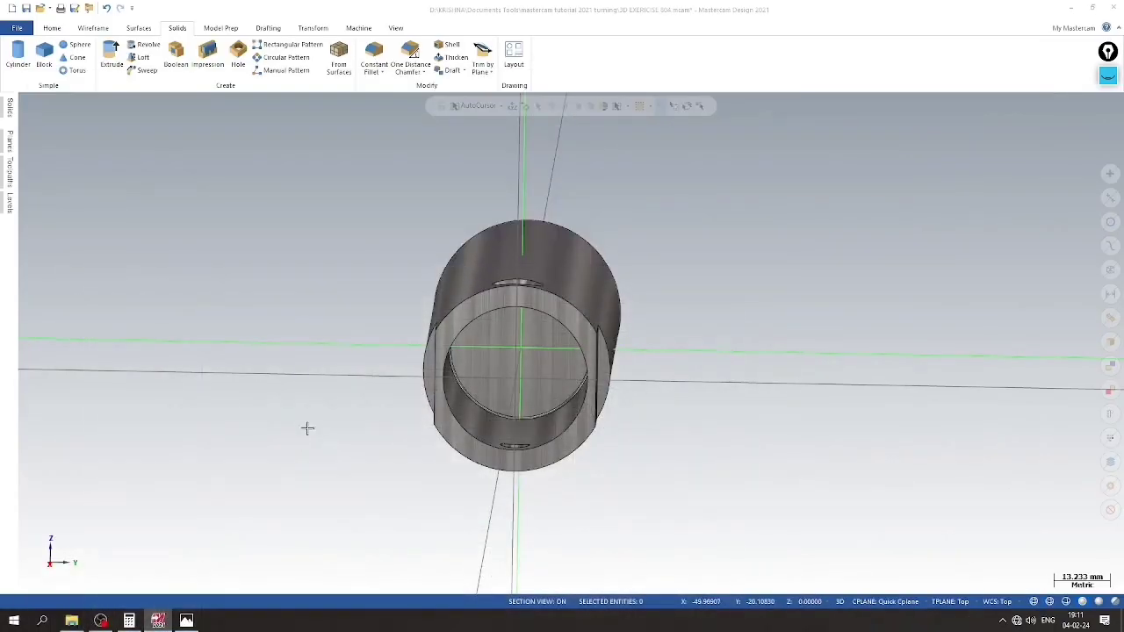
left_click(92, 28)
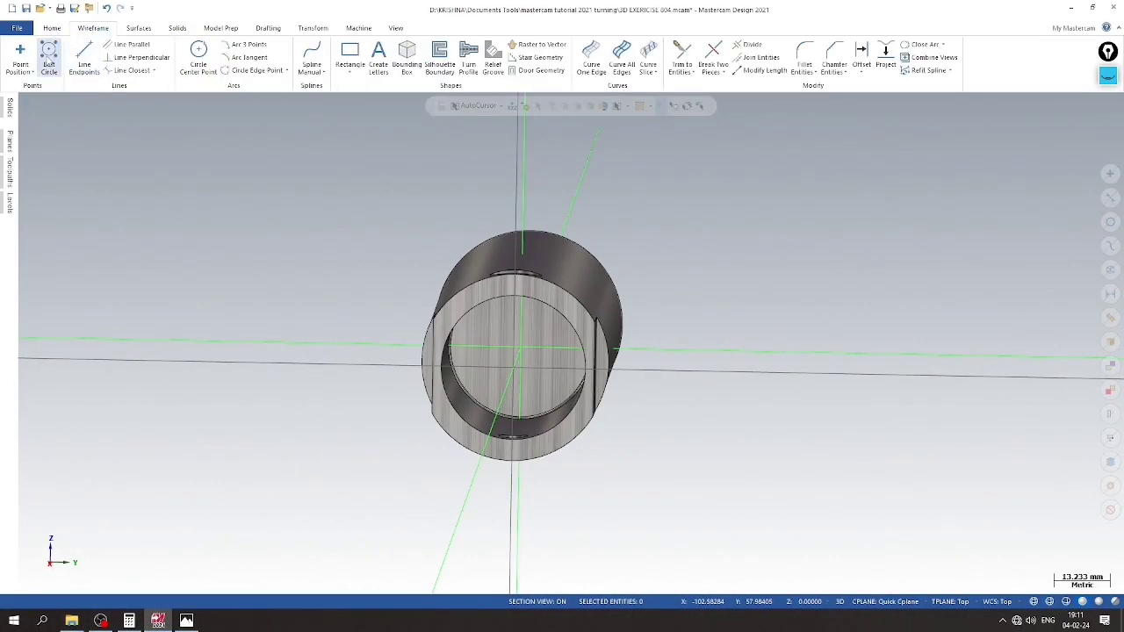
left_click(49, 62)
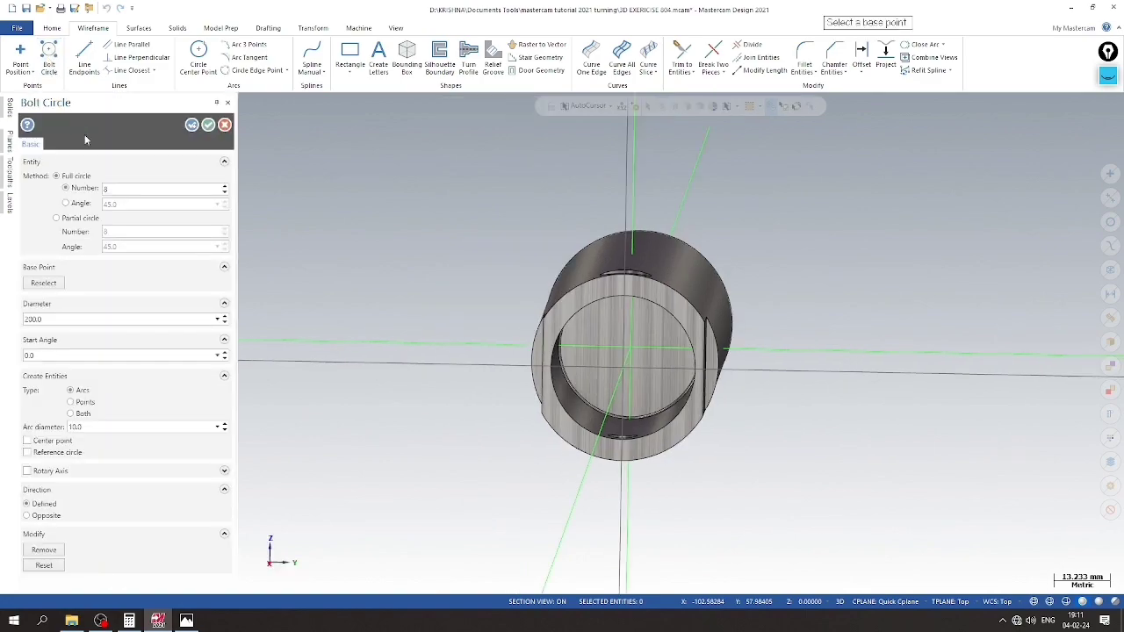
left_click(567, 371)
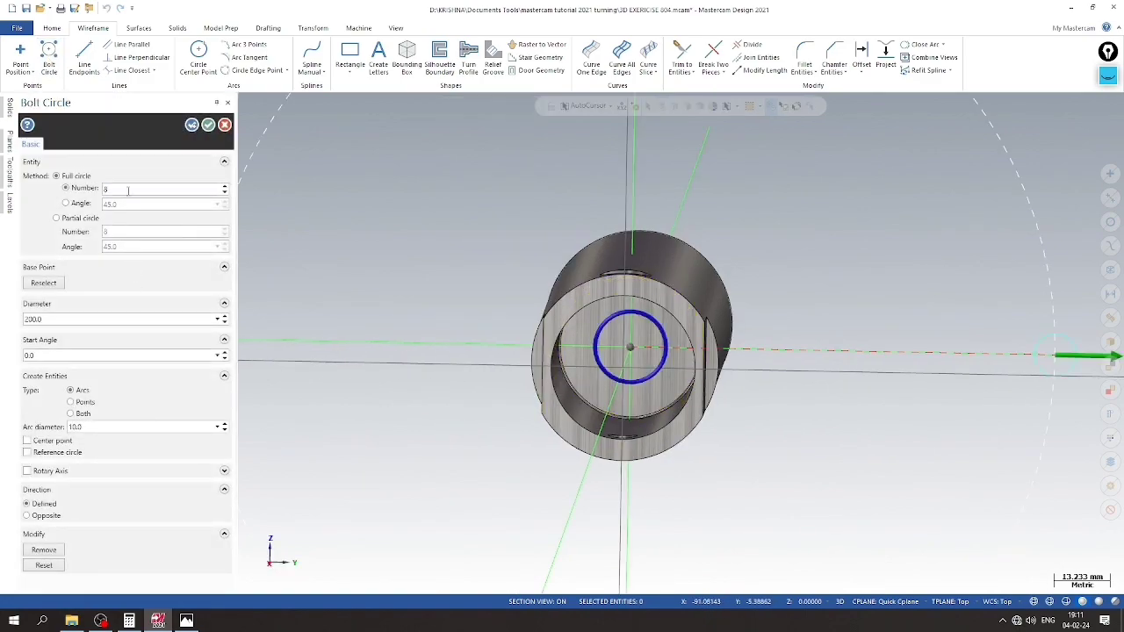
type("2")
double_click(54, 320)
type("14")
key("Tab")
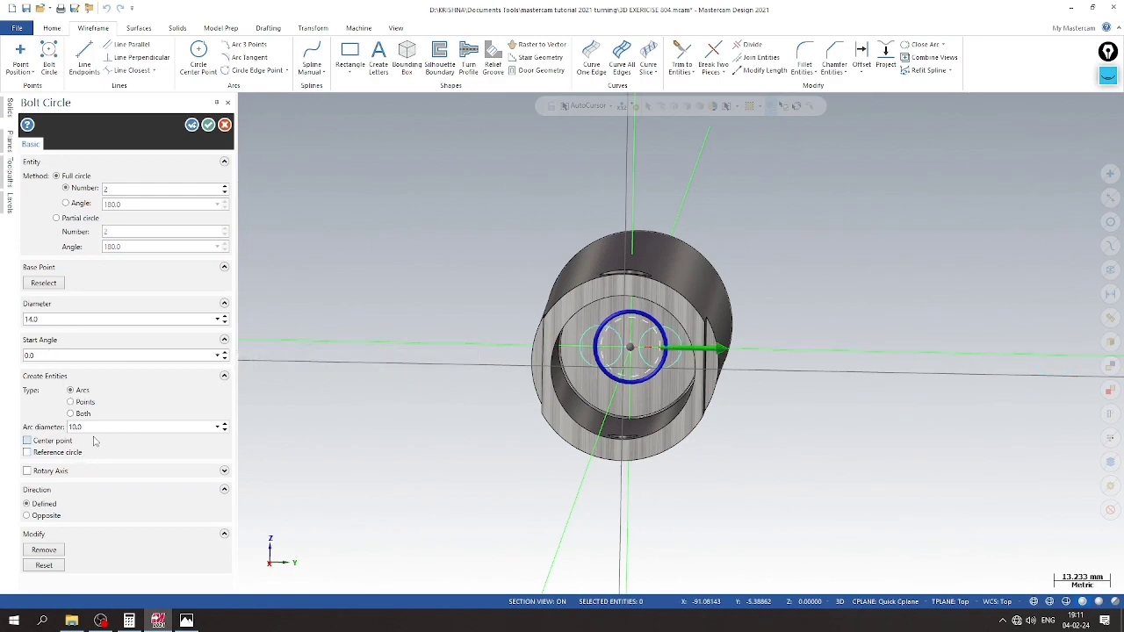
double_click(92, 426)
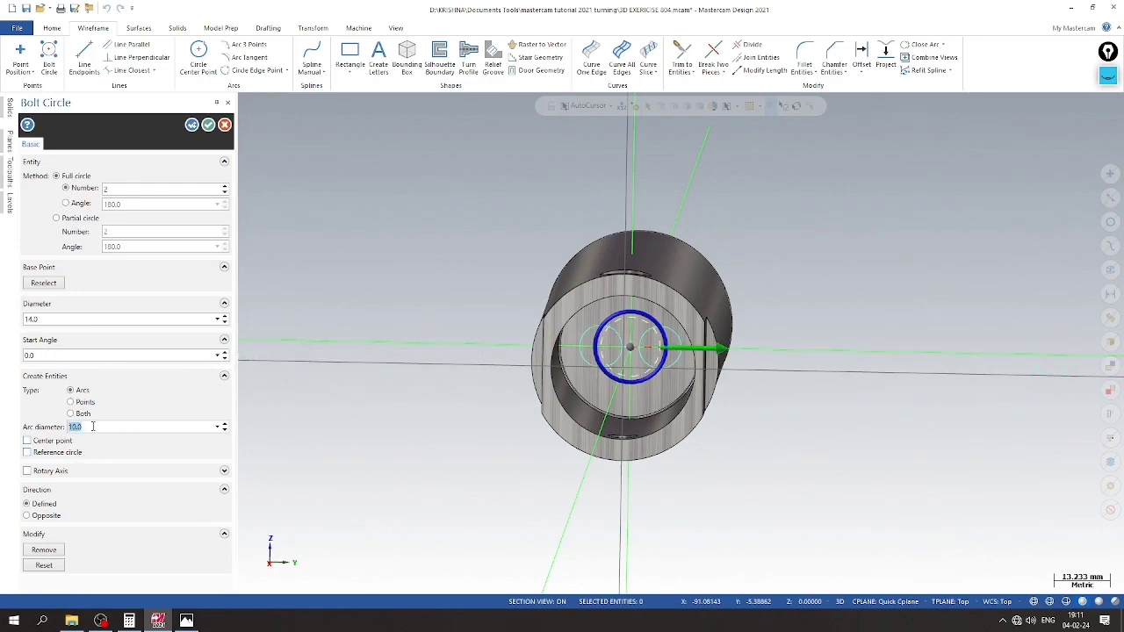
double_click(66, 356)
left_click(186, 621)
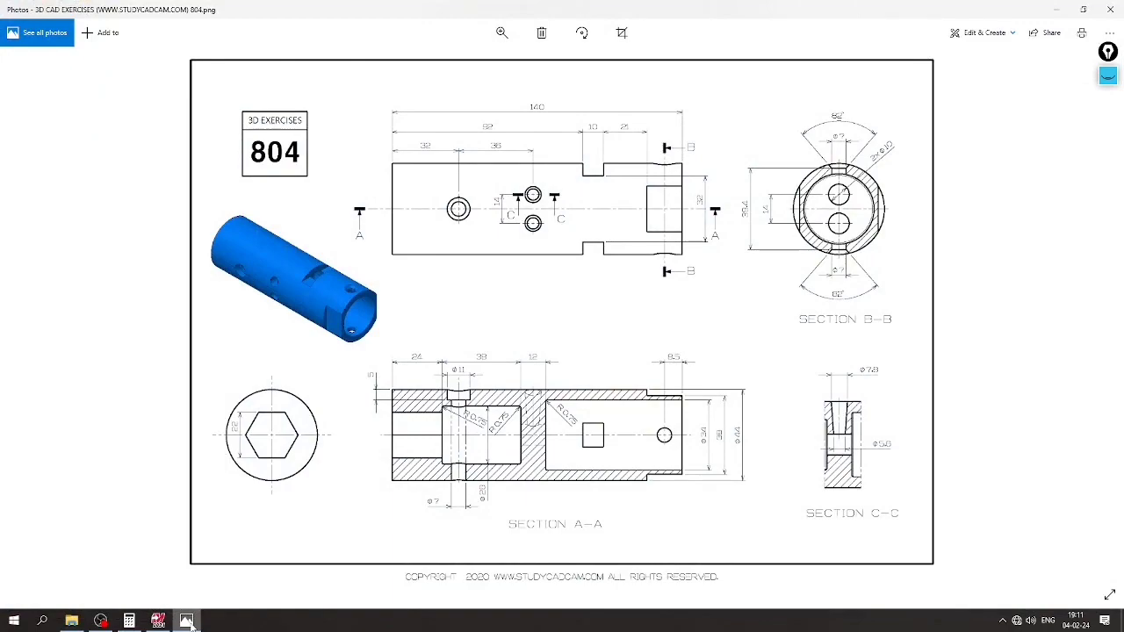
left_click(188, 621)
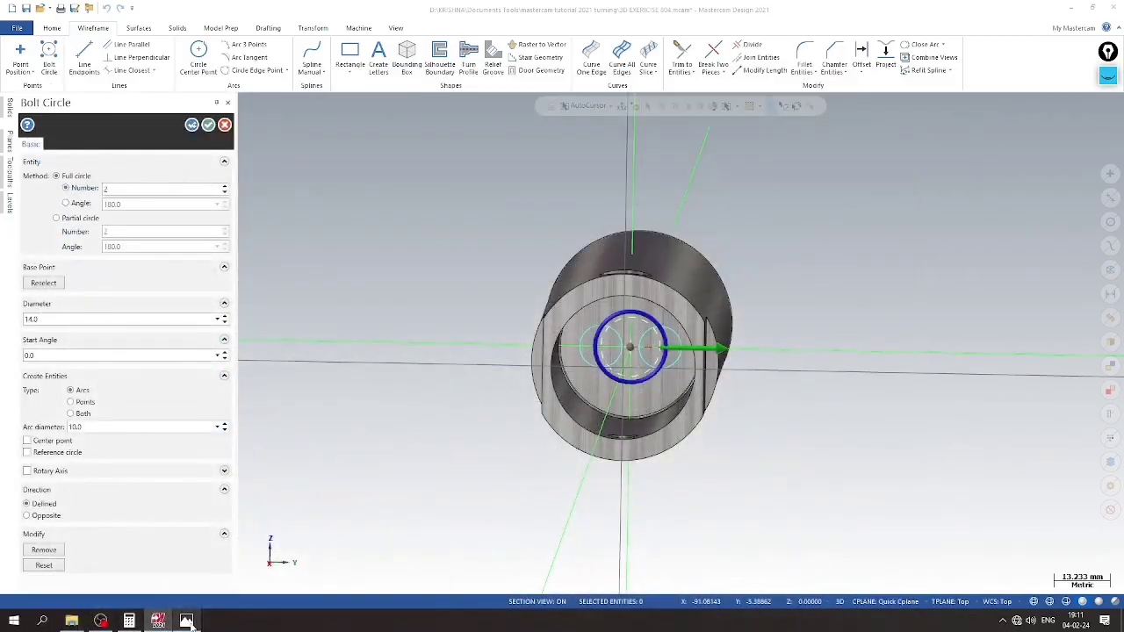
left_click(49, 354)
type("90")
key("Return")
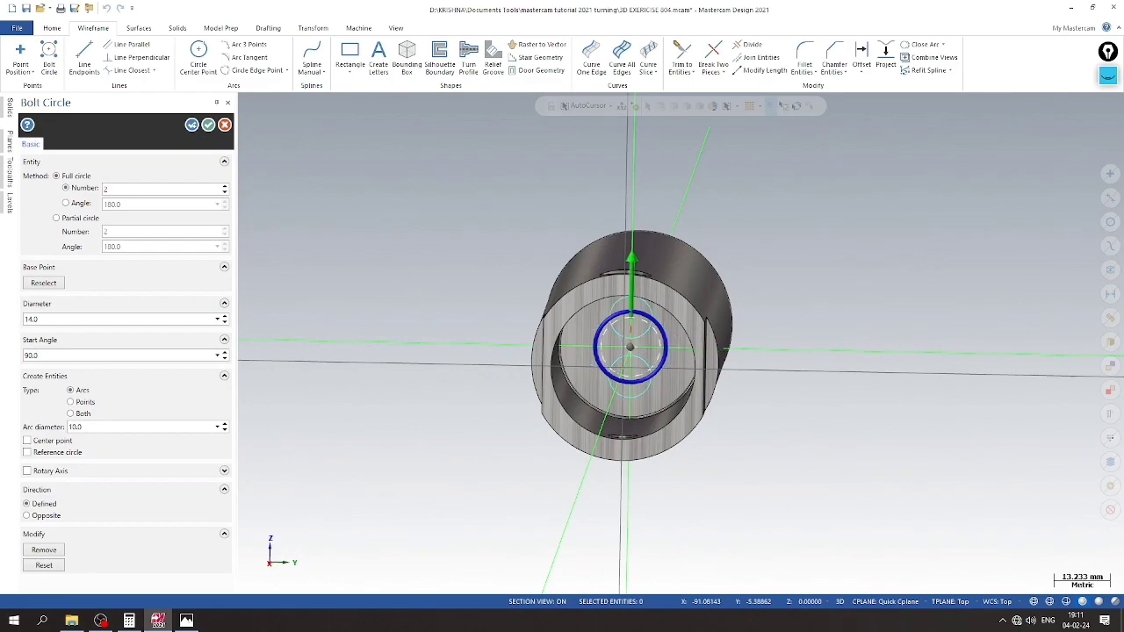
Check the 10 mm arc diameter against the 804 drawing and create the two arcs
left_click(186, 621)
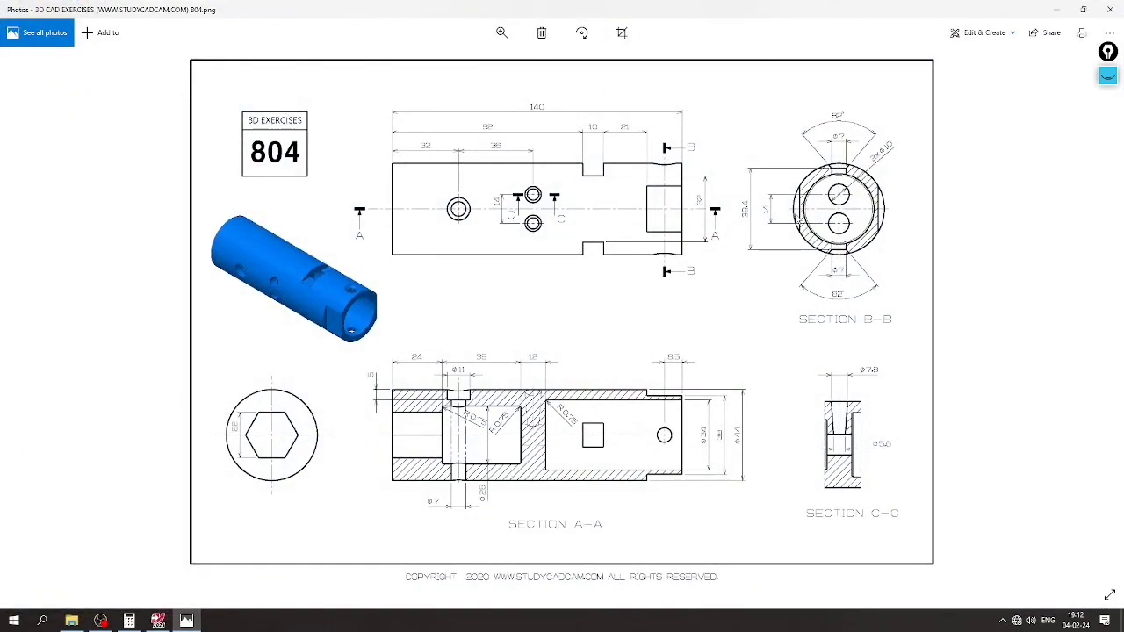
left_click(186, 621)
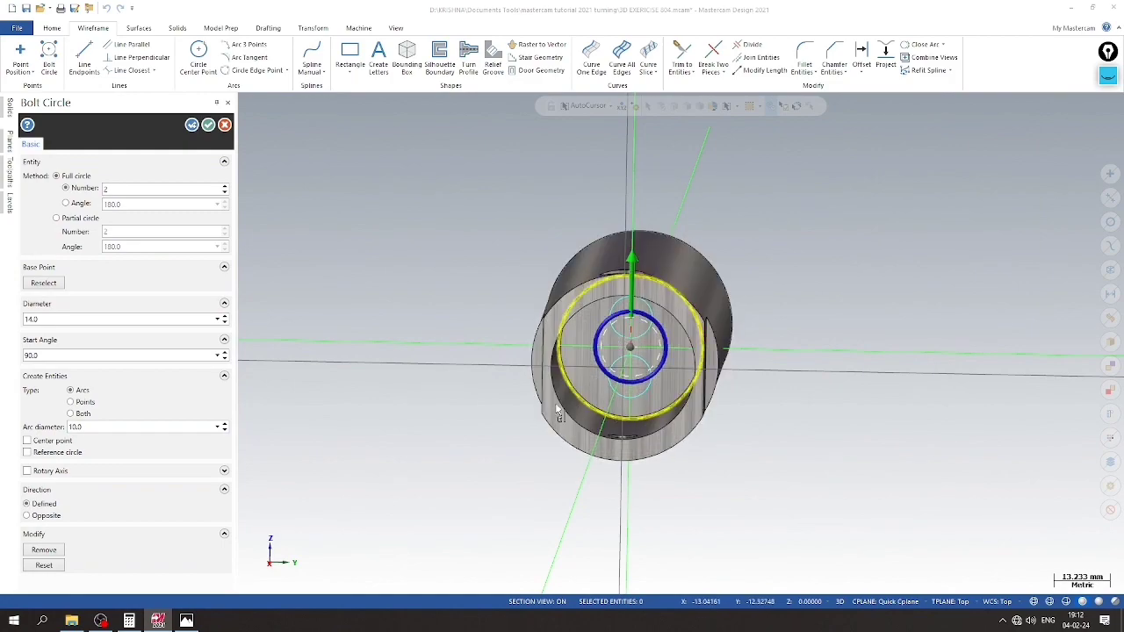
mouse_move(558, 417)
middle_mouse_down()
mouse_move(459, 382)
mouse_move(464, 389)
middle_mouse_up()
double_click(79, 427)
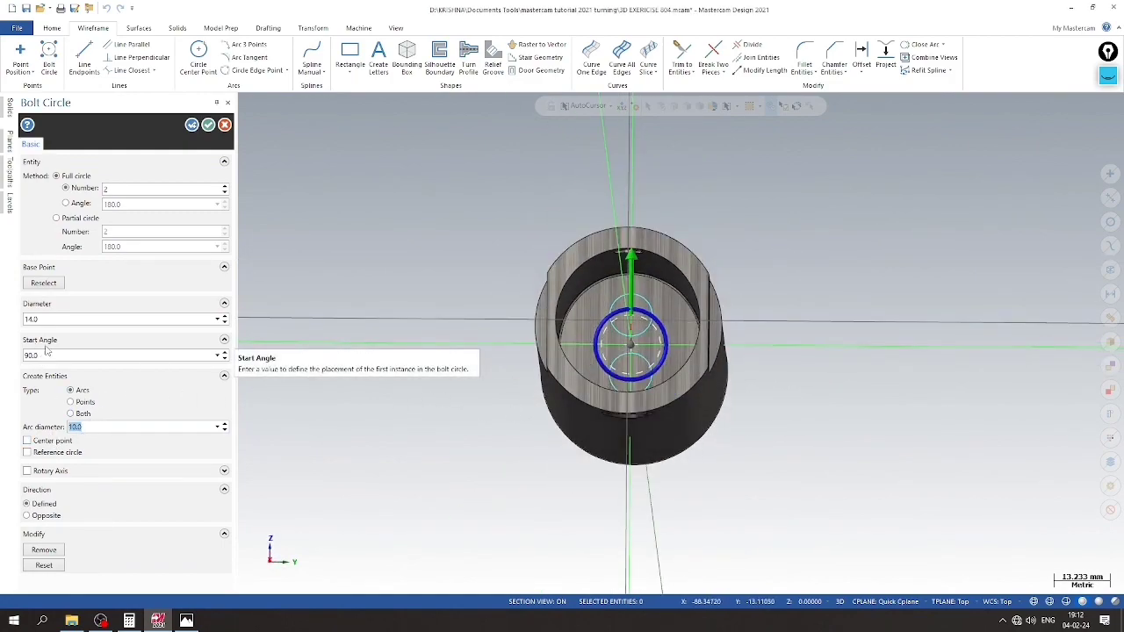
double_click(54, 316)
double_click(50, 355)
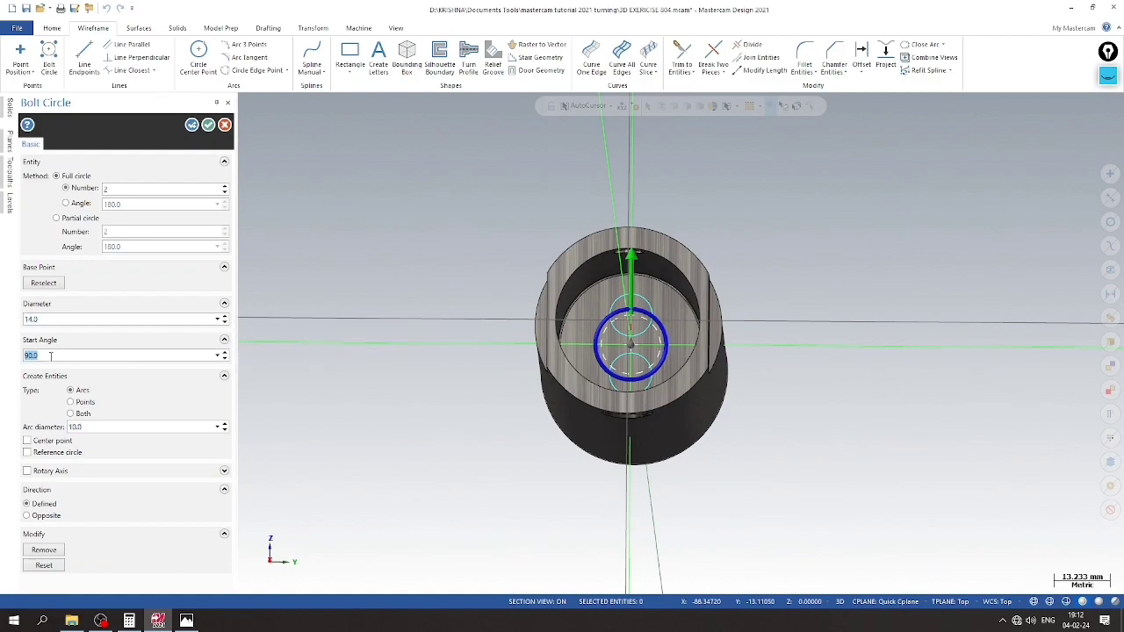
double_click(99, 427)
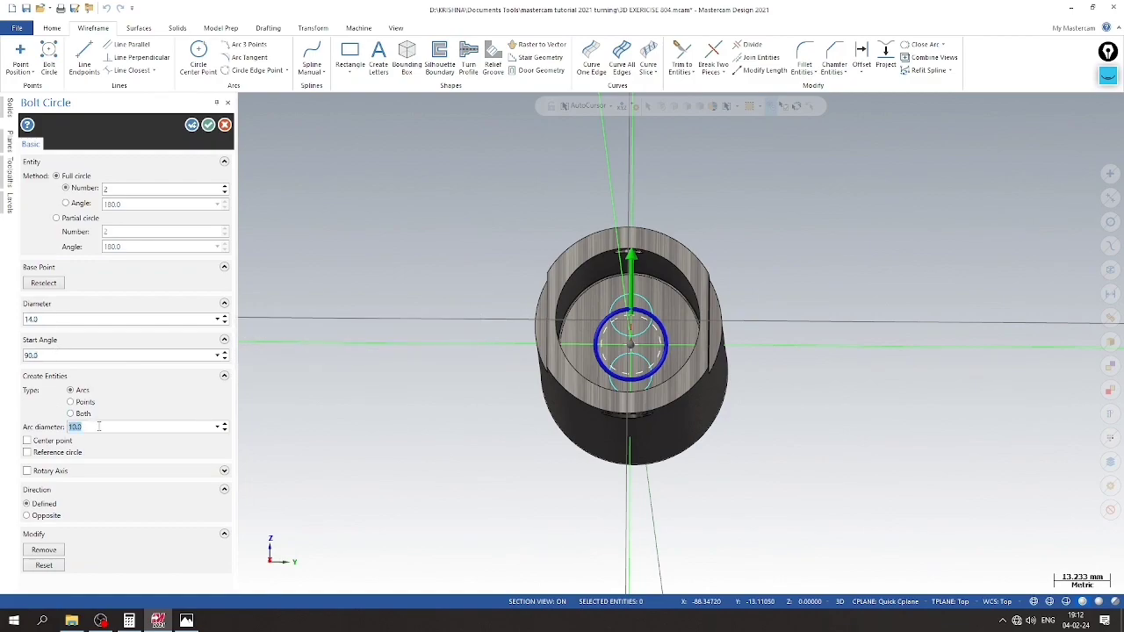
left_click(186, 621)
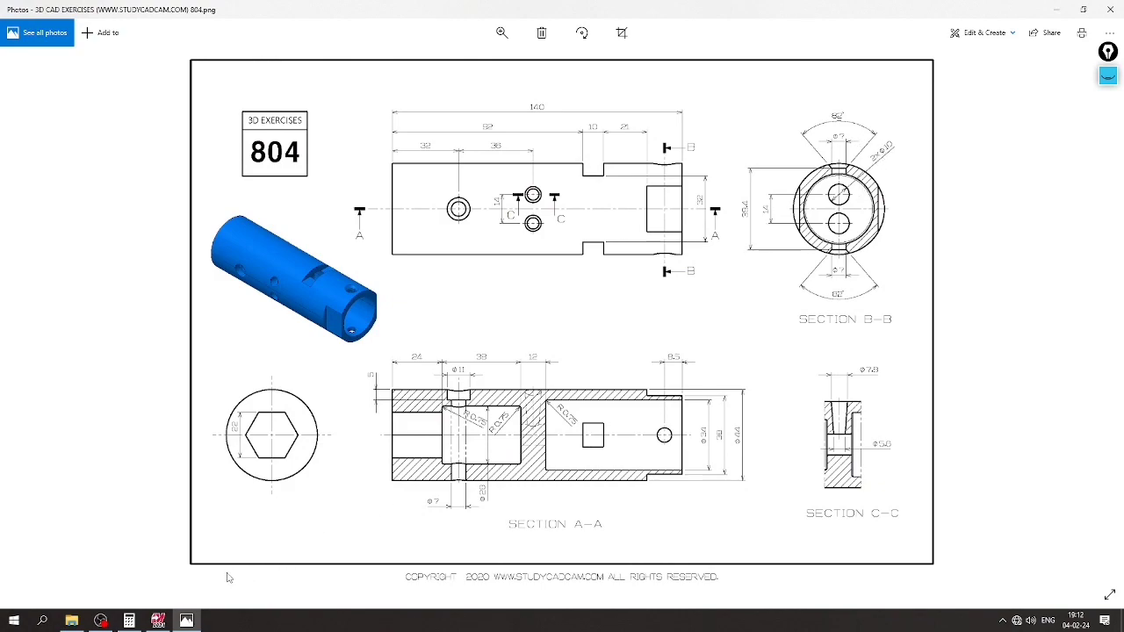
left_click(186, 621)
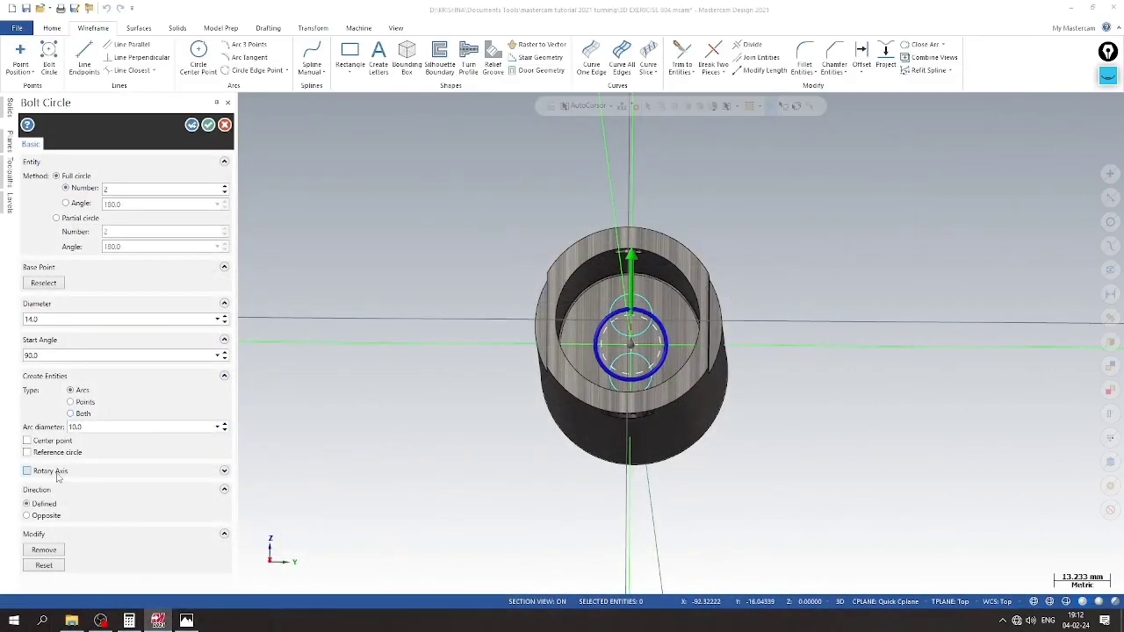
left_click(211, 126)
mouse_move(284, 179)
middle_mouse_down()
mouse_move(396, 233)
mouse_move(372, 222)
middle_mouse_up()
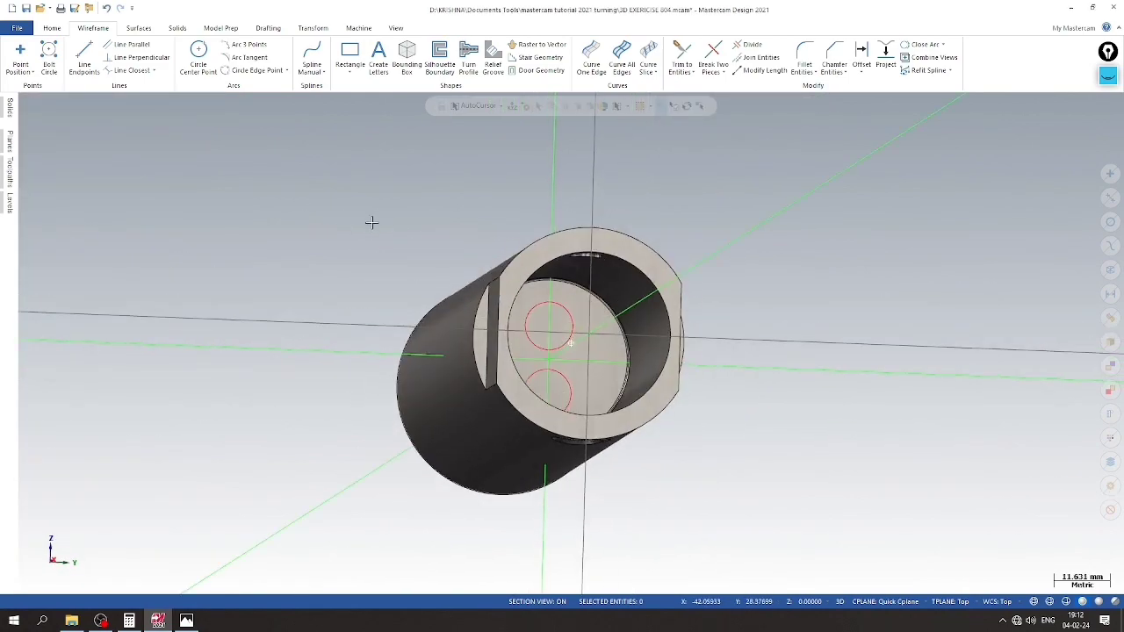
Chain the upper and lower circles and extrude them as a 12 mm deep cut body
left_click(178, 29)
left_click(111, 60)
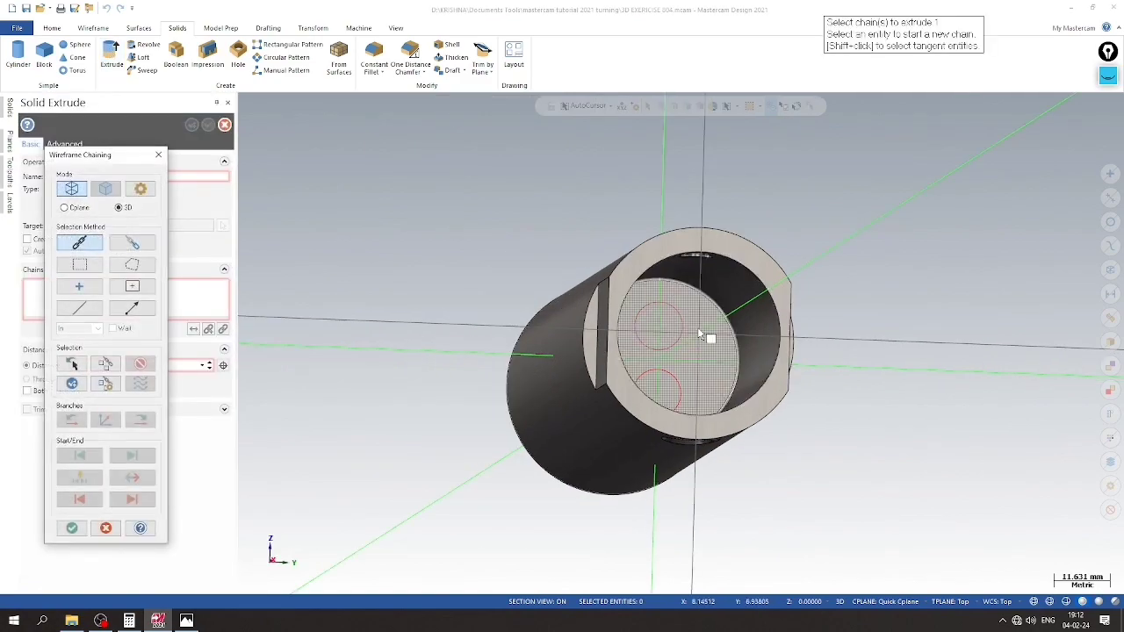
left_click(684, 326)
left_click(681, 390)
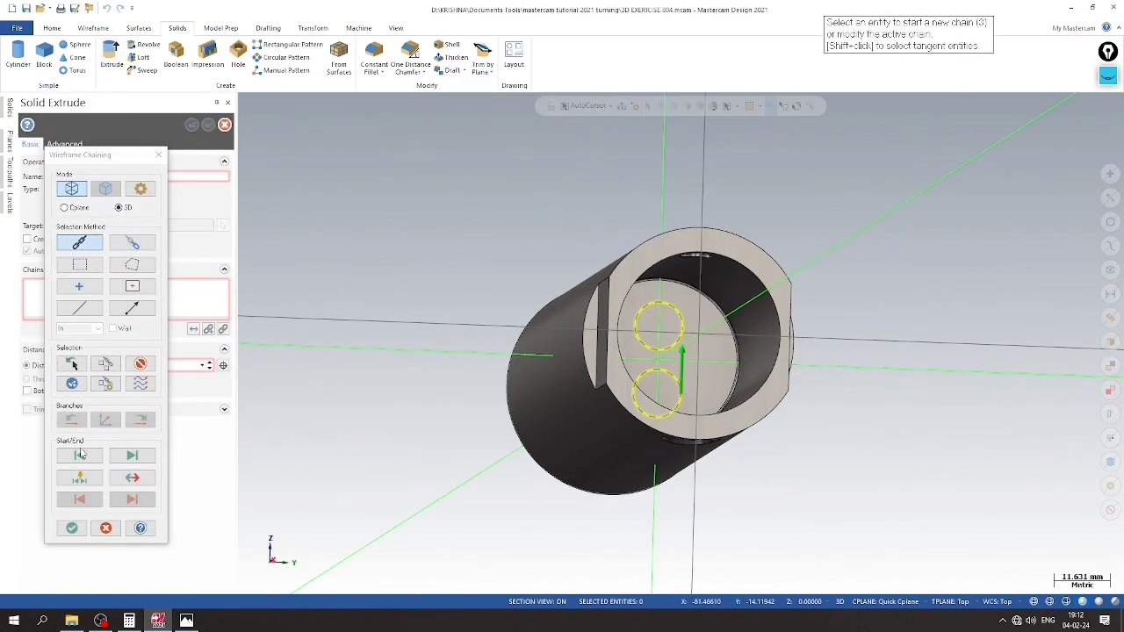
left_click(72, 527)
middle_click_drag(326, 321, 311, 324)
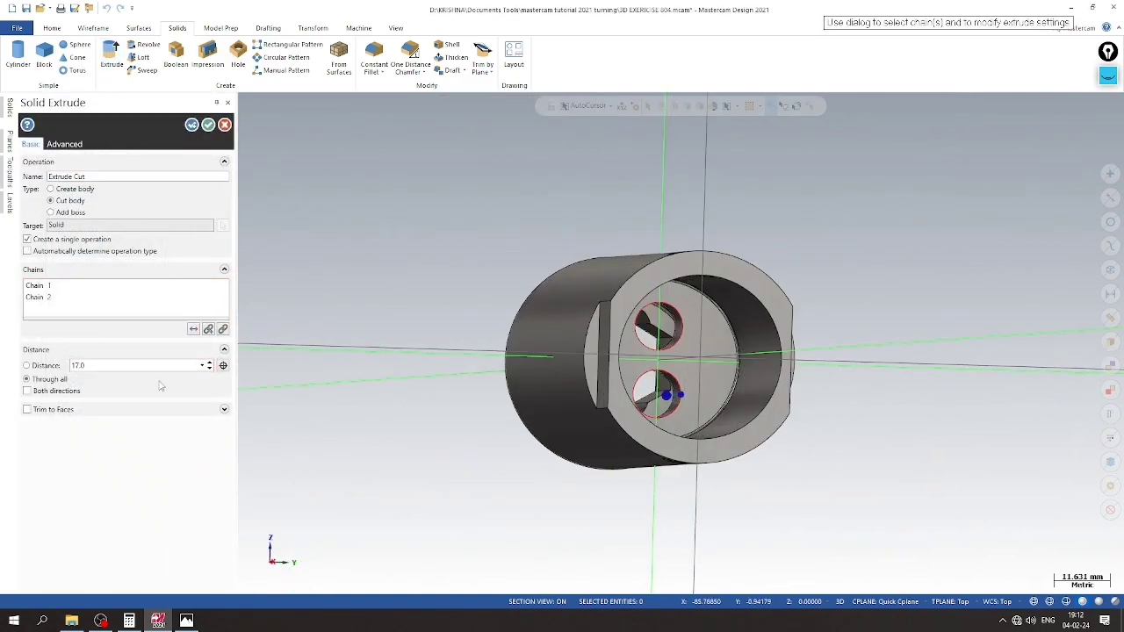
left_click(209, 369)
mouse_move(372, 353)
middle_mouse_down()
mouse_move(722, 263)
mouse_move(479, 300)
mouse_move(259, 264)
middle_mouse_up()
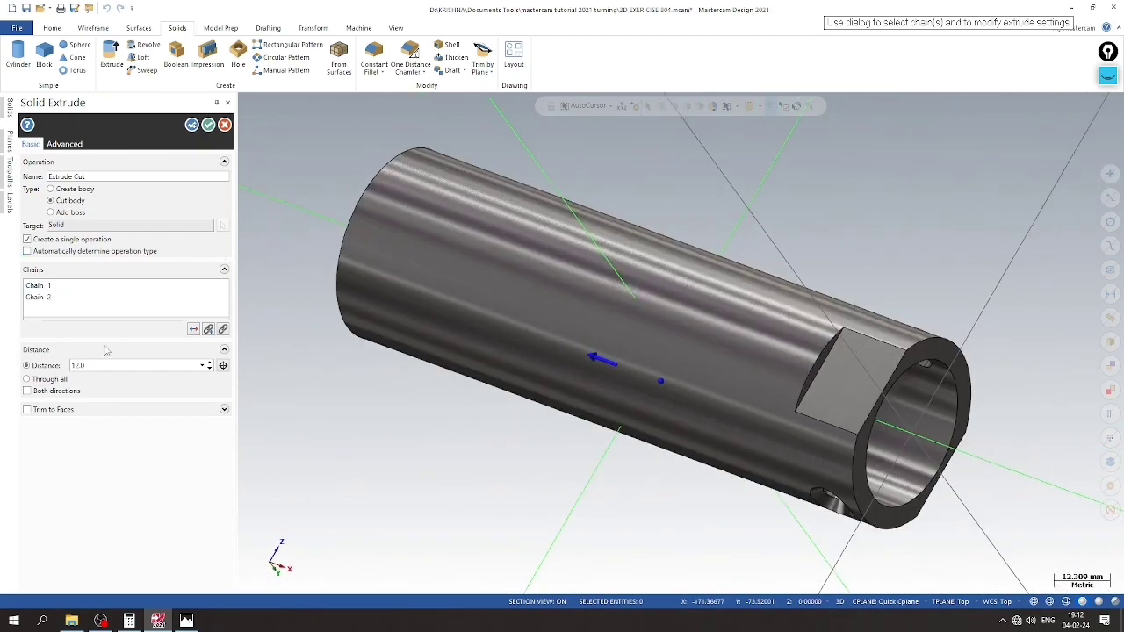
mouse_move(466, 409)
middle_mouse_down()
mouse_move(360, 386)
mouse_move(336, 401)
middle_mouse_up()
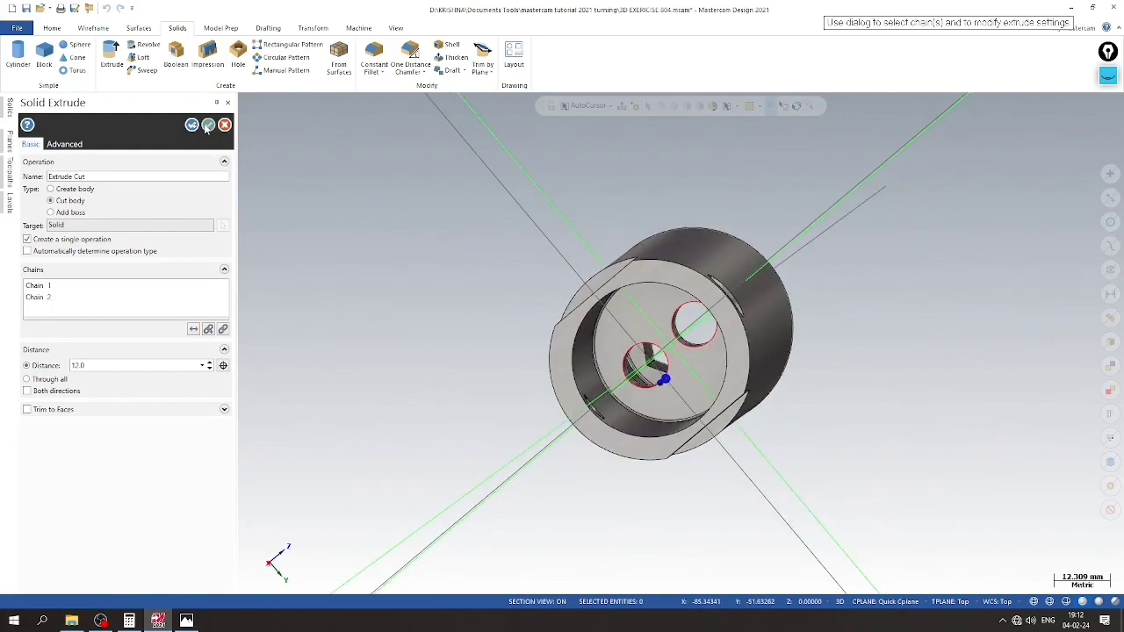
left_click(207, 125)
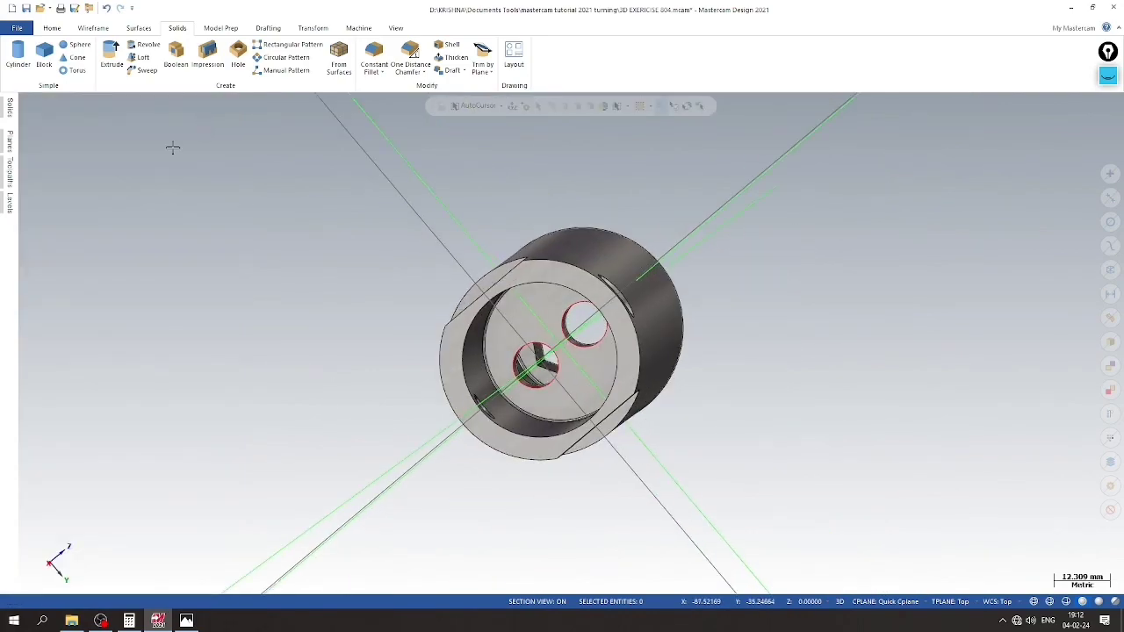
Hide level 8 holding the hole circles, return to Isometric (WCS), and compare with the 804 drawing
left_click(10, 203)
left_click(64, 218)
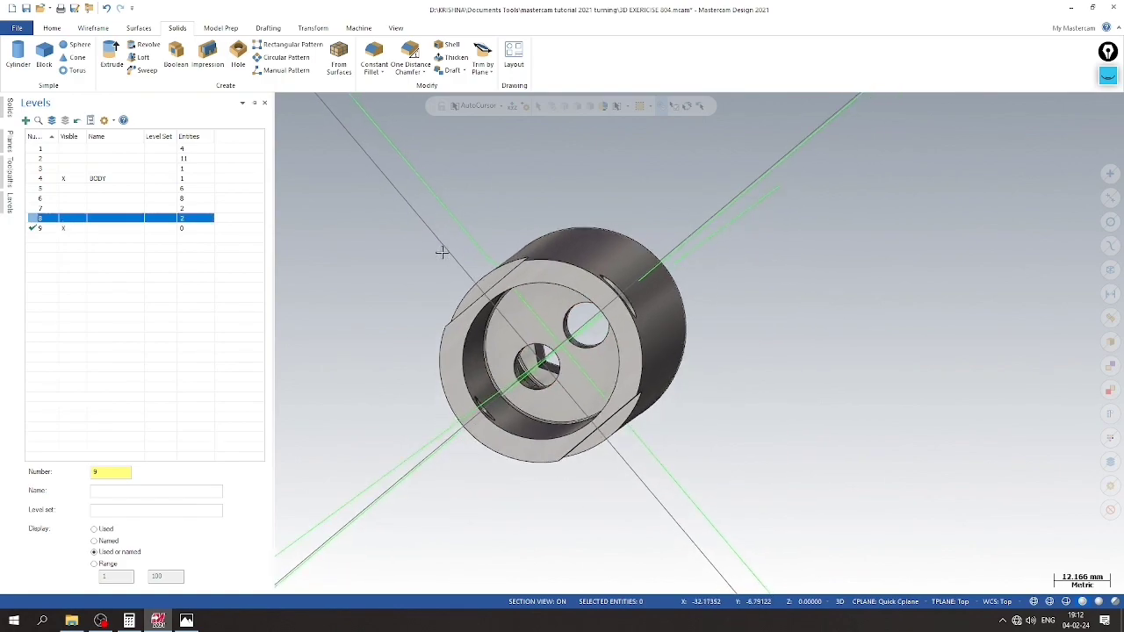
right_click(384, 237)
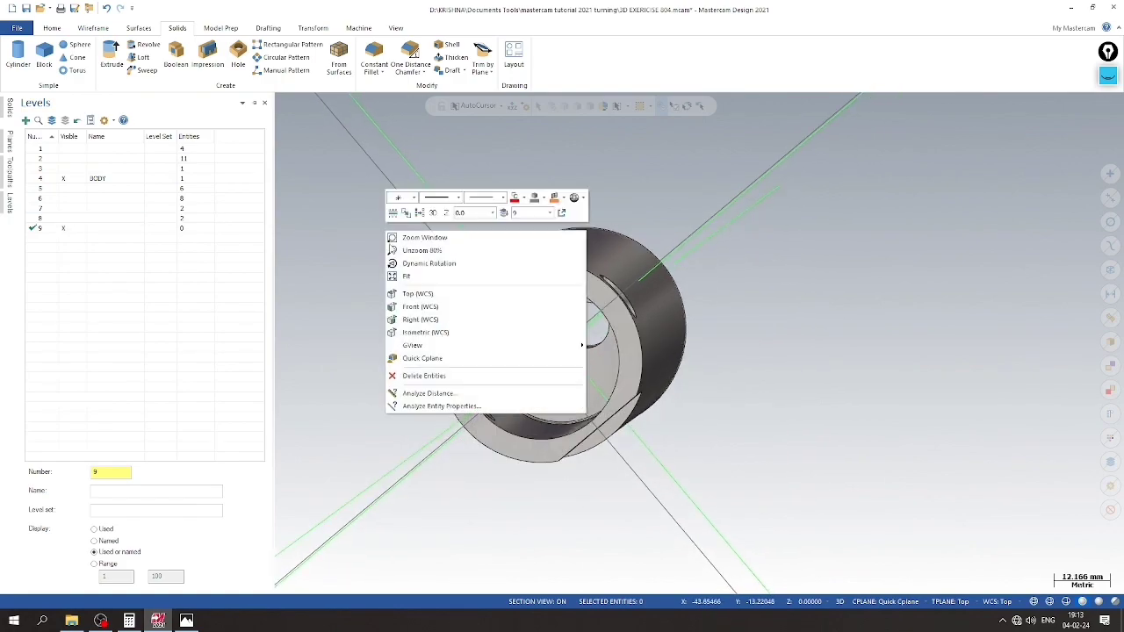
left_click(421, 331)
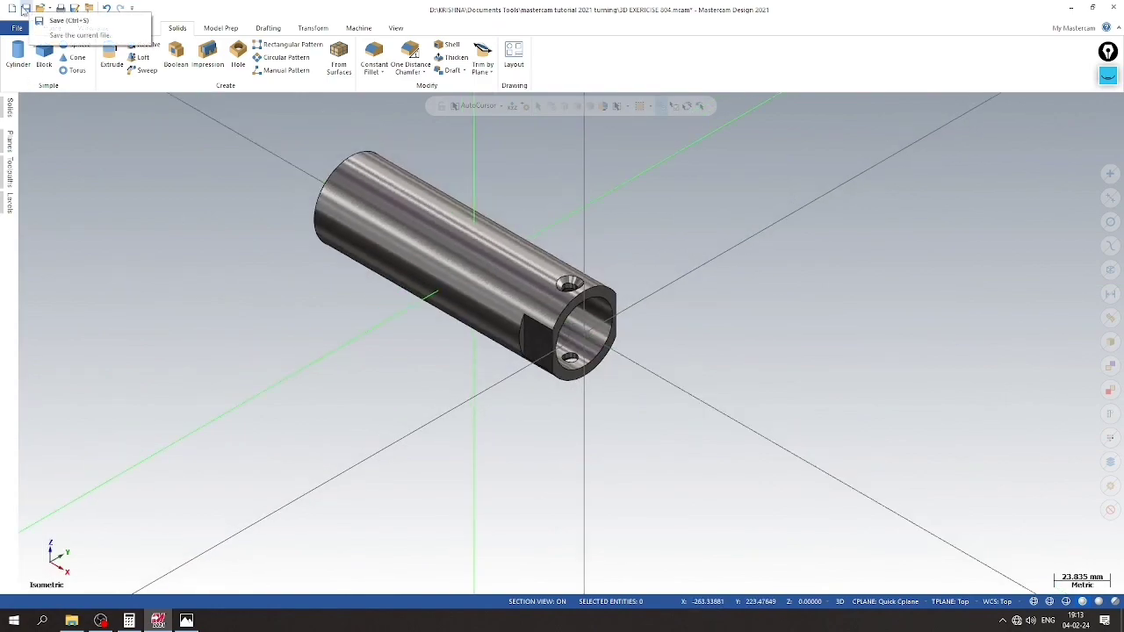
left_click(186, 620)
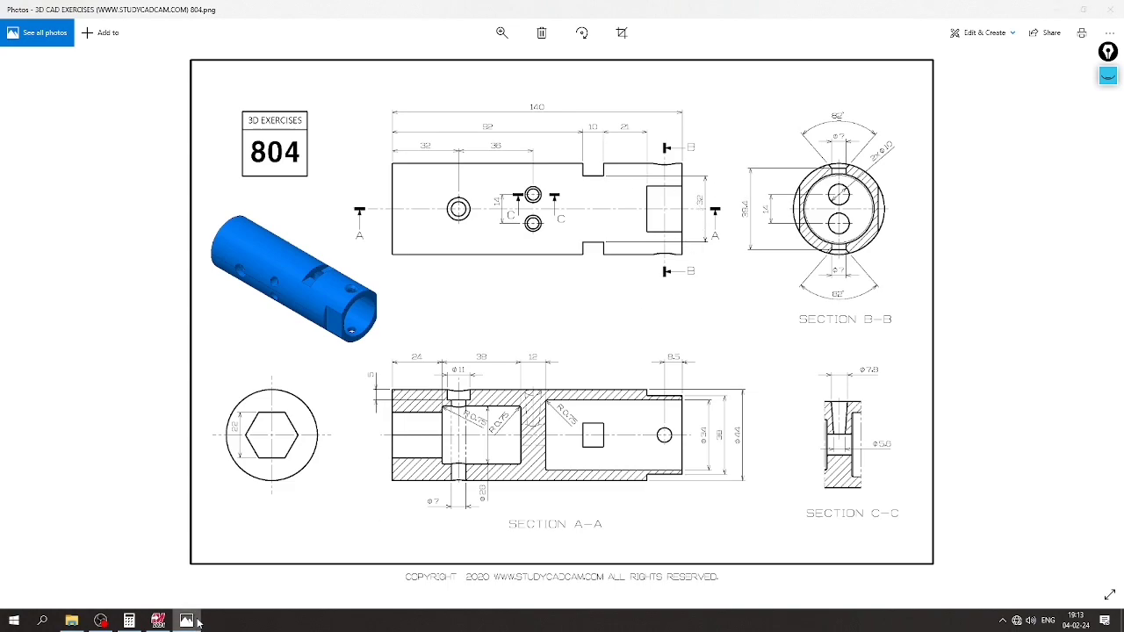
left_click(198, 621)
Show the tube from the Front view and set the construction plane to Front
right_click(642, 214)
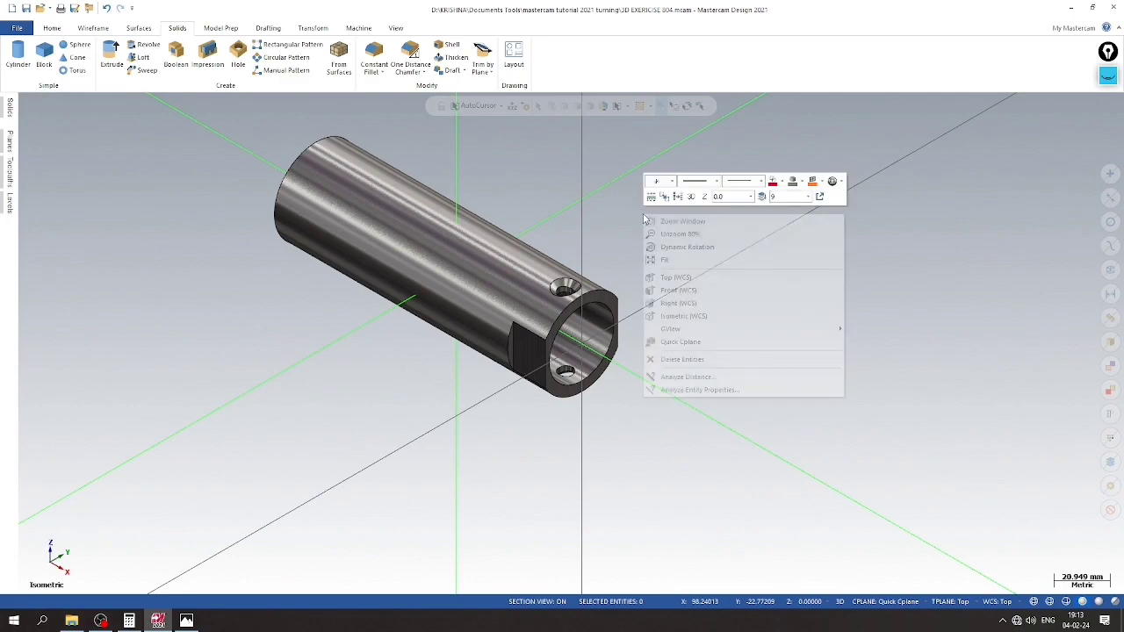
left_click(677, 294)
scroll(298, 239, "down", 2)
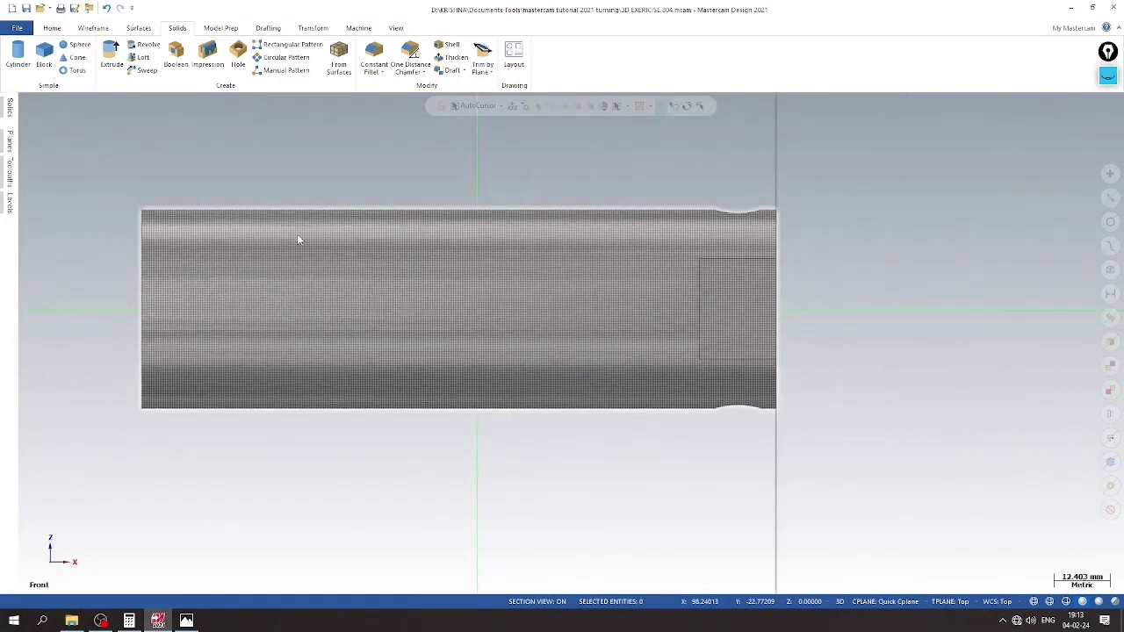
left_click(880, 603)
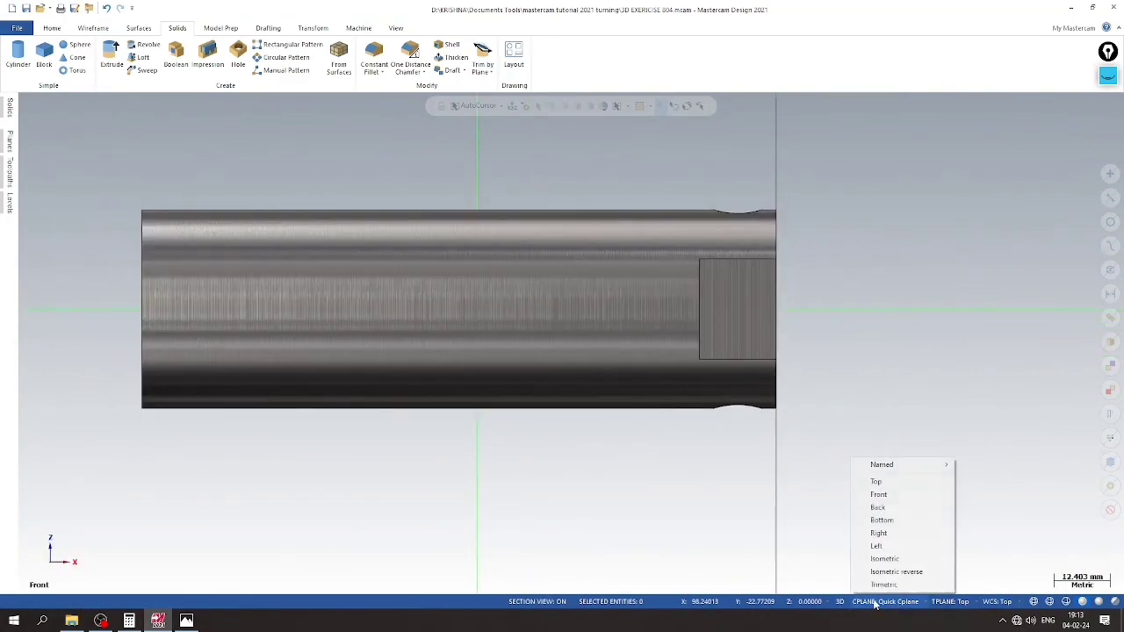
left_click(910, 495)
scroll(857, 283, "down", 1)
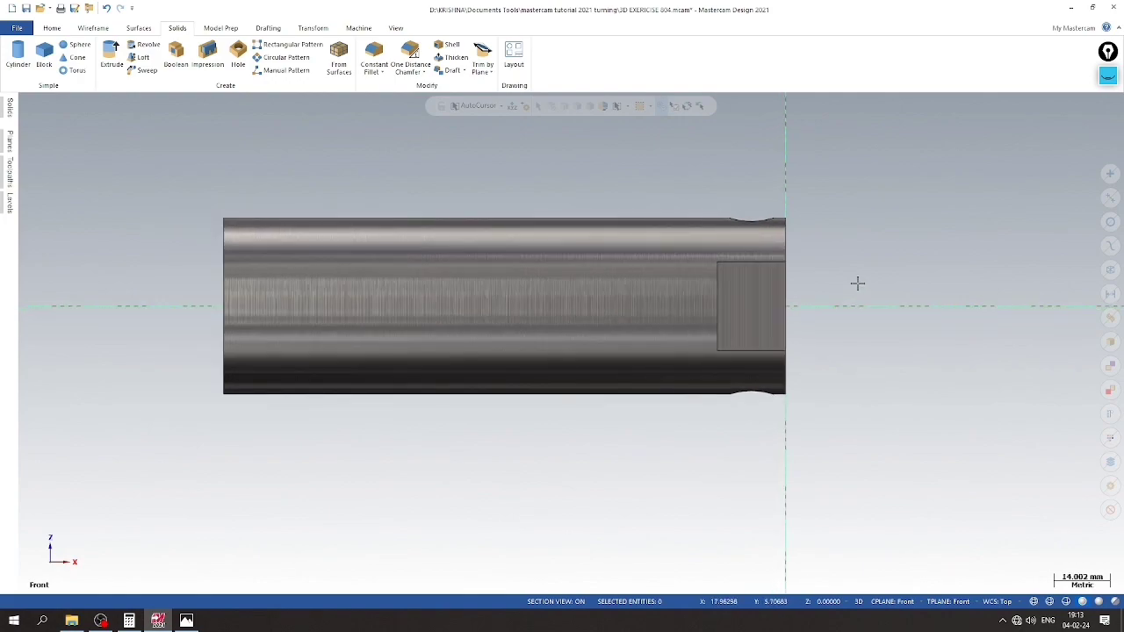
scroll(857, 283, "up", 1)
scroll(857, 283, "down", 1)
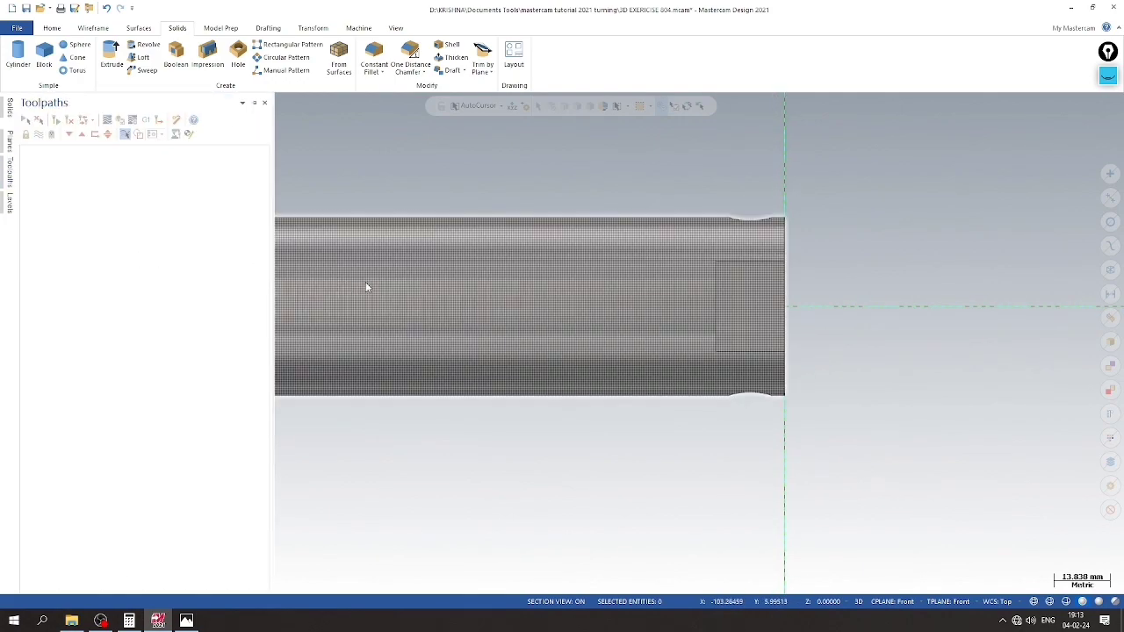
mouse_move(9, 202)
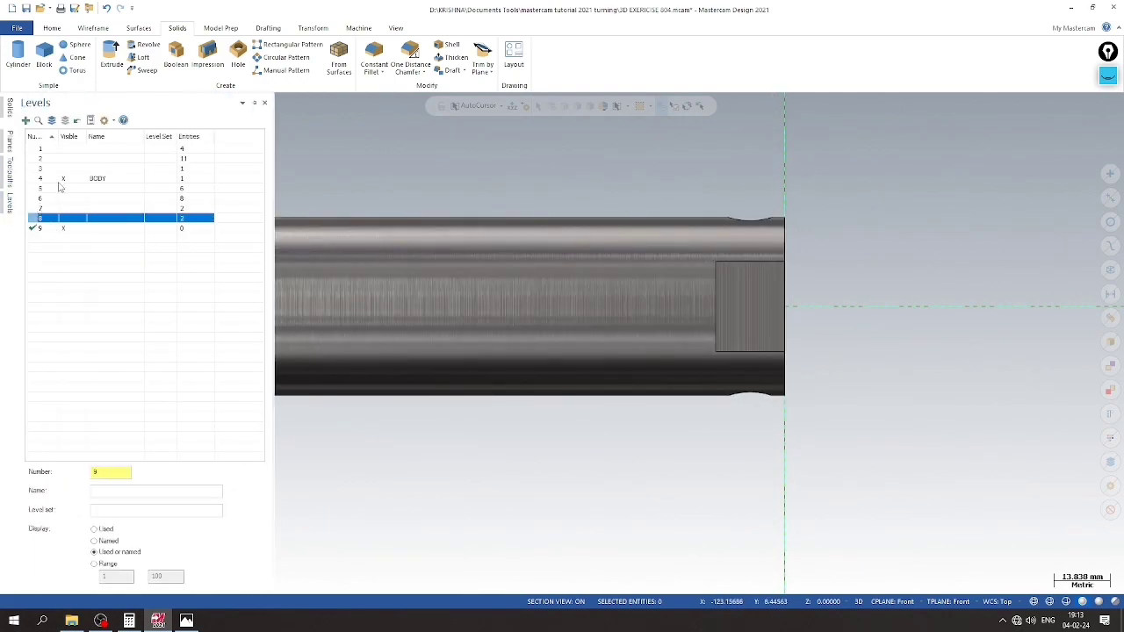
Hide level 4 (BODY) so only the axis lines remain visible
left_click(62, 179)
scroll(607, 298, "down", 1)
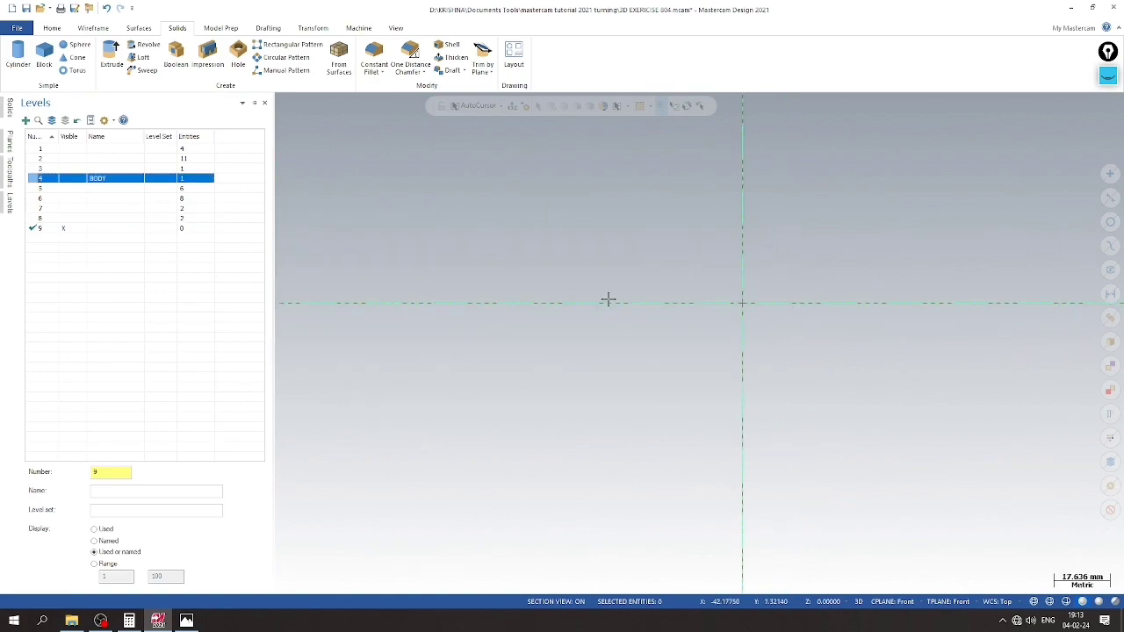
scroll(615, 302, "down", 1)
right_click(796, 413)
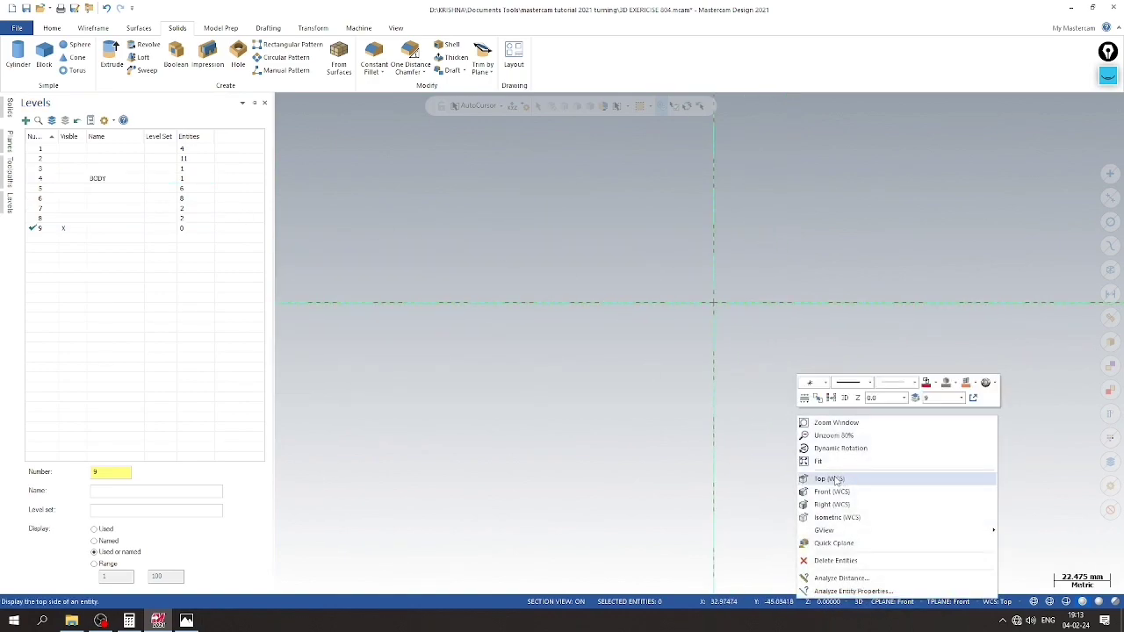
left_click(811, 488)
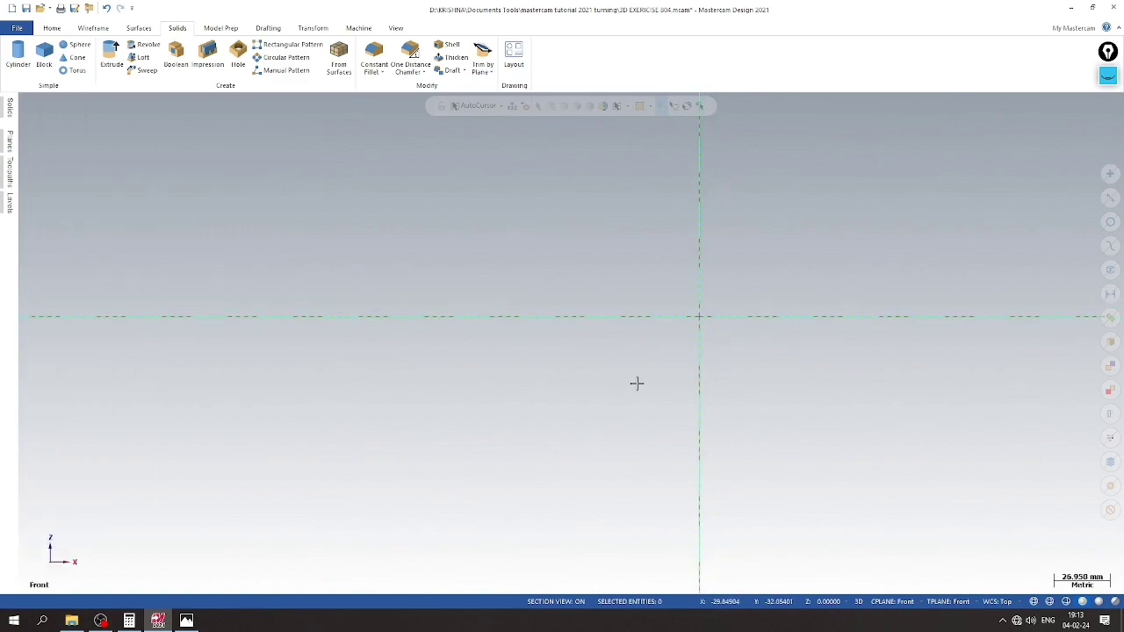
Draw a 140 mm axis line leftward from the origin and a vertical line rising from its left end
left_click(86, 29)
left_click(84, 57)
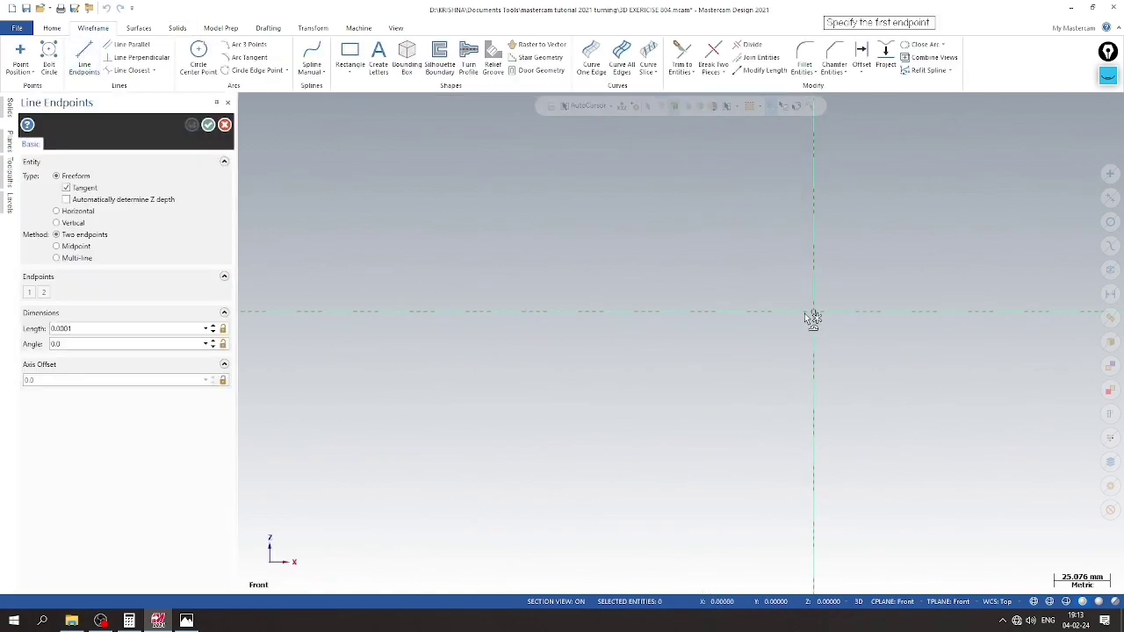
left_click(813, 312)
left_click(126, 327)
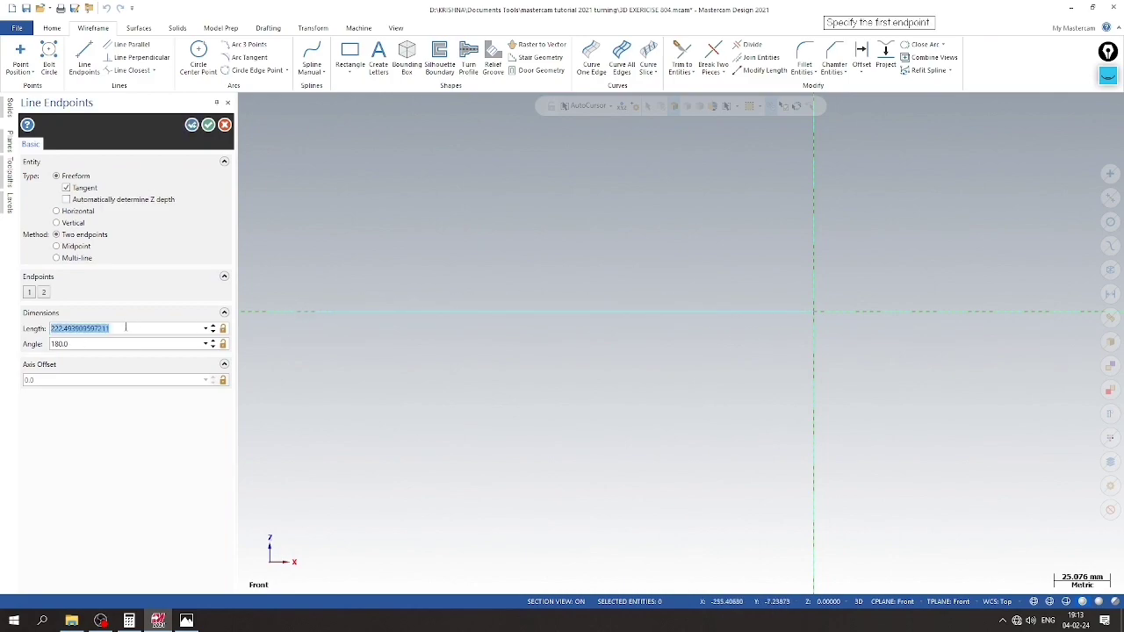
type("140.0")
left_click(499, 311)
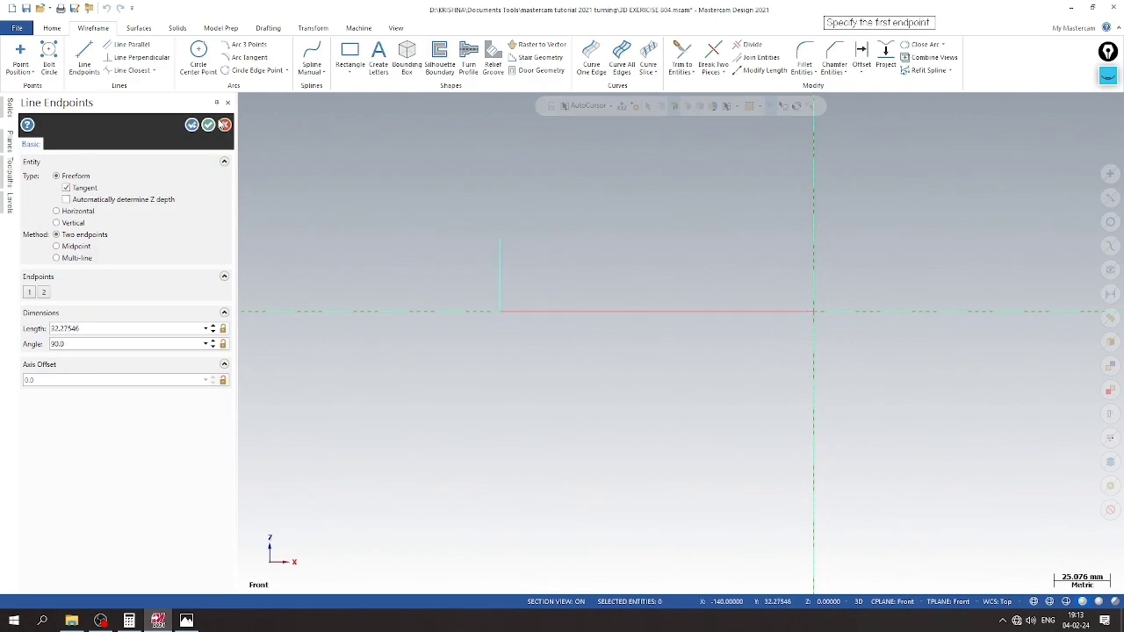
left_click(208, 125)
left_click(186, 621)
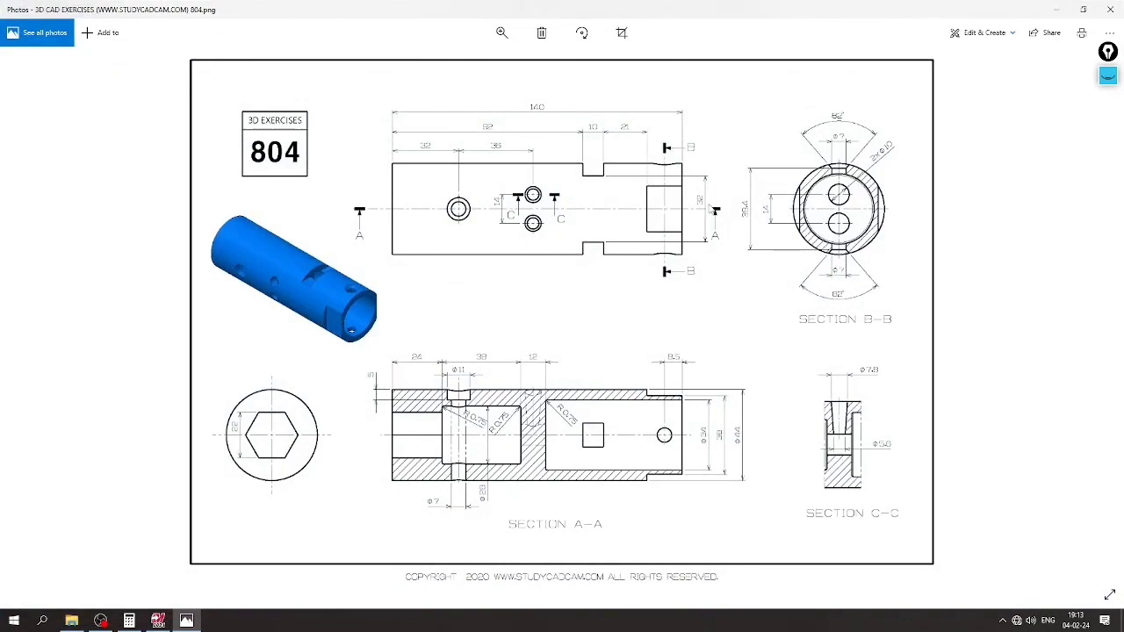
left_click(195, 617)
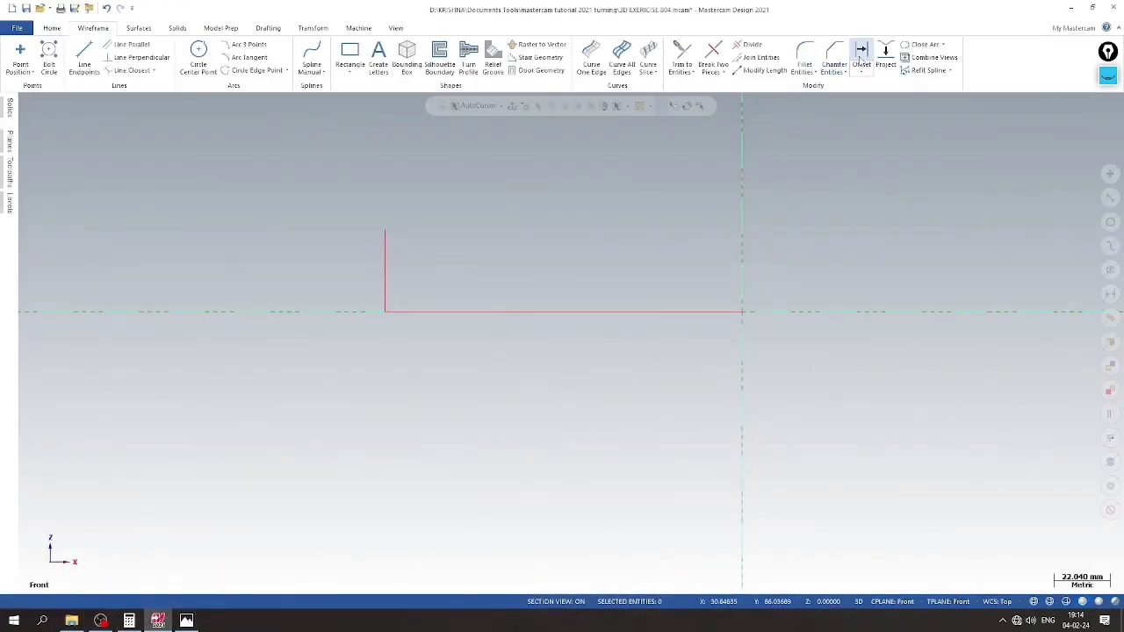
Offset the axis line 16 mm upward (32/2)
left_click(862, 57)
type("32/2")
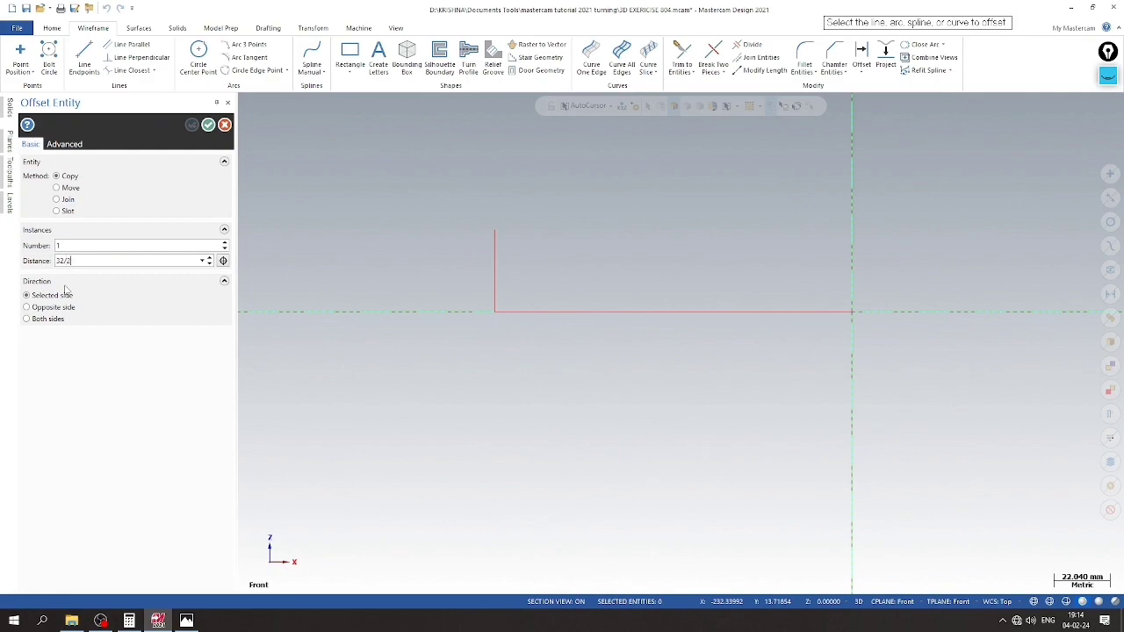
key("Return")
left_click(582, 312)
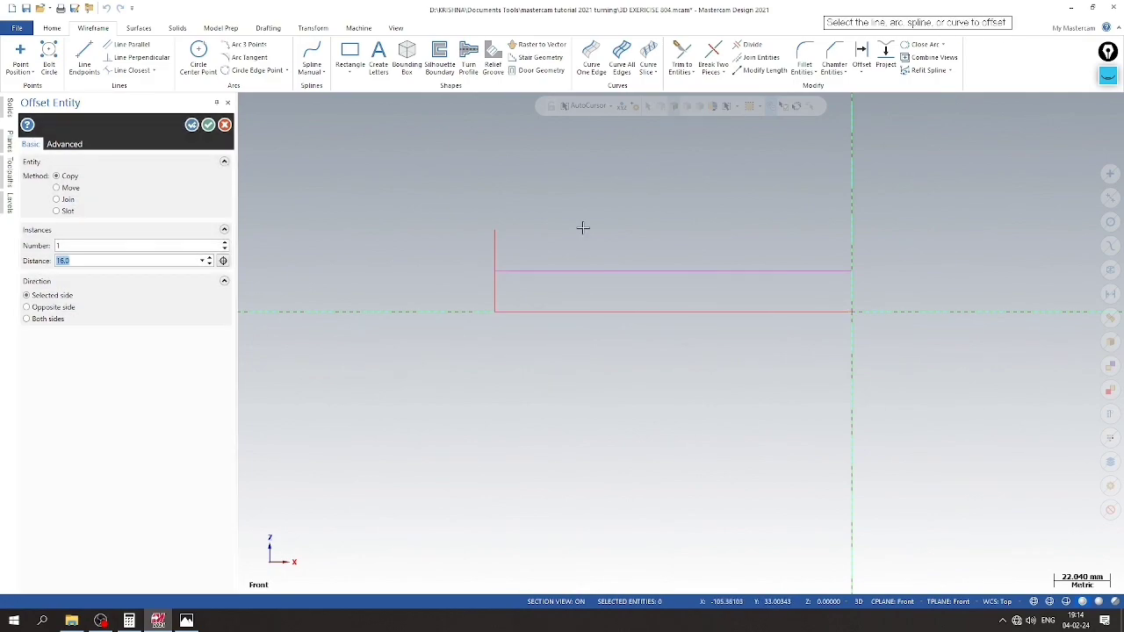
left_click(207, 125)
left_click(186, 621)
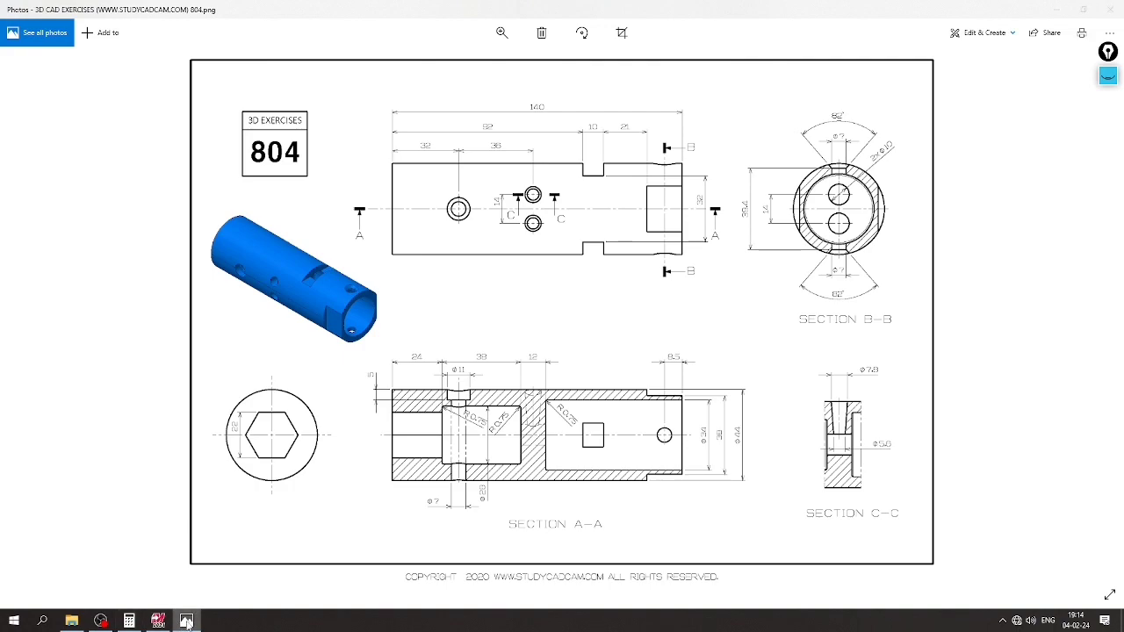
left_click(158, 621)
Offset the left vertical line 92 mm to the right, then offset that copy another 10 mm
left_click(859, 55)
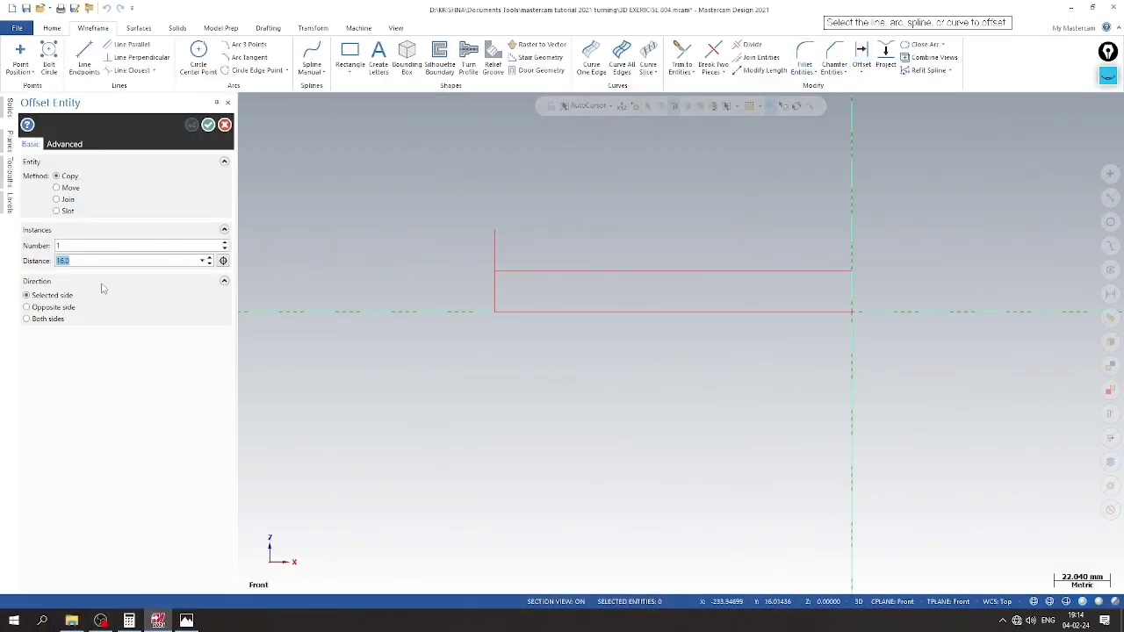
left_click(494, 249)
left_click(576, 243)
left_click(738, 253)
left_click(208, 125)
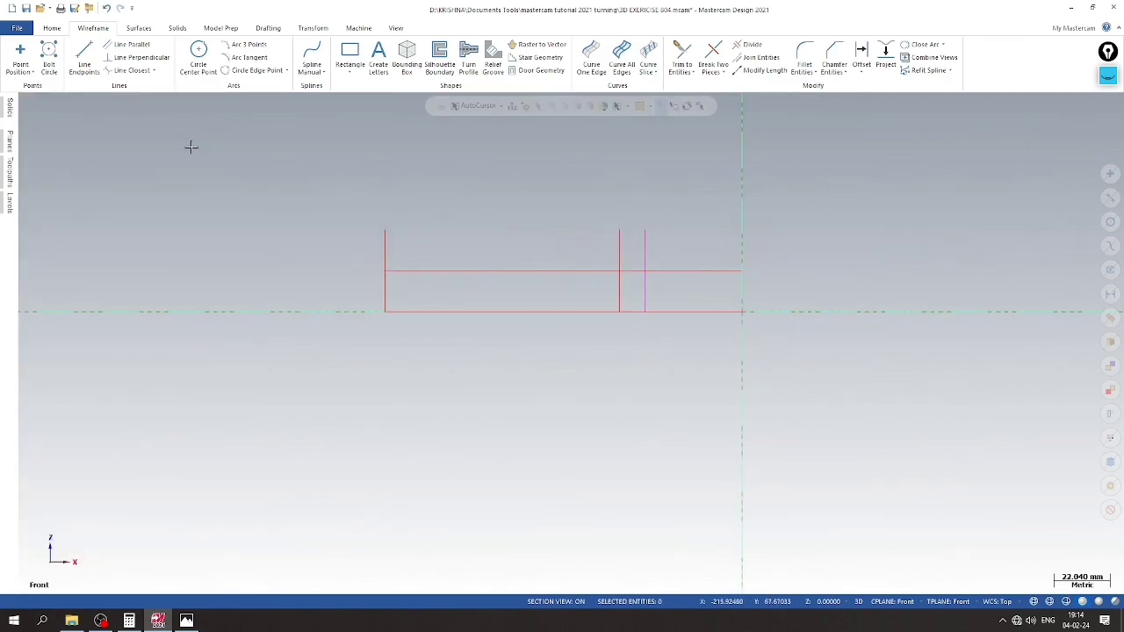
left_click(186, 621)
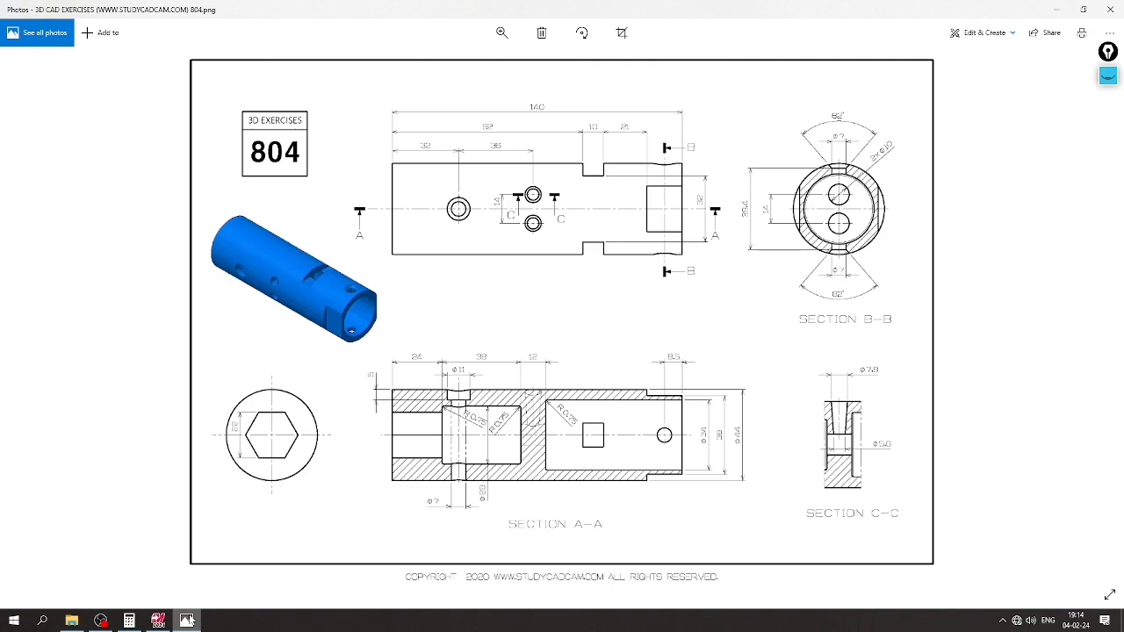
left_click(187, 621)
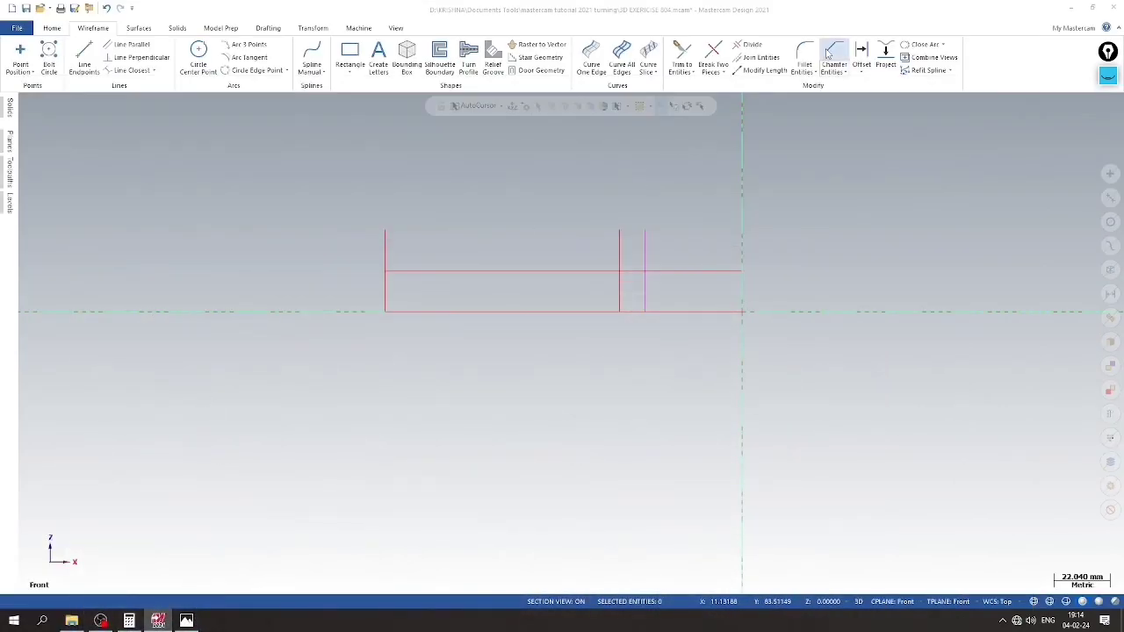
Offset the upper horizontal line 10 mm higher, giving a line 26 above the axis
left_click(861, 55)
left_click(674, 272)
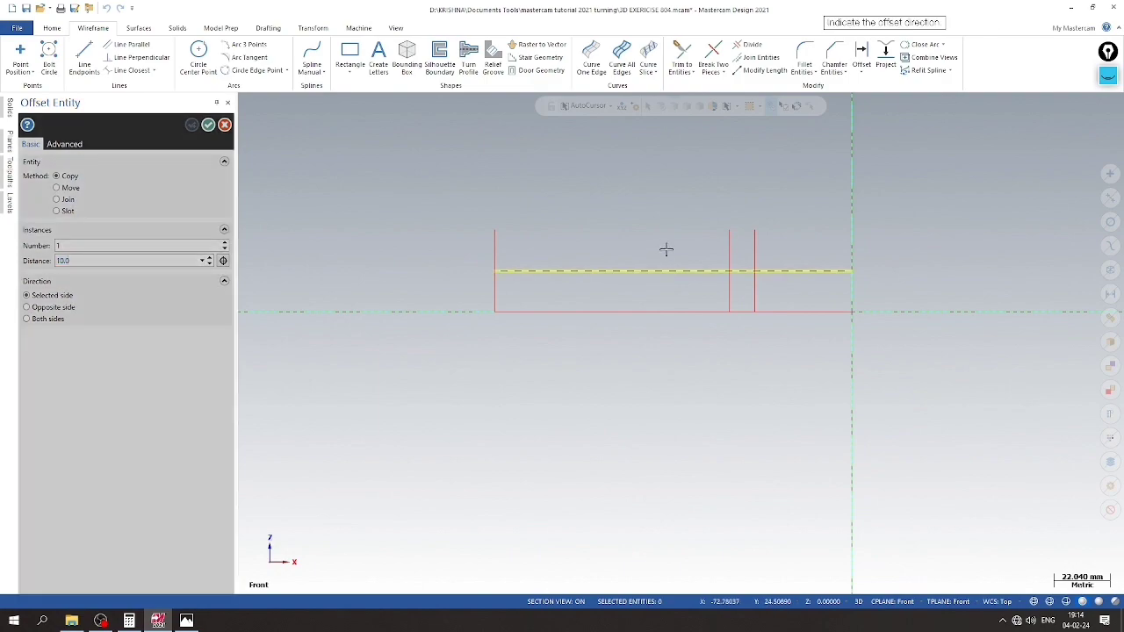
left_click(209, 125)
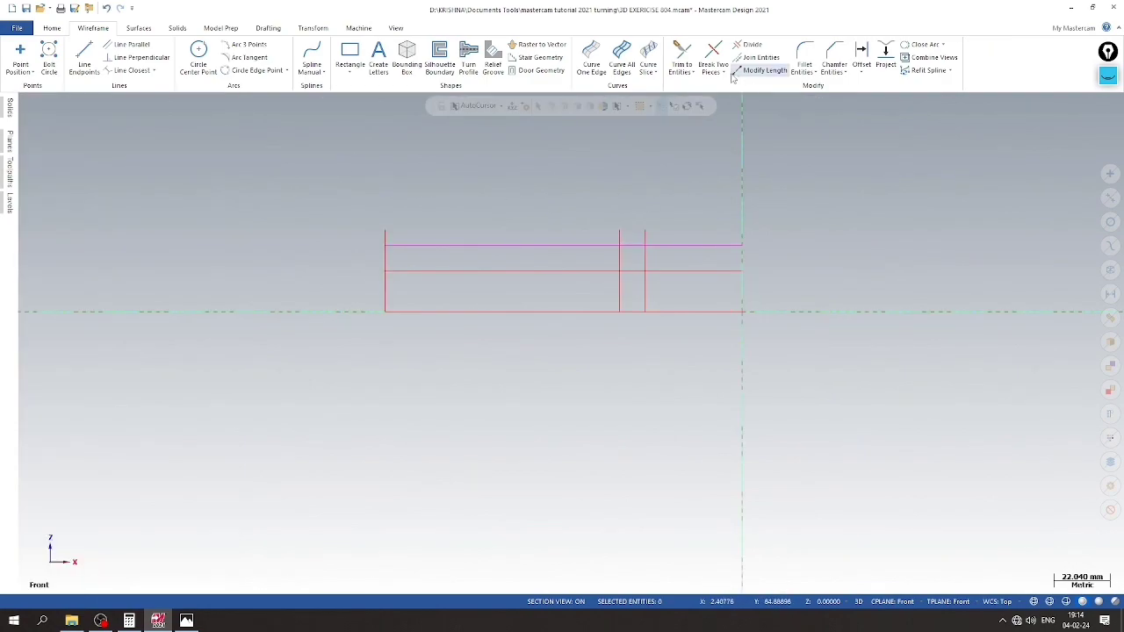
left_click(681, 51)
Trim the offset lines against each other into a 10 × 10 square slot profile
scroll(750, 264, "up", 3)
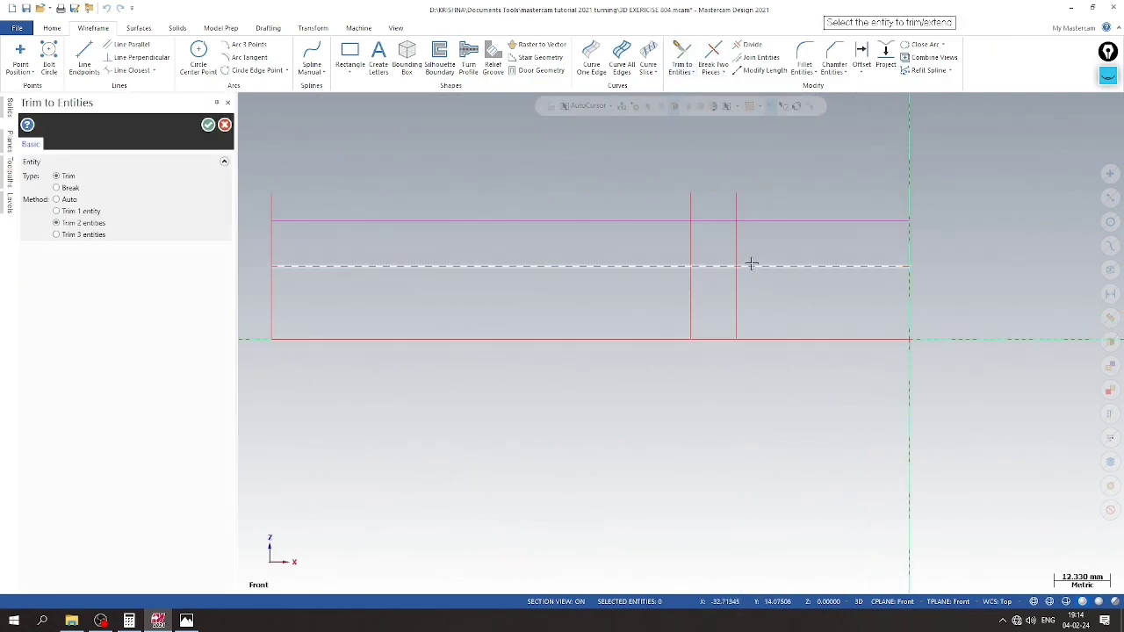
left_click(707, 220)
left_click(690, 244)
left_click(690, 245)
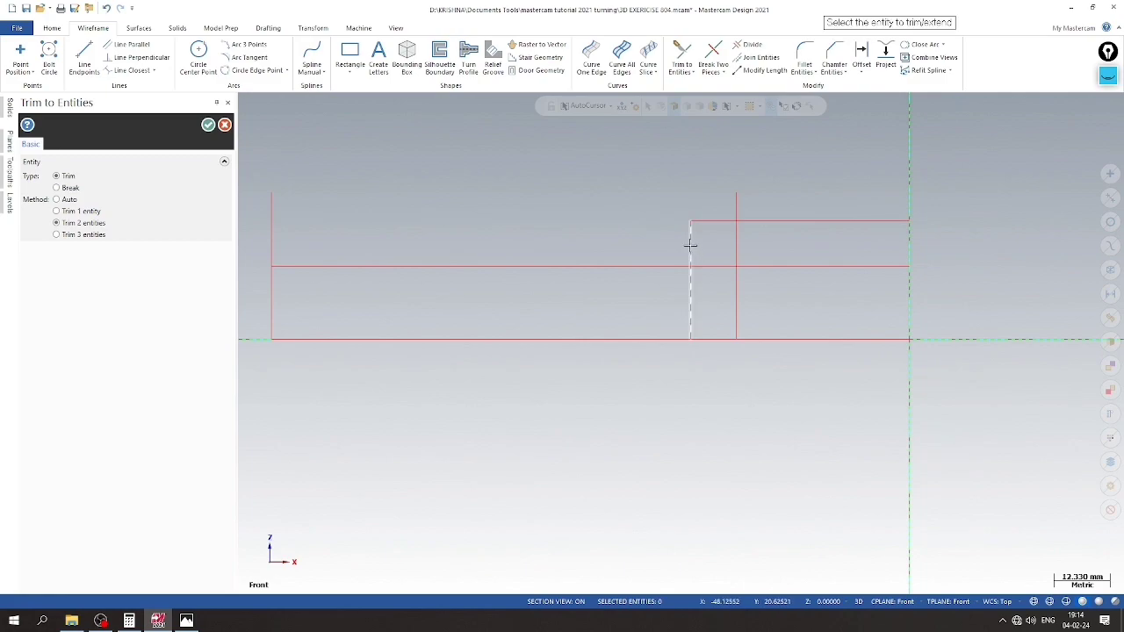
left_click(708, 265)
left_click(735, 251)
left_click(725, 266)
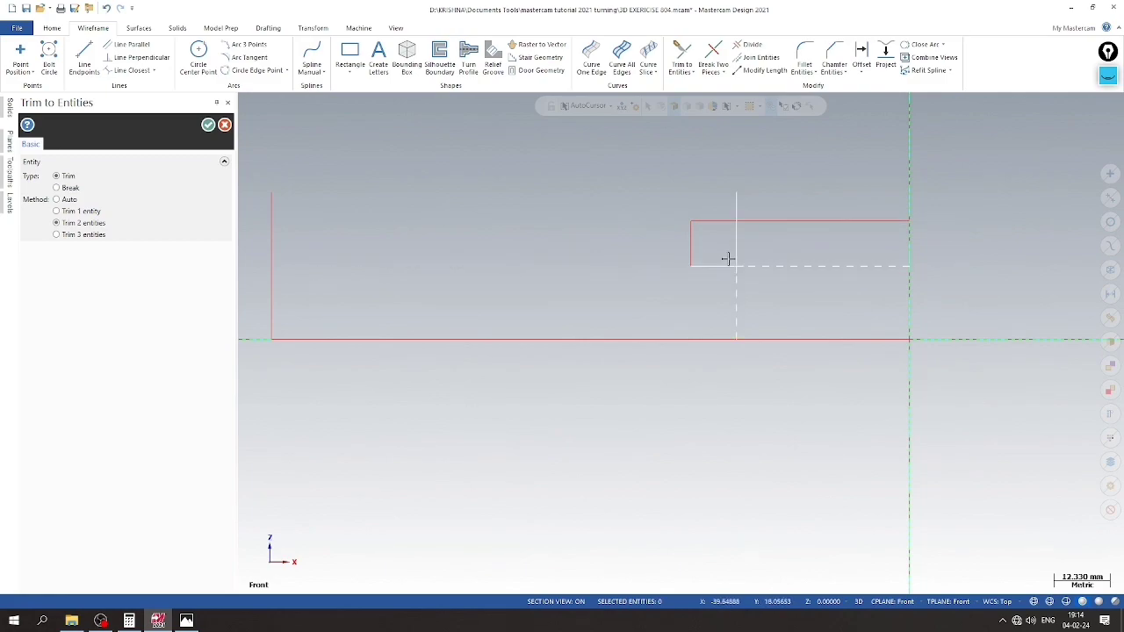
left_click(735, 250)
left_click(711, 222)
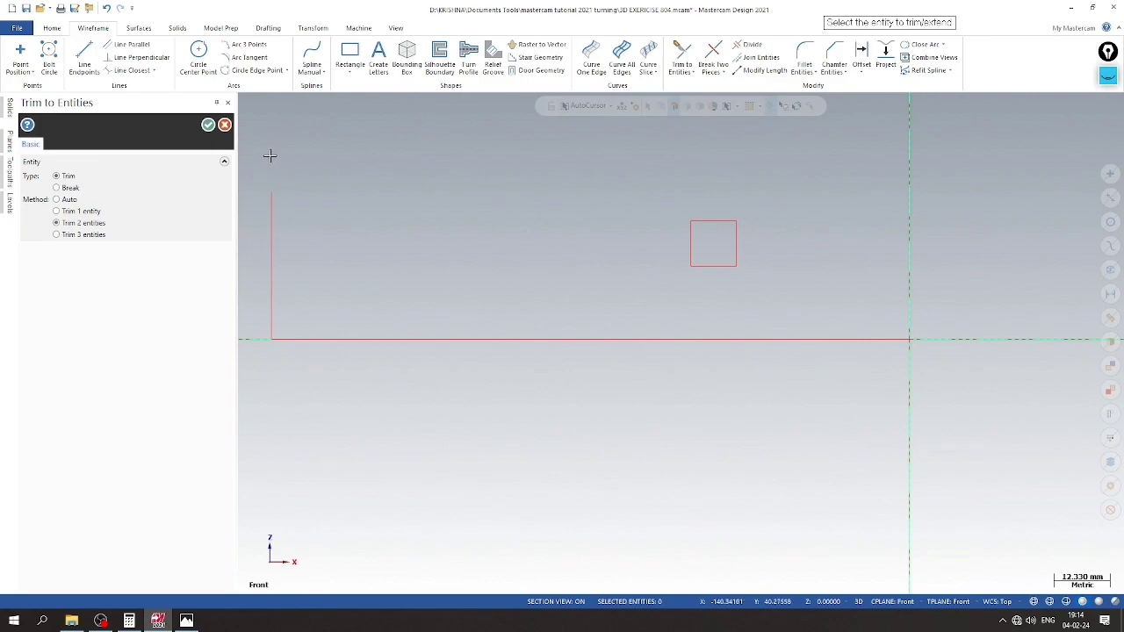
left_click(208, 125)
Delete the leftover long vertical line and the axis line
left_click(161, 221)
left_click(245, 339)
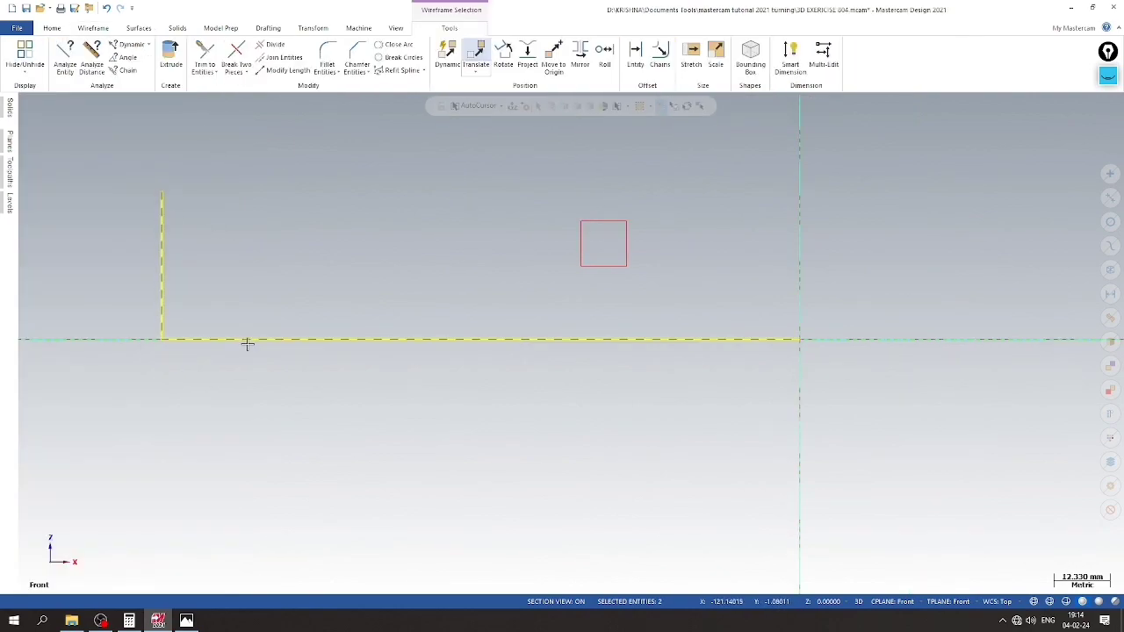
right_click(250, 344)
left_click(295, 490)
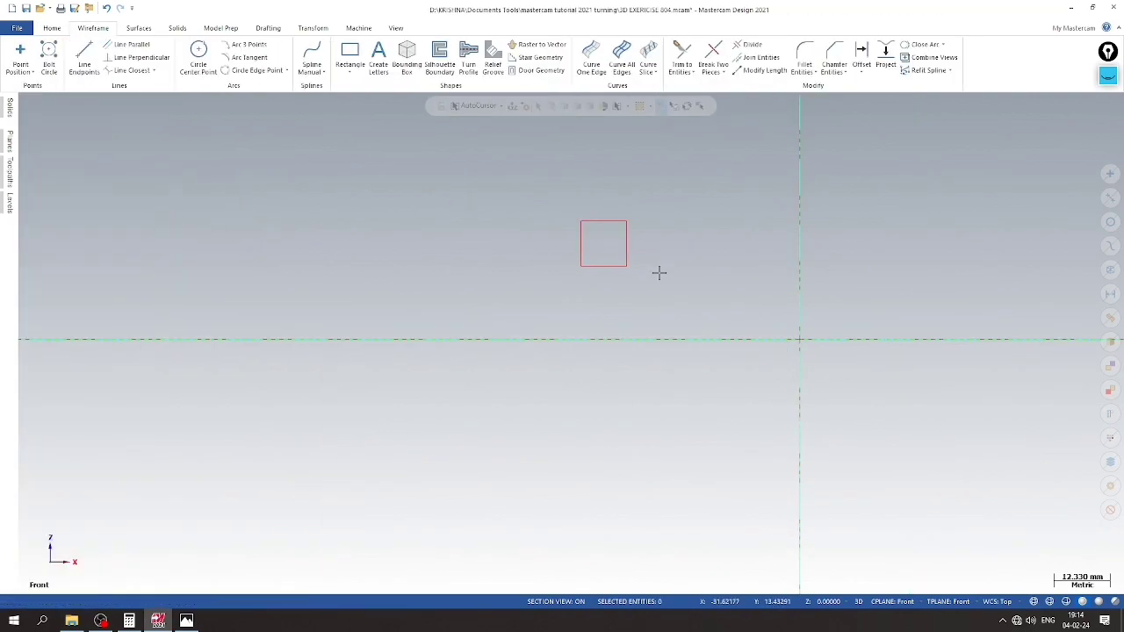
left_click(9, 204)
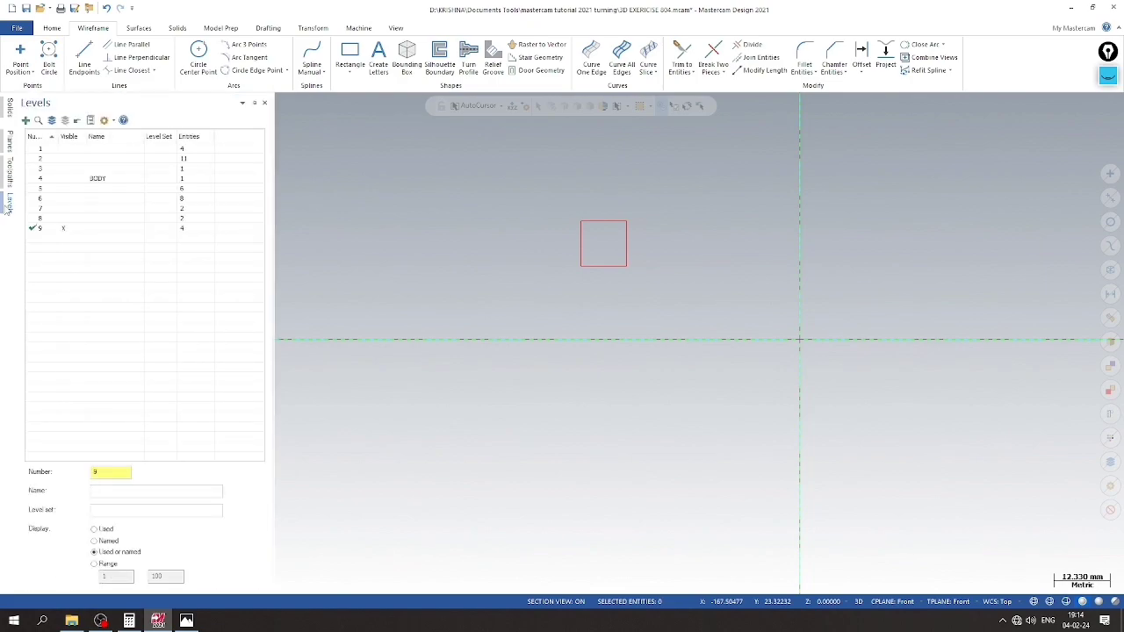
Make the BODY level visible again so the solid tube shows in 3D
left_click(63, 180)
middle_click_drag(501, 183, 374, 190)
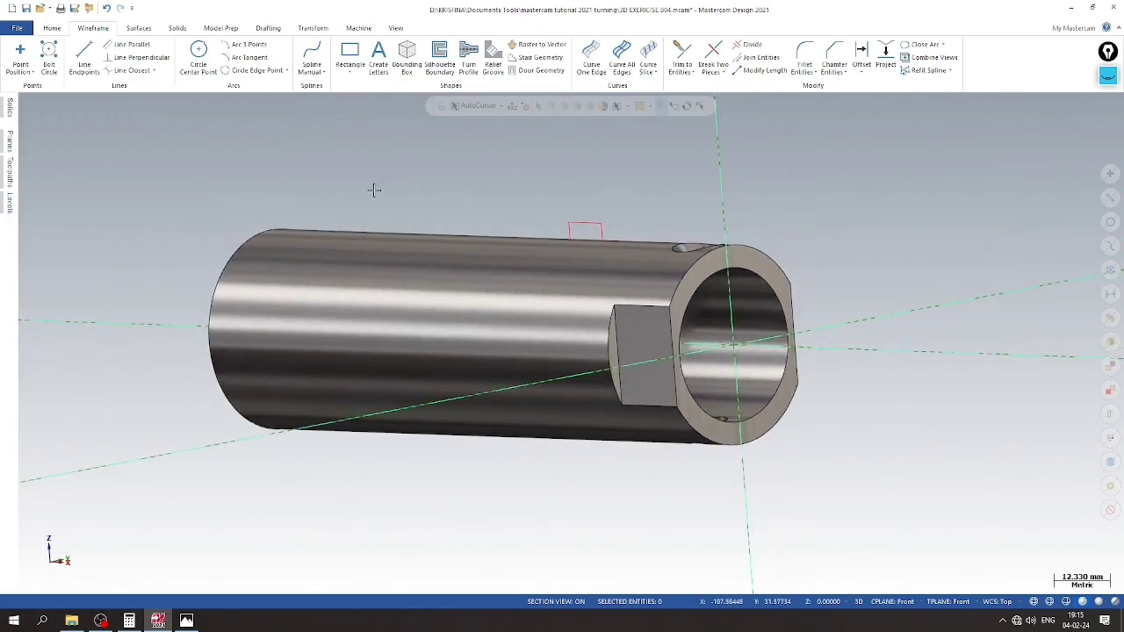
scroll(490, 205, "up", 1)
scroll(419, 190, "down", 1)
scroll(419, 190, "down", 2)
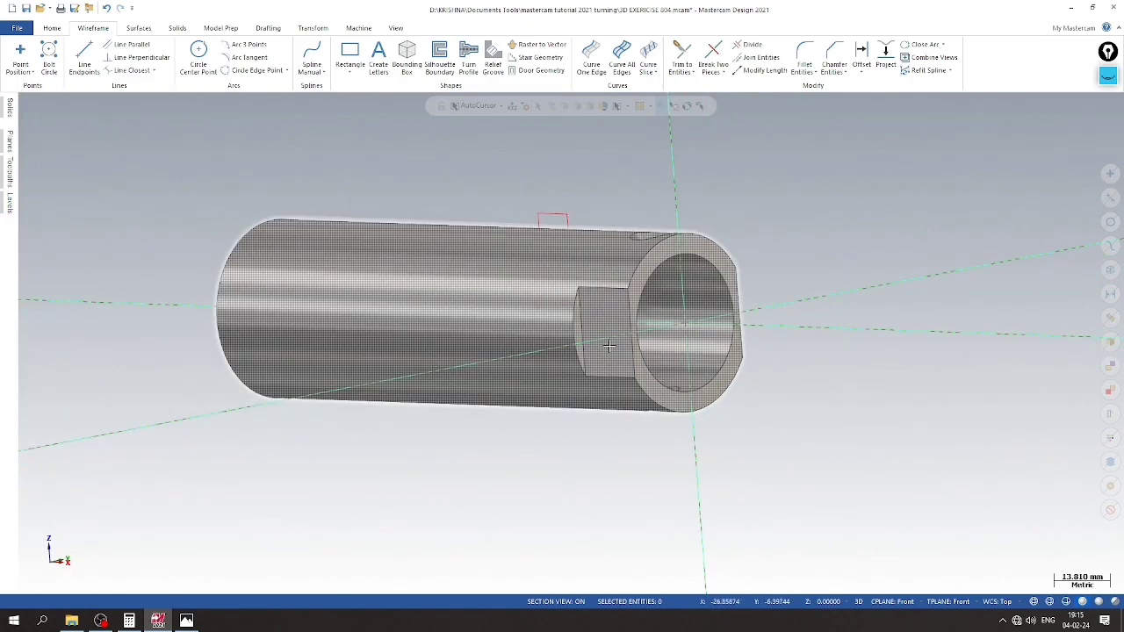
Set the construction plane to Right and window-select the square profile's four edges
left_click(895, 602)
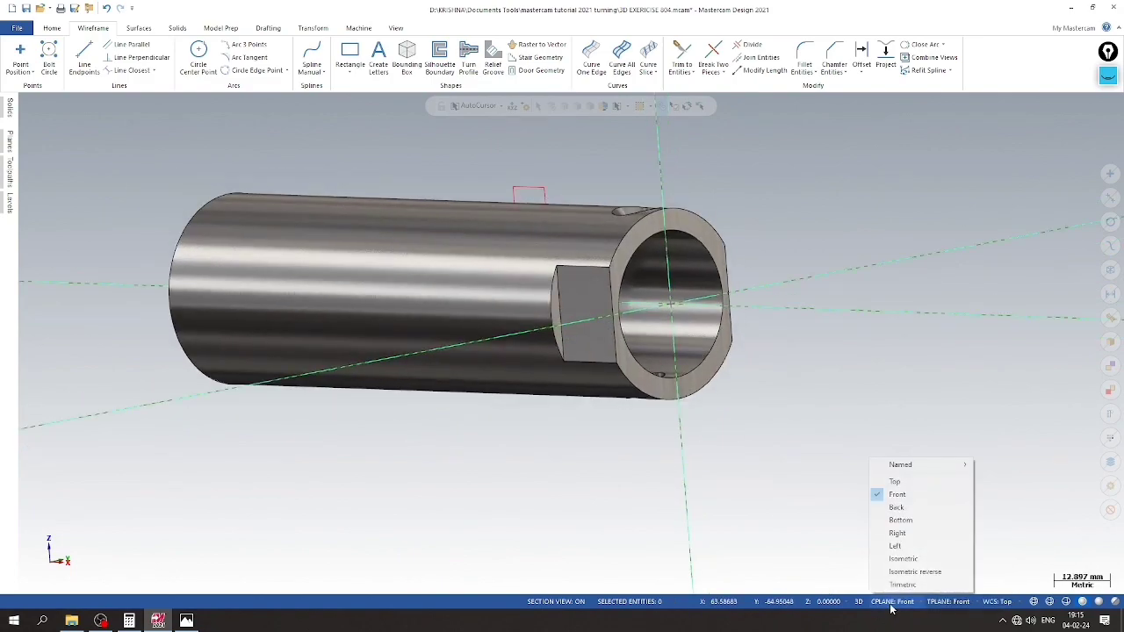
left_click(899, 533)
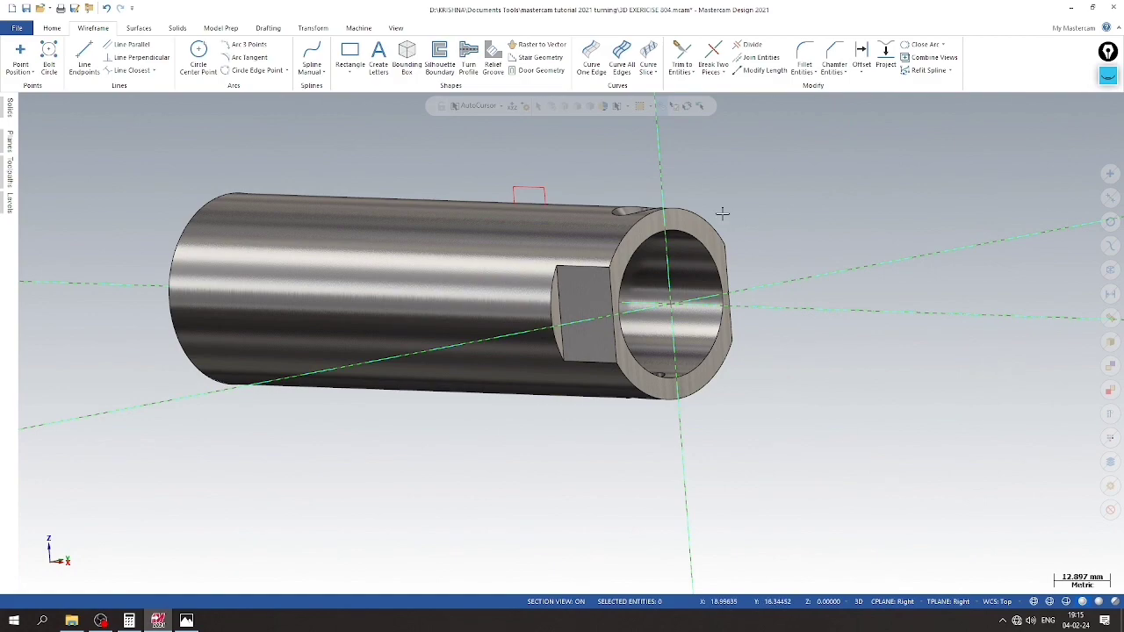
left_click_drag(447, 155, 564, 219)
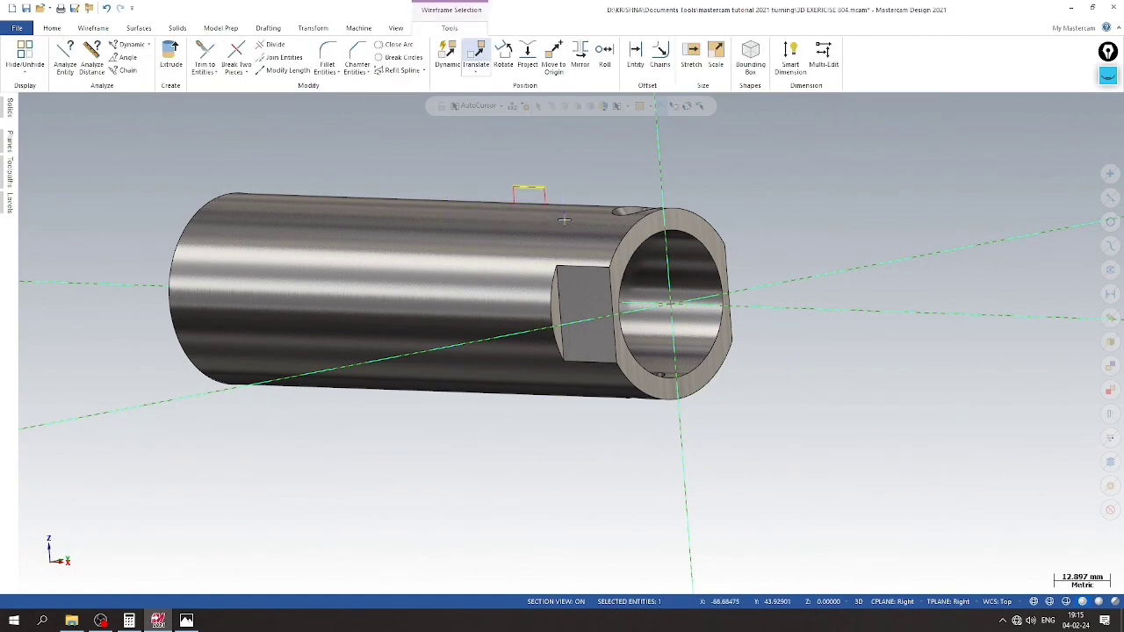
left_click_drag(467, 159, 588, 230)
left_click_drag(469, 180, 596, 233)
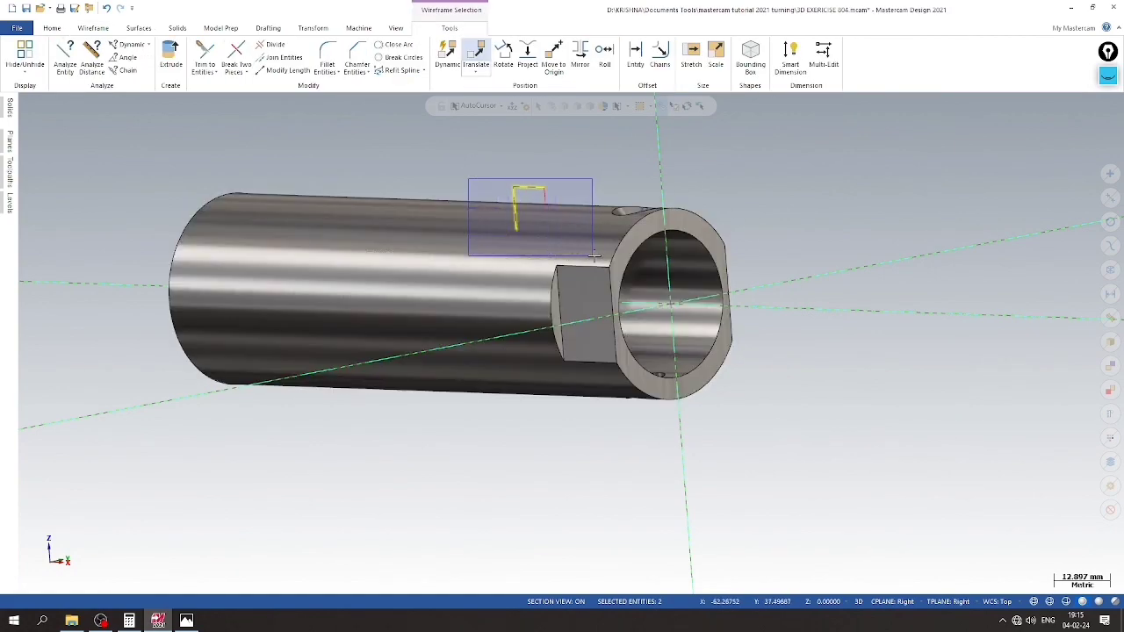
Rotate a copy of the square profile 180° so a second outline sits below the tube
left_click(505, 54)
mouse_move(141, 321)
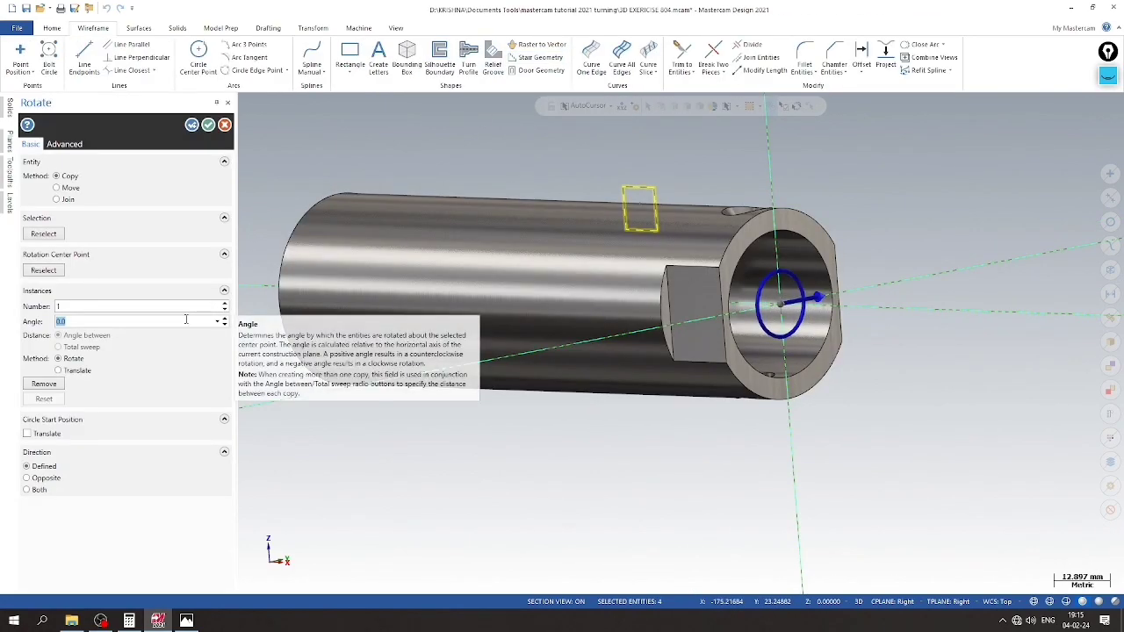
type("180")
key("Return")
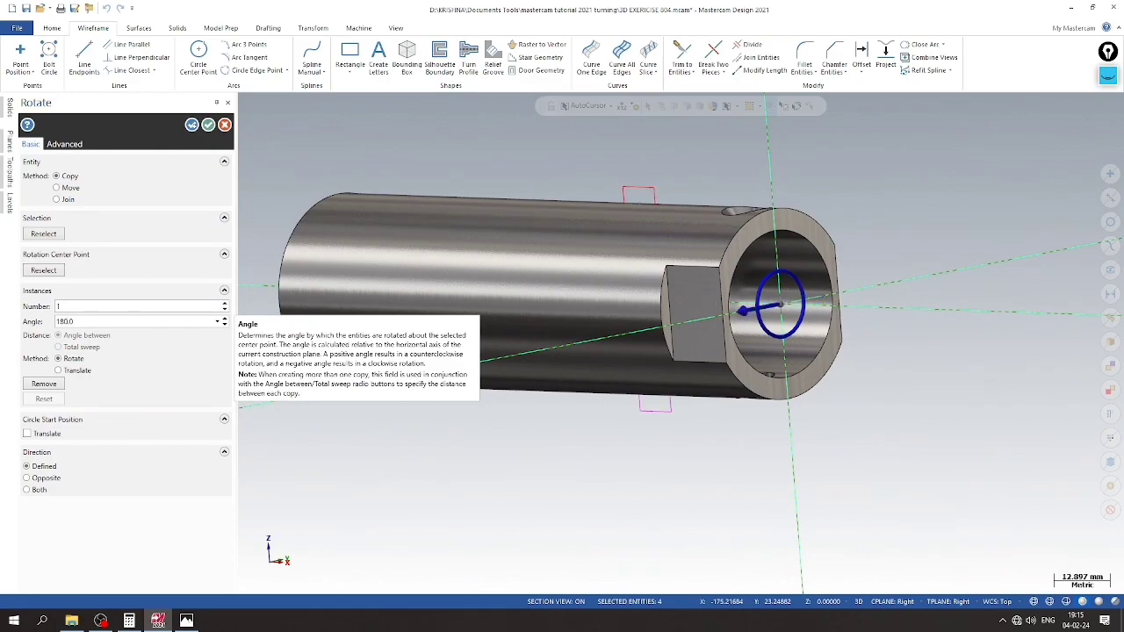
left_click(208, 126)
right_click(228, 112)
scroll(445, 317, "up", 2)
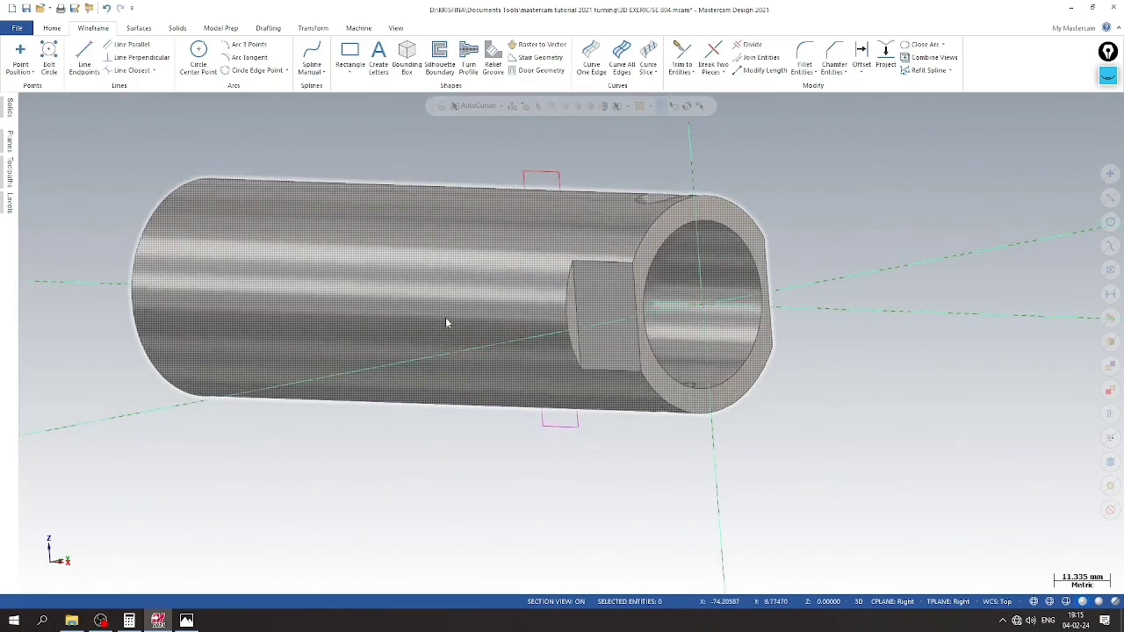
right_click(959, 164)
left_click(1012, 511)
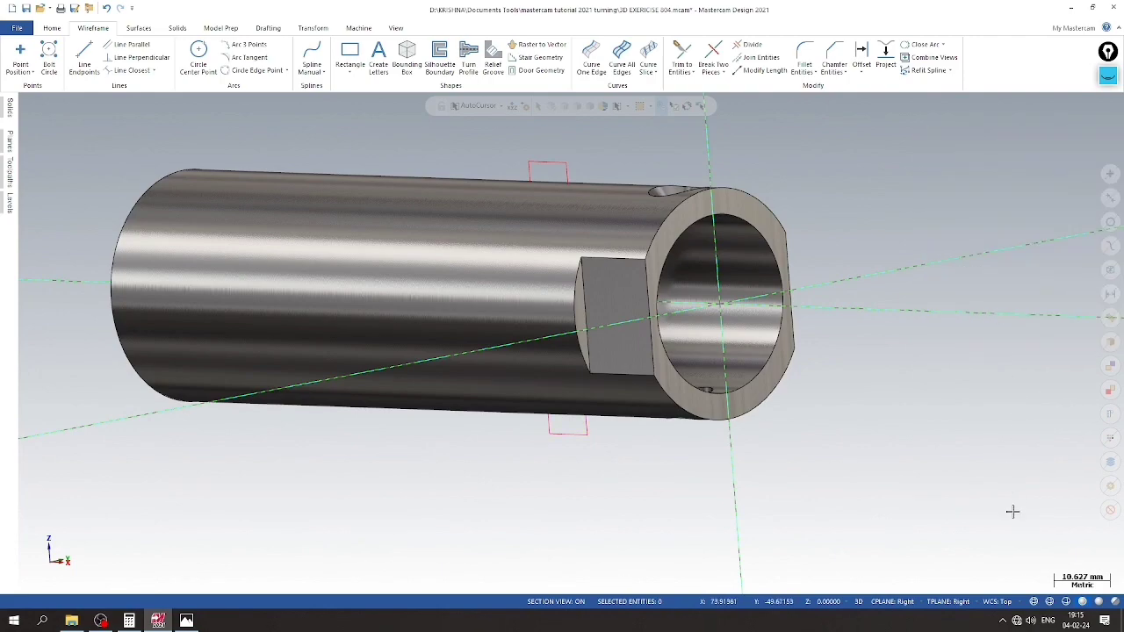
Set the WCS to Right and start an extrusion chaining both slot rectangles
left_click(1001, 602)
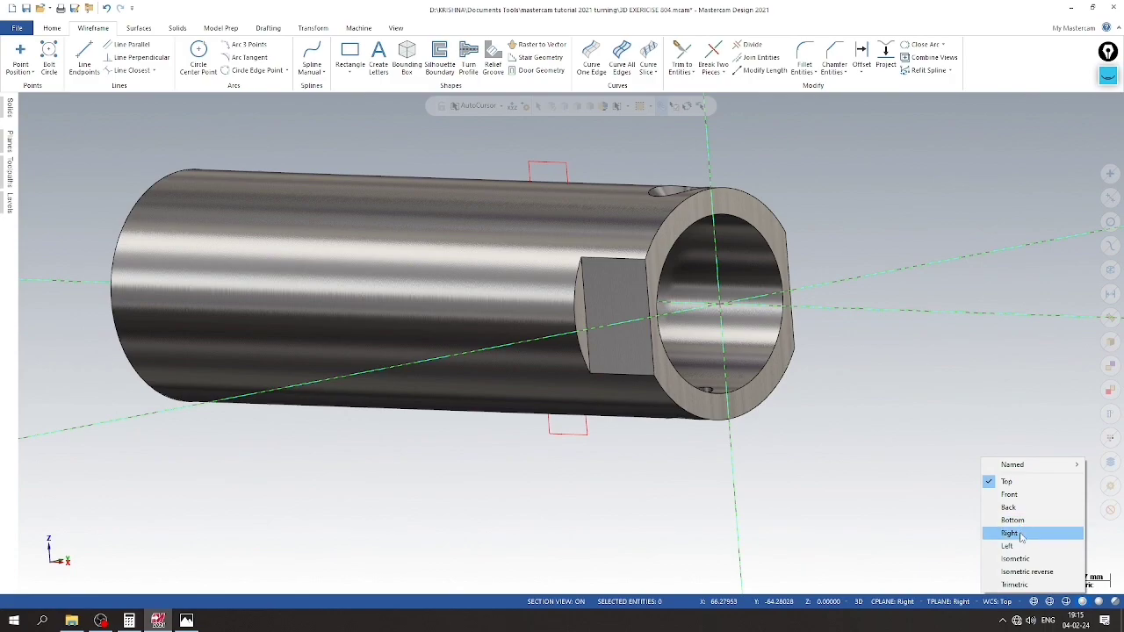
left_click(1010, 533)
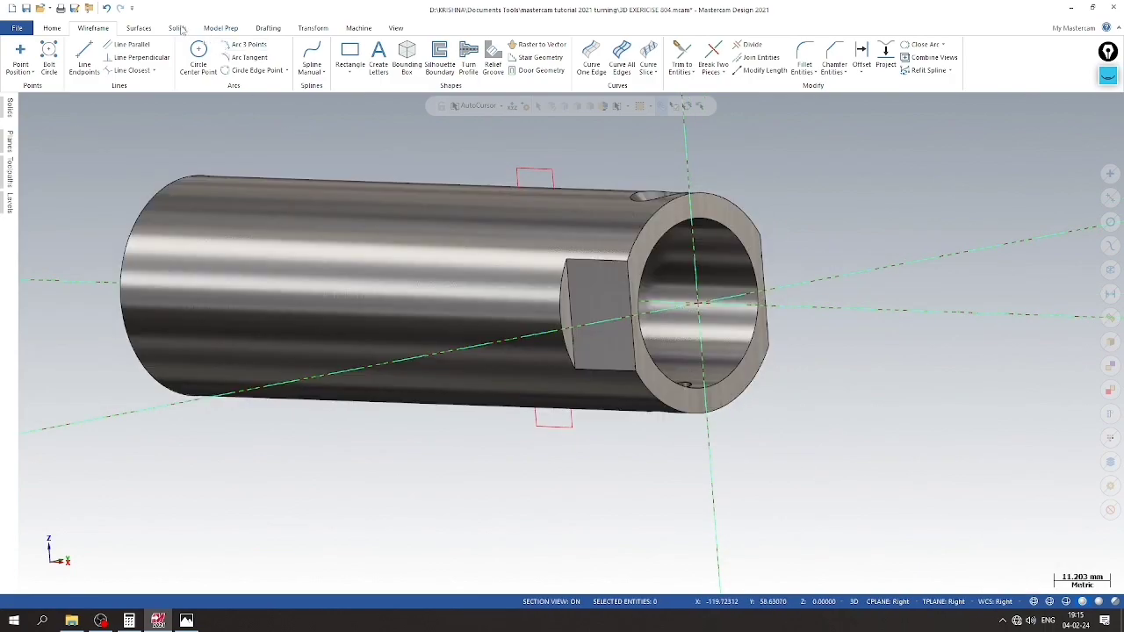
left_click(177, 28)
left_click(111, 57)
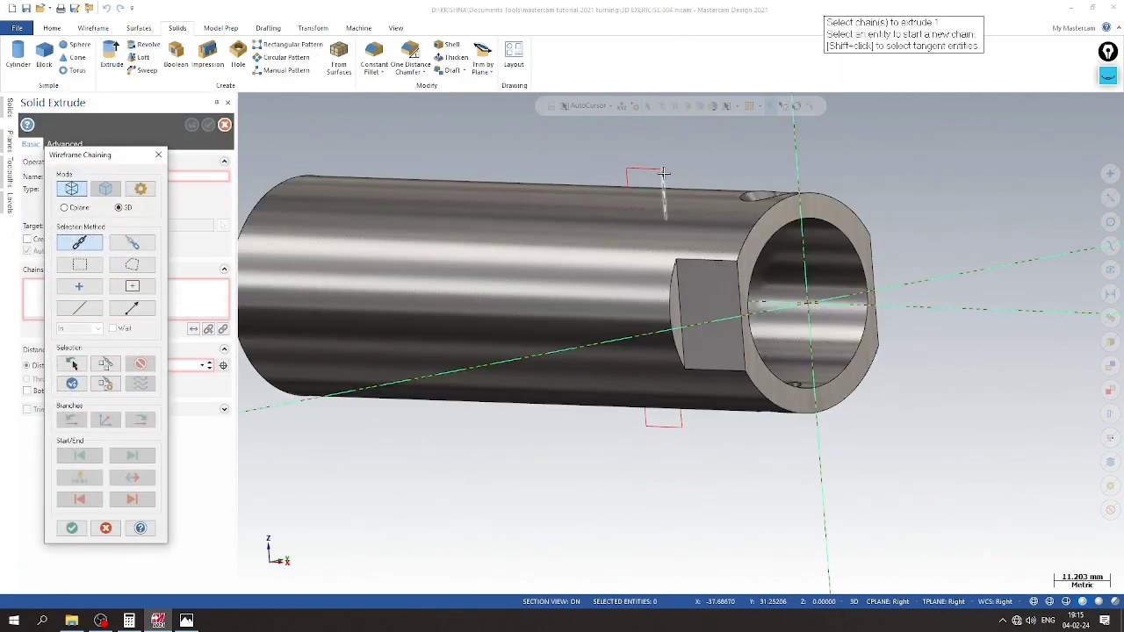
left_click(664, 174)
left_click(105, 363)
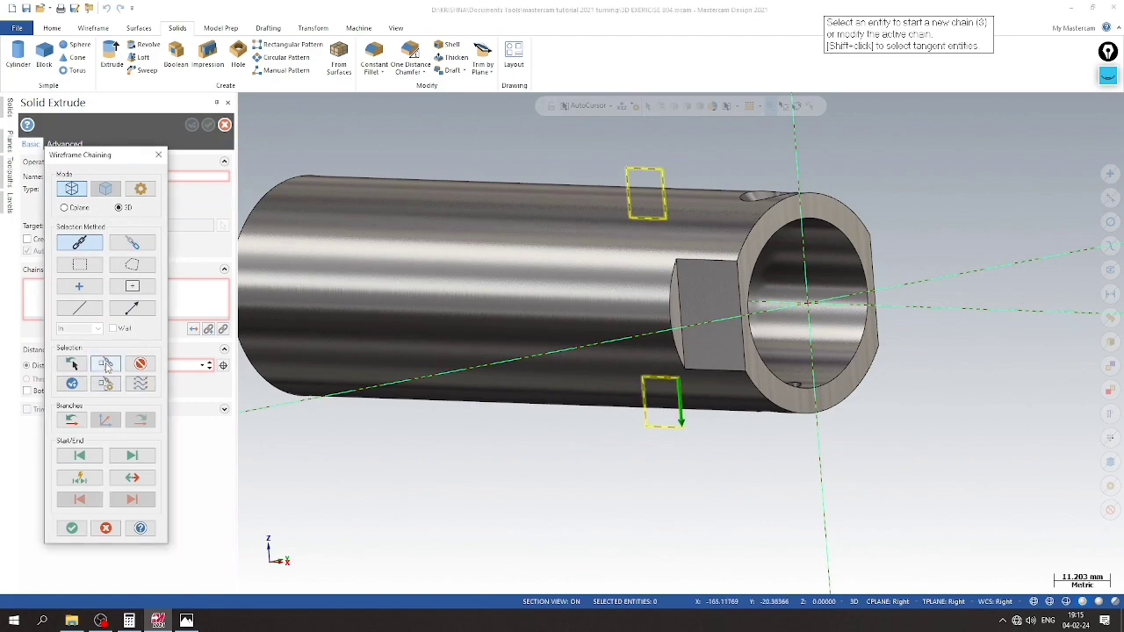
left_click(72, 528)
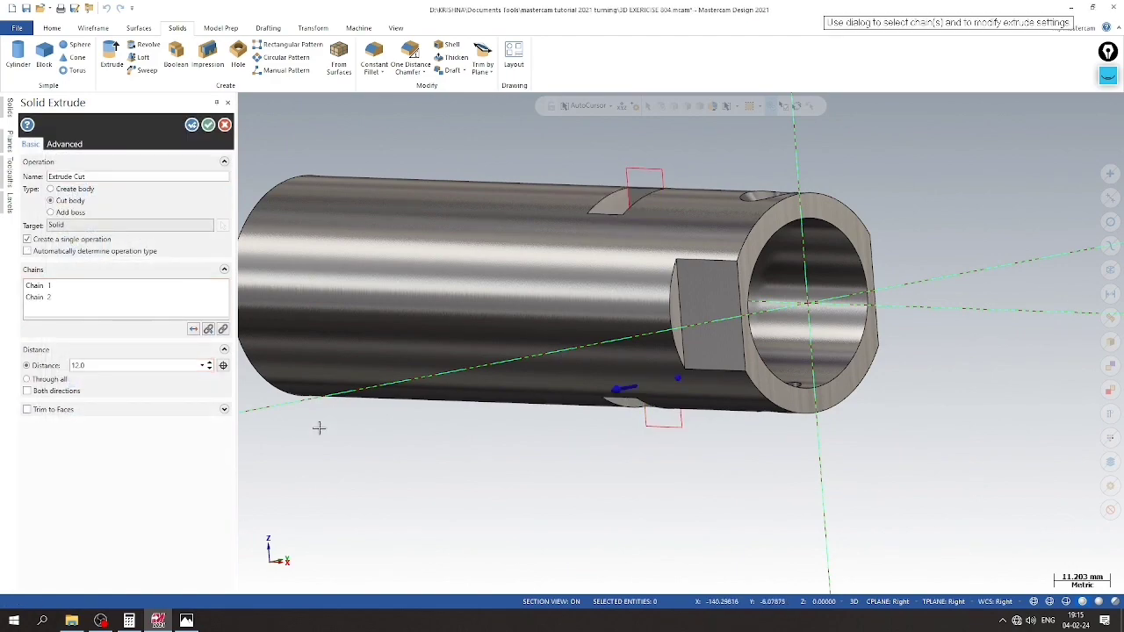
Make the extrusion a cut through all material in both directions and apply it
left_click(27, 379)
mouse_move(471, 413)
middle_mouse_down()
mouse_move(475, 438)
mouse_move(82, 378)
middle_mouse_up()
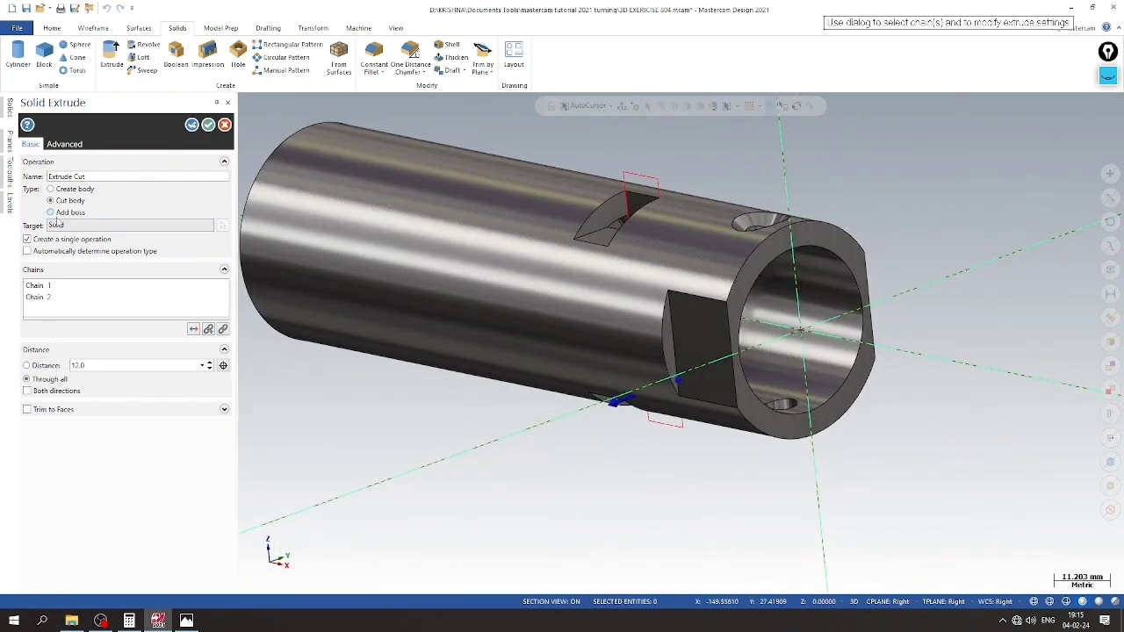
left_click(55, 392)
mouse_move(519, 367)
middle_mouse_down()
mouse_move(558, 217)
mouse_move(170, 163)
middle_mouse_up()
left_click(208, 124)
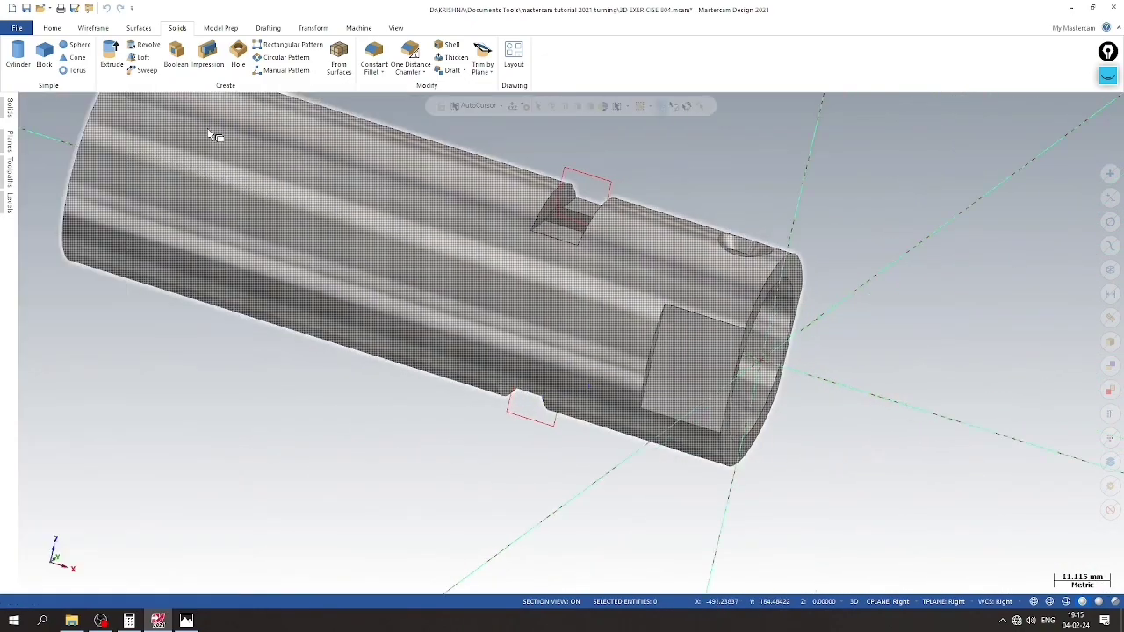
left_click(9, 203)
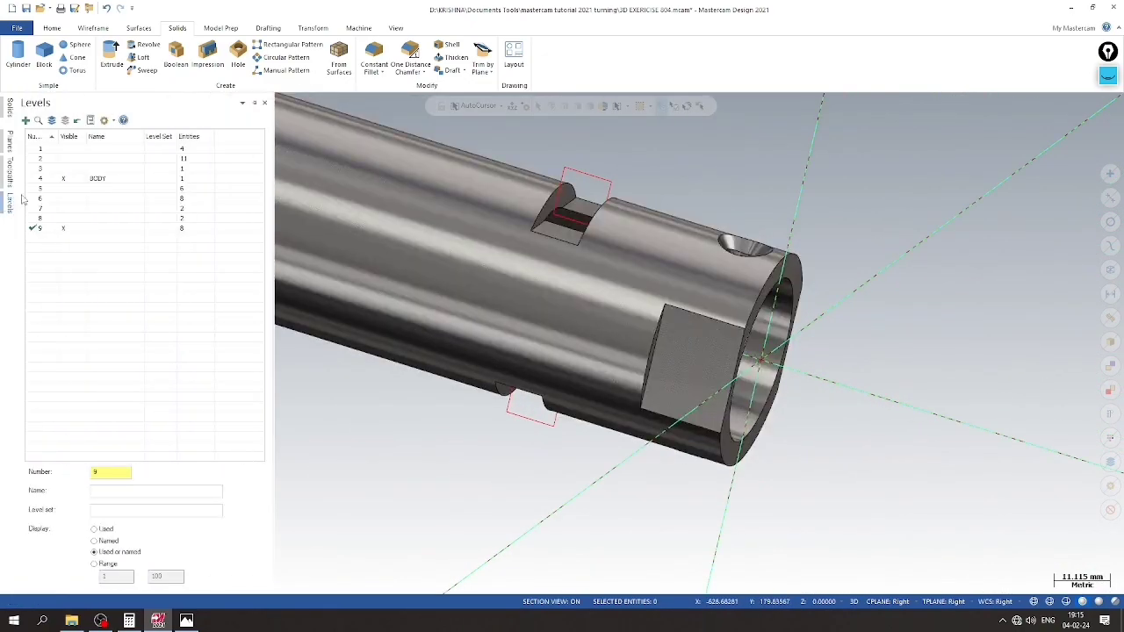
Hide level 9 with the slot sketch and return the slotted tube to isometric view
left_click(64, 231)
scroll(564, 454, "down", 3)
middle_click_drag(565, 453, 509, 416)
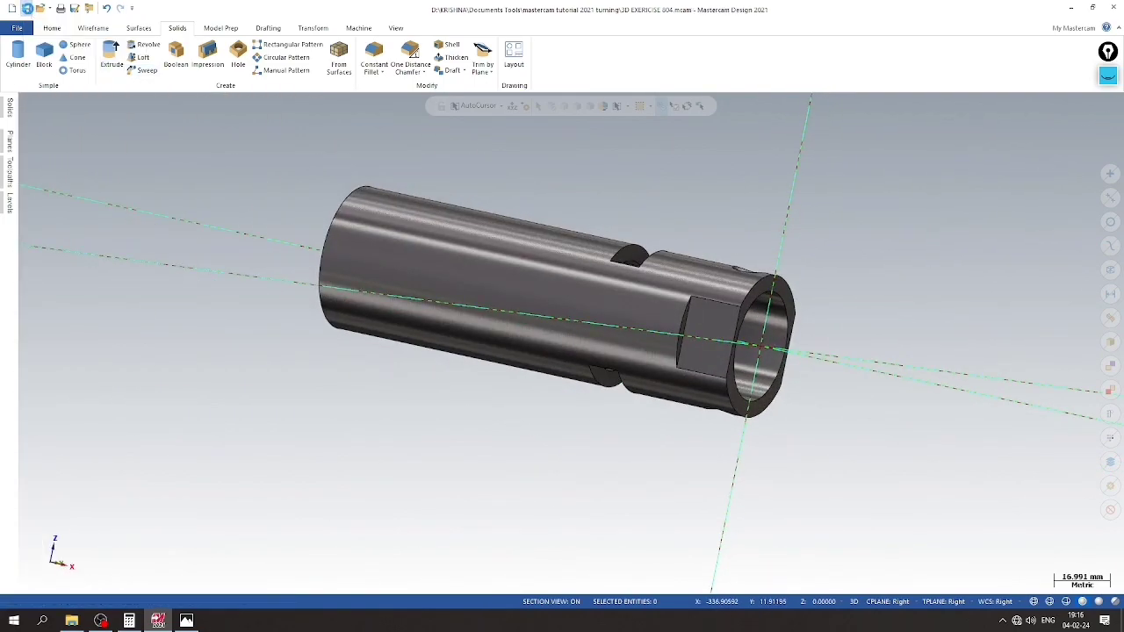
scroll(754, 182, "up", 2)
mouse_move(753, 183)
middle_mouse_down()
mouse_move(665, 409)
mouse_move(679, 308)
mouse_move(829, 344)
mouse_move(697, 319)
mouse_move(672, 346)
mouse_move(1104, 424)
mouse_move(690, 351)
mouse_move(728, 392)
mouse_move(691, 450)
mouse_move(279, 252)
middle_mouse_up()
scroll(690, 450, "down", 2)
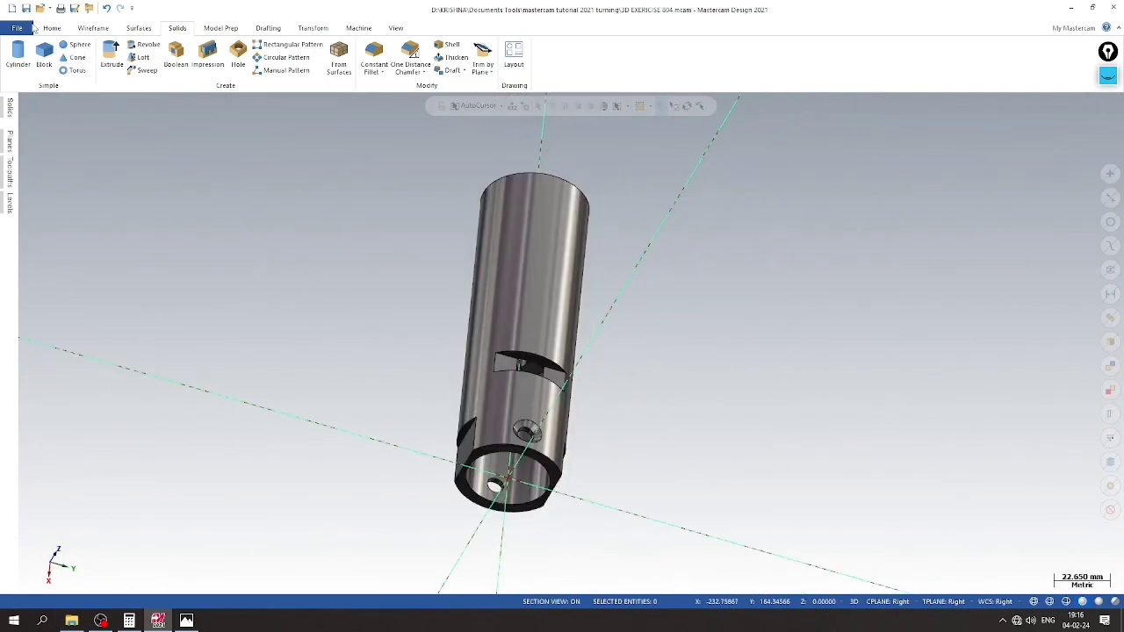
right_click(792, 233)
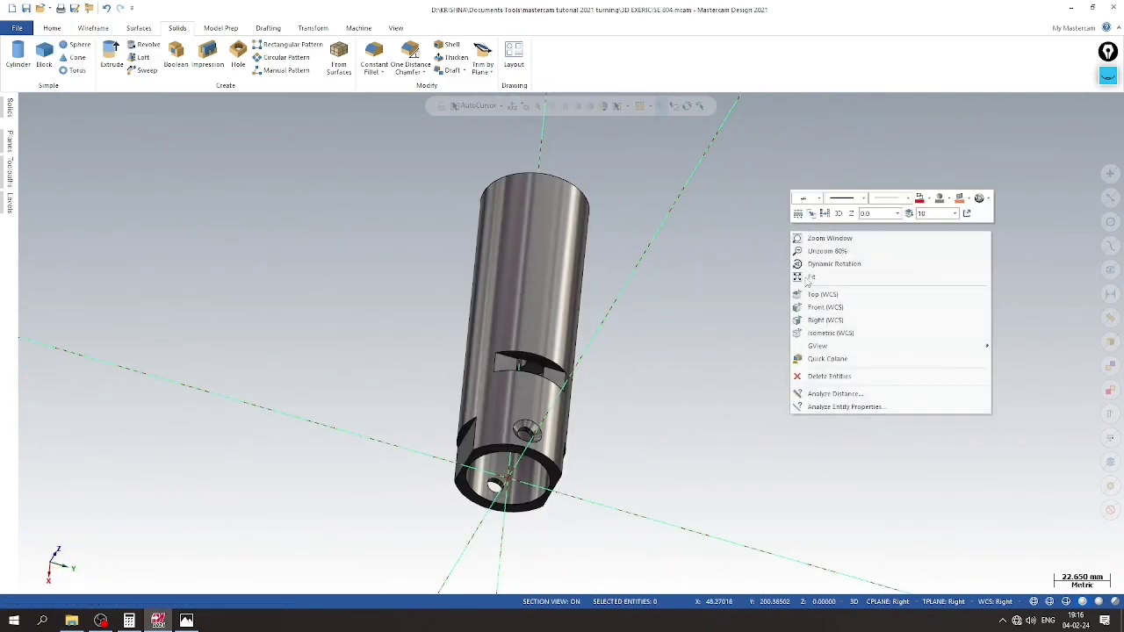
left_click(833, 334)
scroll(389, 305, "up", 2)
scroll(389, 305, "down", 2)
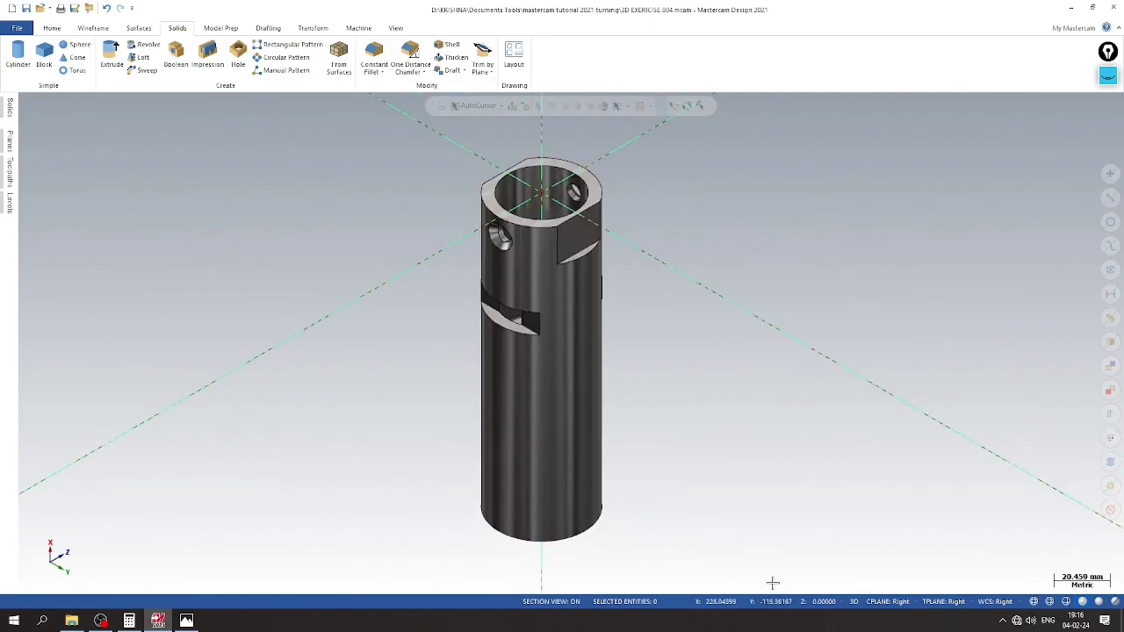
Set the construction plane, tool plane and WCS to Top, then view isometrically
left_click(885, 602)
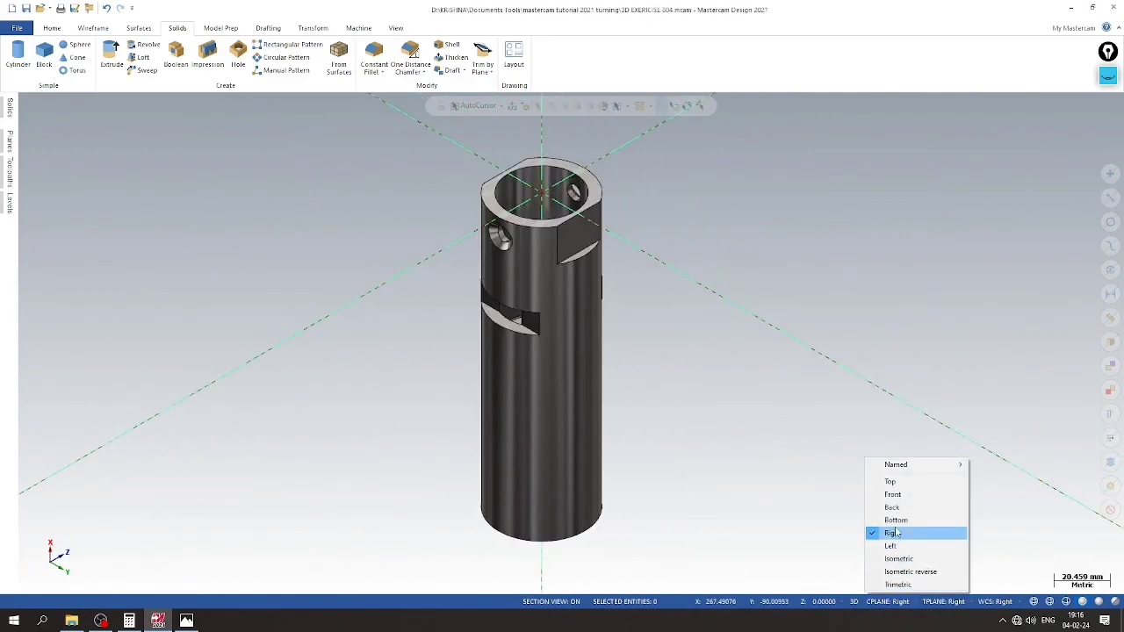
left_click(878, 477)
left_click(955, 605)
left_click(994, 603)
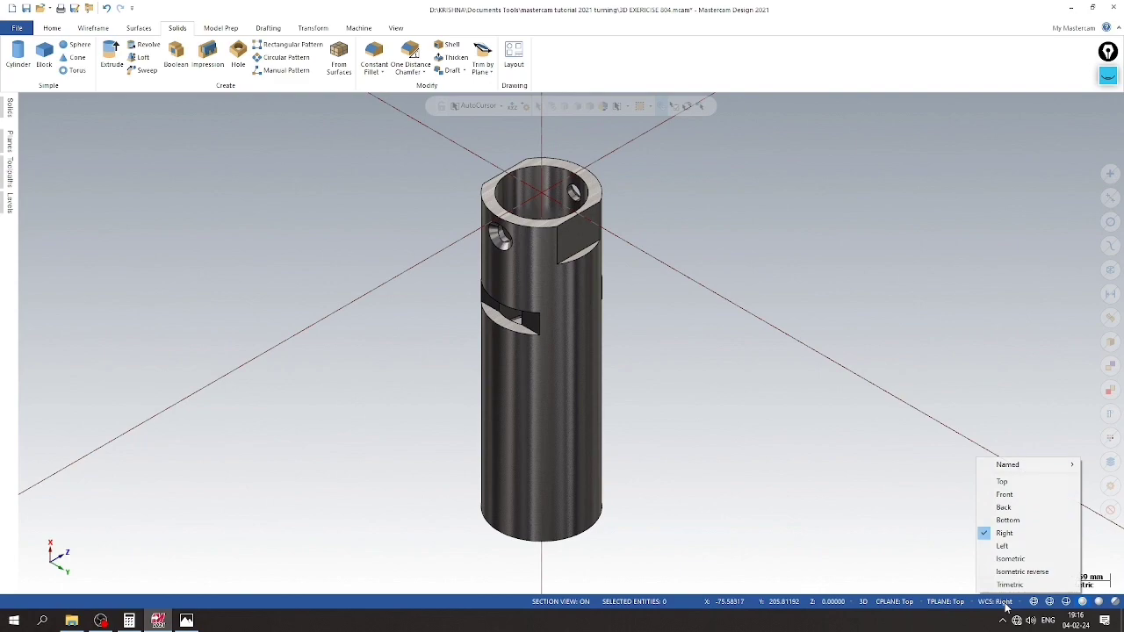
left_click(1002, 481)
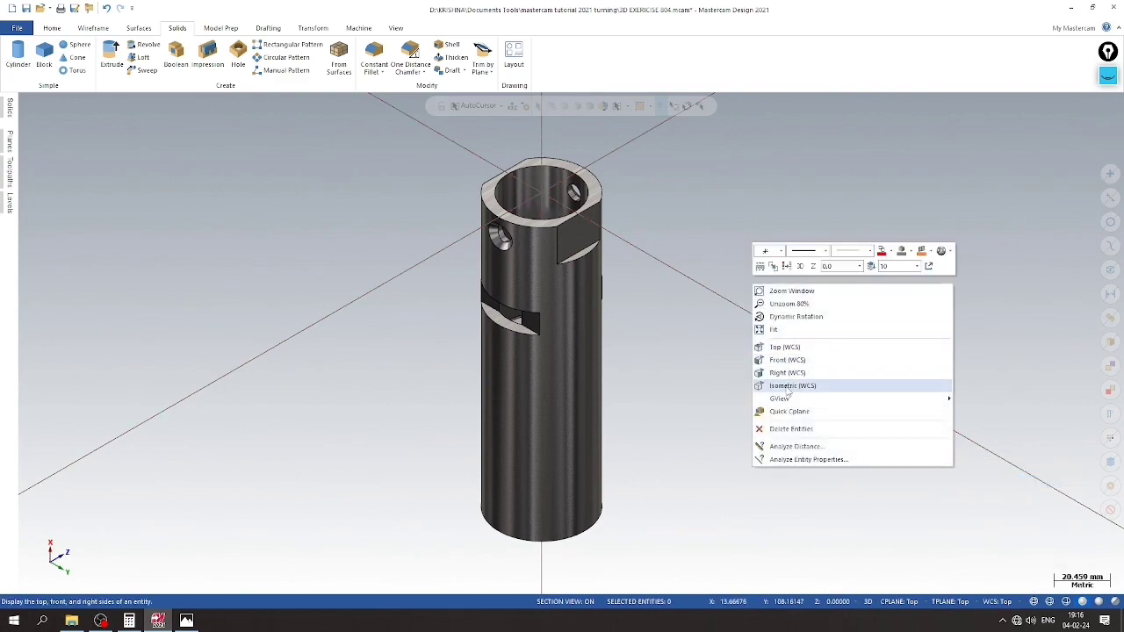
left_click(790, 386)
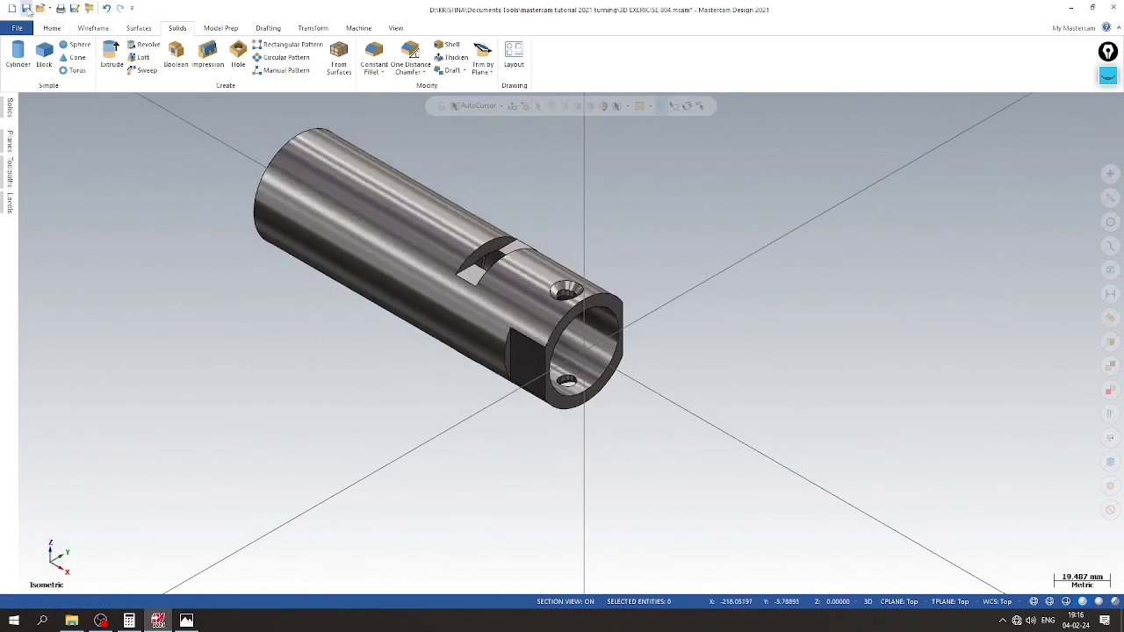
left_click(186, 620)
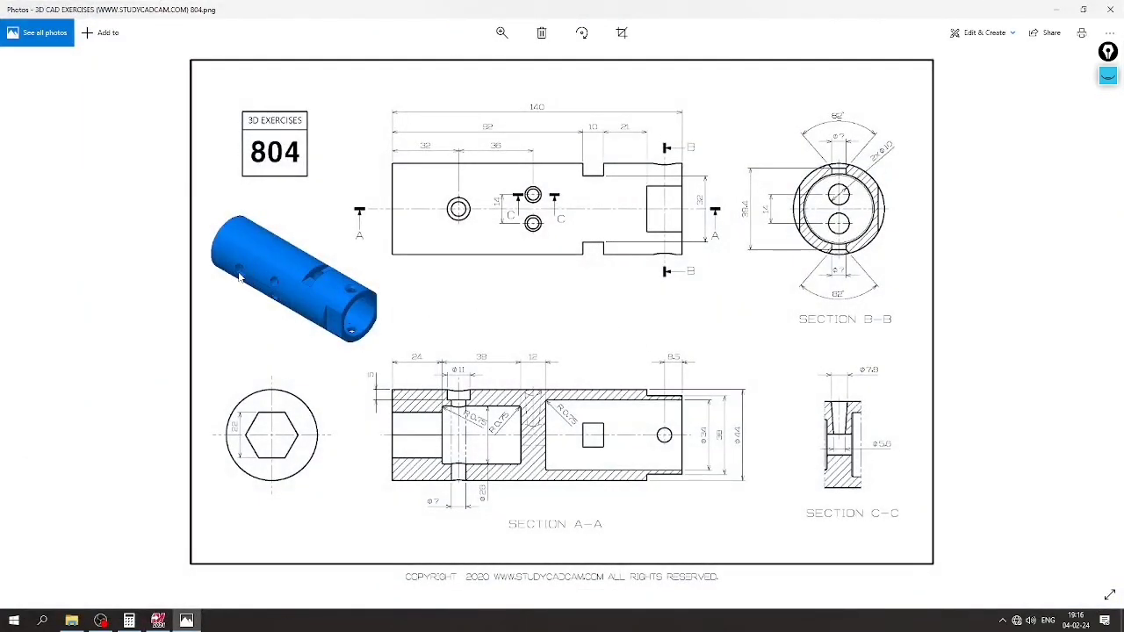
scroll(457, 395, "up", 3)
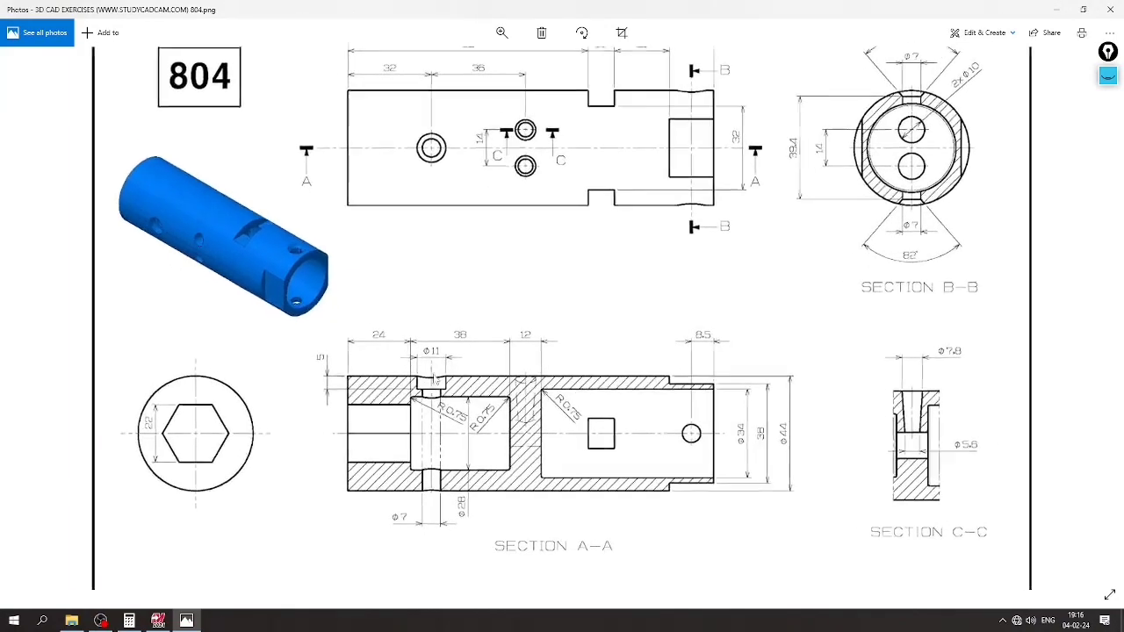
scroll(424, 397, "up", 2)
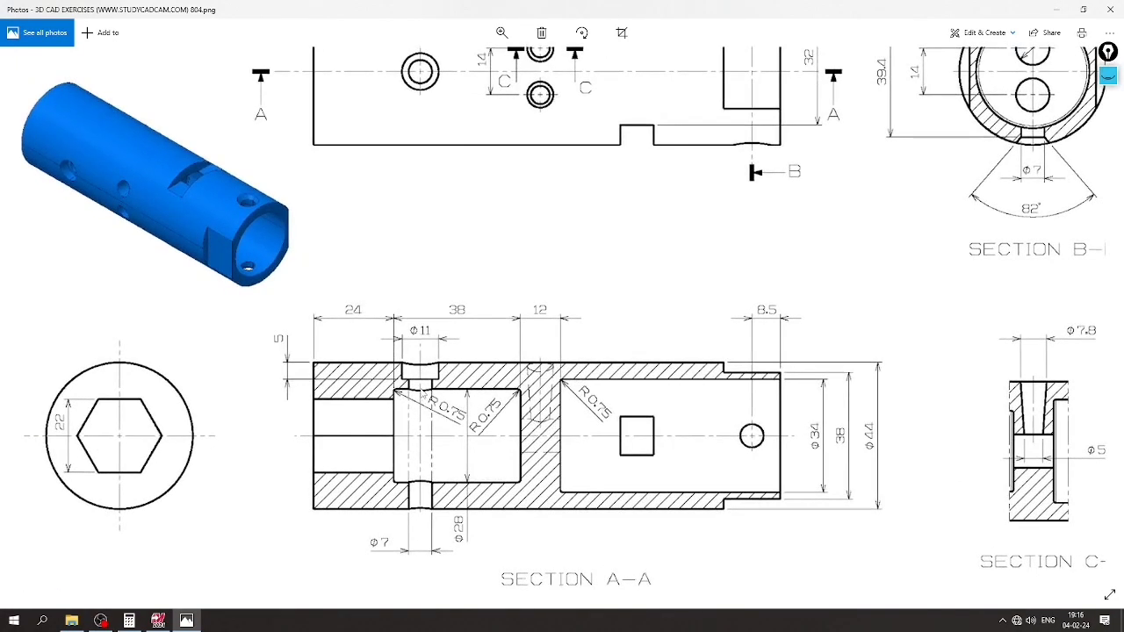
scroll(449, 439, "down", 5)
scroll(450, 439, "up", 4)
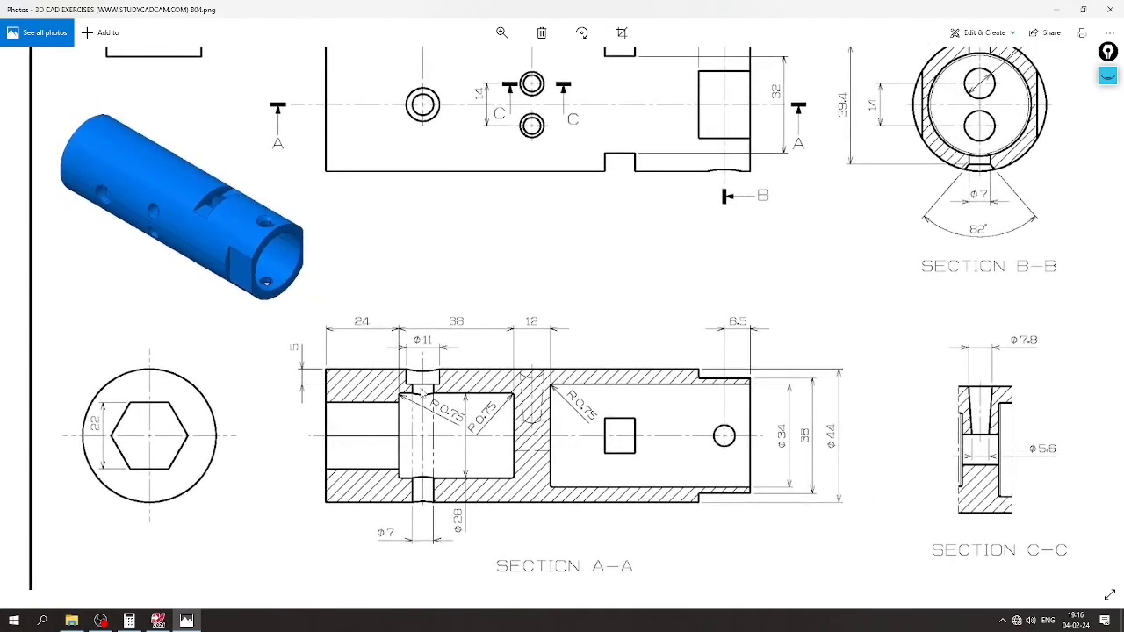
mouse_move(187, 621)
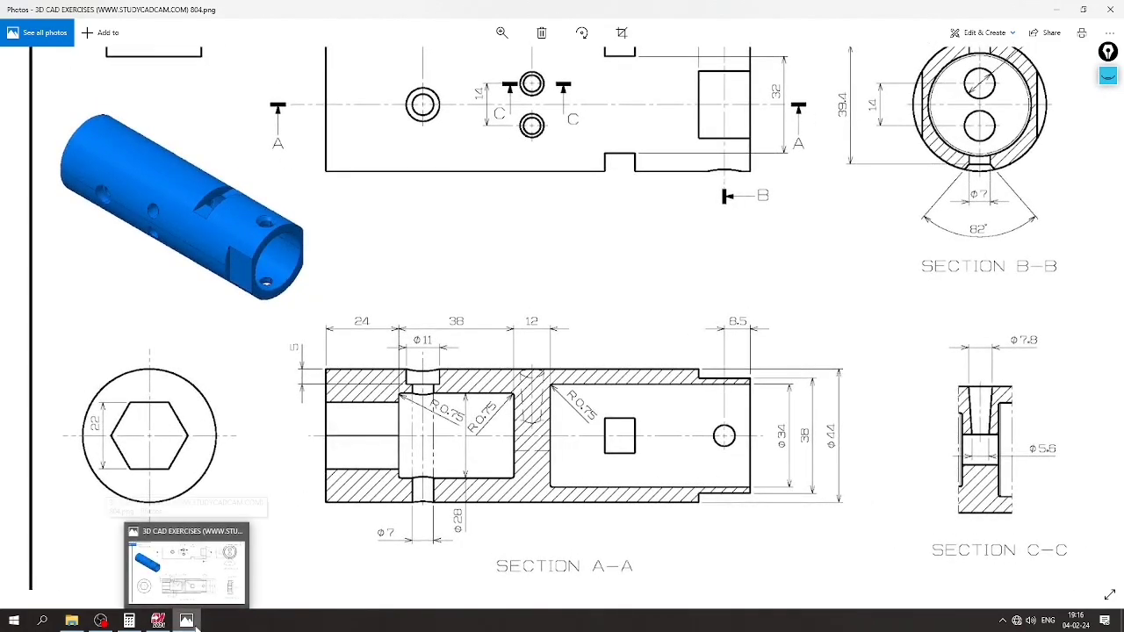
scroll(444, 412, "up", 1)
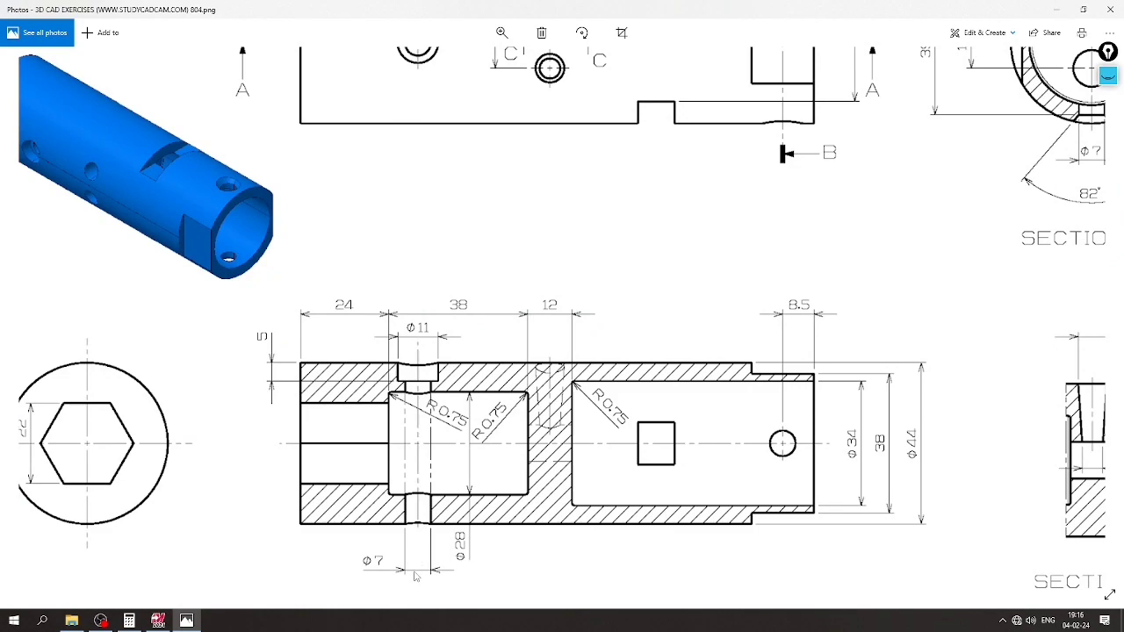
left_click(187, 621)
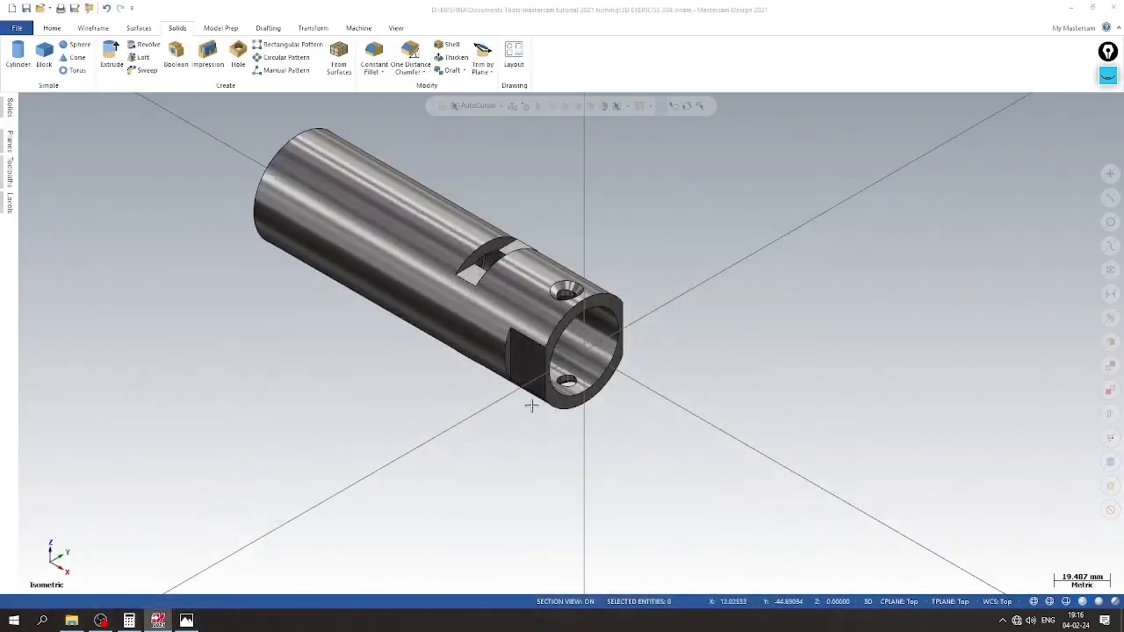
Switch to the Front view, set construction and tool planes to Front, and show wireframe edges
right_click(739, 257)
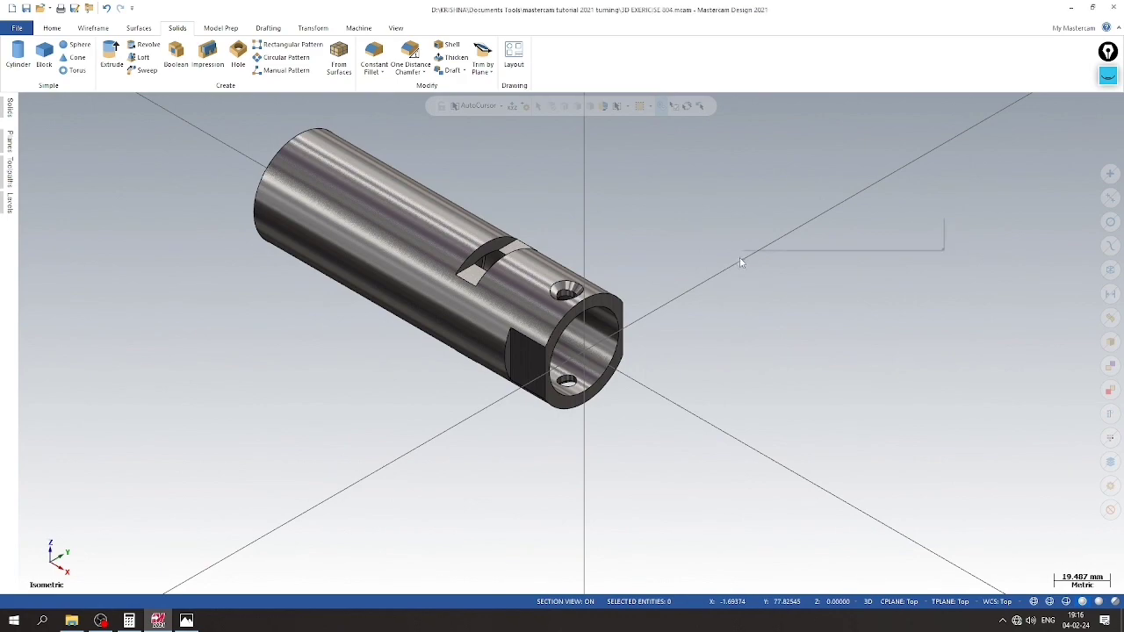
key("Escape")
key("alt+2")
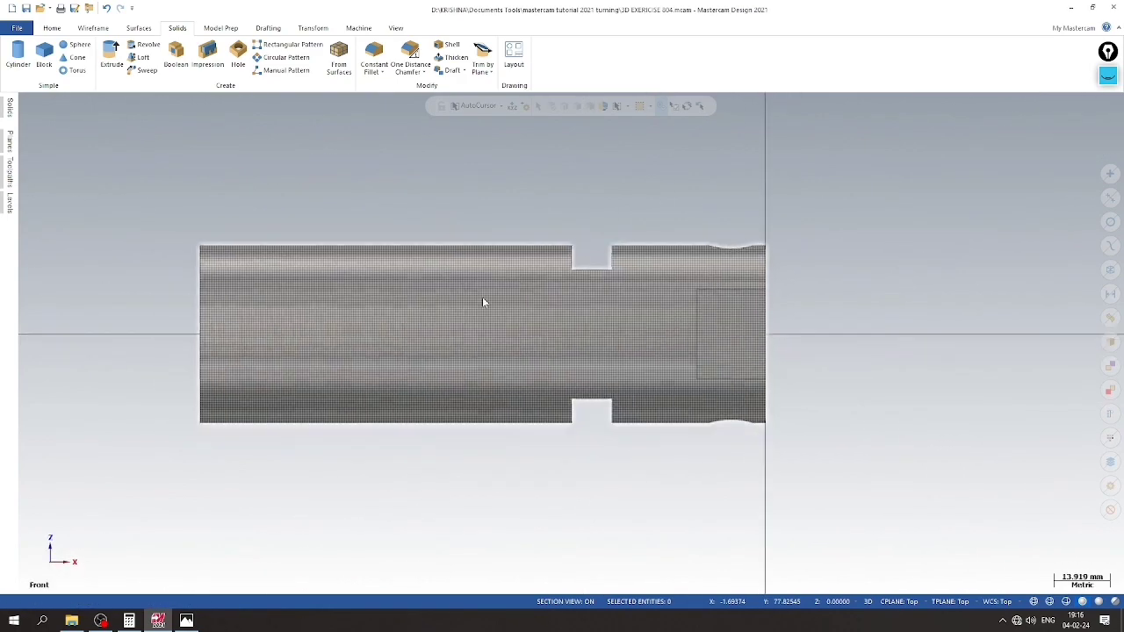
left_click(898, 602)
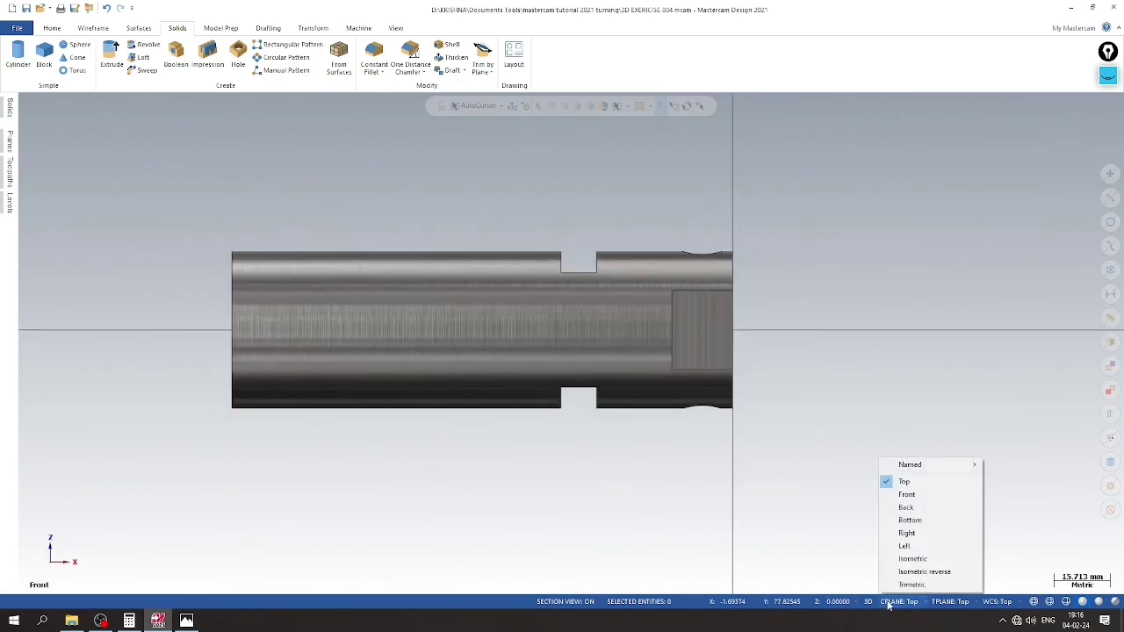
left_click(915, 496)
scroll(459, 249, "down", 2)
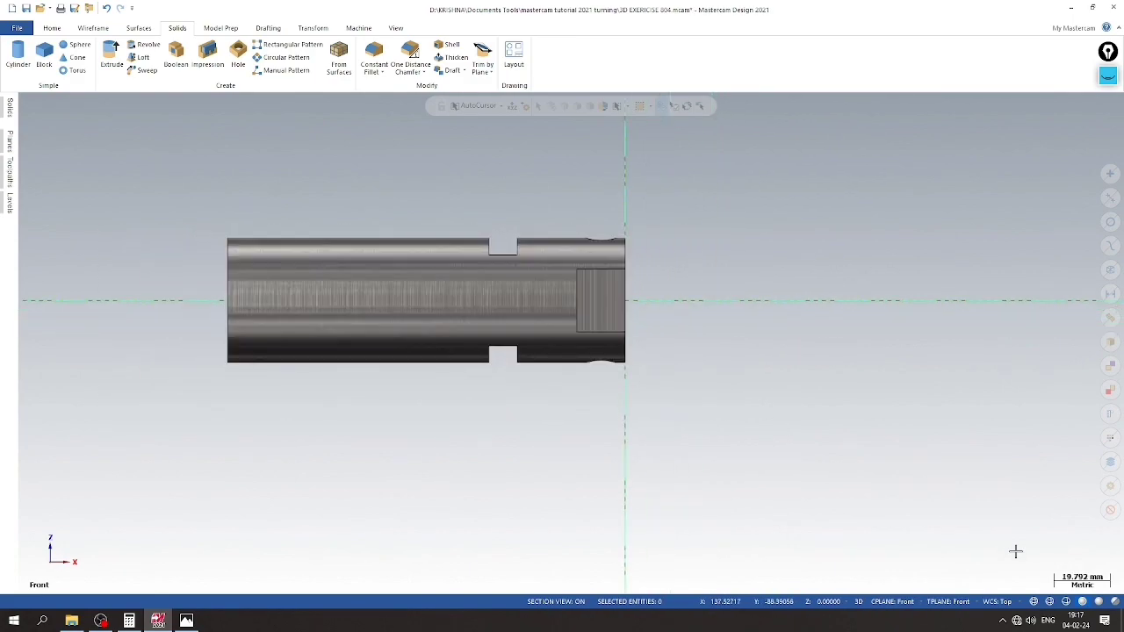
left_click(1033, 602)
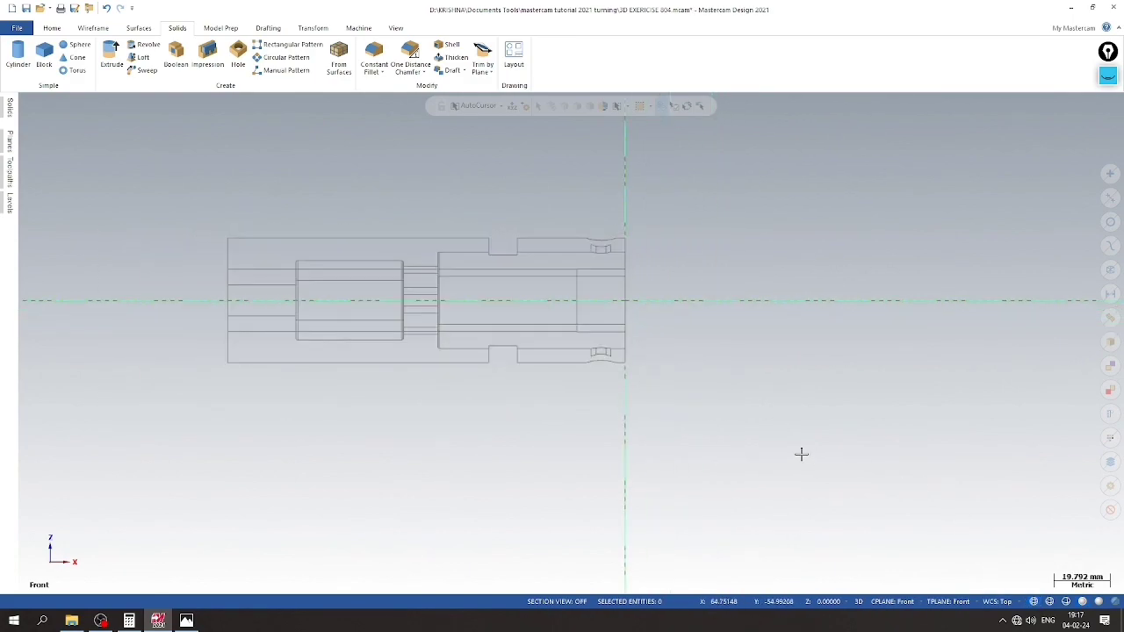
left_click(10, 203)
scroll(682, 241, "up", 2)
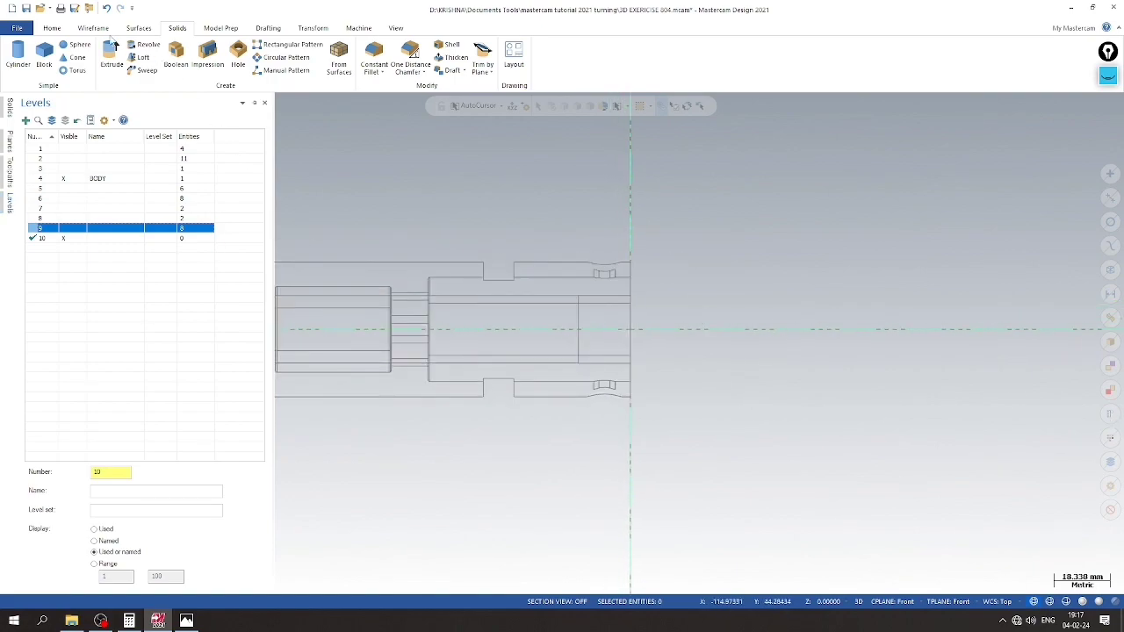
Draw a 7 mm and an 11 mm diameter circle, both centred at the origin
left_click(94, 28)
left_click(199, 57)
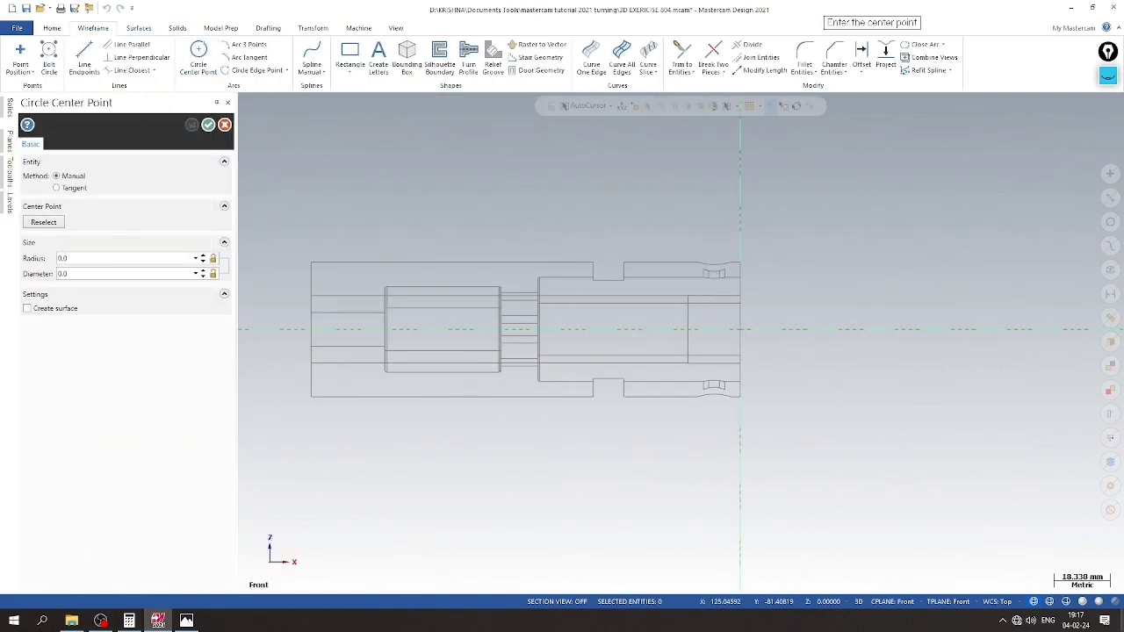
left_click(739, 330)
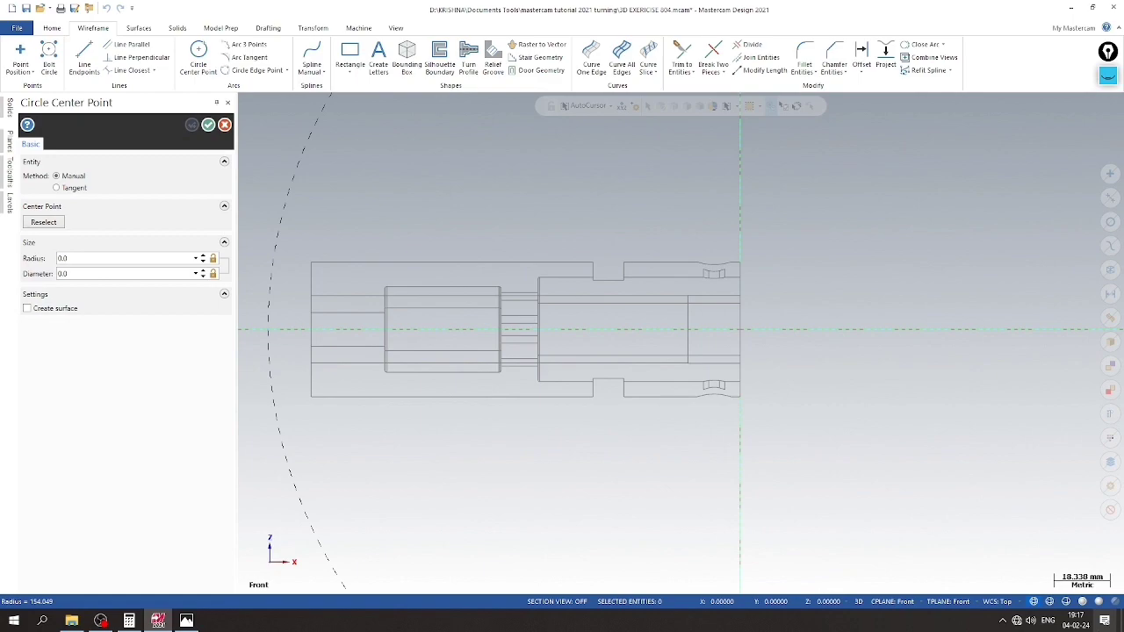
left_click(761, 321)
double_click(85, 274)
type("7")
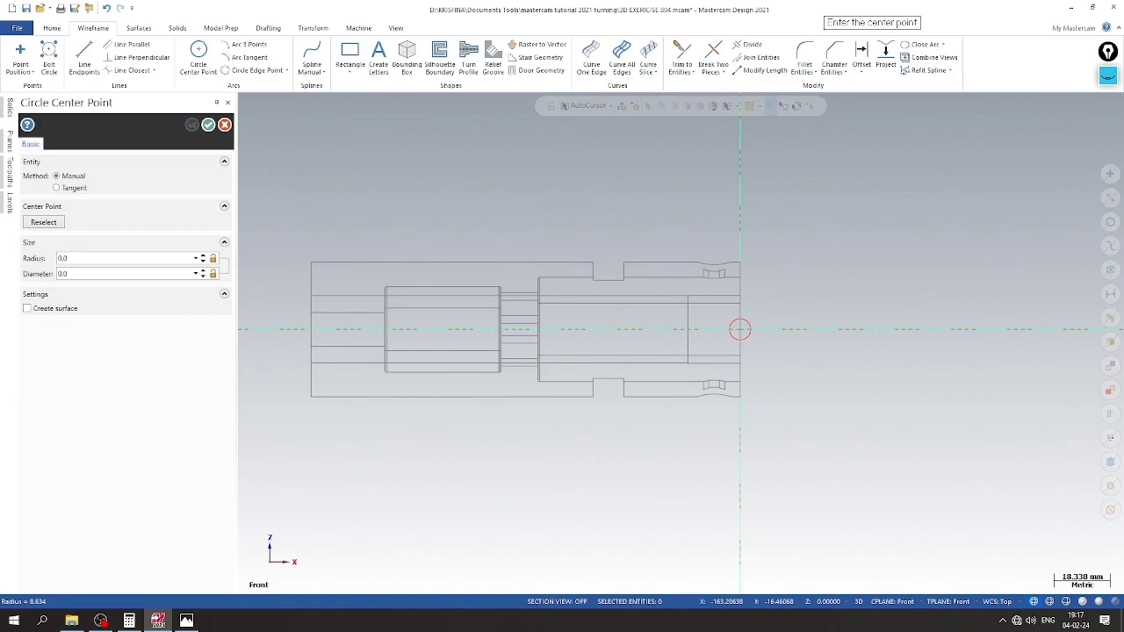
left_click(740, 351)
double_click(122, 274)
type("11")
key("Return")
left_click(186, 621)
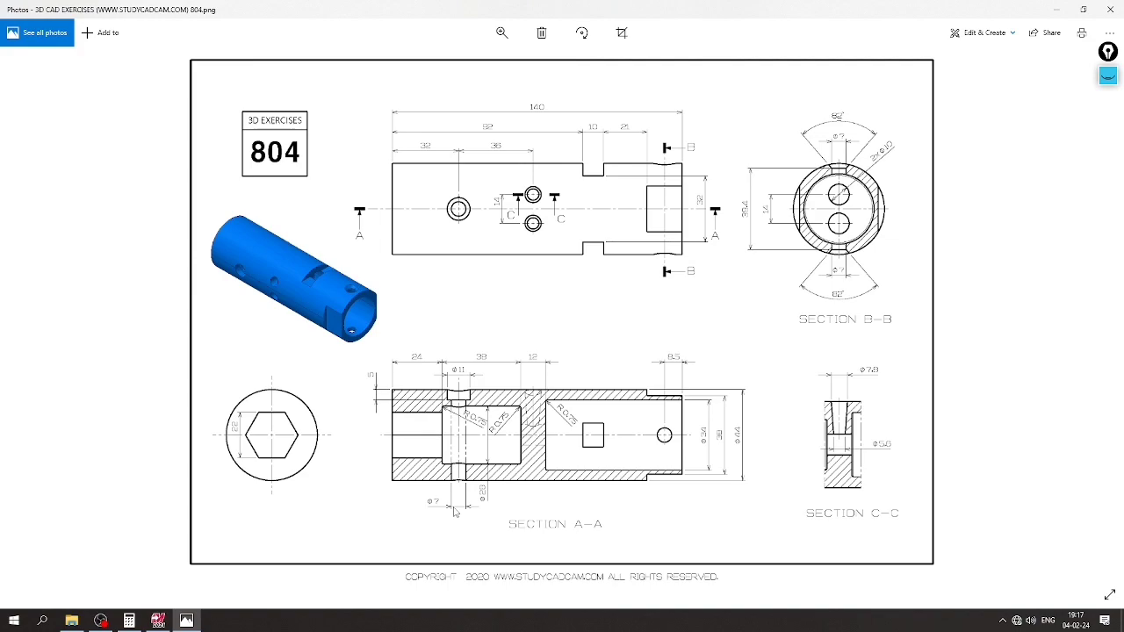
Finish the concentric circles at the tube's end centre in Mastercam
left_click(187, 621)
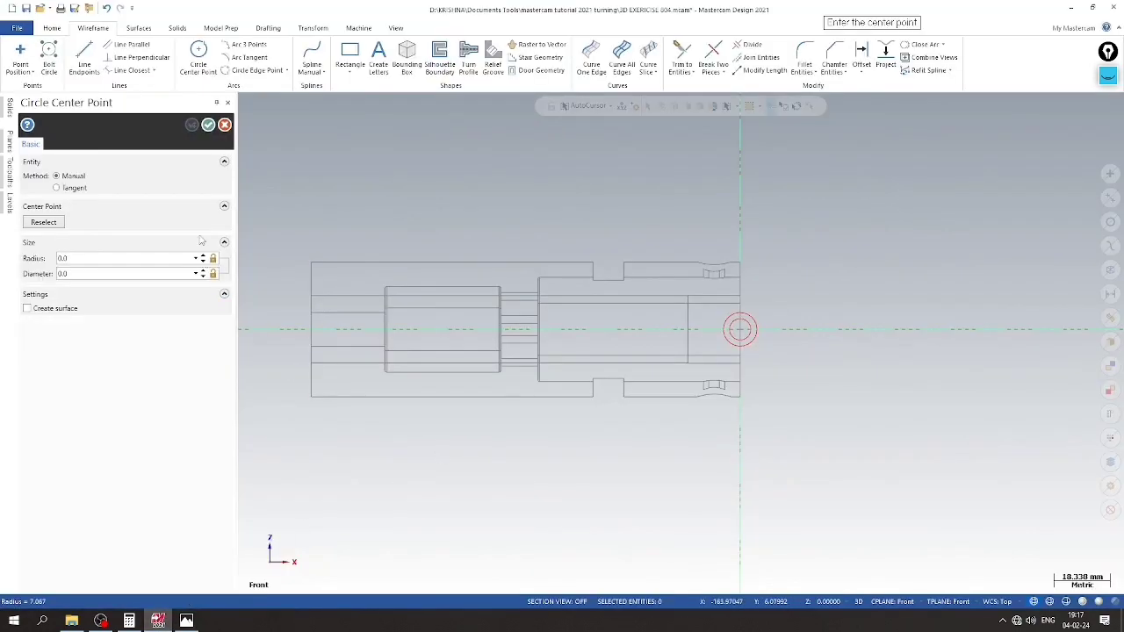
left_click(209, 124)
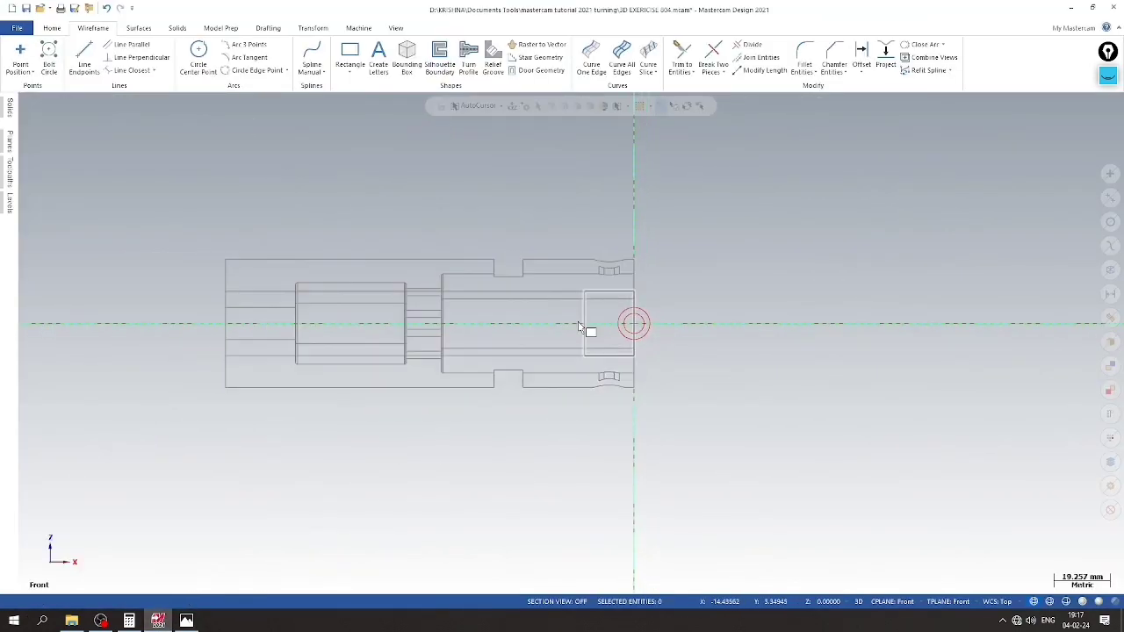
scroll(254, 340, "up", 2)
scroll(258, 321, "down", 1)
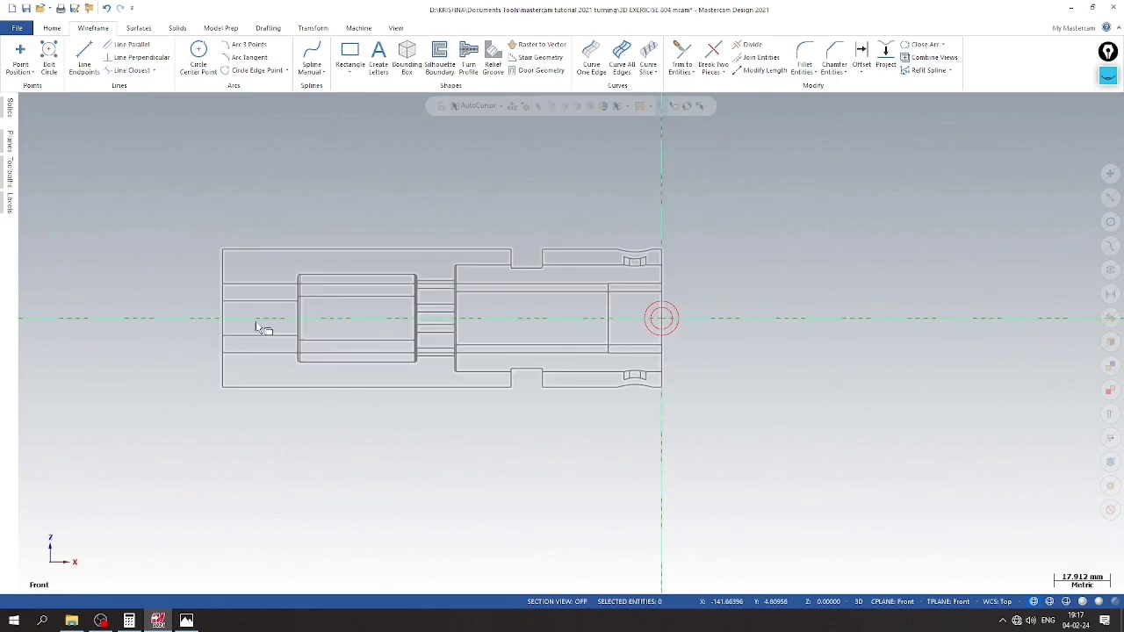
Zoom in and out on Section A-A of the 804 drawing in Photos
left_click(187, 621)
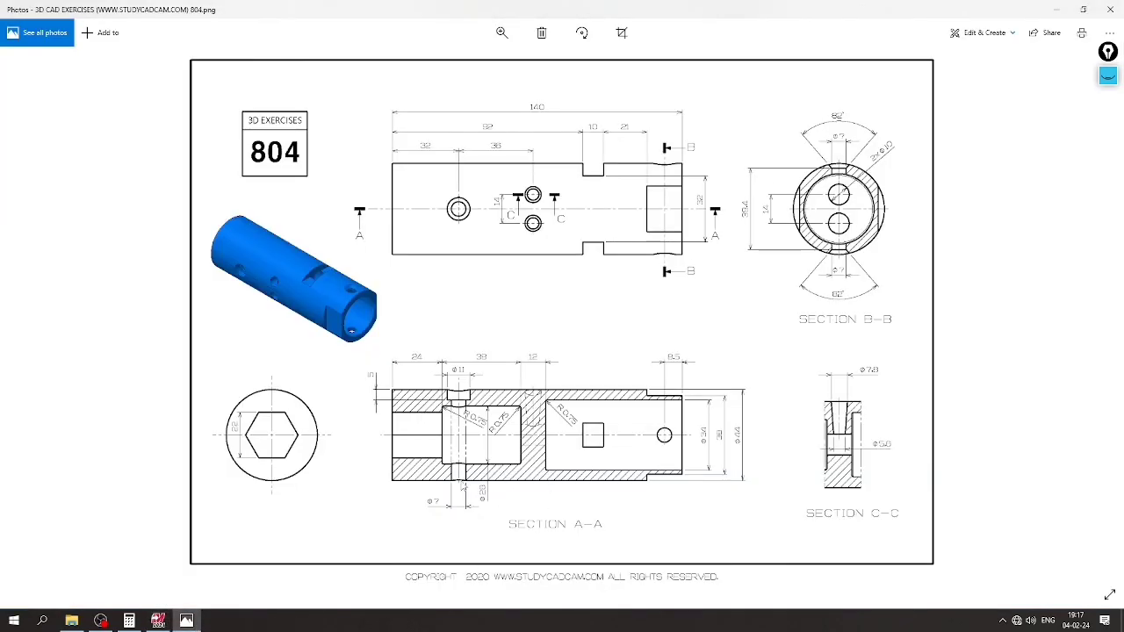
scroll(561, 500, "up", 3)
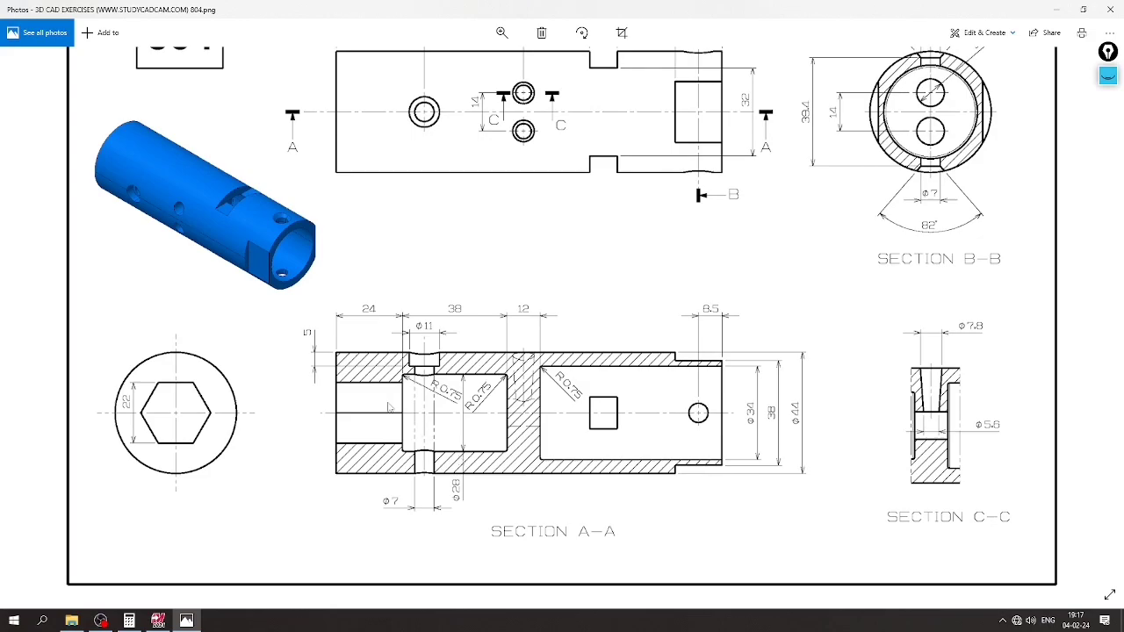
scroll(387, 383, "up", 1)
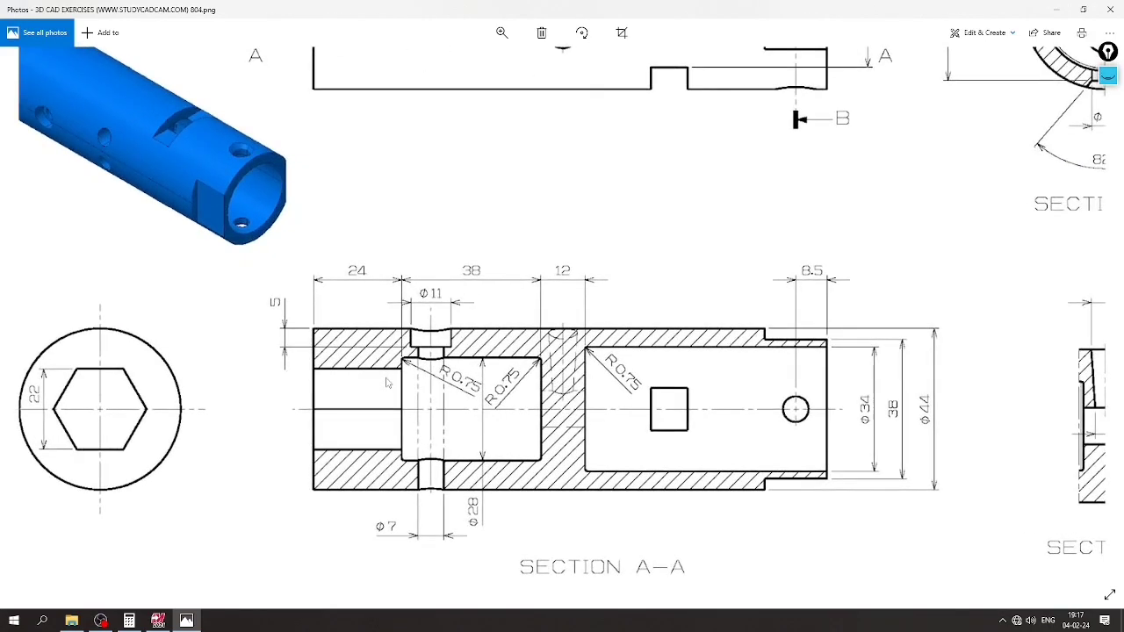
scroll(386, 383, "down", 4)
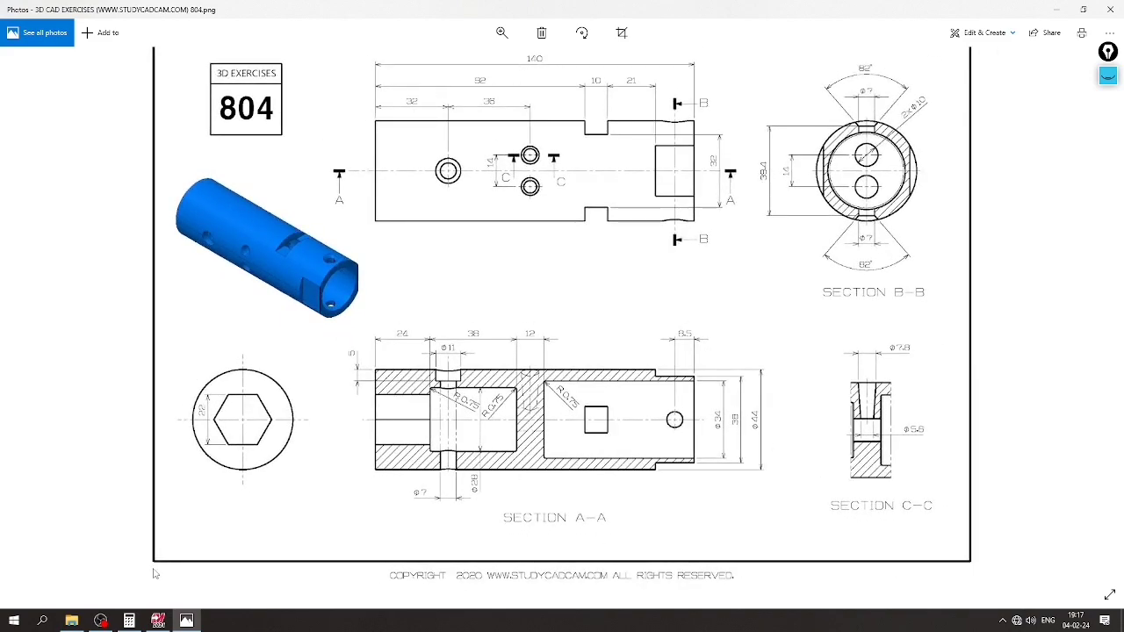
Calculate 140 − 32 = 108 in Calculator
left_click(129, 621)
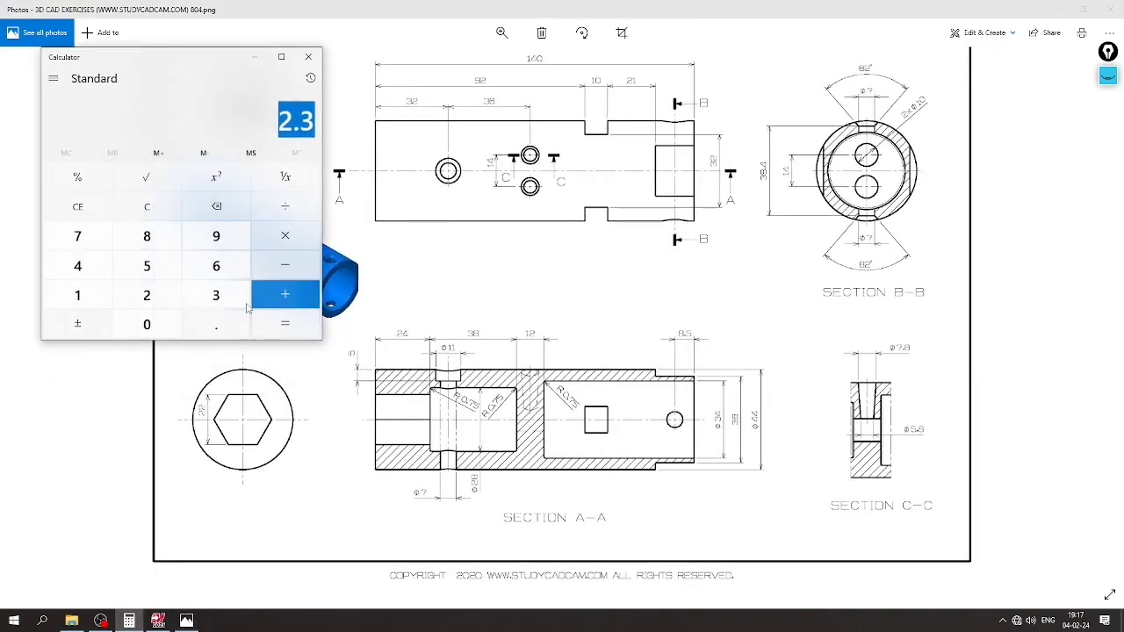
left_click(149, 205)
left_click(77, 295)
left_click(77, 265)
left_click(162, 323)
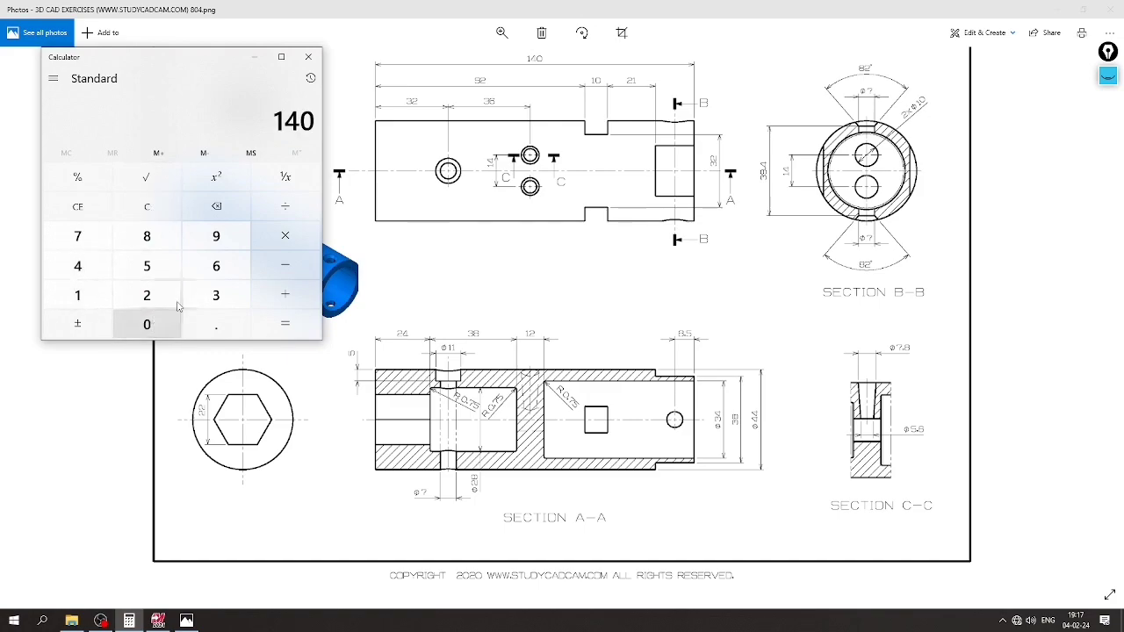
left_click(284, 265)
left_click(216, 295)
left_click(147, 295)
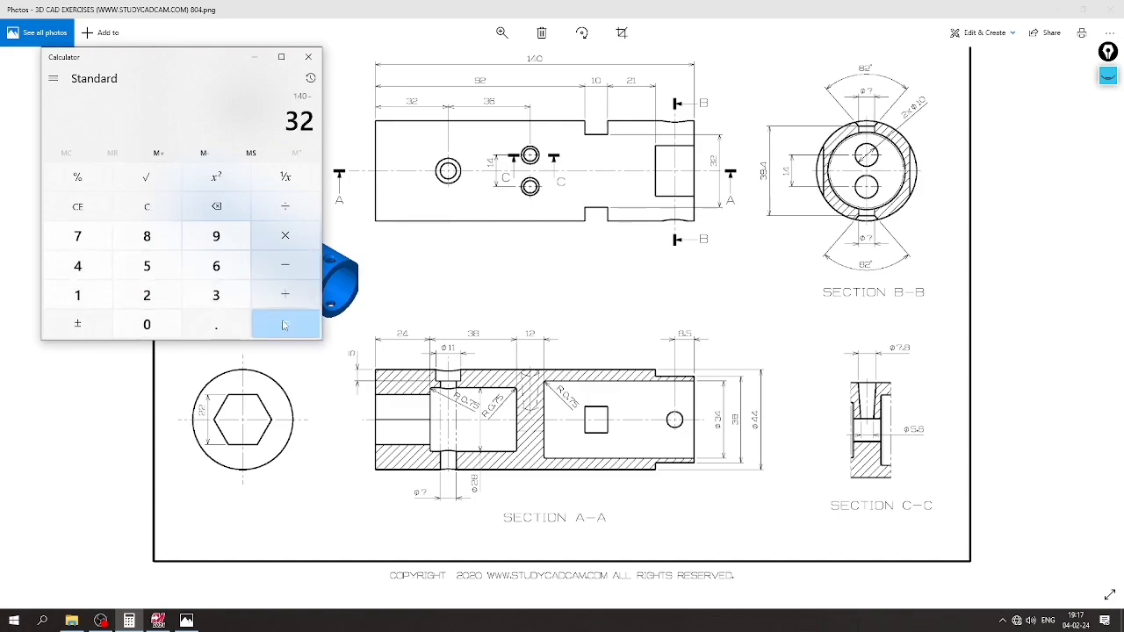
left_click(283, 324)
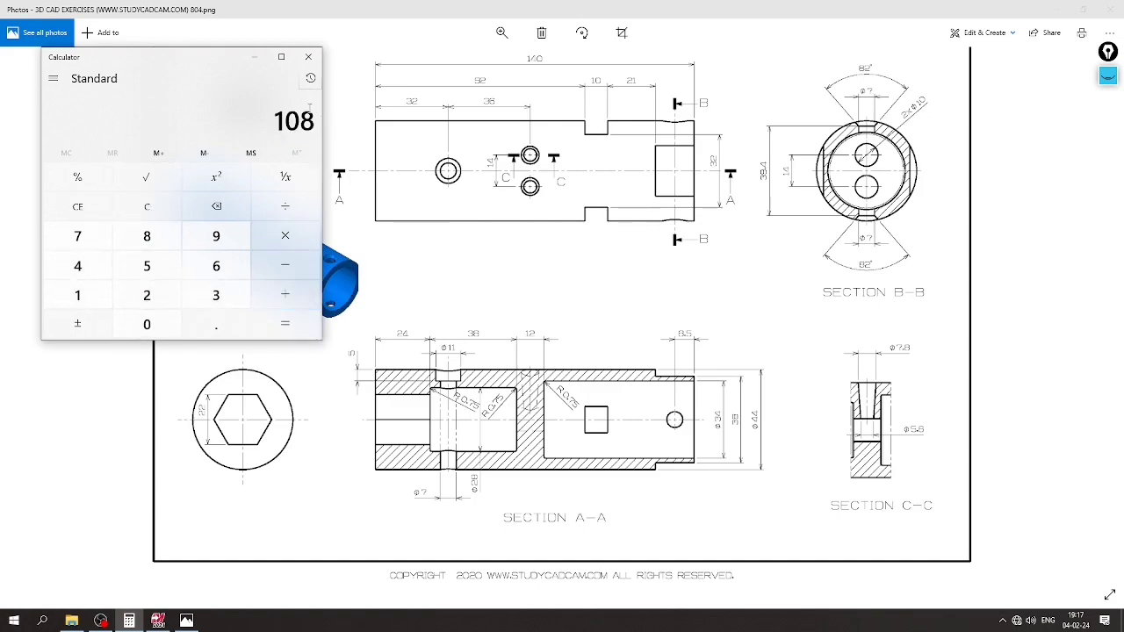
Back in Mastercam, window-select the two circles at the tube's end
left_click(257, 56)
left_click(158, 619)
left_click_drag(723, 351, 624, 295)
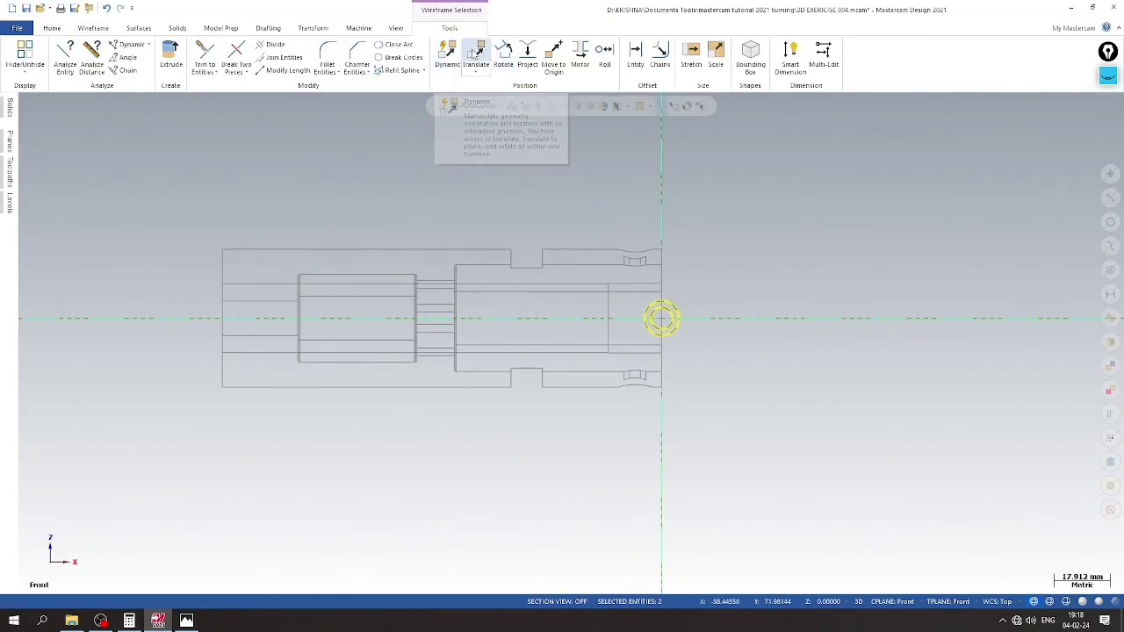
Translate the two circles along X with a Delta X of -108
left_click(475, 58)
left_click_drag(801, 318, 433, 317)
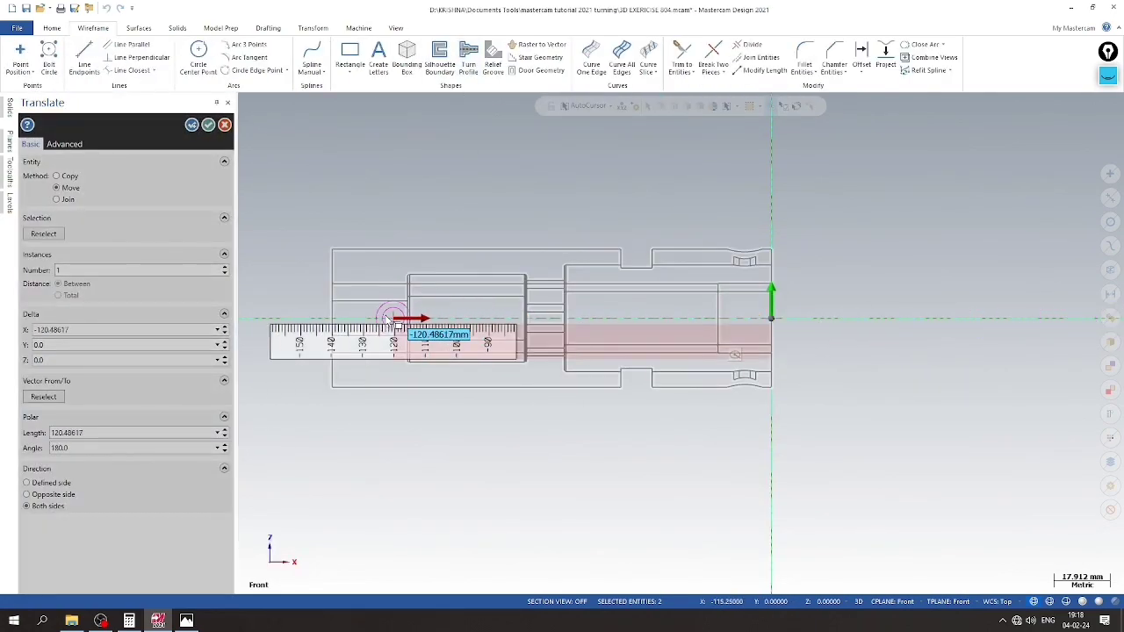
left_click(87, 330)
left_click(102, 330)
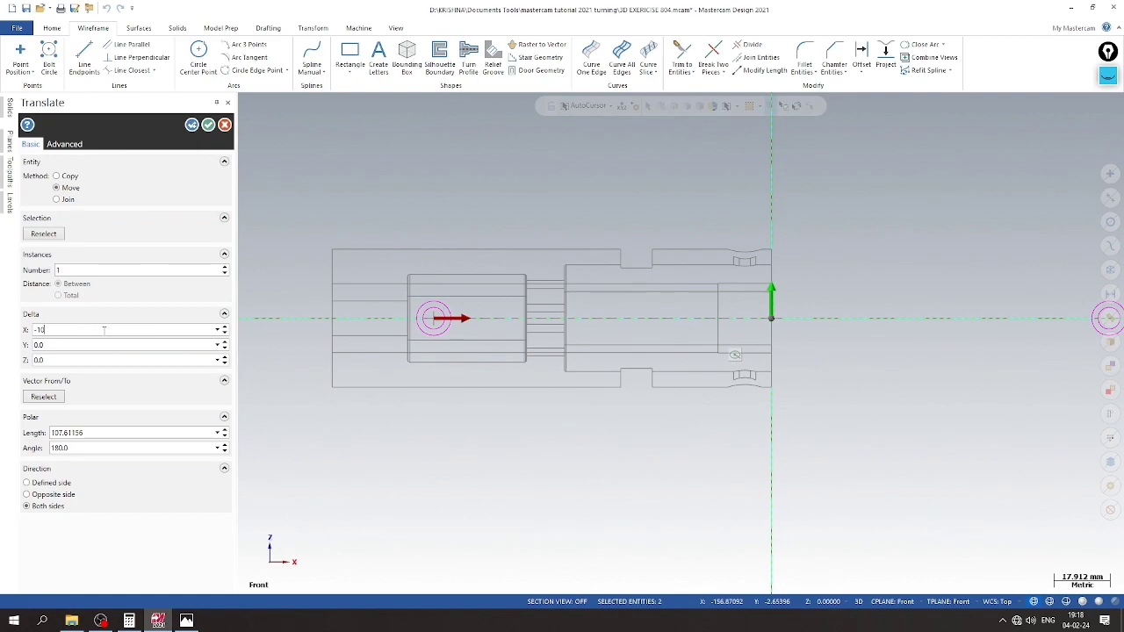
key("Return")
left_click(207, 124)
In Top view, select and remove the stray circle copy on the right
right_click(420, 222)
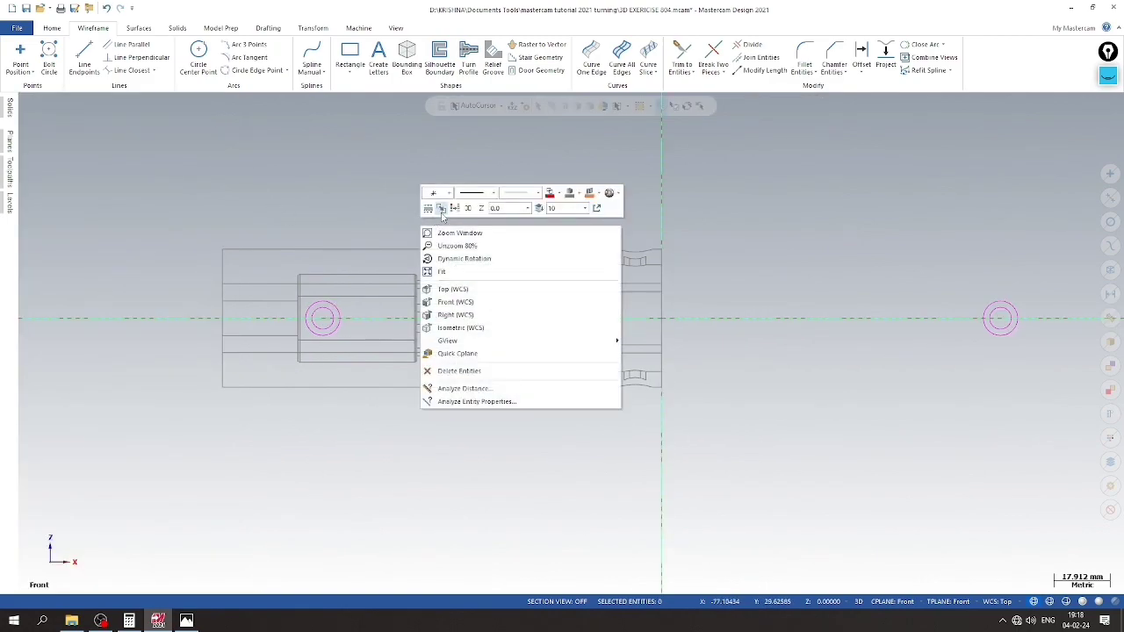
right_click(797, 307)
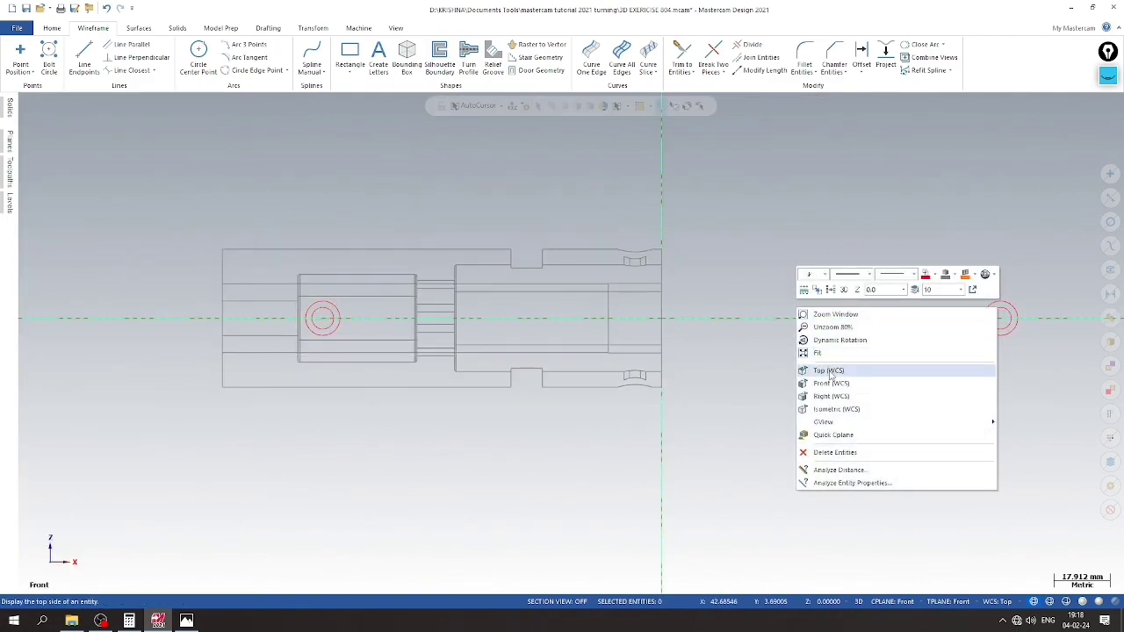
left_click(830, 370)
left_click_drag(741, 251, 859, 383)
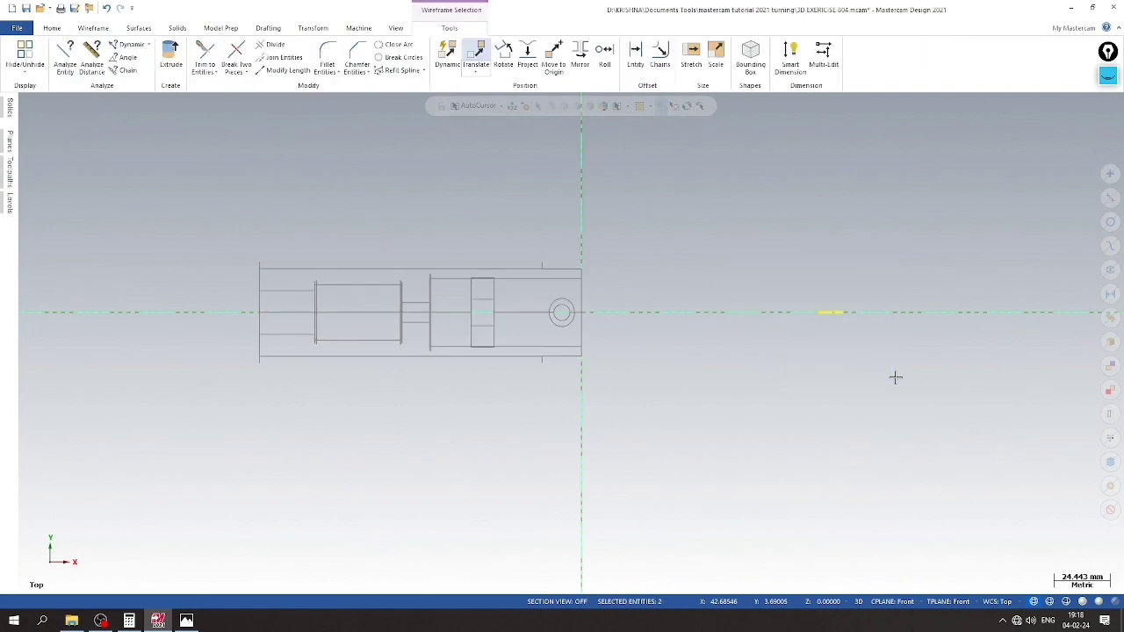
key("Escape")
Set the construction plane to Top and return to the Top view
right_click(700, 248)
left_click(728, 350)
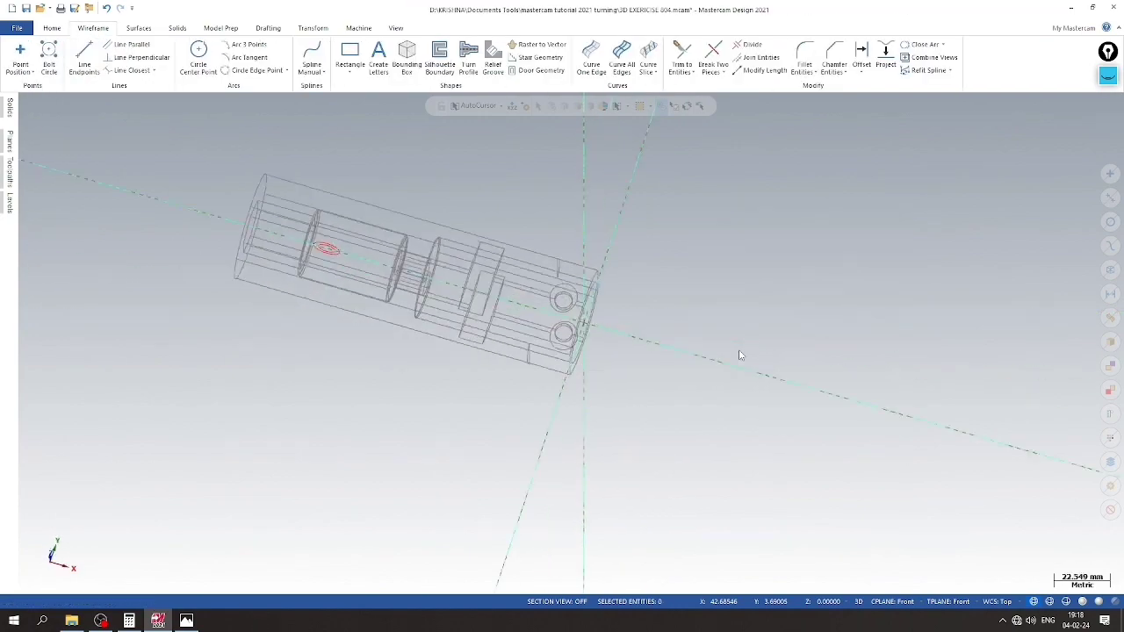
scroll(635, 393, "up", 1)
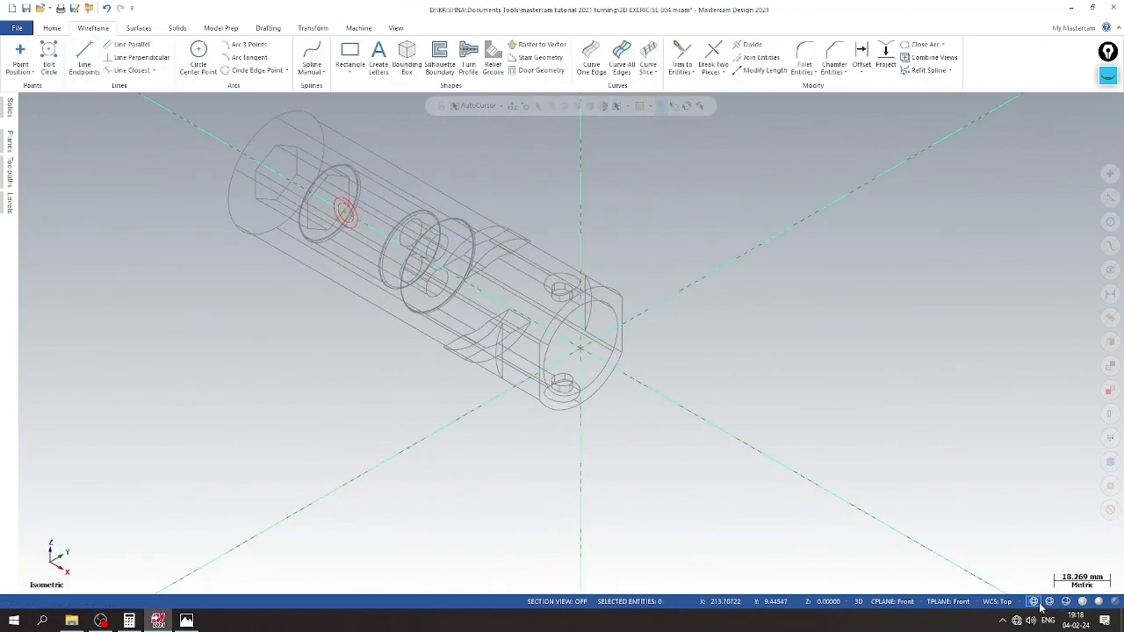
left_click(897, 602)
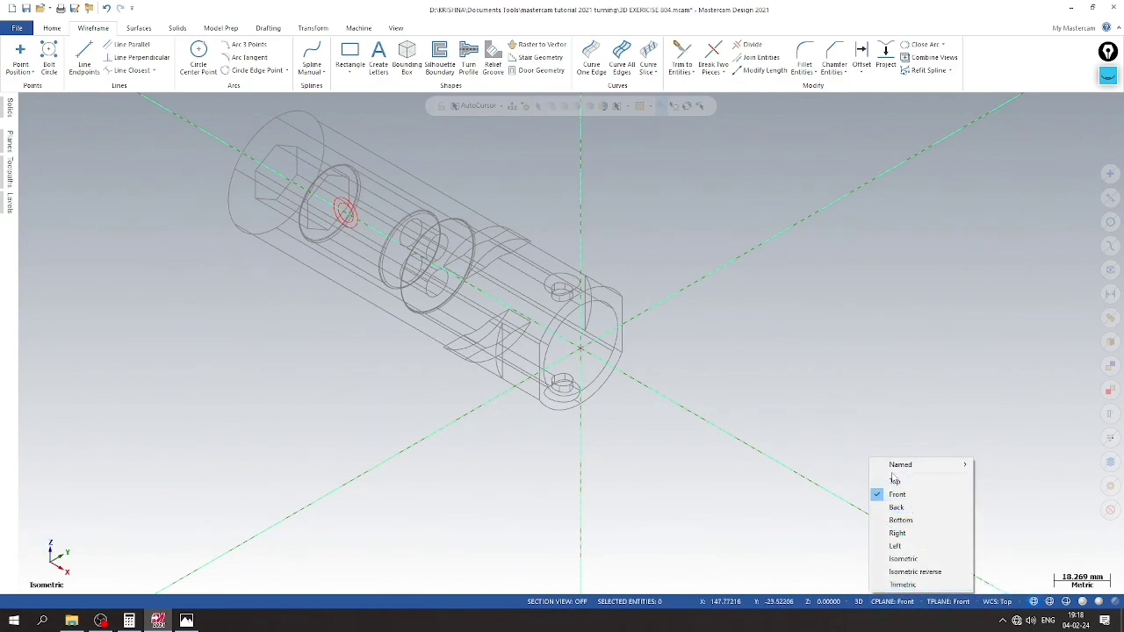
left_click(892, 482)
right_click(716, 251)
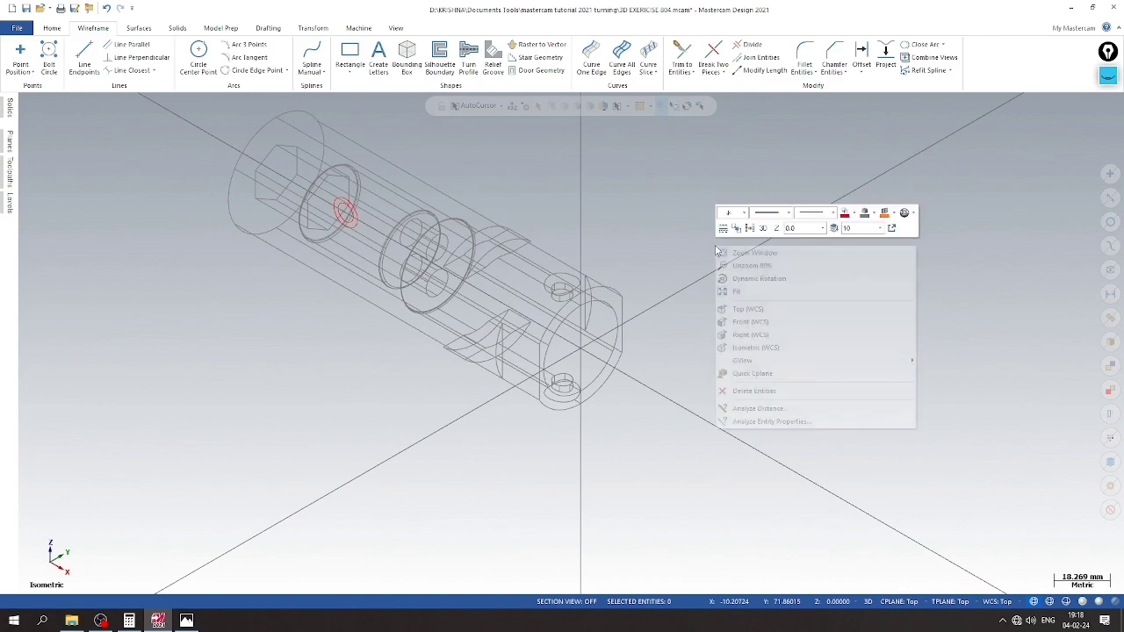
left_click(747, 309)
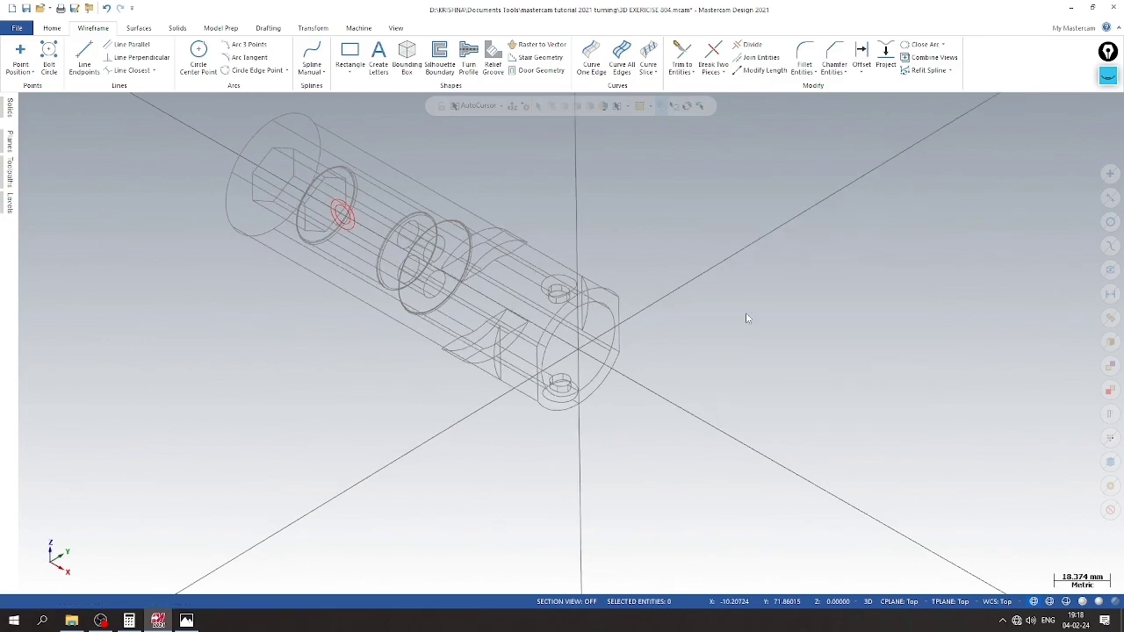
left_click(186, 621)
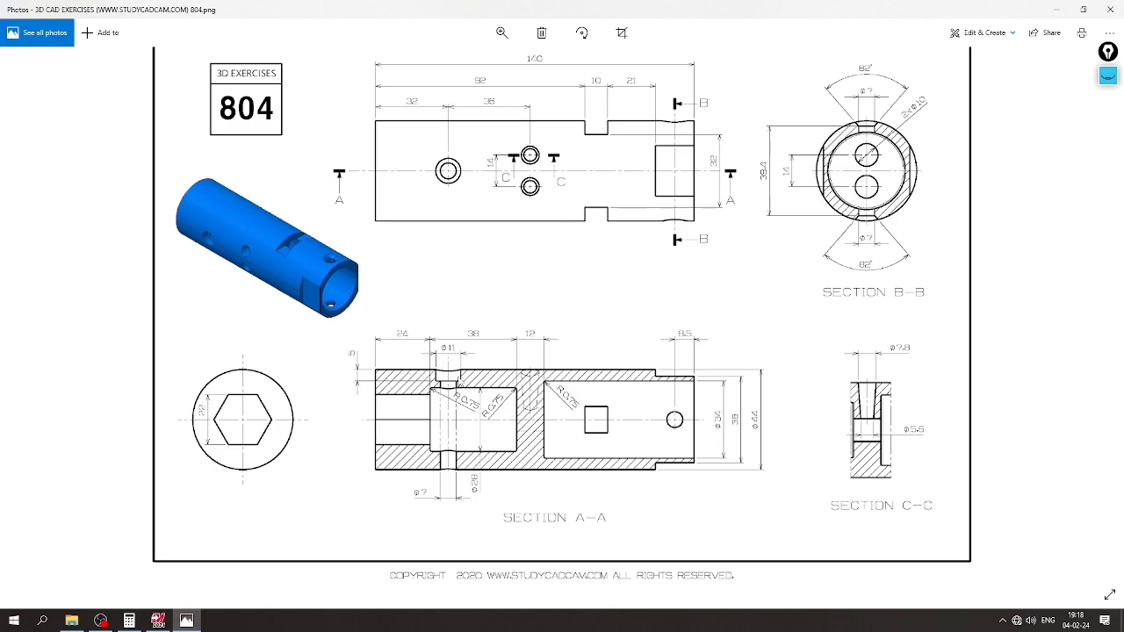
Window-select the two edge-on circles and translate them in Y, entering Delta Y 44
left_click(186, 621)
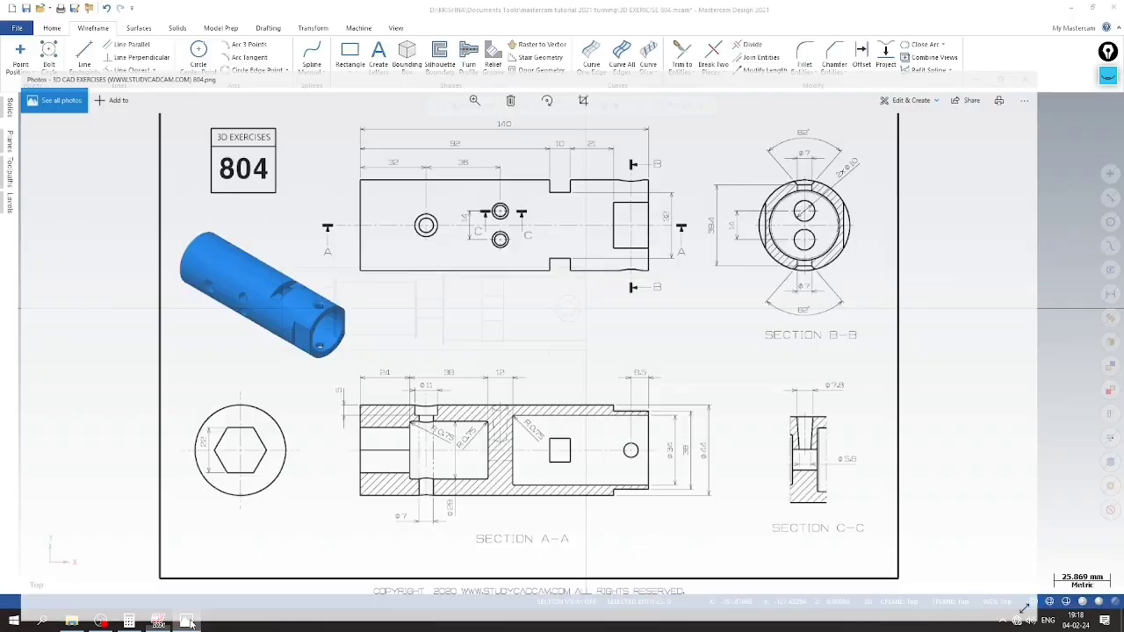
left_click_drag(182, 268, 394, 358)
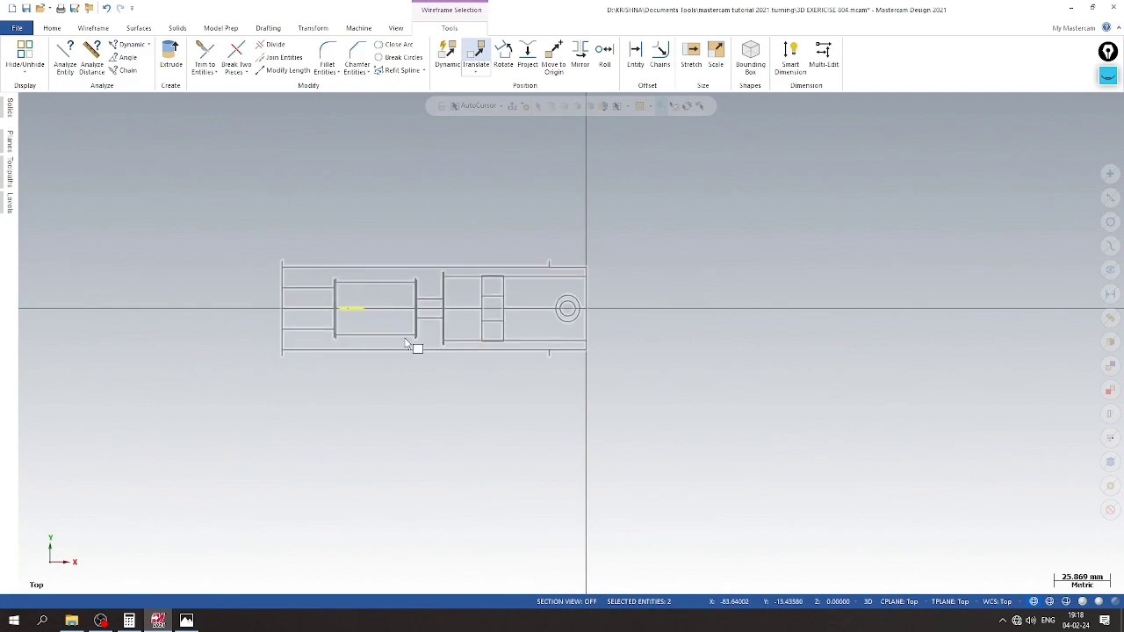
left_click(479, 58)
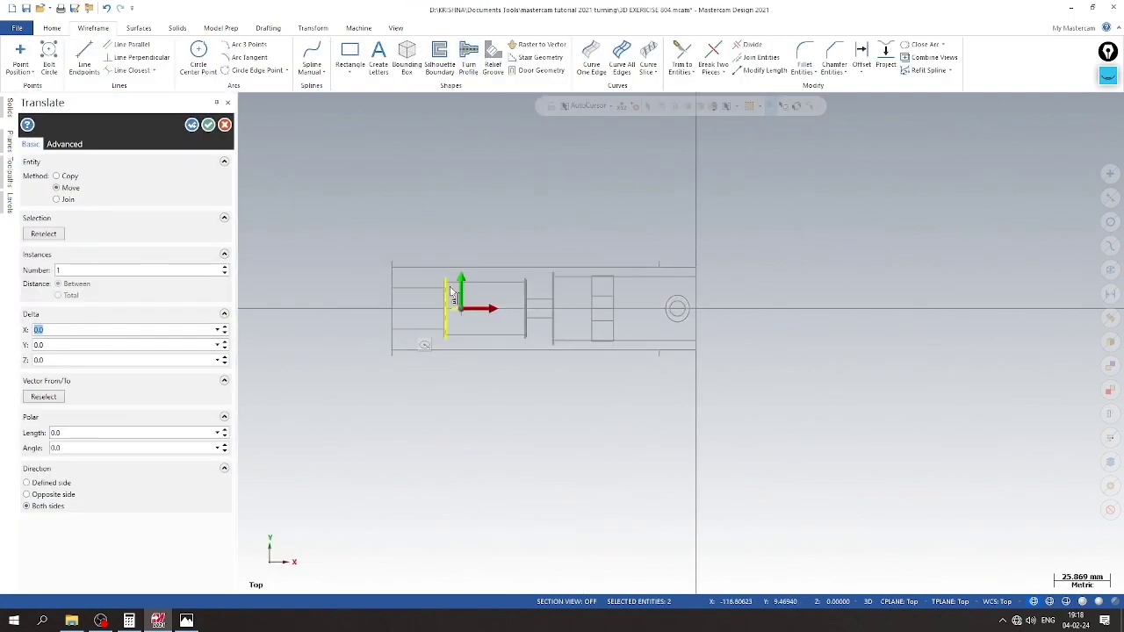
left_click(463, 316)
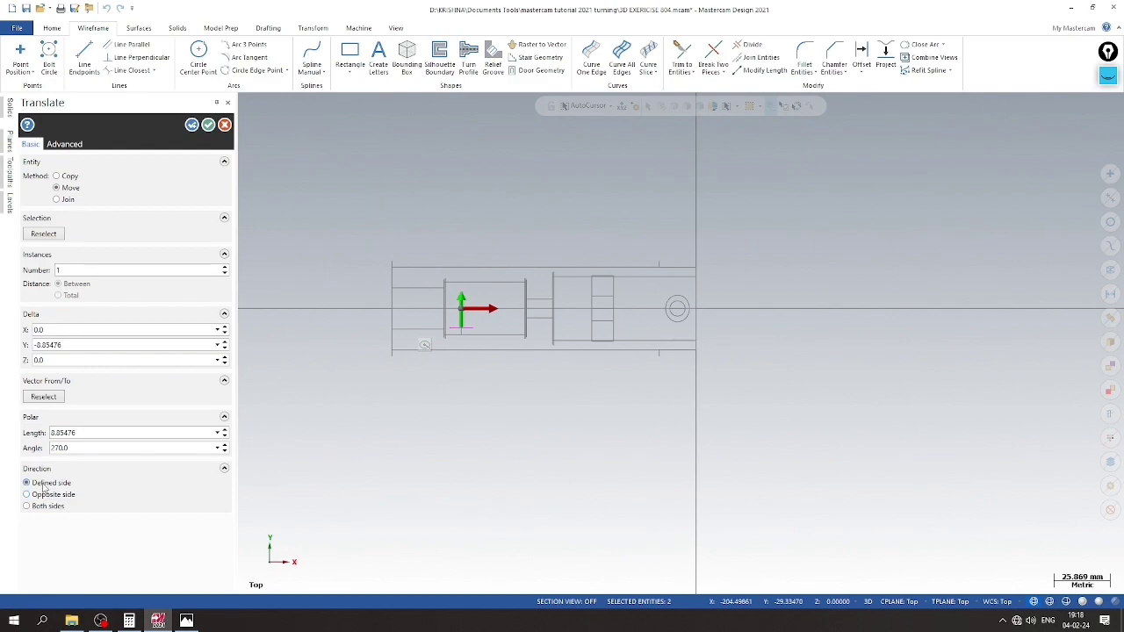
left_click(73, 344)
type("44")
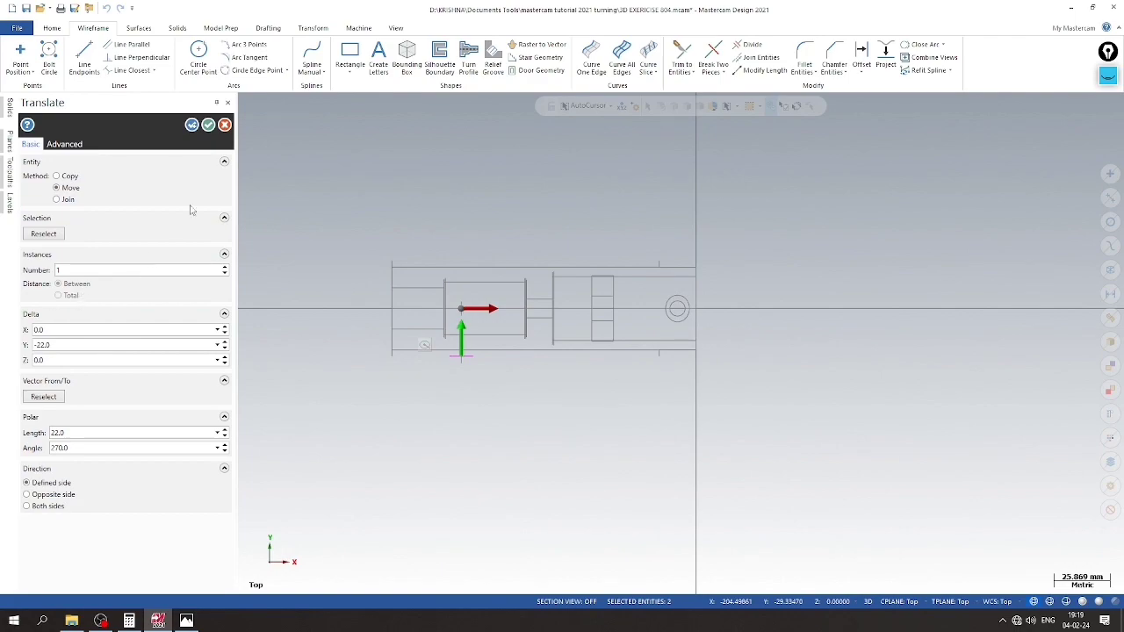
Confirm the 22 mm downward move and show the part shaded in an angled 3D view
left_click(208, 126)
right_click(317, 168)
left_click(352, 157)
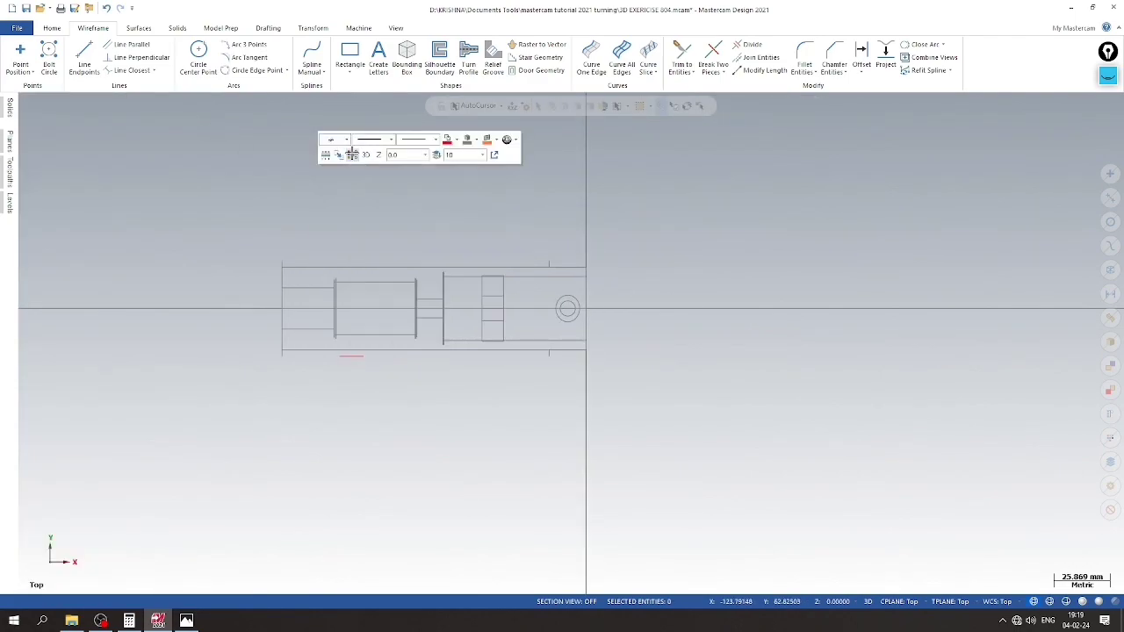
left_click(1082, 601)
mouse_move(631, 524)
middle_mouse_down()
mouse_move(612, 409)
mouse_move(558, 428)
mouse_move(550, 381)
middle_mouse_up()
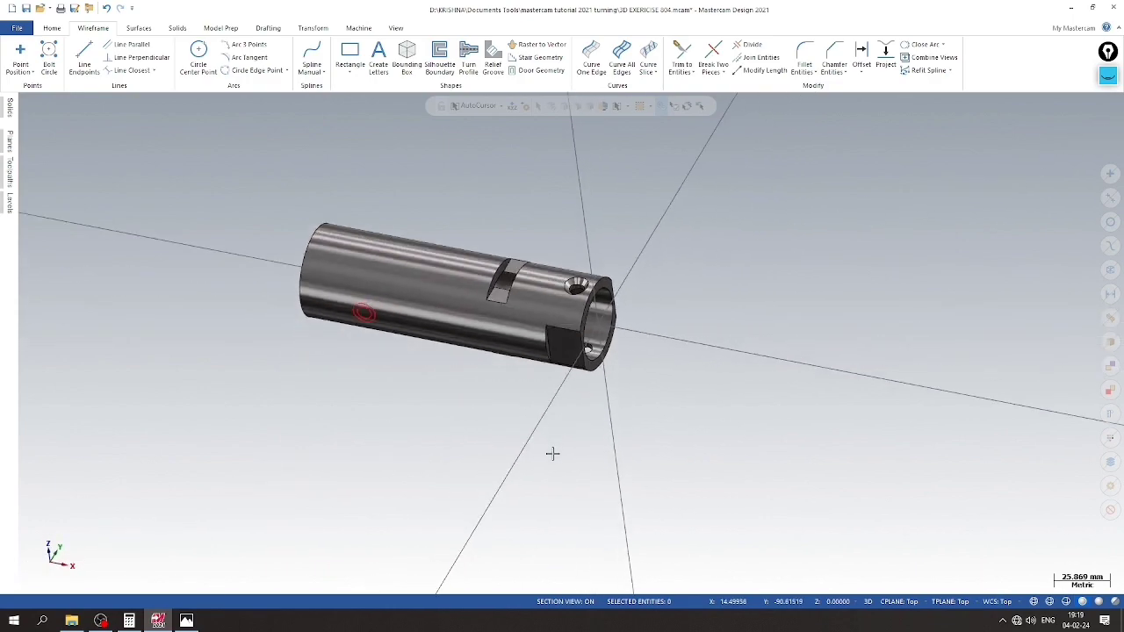
Extrude-cut the small circle Through all the tube wall
left_click(176, 28)
left_click(112, 55)
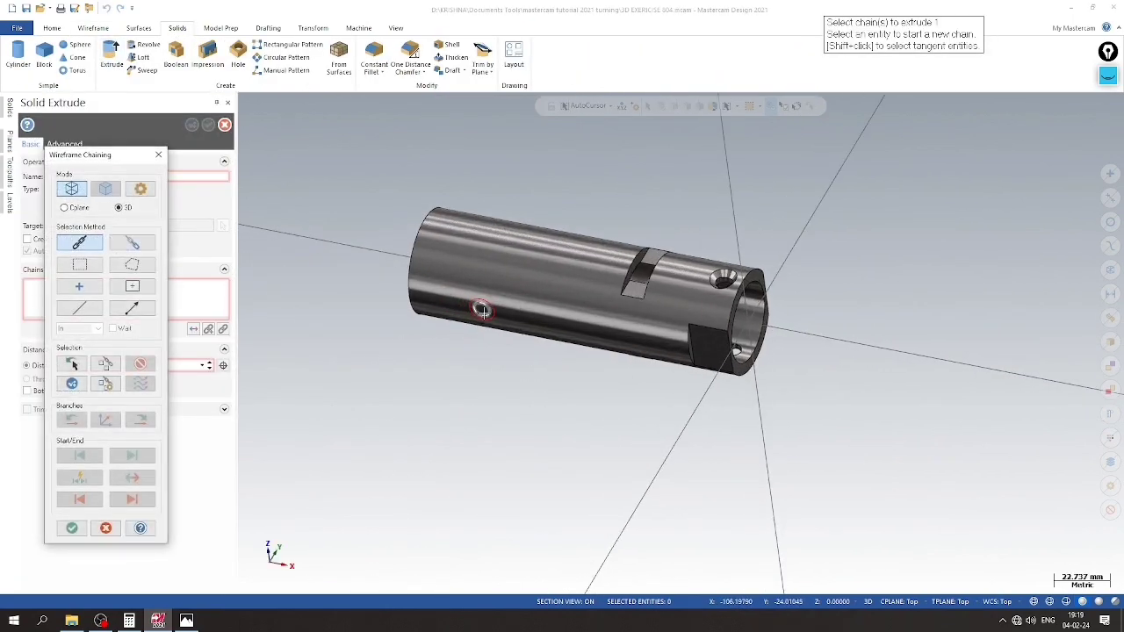
left_click(71, 528)
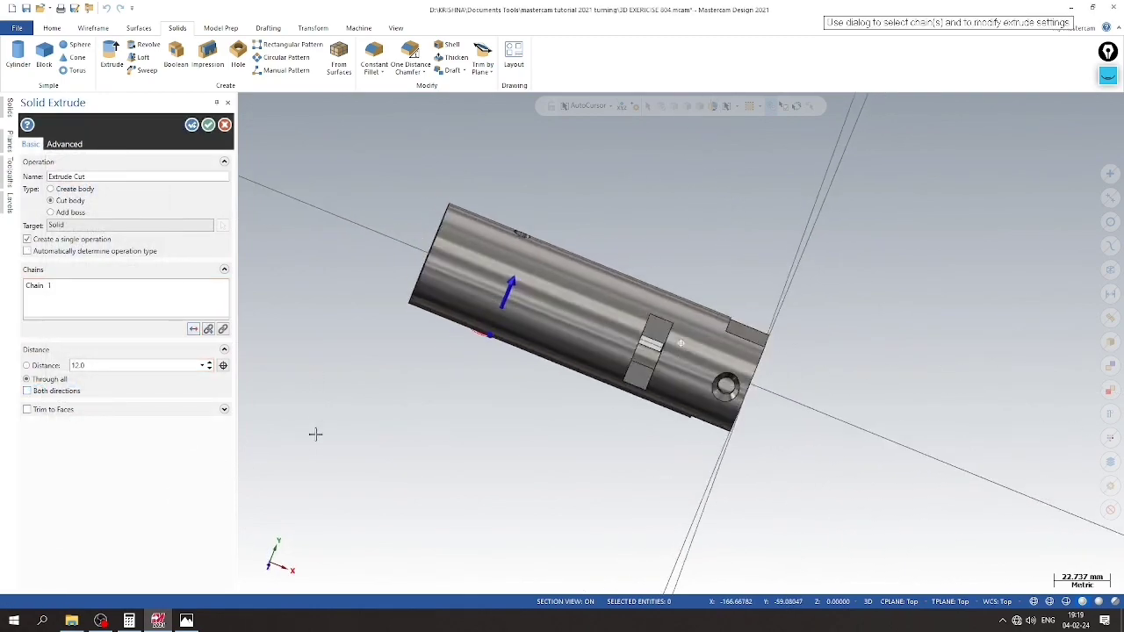
middle_click_drag(316, 431, 298, 394)
left_click(190, 124)
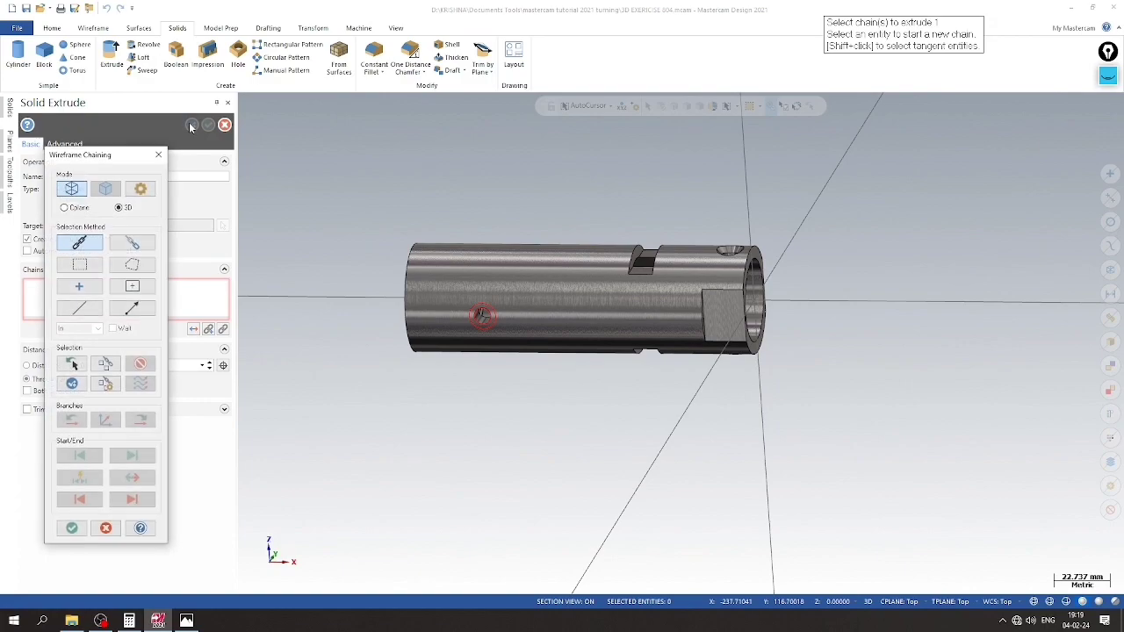
Extrude-cut the larger circle 5 mm deep as a recess around the hole
scroll(355, 343, "up", 2)
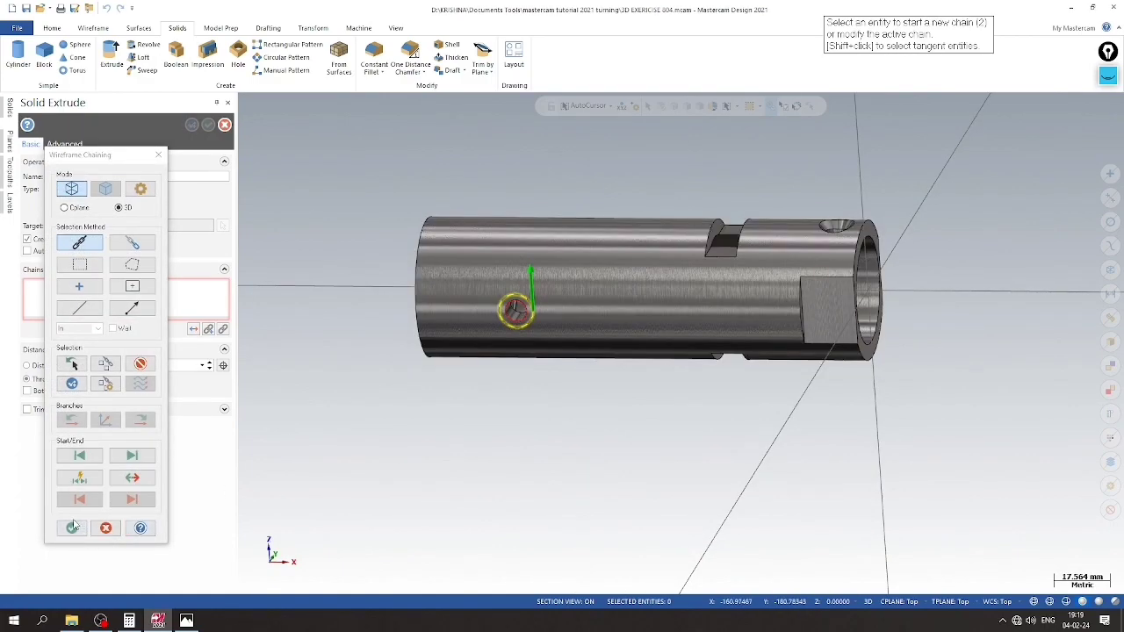
left_click(77, 527)
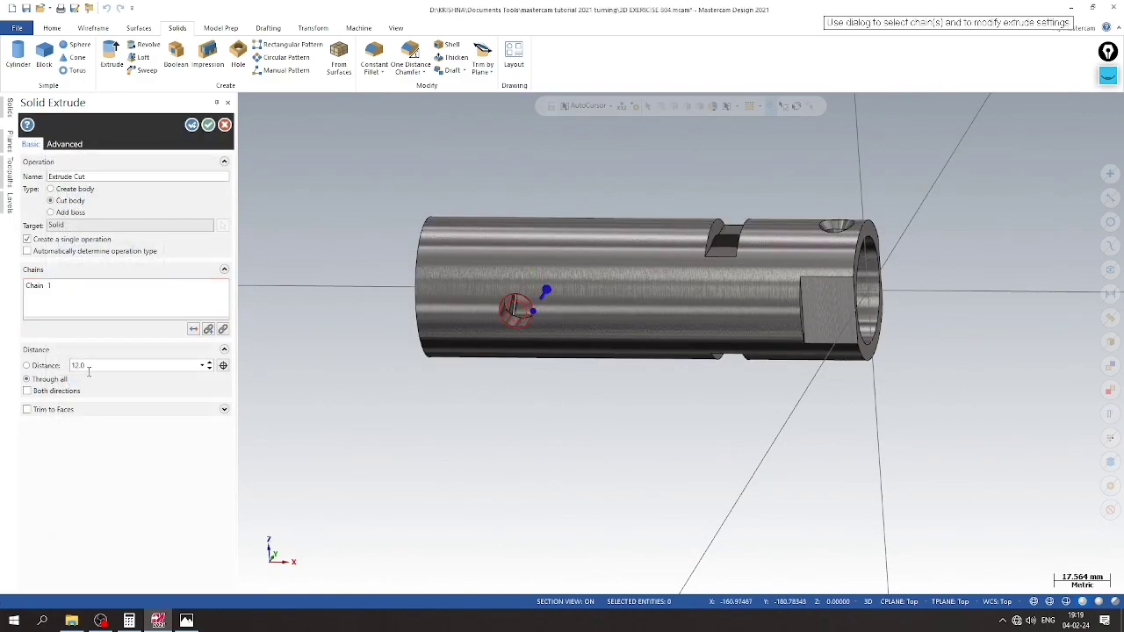
type("5")
key("Return")
scroll(454, 356, "up", 1)
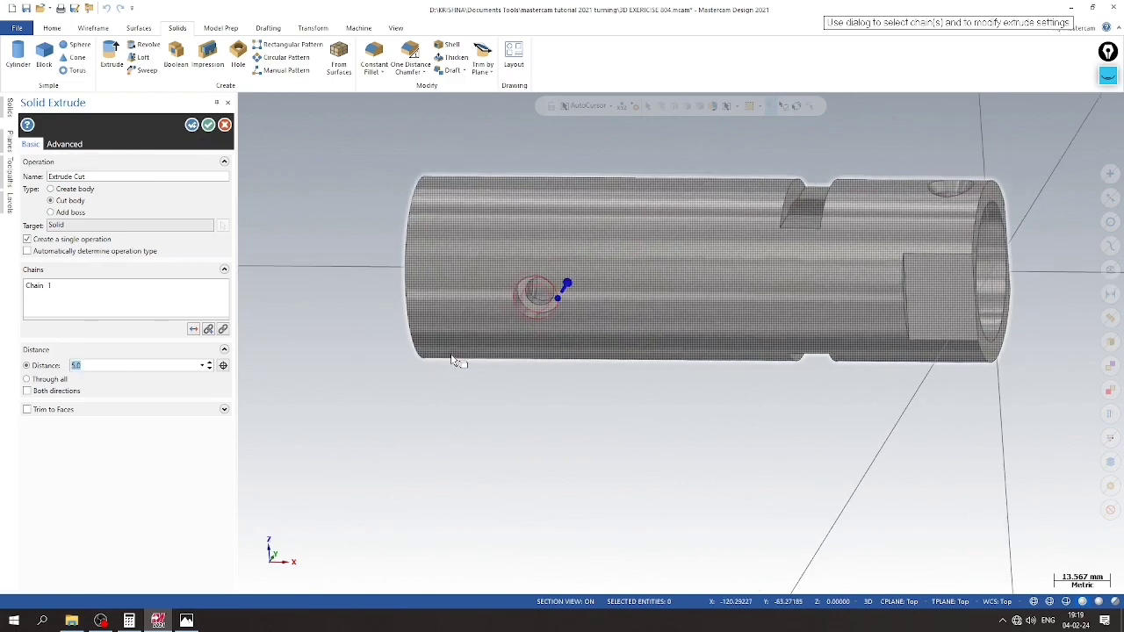
scroll(454, 356, "up", 1)
scroll(454, 356, "up", 1)
left_click(208, 129)
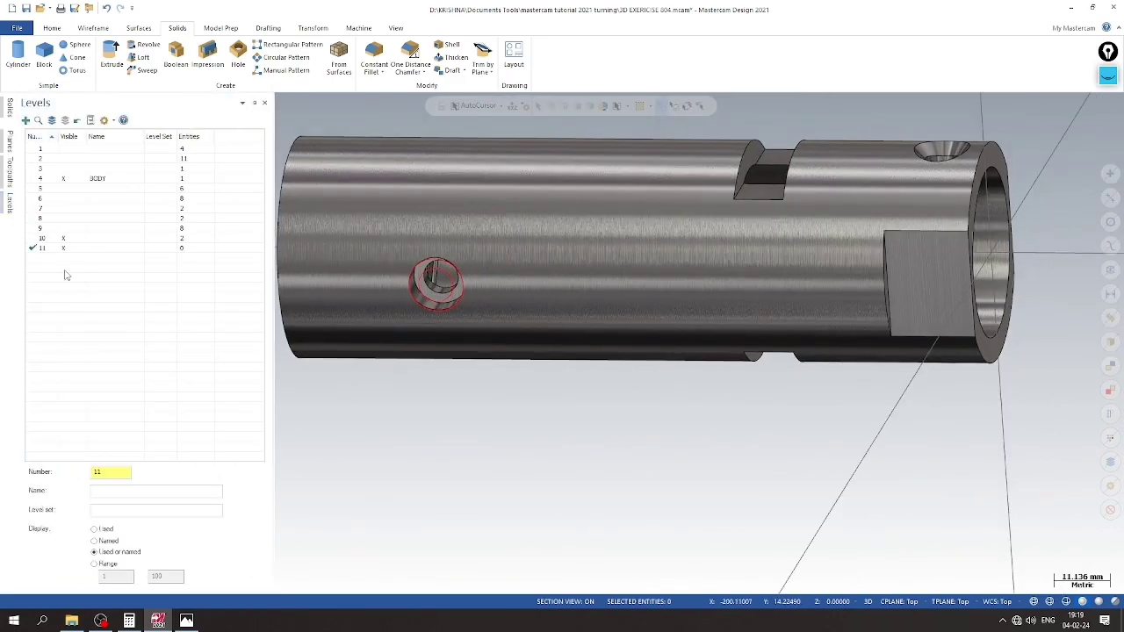
Select level 10, save the model, and orbit to an end-on view
left_click(65, 239)
scroll(372, 385, "down", 1)
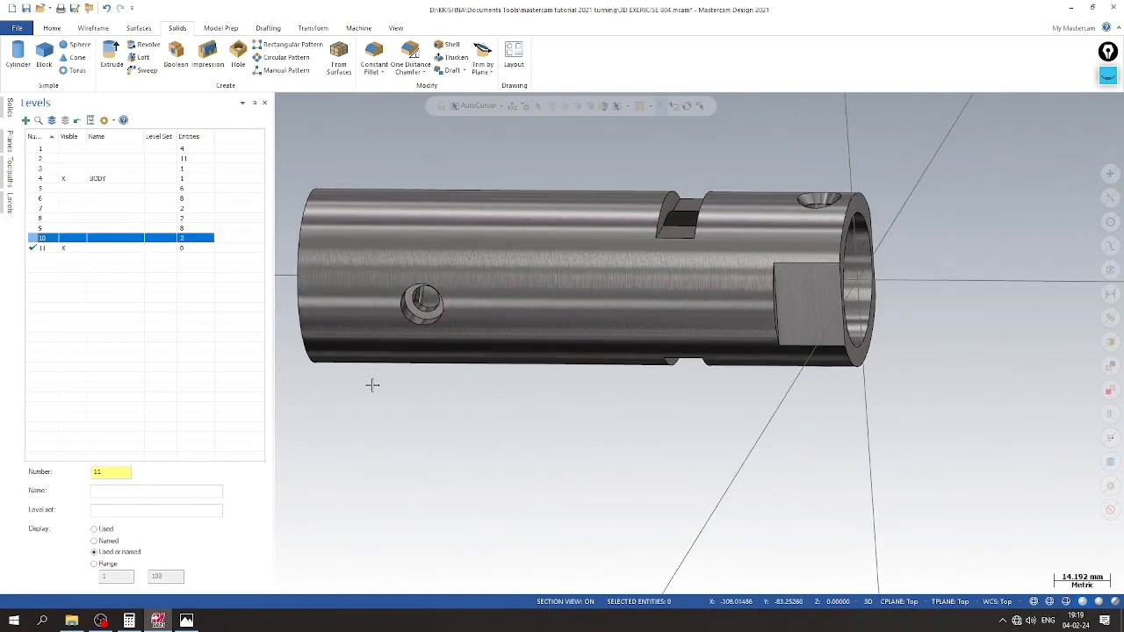
left_click(26, 8)
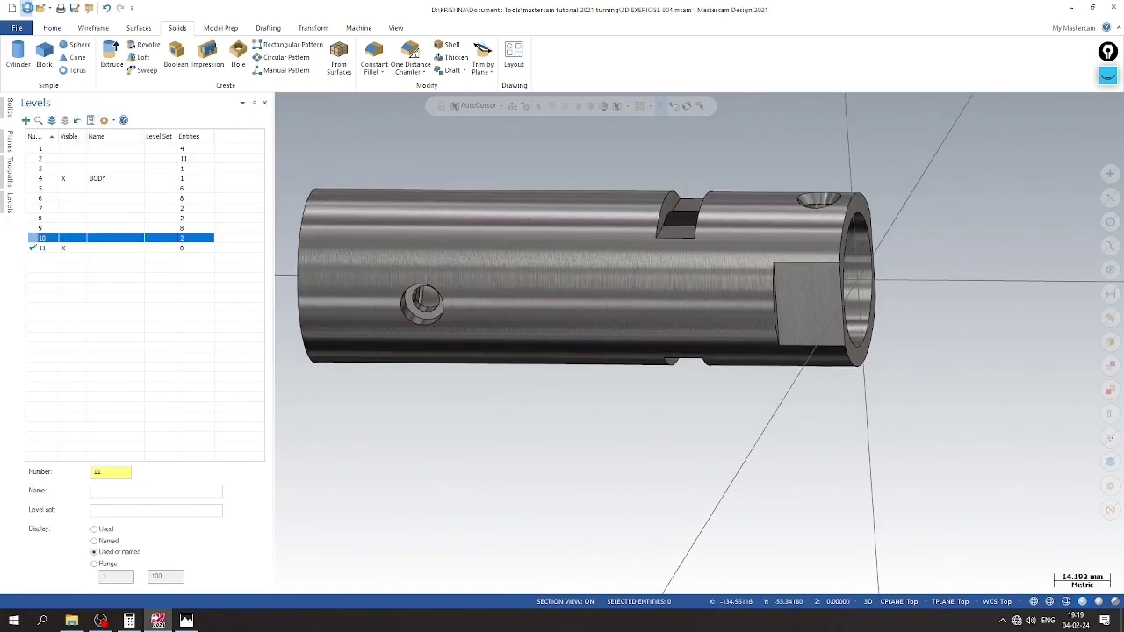
mouse_move(296, 165)
middle_mouse_down()
mouse_move(752, 317)
mouse_move(422, 364)
mouse_move(357, 486)
mouse_move(357, 363)
middle_mouse_up()
Switch to the exercise 804 drawing in Photos
key("alt+Tab")
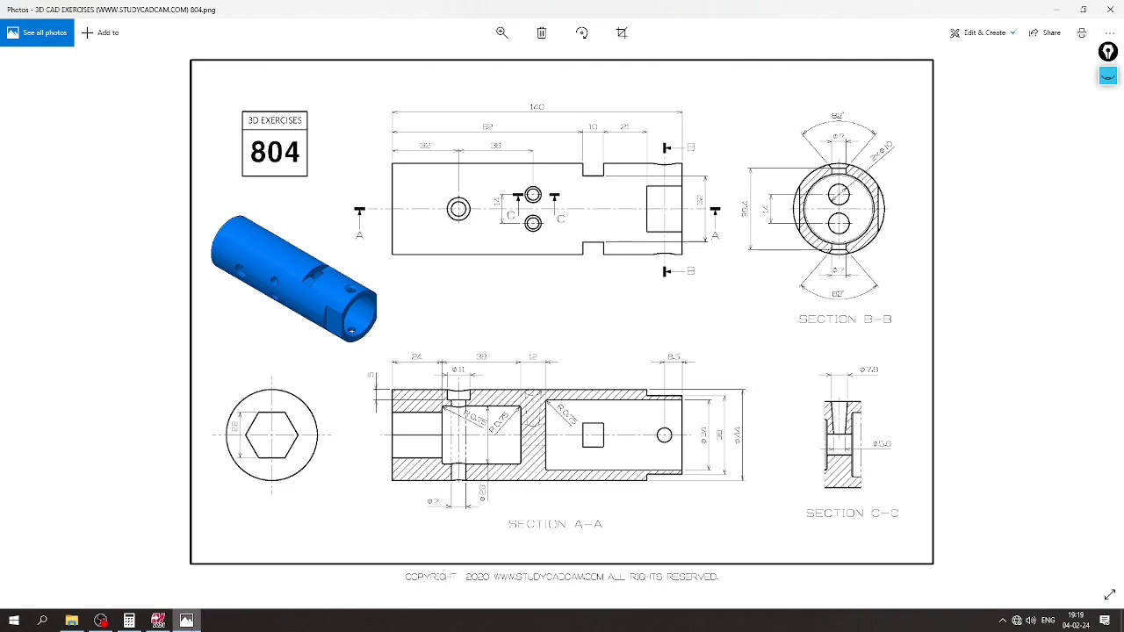
Return to Mastercam and turn the view to face the part's front
left_click(186, 620)
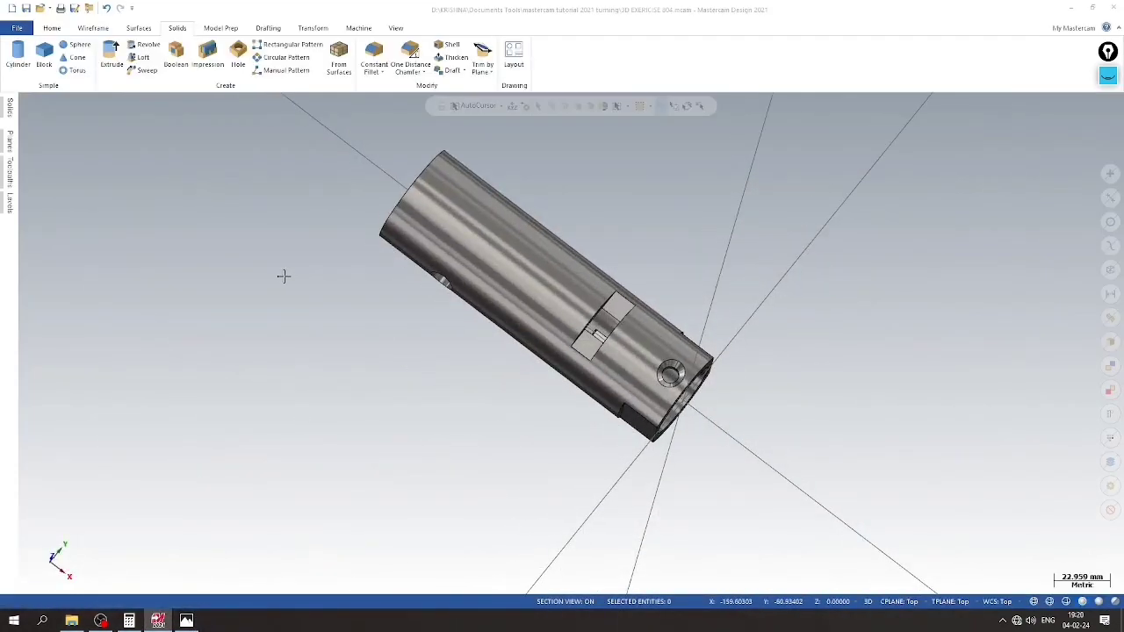
right_click(277, 232)
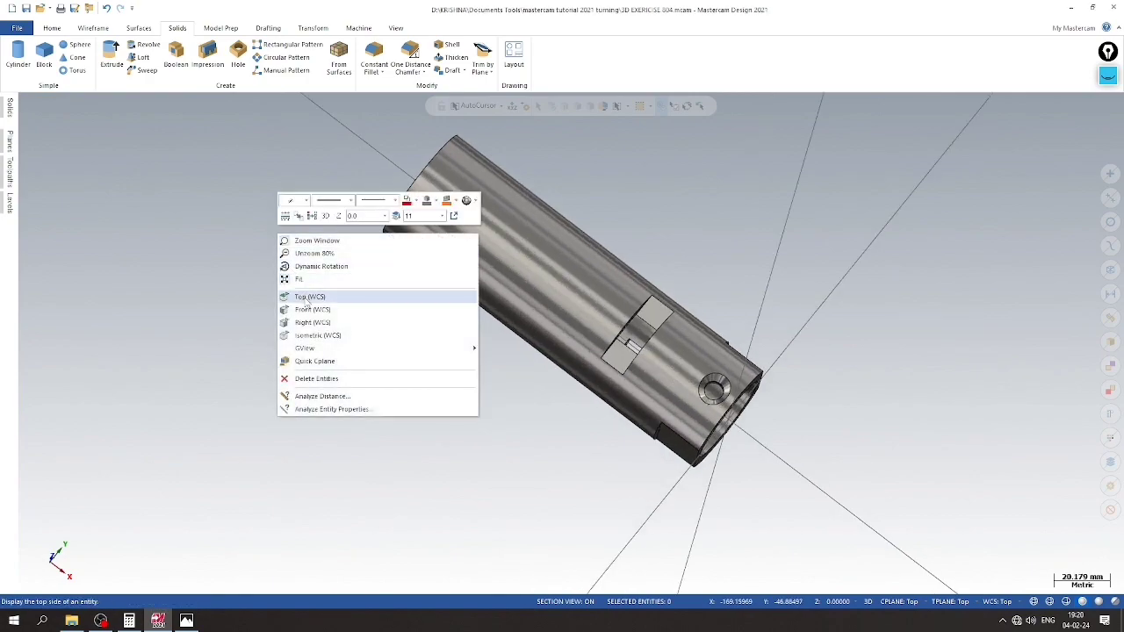
left_click(305, 300)
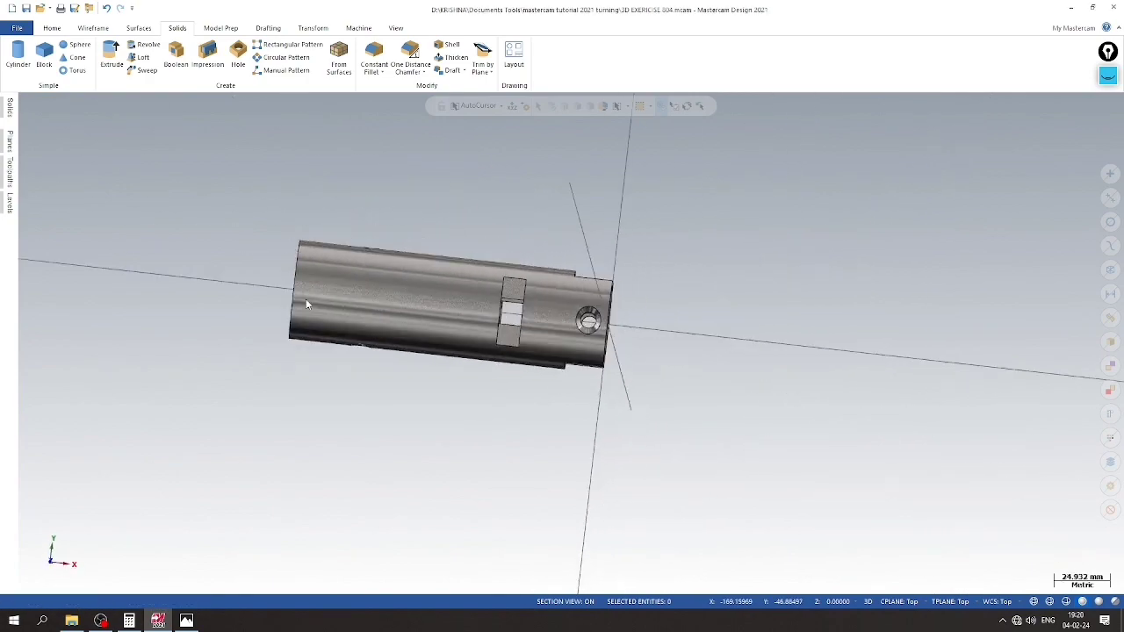
left_click(899, 604)
right_click(765, 268)
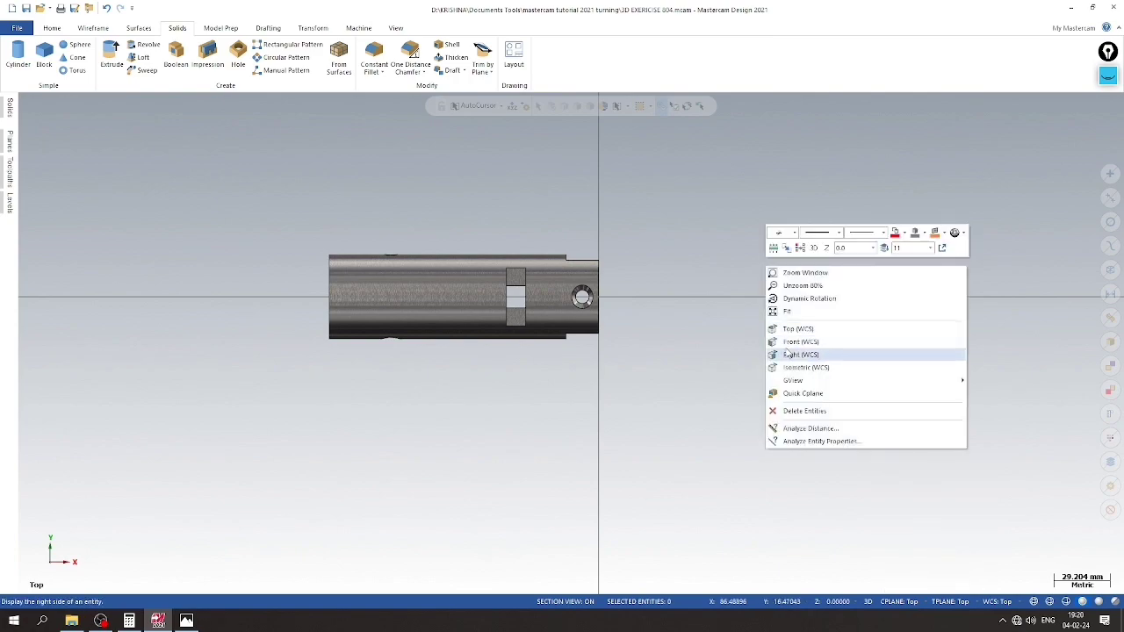
left_click(799, 346)
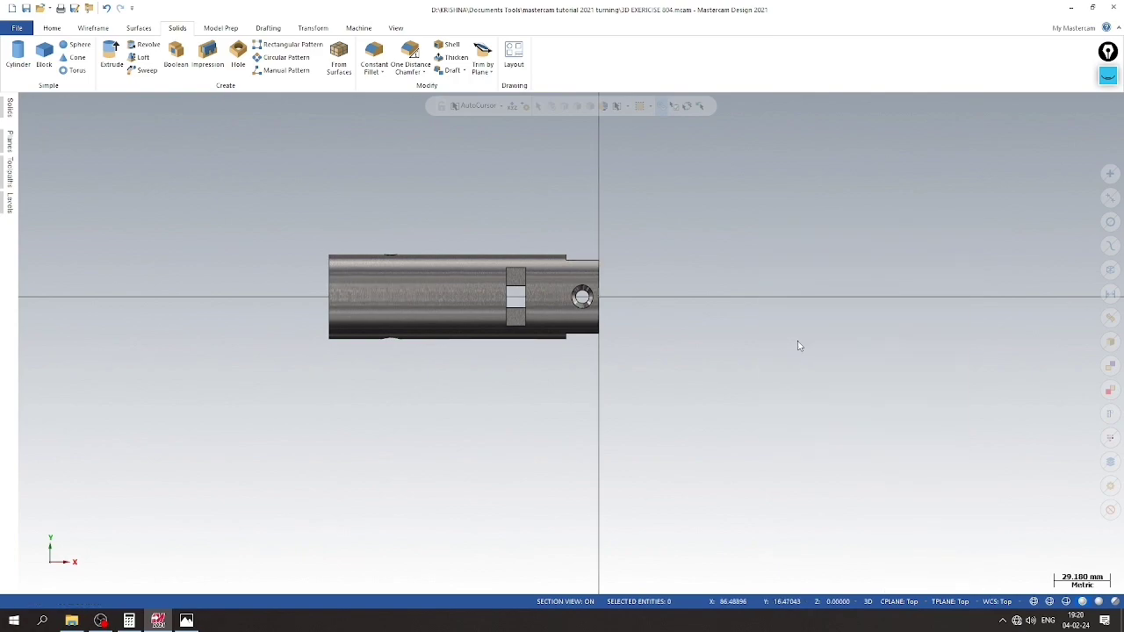
Turn off the section view and set the construction plane to Front
left_click(10, 202)
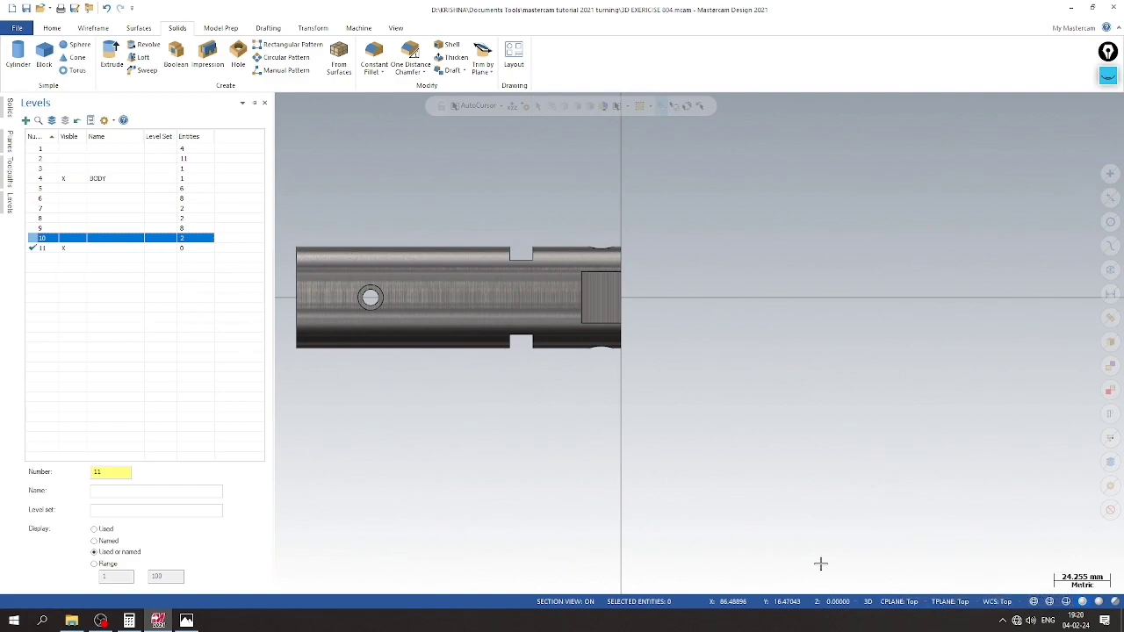
left_click(1032, 604)
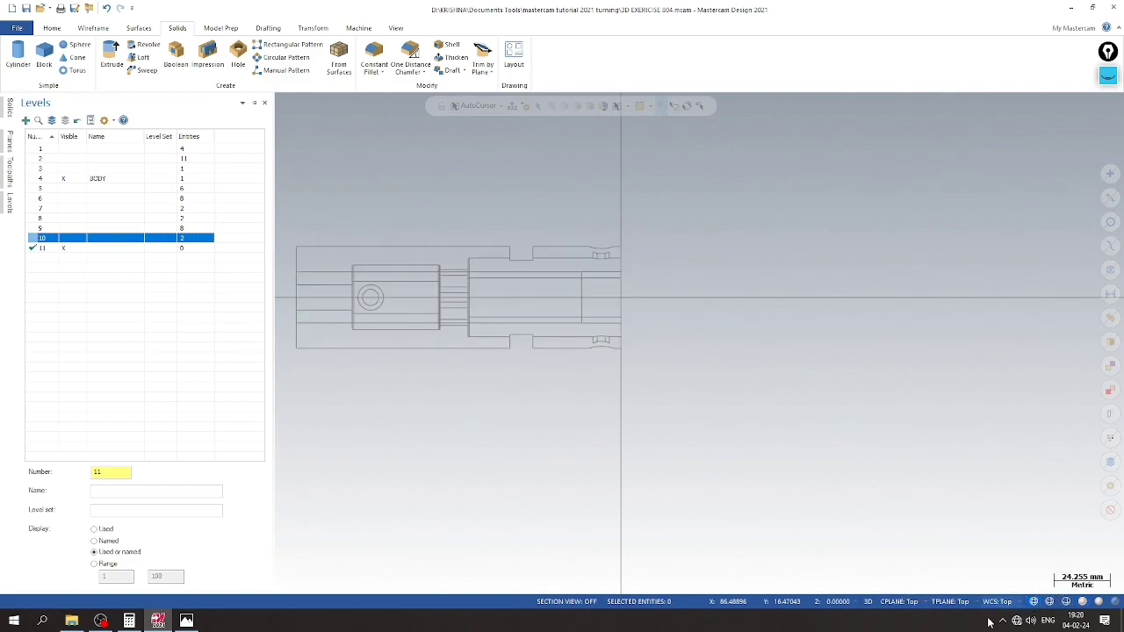
left_click(899, 601)
left_click(921, 498)
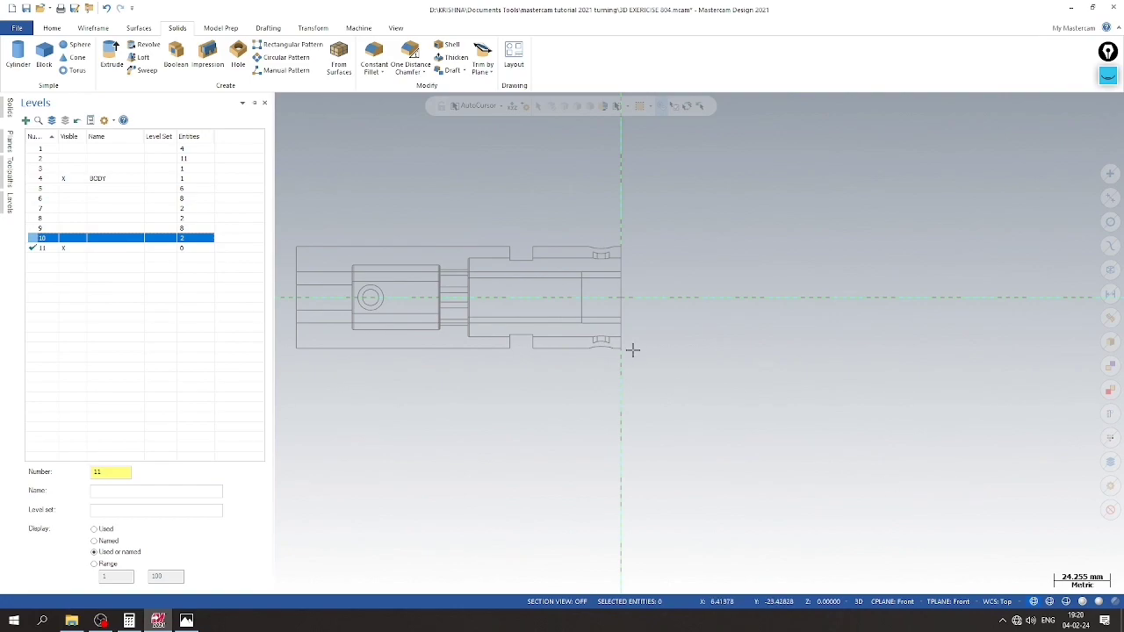
scroll(600, 319, "up", 2)
left_click(321, 116)
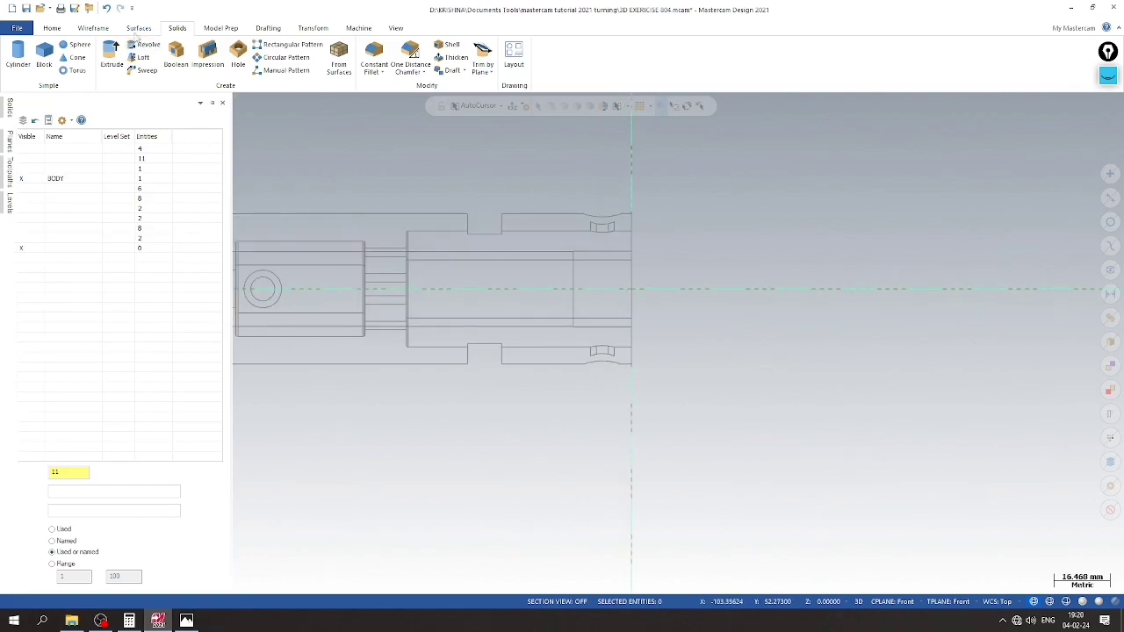
left_click(93, 28)
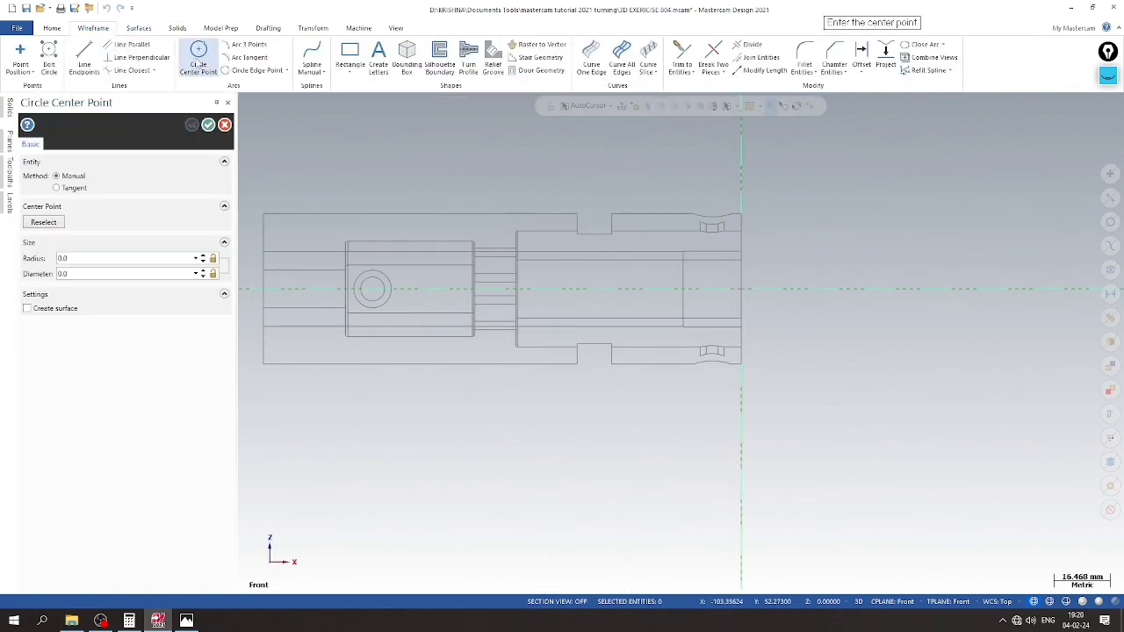
Draw a 7.9 mm diameter circle on the axis at the tube's right end, checking the drawing
left_click(741, 289)
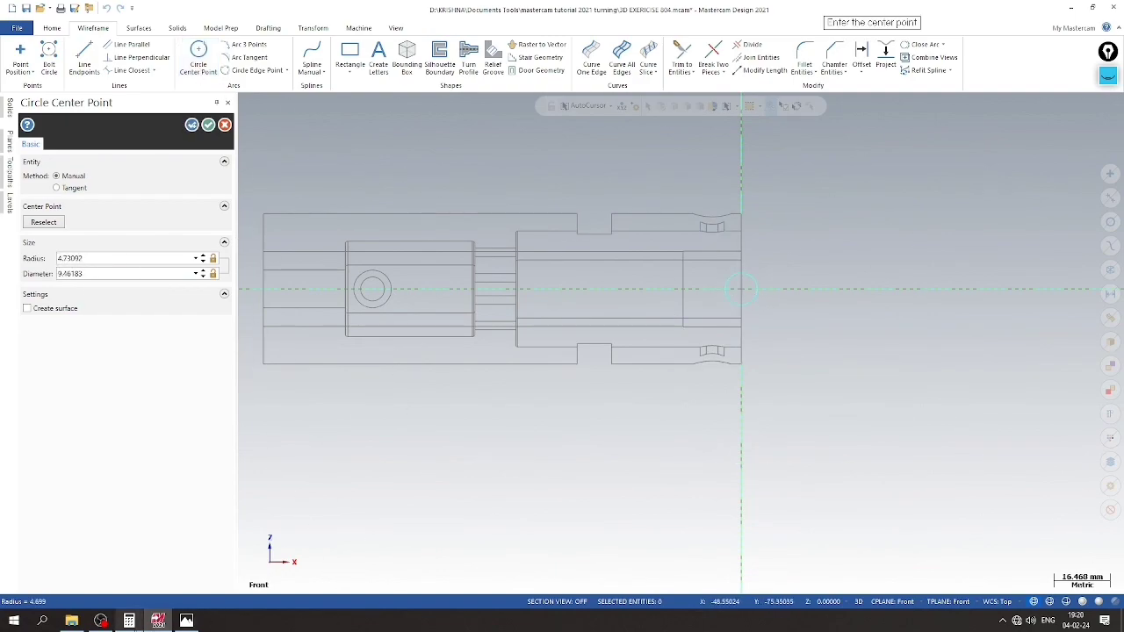
left_click(186, 621)
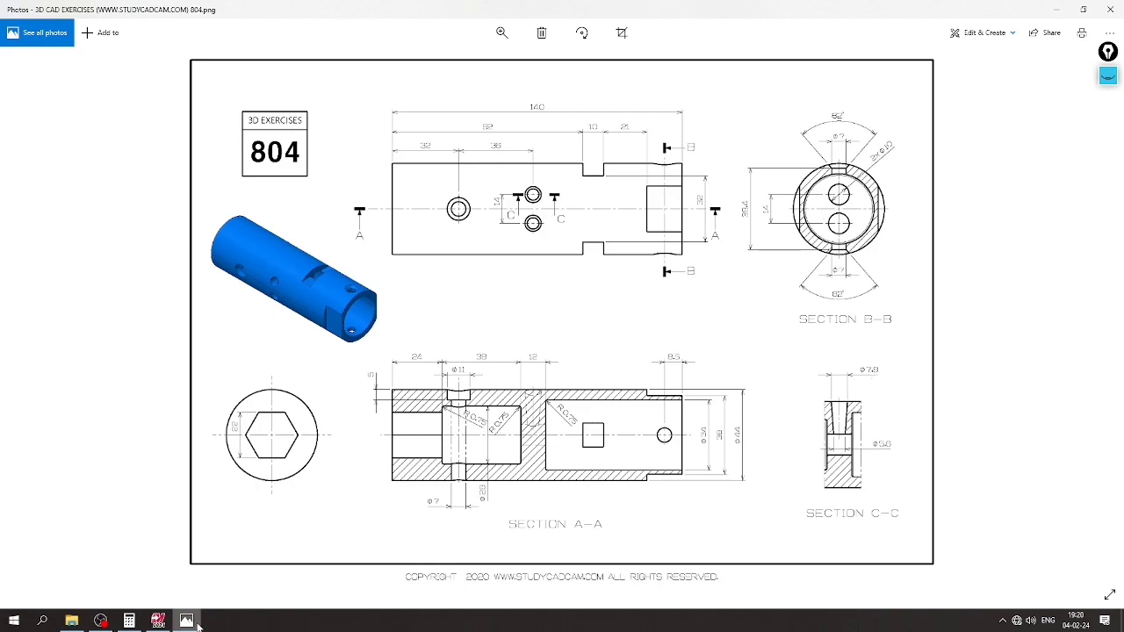
left_click(186, 621)
double_click(96, 273)
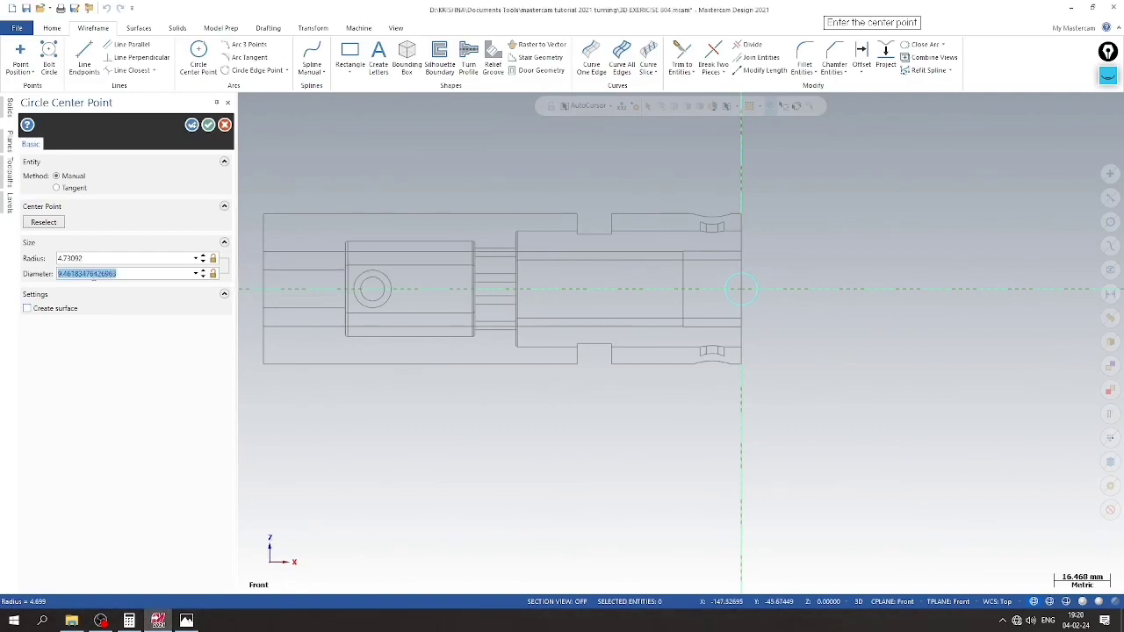
type("7.9")
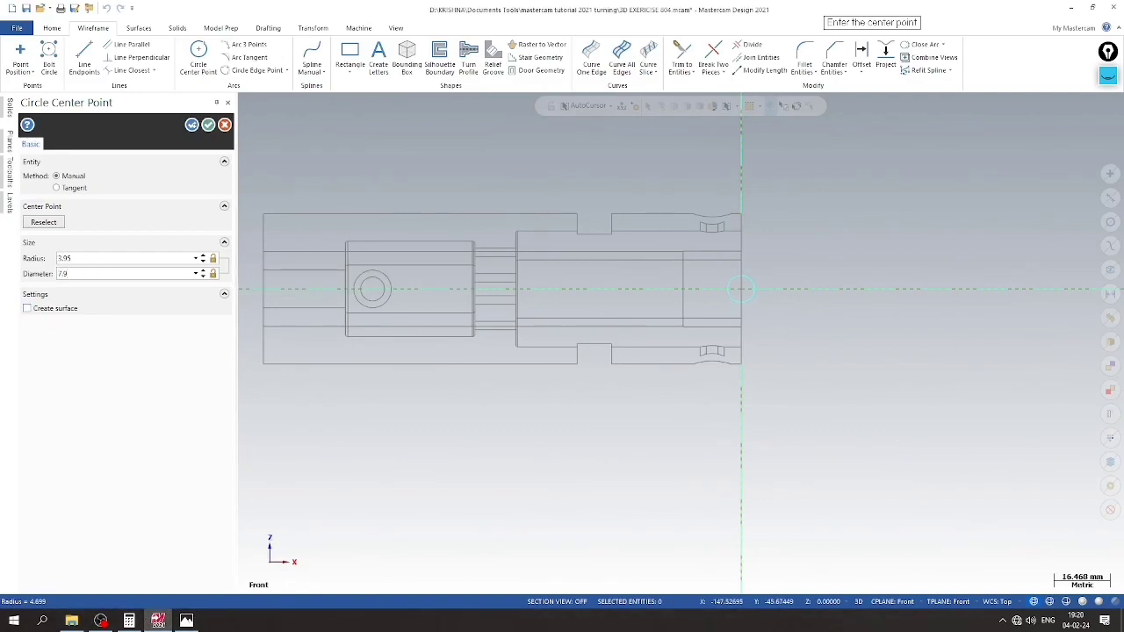
left_click(740, 289)
left_click(208, 125)
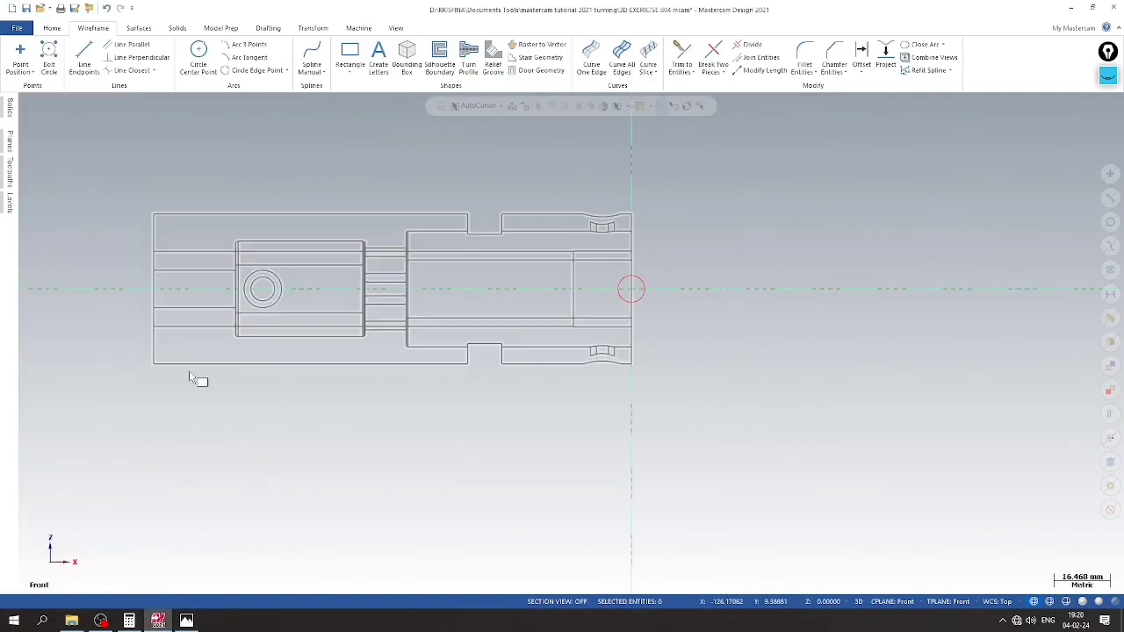
left_click(186, 620)
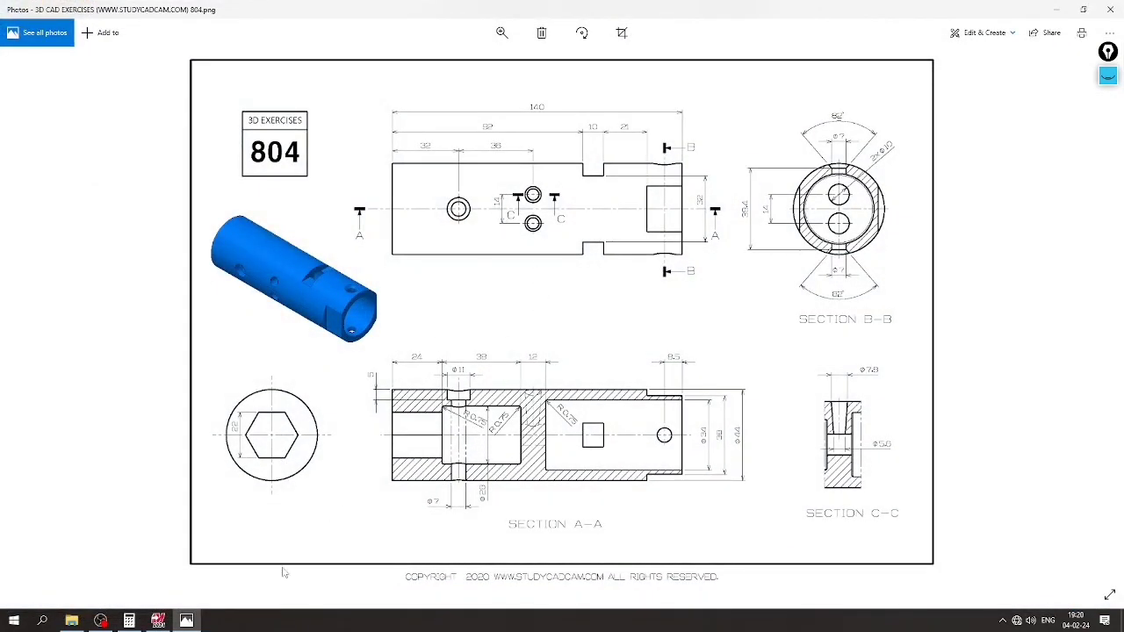
left_click(186, 620)
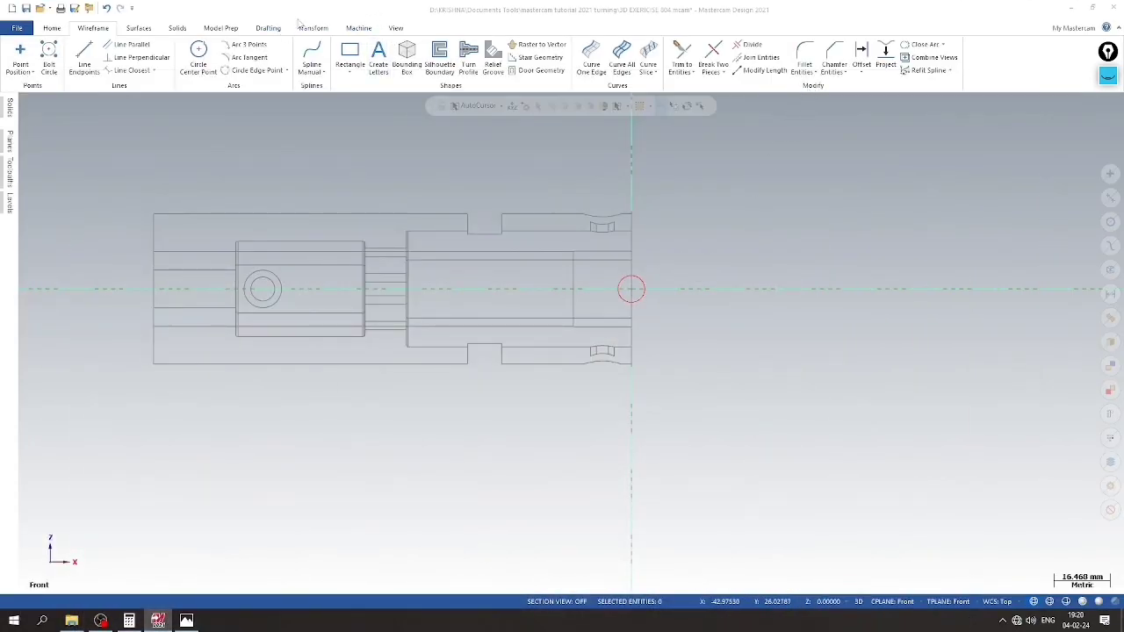
Translate the end circle 7 mm in Y on both sides of the axis
left_click(312, 27)
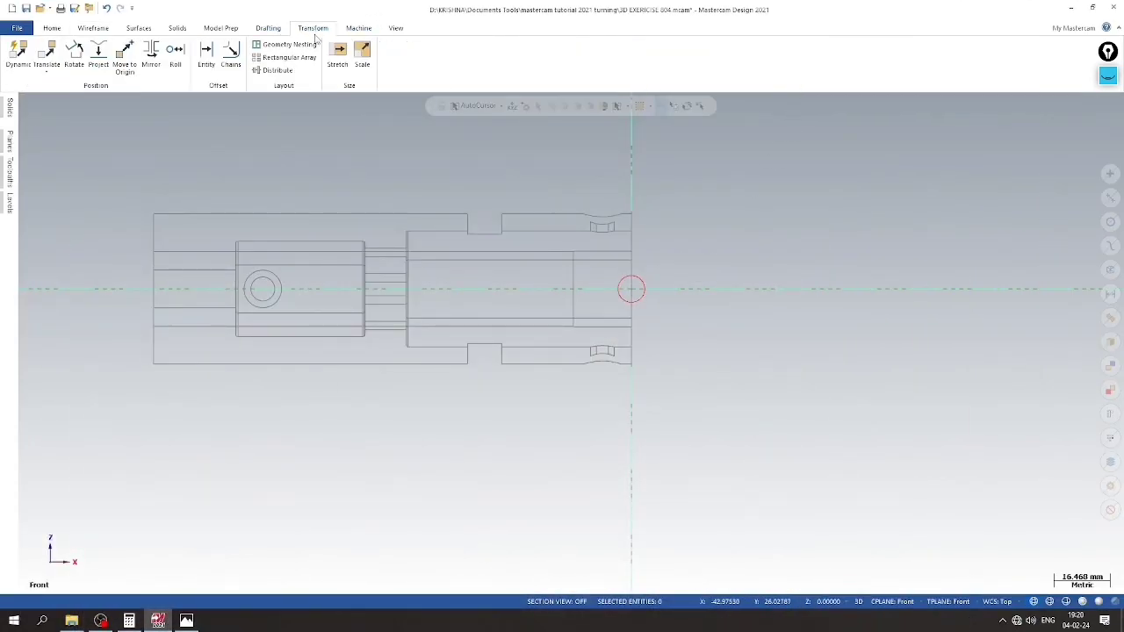
left_click(46, 54)
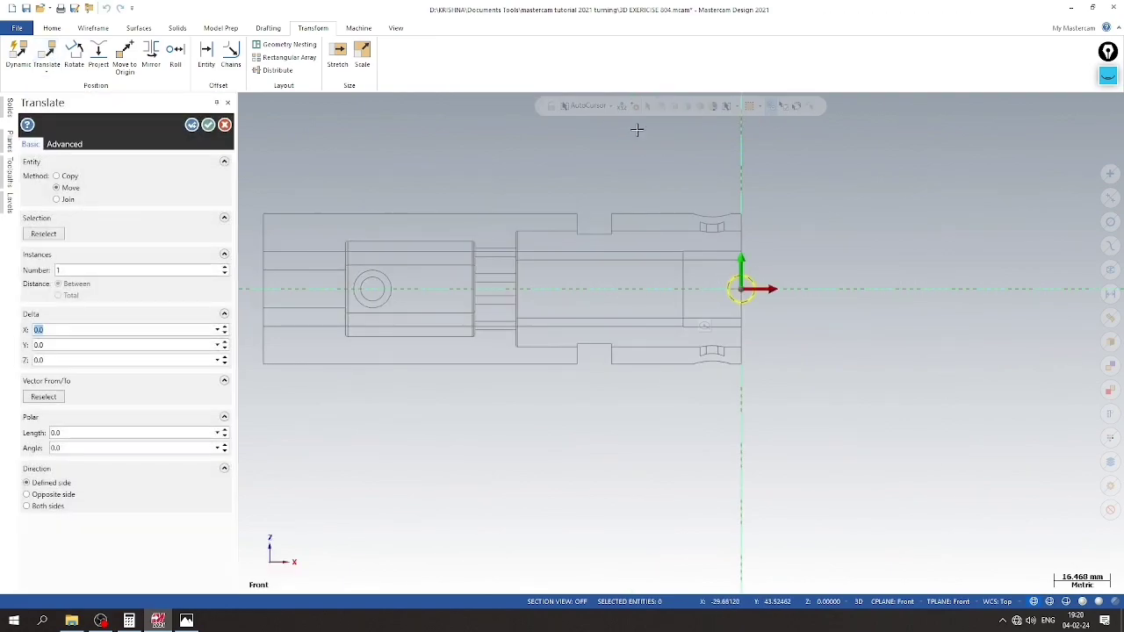
left_click(743, 255)
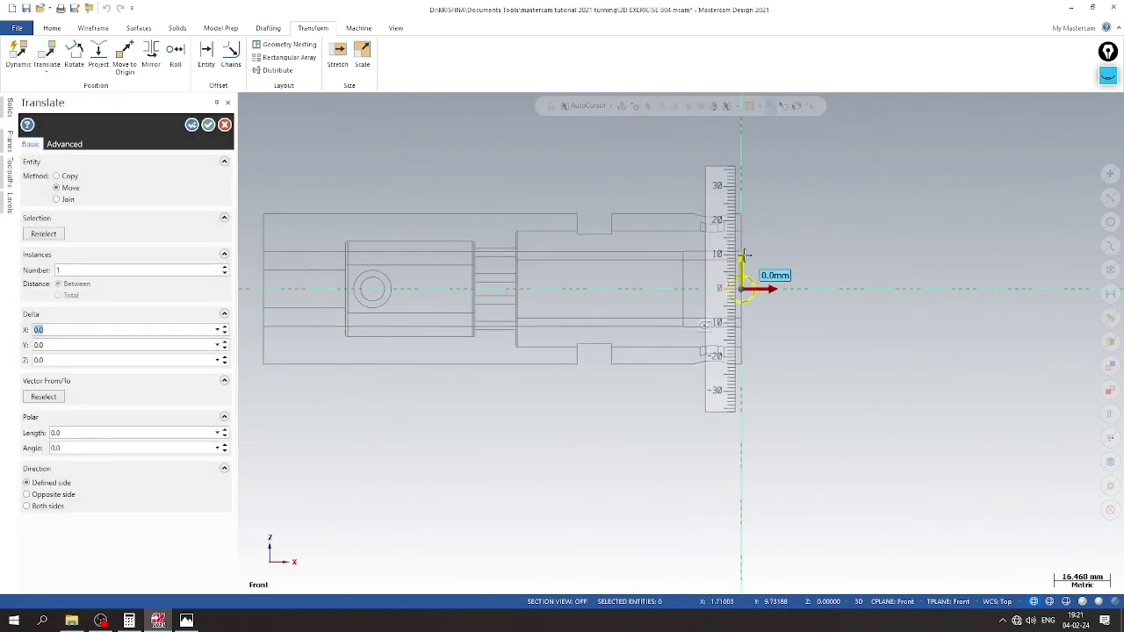
left_click(742, 248)
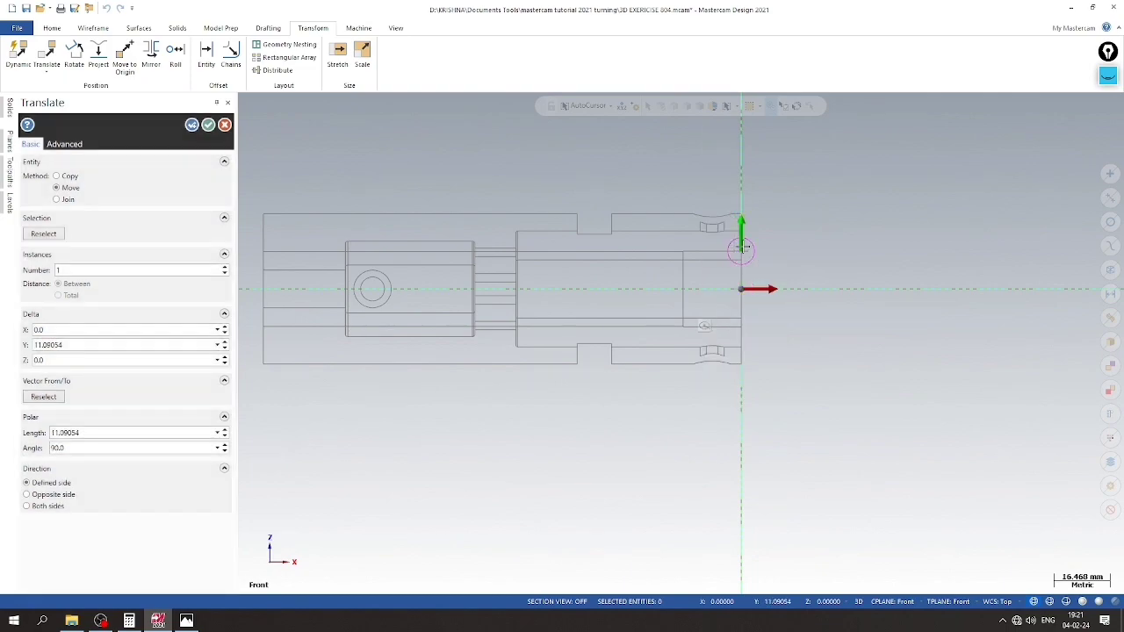
left_click(87, 345)
type("7")
key("Return")
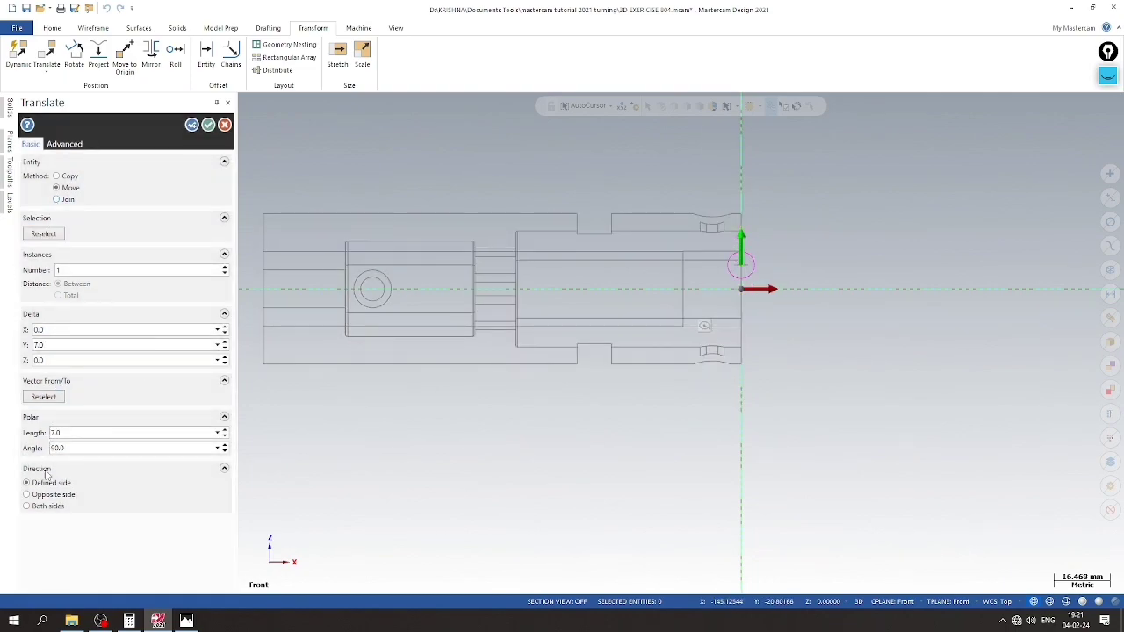
left_click(44, 507)
left_click(207, 125)
Clear the result colours, set the construction plane to Top, and view from the top
right_click(815, 234)
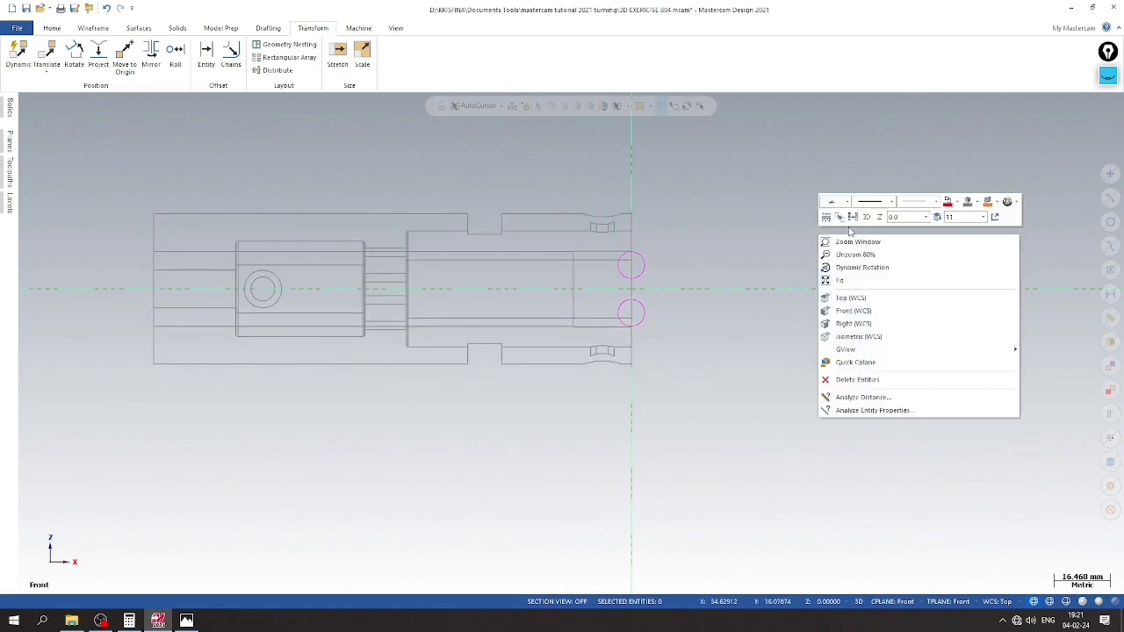
left_click(847, 237)
scroll(686, 265, "up", 1)
mouse_move(687, 265)
middle_mouse_down()
mouse_move(668, 248)
mouse_move(667, 261)
mouse_move(677, 245)
middle_mouse_up()
left_click(892, 601)
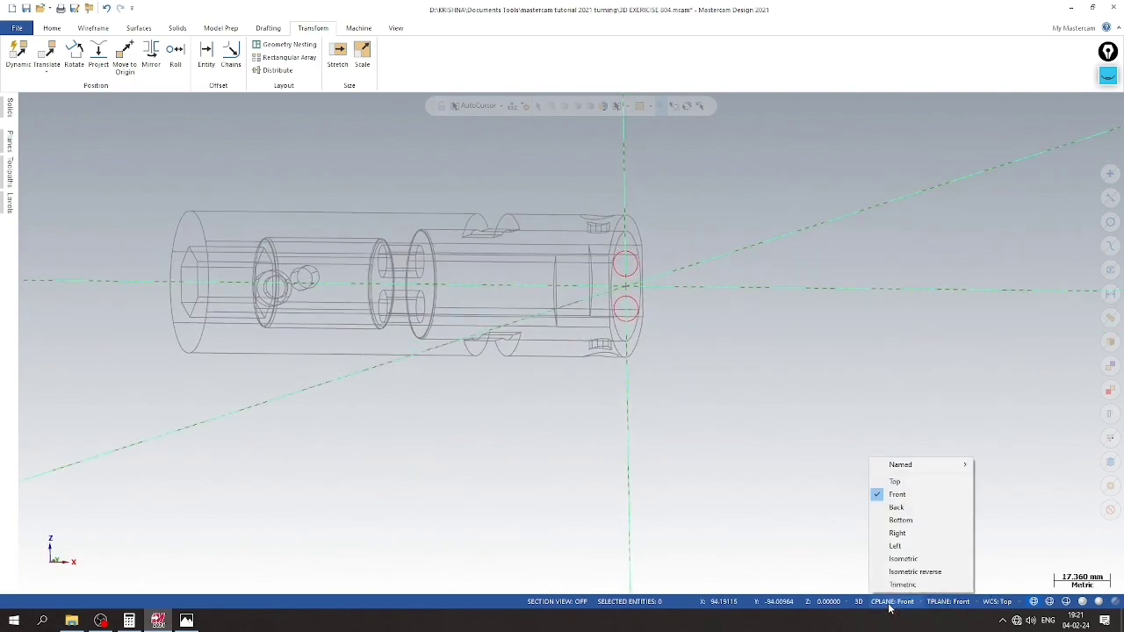
left_click(890, 478)
right_click(748, 253)
left_click(773, 314)
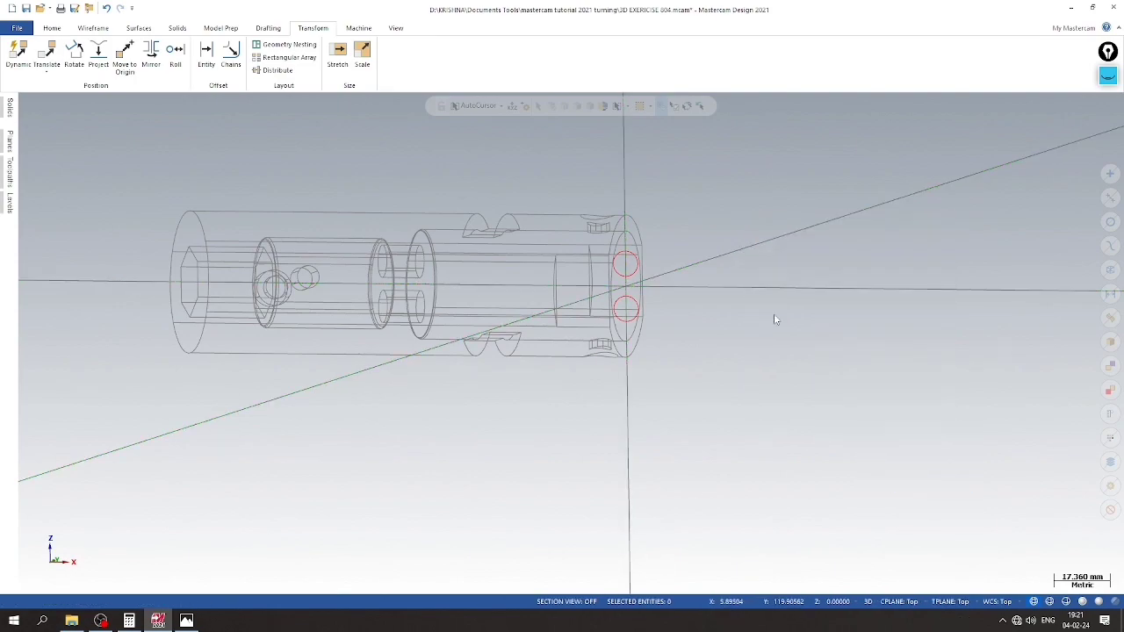
Window-select the two circles and set a -22 mm Y translation, then check the drawing
left_click_drag(752, 293, 572, 291)
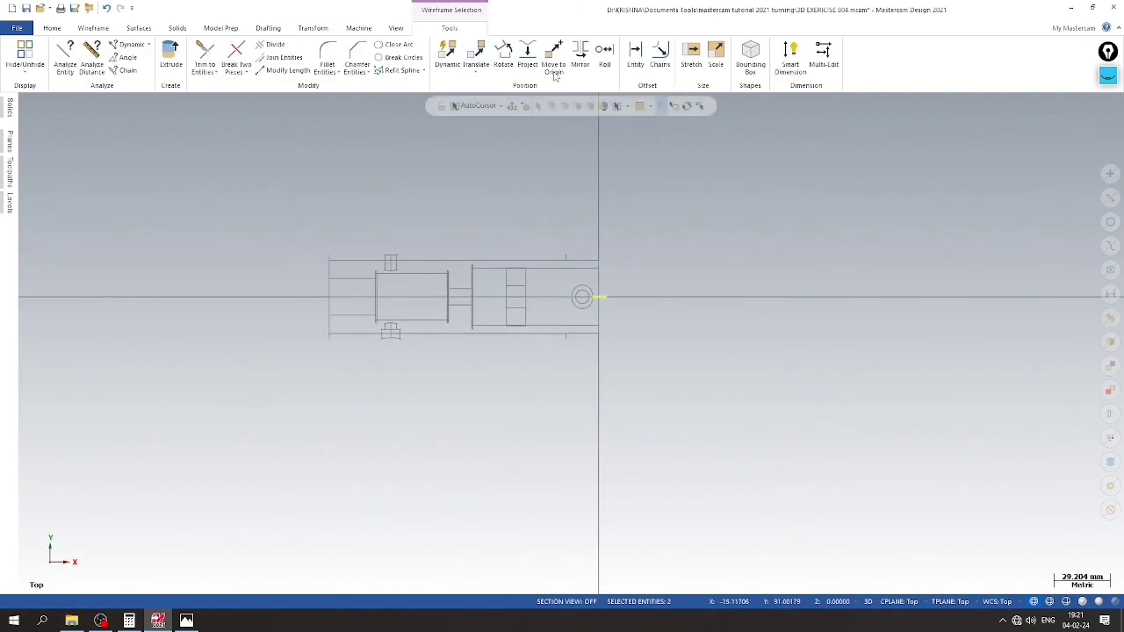
left_click(477, 54)
left_click(710, 281)
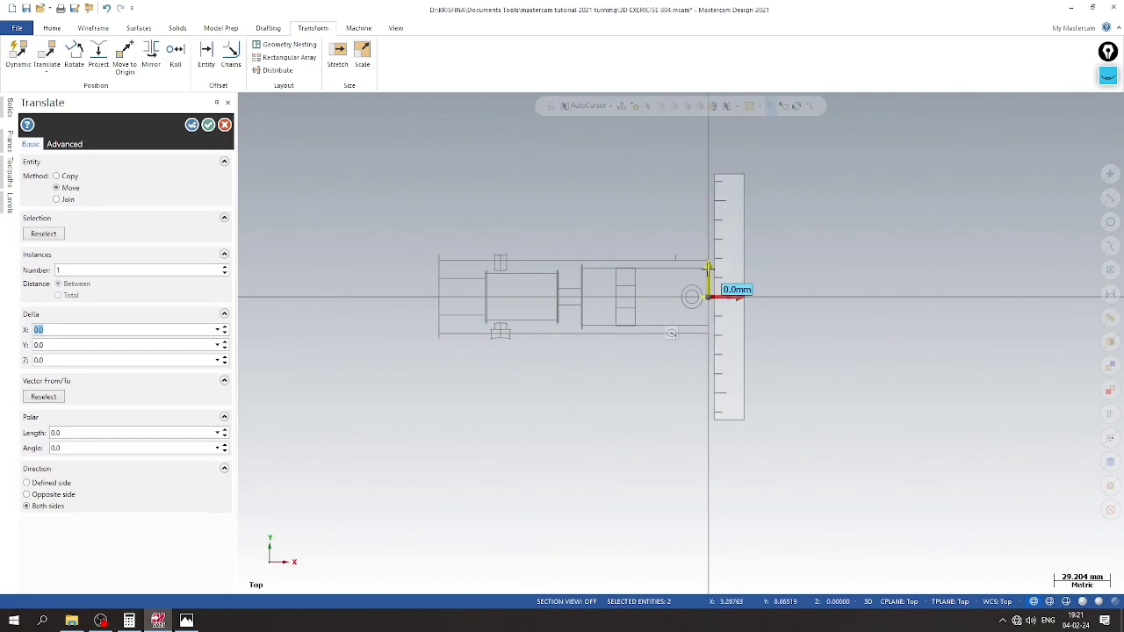
left_click(710, 343)
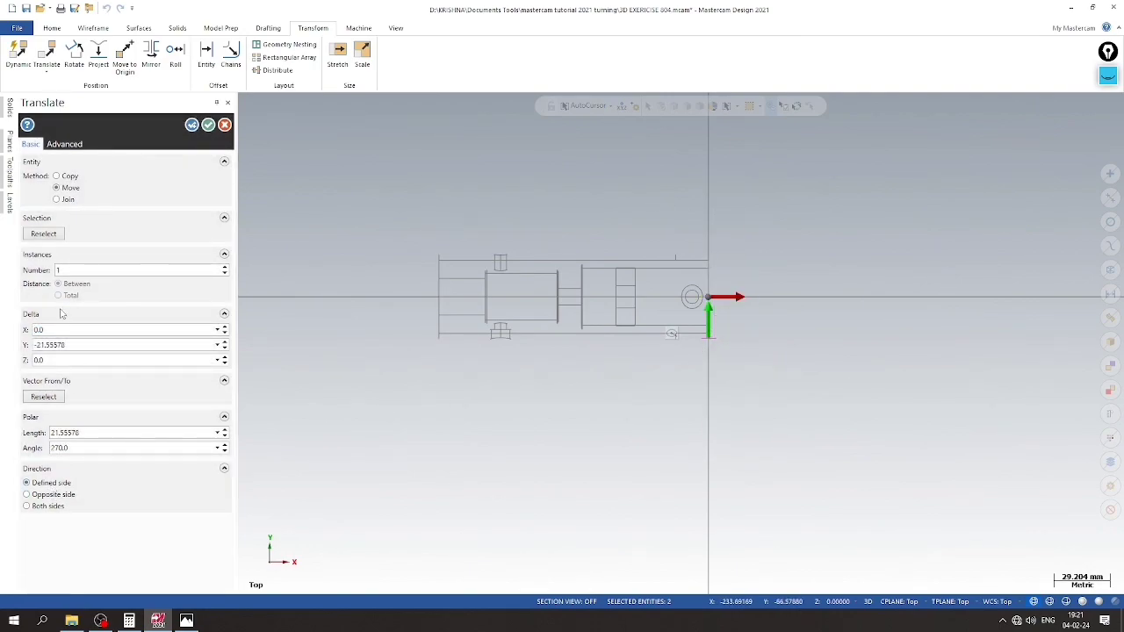
double_click(77, 345)
type("-22")
key("Return")
key("Return")
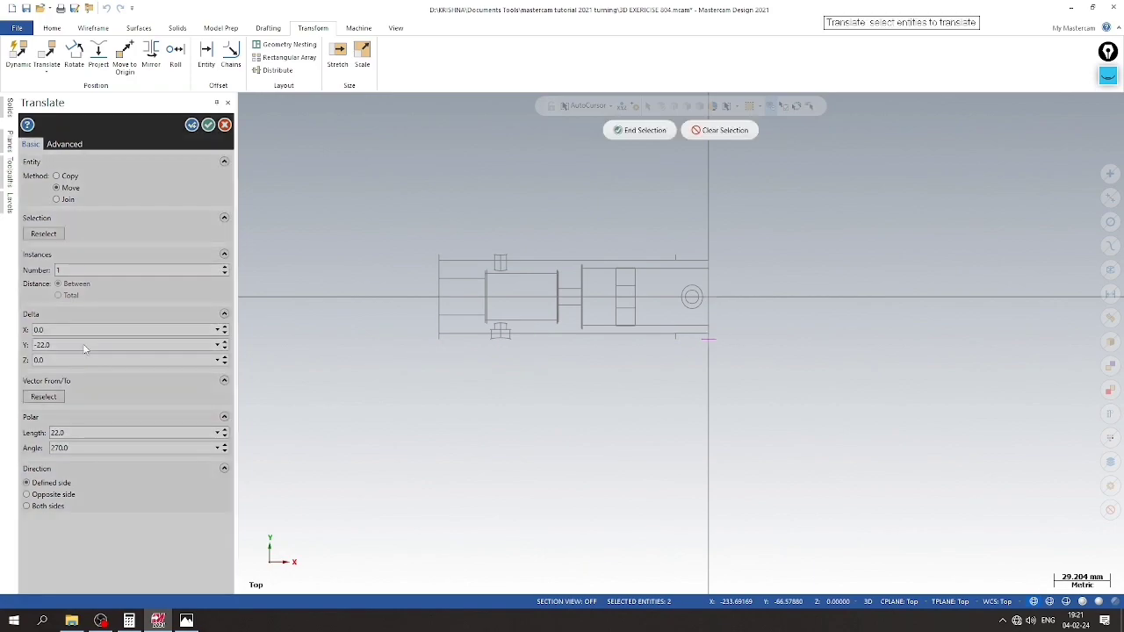
left_click(186, 620)
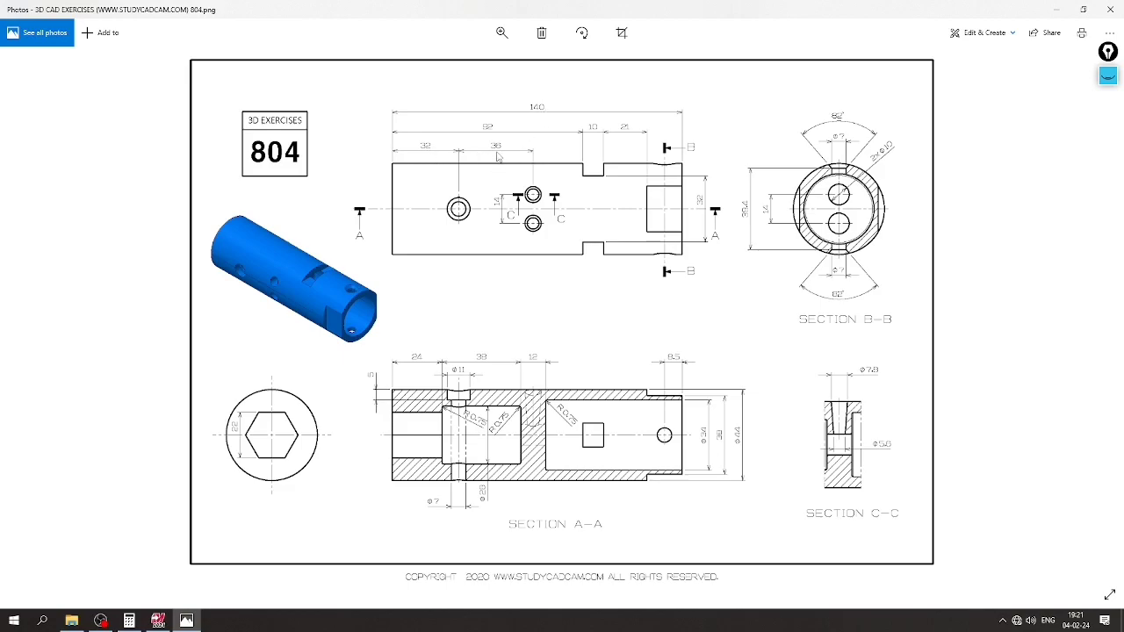
Compute 108 − 36 = 72 in Calculator, then close it
scroll(499, 156, "up", 3)
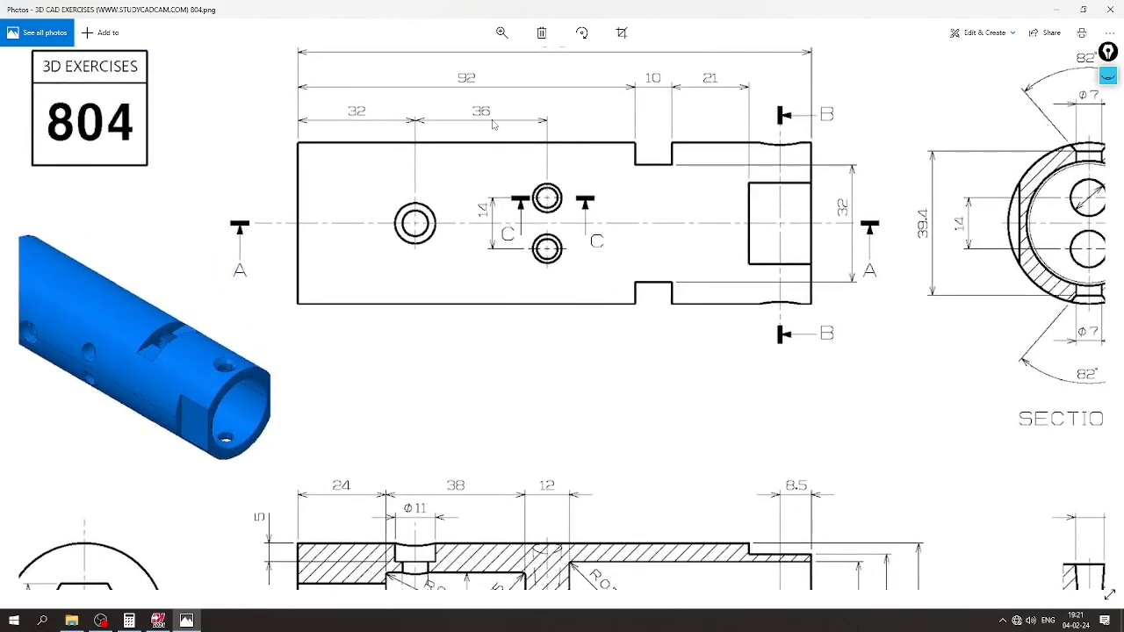
left_click(129, 621)
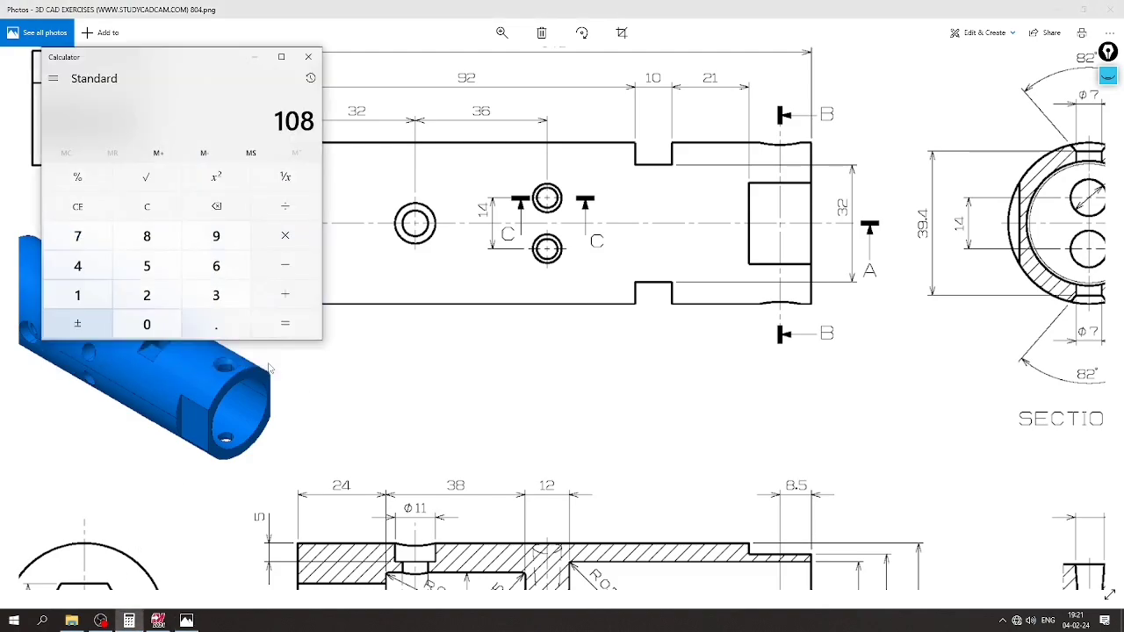
left_click(290, 264)
left_click(217, 301)
left_click(216, 266)
left_click(285, 323)
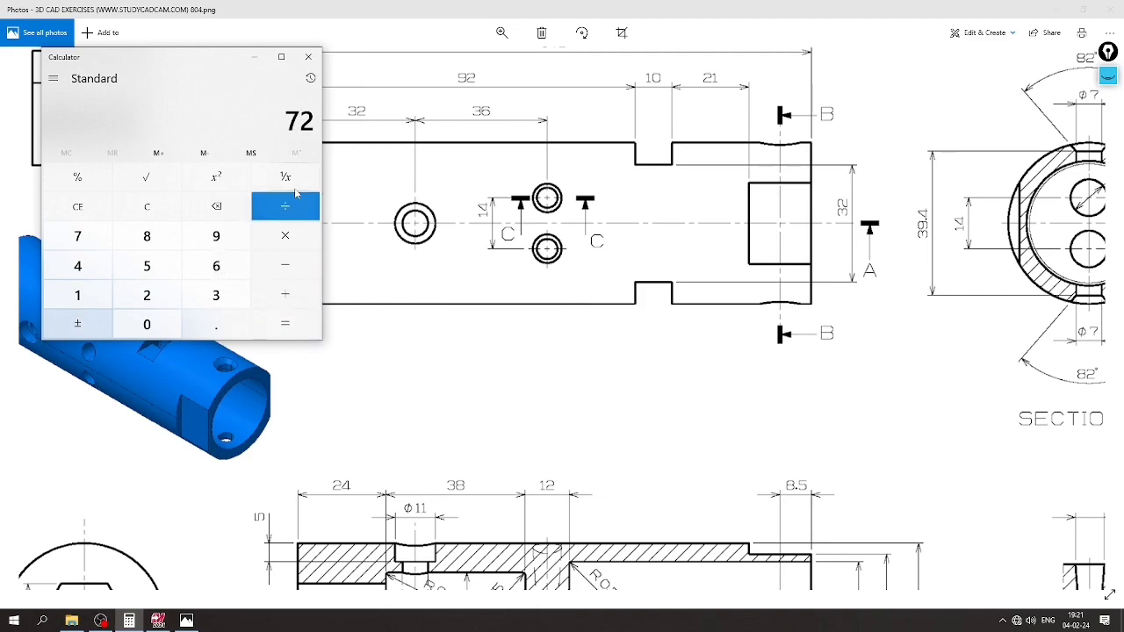
left_click(310, 61)
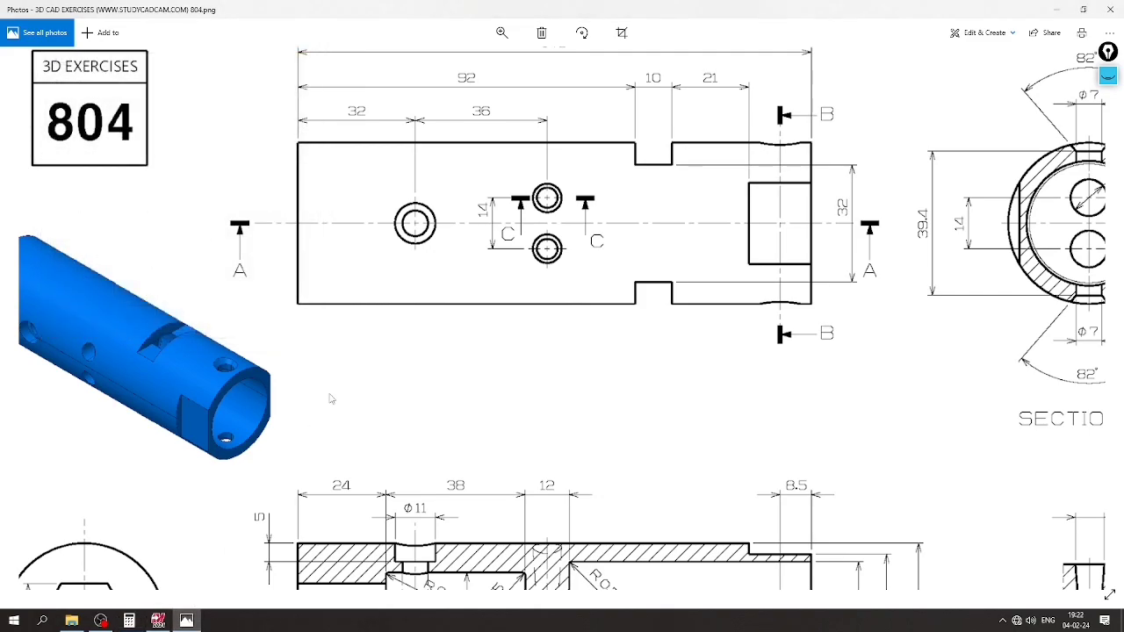
Move the two circles 72 mm left with the Y offset reset to 0
left_click(186, 621)
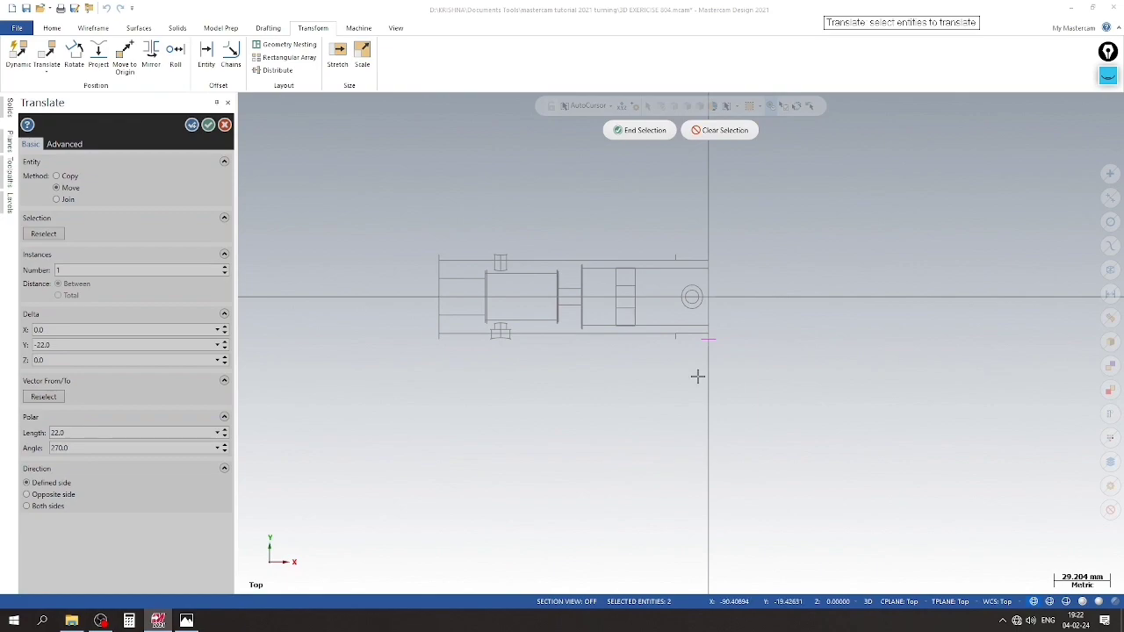
left_click(645, 130)
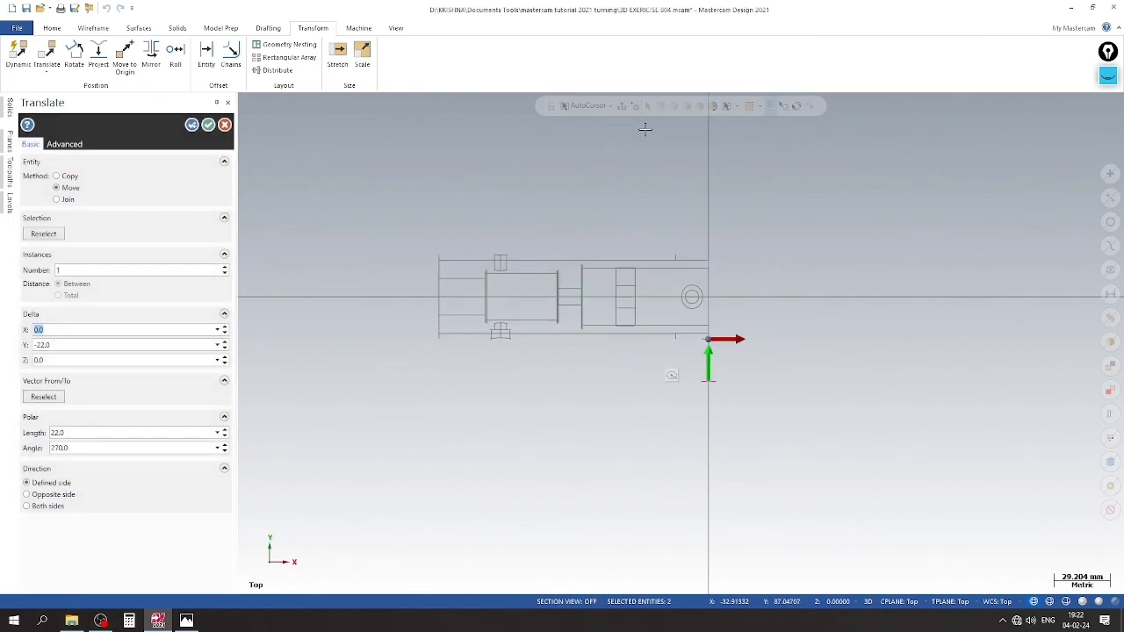
left_click(98, 344)
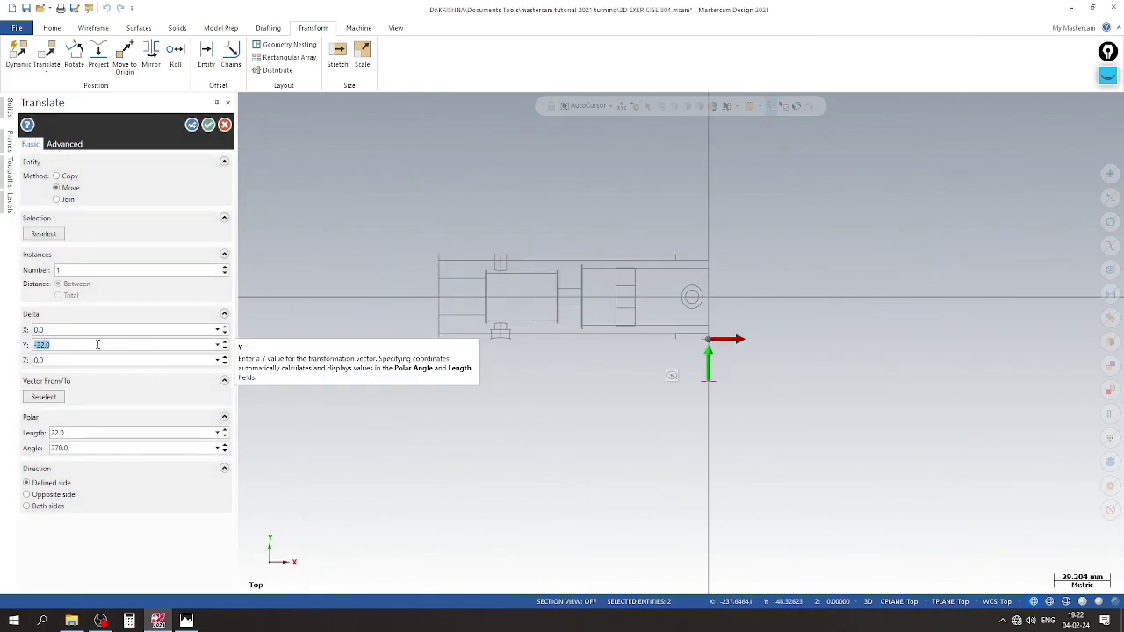
type("0")
key("Return")
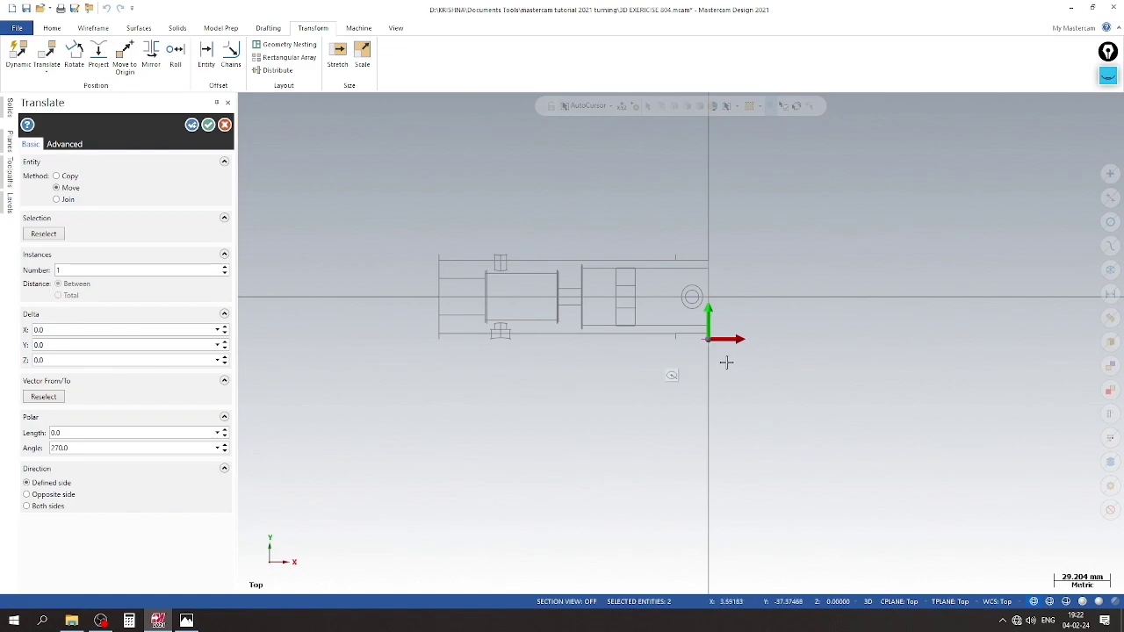
left_click_drag(725, 339, 583, 342)
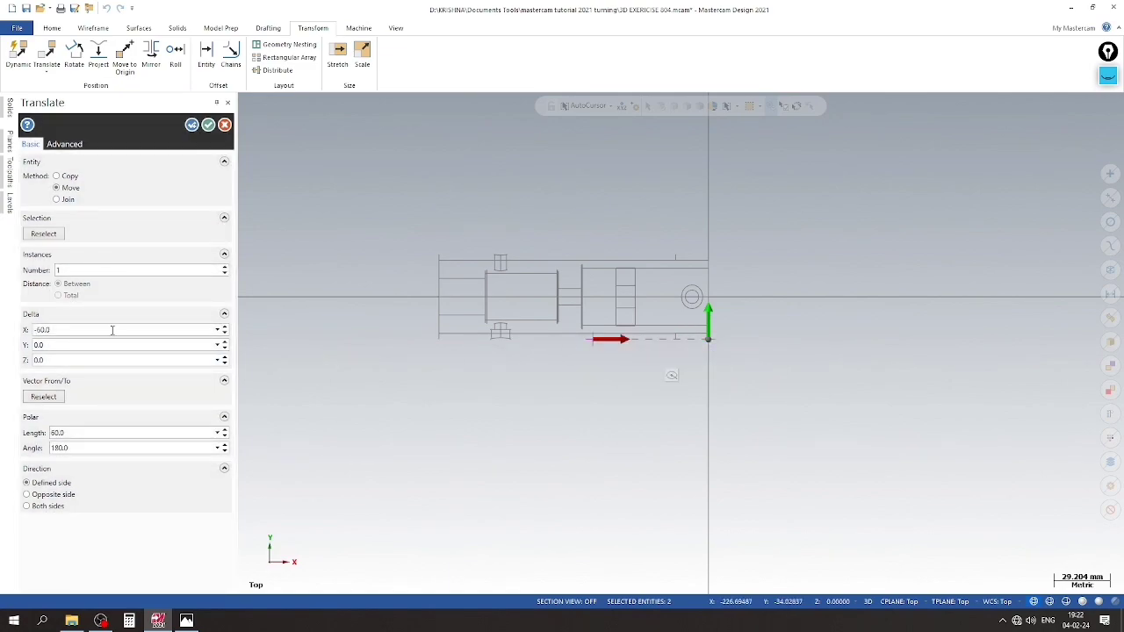
left_click(112, 329)
key("Return")
key("Return")
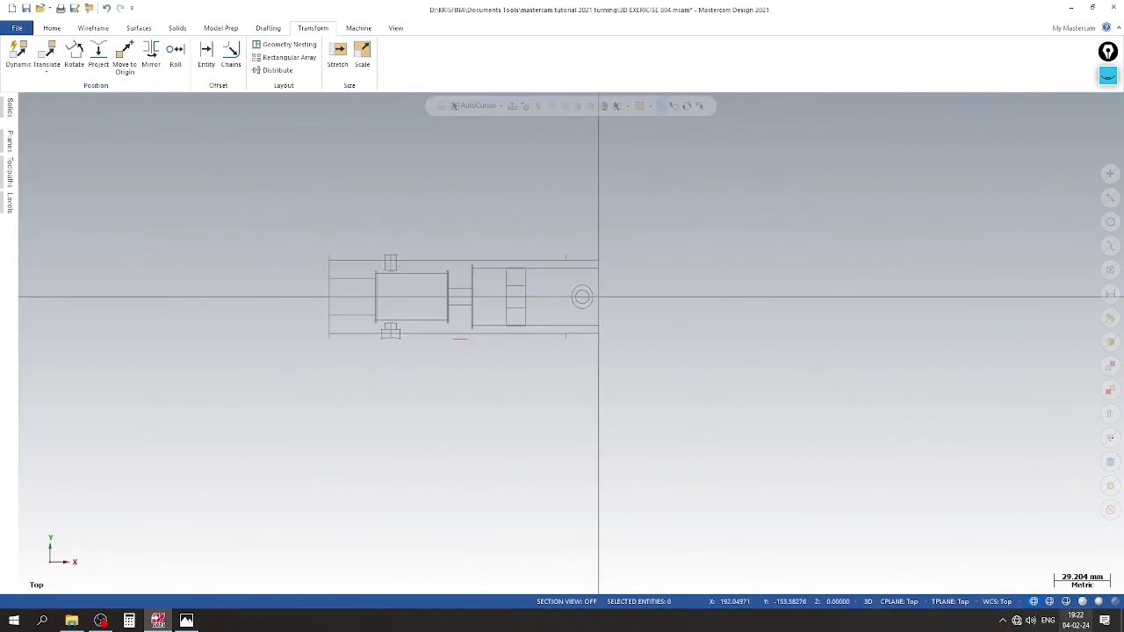
Show the tube shaded in isometric view and save the file
right_click(823, 360)
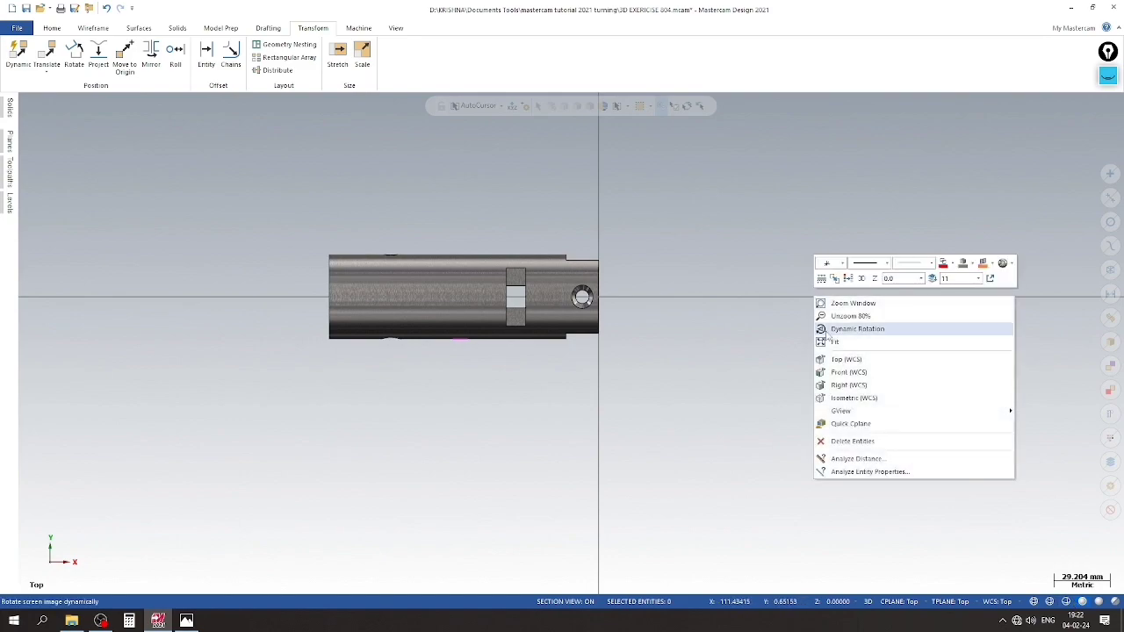
left_click(851, 398)
right_click(641, 206)
left_click(679, 194)
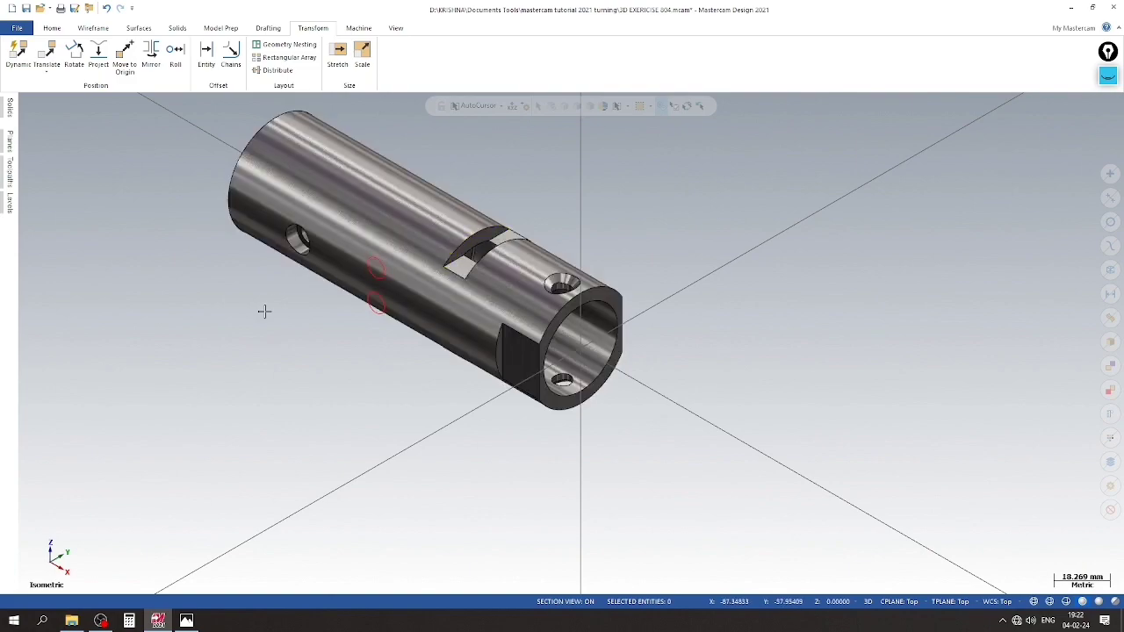
scroll(209, 339, "up", 1)
key("ctrl+s")
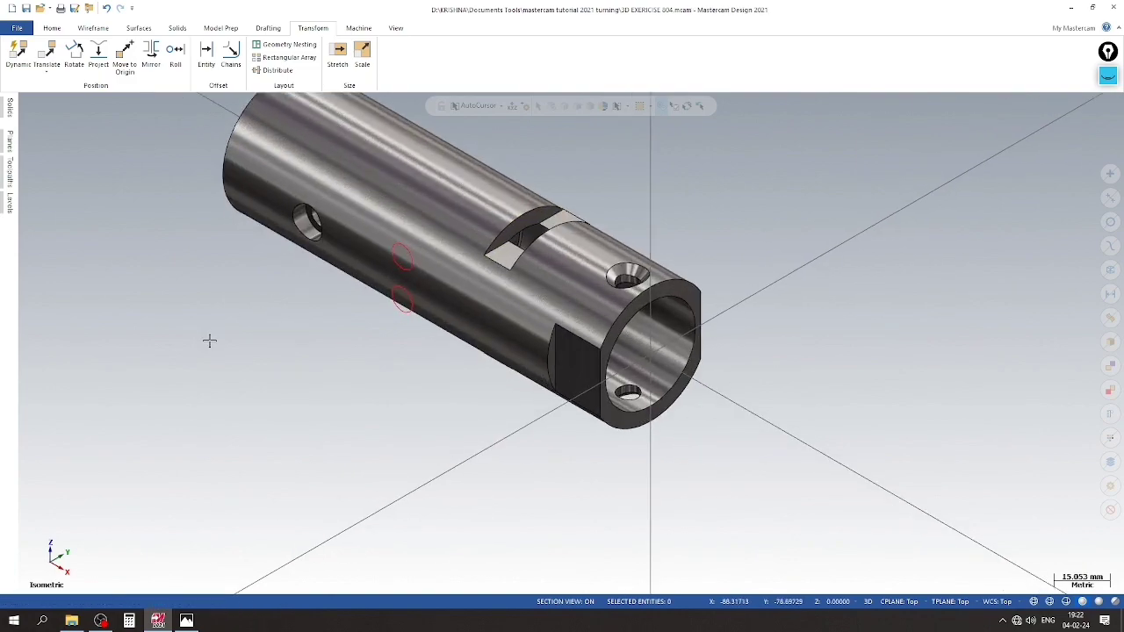
scroll(319, 354, "down", 1)
scroll(319, 354, "up", 1)
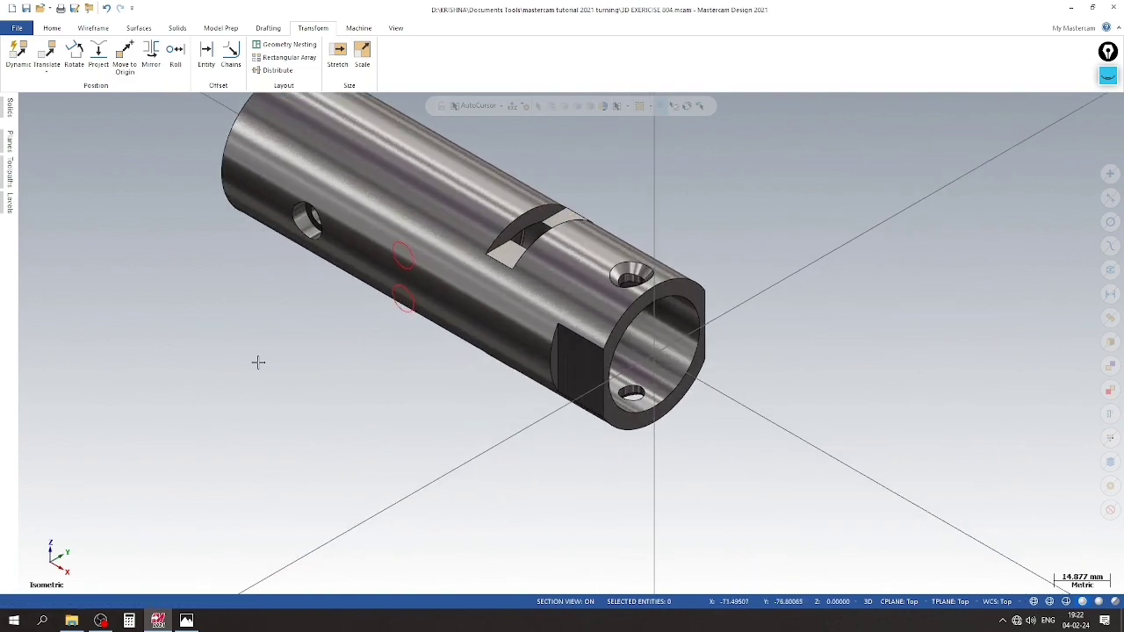
scroll(256, 357, "up", 1)
scroll(220, 316, "down", 1)
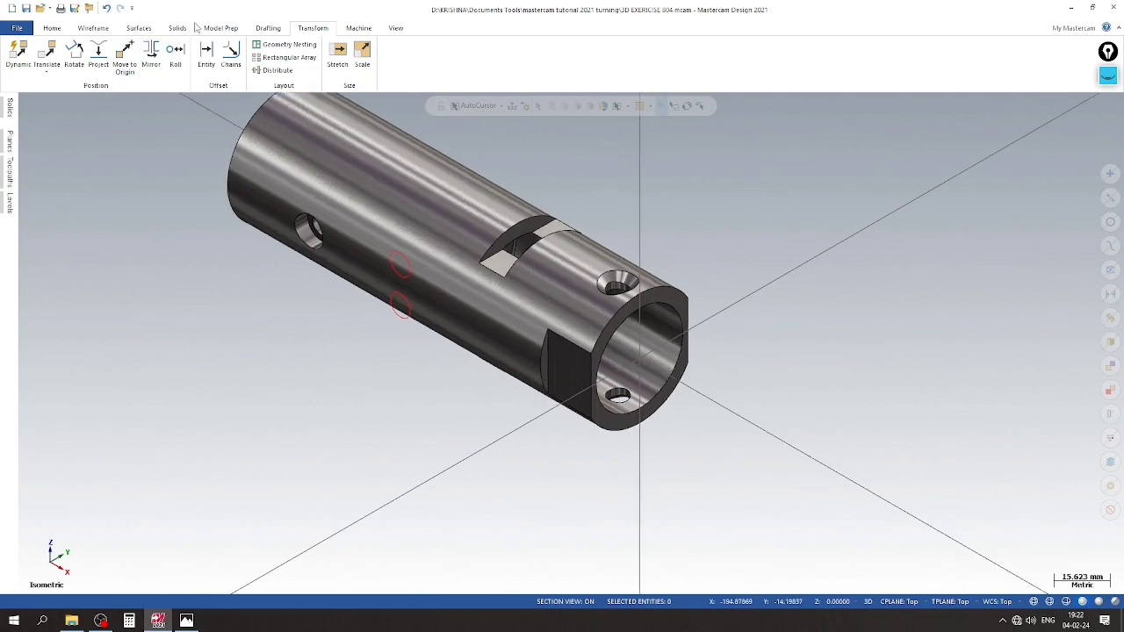
left_click(178, 28)
Set up an extrude cut on the upper small circle, 15 mm deep
left_click(111, 58)
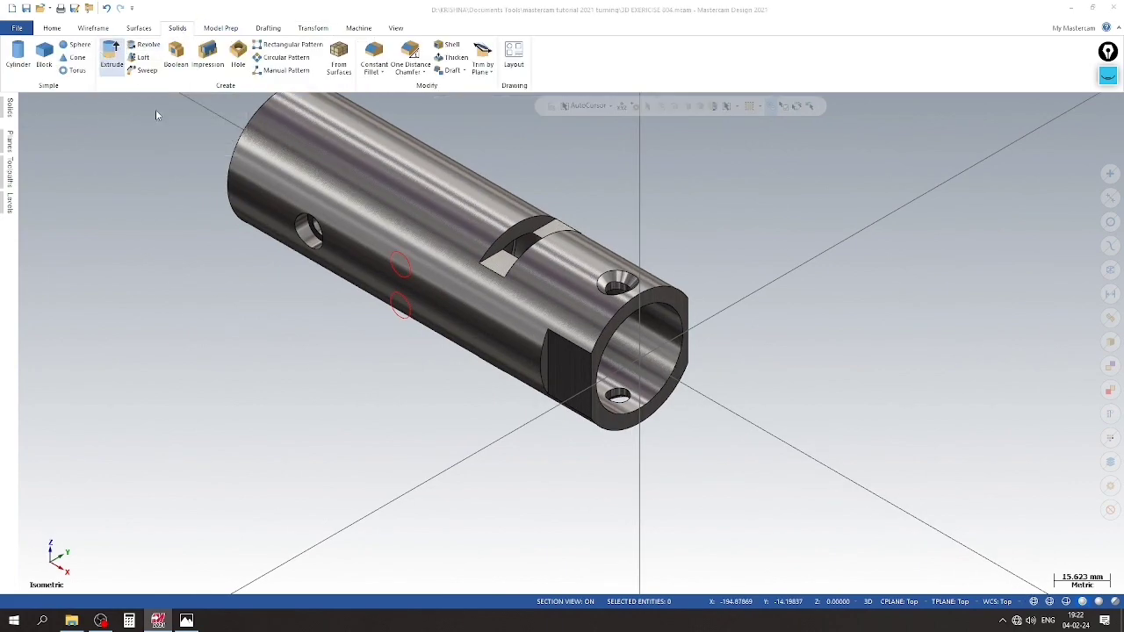
scroll(390, 290, "up", 1)
left_click(537, 260)
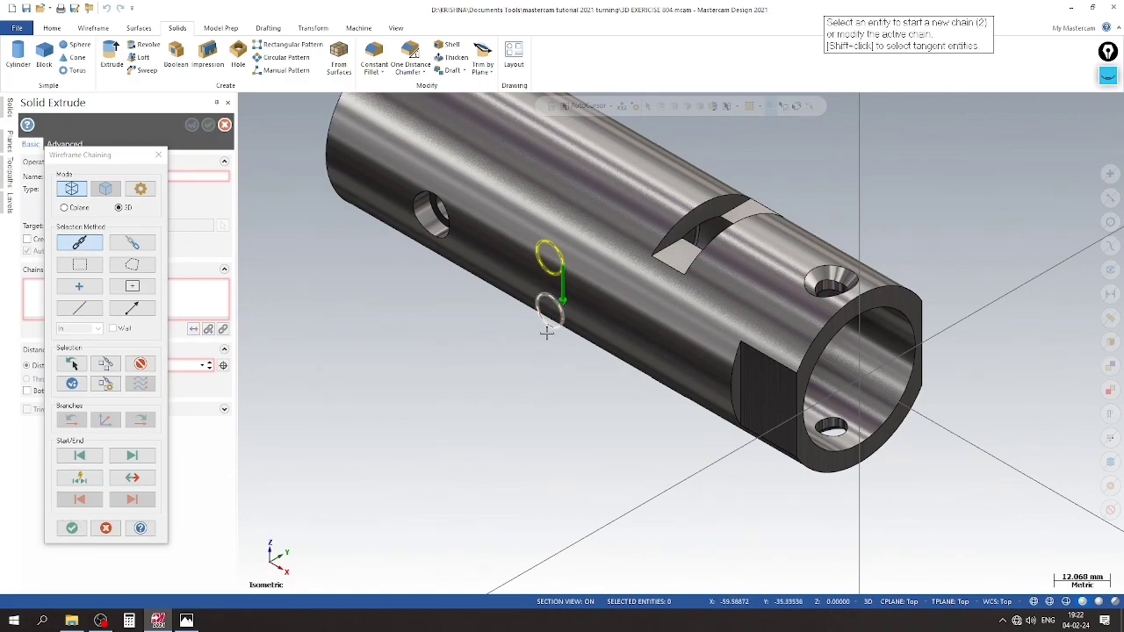
left_click(72, 528)
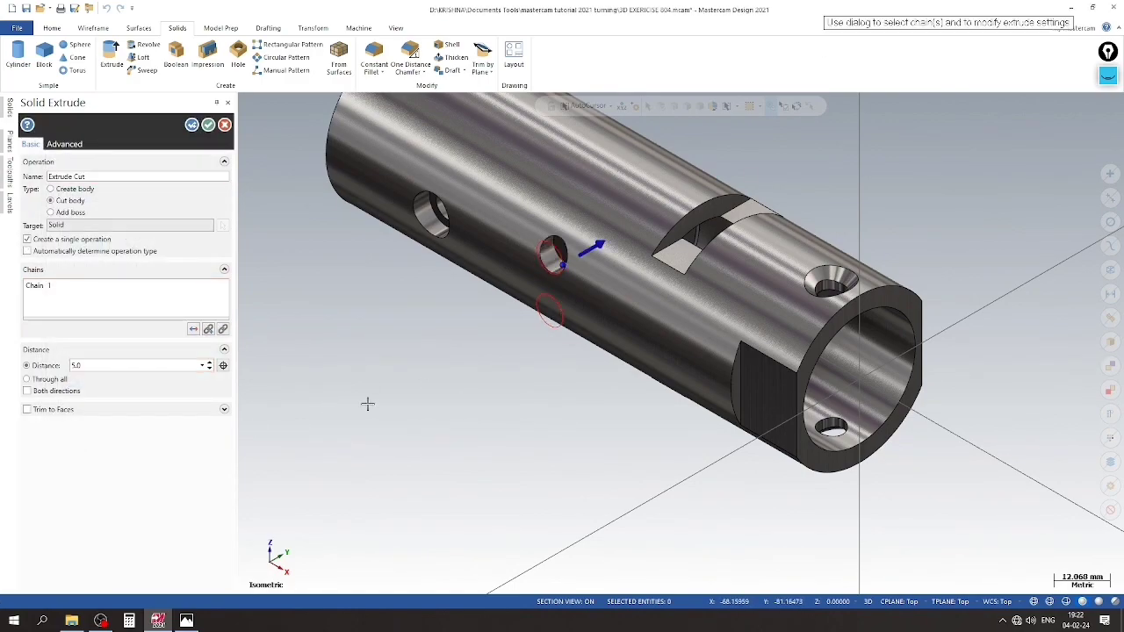
middle_click_drag(367, 404, 436, 409)
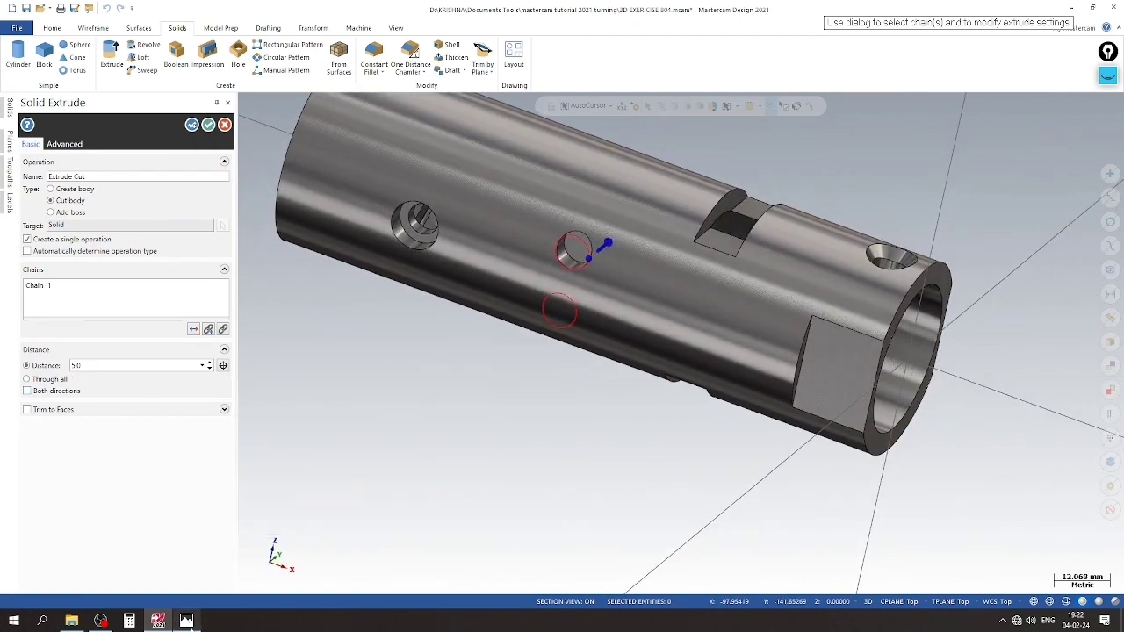
mouse_move(186, 621)
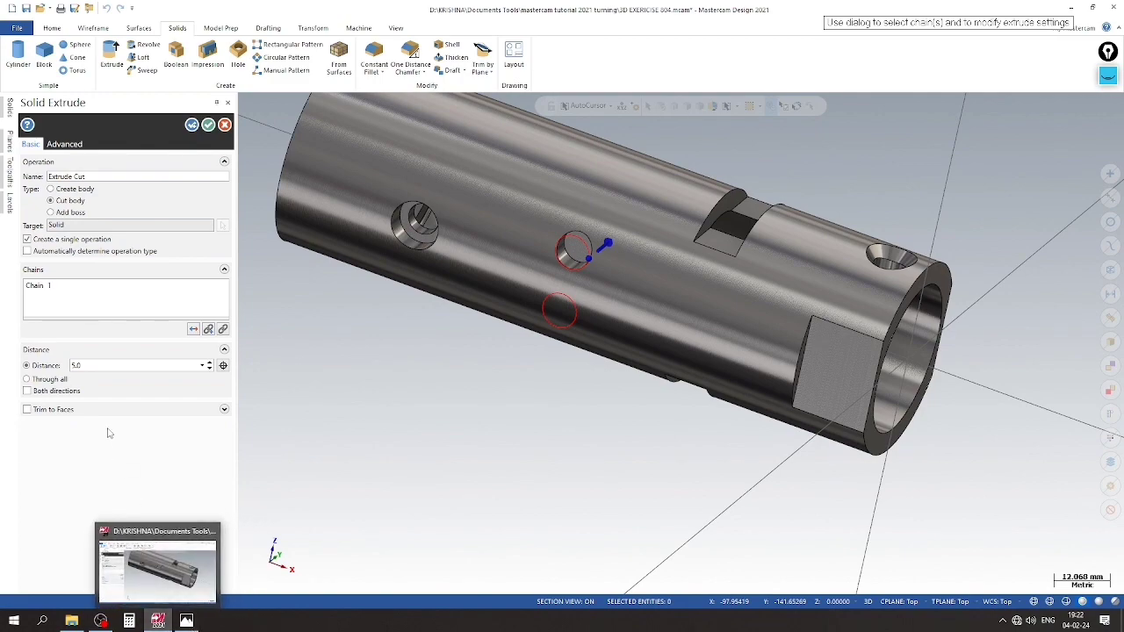
left_click(92, 365)
type("15")
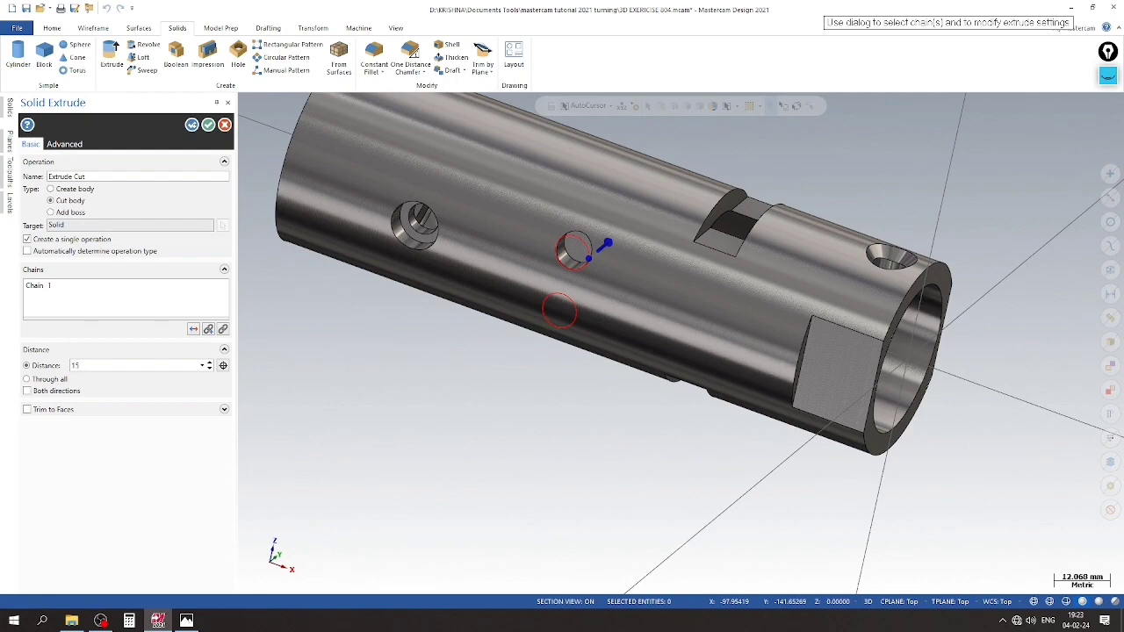
key("Return")
left_click(61, 149)
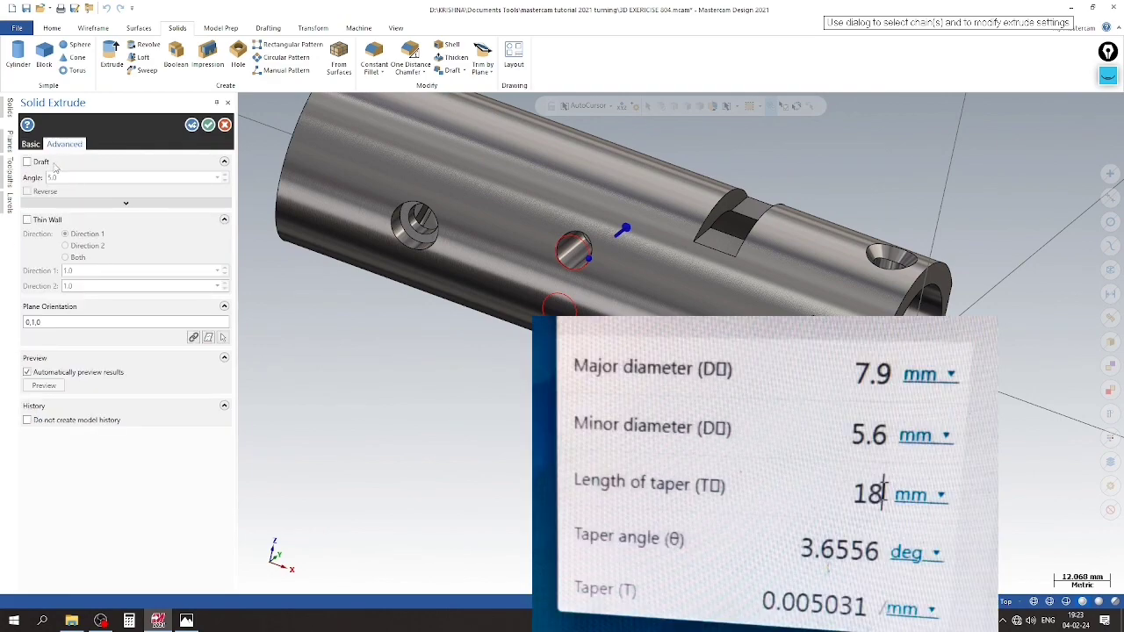
Enable a 4.384° draft taper on the extrude cut
left_click(42, 163)
left_click(72, 177)
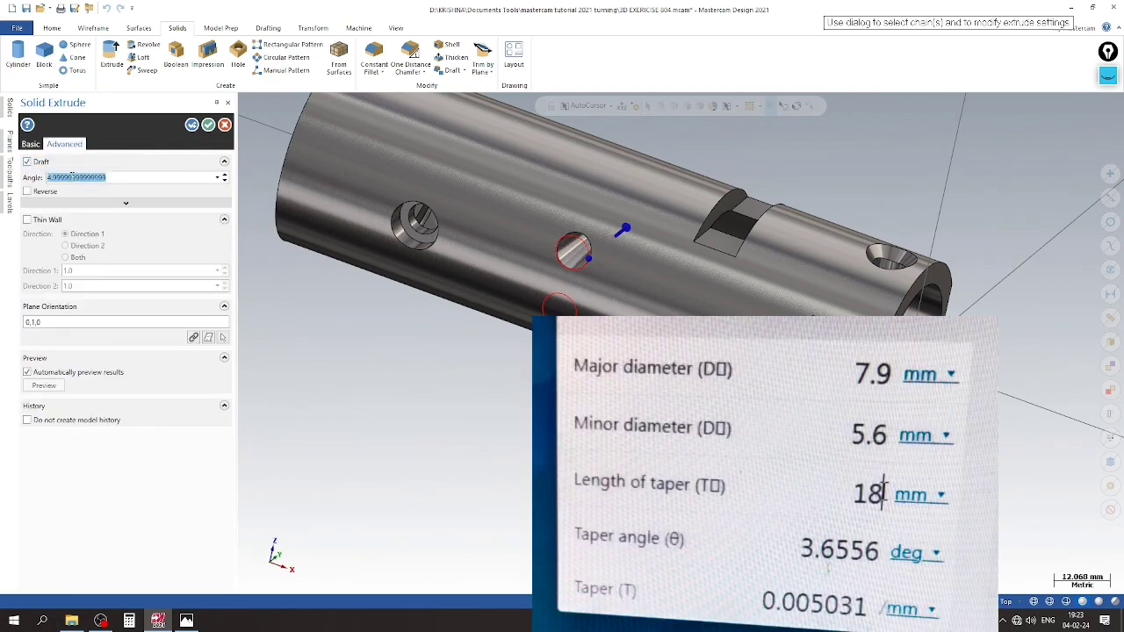
type("4.3")
type("84")
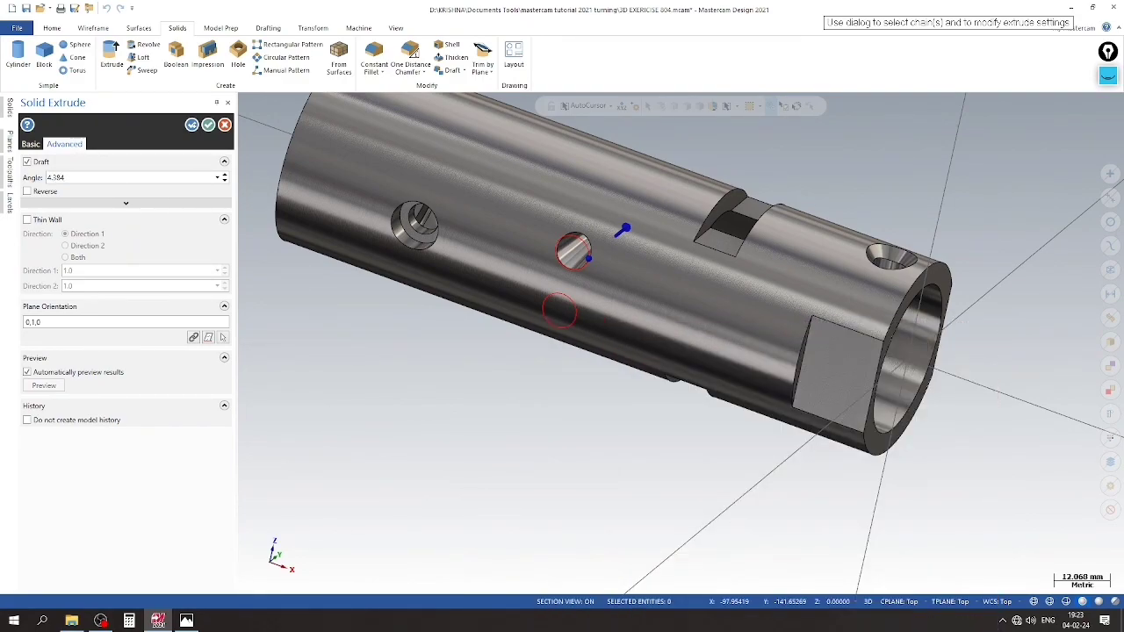
key("Return")
mouse_move(373, 232)
middle_mouse_down()
mouse_move(581, 309)
mouse_move(679, 320)
mouse_move(274, 290)
mouse_move(377, 319)
mouse_move(721, 338)
mouse_move(416, 293)
middle_mouse_up()
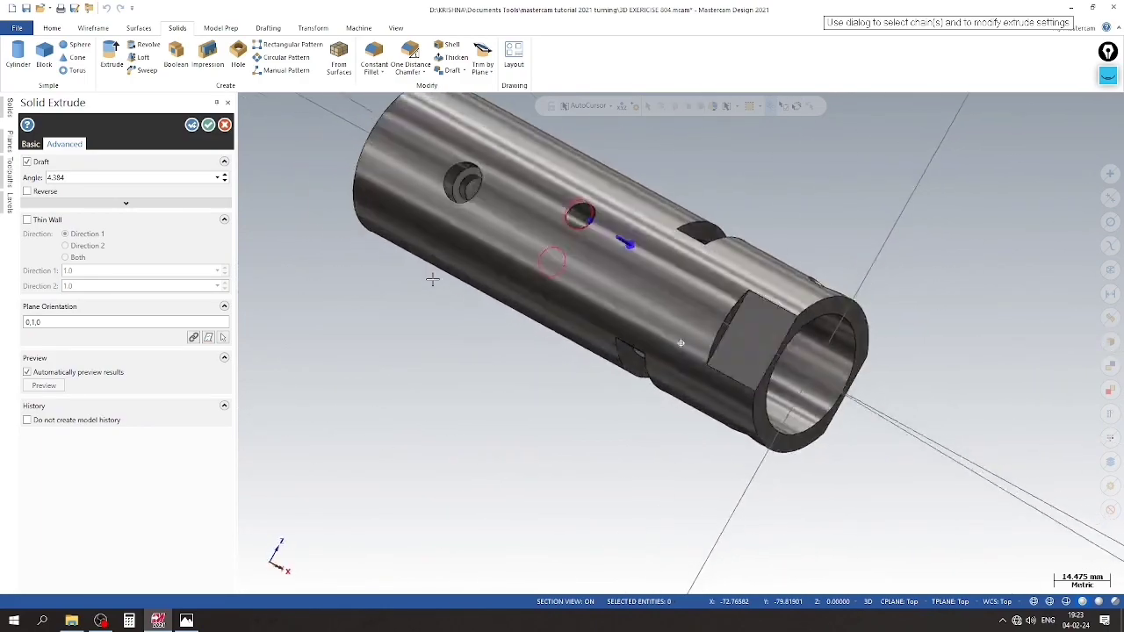
From the right-side view, try cut depths of 17 and 16 mm
right_click(556, 407)
left_click(602, 478)
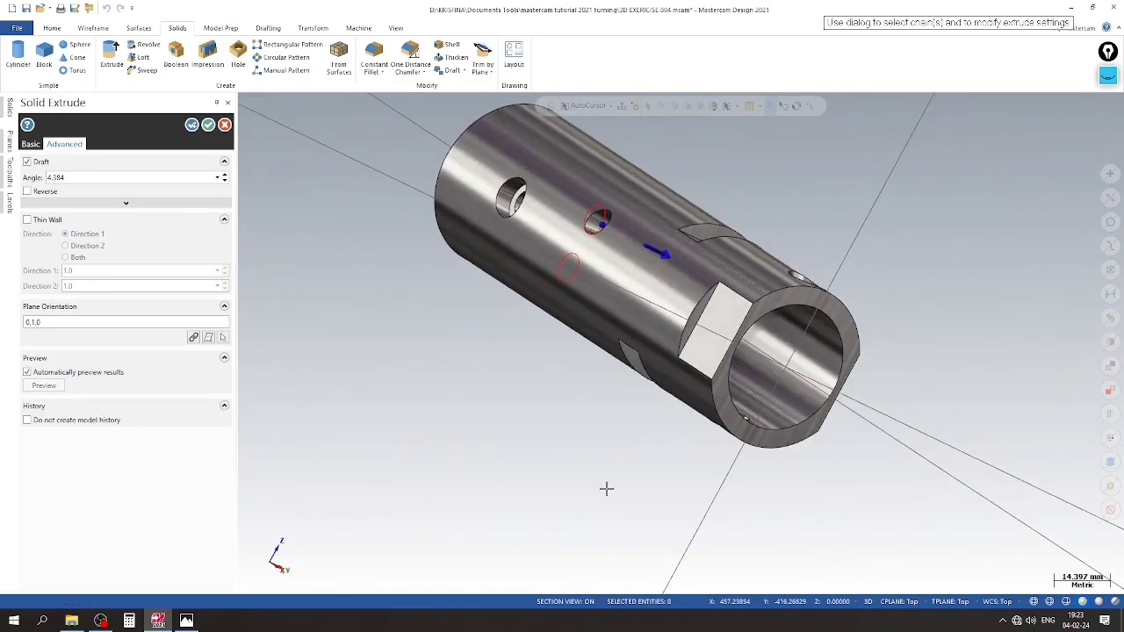
left_click(1034, 601)
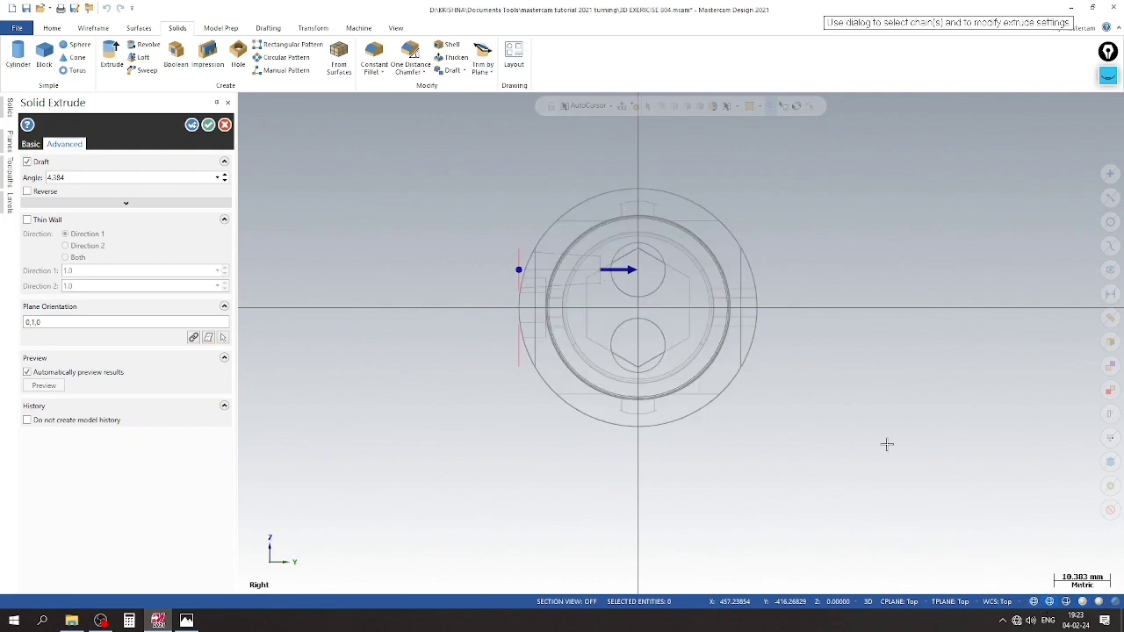
left_click(604, 262)
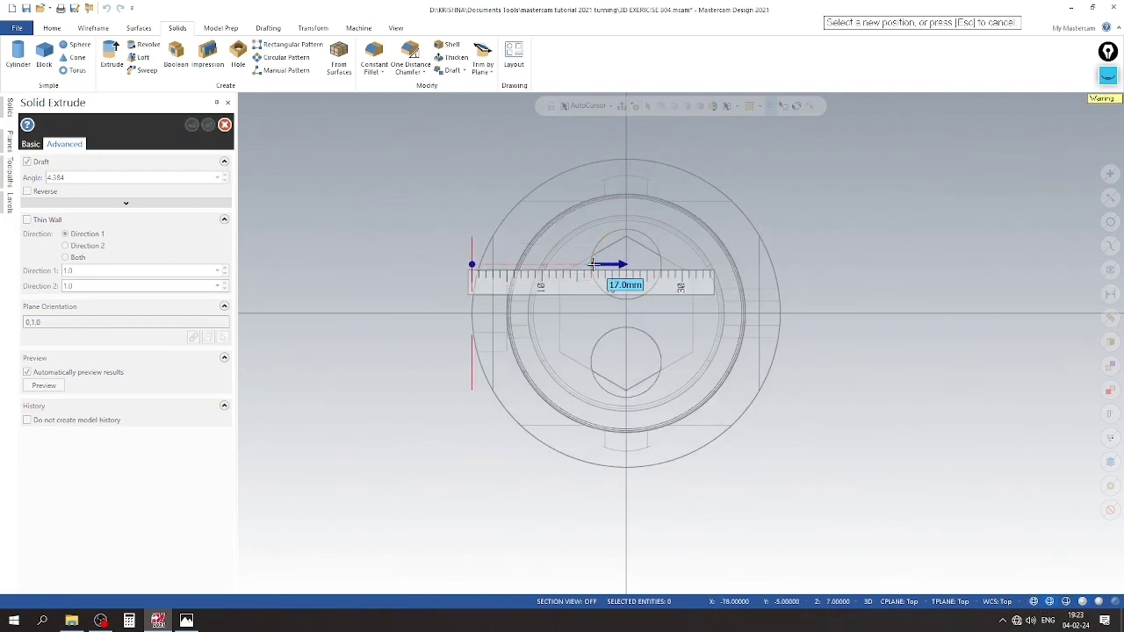
left_click(595, 263)
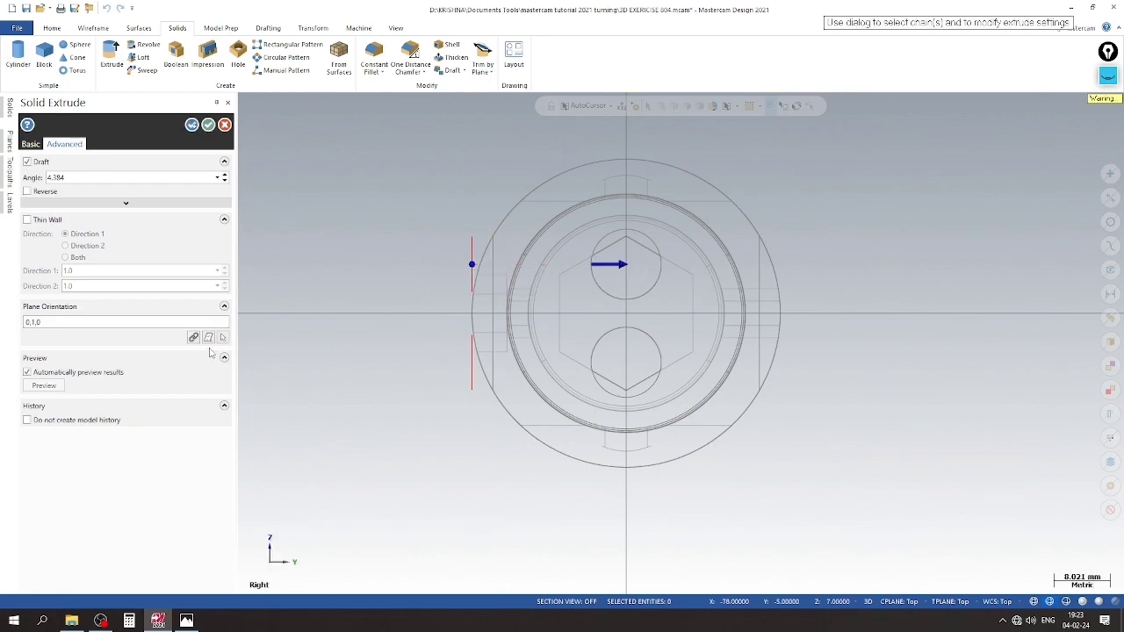
left_click(31, 144)
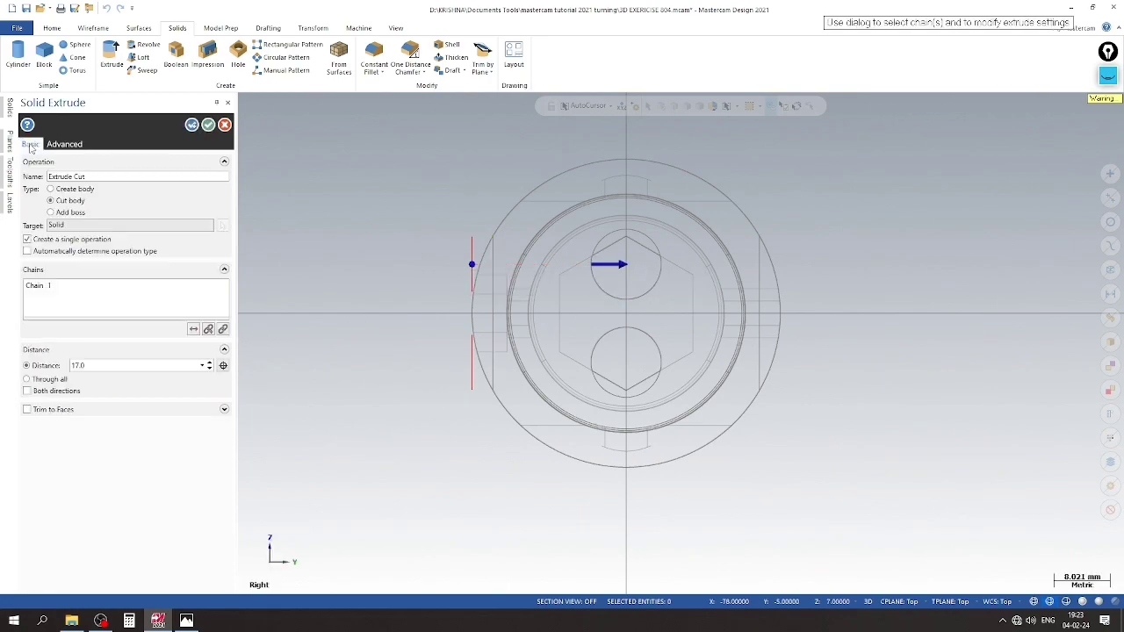
left_click(209, 369)
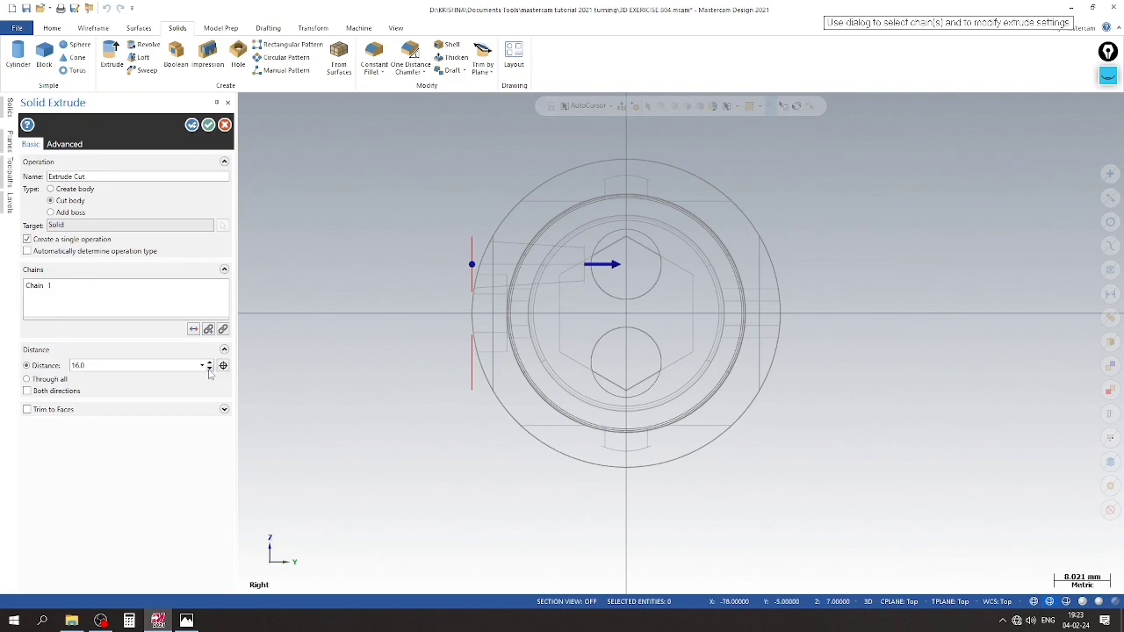
left_click(209, 362)
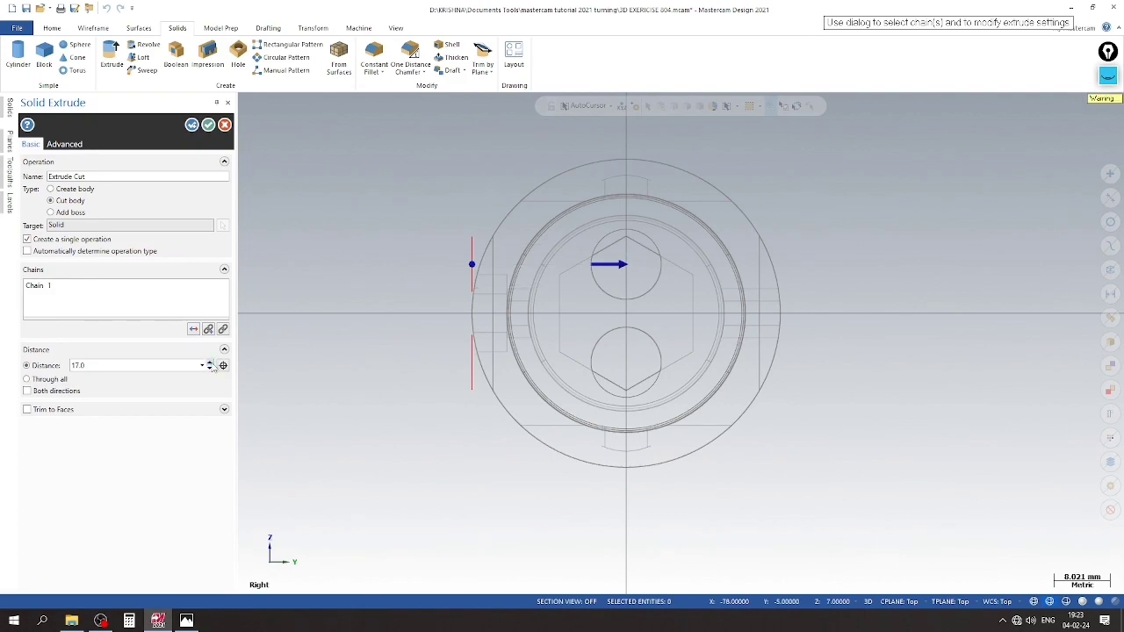
left_click(209, 369)
scroll(515, 246, "up", 3)
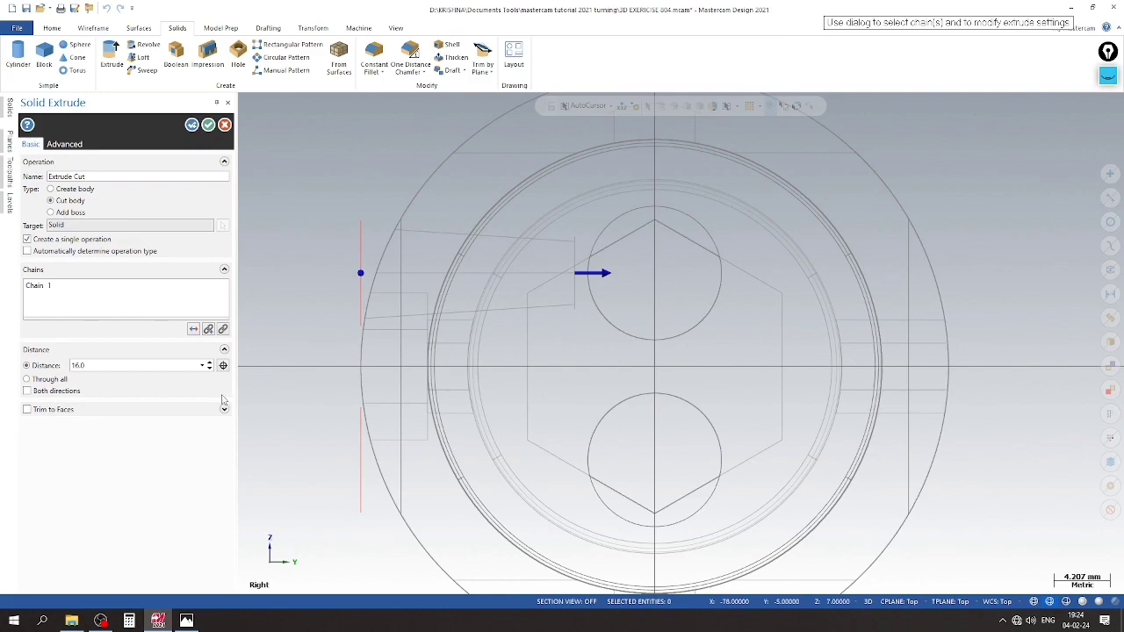
Change the draft angle to 3.6556° and depth to 18 mm, then accept the tapered cut
left_click(66, 145)
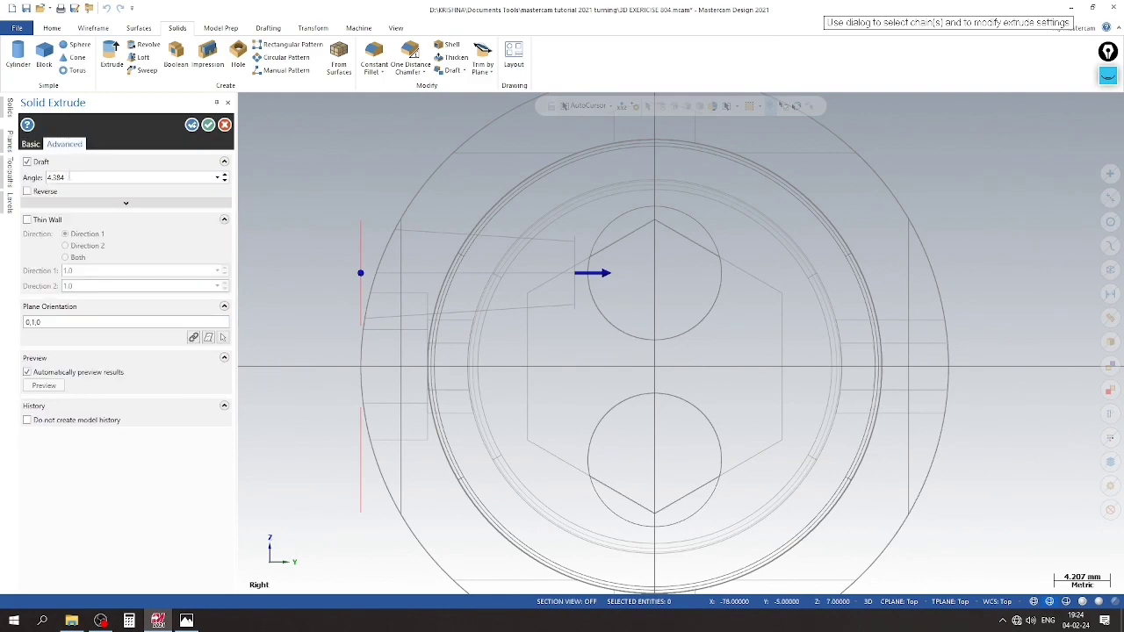
double_click(69, 176)
type("3.6556")
double_click(58, 177)
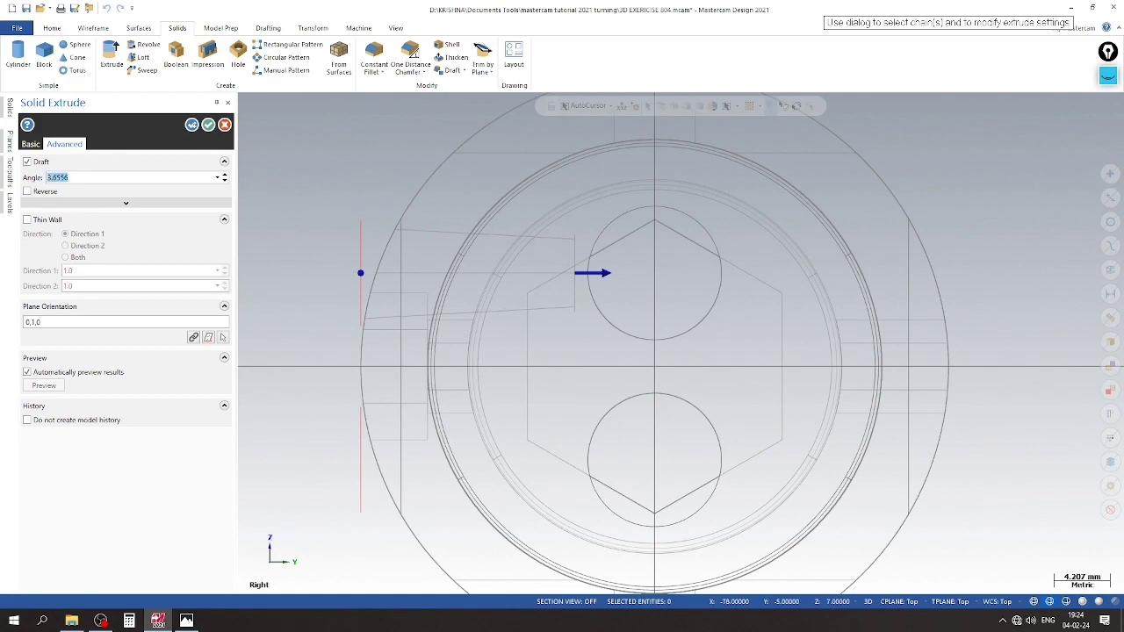
left_click(31, 144)
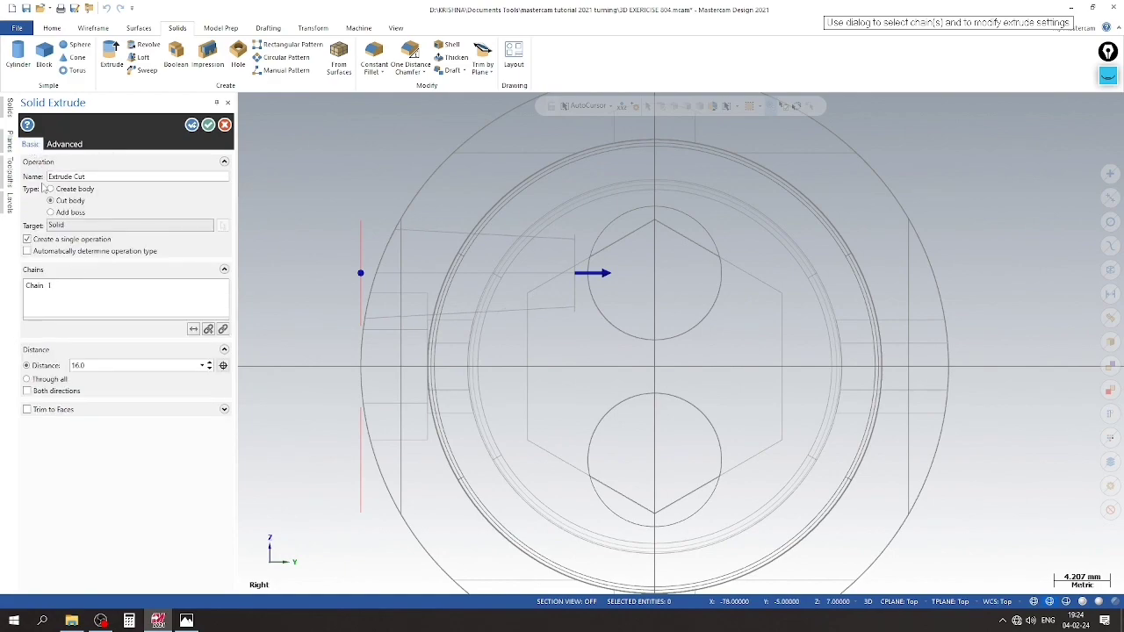
left_click(209, 364)
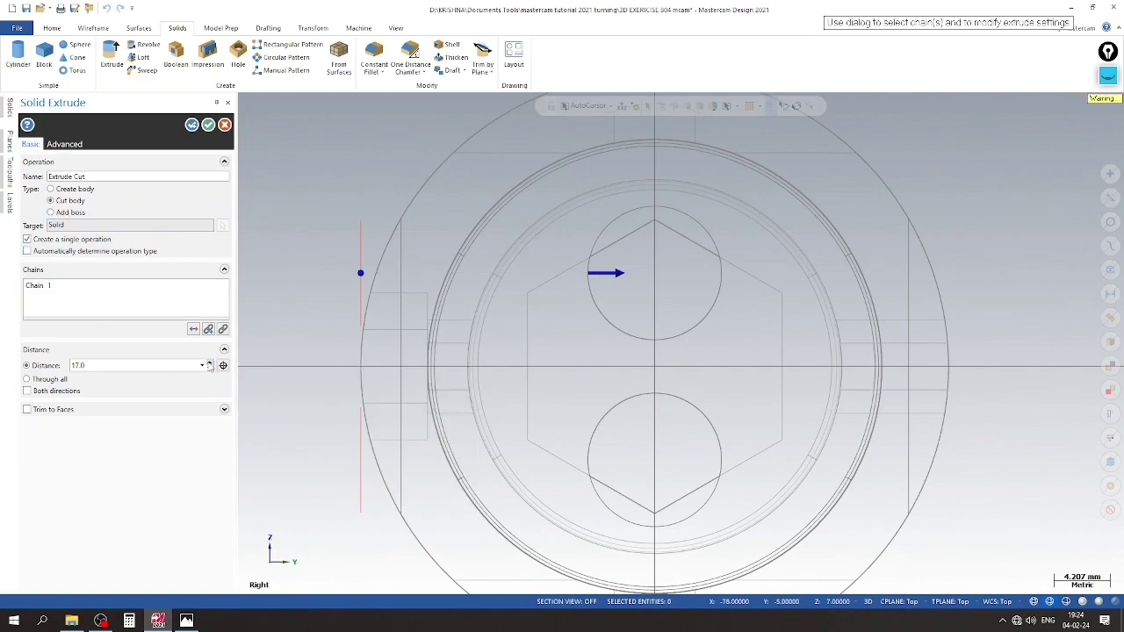
left_click(209, 364)
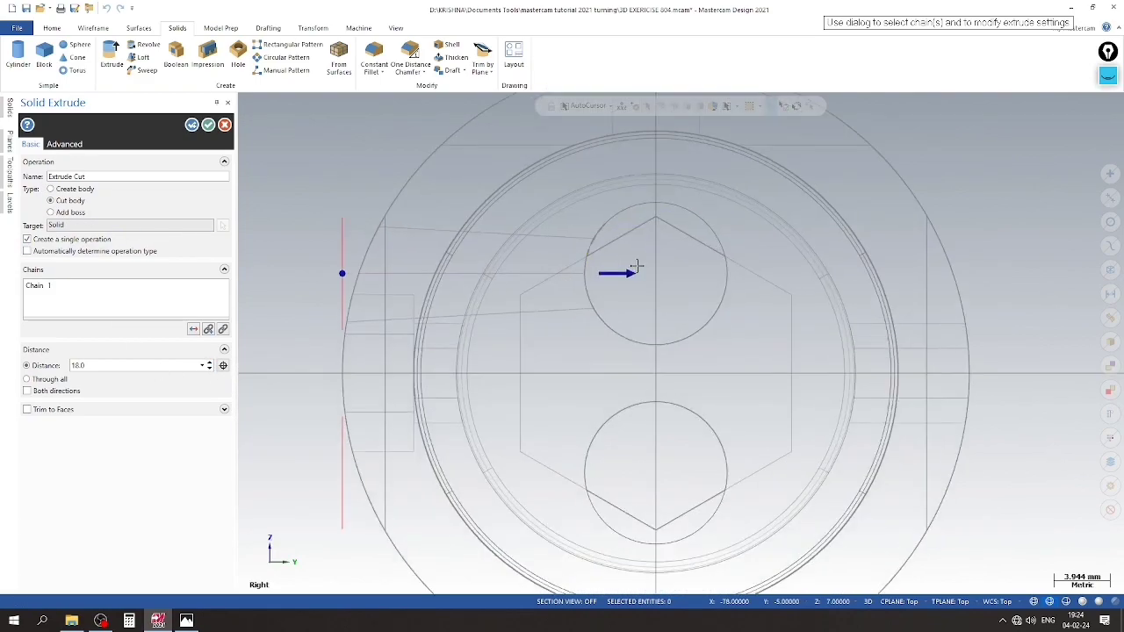
left_click(207, 125)
scroll(238, 173, "down", 2)
mouse_move(173, 240)
middle_mouse_down()
mouse_move(547, 245)
mouse_move(800, 361)
mouse_move(788, 381)
mouse_move(729, 381)
mouse_move(788, 384)
middle_mouse_up()
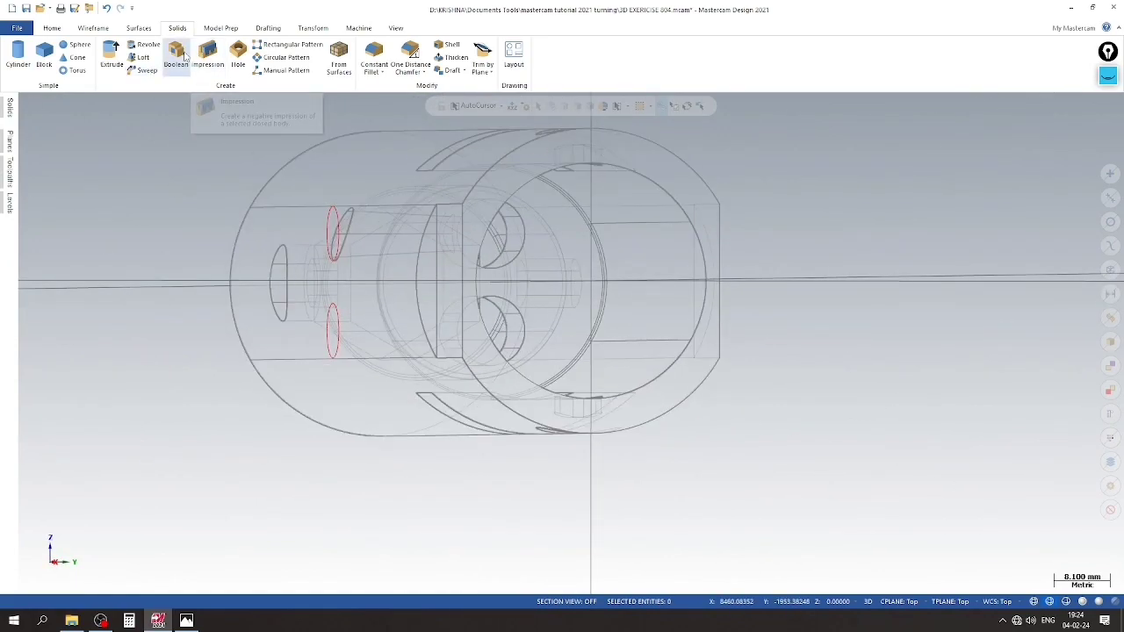
Extrude-cut the lower red circle 18.0 deep with a 3.6556° draft, then show the Levels list
left_click(111, 54)
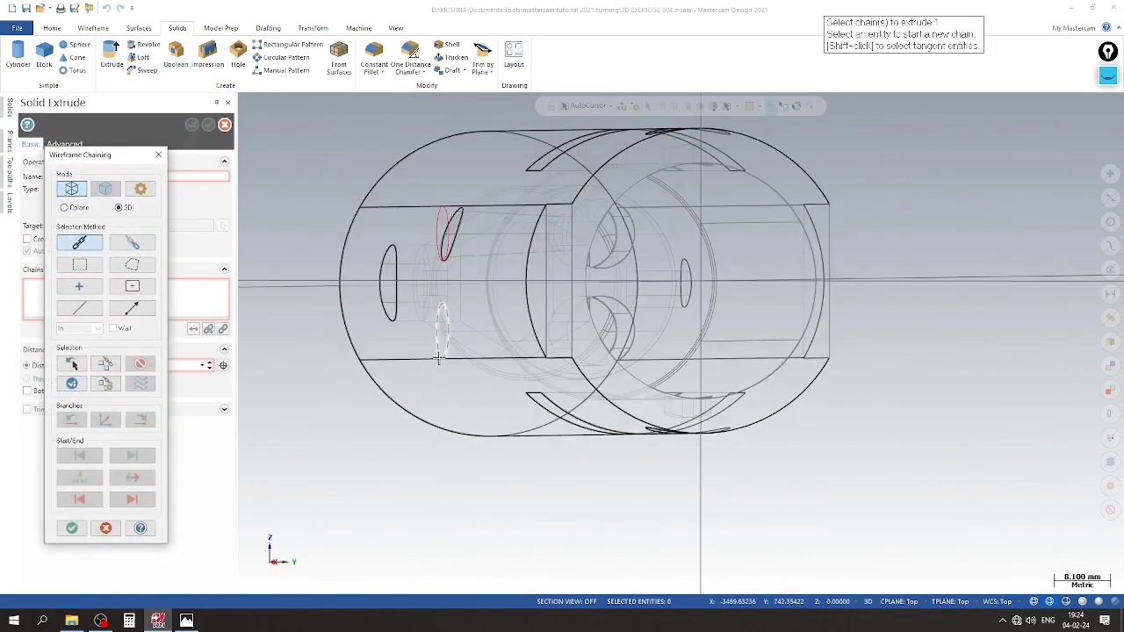
left_click(443, 350)
left_click(72, 527)
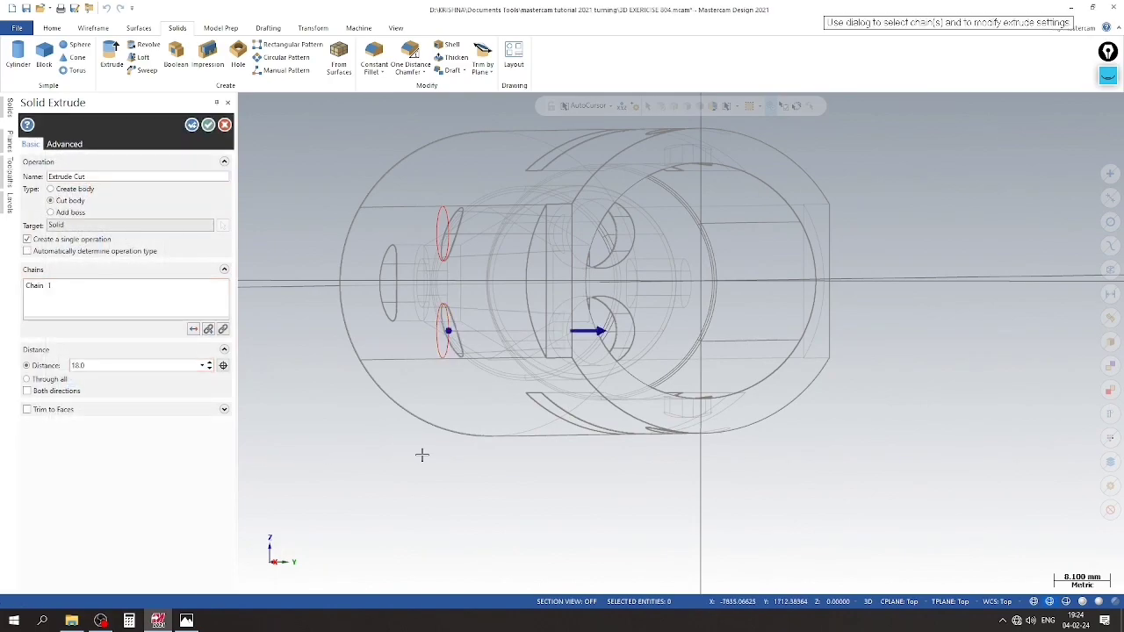
mouse_move(421, 453)
middle_mouse_down()
mouse_move(381, 469)
mouse_move(392, 468)
middle_mouse_up()
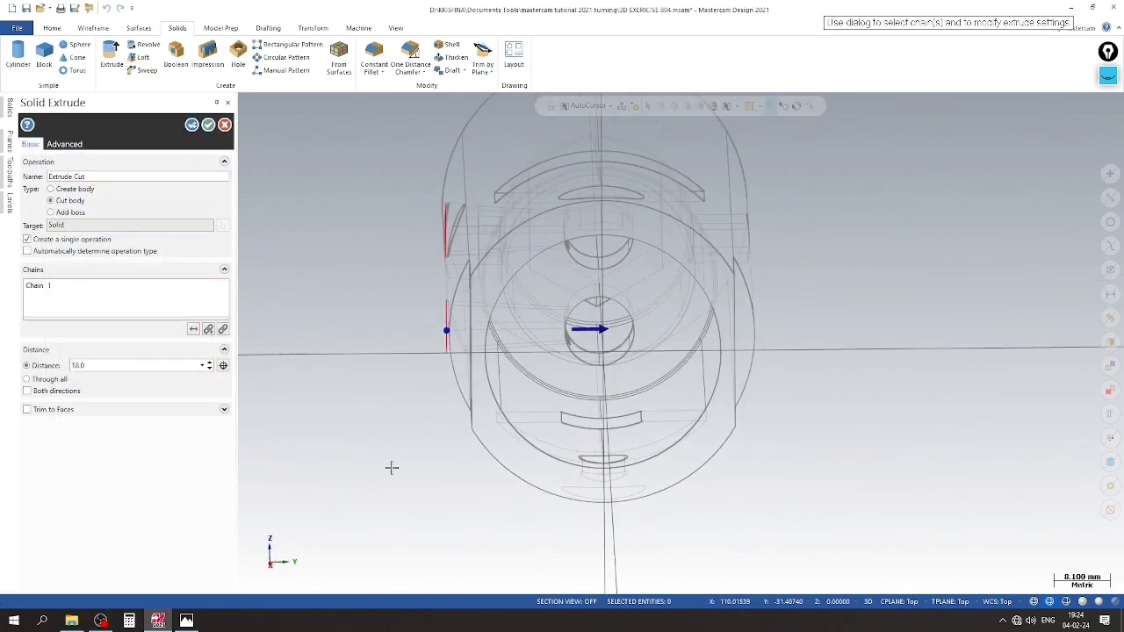
double_click(79, 366)
left_click(65, 144)
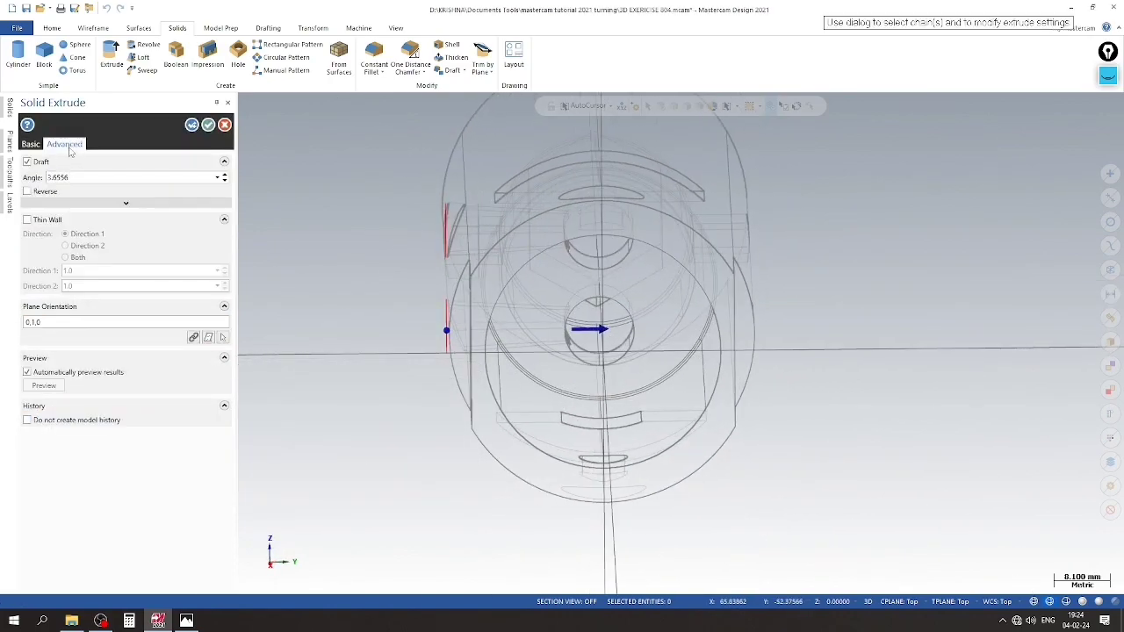
left_click(30, 144)
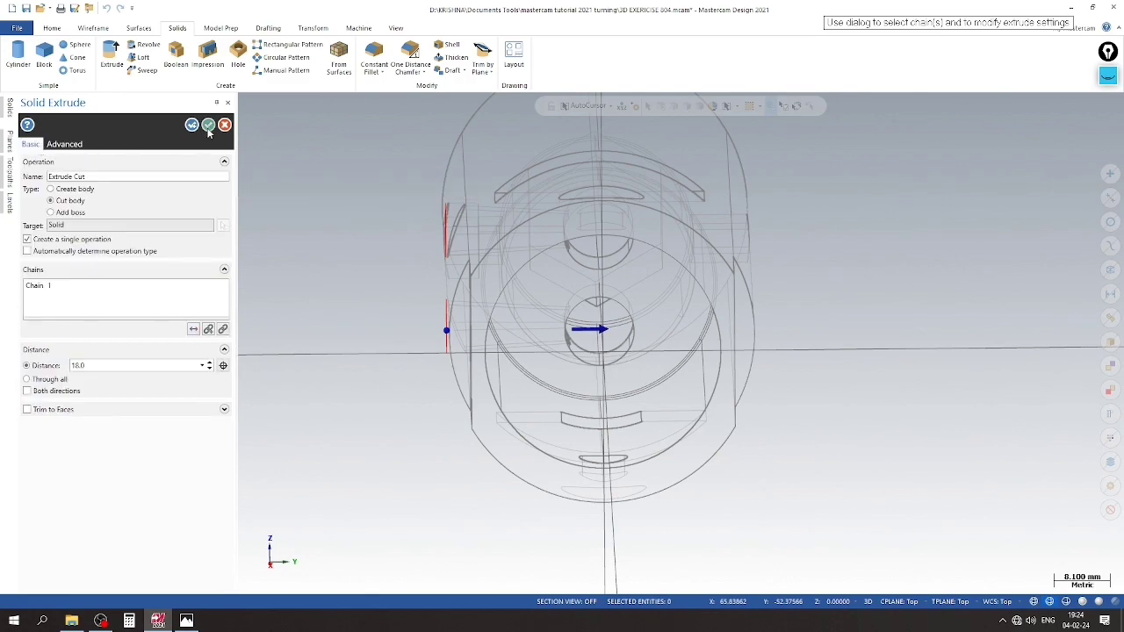
left_click(208, 126)
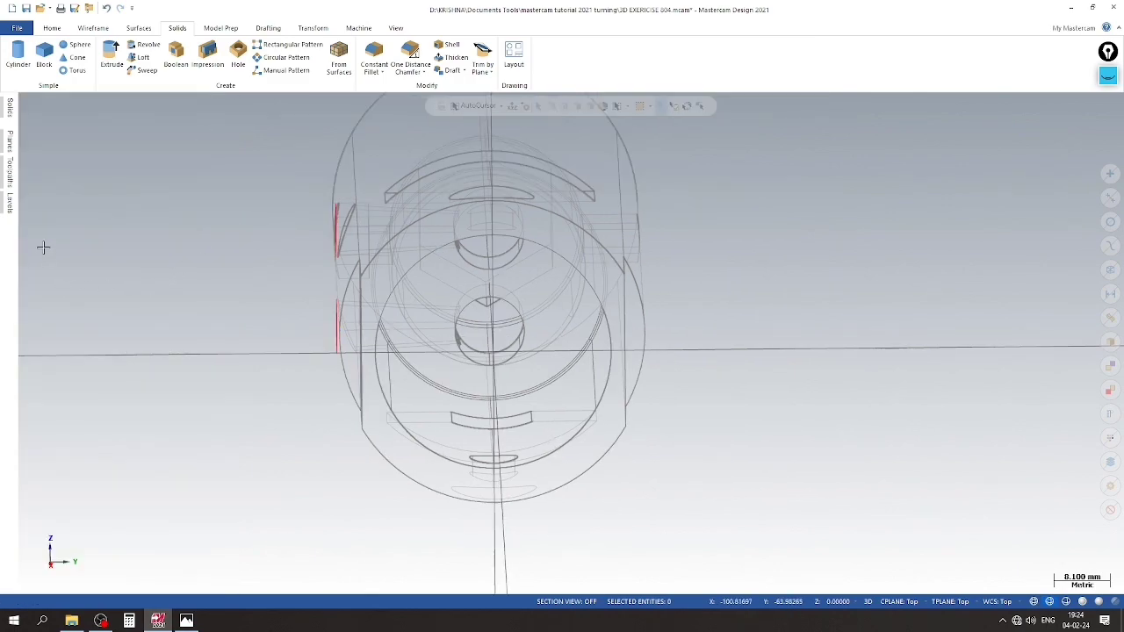
left_click(6, 203)
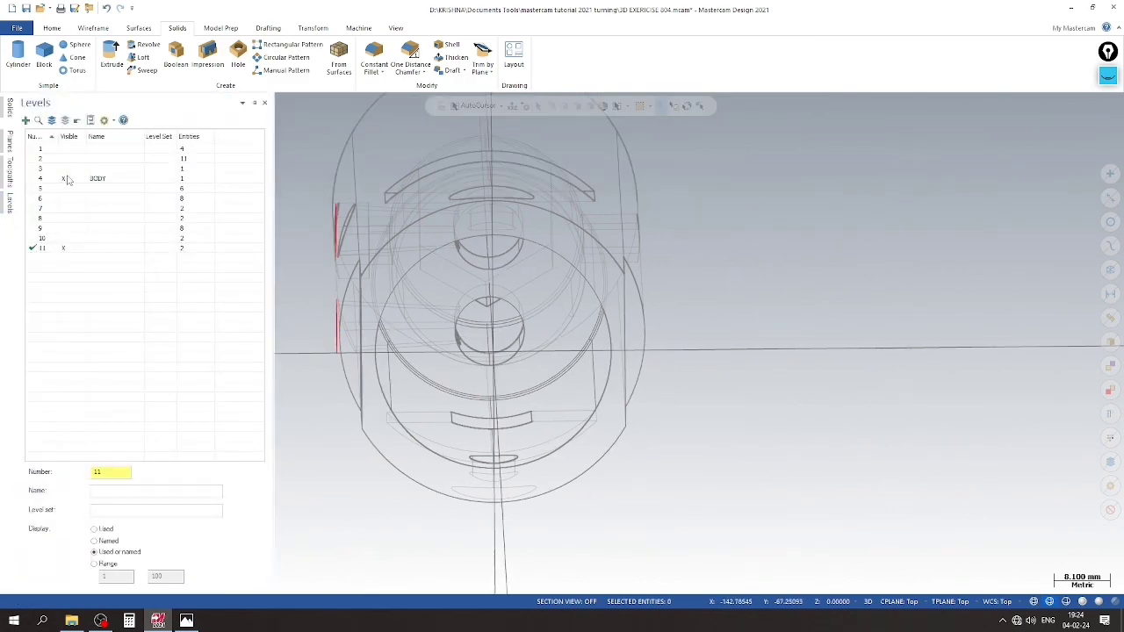
Hide level 11 with the hole sketches, shade the model and save the part
left_click(69, 251)
left_click(1082, 601)
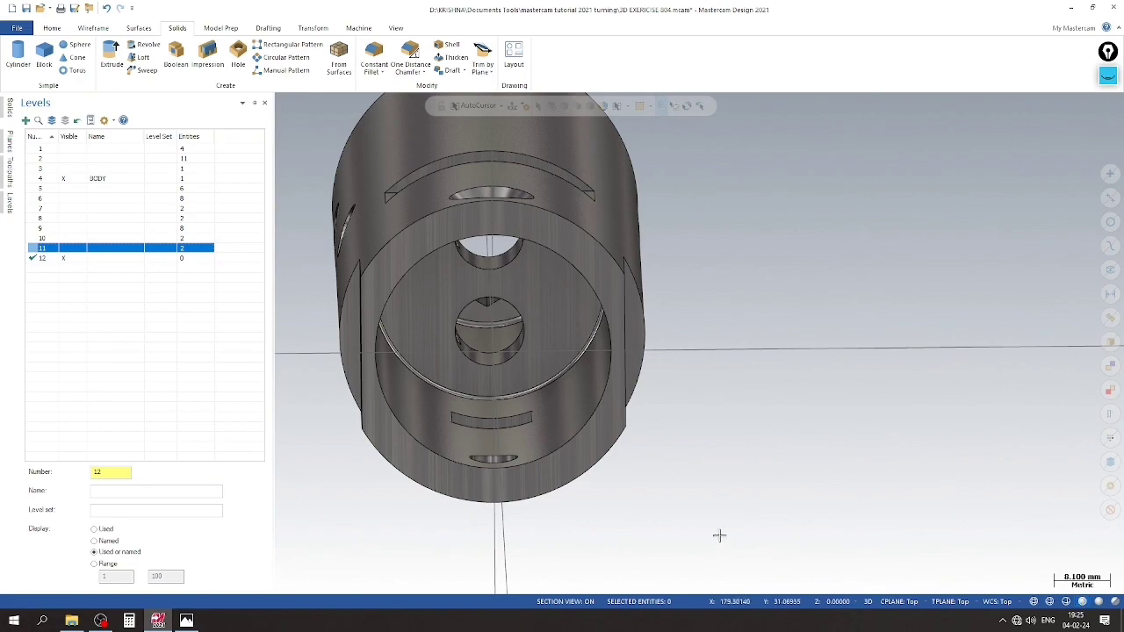
left_click(26, 8)
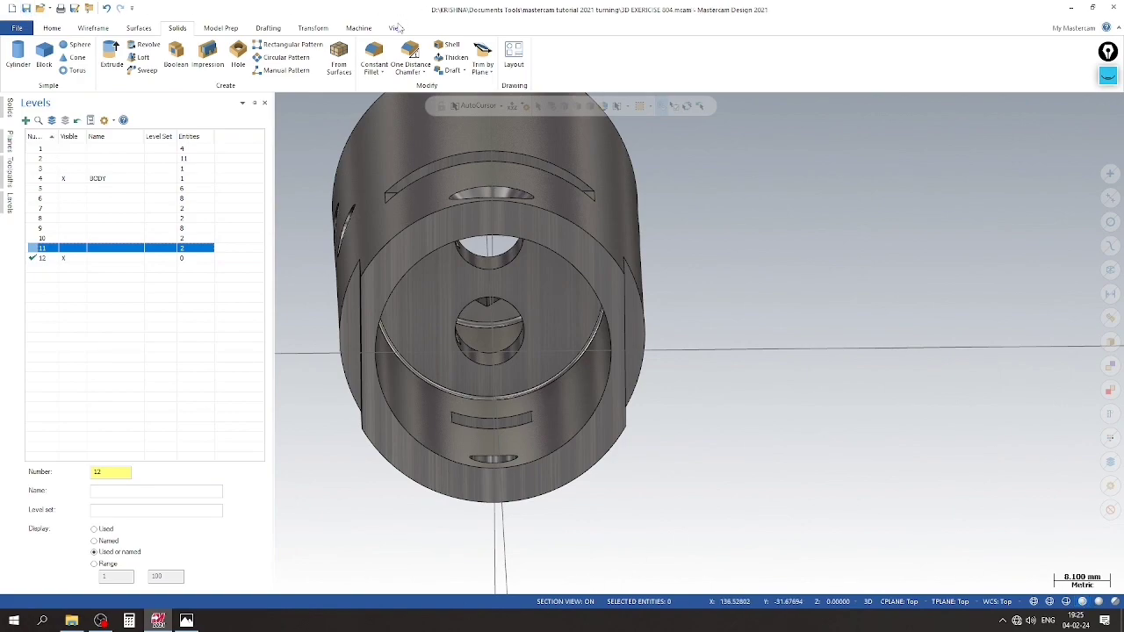
Orbit around the tube to check the side holes, then set the Isometric (WCS) view
left_click(396, 27)
mouse_move(863, 381)
middle_mouse_down()
mouse_move(769, 472)
mouse_move(827, 406)
mouse_move(895, 476)
mouse_move(1026, 461)
mouse_move(673, 499)
mouse_move(743, 501)
mouse_move(737, 510)
middle_mouse_up()
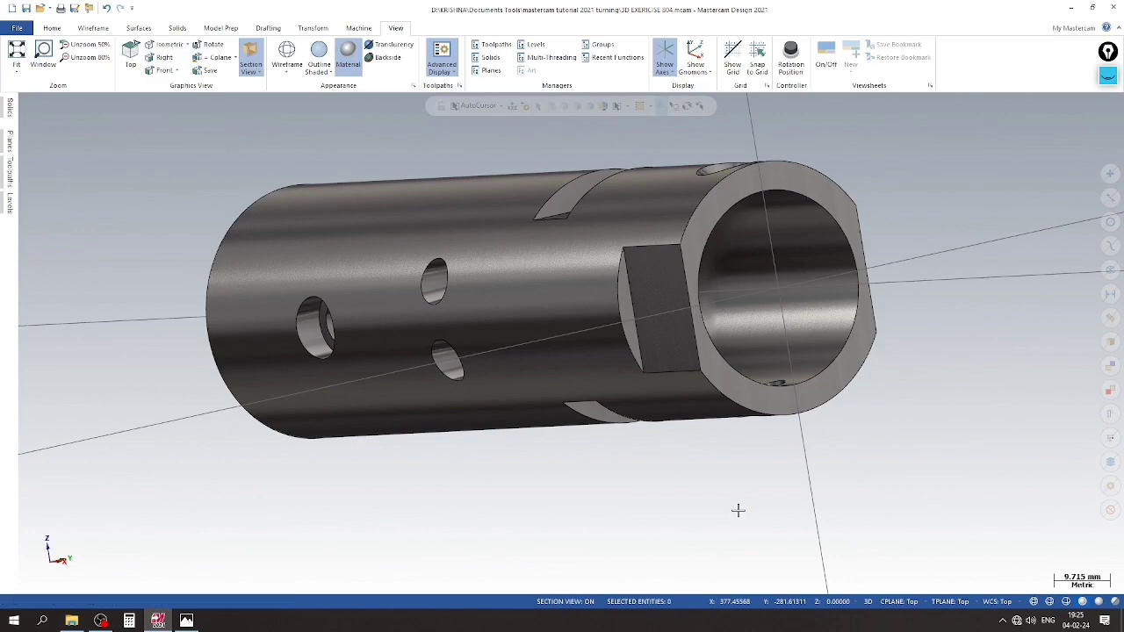
mouse_move(504, 478)
middle_mouse_down()
mouse_move(413, 367)
mouse_move(422, 171)
mouse_move(778, 321)
mouse_move(570, 344)
middle_mouse_up()
mouse_move(652, 292)
middle_mouse_down()
mouse_move(361, 296)
mouse_move(787, 294)
mouse_move(778, 324)
mouse_move(665, 266)
middle_mouse_up()
right_click(664, 266)
left_click(694, 376)
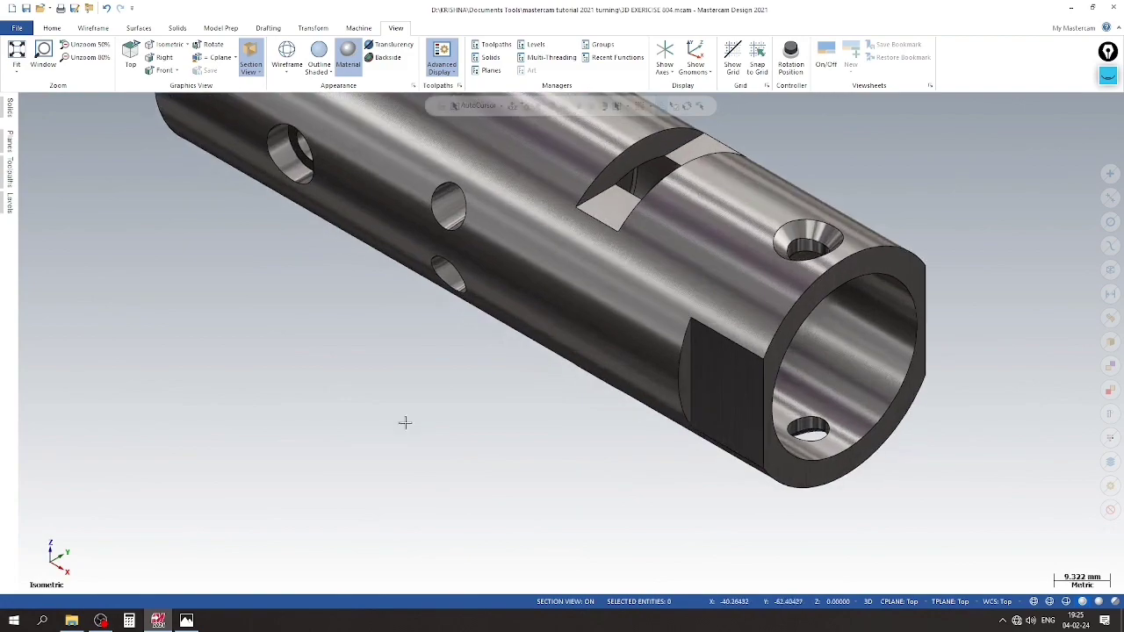
Toggle section cuts along the Front, Right, Isometric and Bottom planes
left_click(11, 150)
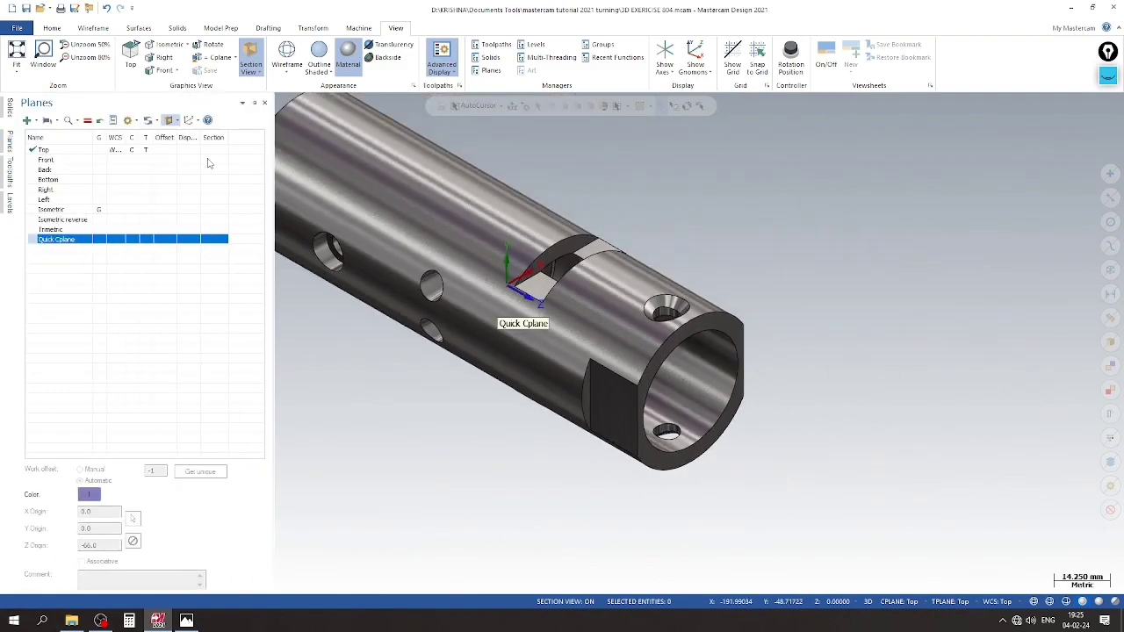
left_click(210, 160)
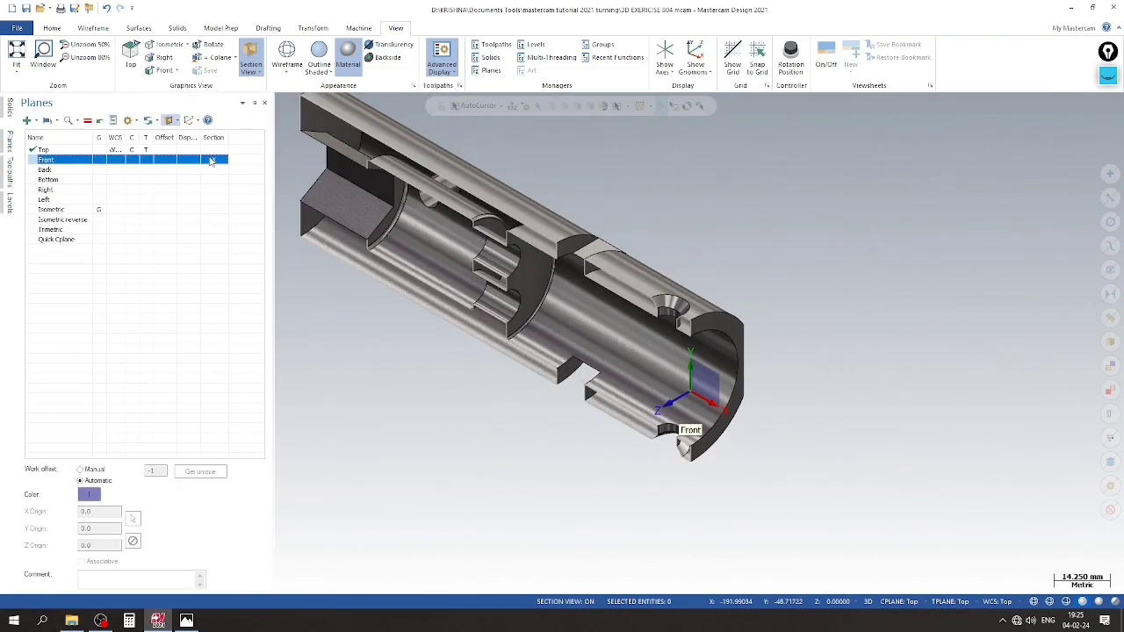
left_click(211, 161)
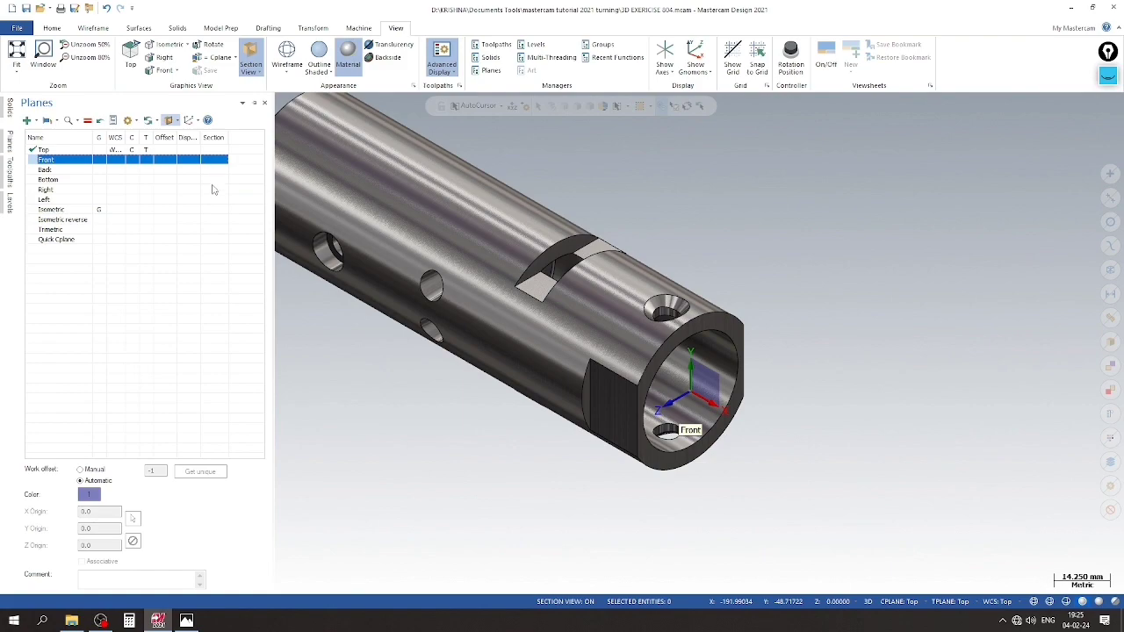
left_click(212, 192)
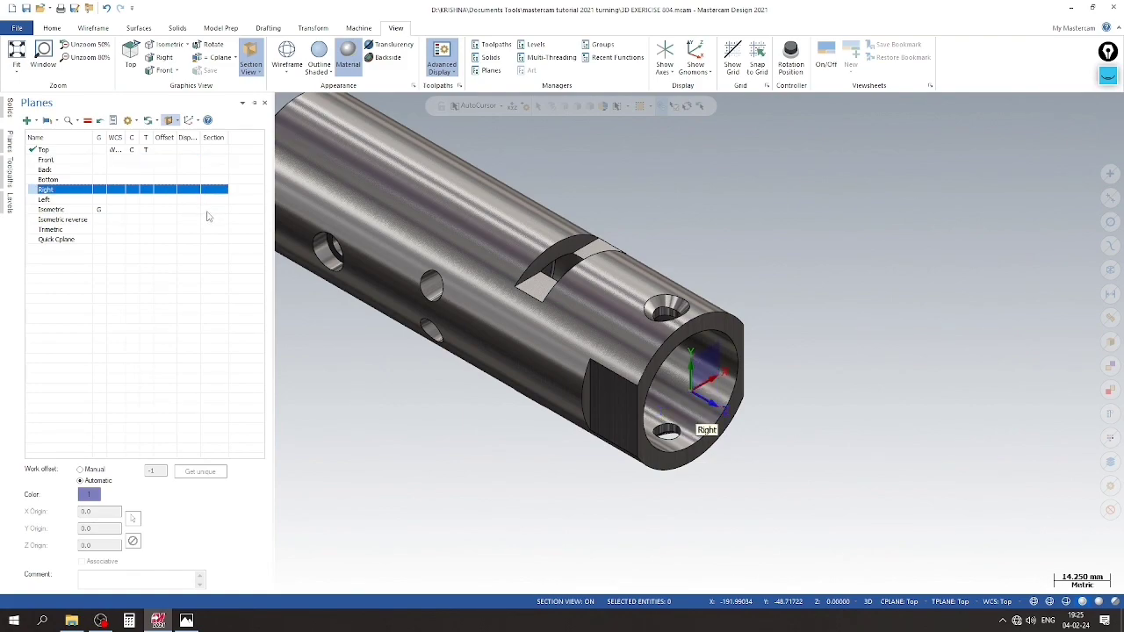
left_click(208, 212)
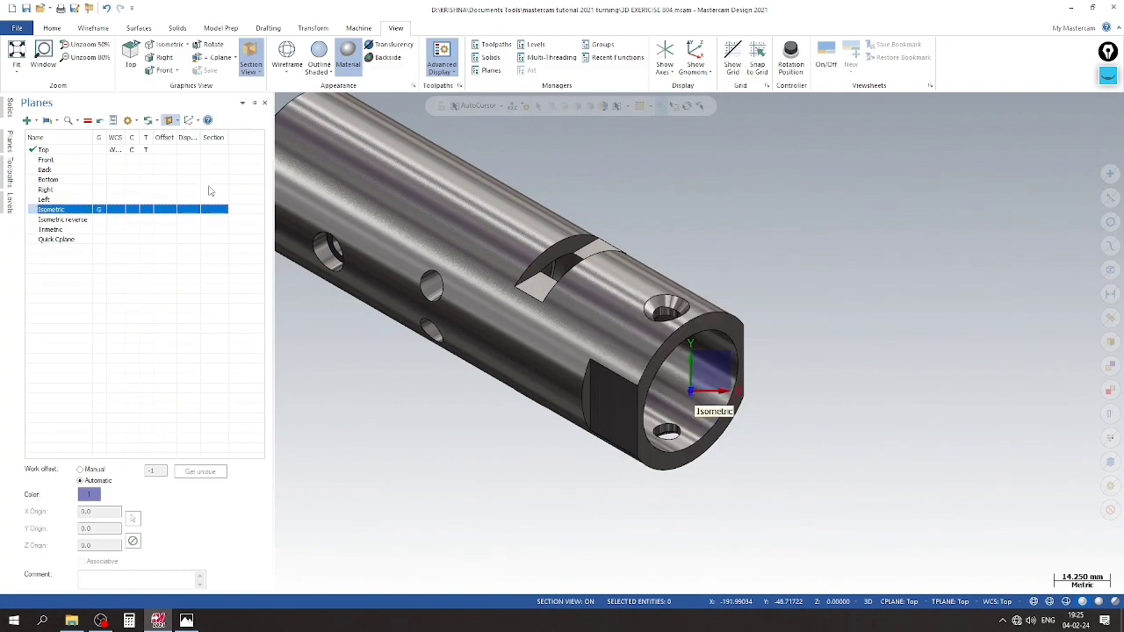
left_click(211, 181)
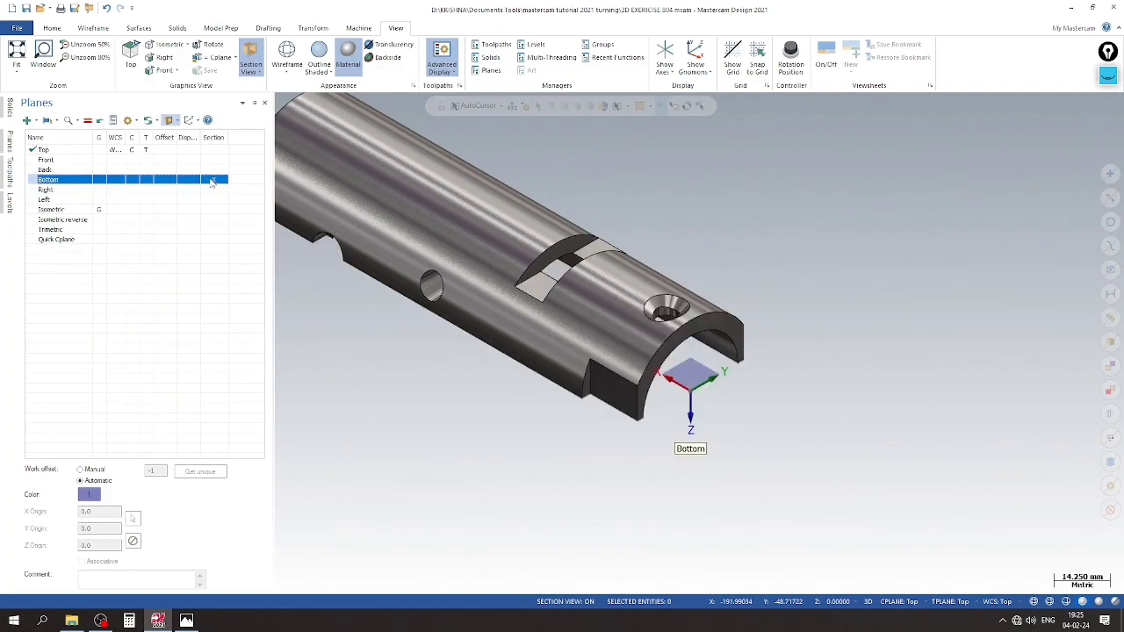
left_click(212, 182)
Section the tube along the Back plane and orbit to inspect its interior
left_click(212, 170)
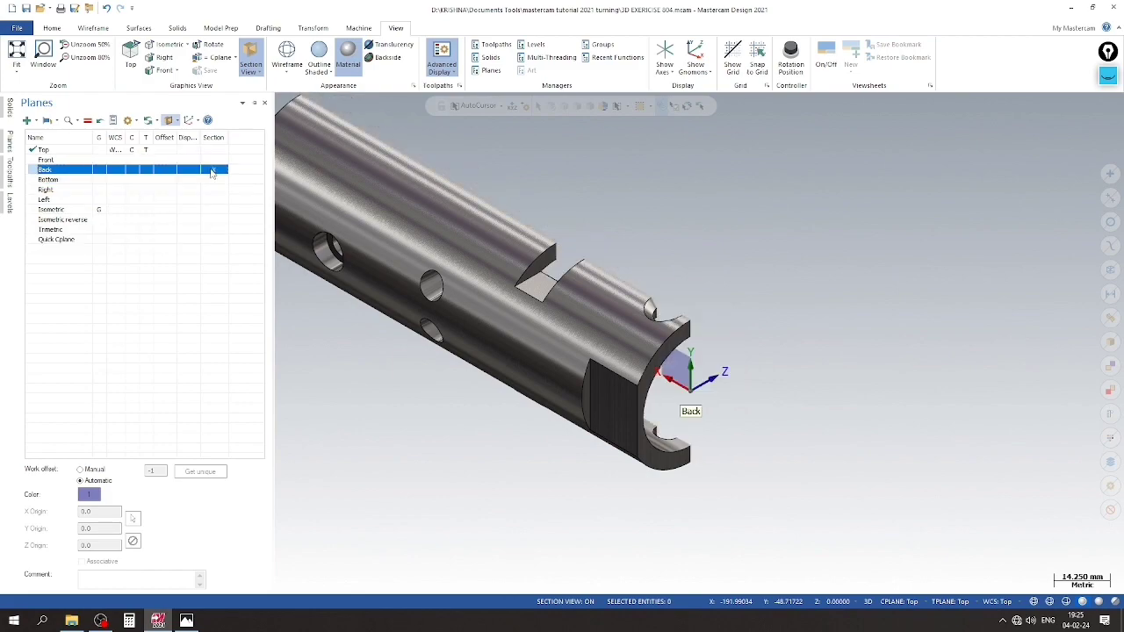
left_click(212, 172)
left_click(212, 174)
mouse_move(875, 254)
middle_mouse_down()
mouse_move(555, 279)
mouse_move(452, 395)
mouse_move(469, 457)
mouse_move(541, 441)
mouse_move(440, 349)
mouse_move(460, 466)
mouse_move(509, 431)
mouse_move(322, 384)
mouse_move(479, 377)
mouse_move(715, 482)
mouse_move(710, 492)
mouse_move(853, 374)
mouse_move(622, 287)
mouse_move(685, 351)
mouse_move(815, 434)
mouse_move(753, 253)
mouse_move(439, 290)
middle_mouse_up()
scroll(492, 395, "up", 3)
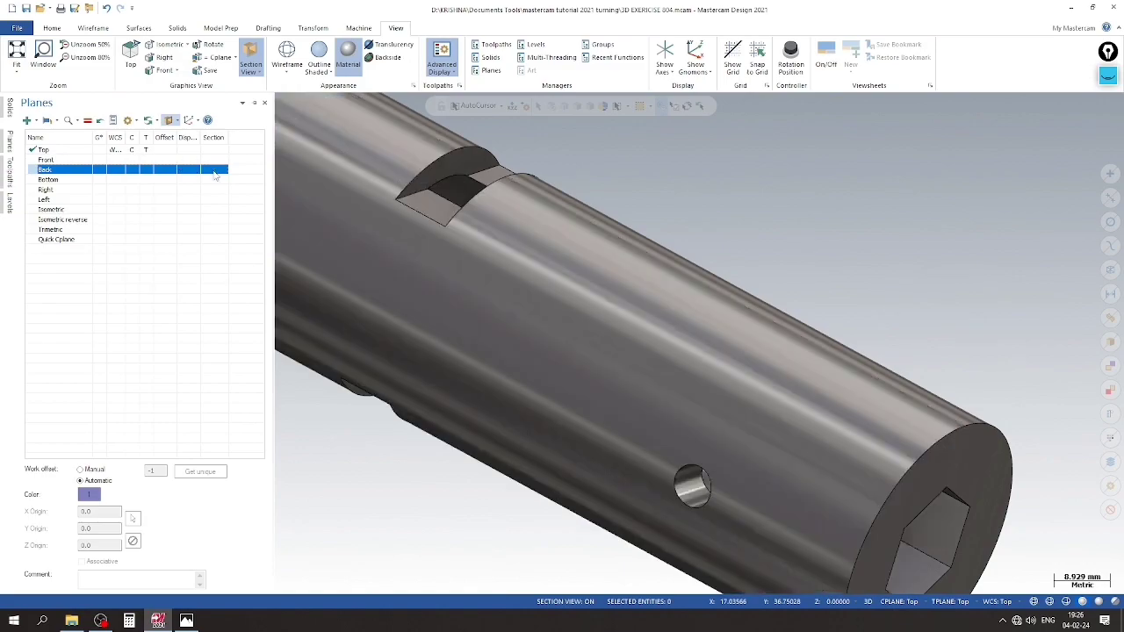
scroll(448, 311, "down", 3)
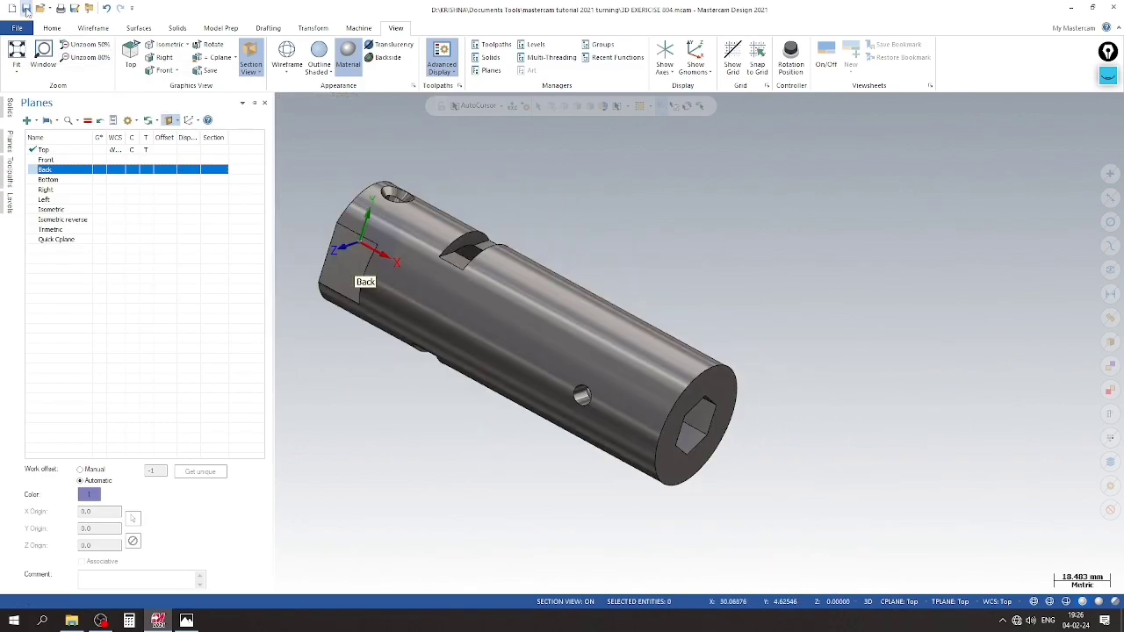
Switch to an isometric view and compare the model with the 804 drawing
right_click(635, 191)
left_click(660, 289)
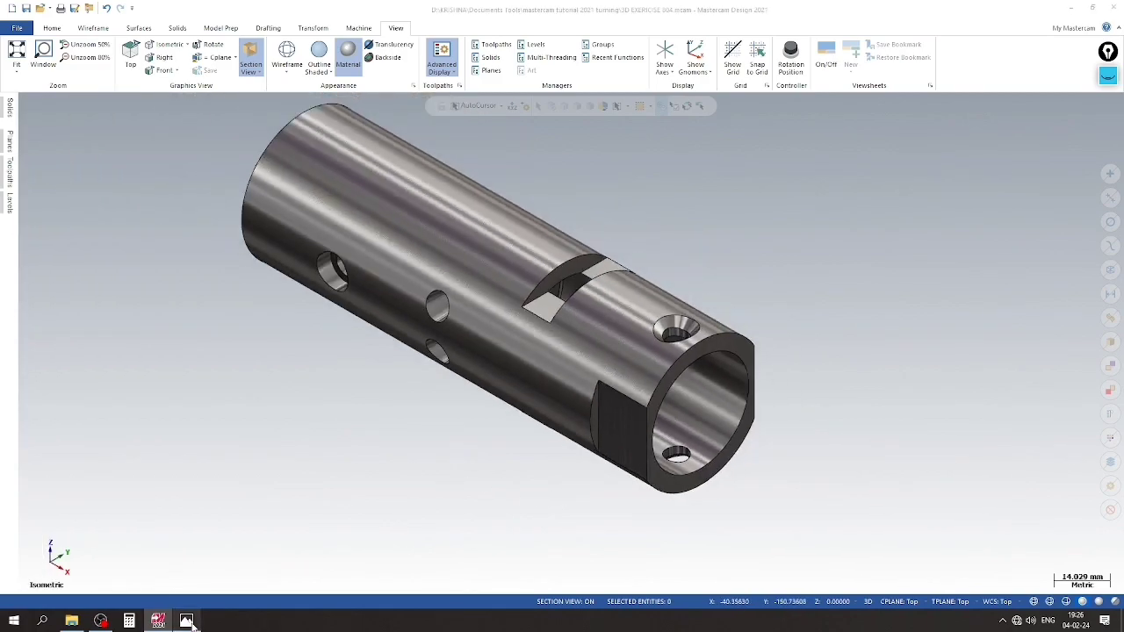
left_click(186, 620)
left_click(188, 621)
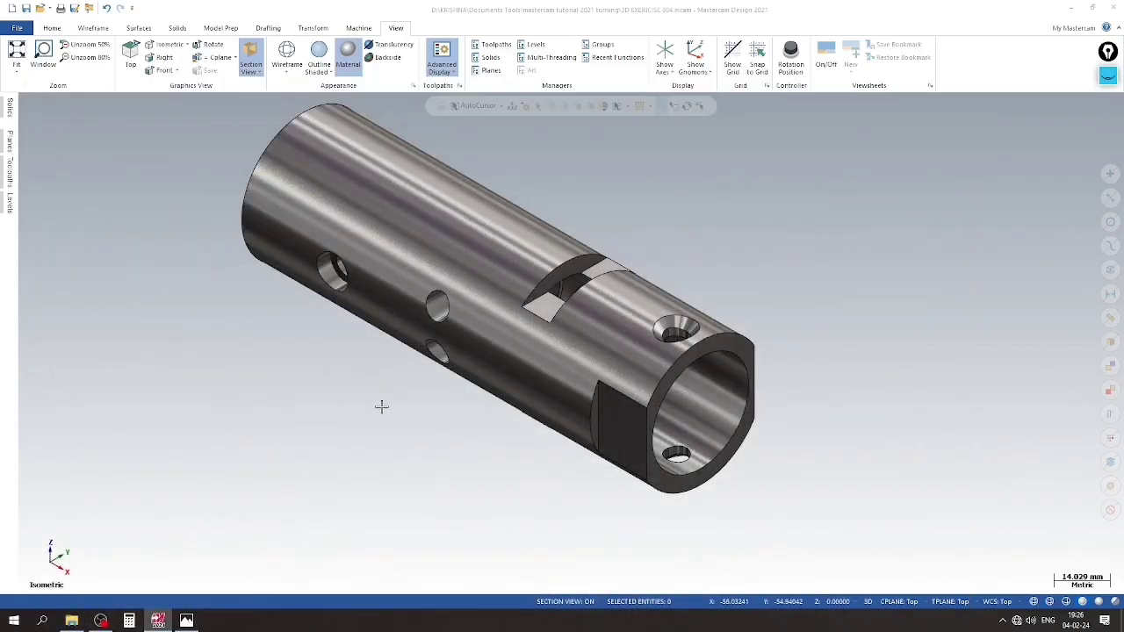
Set the tube solid's colour to purple from the Solid Color palette
left_click(430, 290)
right_click(430, 288)
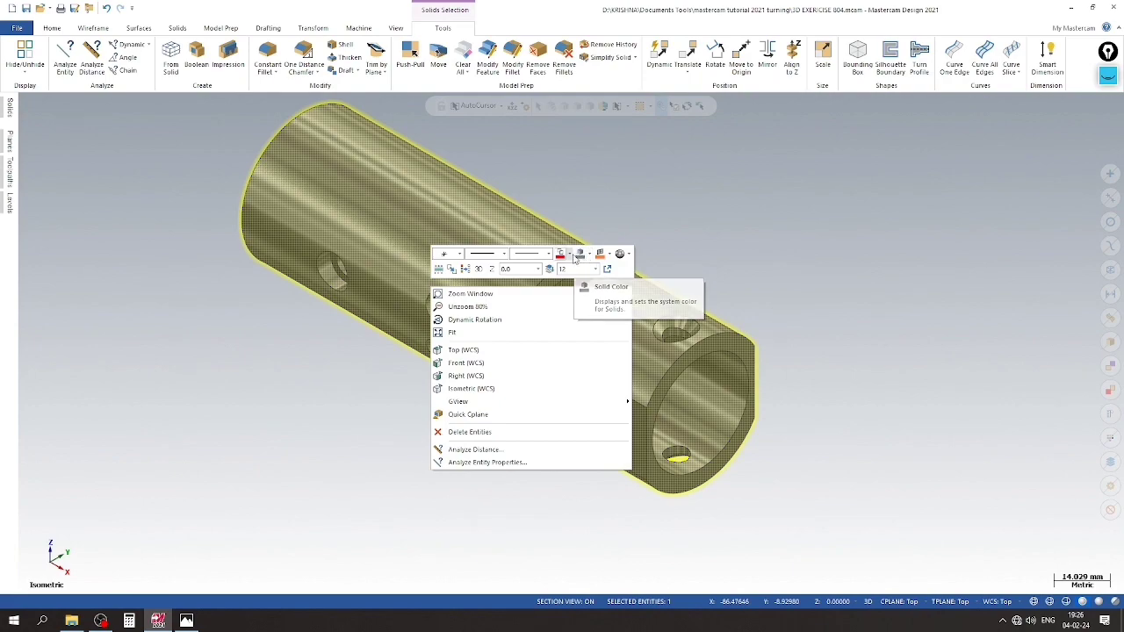
left_click(589, 254)
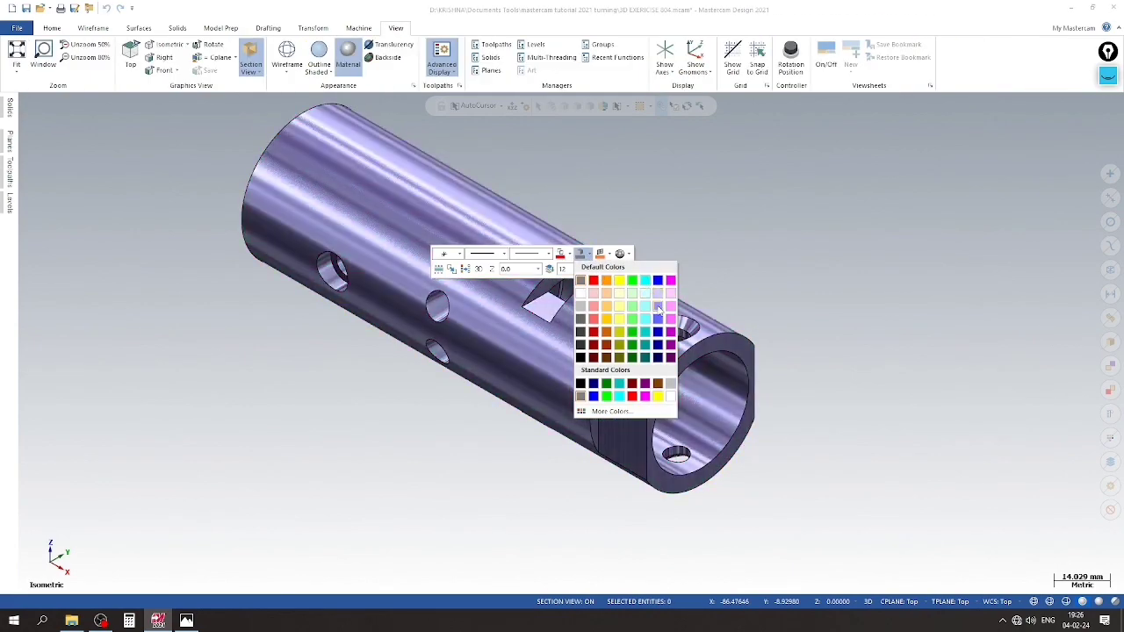
left_click(659, 312)
scroll(647, 201, "up", 2)
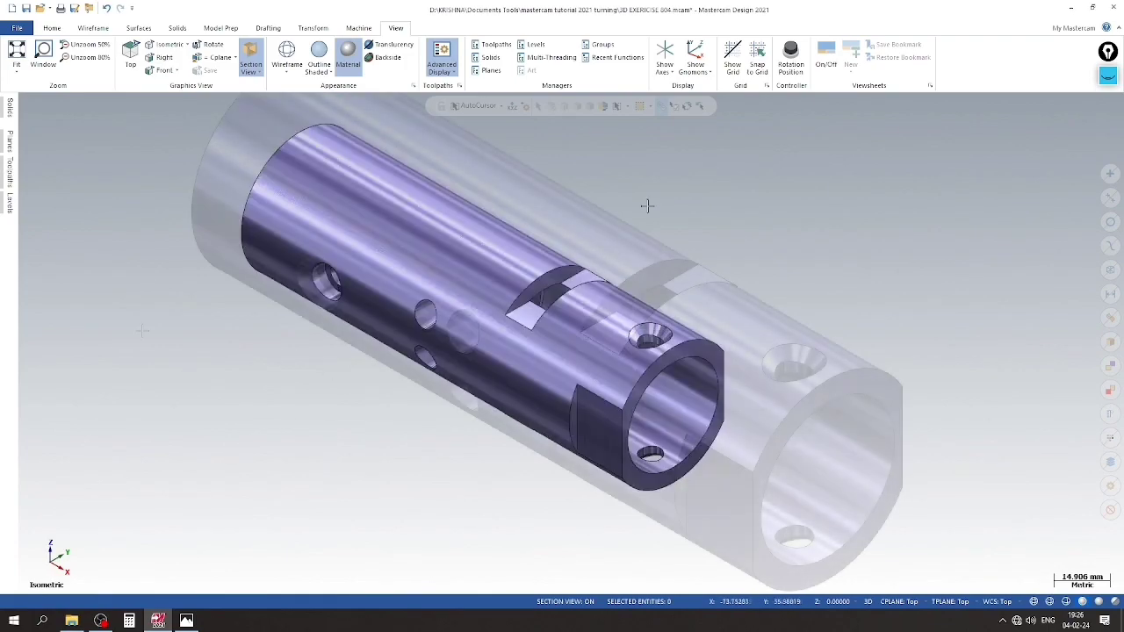